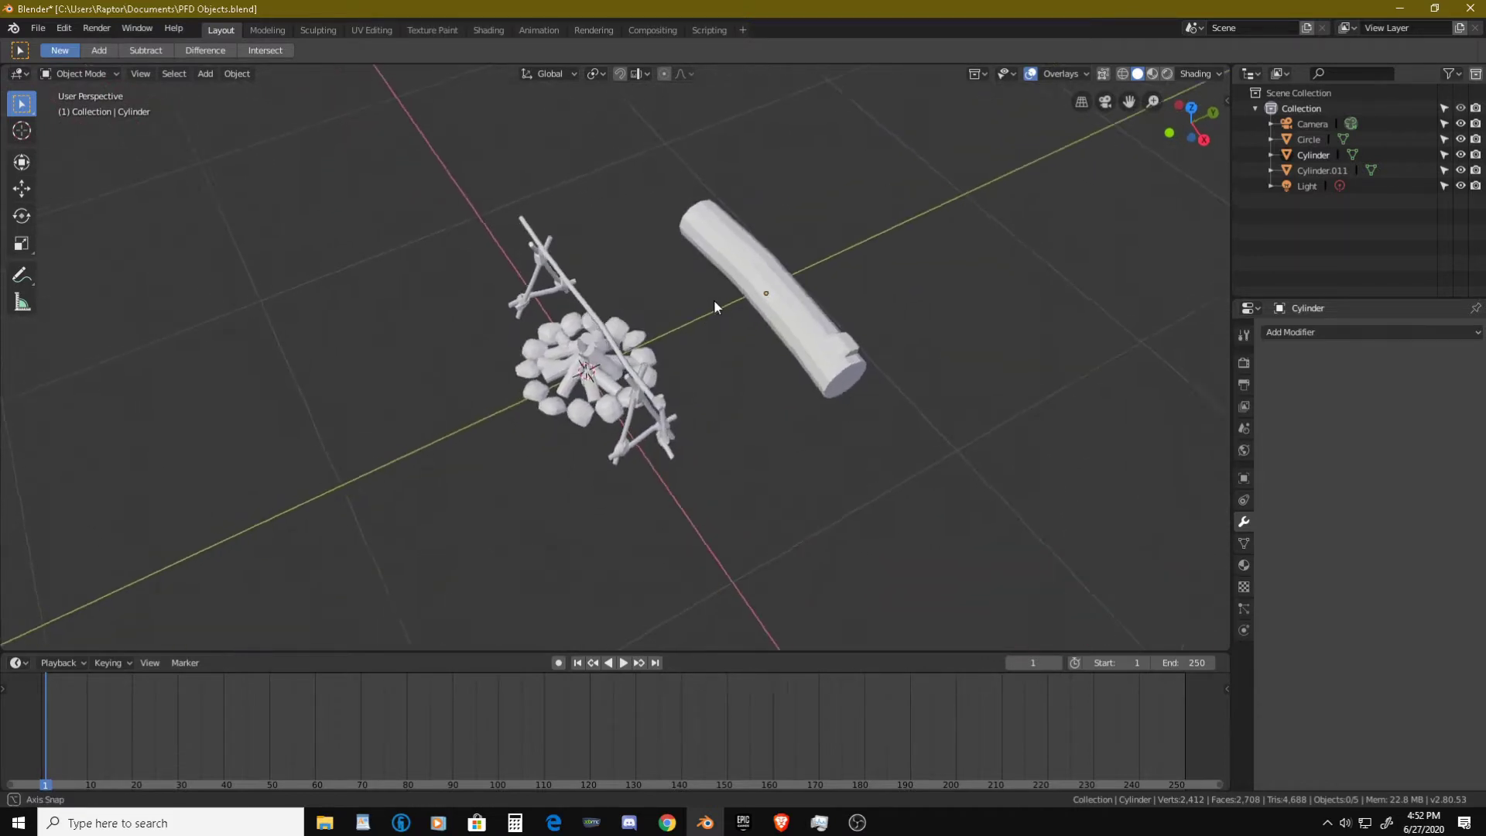
- Move the campfire, the spit frame and the log together about -1.96 m along the X axis
{"action": "middle_click_drag", "start_coordinate": [696, 400], "coordinate": [669, 335]}
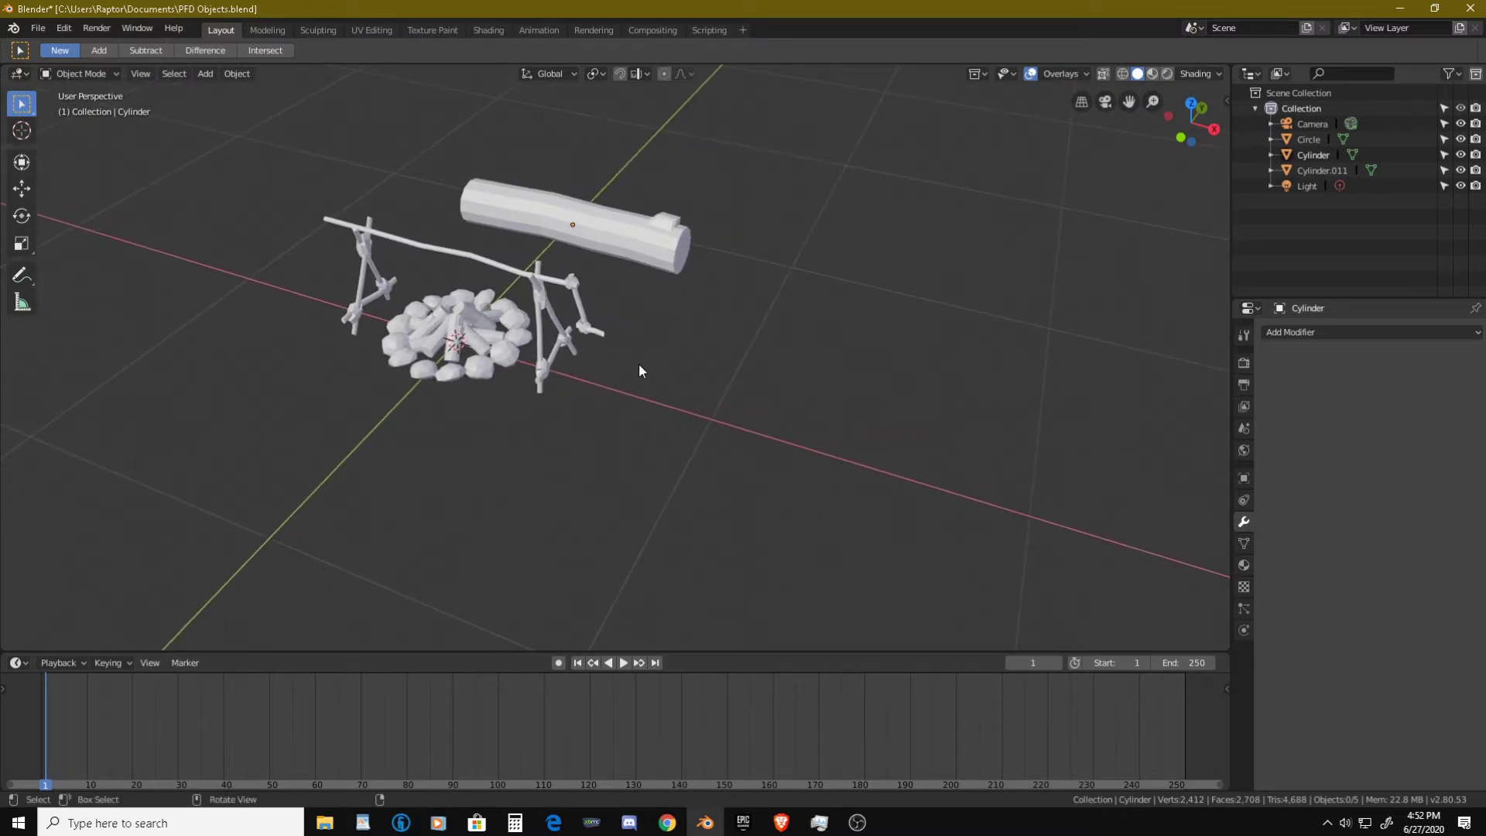
{"action": "middle_click_drag", "start_coordinate": [639, 364], "coordinate": [789, 355], "text": "shift"}
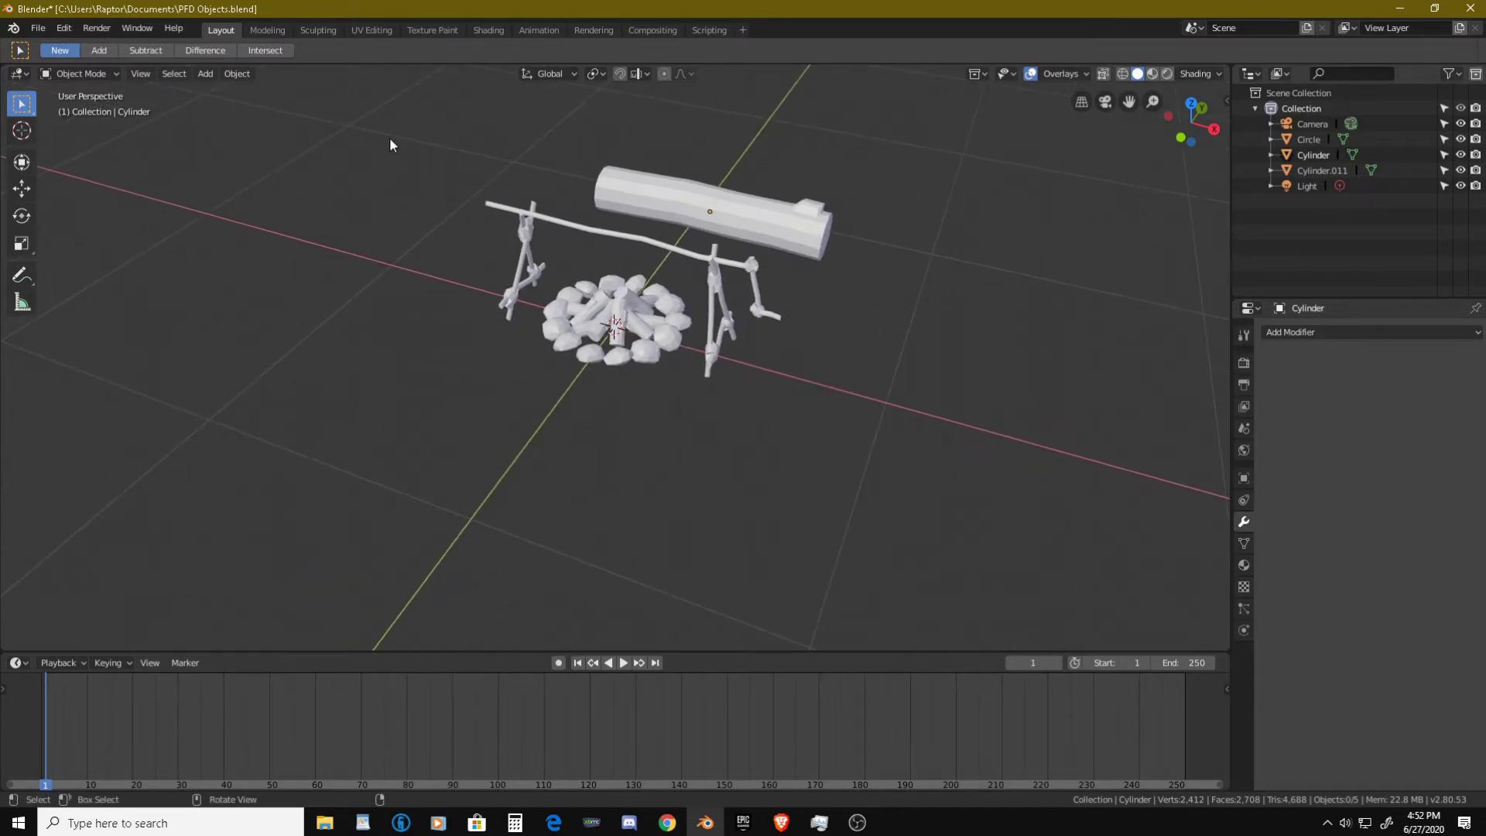
{"action": "left_click_drag", "start_coordinate": [337, 110], "coordinate": [930, 418]}
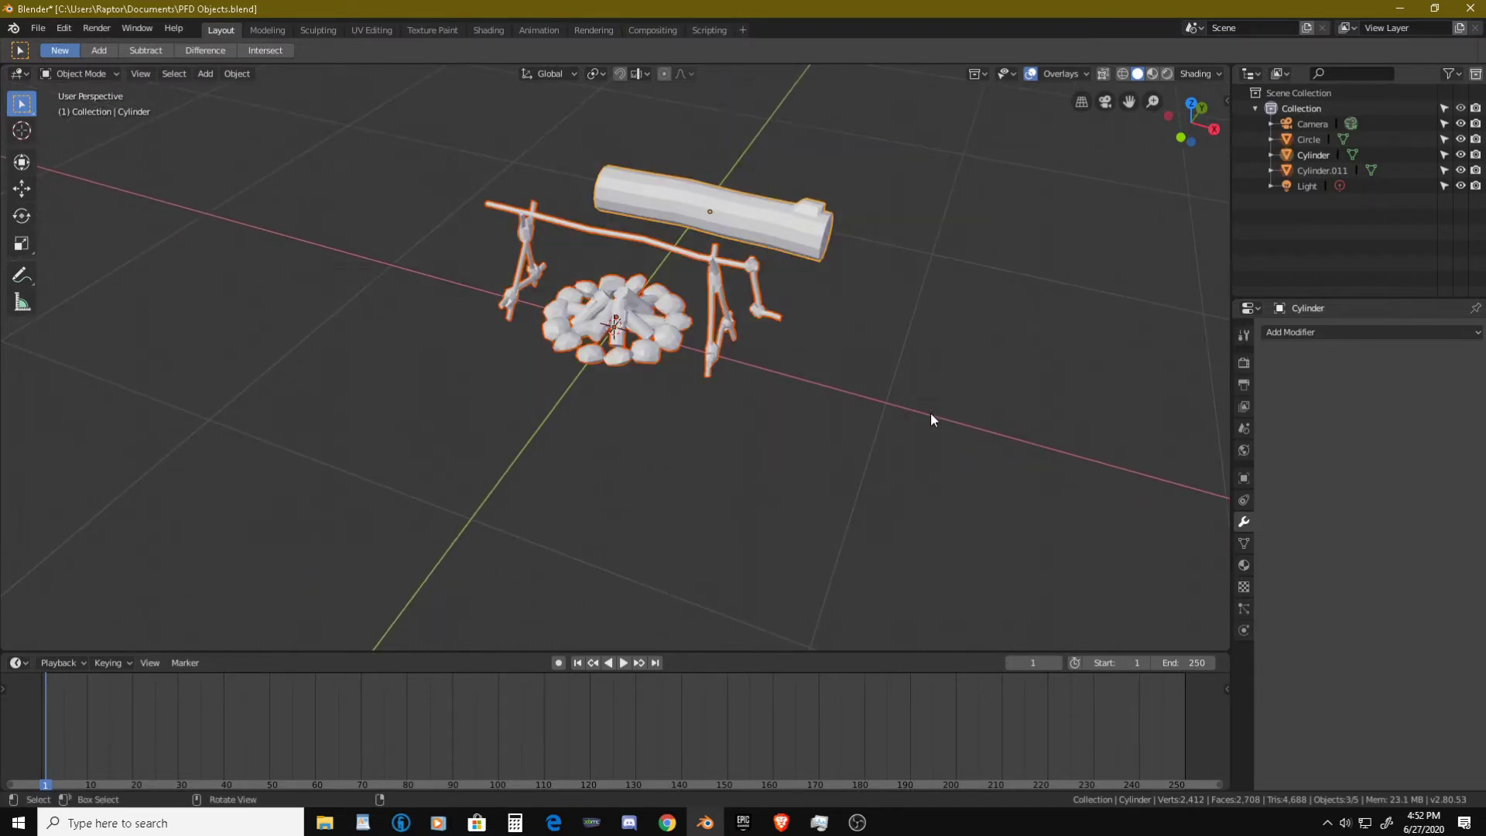
{"action": "key", "text": "g"}
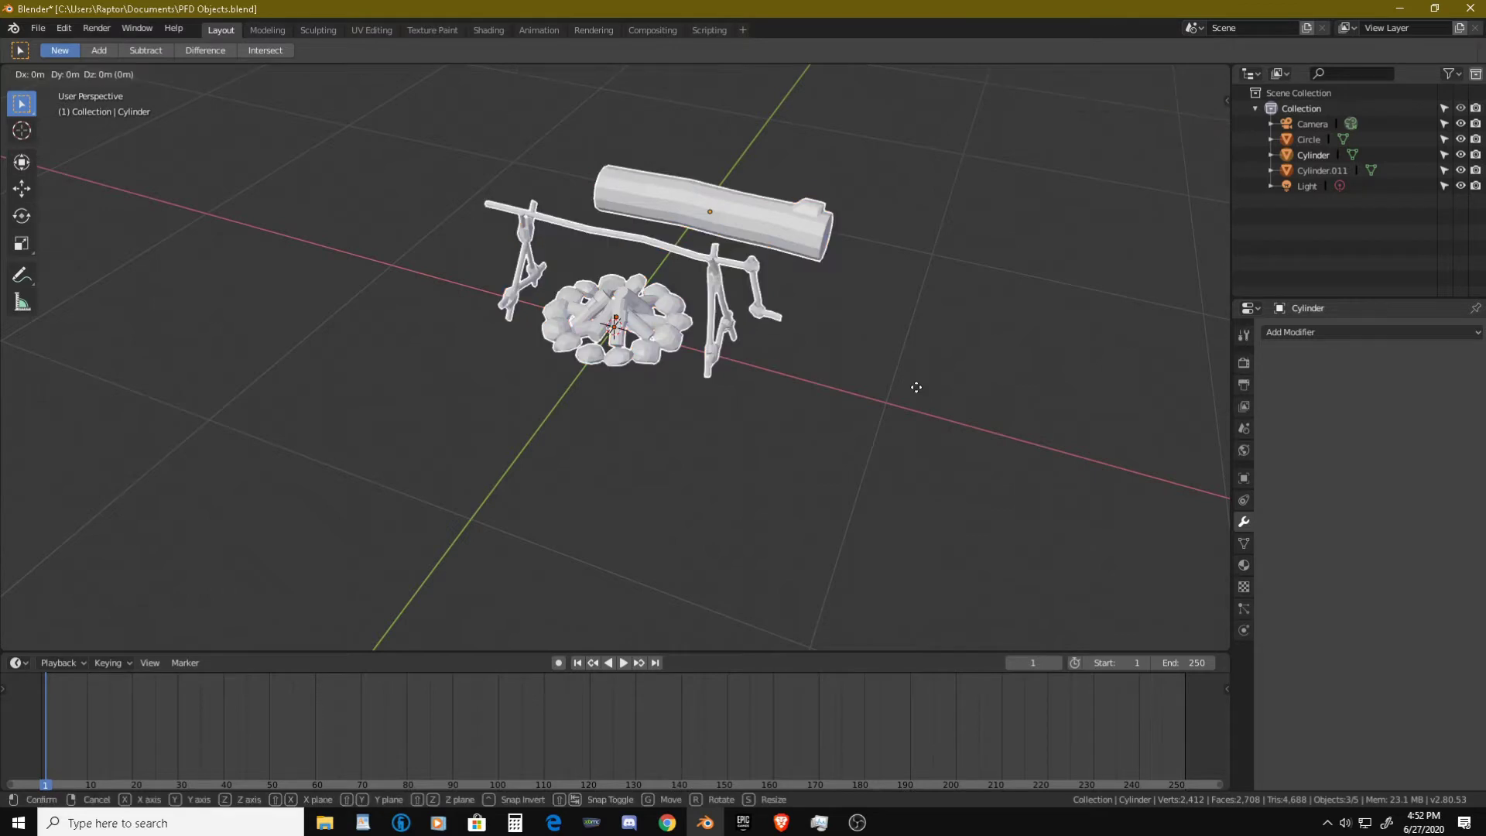
{"action": "key", "text": "x"}
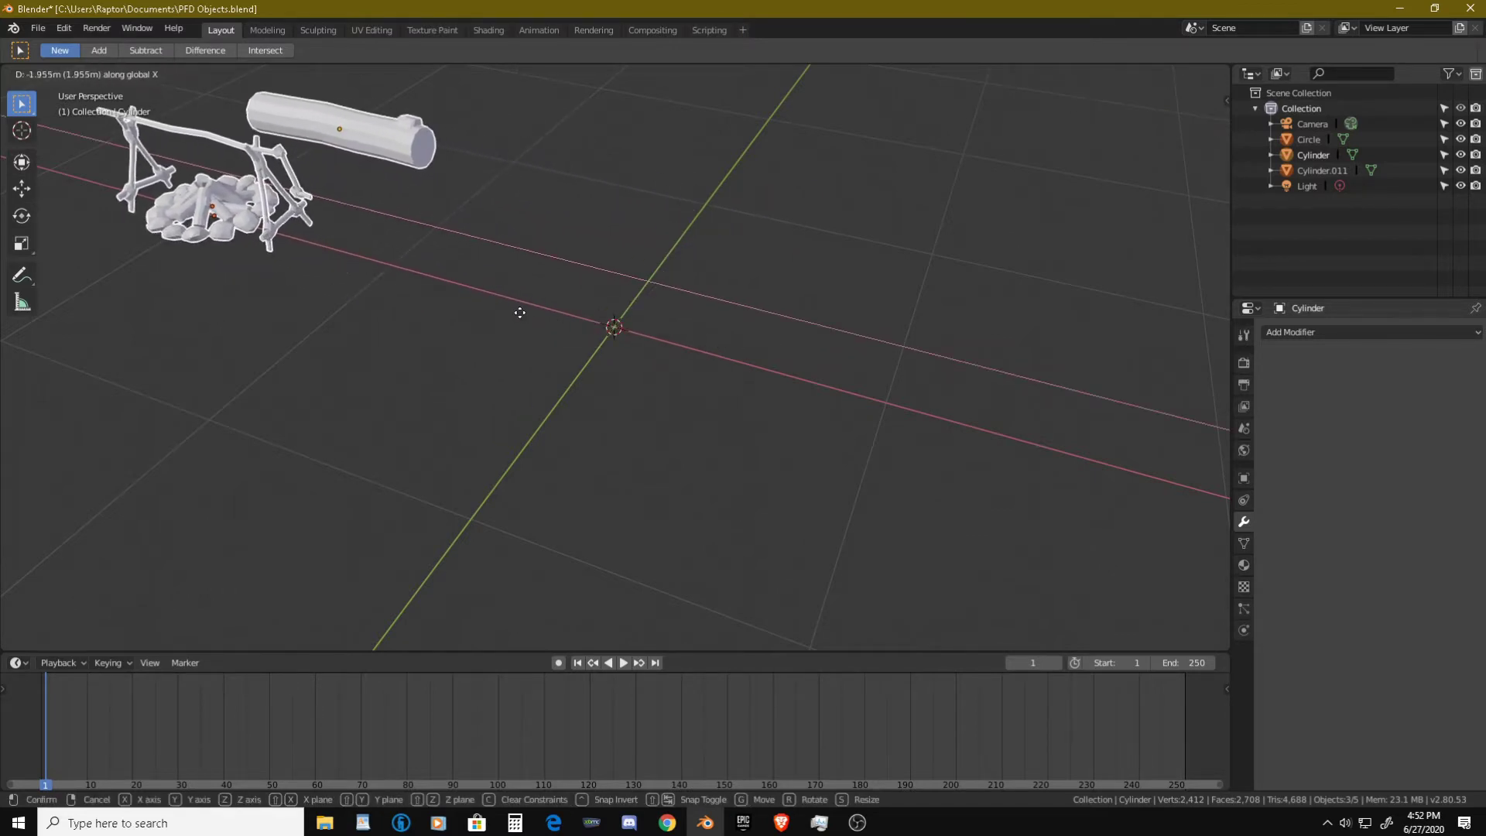
{"action": "left_click", "coordinate": [547, 318]}
{"action": "scroll", "coordinate": [471, 302], "scroll_direction": "up", "scroll_amount": 2}
{"action": "middle_click_drag", "start_coordinate": [471, 302], "coordinate": [524, 394], "text": "shift"}
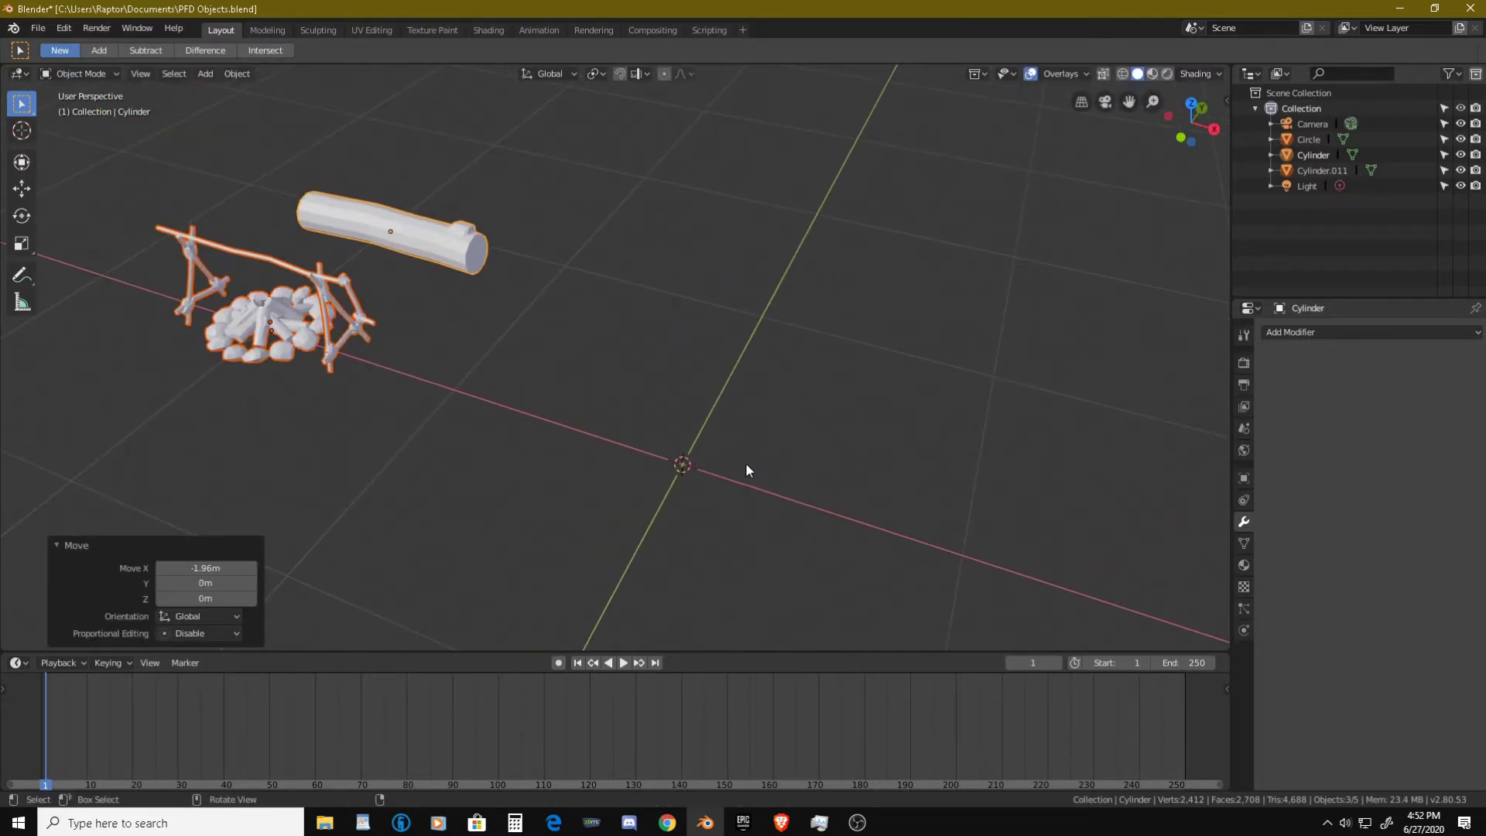
- Add a mesh circle at the world origin with 12 vertices
{"action": "key", "text": "shift+a"}
{"action": "mouse_move", "coordinate": [713, 452]}
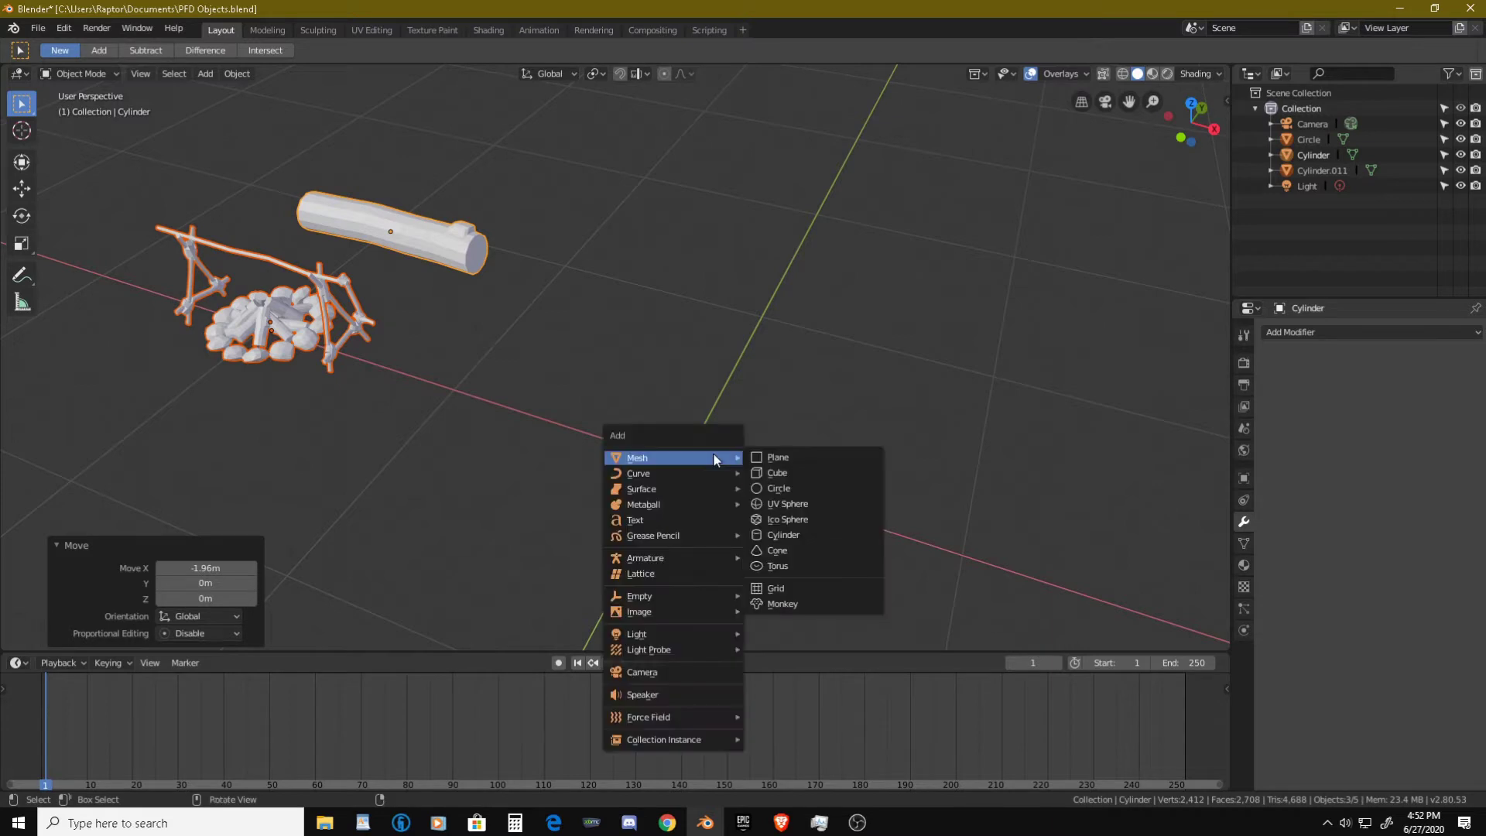
{"action": "left_click", "coordinate": [792, 486]}
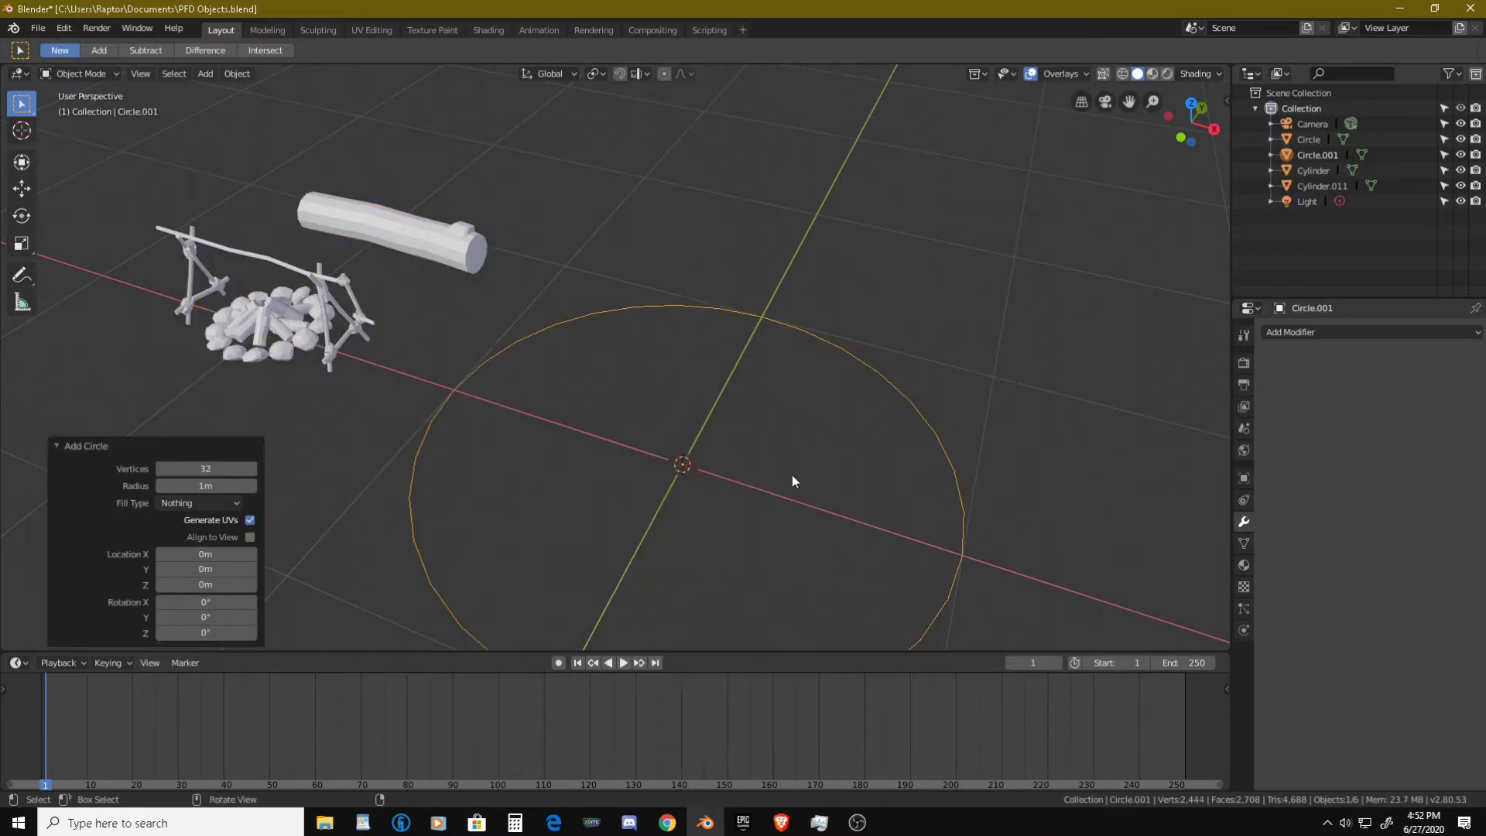
{"action": "left_click", "coordinate": [214, 470]}
{"action": "type", "text": "12"}
{"action": "key", "text": "Return"}
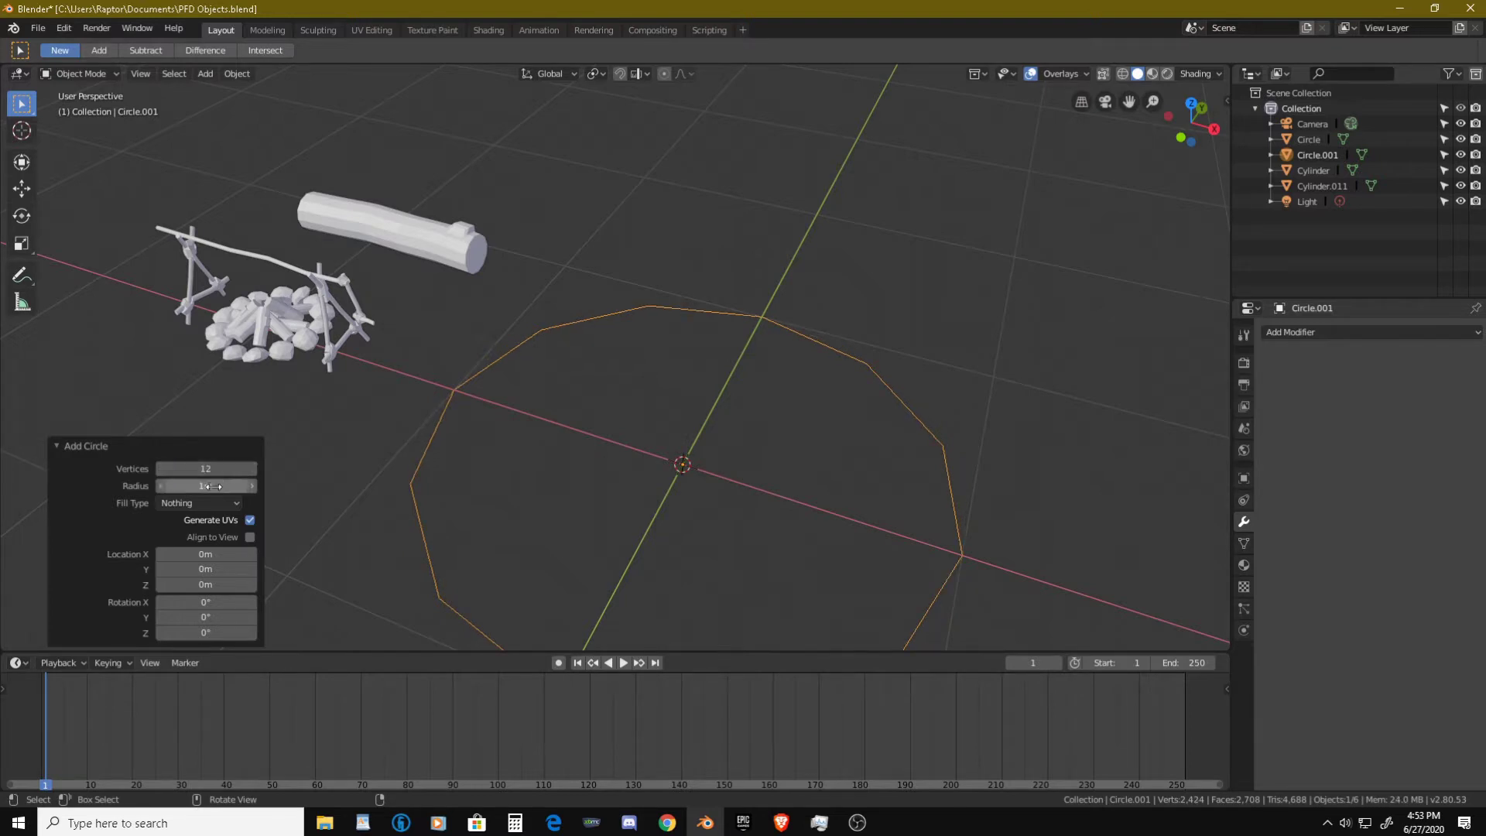
- Try radii of 0.75 m and 0.325 m for the new circle
{"action": "left_click", "coordinate": [209, 487]}
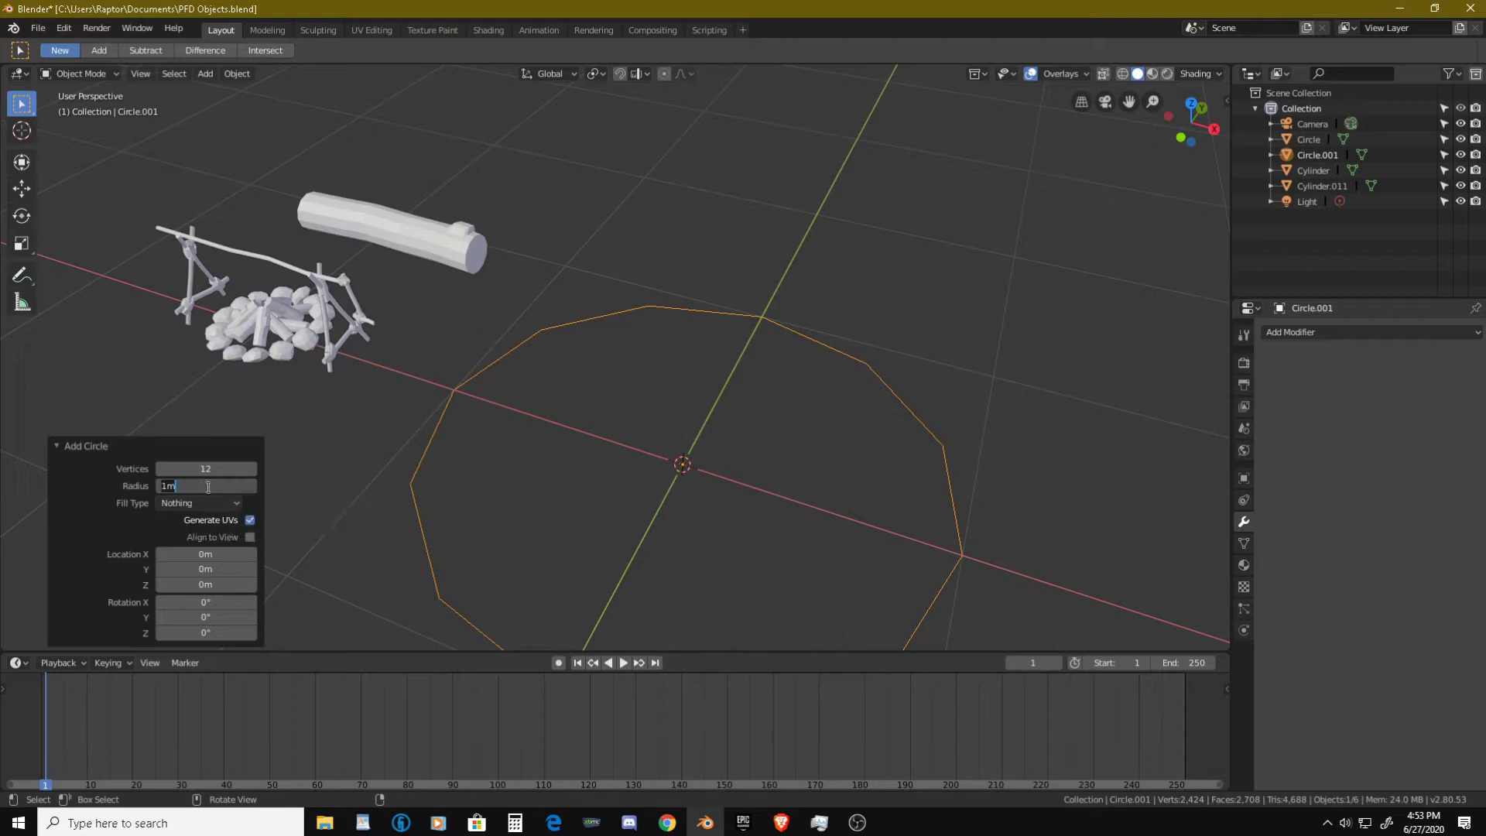
{"action": "type", "text": "0.75"}
{"action": "key", "text": "Return"}
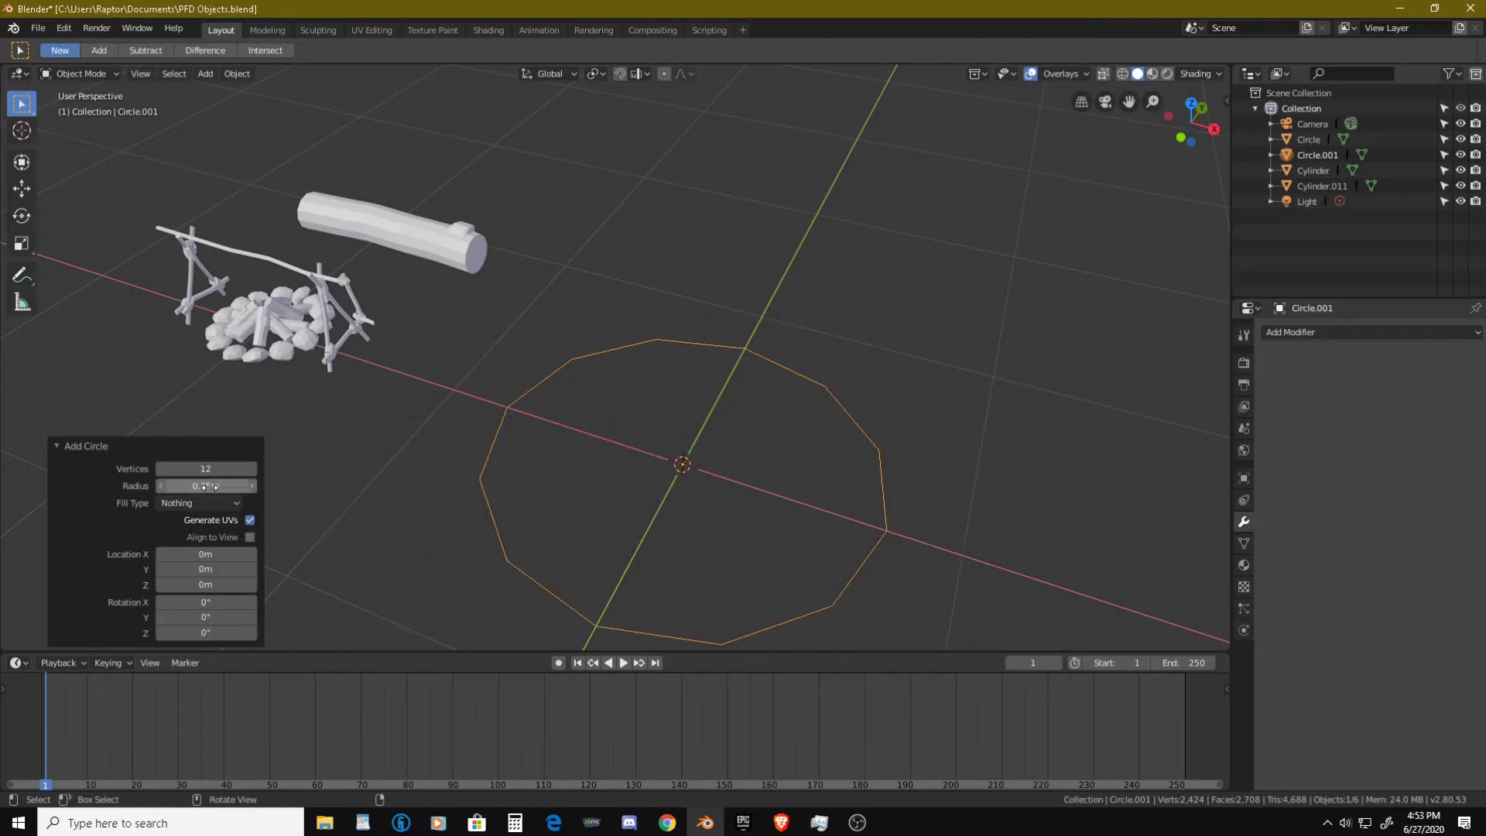
{"action": "left_click", "coordinate": [210, 486]}
{"action": "key", "text": "BackSpace"}
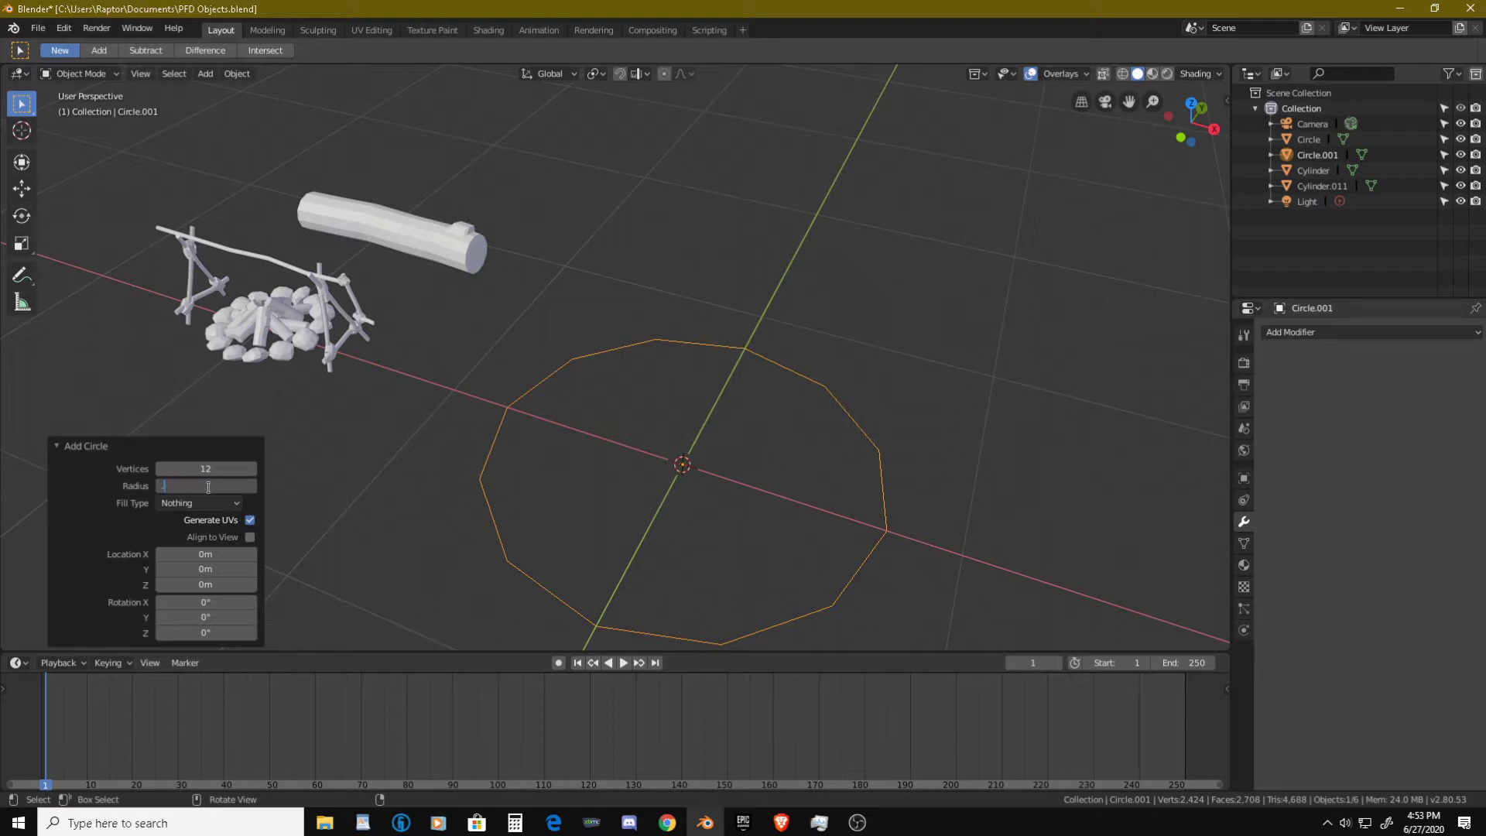
{"action": "type", "text": ".325"}
{"action": "key", "text": "Return"}
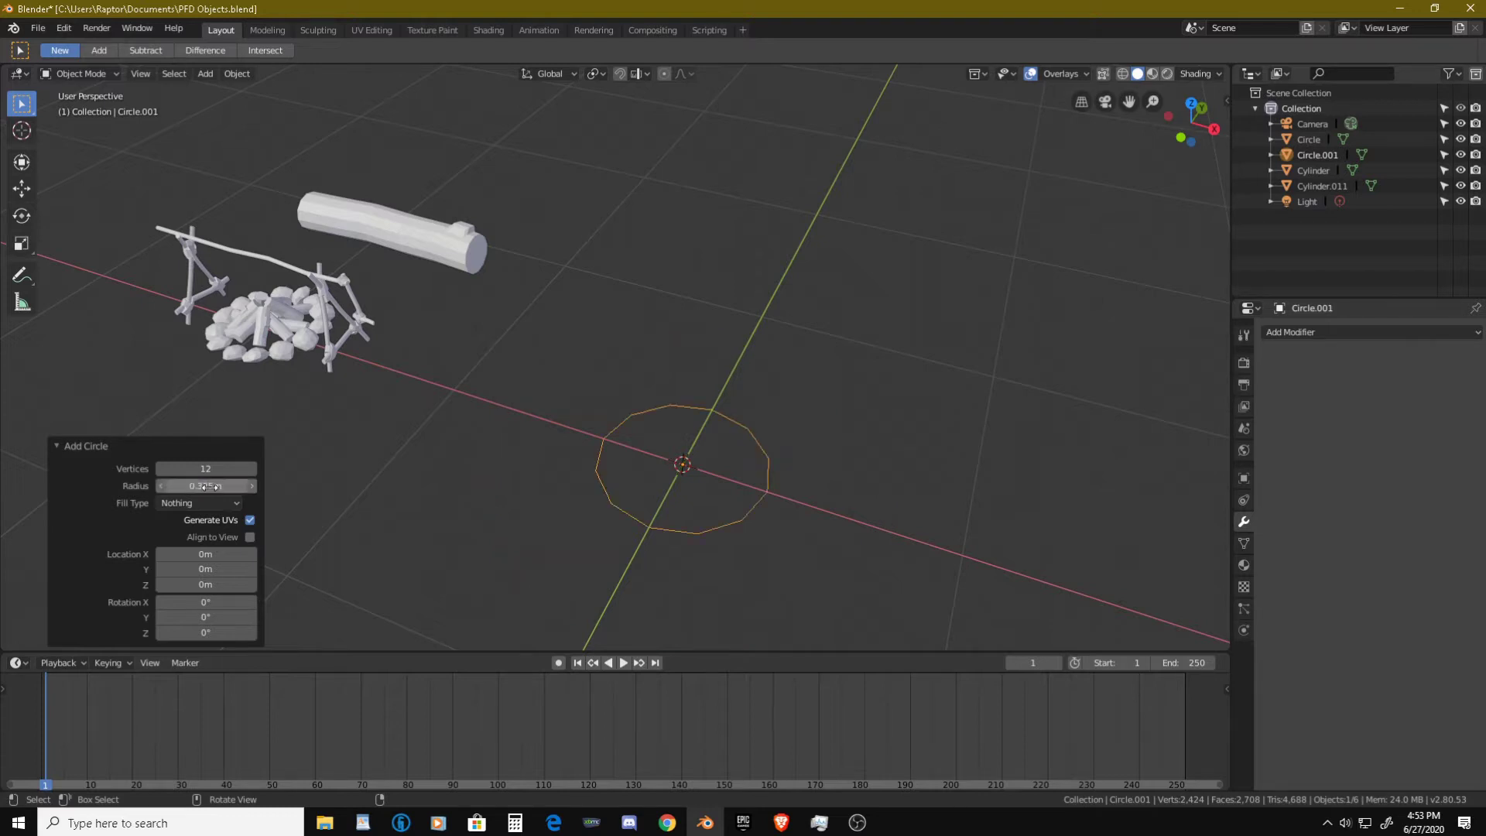
- Try a radius of 0.25 m for the new circle
{"action": "scroll", "coordinate": [675, 481], "scroll_direction": "up", "scroll_amount": 2}
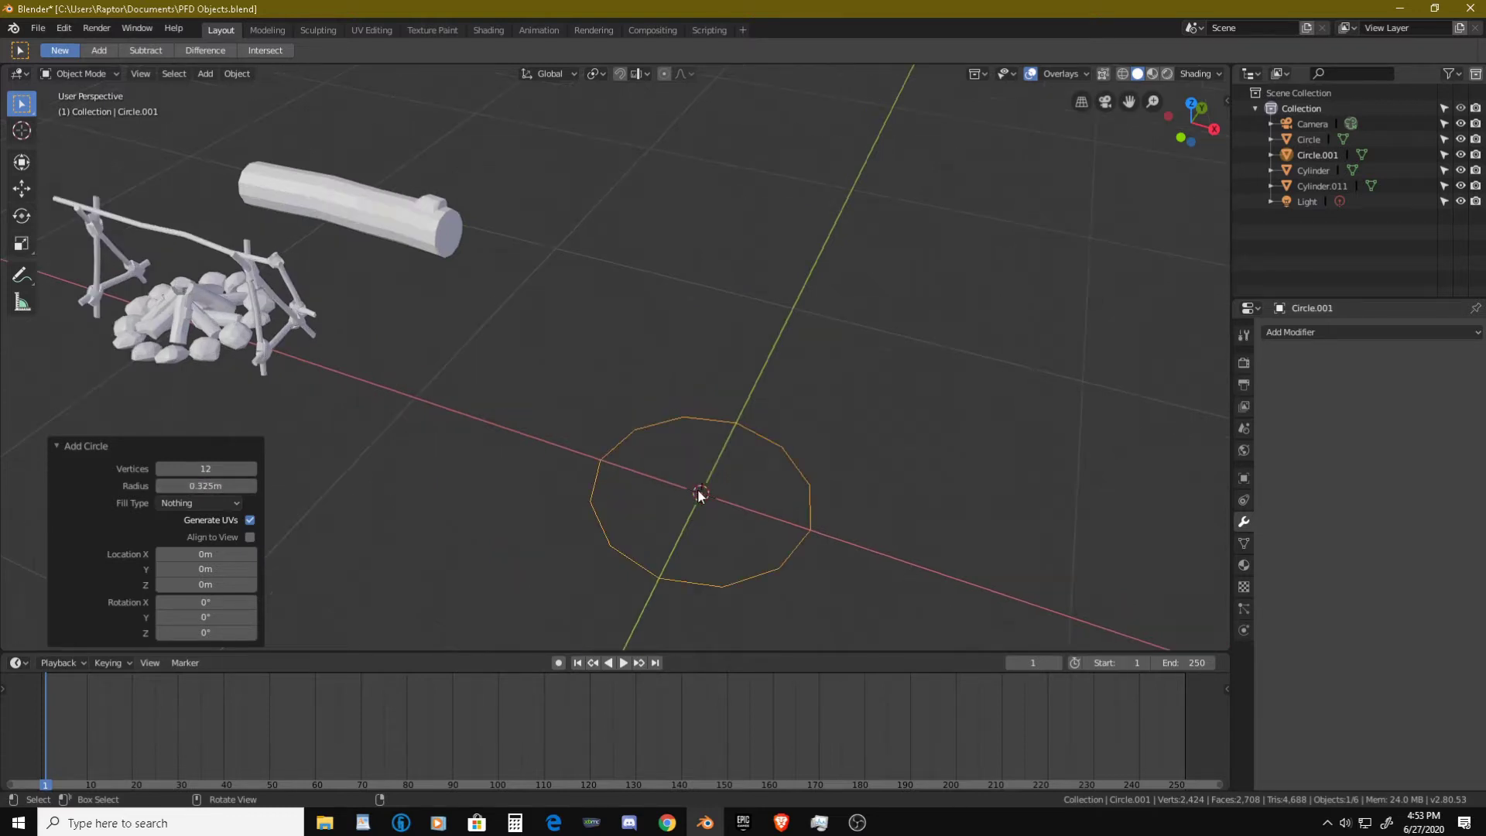
{"action": "left_click", "coordinate": [205, 486]}
{"action": "key", "text": "BackSpace"}
{"action": "type", "text": ".25"}
{"action": "key", "text": "Return"}
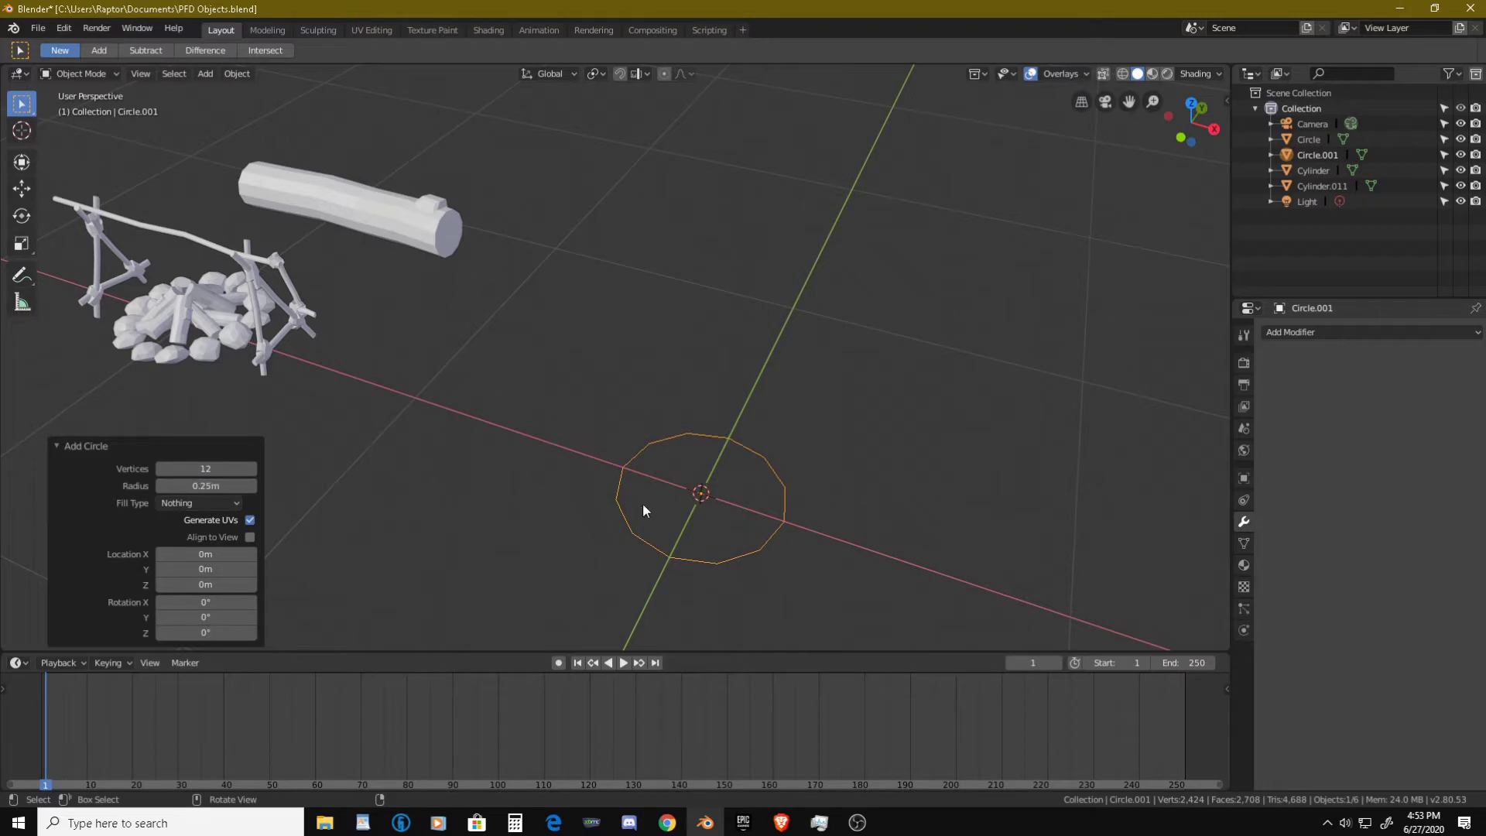
- Set the new circle's radius to 0.3 m and its fill type to Ngon
{"action": "middle_click_drag", "start_coordinate": [719, 515], "coordinate": [602, 415]}
{"action": "scroll", "coordinate": [657, 469], "scroll_direction": "up", "scroll_amount": 5}
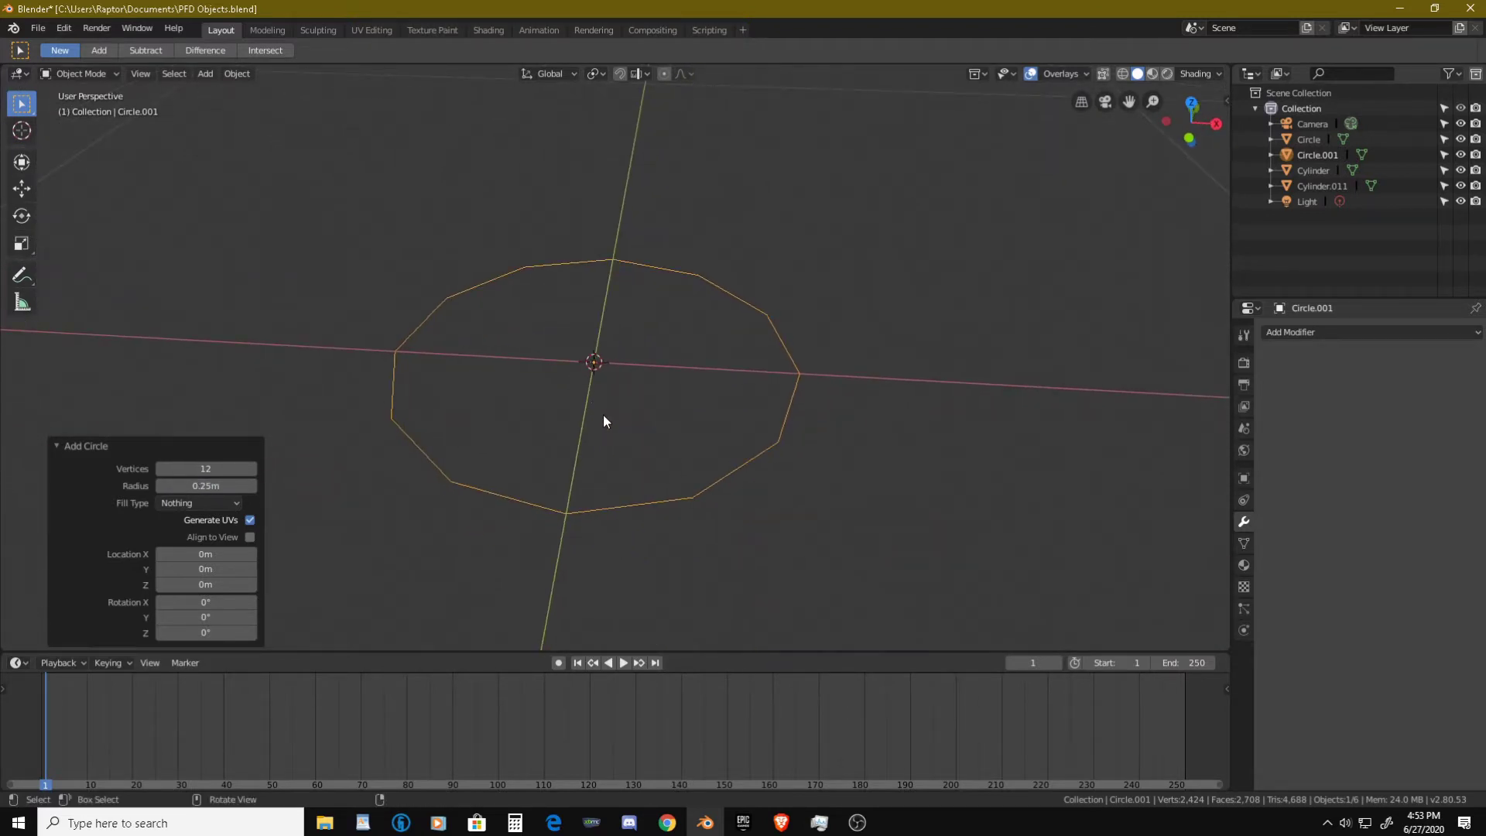
{"action": "scroll", "coordinate": [602, 415], "scroll_direction": "down", "scroll_amount": 2}
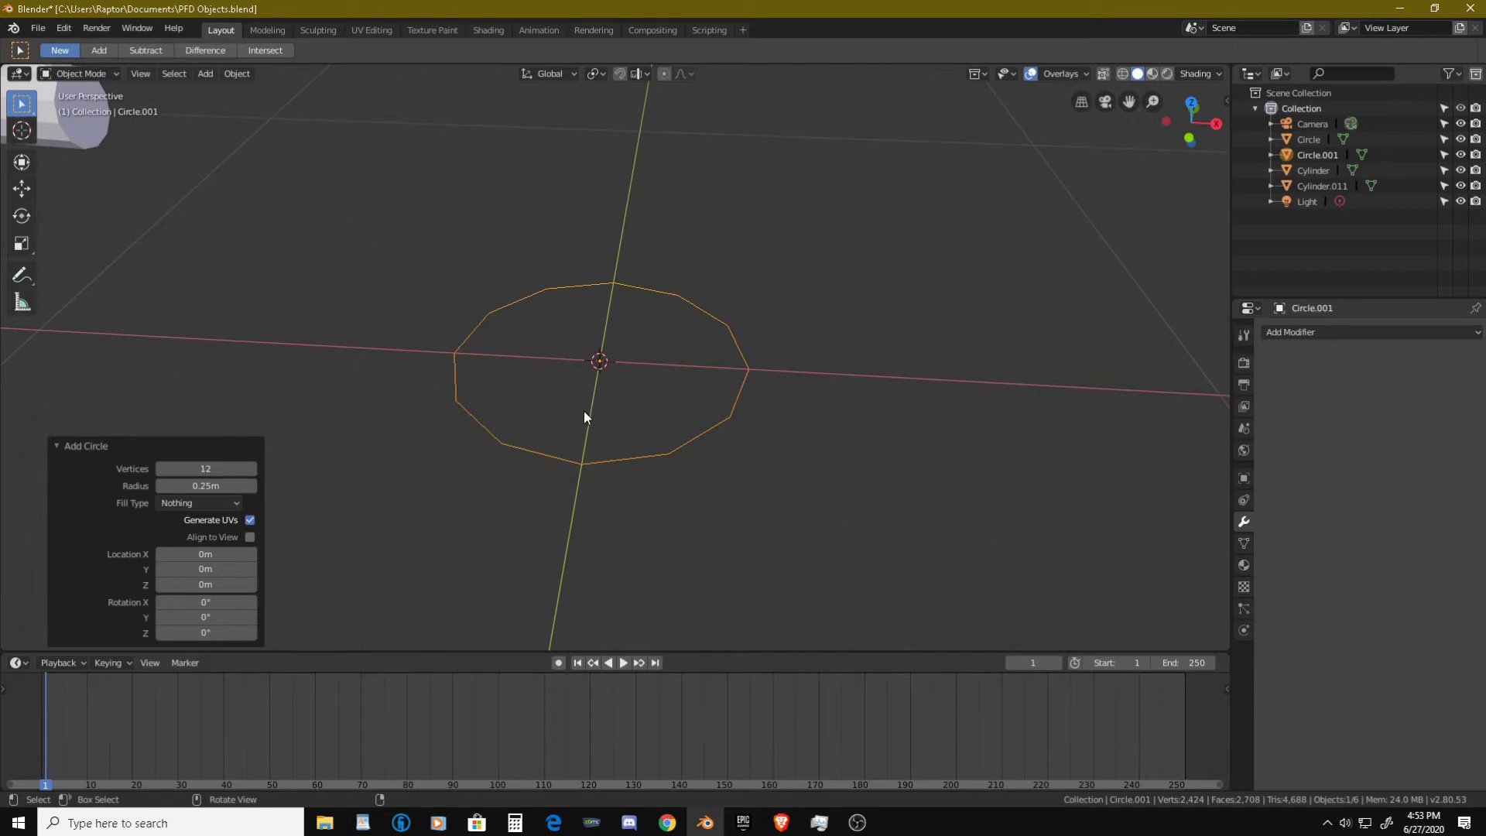
{"action": "middle_click_drag", "start_coordinate": [604, 402], "coordinate": [637, 439]}
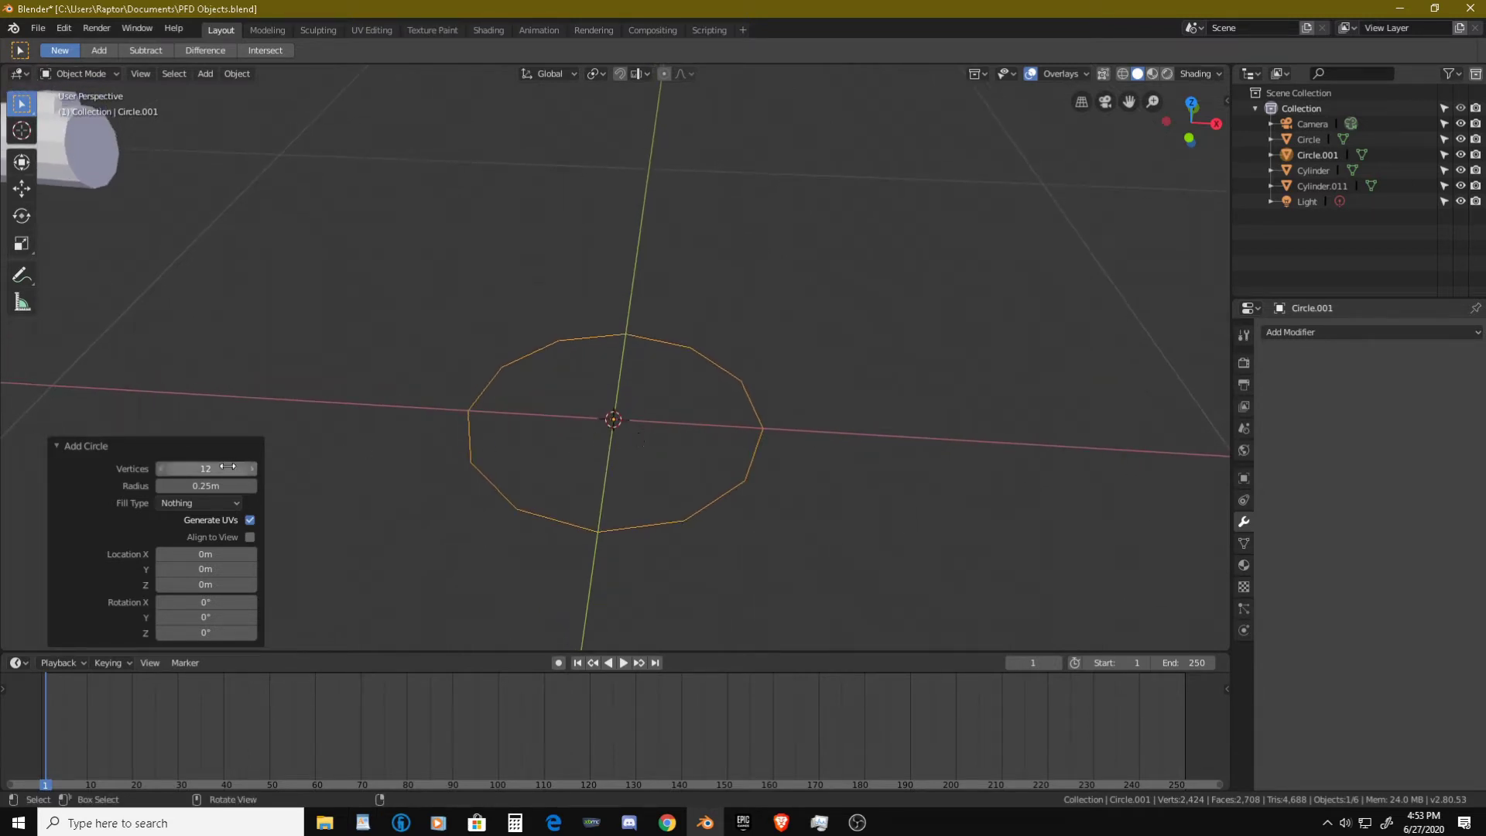
{"action": "left_click", "coordinate": [207, 486]}
{"action": "key", "text": "ctrl+a"}
{"action": "type", "text": "0.3"}
{"action": "key", "text": "Return"}
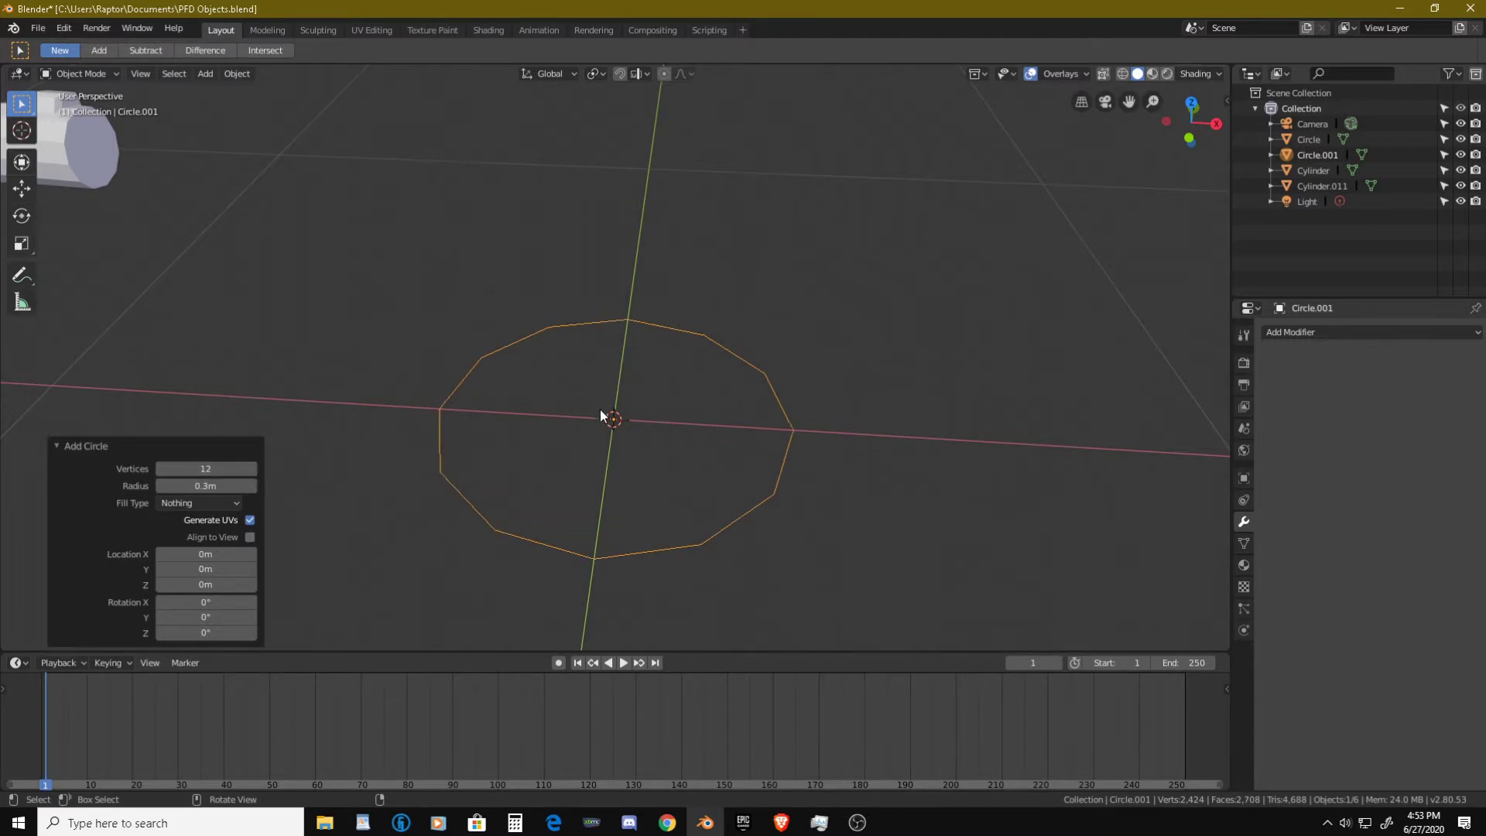
{"action": "middle_click_drag", "start_coordinate": [574, 399], "coordinate": [581, 425]}
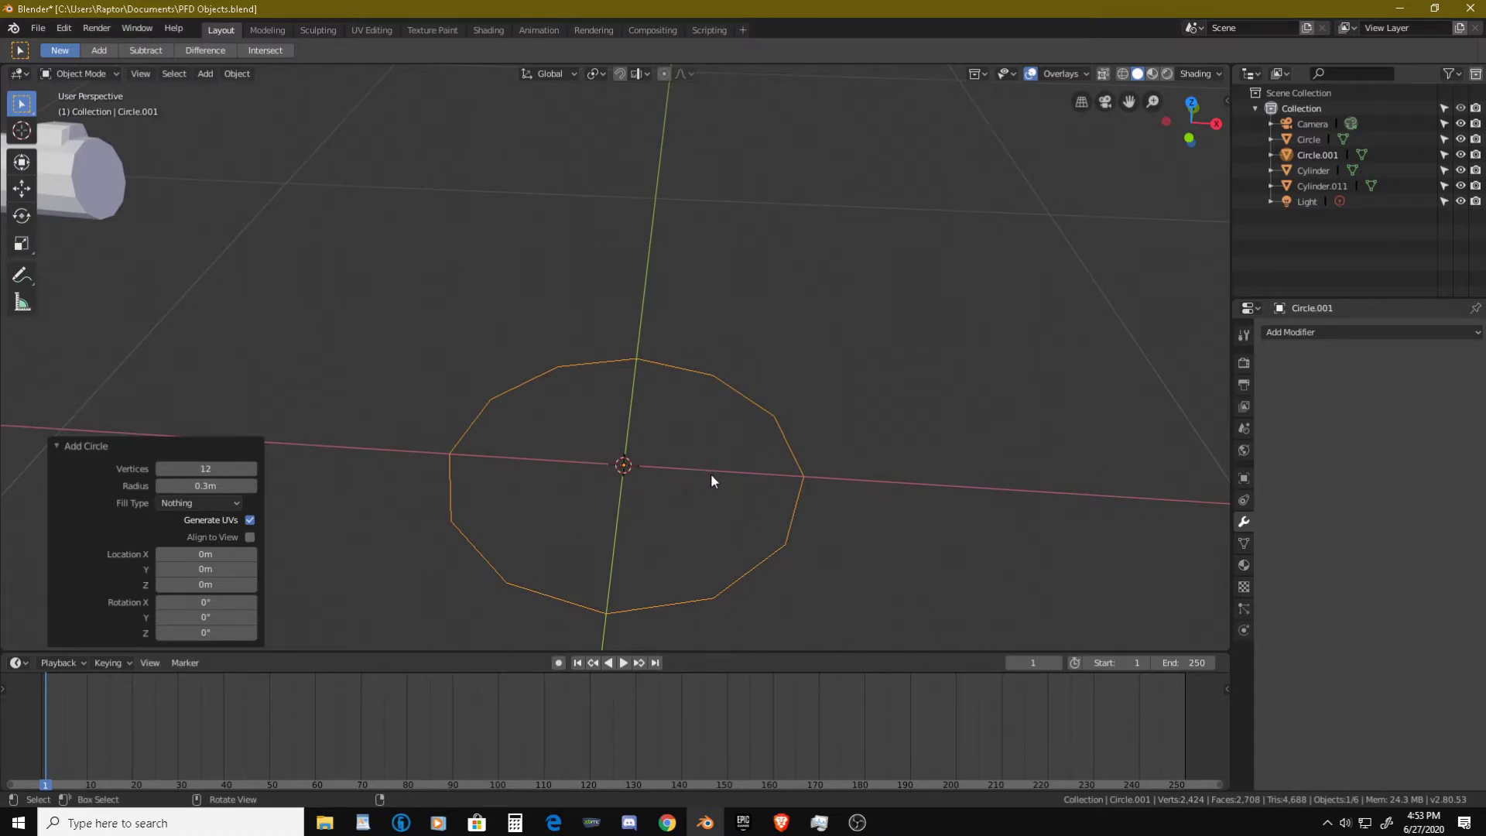
{"action": "middle_click_drag", "start_coordinate": [711, 474], "coordinate": [654, 457]}
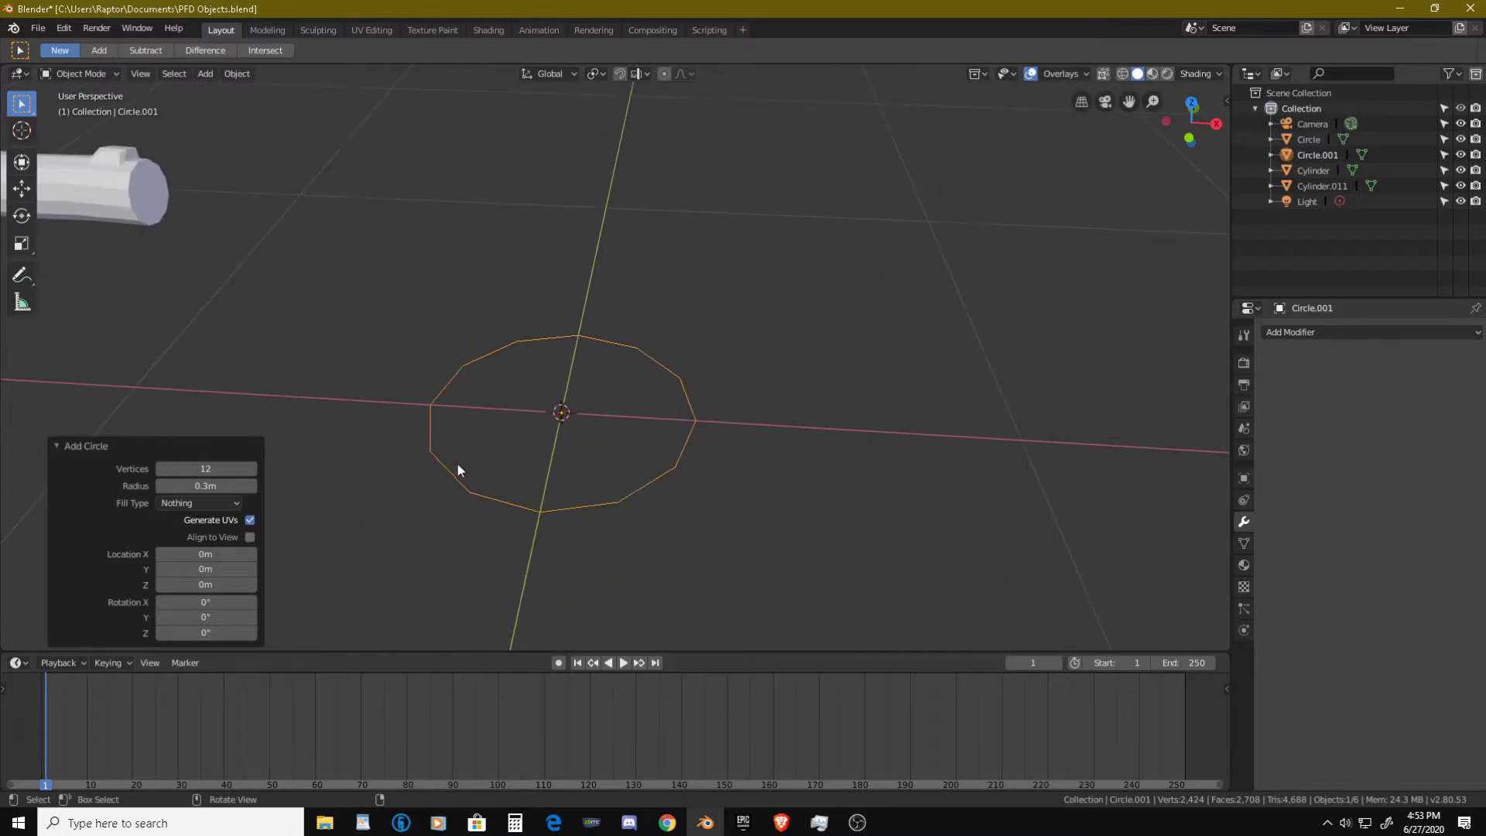
{"action": "left_click", "coordinate": [223, 505]}
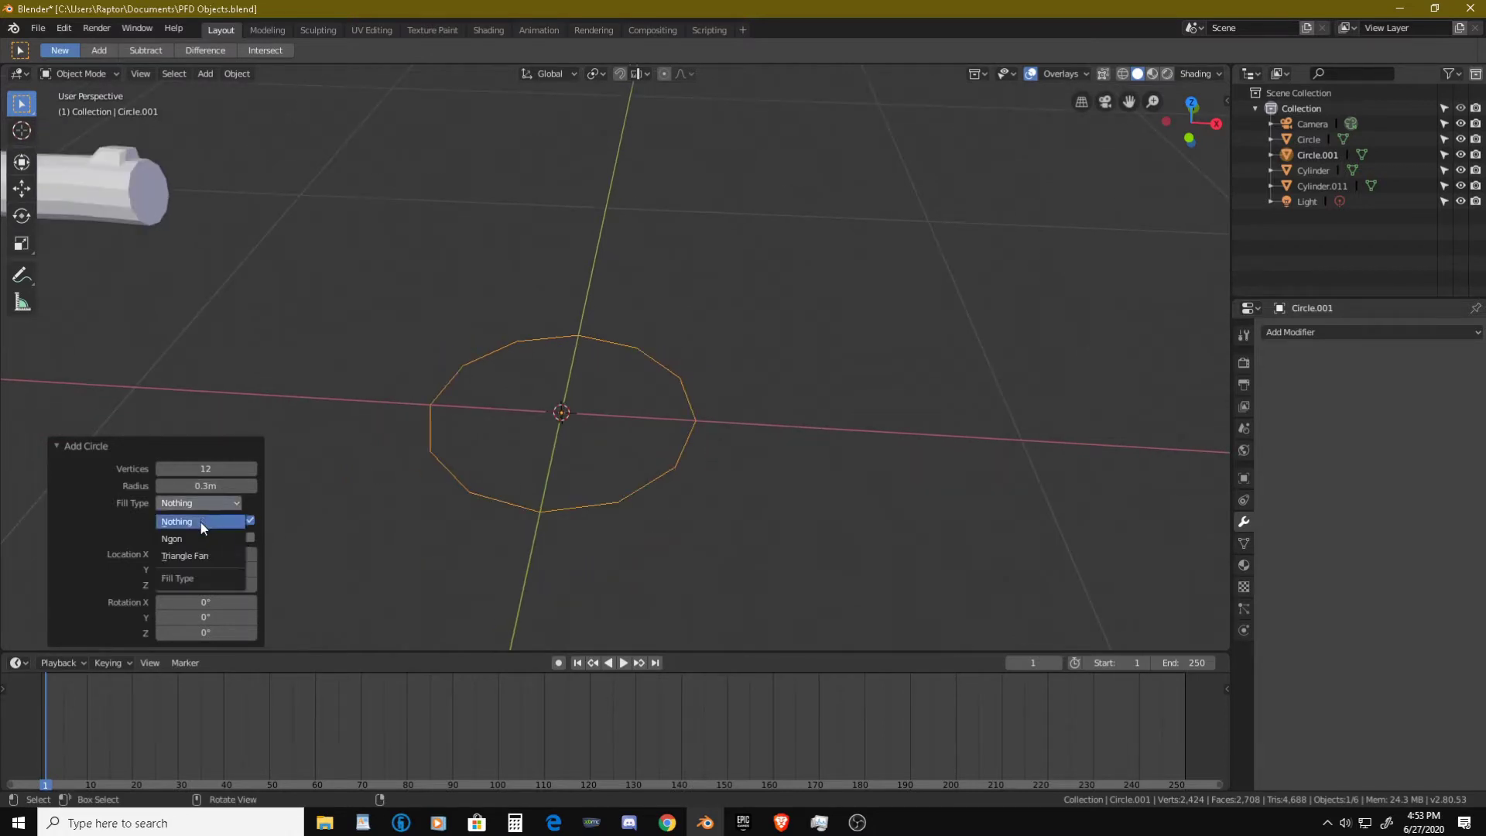
{"action": "left_click", "coordinate": [197, 538]}
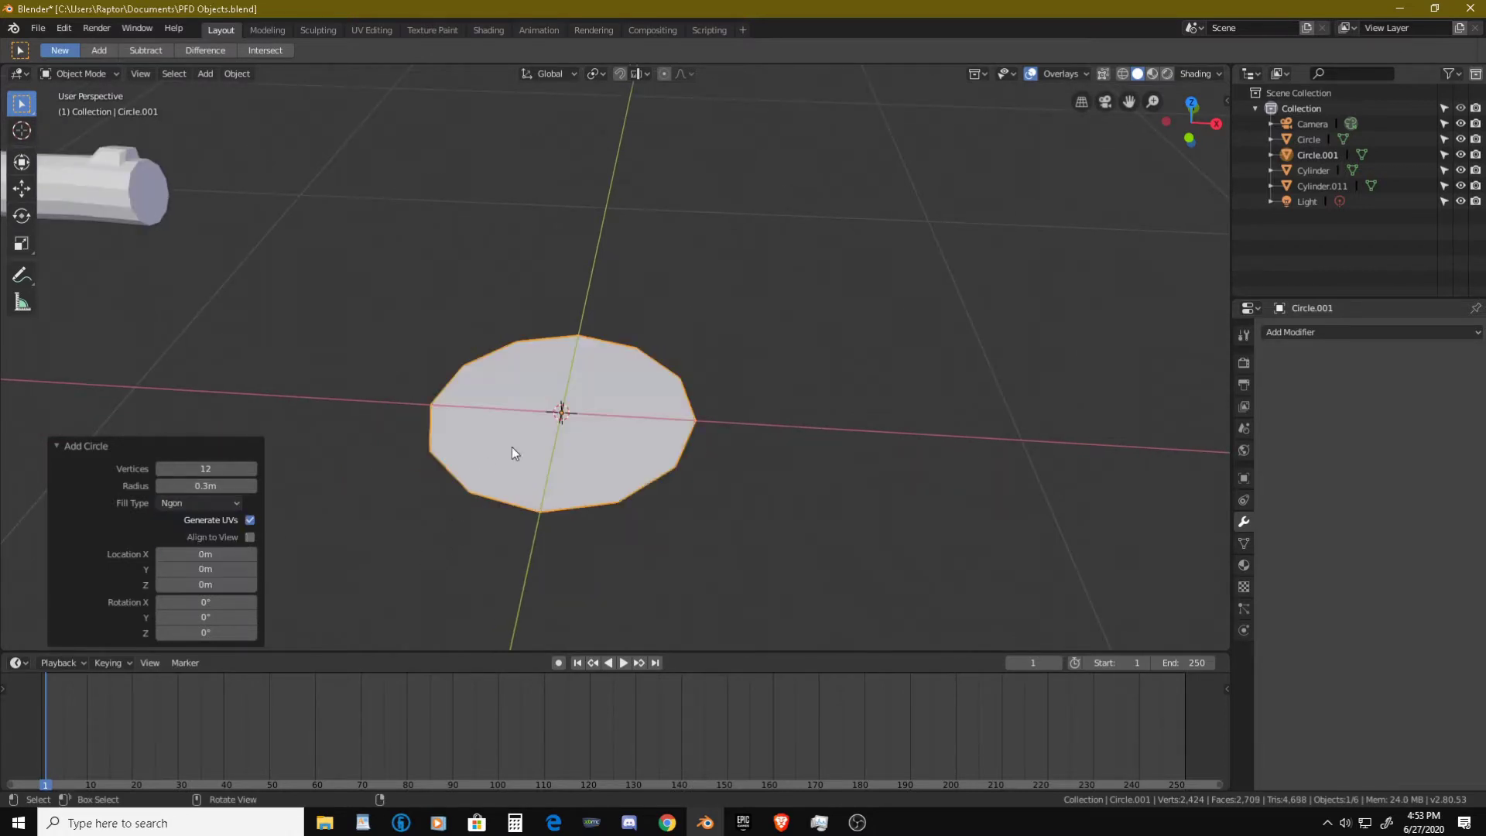
- Enter Edit Mode on the filled circle and extrude its face 1 m upward into a cylinder
{"action": "scroll", "coordinate": [526, 441], "scroll_direction": "up", "scroll_amount": 2}
{"action": "middle_click_drag", "start_coordinate": [537, 433], "coordinate": [669, 413]}
{"action": "key", "text": "Tab"}
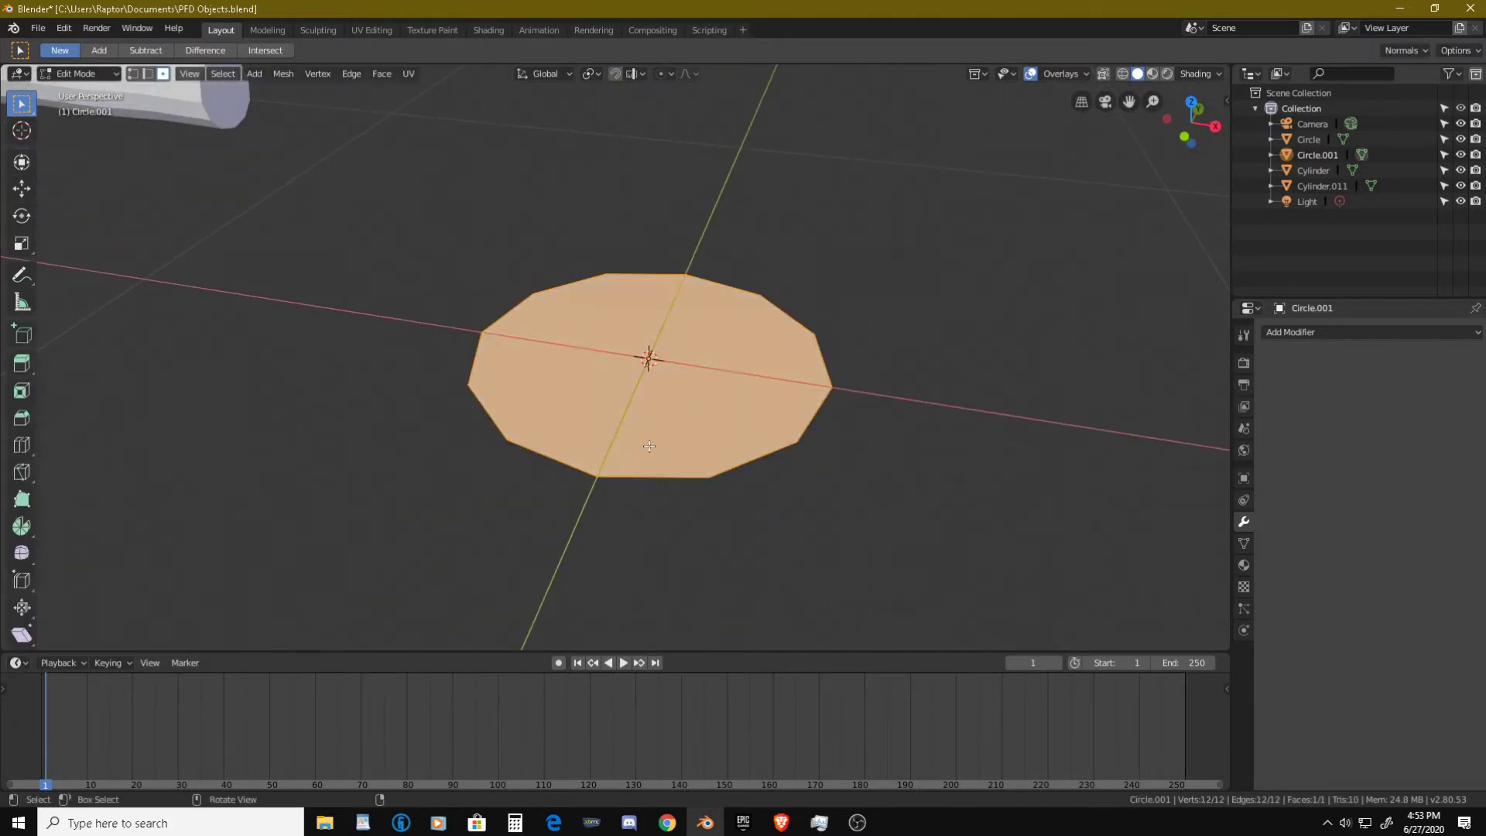
{"action": "scroll", "coordinate": [632, 396], "scroll_direction": "up", "scroll_amount": 3}
{"action": "scroll", "coordinate": [634, 395], "scroll_direction": "down", "scroll_amount": 2}
{"action": "middle_click_drag", "start_coordinate": [635, 394], "coordinate": [637, 447]}
{"action": "scroll", "coordinate": [654, 406], "scroll_direction": "down", "scroll_amount": 6}
{"action": "scroll", "coordinate": [637, 447], "scroll_direction": "up", "scroll_amount": 3}
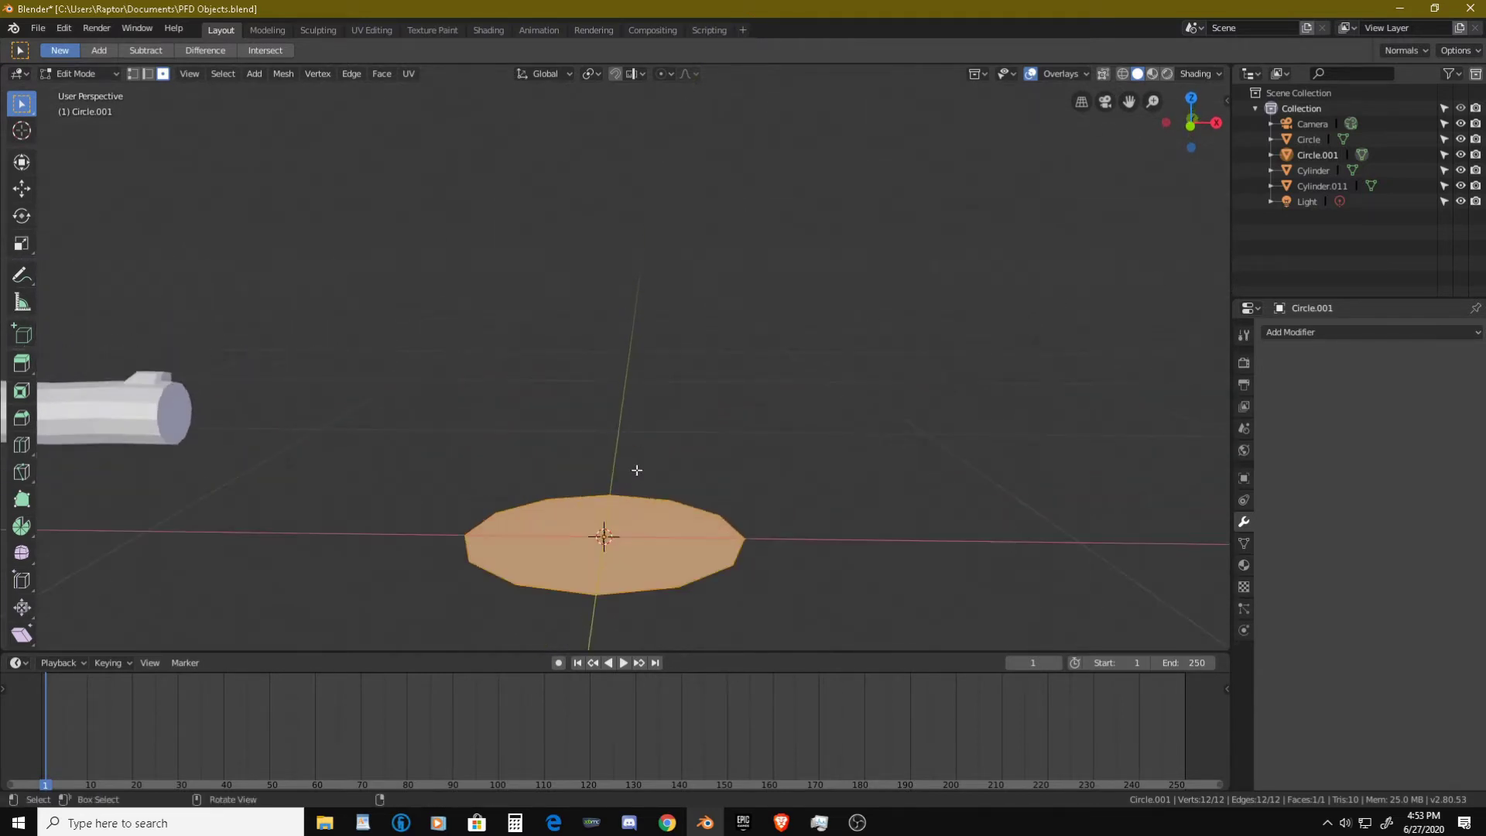
{"action": "middle_click_drag", "start_coordinate": [654, 508], "coordinate": [648, 464]}
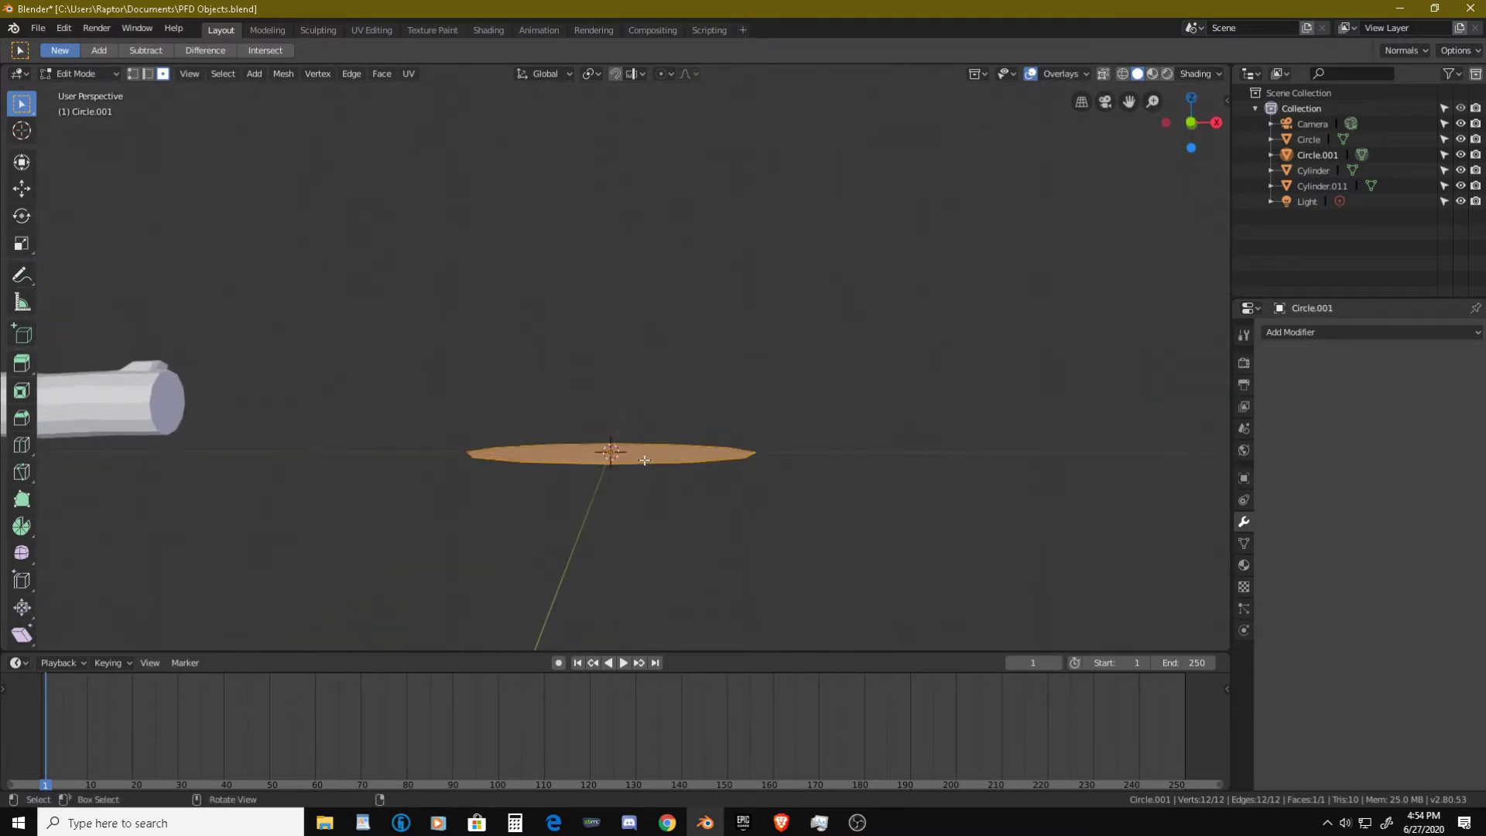
{"action": "key", "text": "e"}
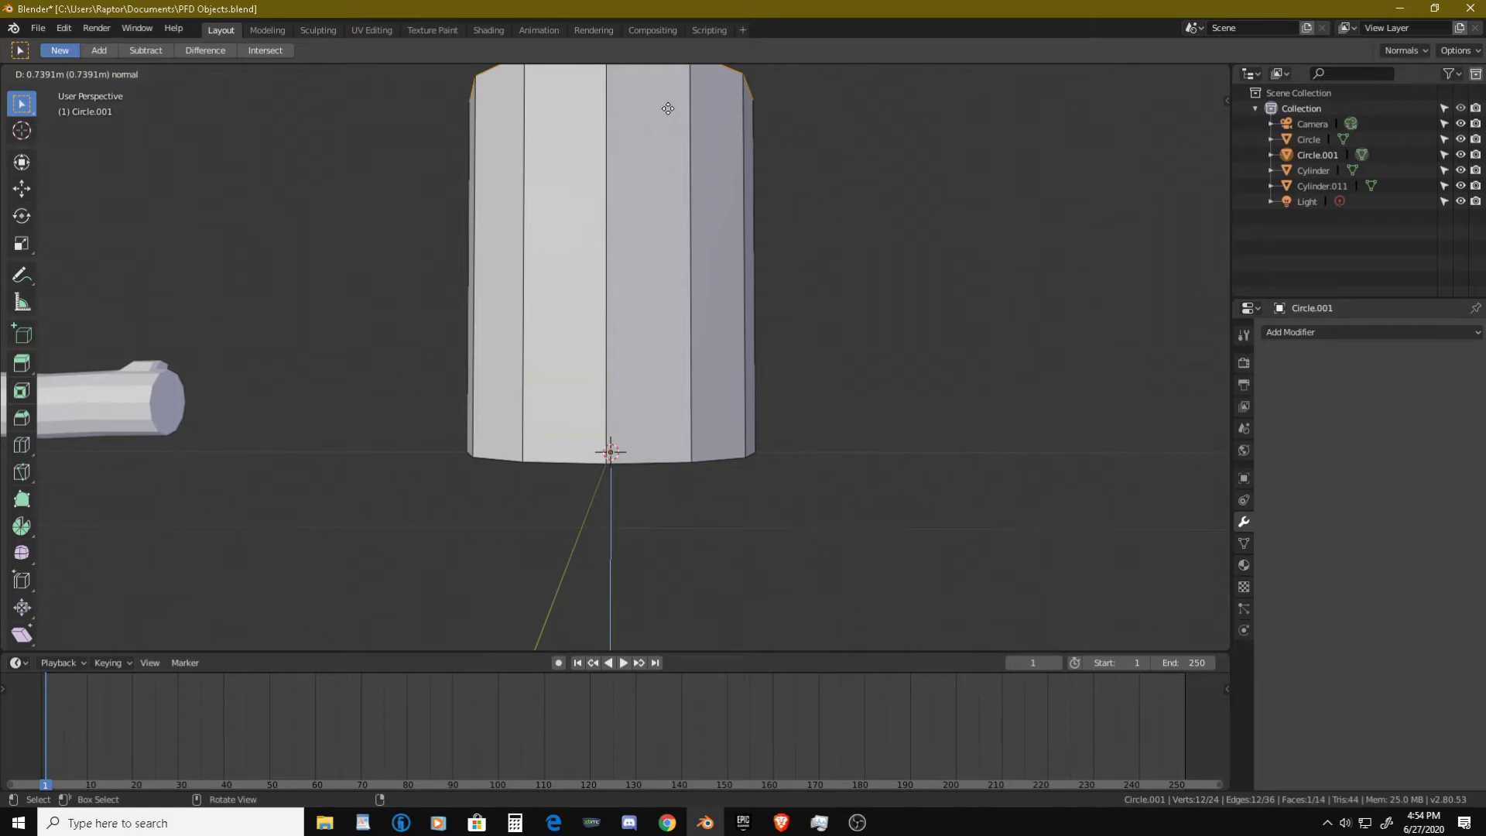
{"action": "key", "text": "1"}
{"action": "key", "text": "Return"}
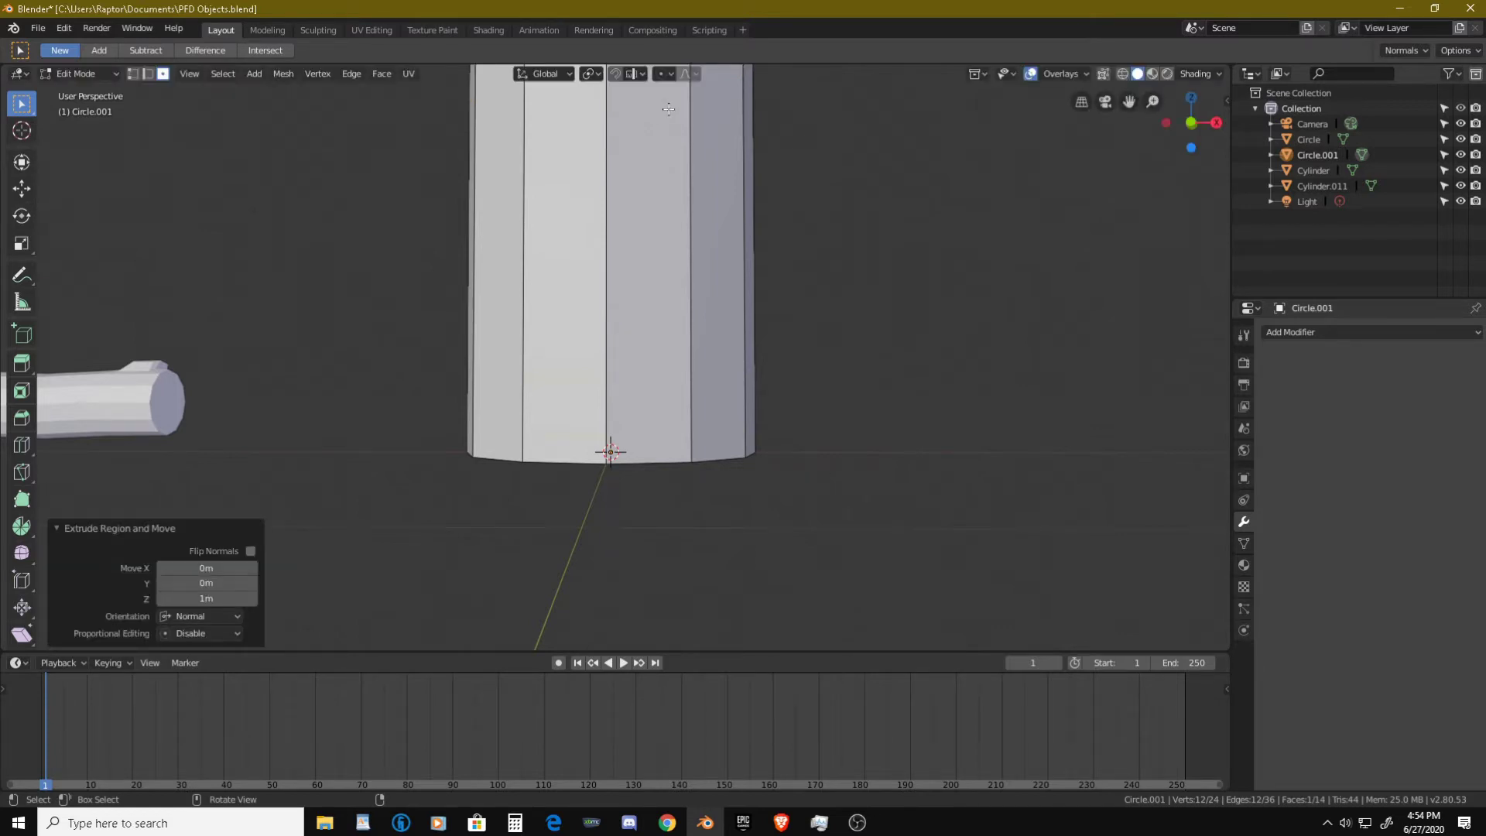
- Move the cylinder's top face 0.25 m along the Z axis
{"action": "scroll", "coordinate": [669, 109], "scroll_direction": "down", "scroll_amount": 4}
{"action": "middle_click_drag", "start_coordinate": [668, 109], "coordinate": [639, 289]}
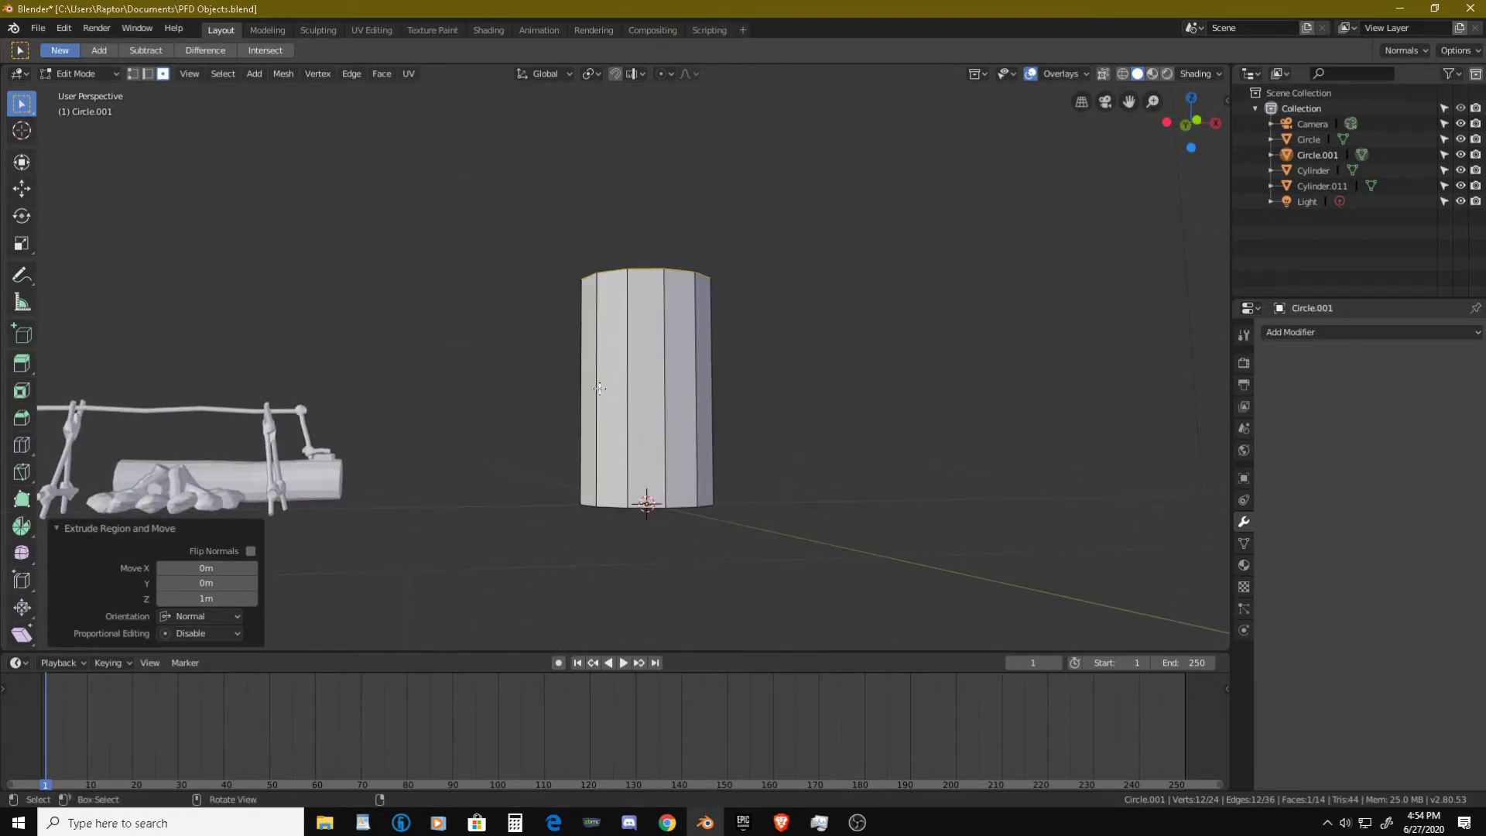
{"action": "middle_click_drag", "start_coordinate": [599, 387], "coordinate": [668, 375]}
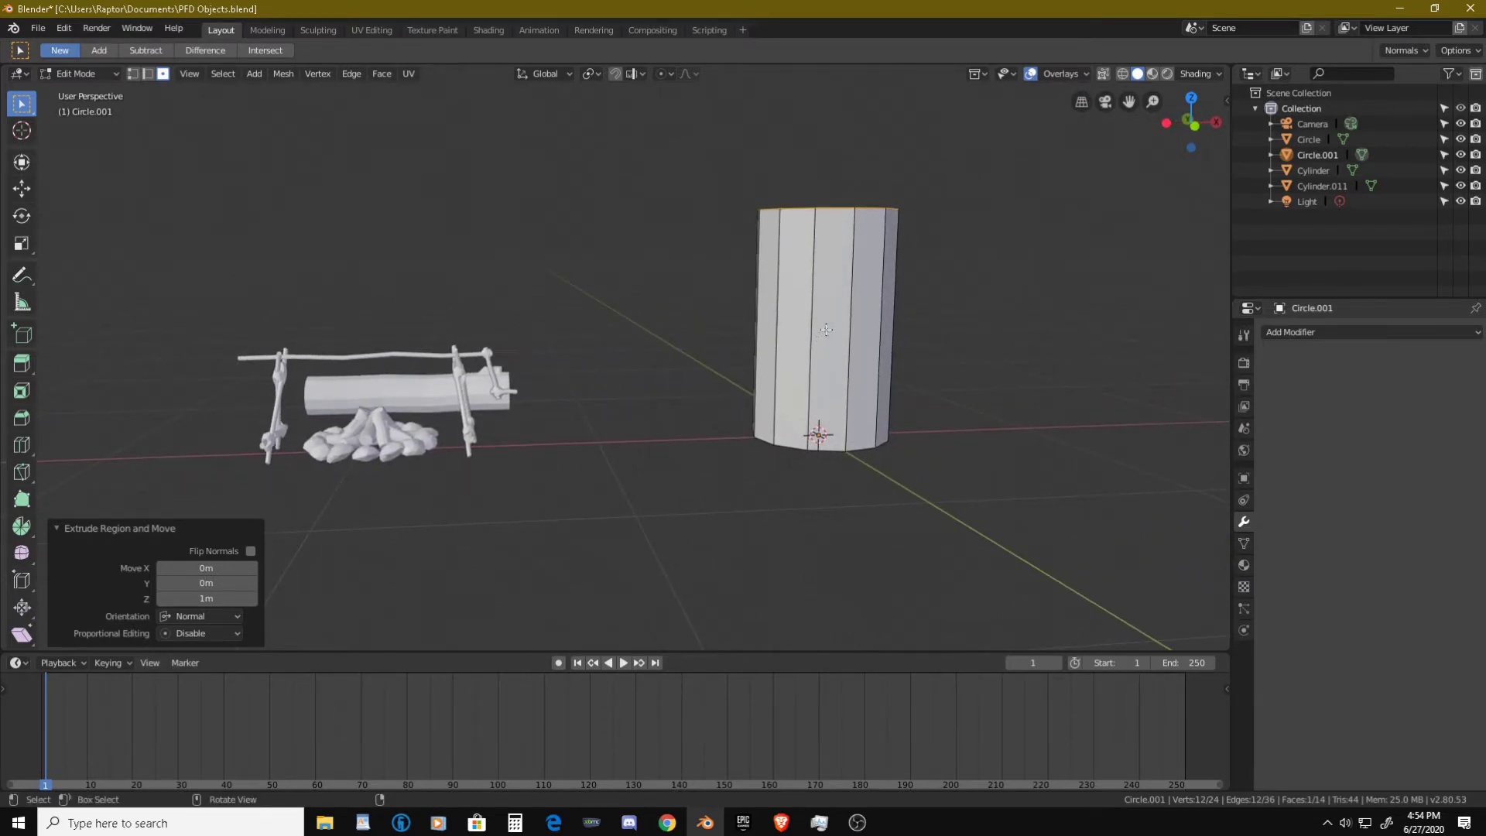
{"action": "middle_click_drag", "start_coordinate": [825, 312], "coordinate": [767, 308]}
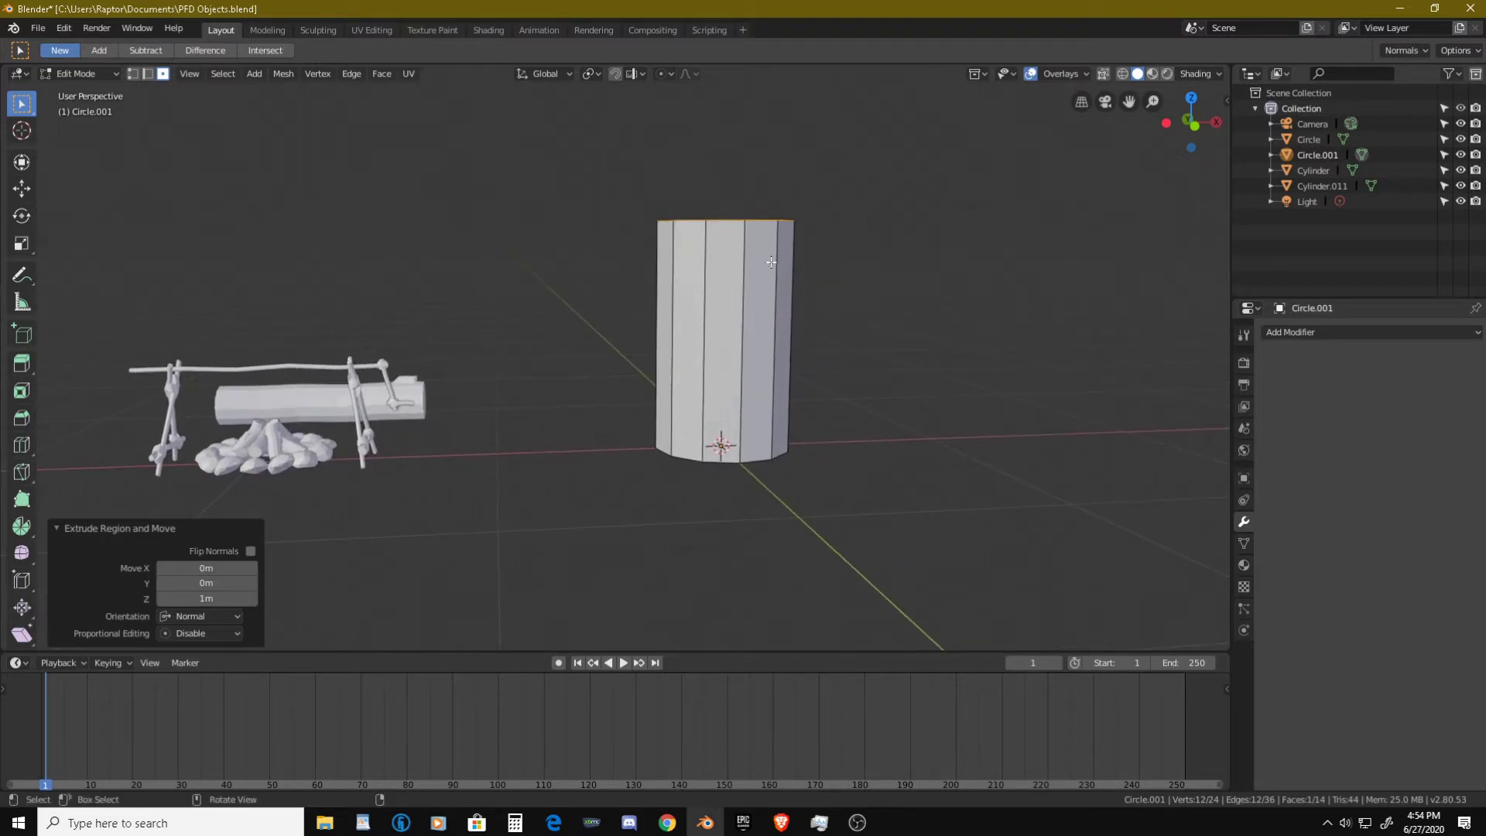
{"action": "key", "text": "g"}
{"action": "key", "text": "z"}
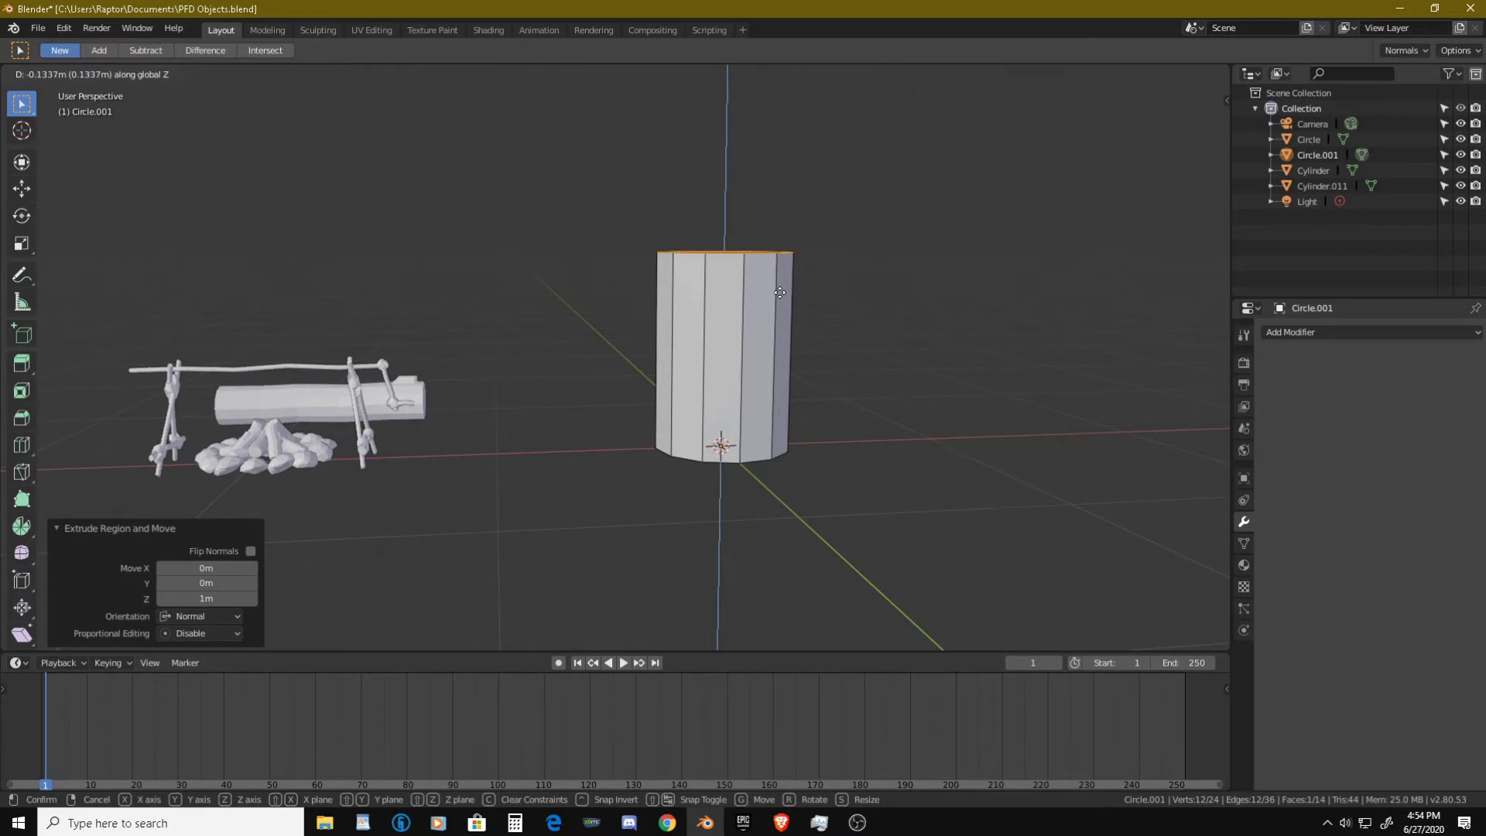
{"action": "type", "text": "0.25"}
{"action": "key", "text": "Return"}
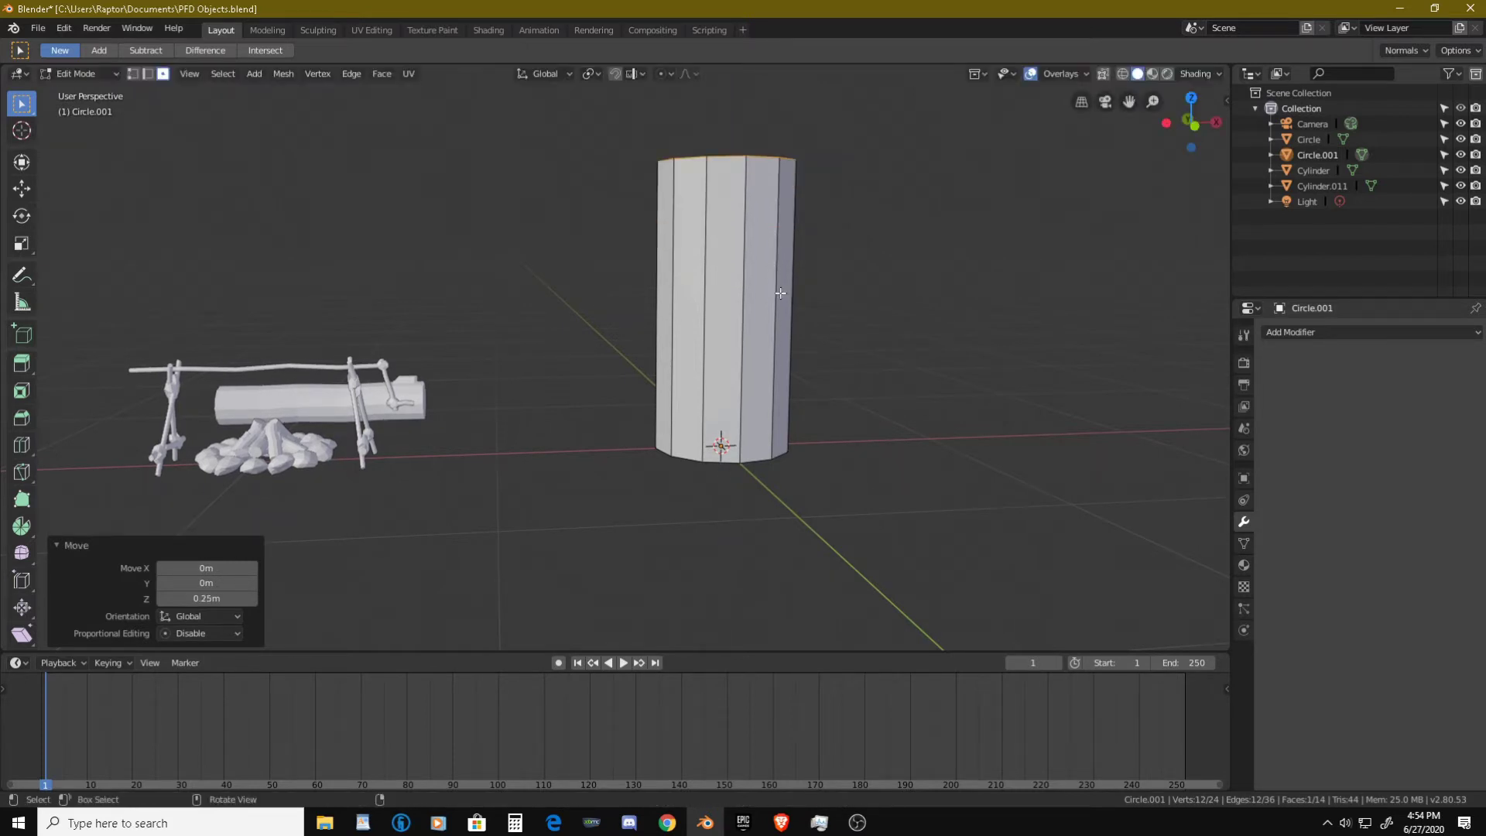
- Lower the cylinder's top face by moving it -0.5 m along the Z axis
{"action": "key", "text": "g"}
{"action": "type", "text": "z"}
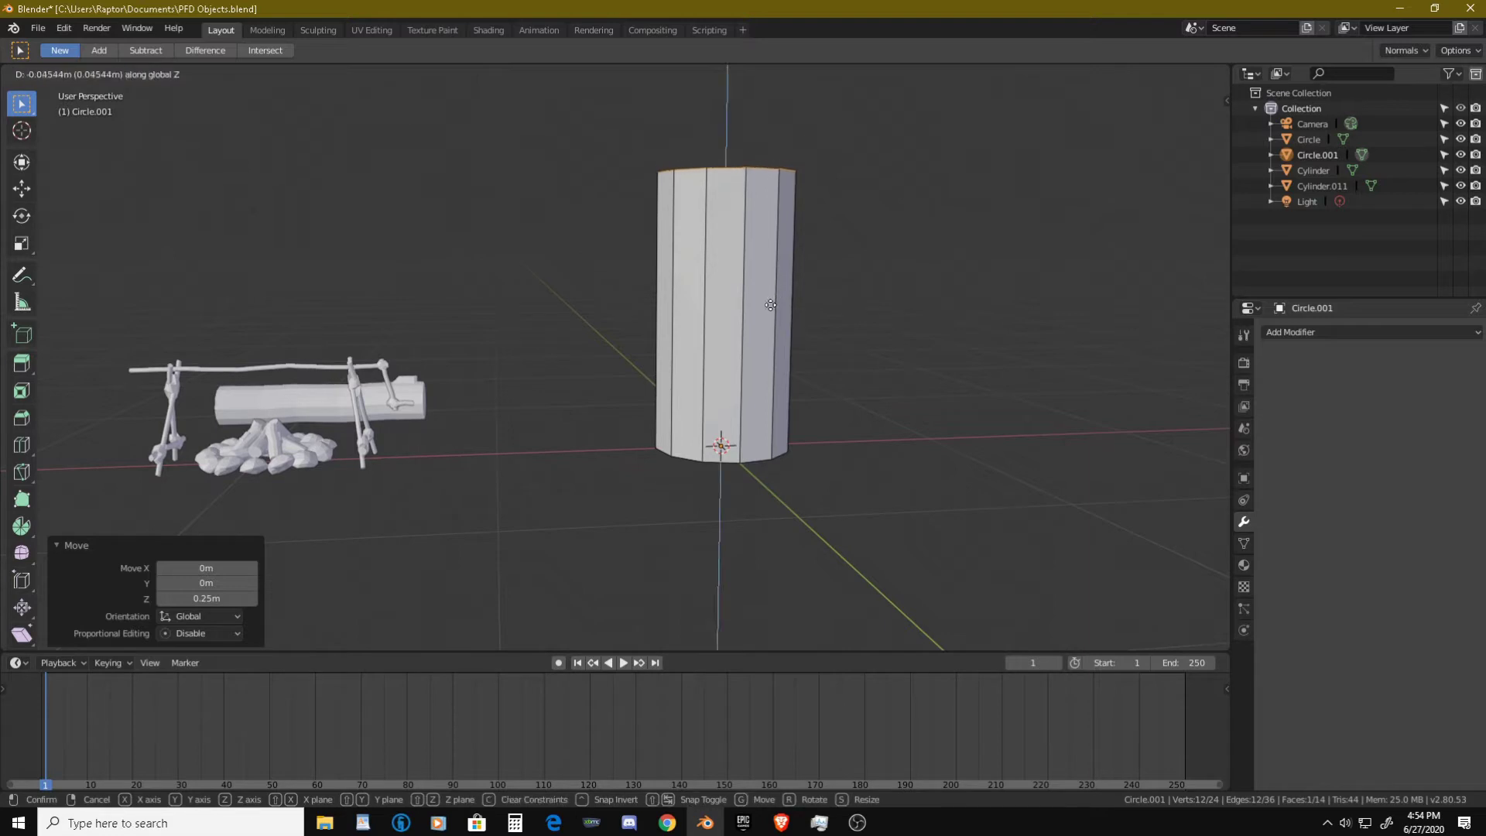
{"action": "type", "text": "-0.5"}
{"action": "key", "text": "Return"}
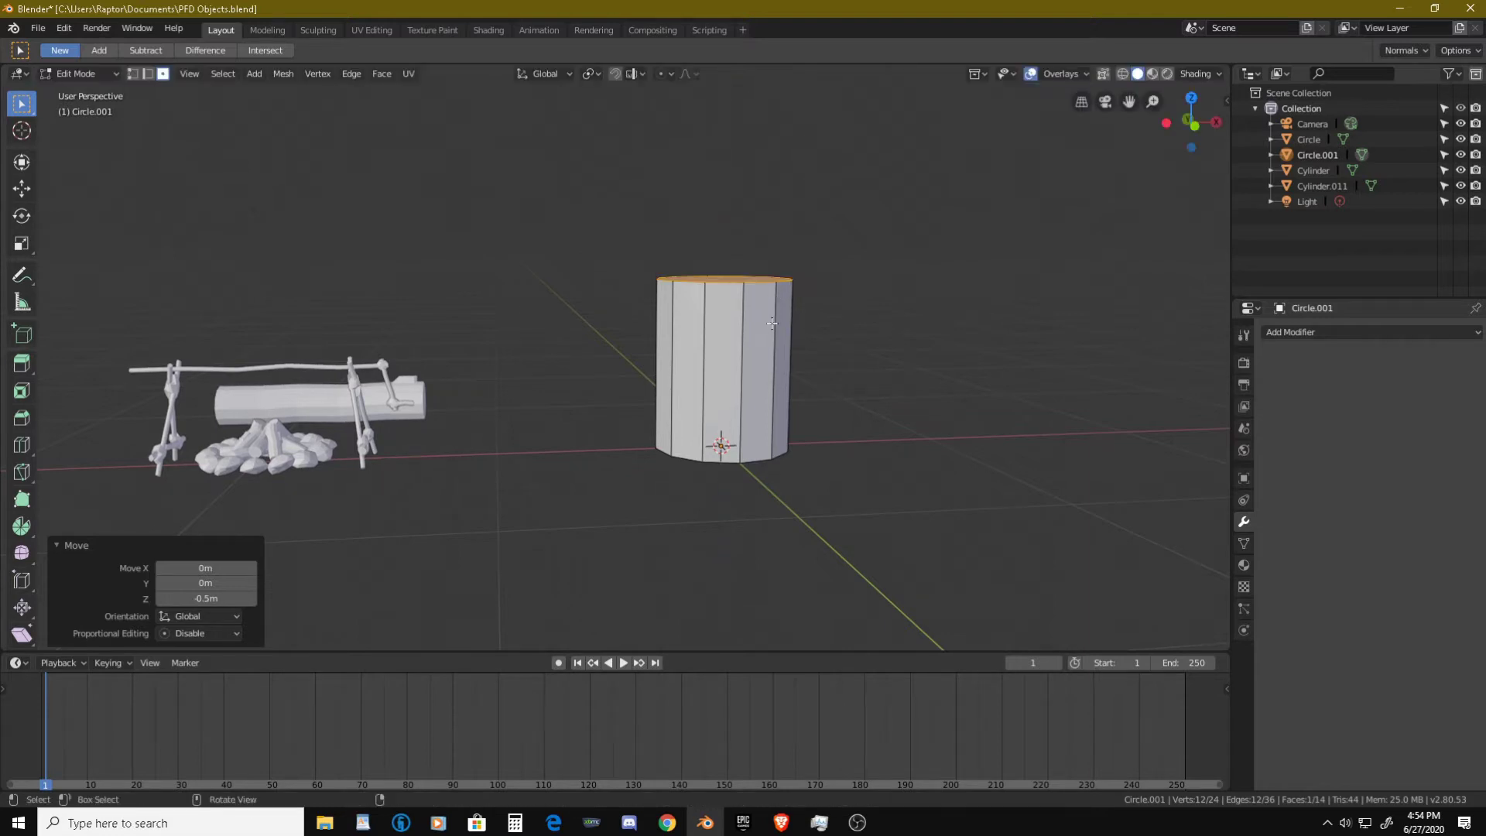
- Leave Edit Mode and scale the campfire and its spit frame up together to roughly 1.6 times their size
{"action": "middle_click_drag", "start_coordinate": [771, 323], "coordinate": [511, 395]}
{"action": "scroll", "coordinate": [647, 327], "scroll_direction": "up", "scroll_amount": 1}
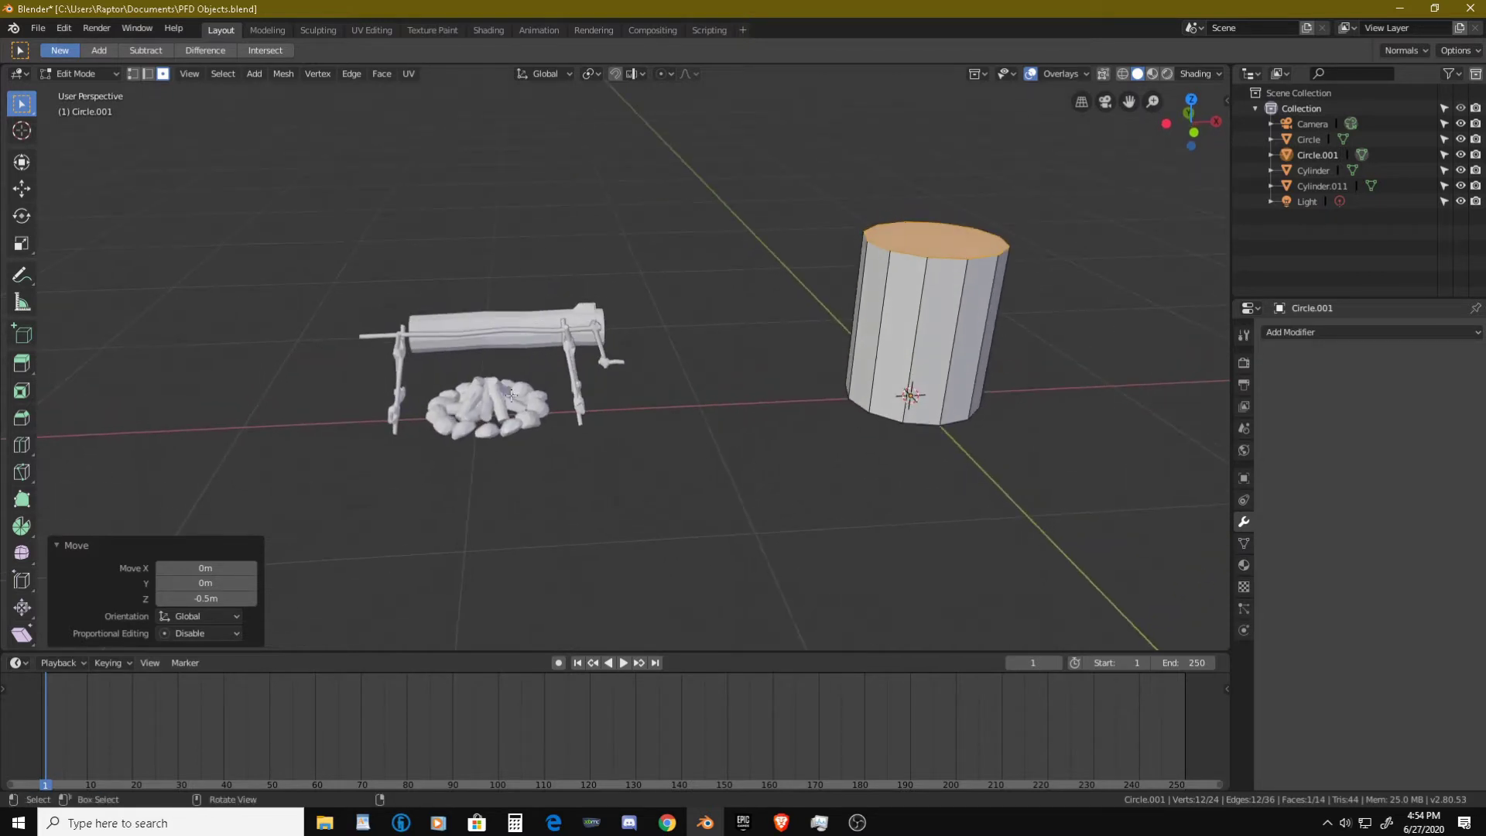
{"action": "middle_click_drag", "start_coordinate": [725, 365], "coordinate": [454, 356], "text": "shift"}
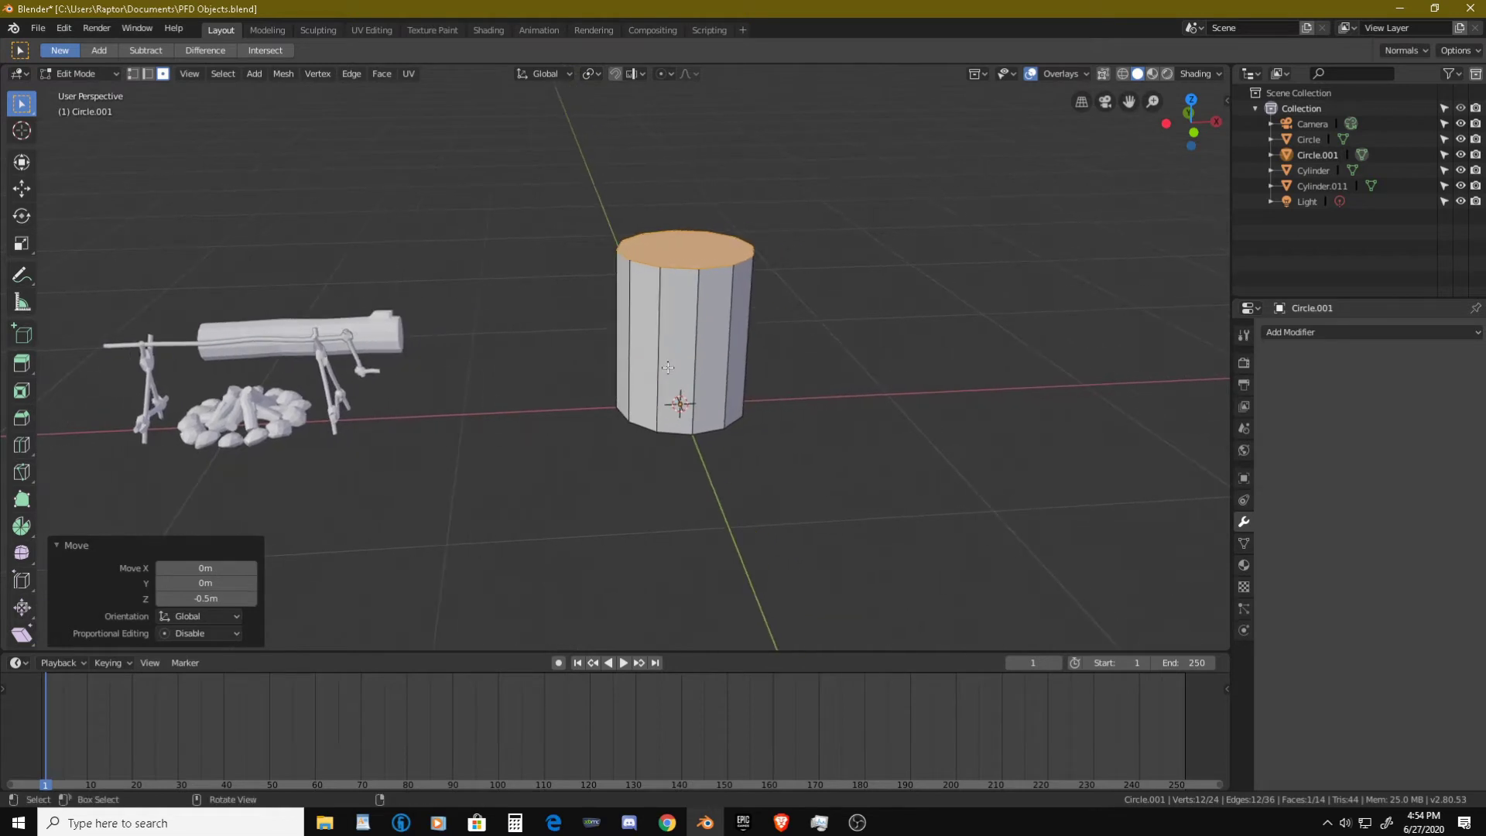
{"action": "key", "text": "Tab"}
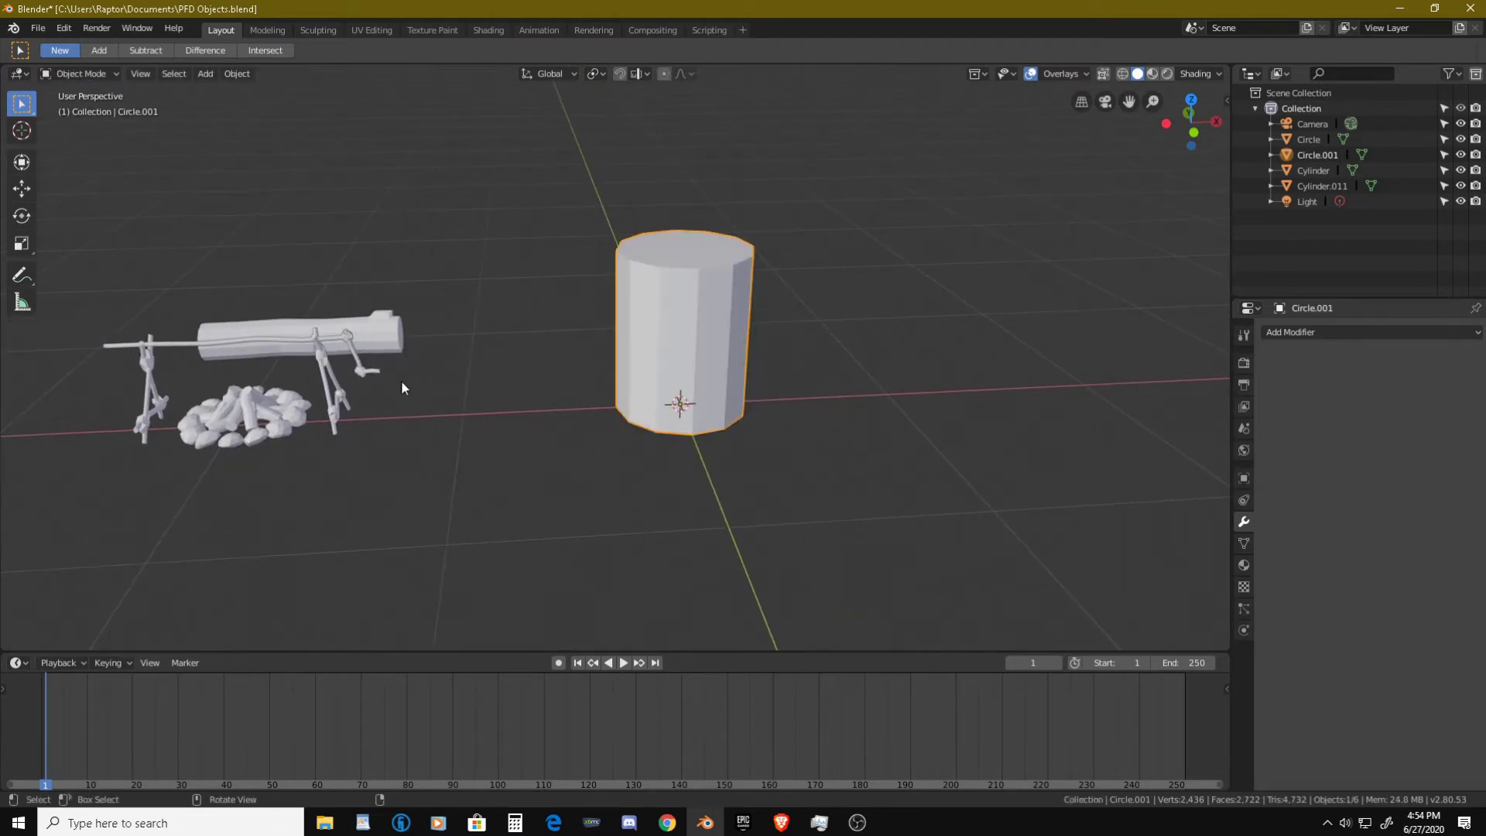
{"action": "left_click", "coordinate": [331, 399]}
{"action": "left_click", "coordinate": [280, 410], "text": "shift"}
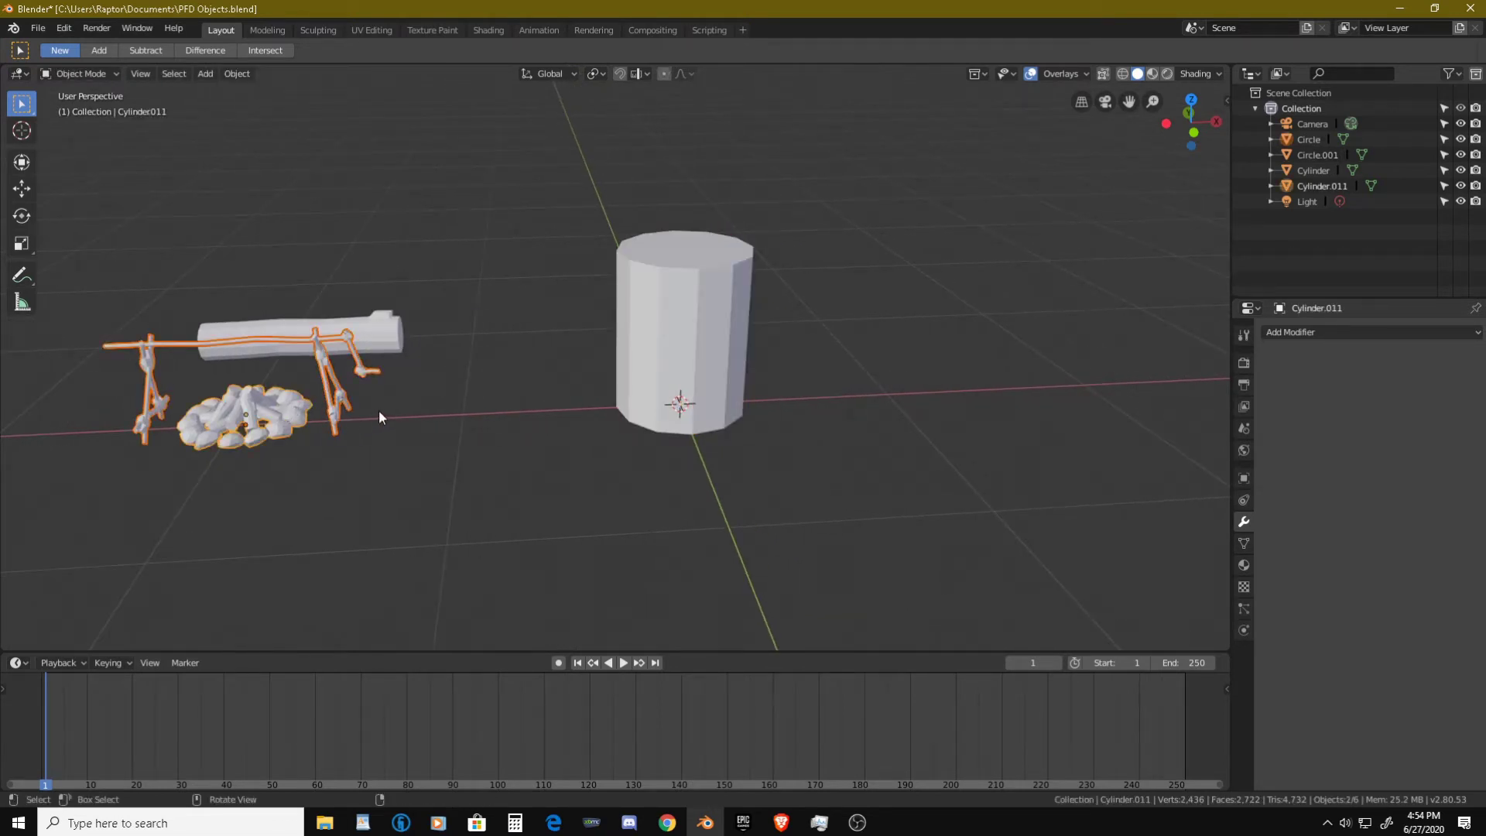
{"action": "key", "text": "s"}
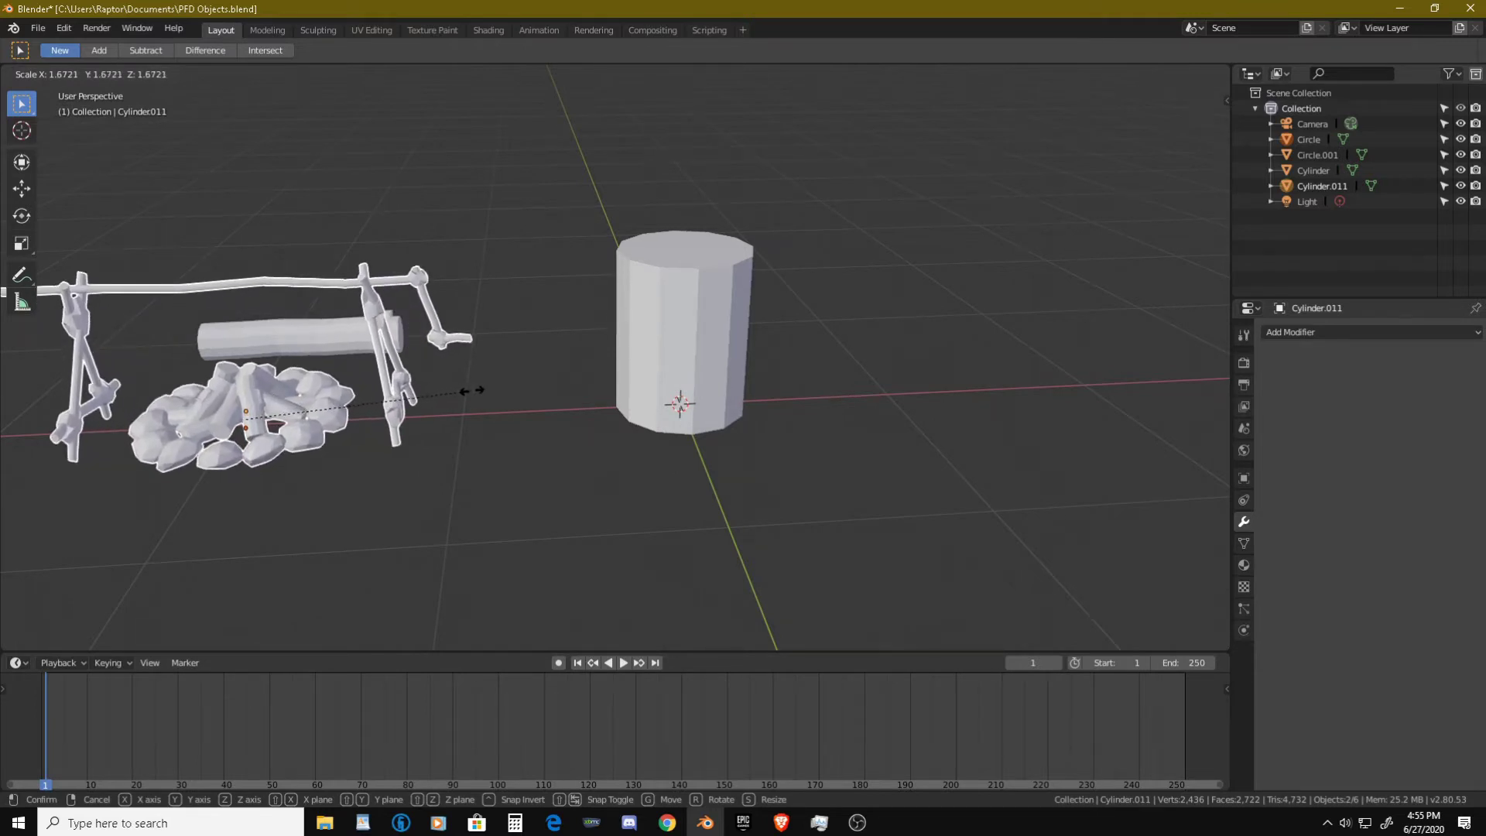
{"action": "left_click", "coordinate": [477, 388]}
{"action": "middle_click_drag", "start_coordinate": [477, 389], "coordinate": [604, 387]}
{"action": "key", "text": "ctrl+z"}
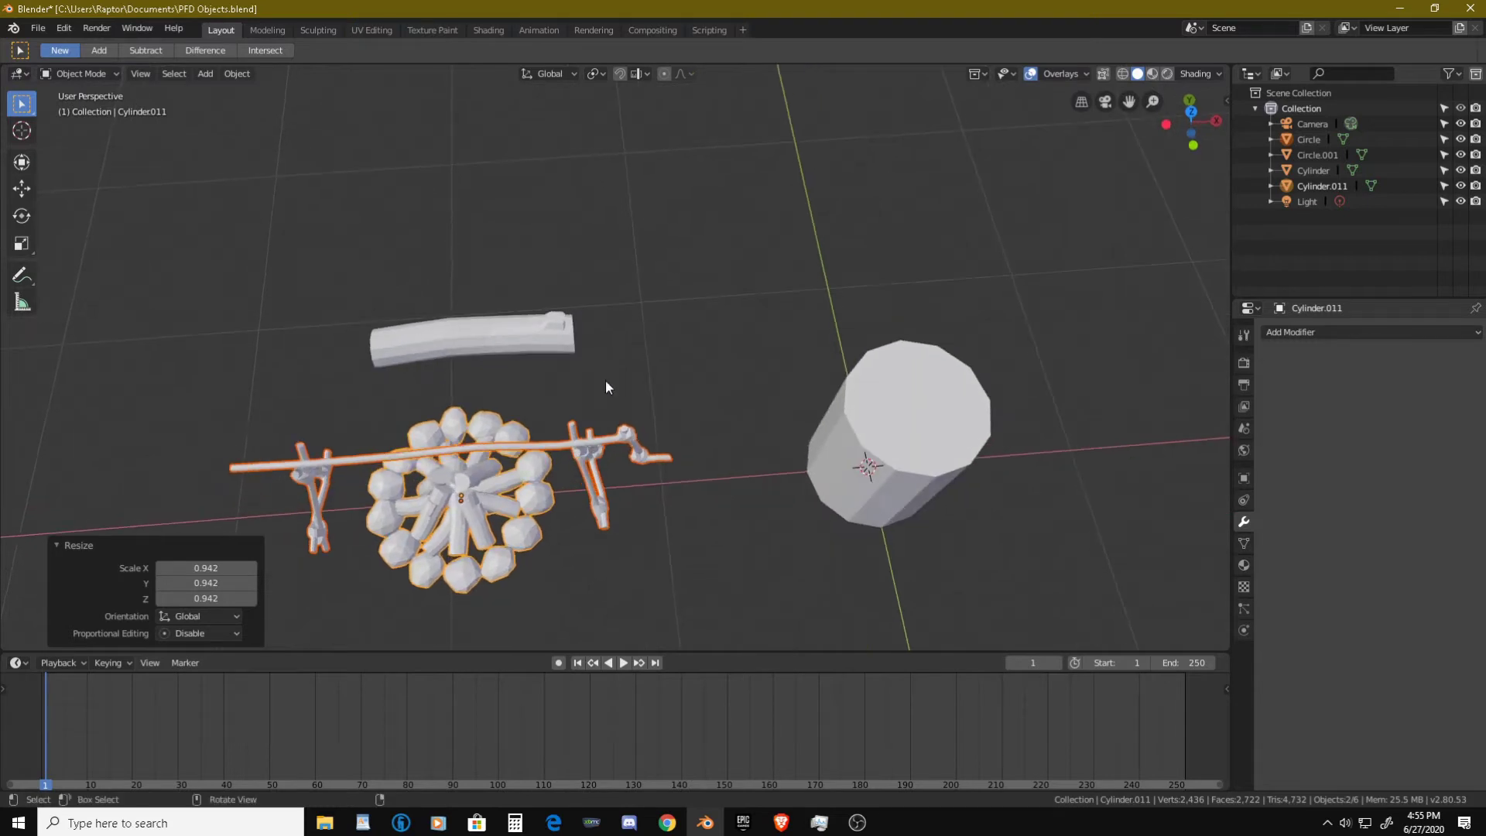
- Scale the log up by about 1.469 and move it about 0.34 m along Y, away from the campfire
{"action": "left_click", "coordinate": [524, 341]}
{"action": "middle_click_drag", "start_coordinate": [524, 341], "coordinate": [699, 266]}
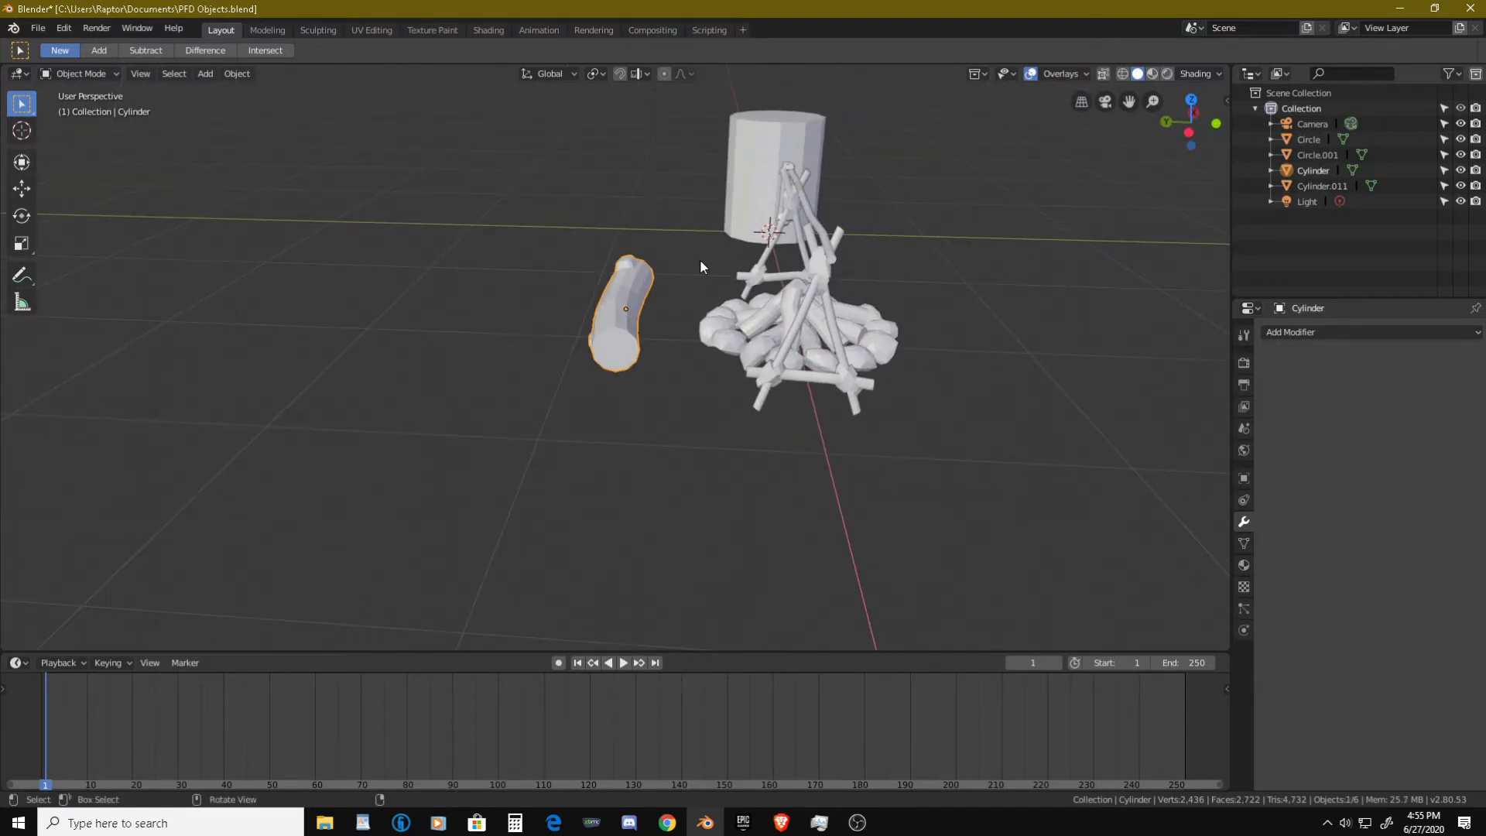
{"action": "key", "text": "s"}
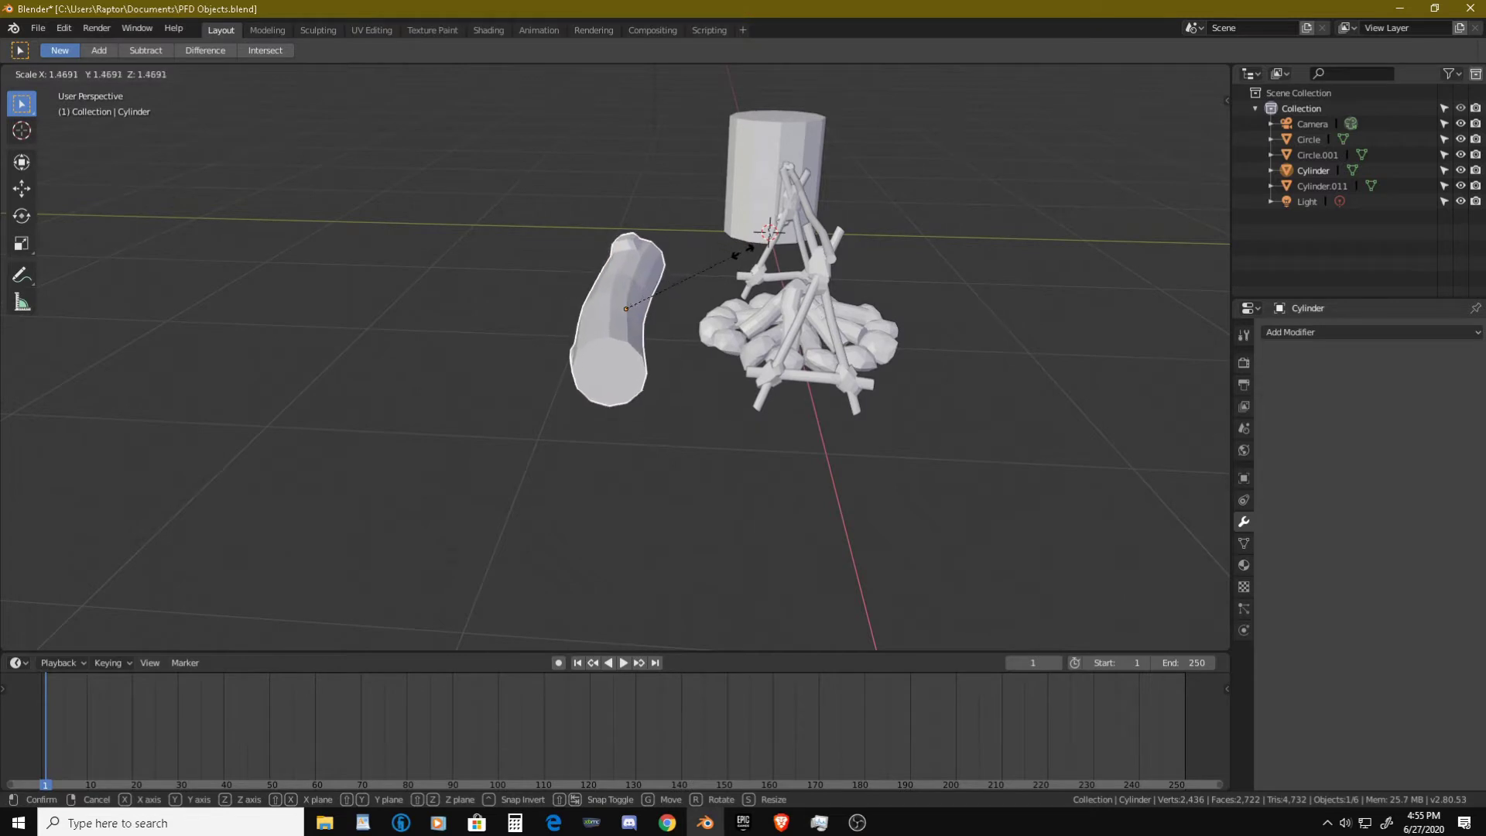
{"action": "left_click", "coordinate": [735, 241]}
{"action": "key", "text": "g"}
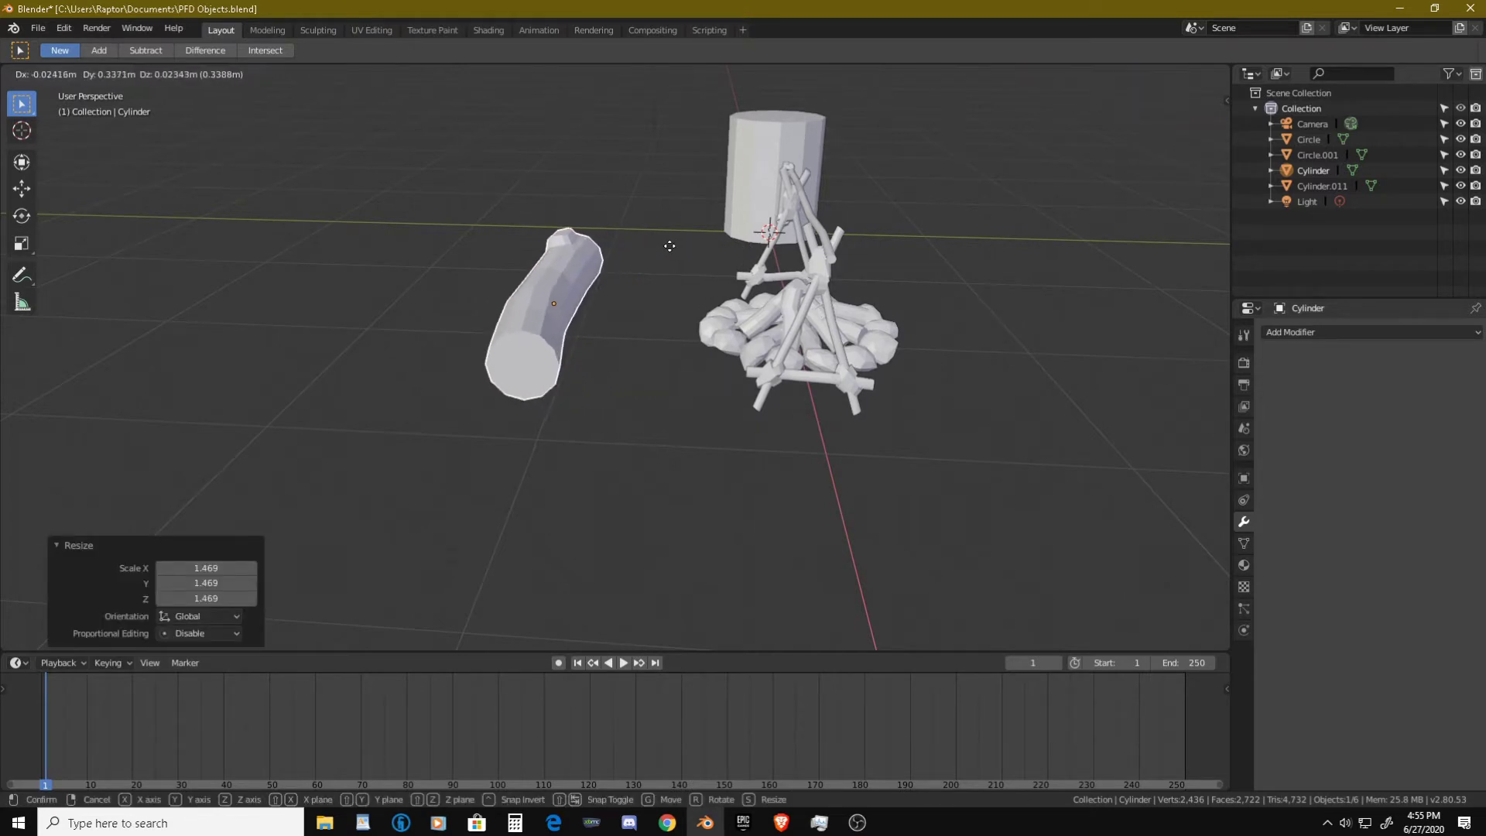
{"action": "left_click", "coordinate": [673, 242]}
{"action": "middle_click_drag", "start_coordinate": [673, 242], "coordinate": [621, 275]}
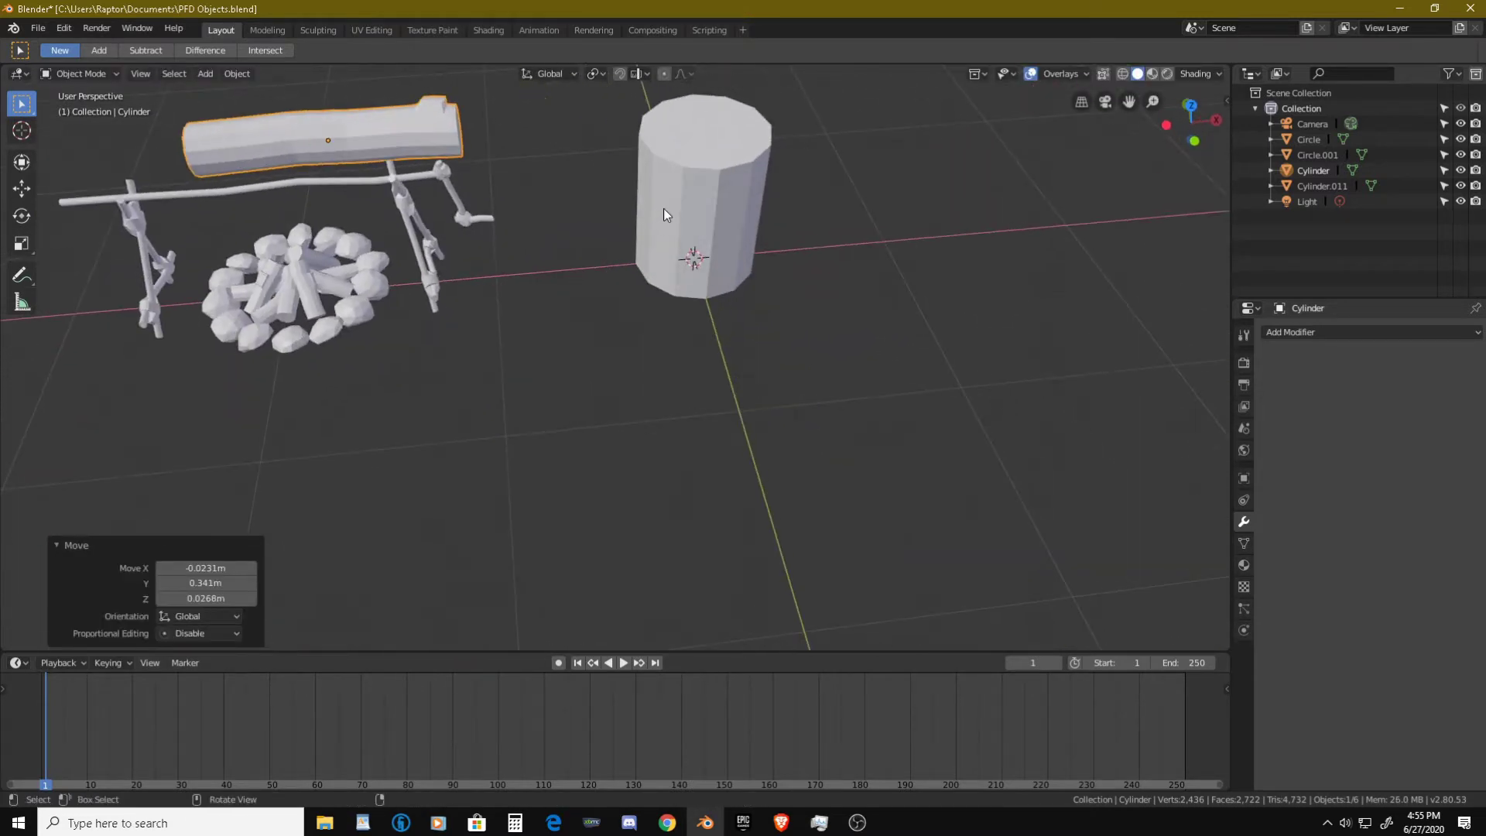
- Enter Edit Mode on the 12-sided cylinder and add three evenly spaced horizontal loop cuts around its side
{"action": "left_click", "coordinate": [662, 207]}
{"action": "middle_click_drag", "start_coordinate": [663, 207], "coordinate": [677, 263]}
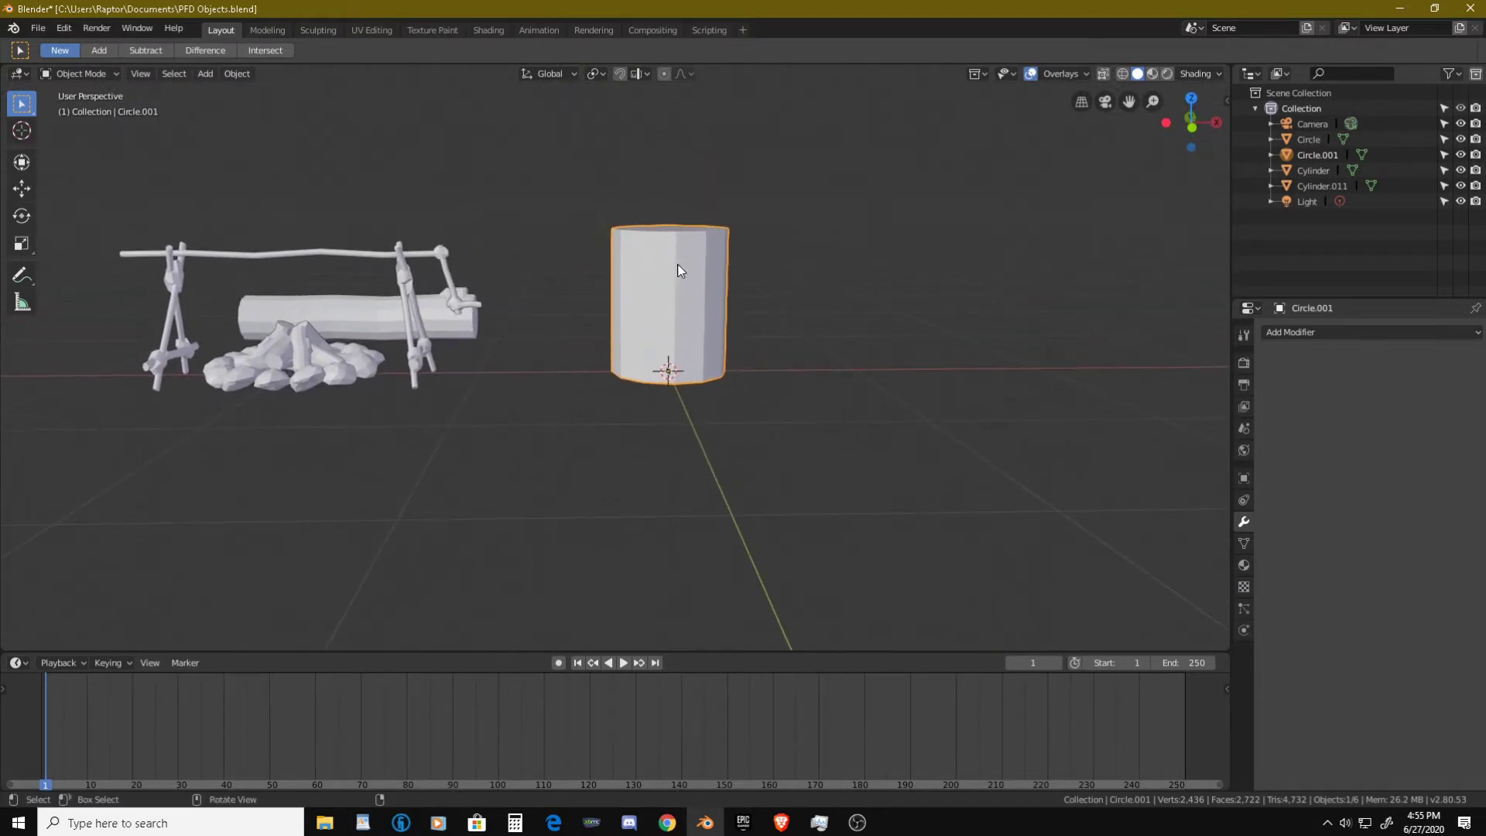
{"action": "scroll", "coordinate": [661, 230], "scroll_direction": "up", "scroll_amount": 3}
{"action": "middle_click_drag", "start_coordinate": [653, 212], "coordinate": [650, 286]}
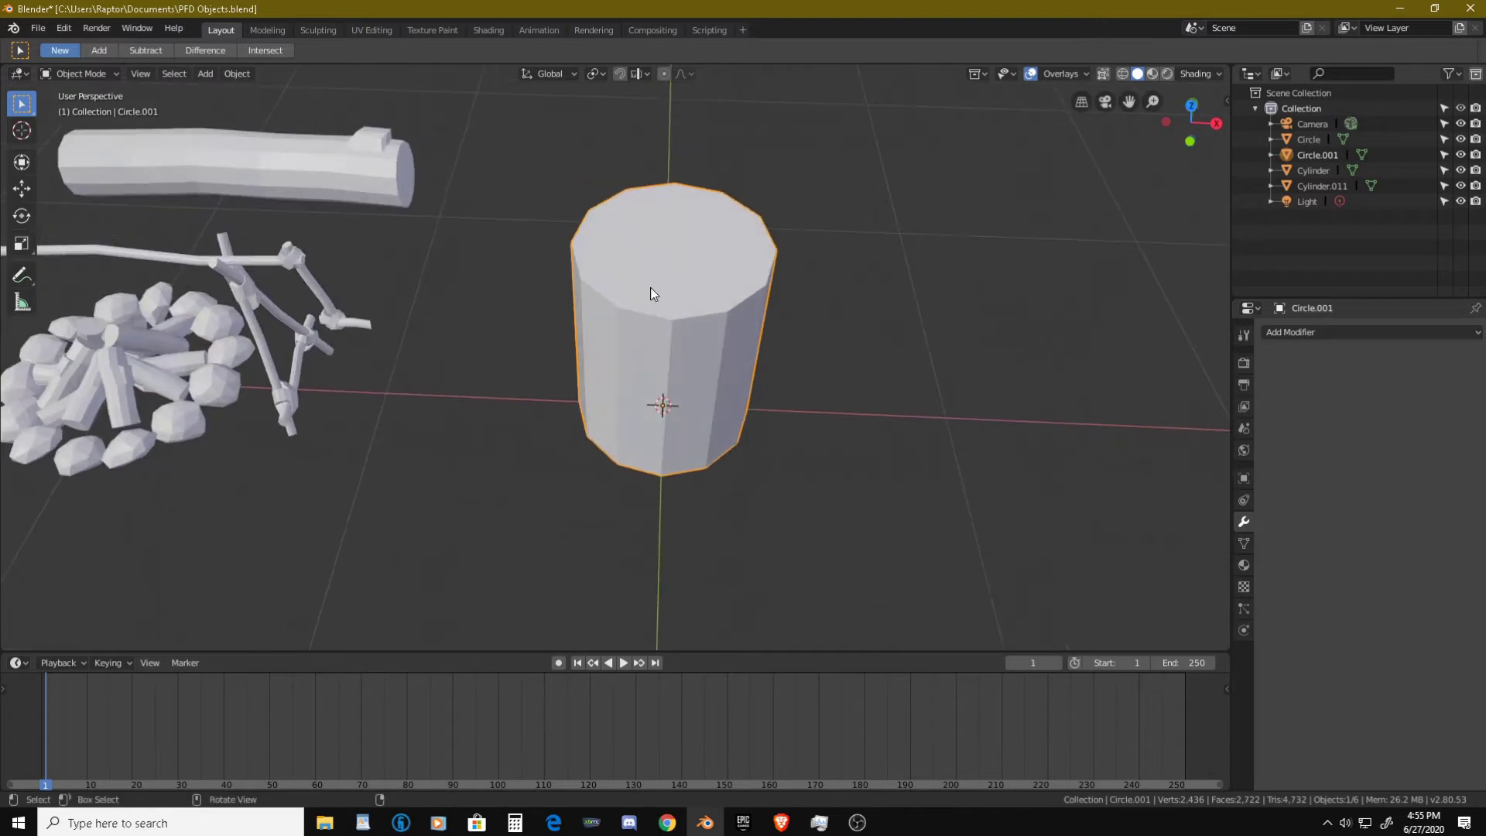
{"action": "key", "text": "Tab"}
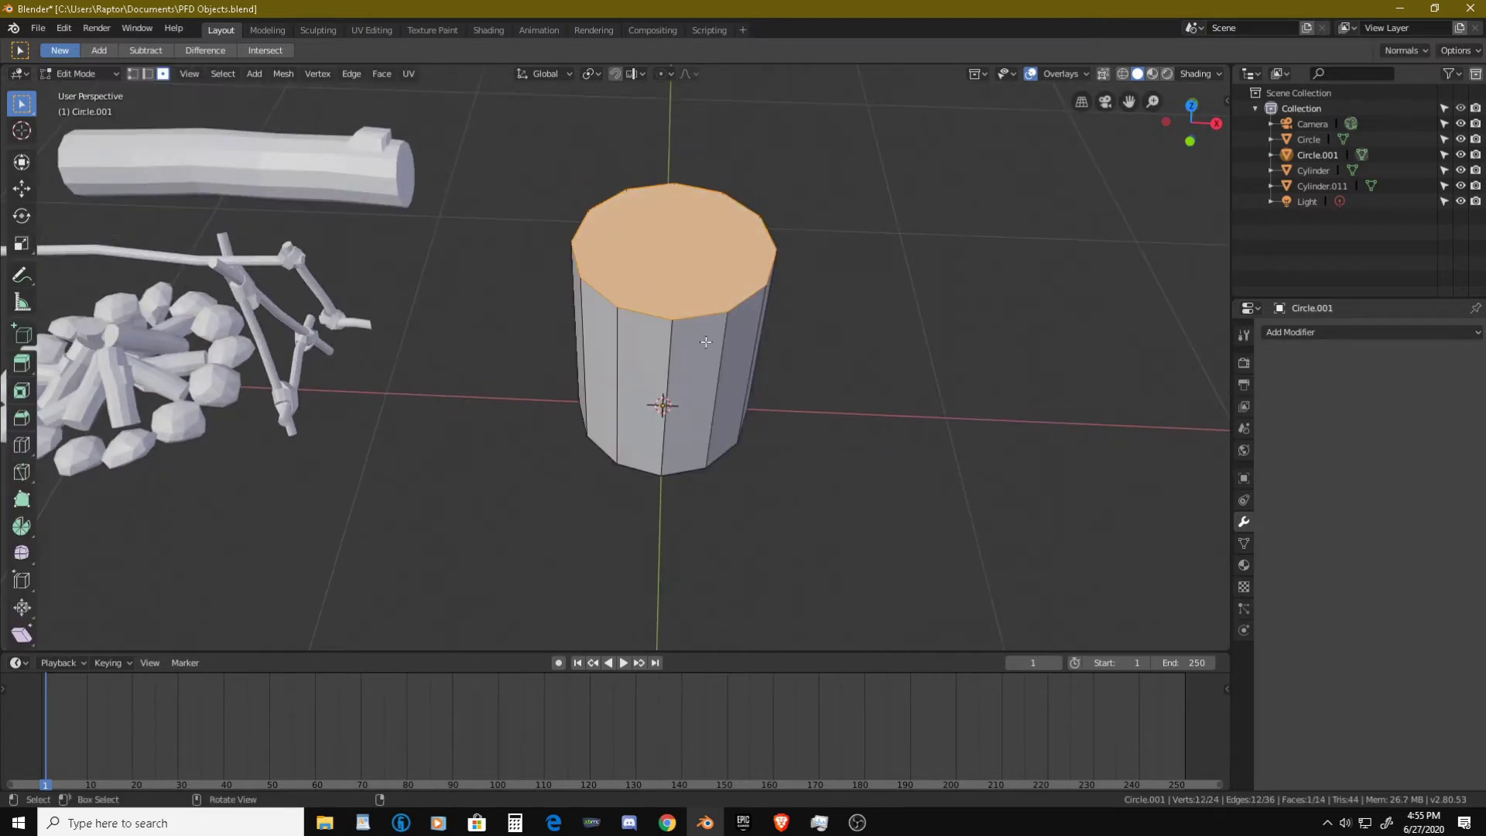
{"action": "middle_click_drag", "start_coordinate": [705, 341], "coordinate": [664, 306]}
{"action": "key", "text": "ctrl+r"}
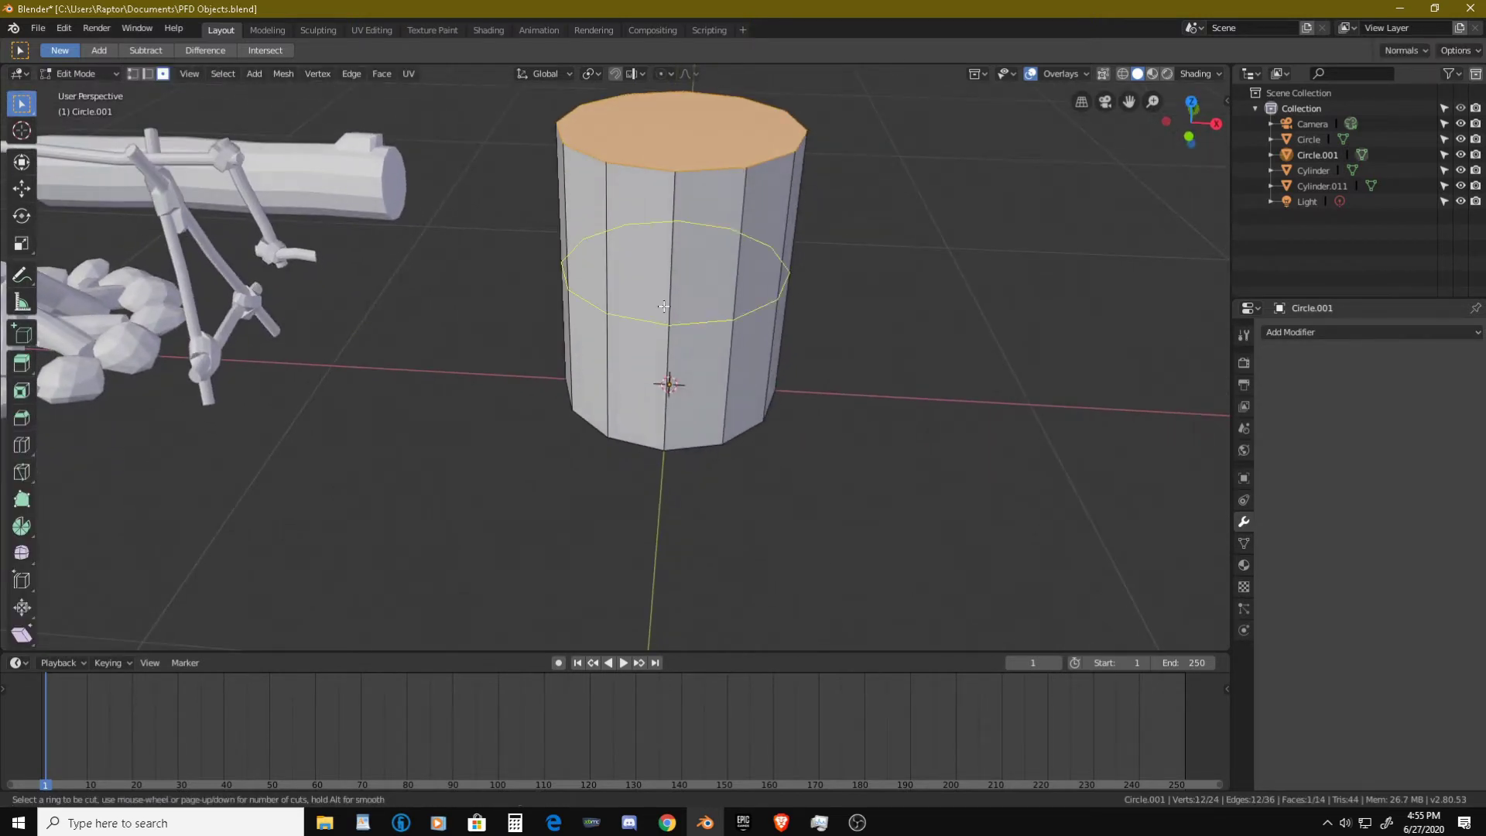
{"action": "scroll", "coordinate": [664, 306], "scroll_direction": "up", "scroll_amount": 1}
{"action": "scroll", "coordinate": [664, 306], "scroll_direction": "up", "scroll_amount": 1}
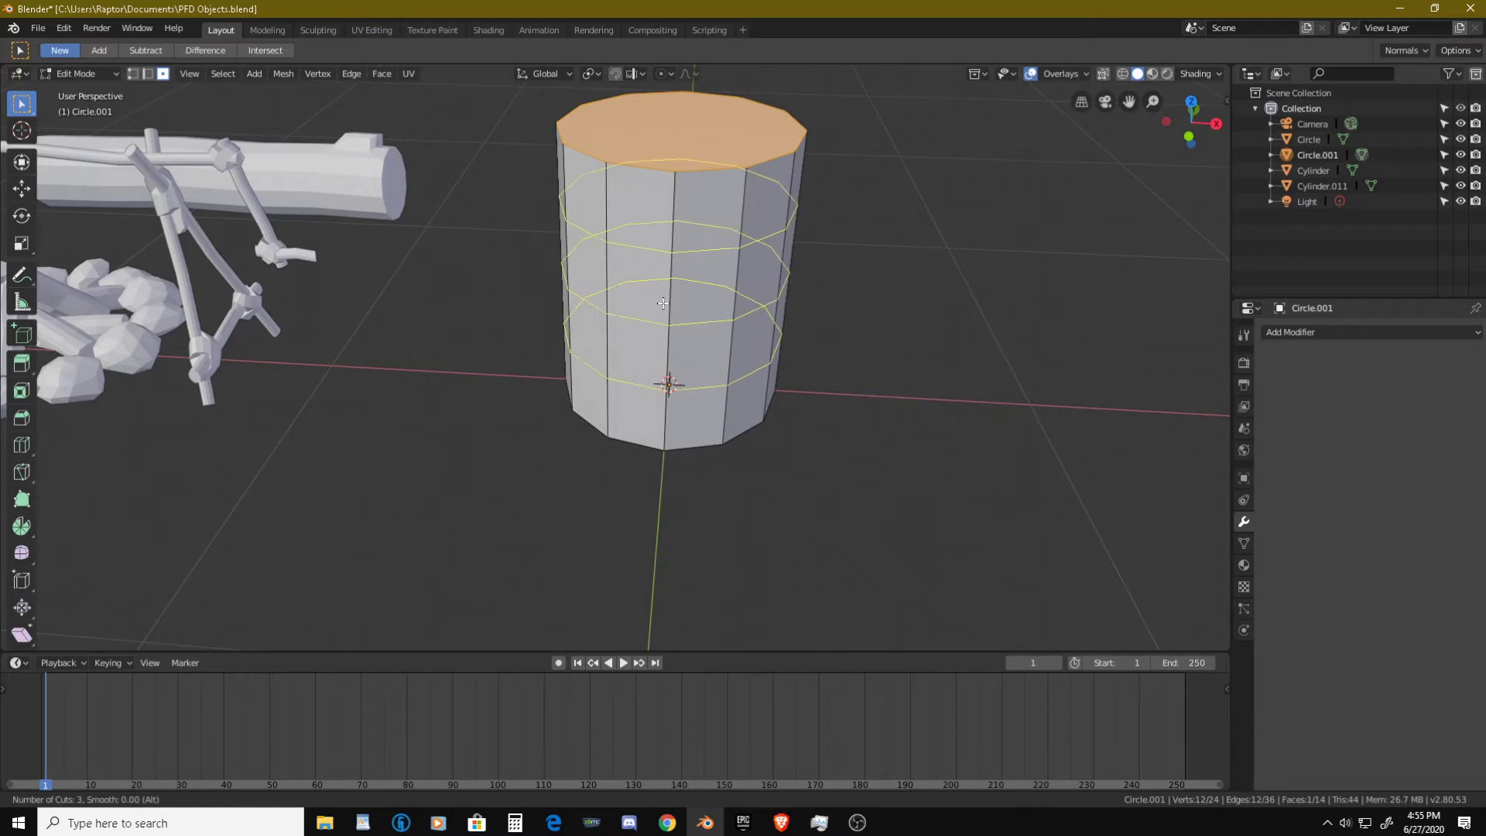
{"action": "left_click", "coordinate": [663, 303]}
{"action": "right_click", "coordinate": [670, 299]}
{"action": "mouse_move", "coordinate": [679, 294]}
{"action": "middle_mouse_down"}
{"action": "mouse_move", "coordinate": [718, 282]}
{"action": "mouse_move", "coordinate": [656, 310]}
{"action": "middle_mouse_up"}
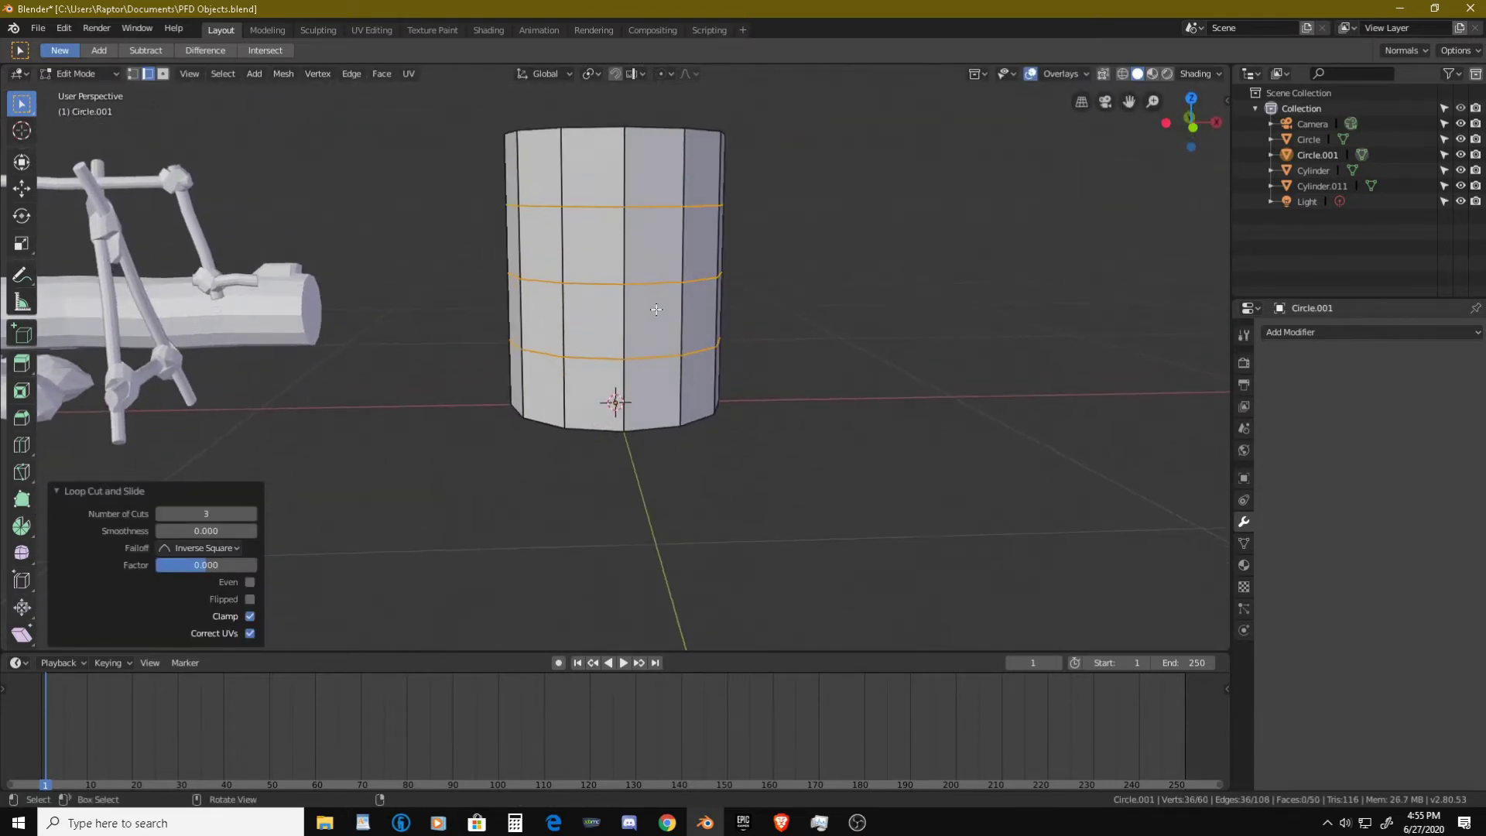
- Bulge the cylinder into a barrel by scaling all three loops by about 1.072 and the middle loop by about a further 1.035
{"action": "key", "text": "s"}
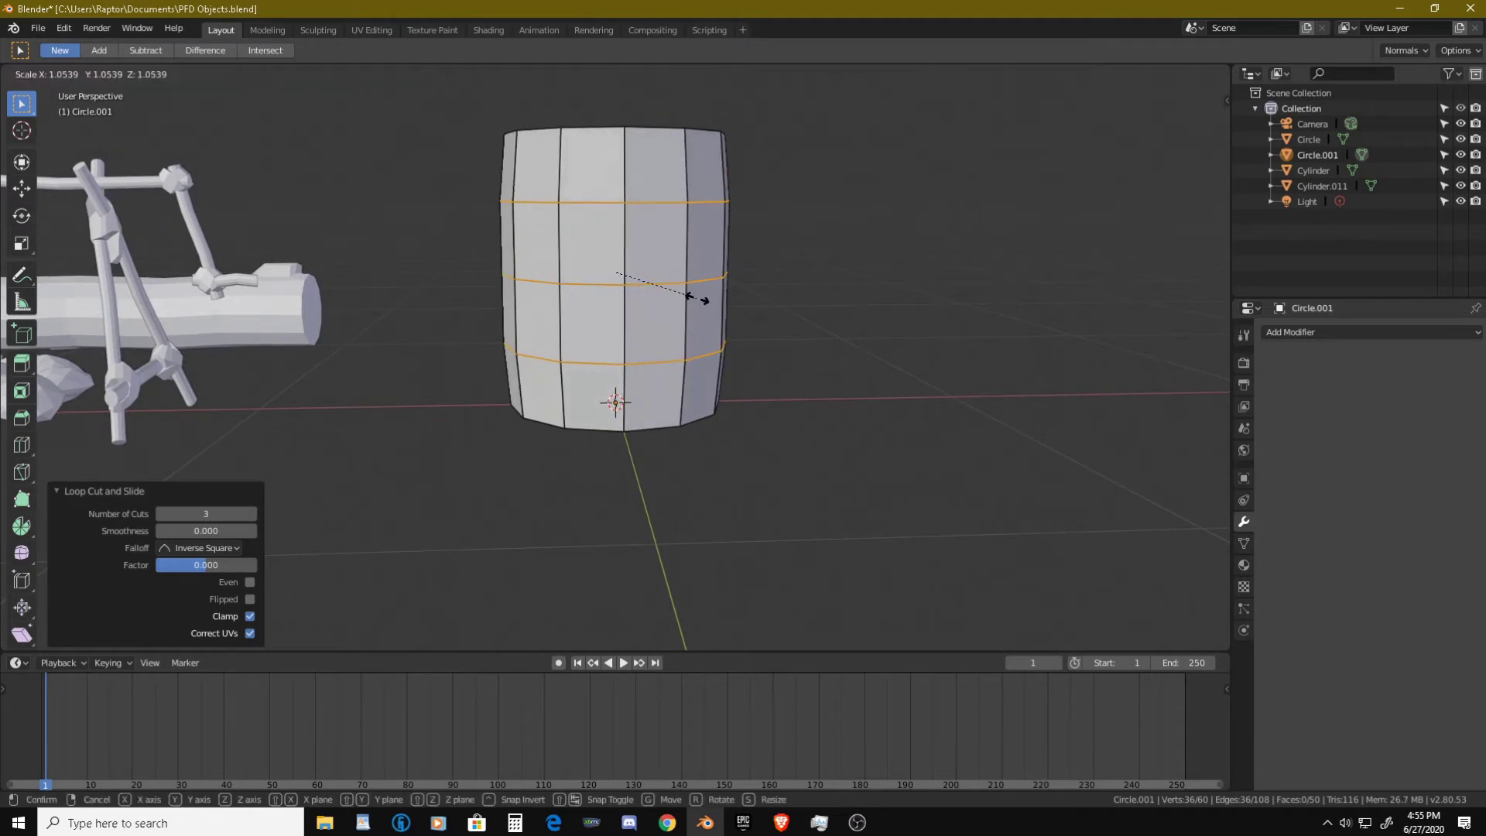
{"action": "left_click", "coordinate": [699, 299]}
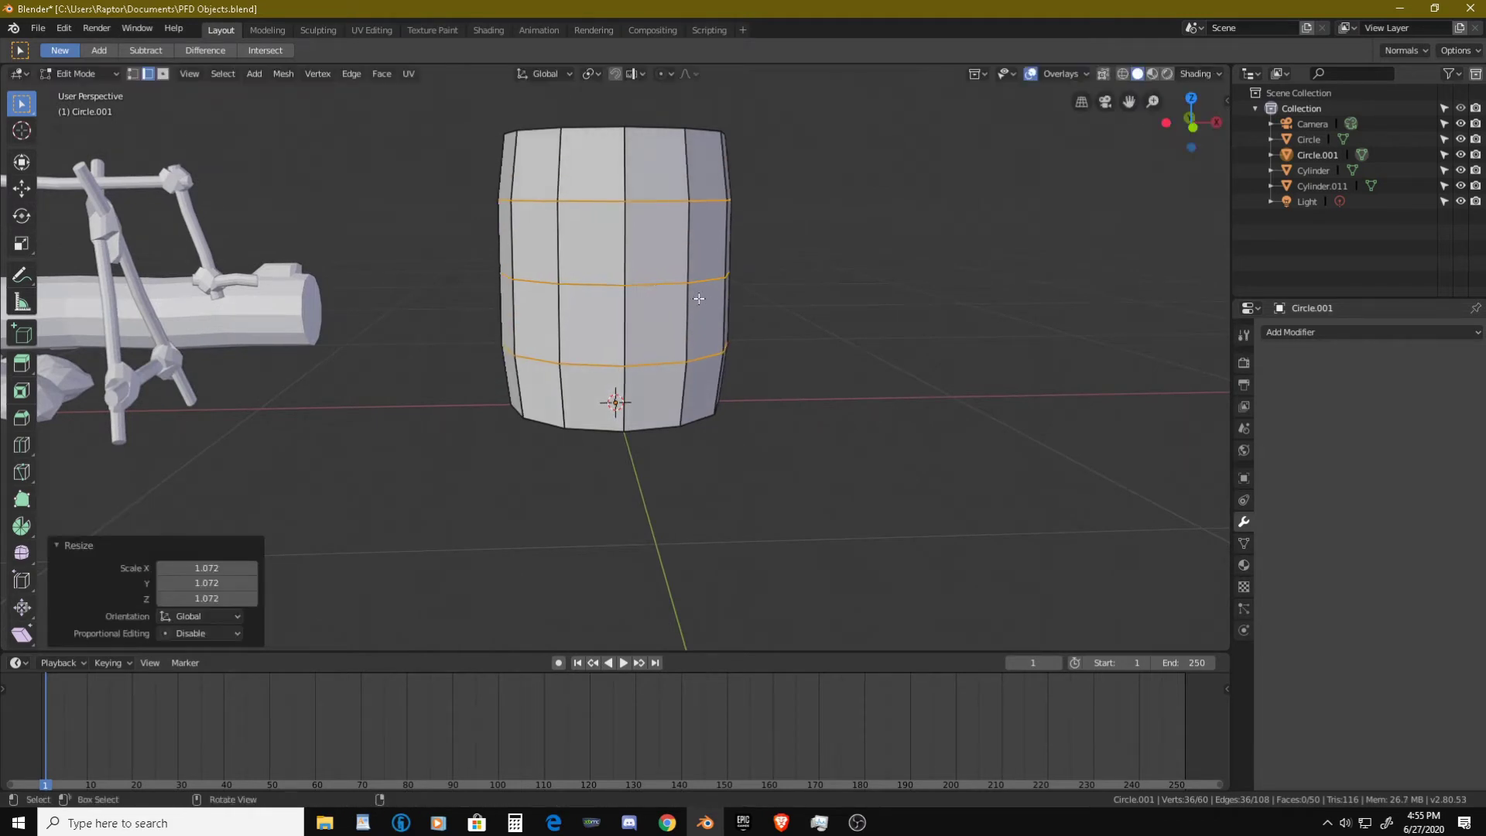
{"action": "left_click", "coordinate": [702, 286], "text": "alt"}
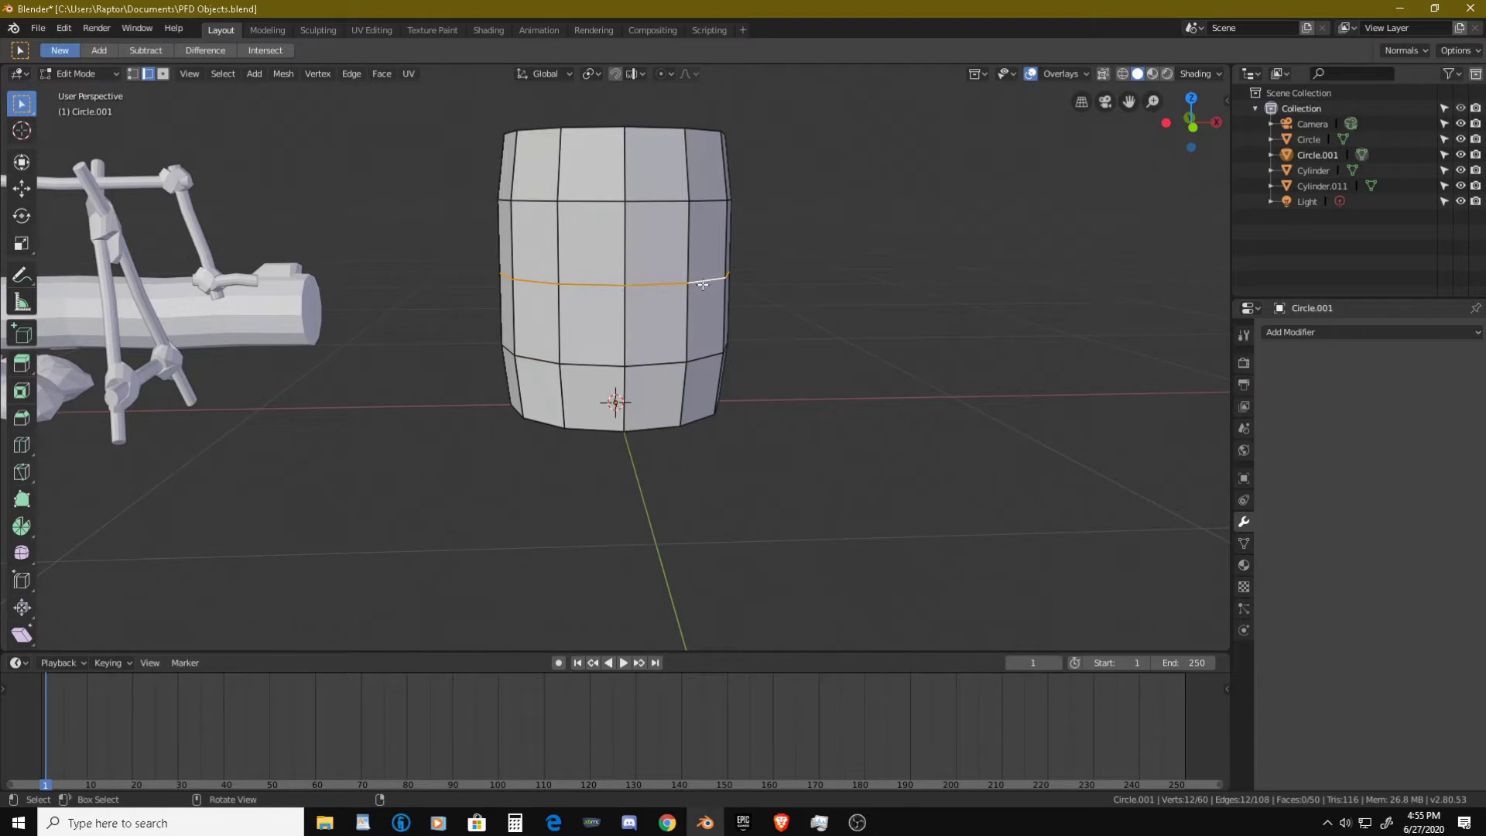
{"action": "key", "text": "s"}
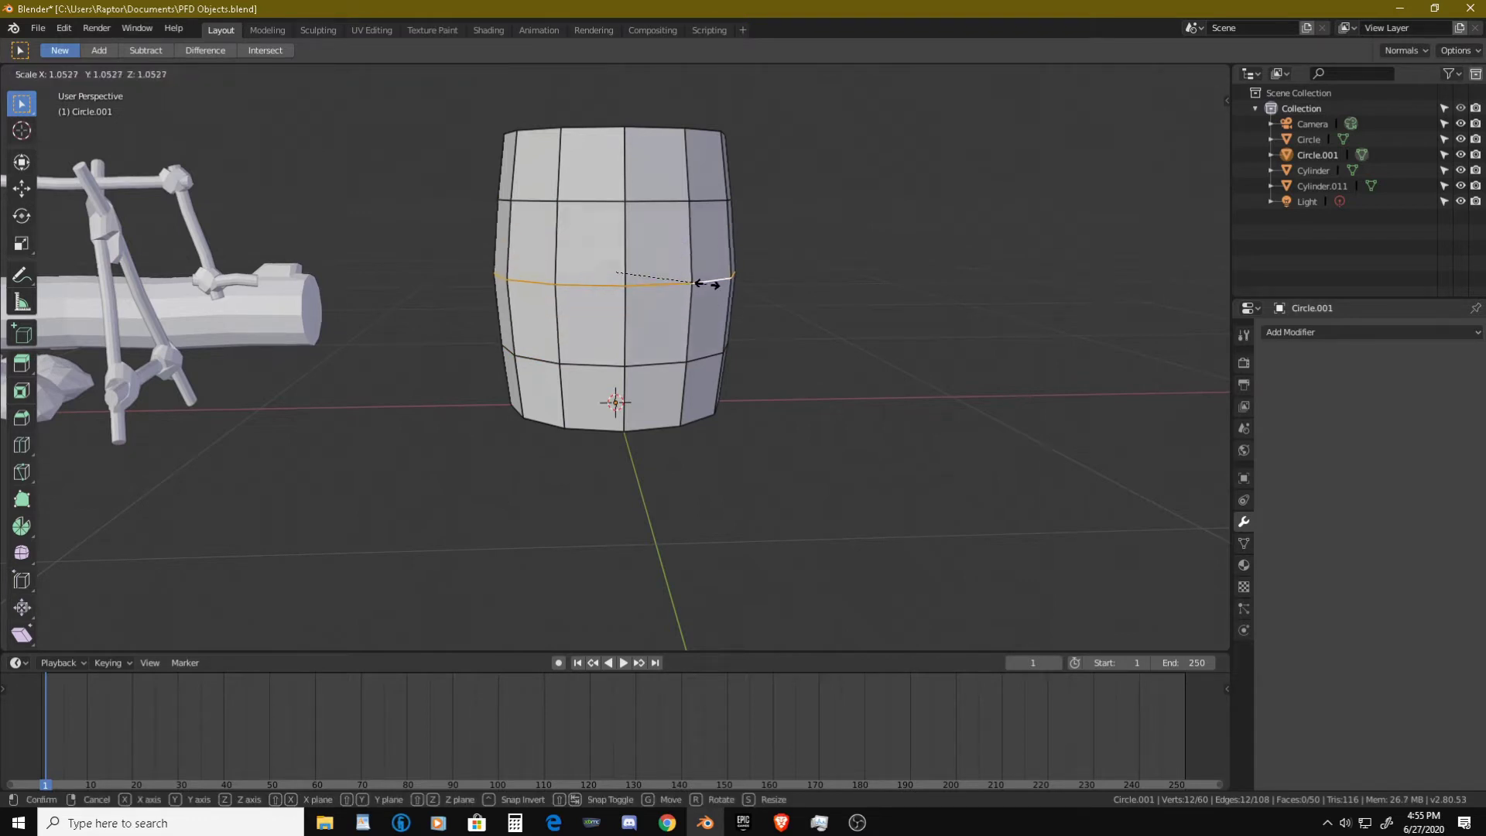
{"action": "left_click", "coordinate": [700, 283]}
- Inset the barrel's top face by about 0.022 m to form a rim
{"action": "middle_click_drag", "start_coordinate": [700, 283], "coordinate": [646, 309]}
{"action": "scroll", "coordinate": [646, 310], "scroll_direction": "up", "scroll_amount": 5}
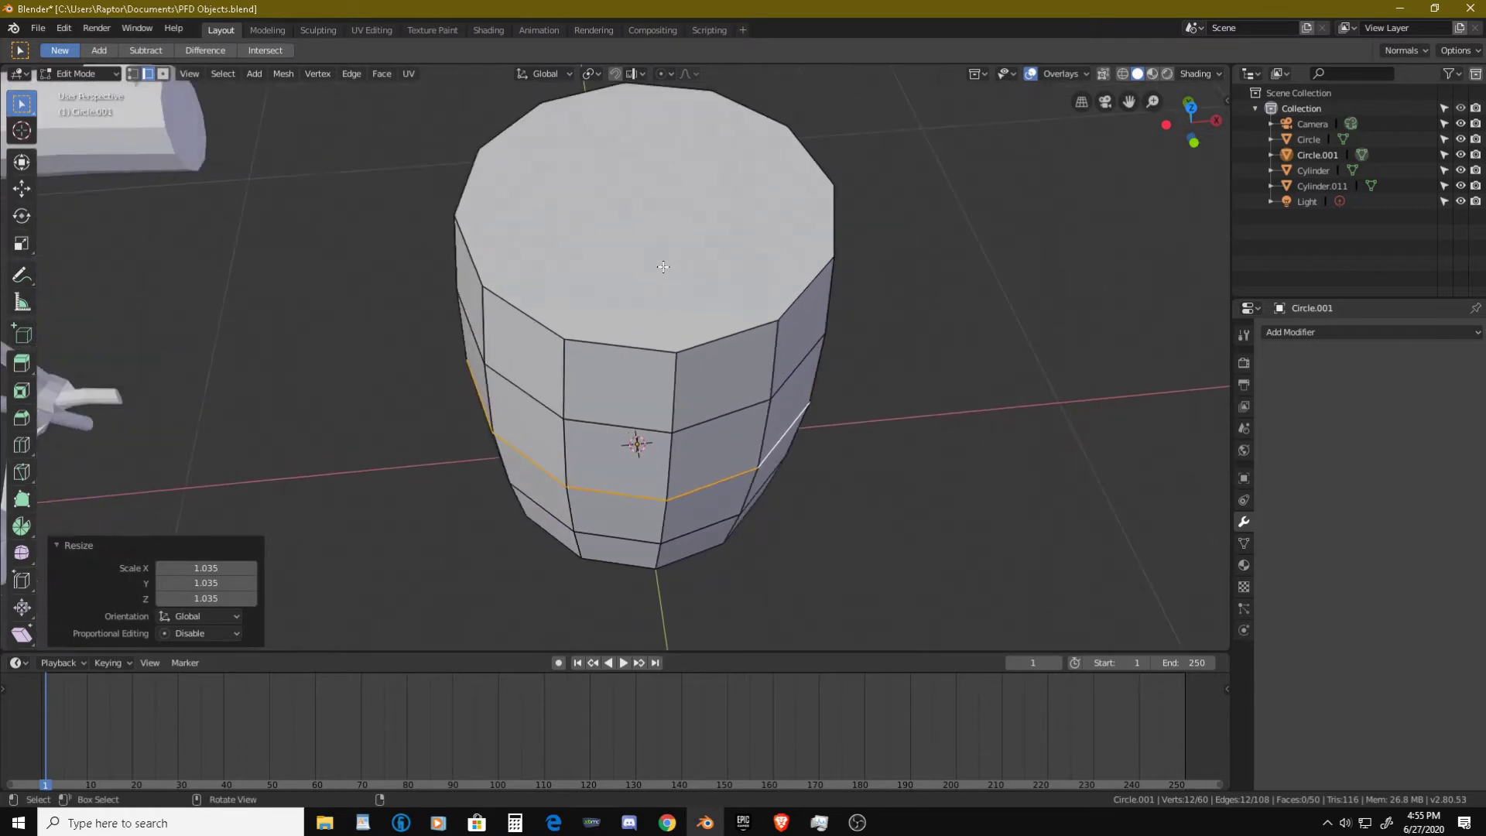
{"action": "key", "text": "ctrl+Tab"}
{"action": "left_click", "coordinate": [655, 224]}
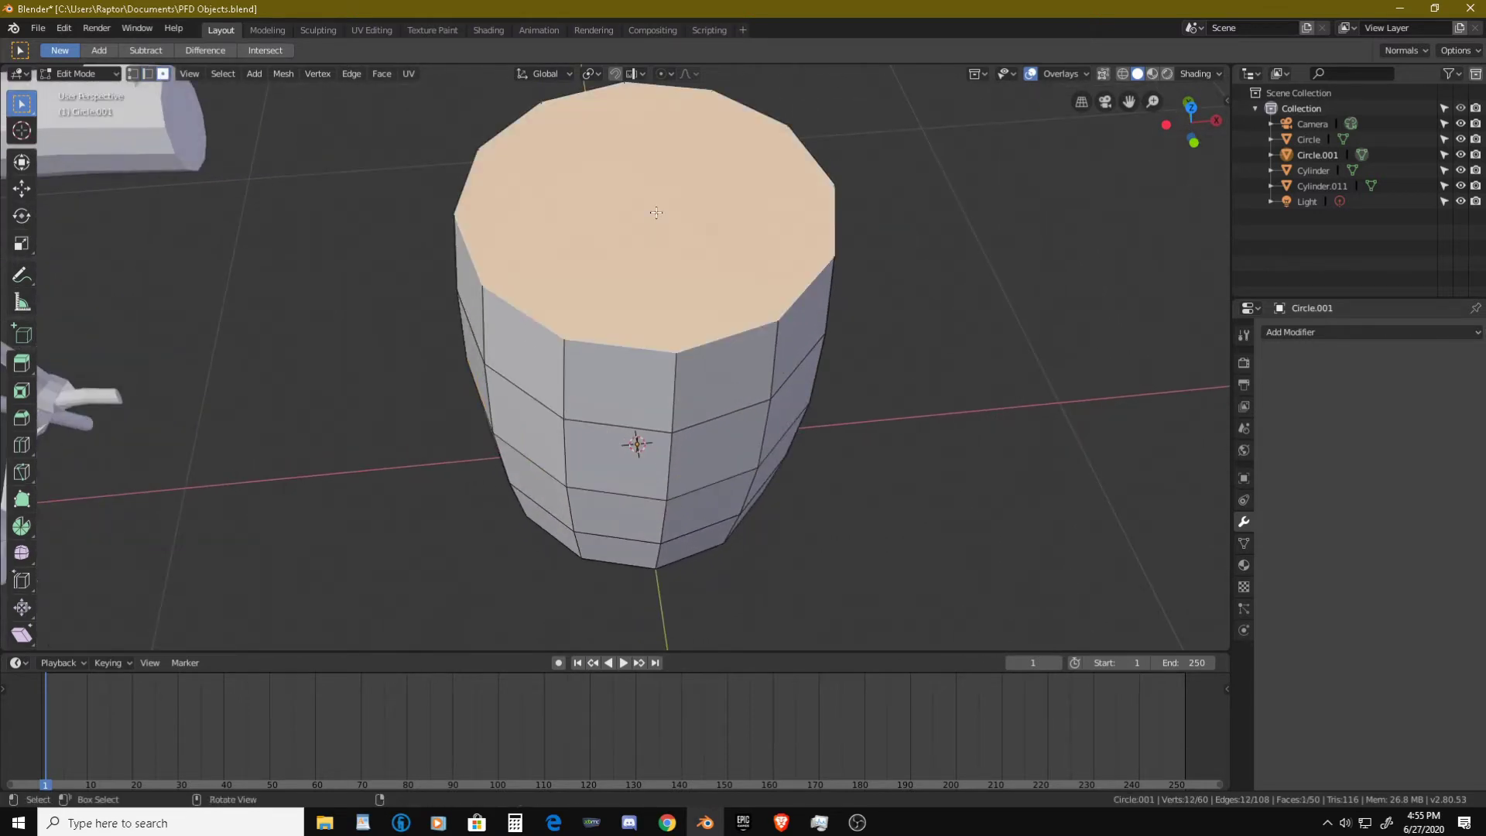
{"action": "key", "text": "i"}
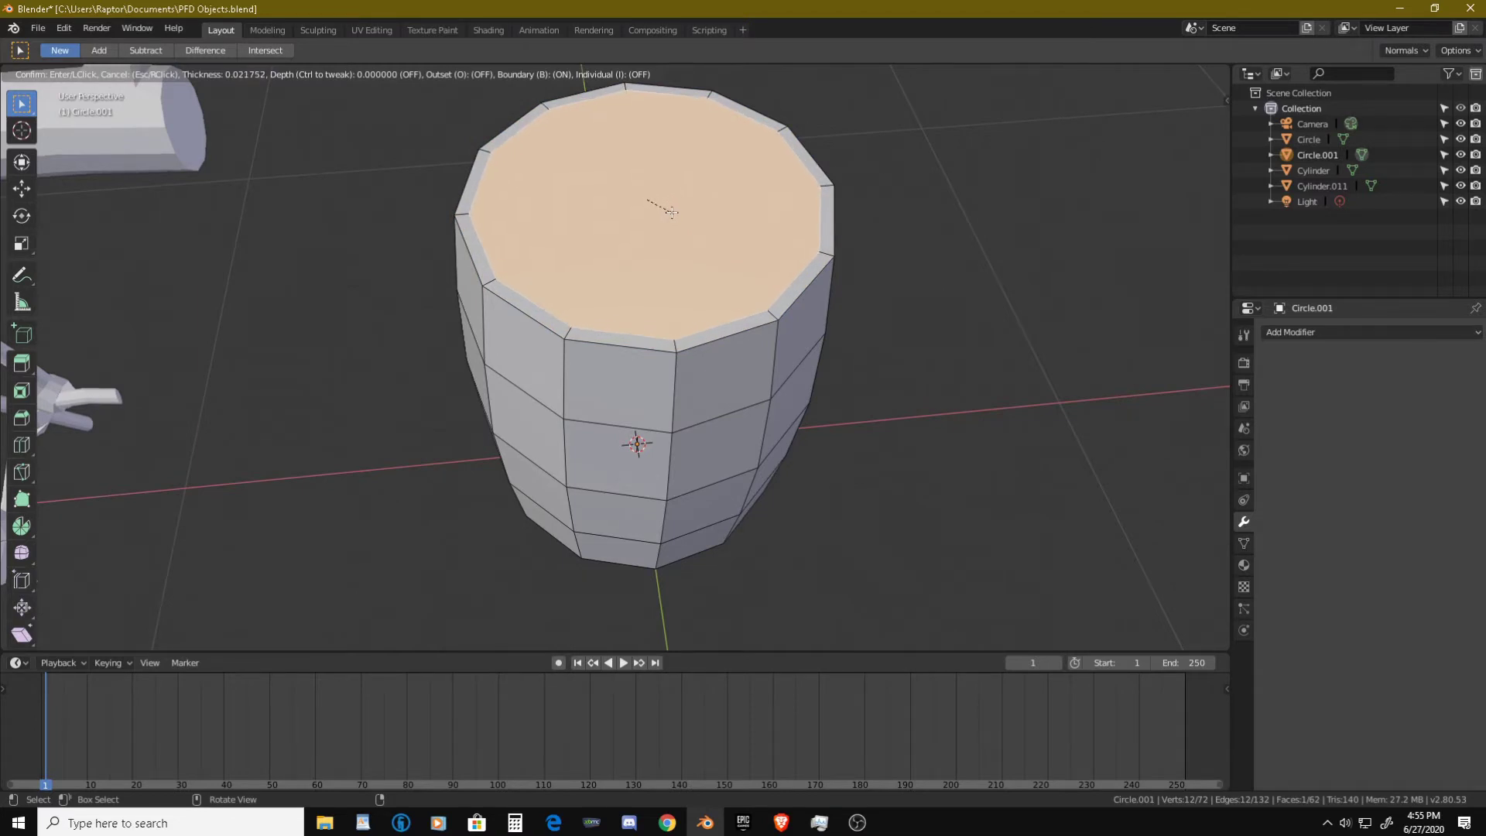
{"action": "left_click", "coordinate": [672, 212]}
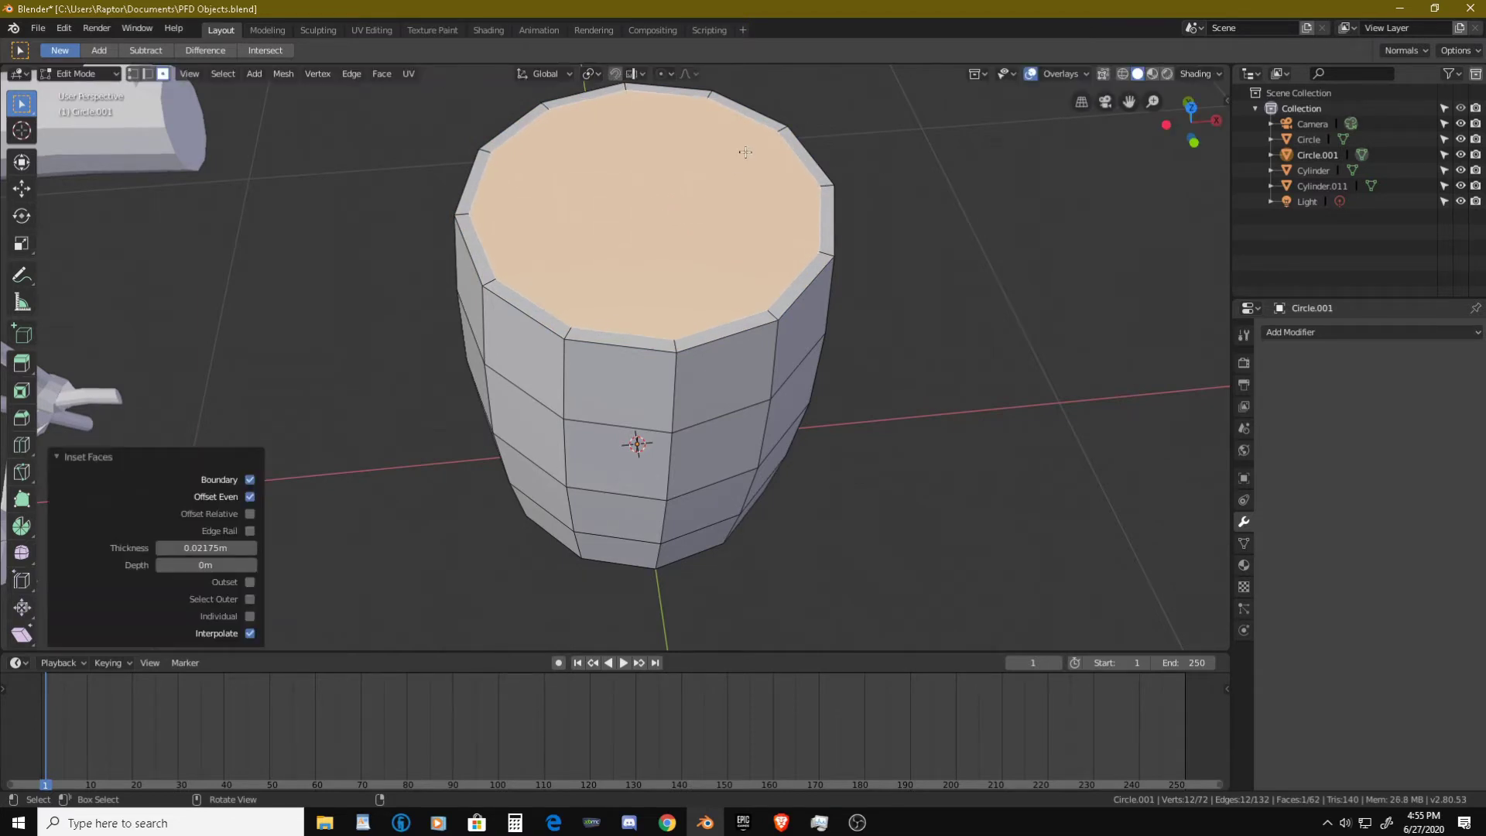
- Extrude the inset top face about 0.042 m down into the barrel and scale it by about 1.013
{"action": "key", "text": "e"}
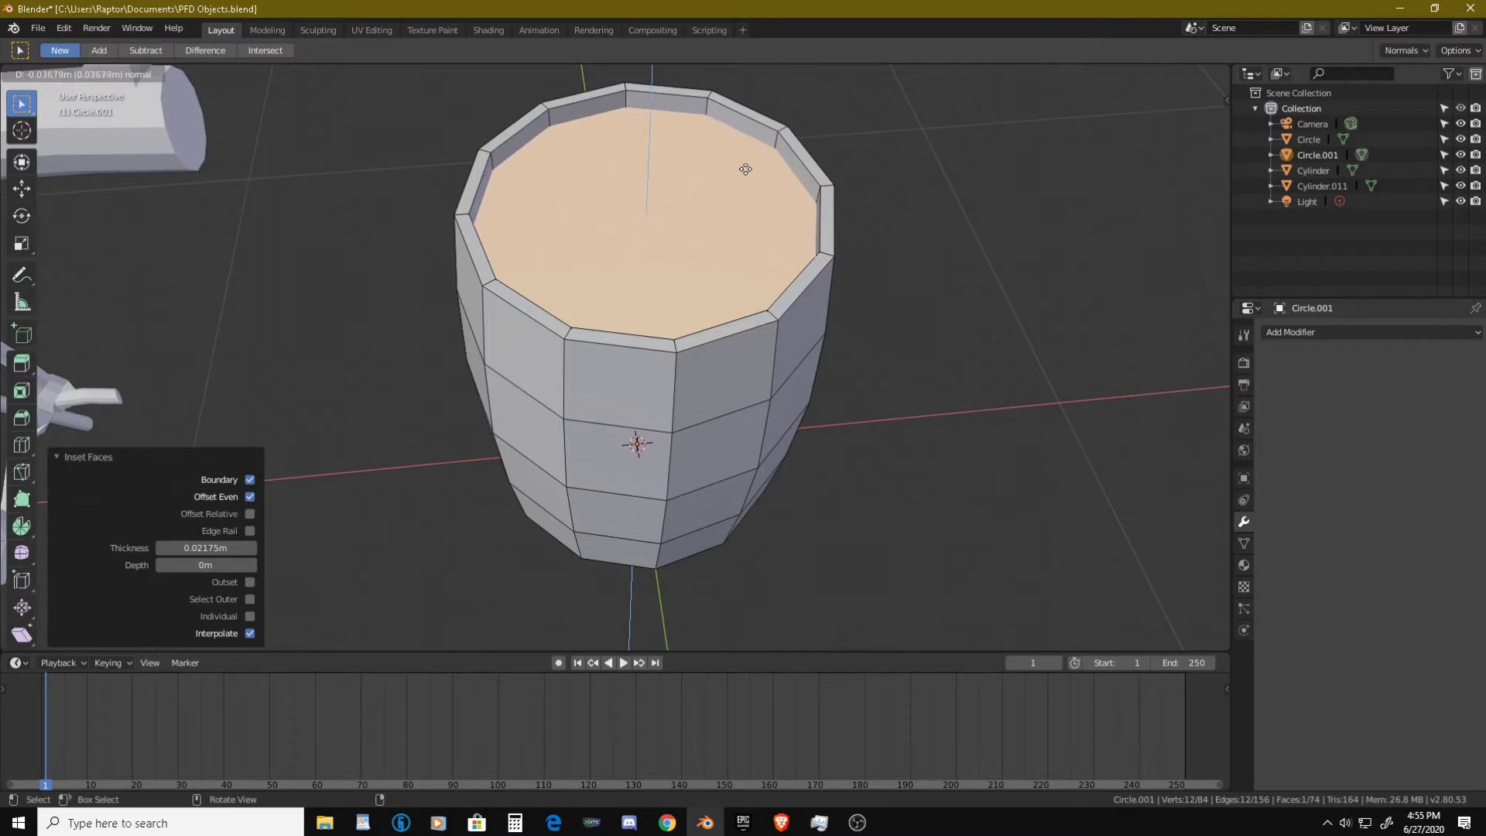
{"action": "left_click", "coordinate": [746, 171]}
{"action": "key", "text": "s"}
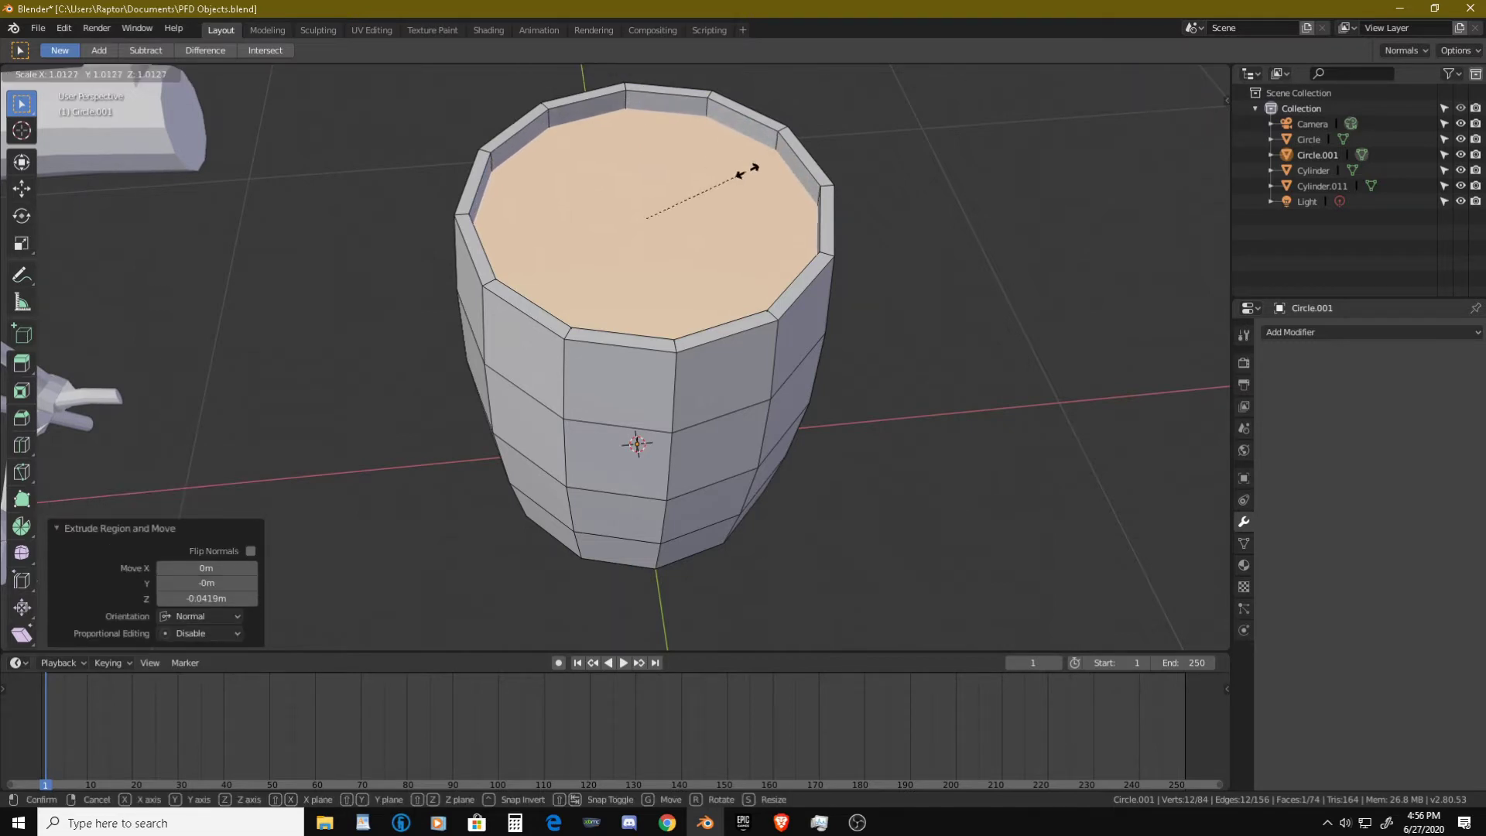
{"action": "left_click", "coordinate": [746, 171]}
- Add a loop cut in the barrel's uppermost band and slide it down towards the upper loop, at a factor of about 0.523
{"action": "middle_click_drag", "start_coordinate": [745, 171], "coordinate": [648, 286]}
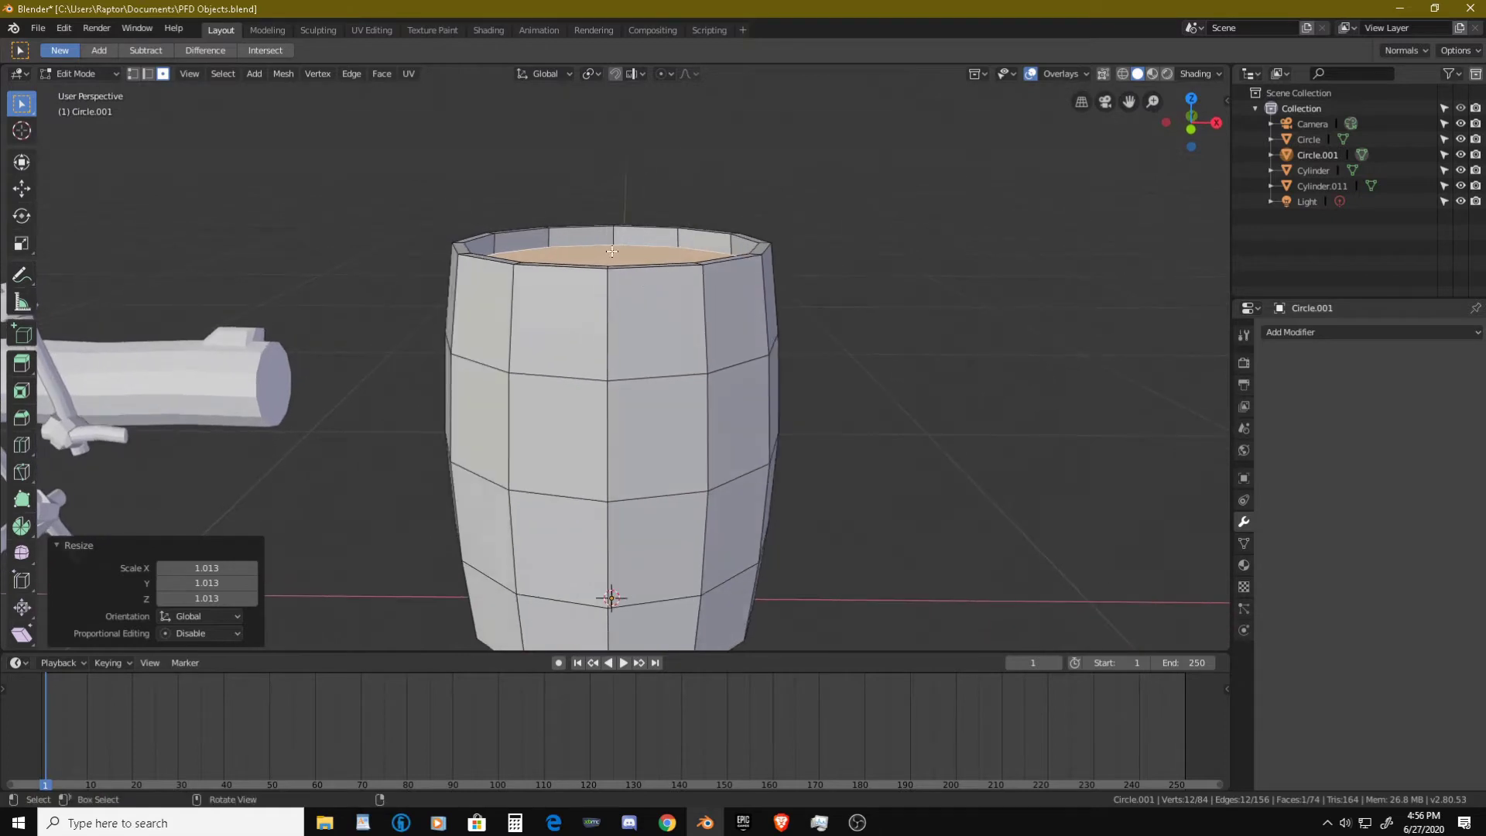
{"action": "scroll", "coordinate": [612, 251], "scroll_direction": "up", "scroll_amount": 1}
{"action": "middle_click_drag", "start_coordinate": [647, 204], "coordinate": [573, 211]}
{"action": "key", "text": "ctrl+r"}
{"action": "left_click", "coordinate": [571, 206]}
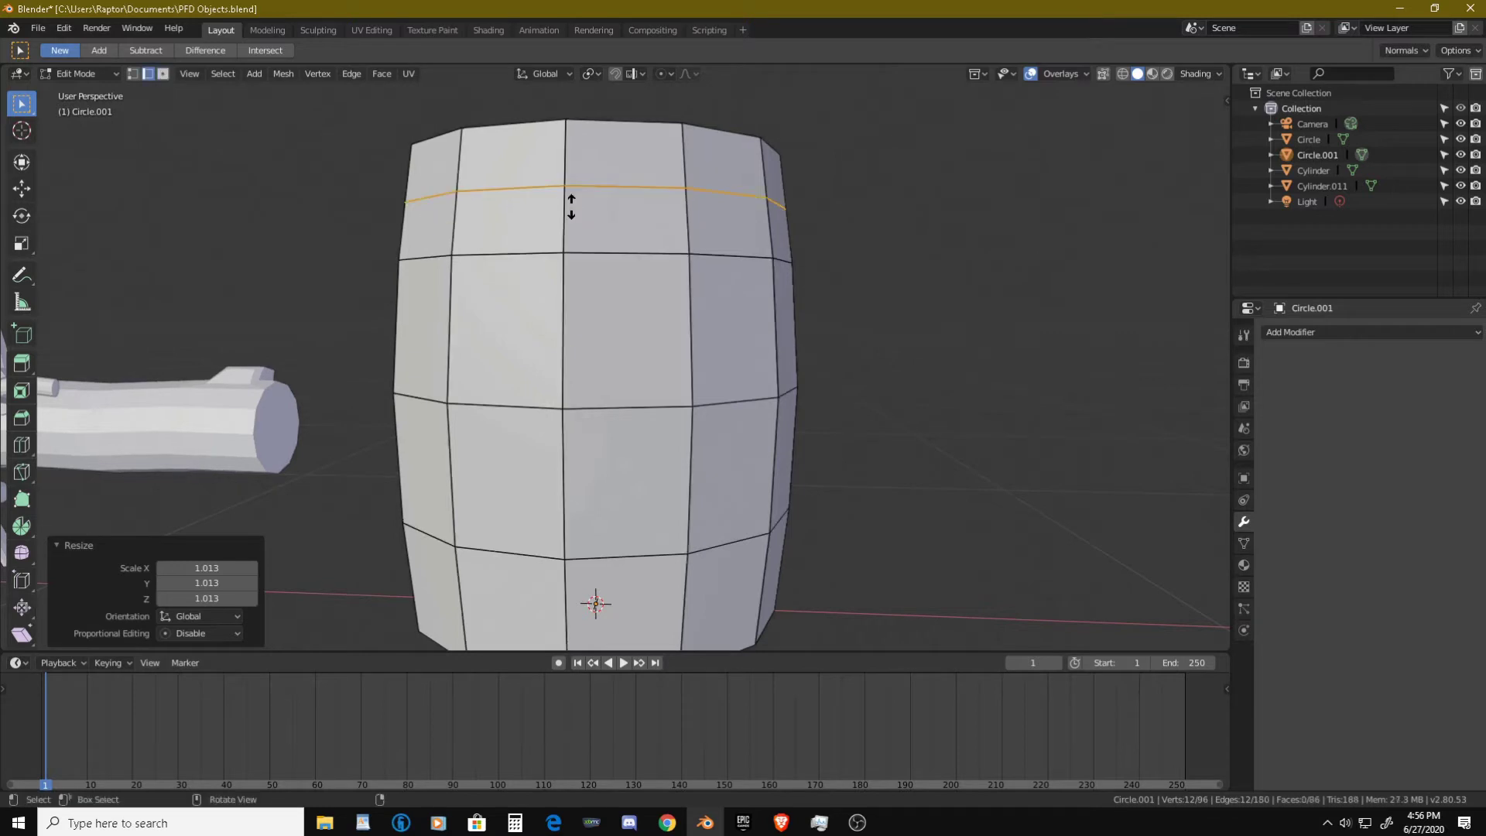
{"action": "left_click_drag", "start_coordinate": [571, 207], "coordinate": [570, 241]}
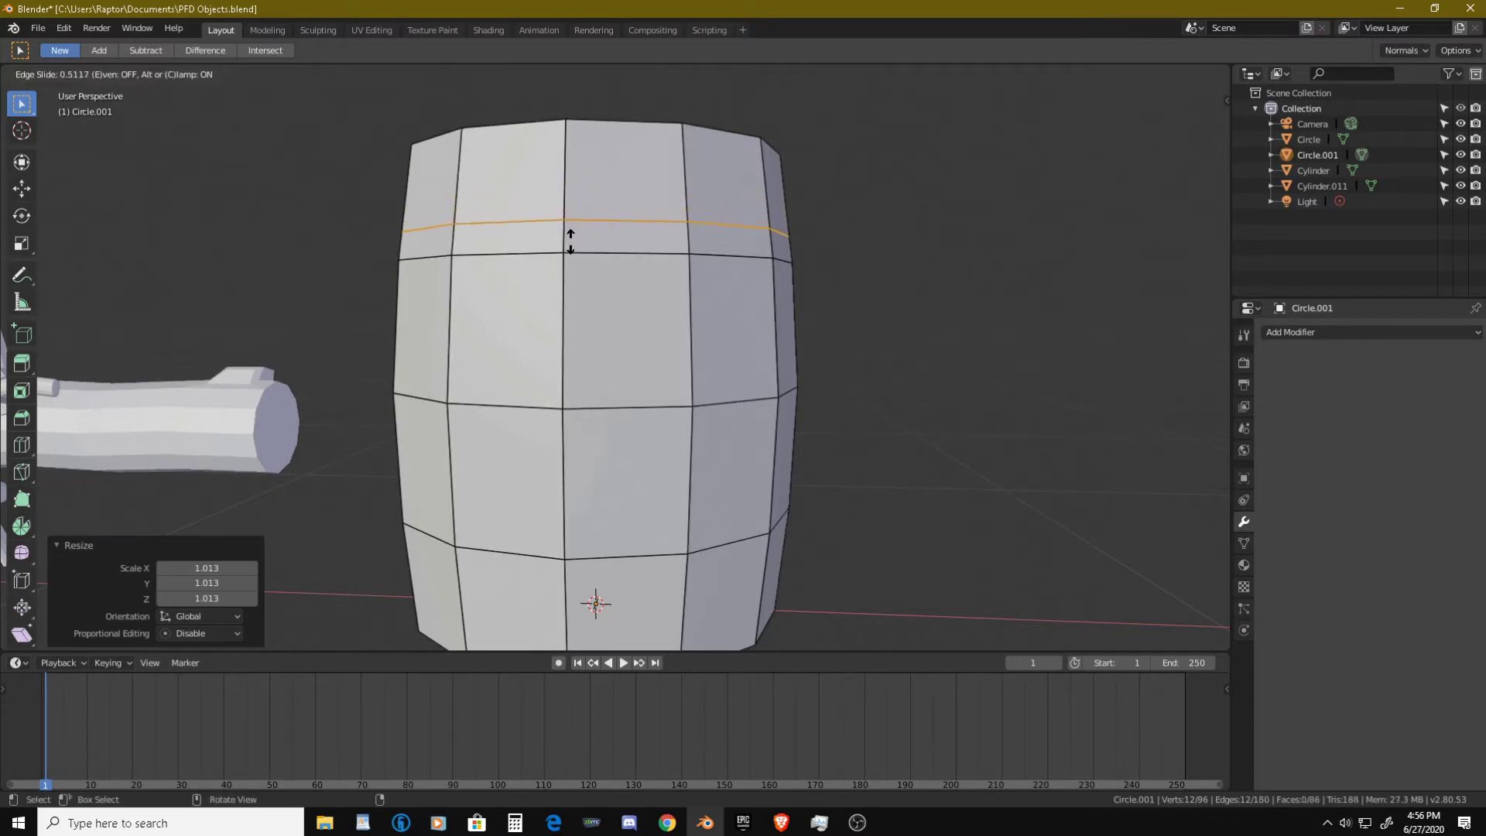
{"action": "left_click", "coordinate": [572, 241]}
- Add a loop cut in the barrel's lowest band and slide it up towards the lower loop, at a factor of about -0.58
{"action": "middle_click_drag", "start_coordinate": [617, 307], "coordinate": [634, 182], "text": "shift"}
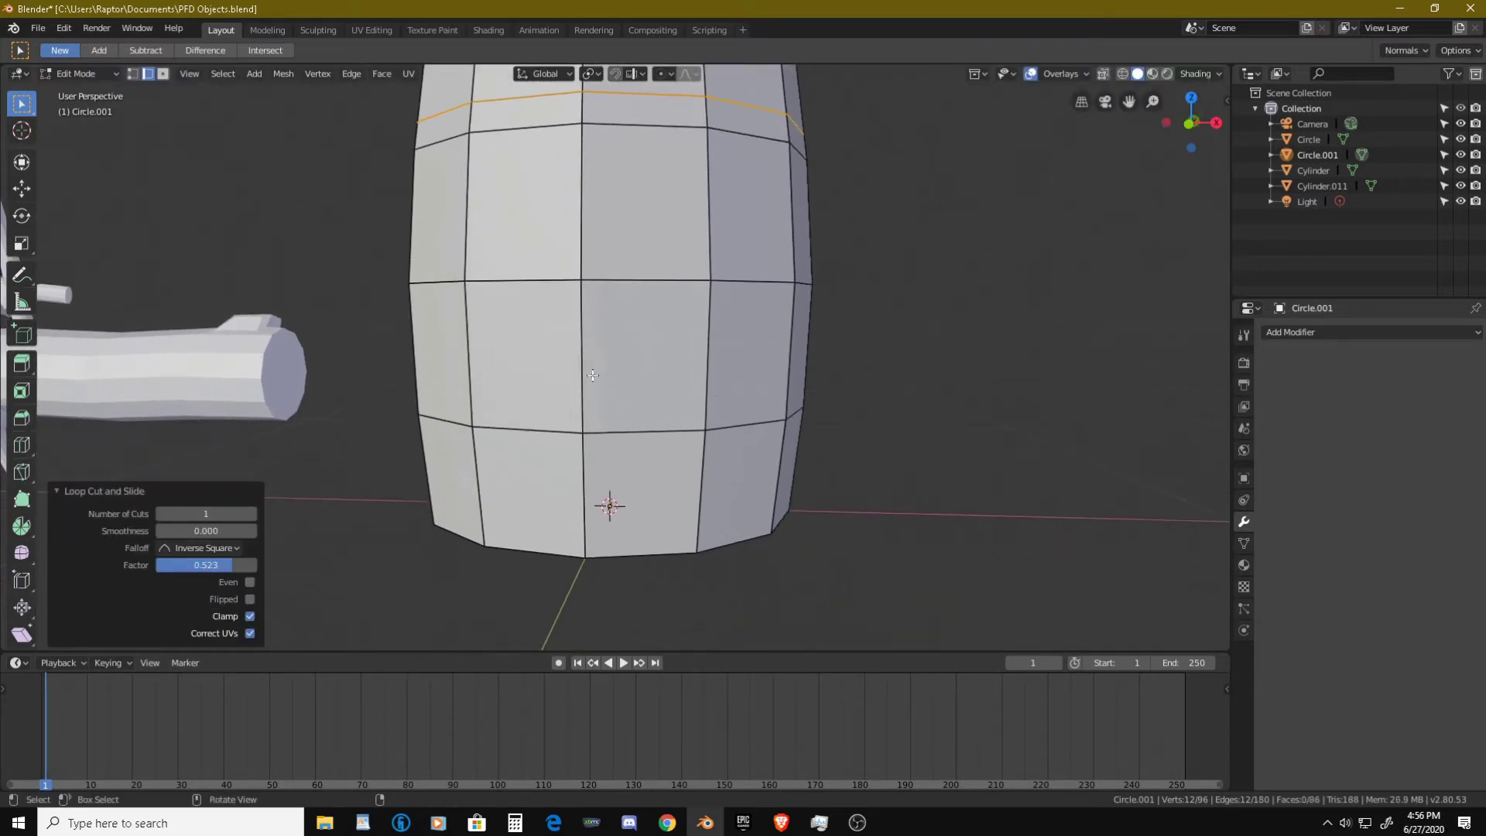
{"action": "key", "text": "ctrl+r"}
{"action": "left_click", "coordinate": [601, 468]}
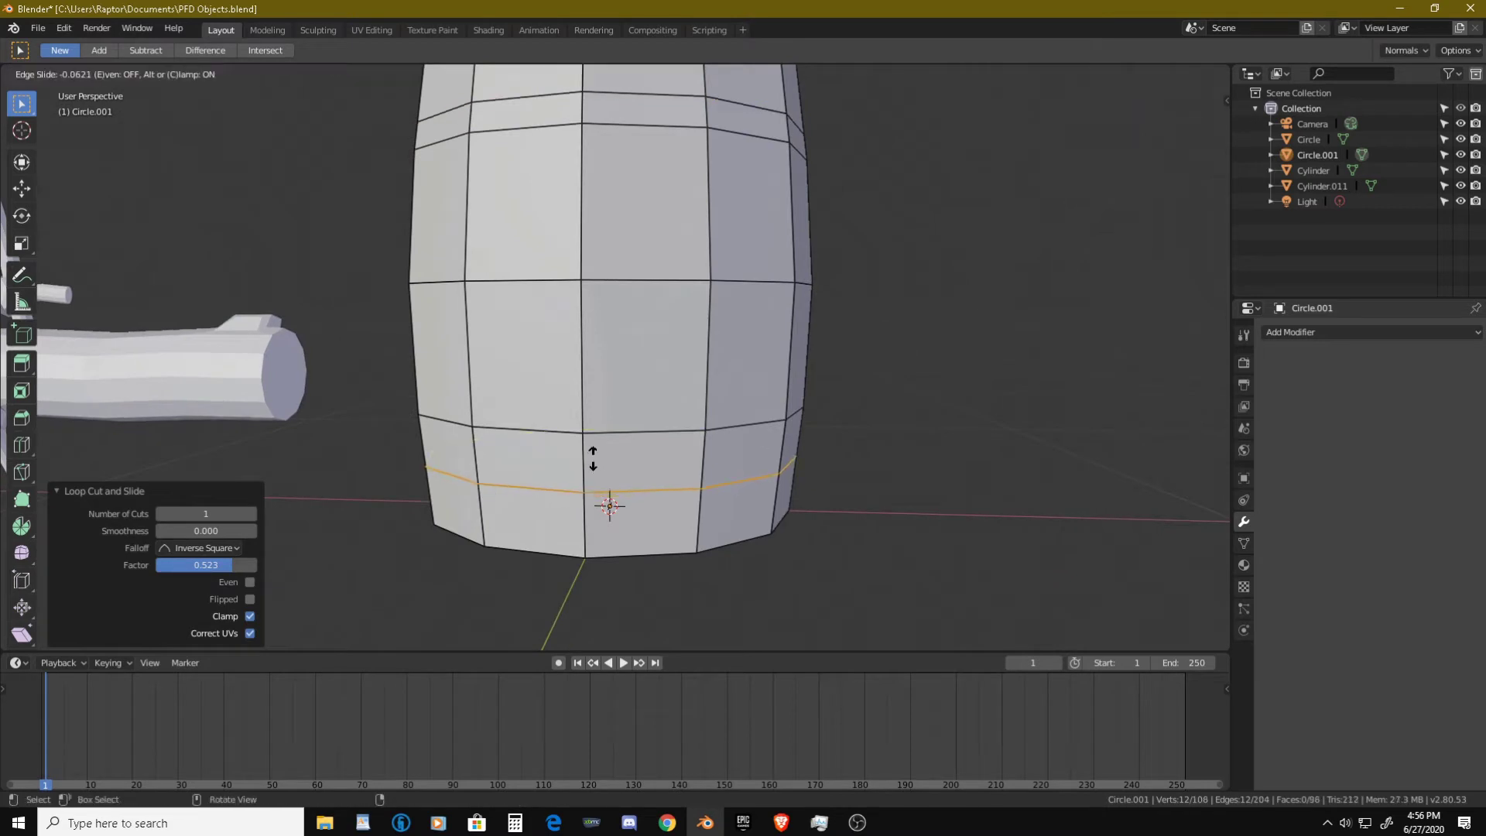
{"action": "left_click_drag", "start_coordinate": [595, 435], "coordinate": [597, 426]}
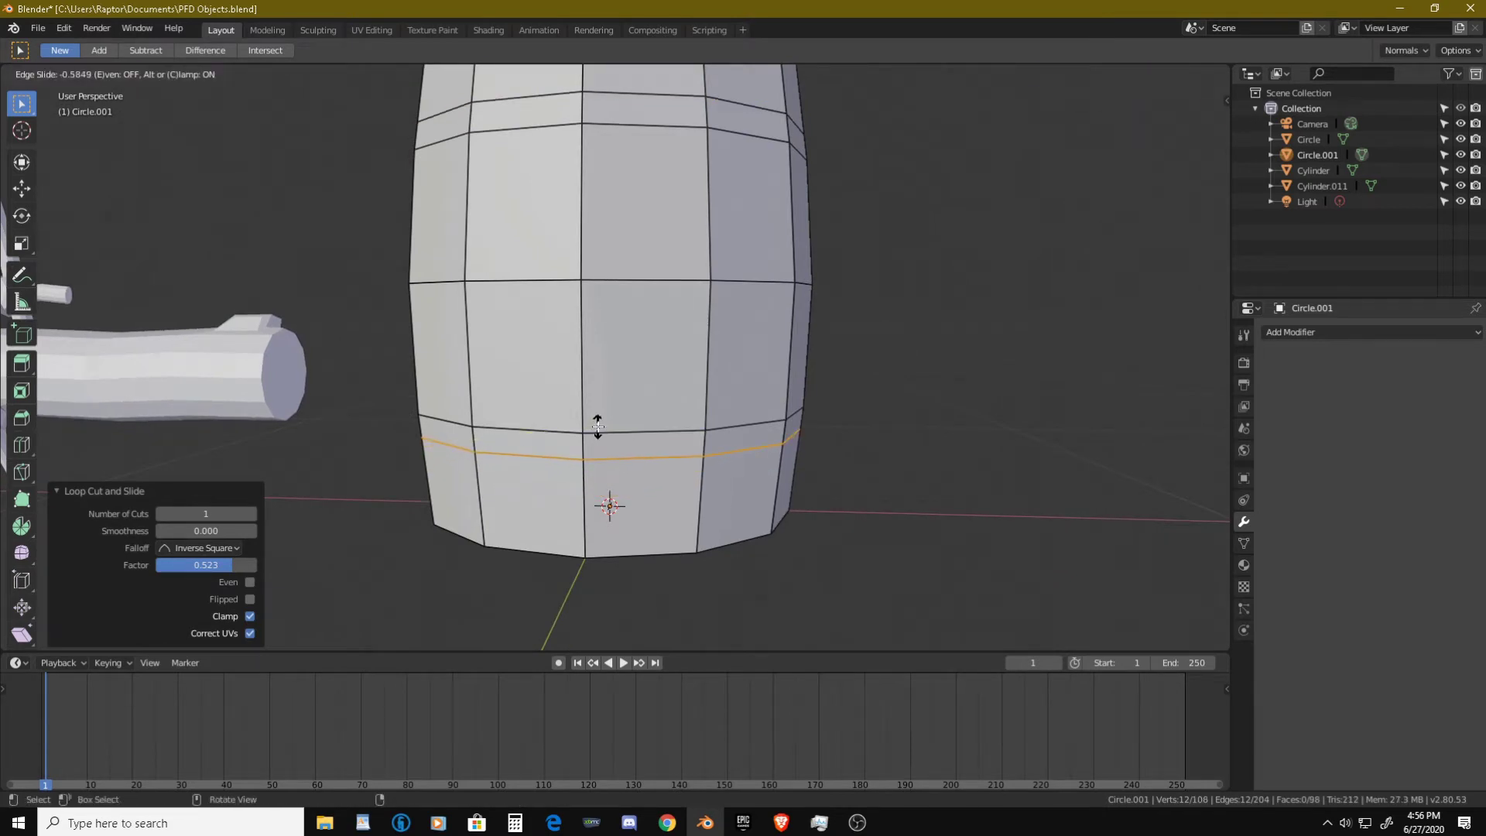
{"action": "left_click", "coordinate": [597, 426]}
{"action": "left_click", "coordinate": [640, 281], "text": "alt"}
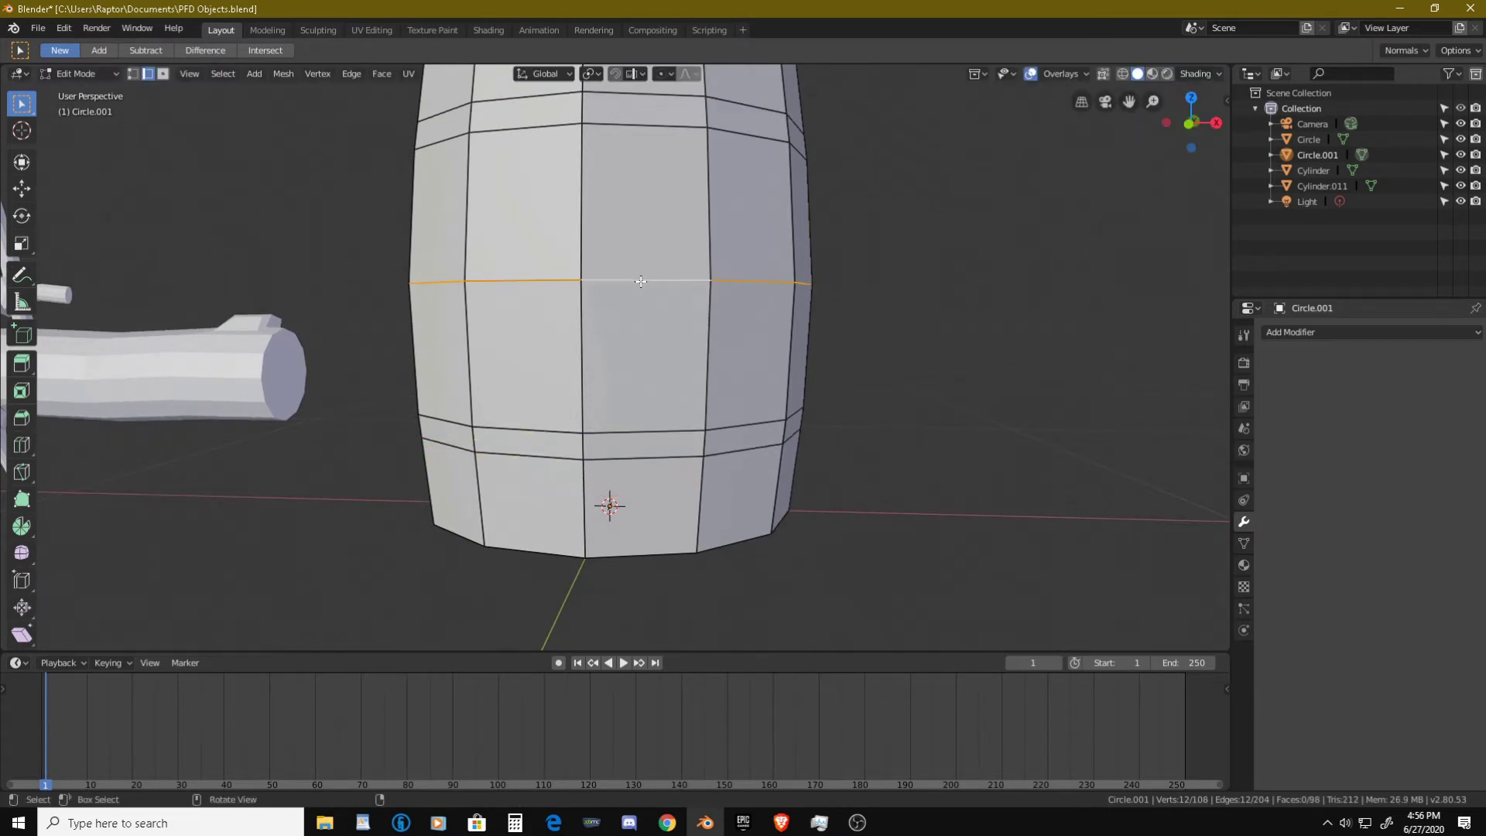
{"action": "right_click", "coordinate": [640, 281]}
{"action": "key", "text": "shift+e"}
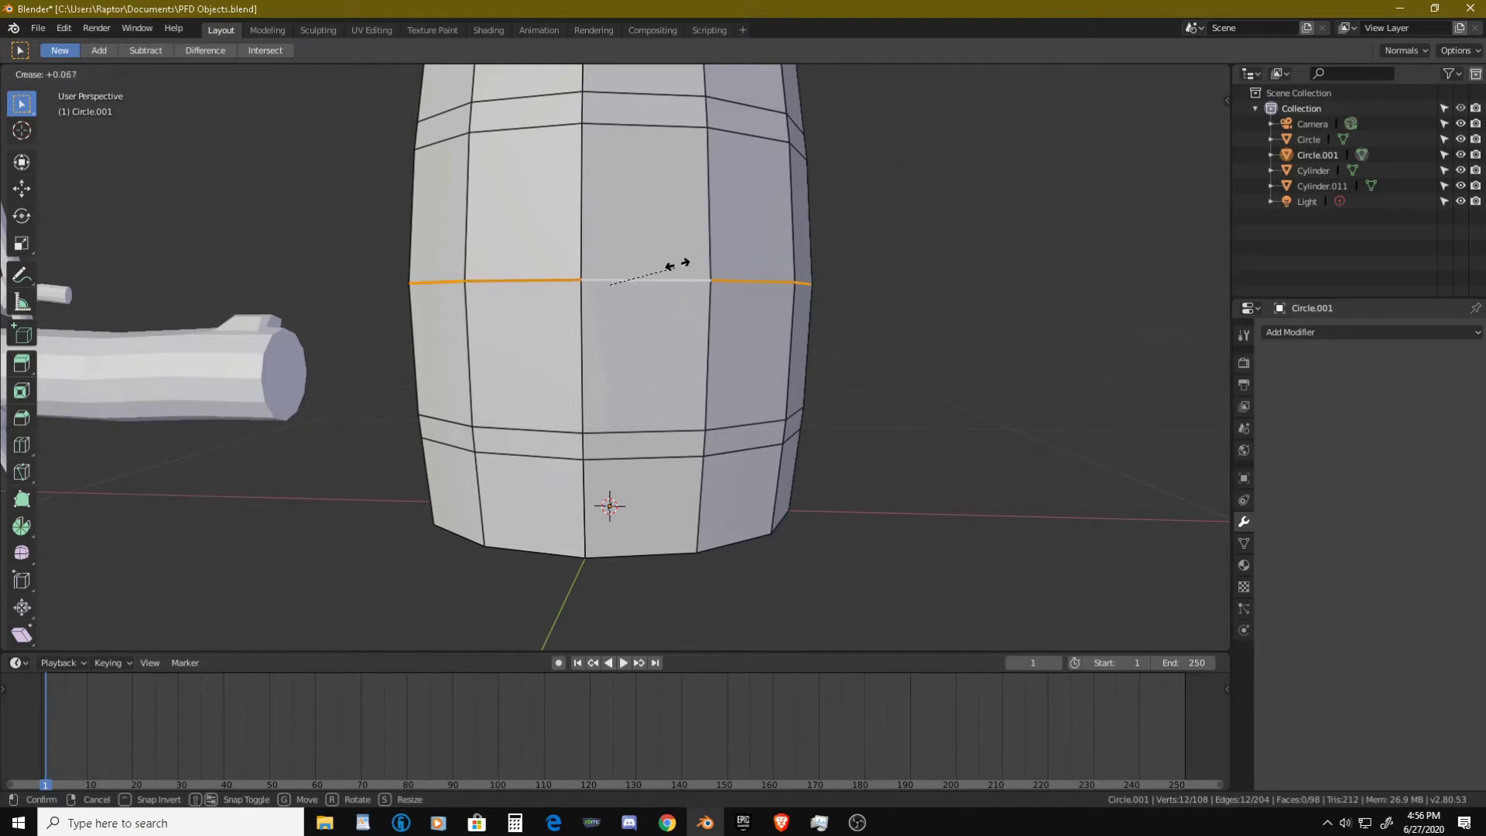
{"action": "left_click", "coordinate": [718, 147]}
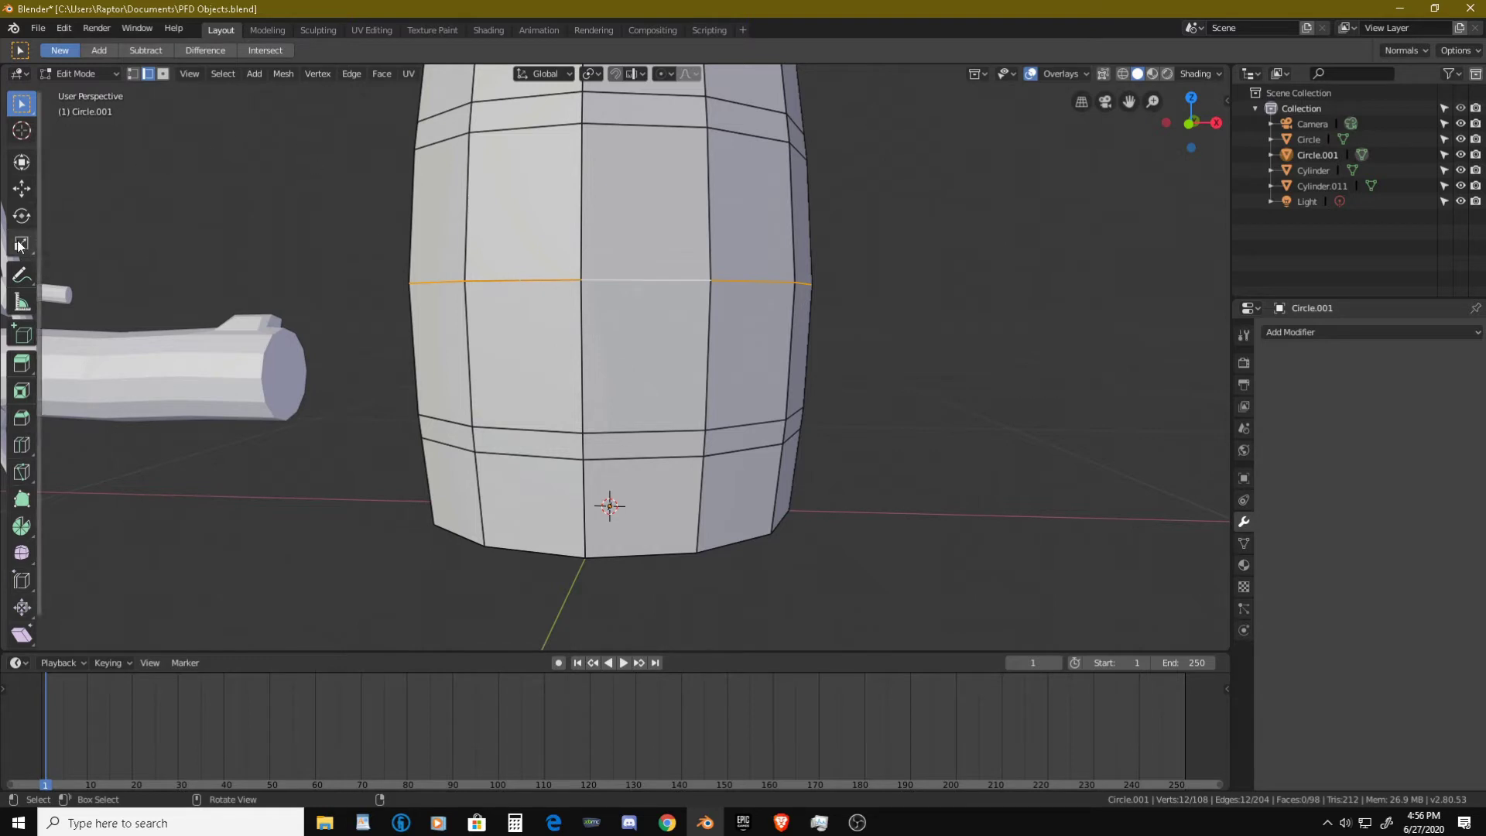
- Slide the barrel's middle edge loop up at a factor of about 0.157 and add a loop cut just below it at about -0.643
{"action": "left_click", "coordinate": [352, 73]}
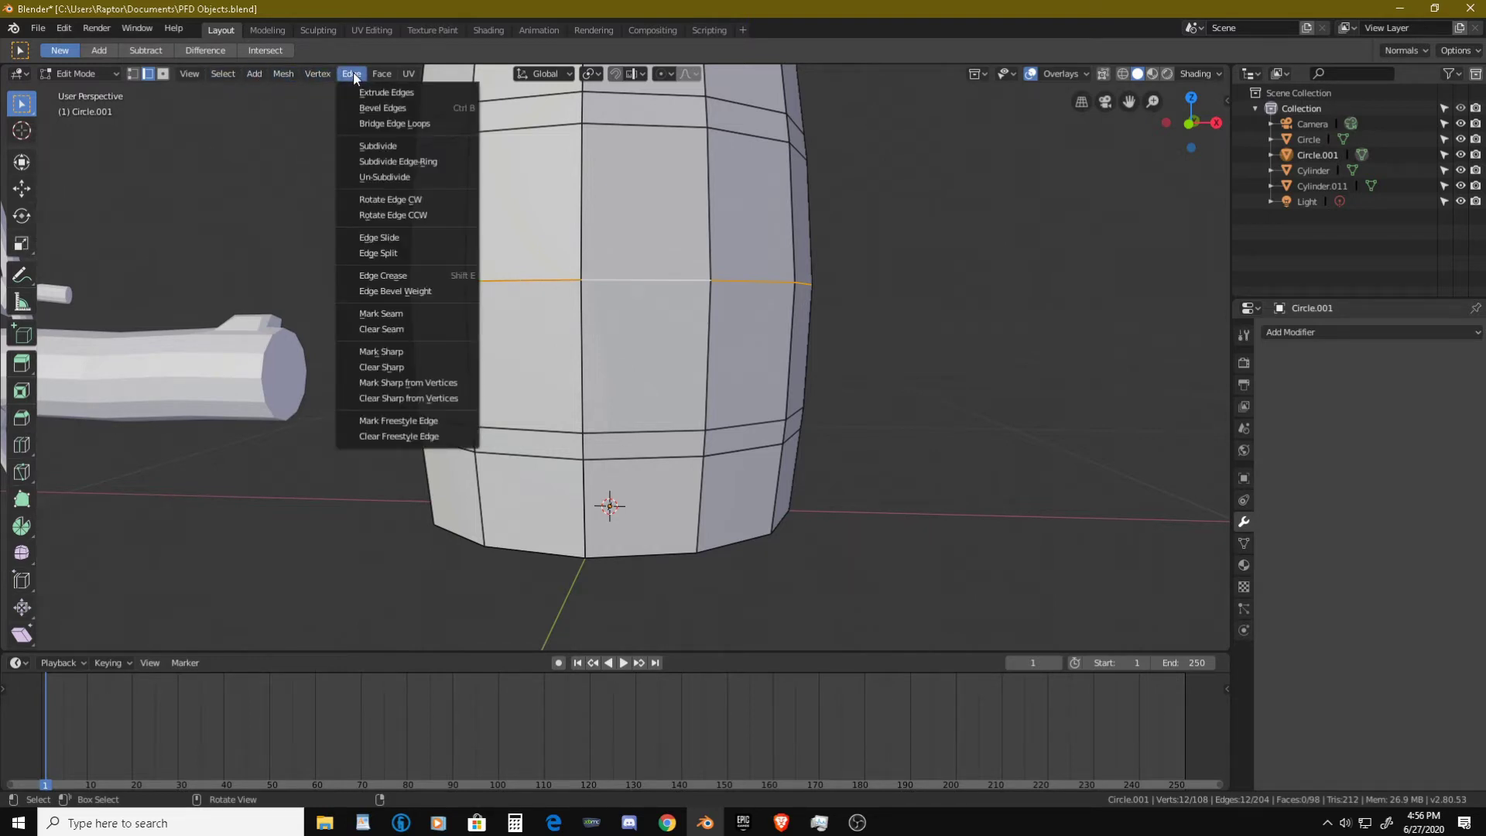
{"action": "left_click", "coordinate": [426, 239]}
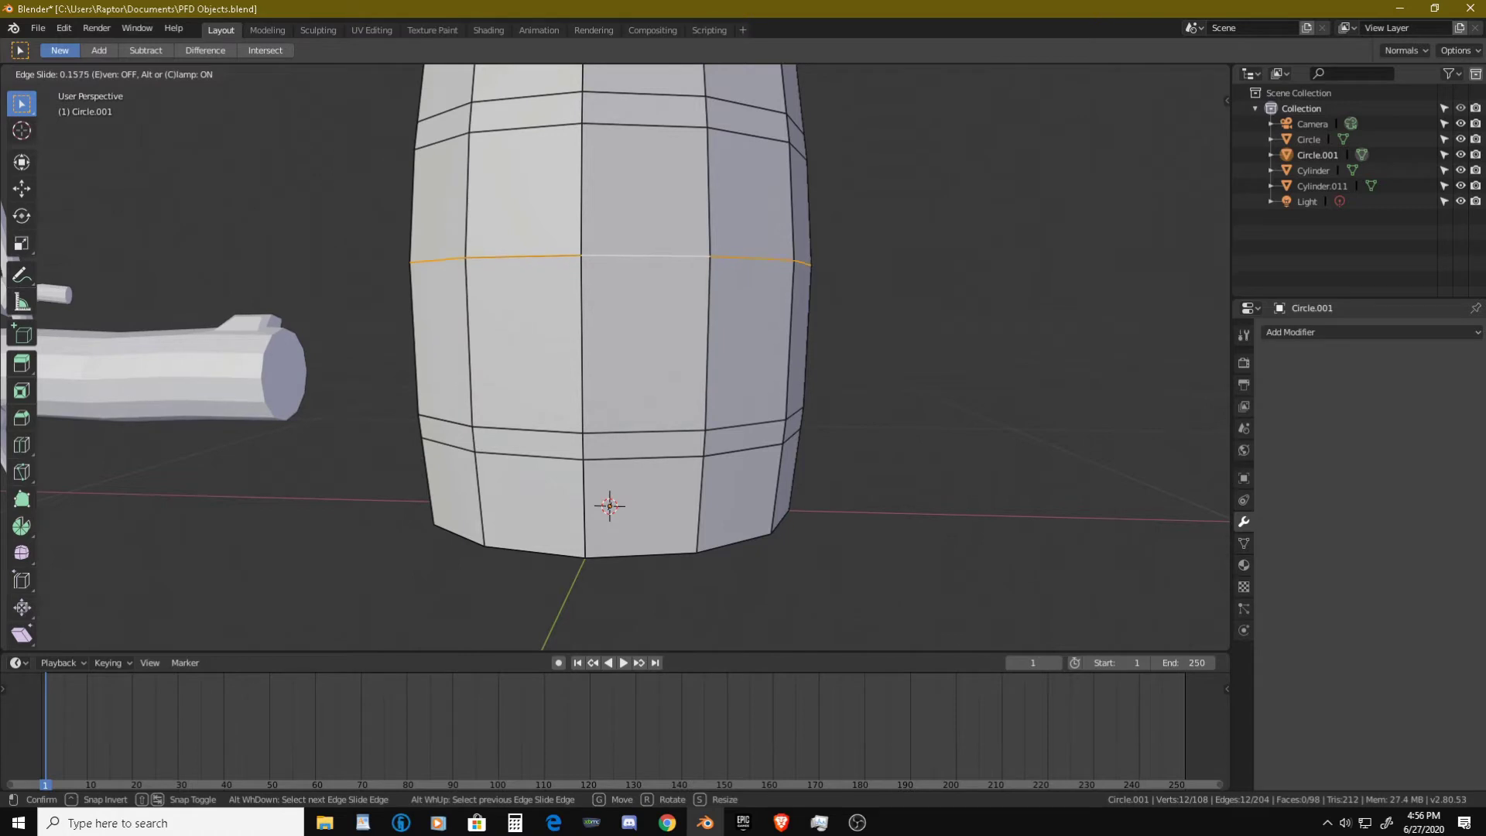
{"action": "left_click", "coordinate": [430, 218]}
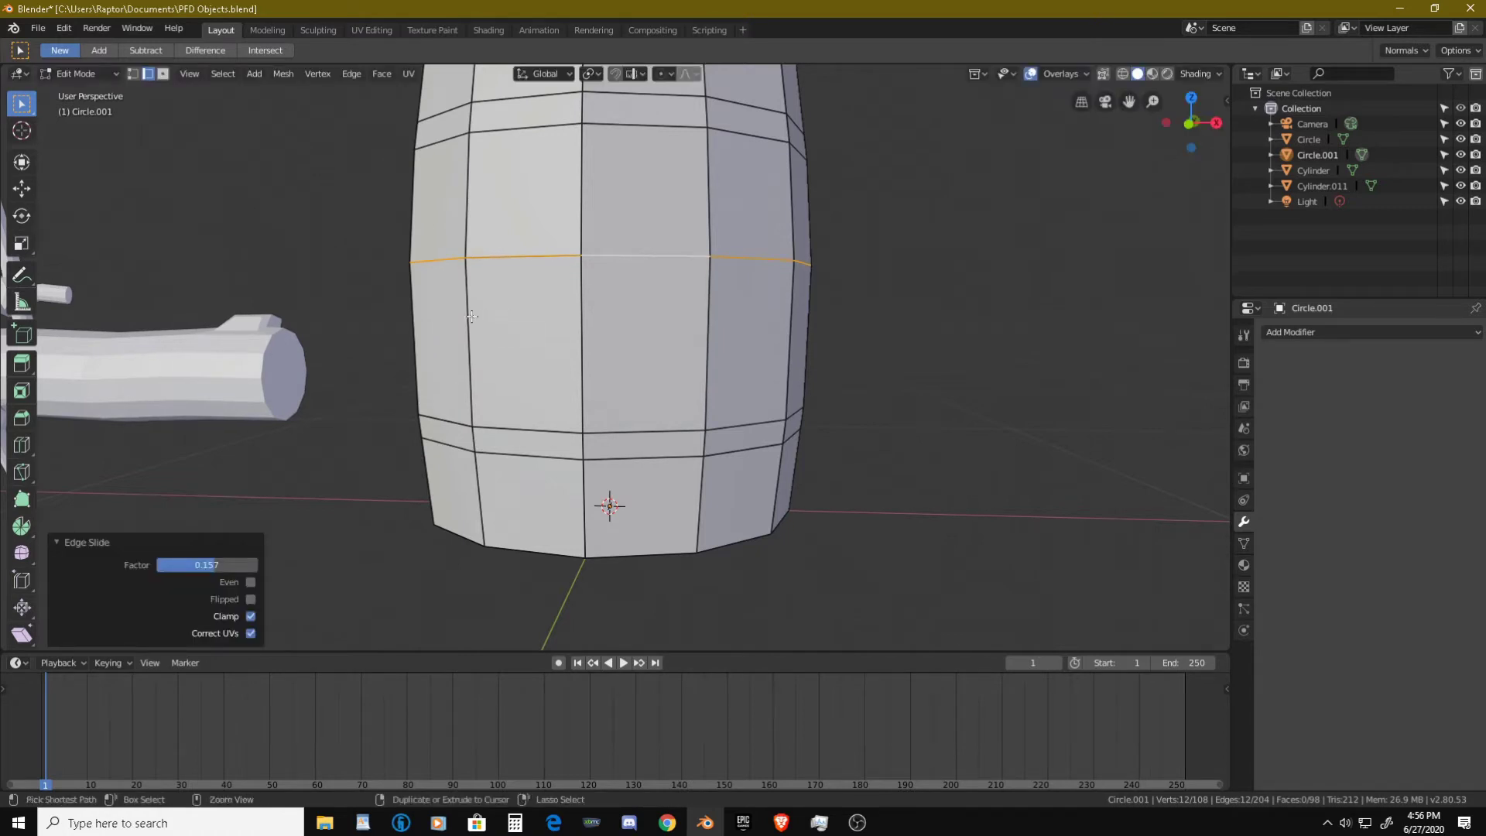
{"action": "key", "text": "ctrl+r"}
{"action": "left_click", "coordinate": [462, 310]}
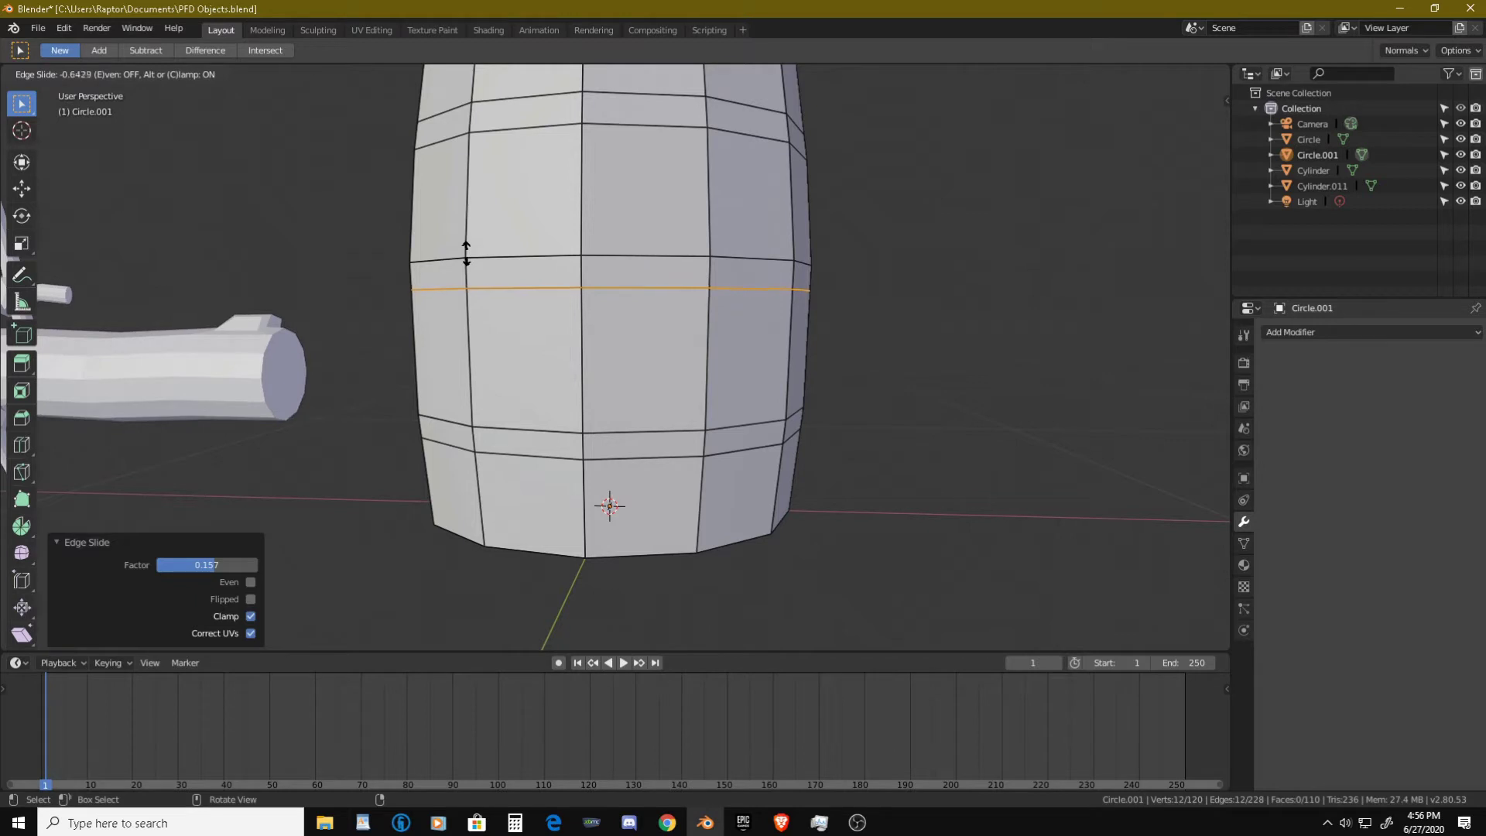
{"action": "left_click", "coordinate": [462, 249]}
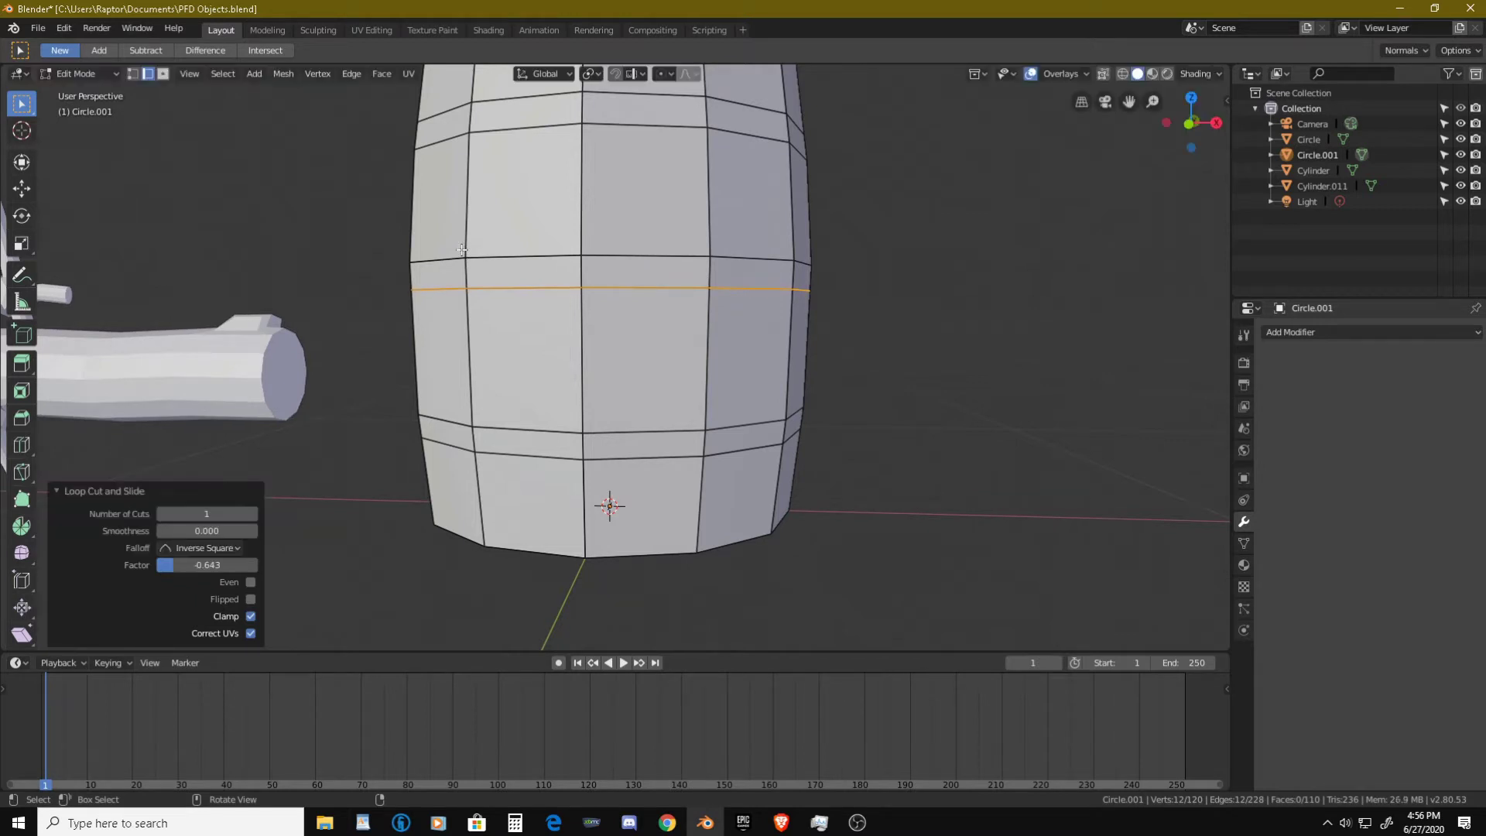
- Extrude the barrel's narrow middle face band outward by scaling it about 1.030 in X and Y only, forming a hoop
{"action": "key", "text": "ctrl+Tab"}
{"action": "left_click", "coordinate": [678, 272]}
{"action": "left_click", "coordinate": [689, 273], "text": "alt"}
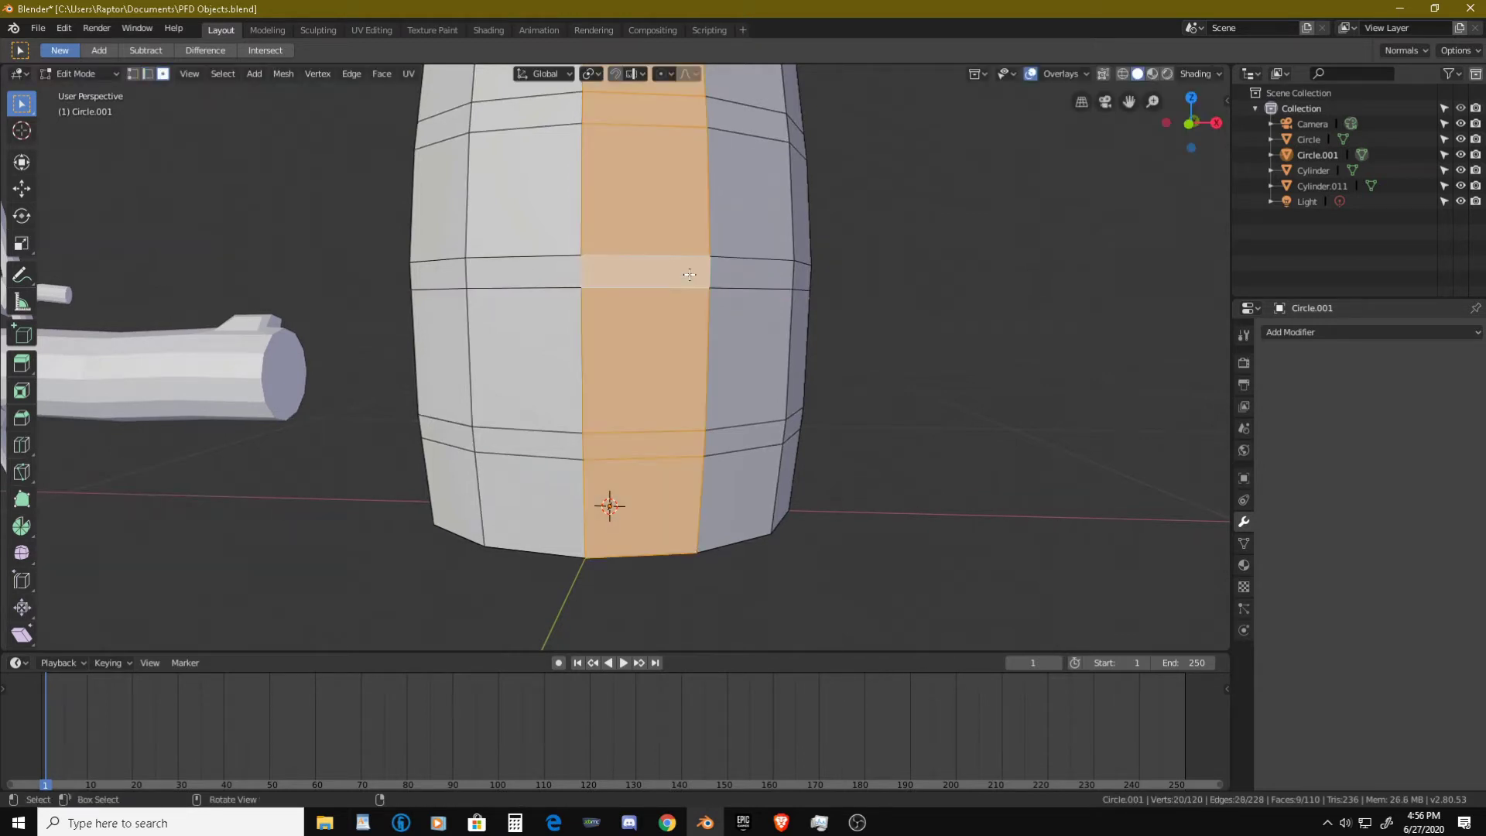
{"action": "left_click", "coordinate": [697, 272], "text": "alt"}
{"action": "middle_click_drag", "start_coordinate": [697, 272], "coordinate": [760, 302]}
{"action": "key", "text": "e"}
{"action": "key", "text": "s"}
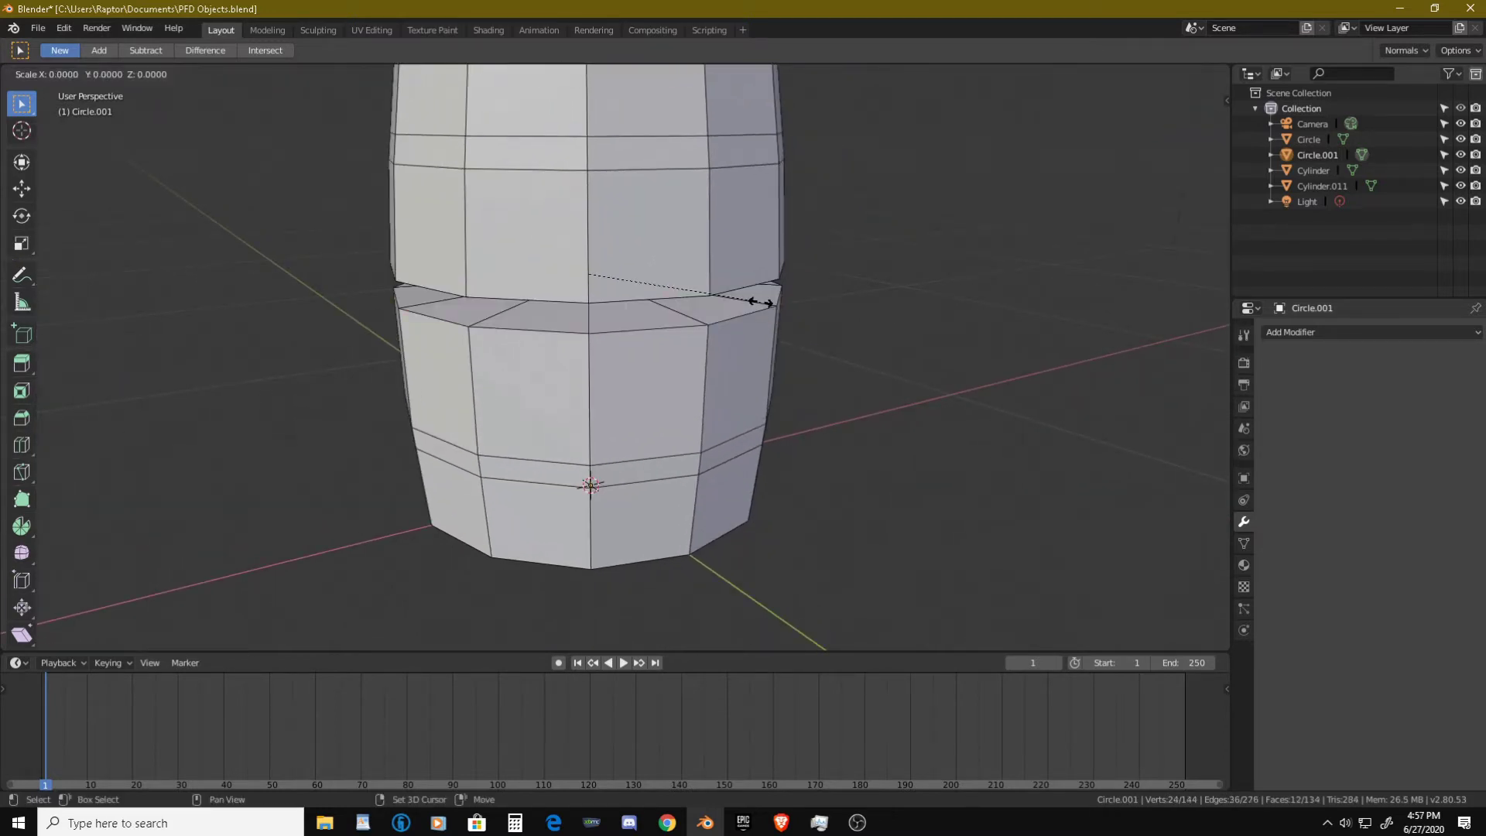
{"action": "key", "text": "shift+z"}
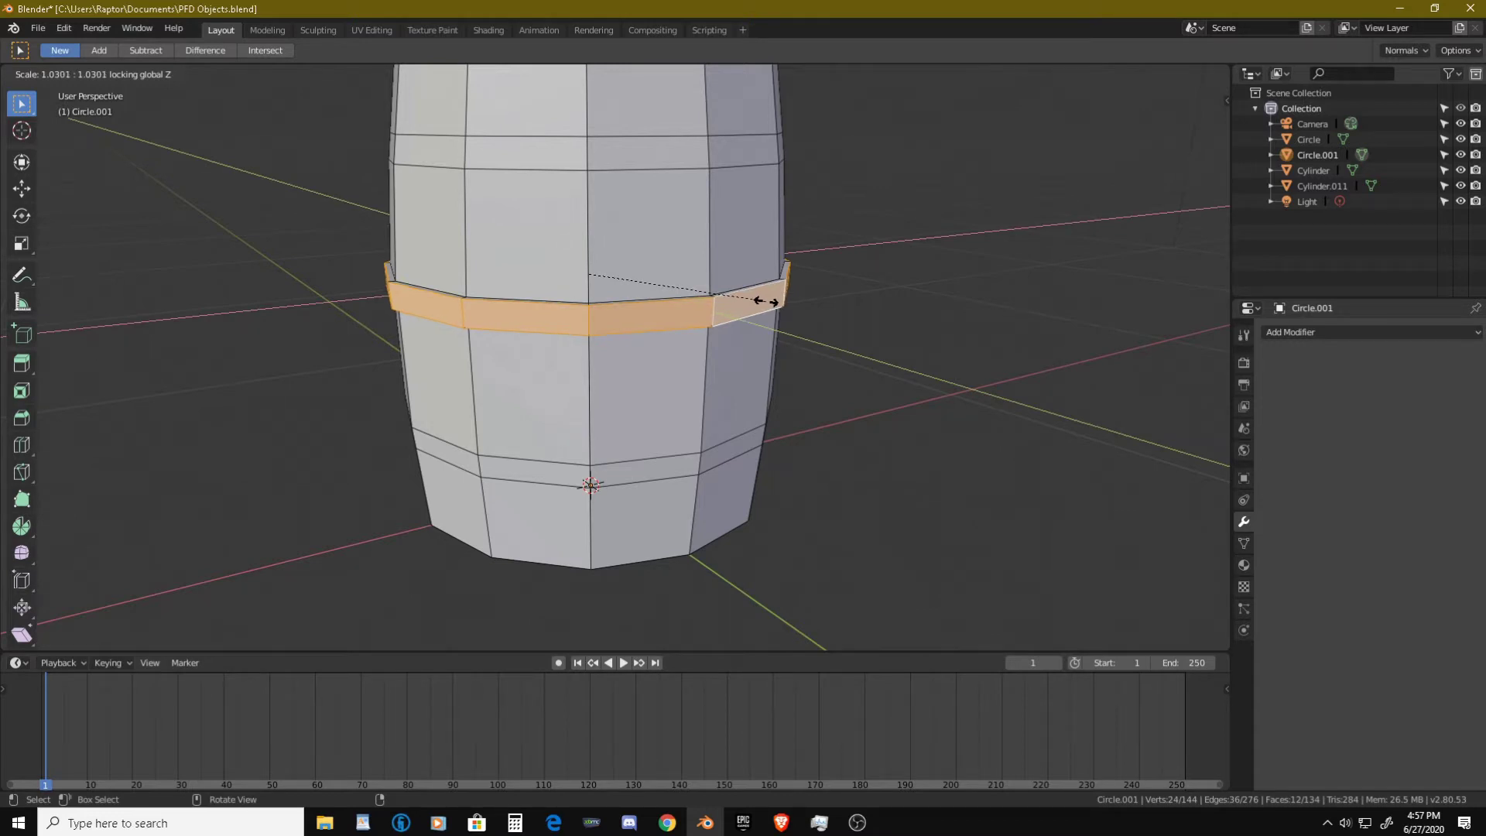
{"action": "left_click", "coordinate": [766, 301]}
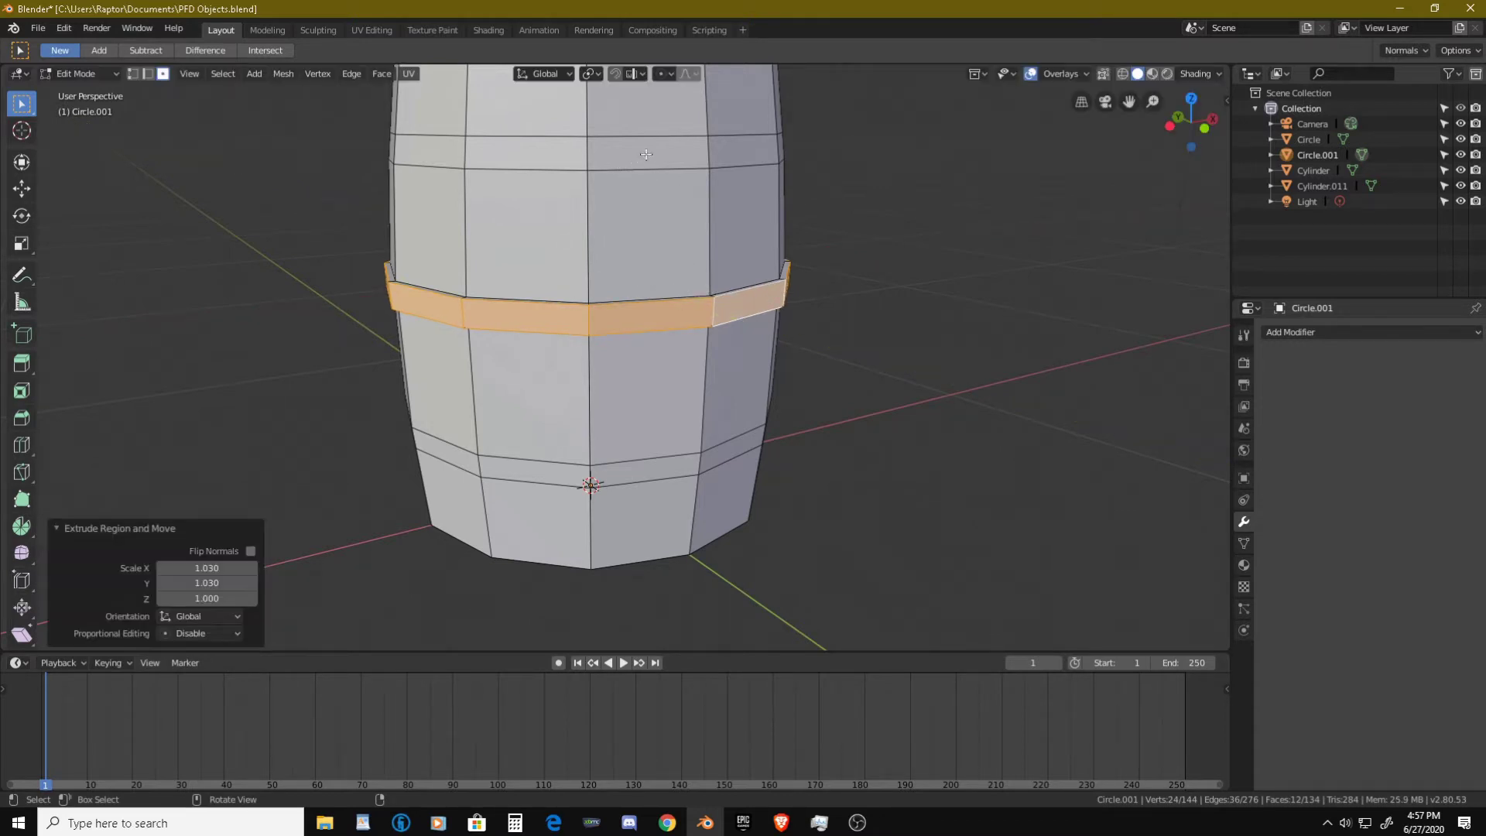
- Extrude the narrow upper face band into a hoop, scaling it about 1.027 with the Z axis locked
{"action": "left_click", "coordinate": [696, 158], "text": "alt"}
{"action": "key", "text": "e"}
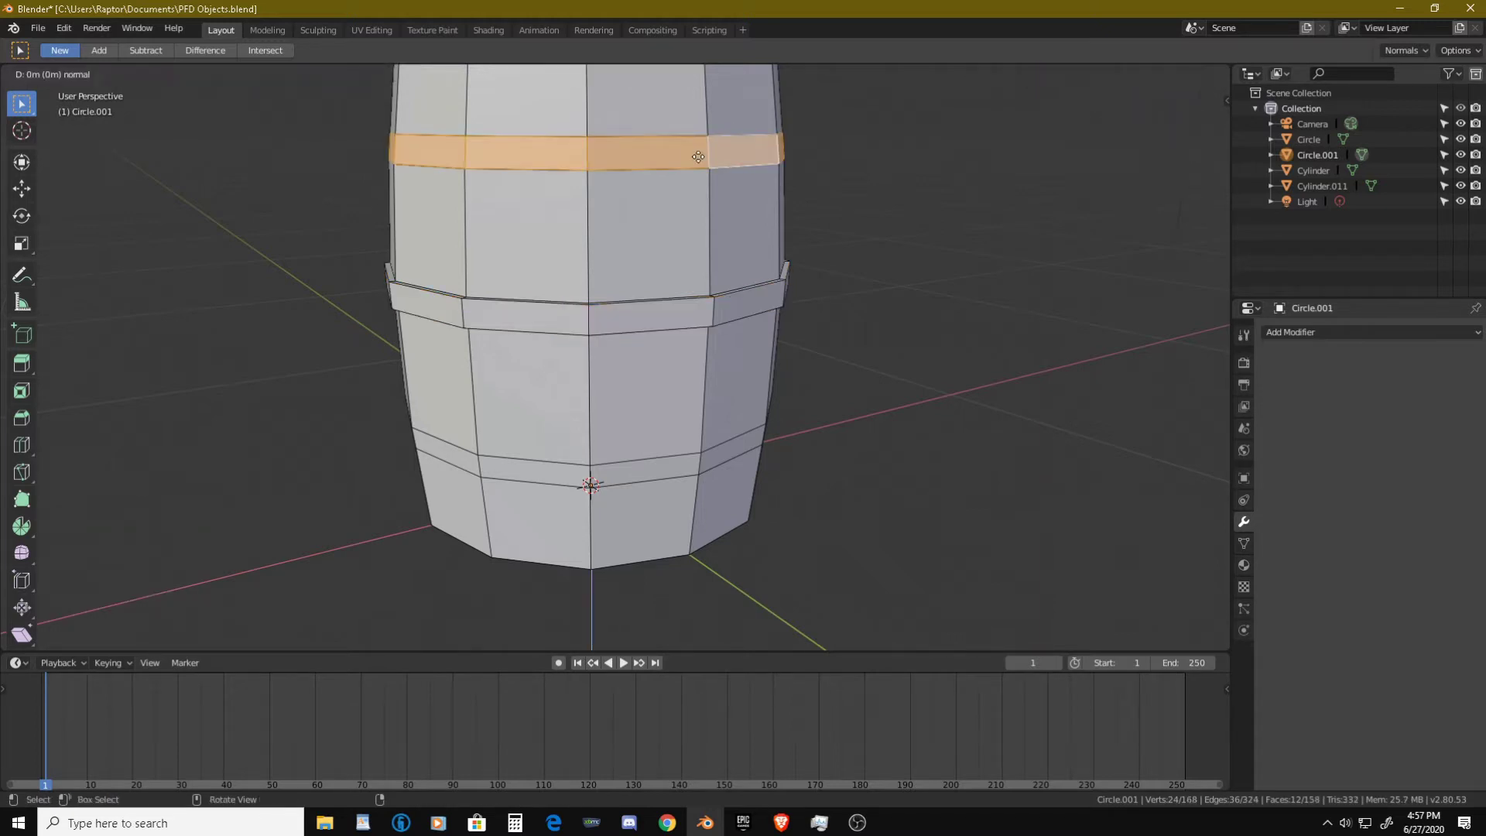
{"action": "key", "text": "s"}
{"action": "key", "text": "shift+z"}
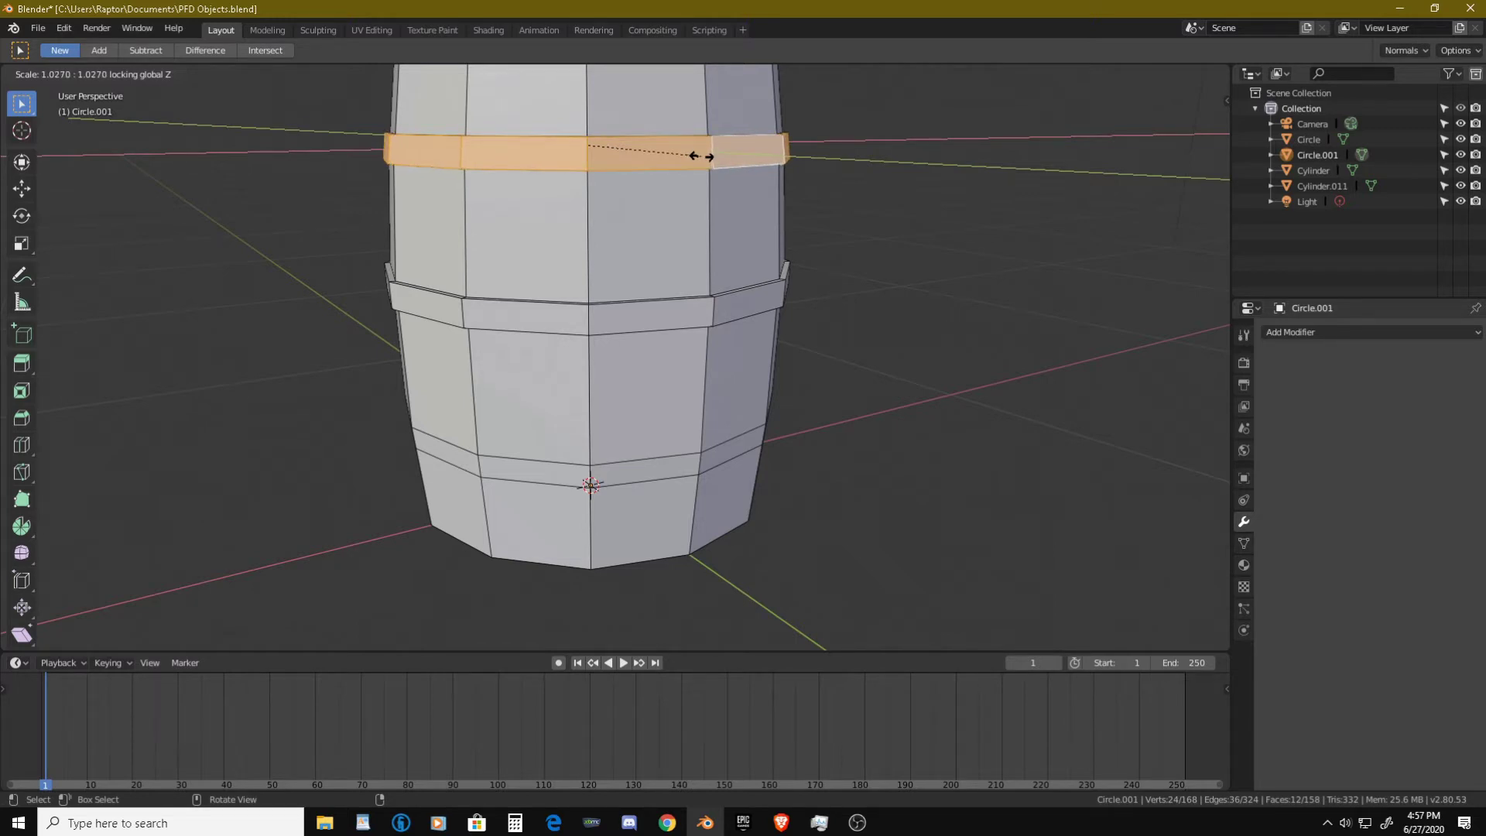
{"action": "left_click", "coordinate": [701, 156]}
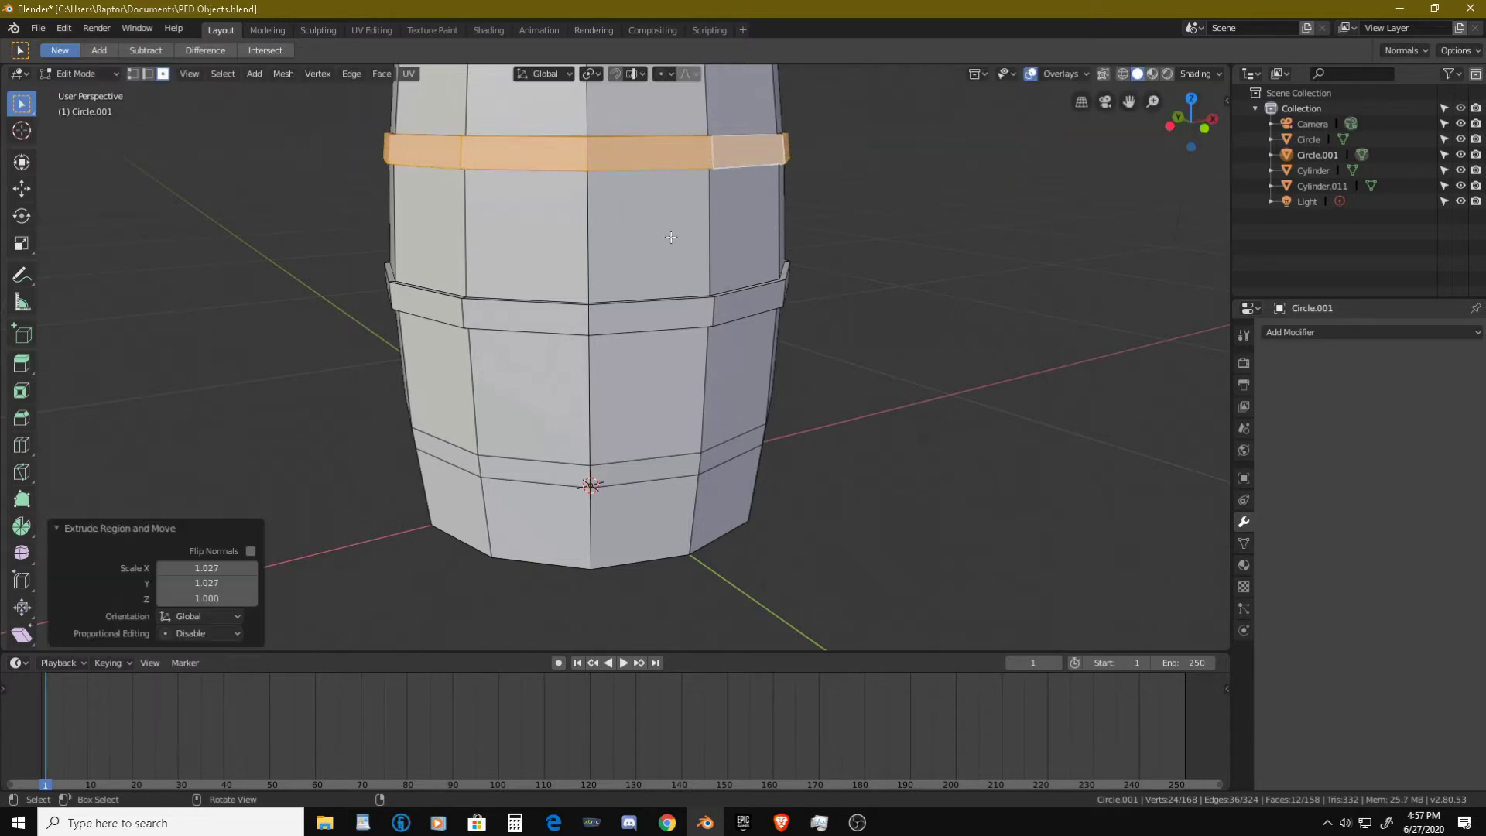
- Extrude the narrow lower face band into a hoop, scaling it about 1.034 in X and Y with local Z locked
{"action": "left_click", "coordinate": [687, 465], "text": "alt"}
{"action": "left_click", "coordinate": [694, 465], "text": "alt"}
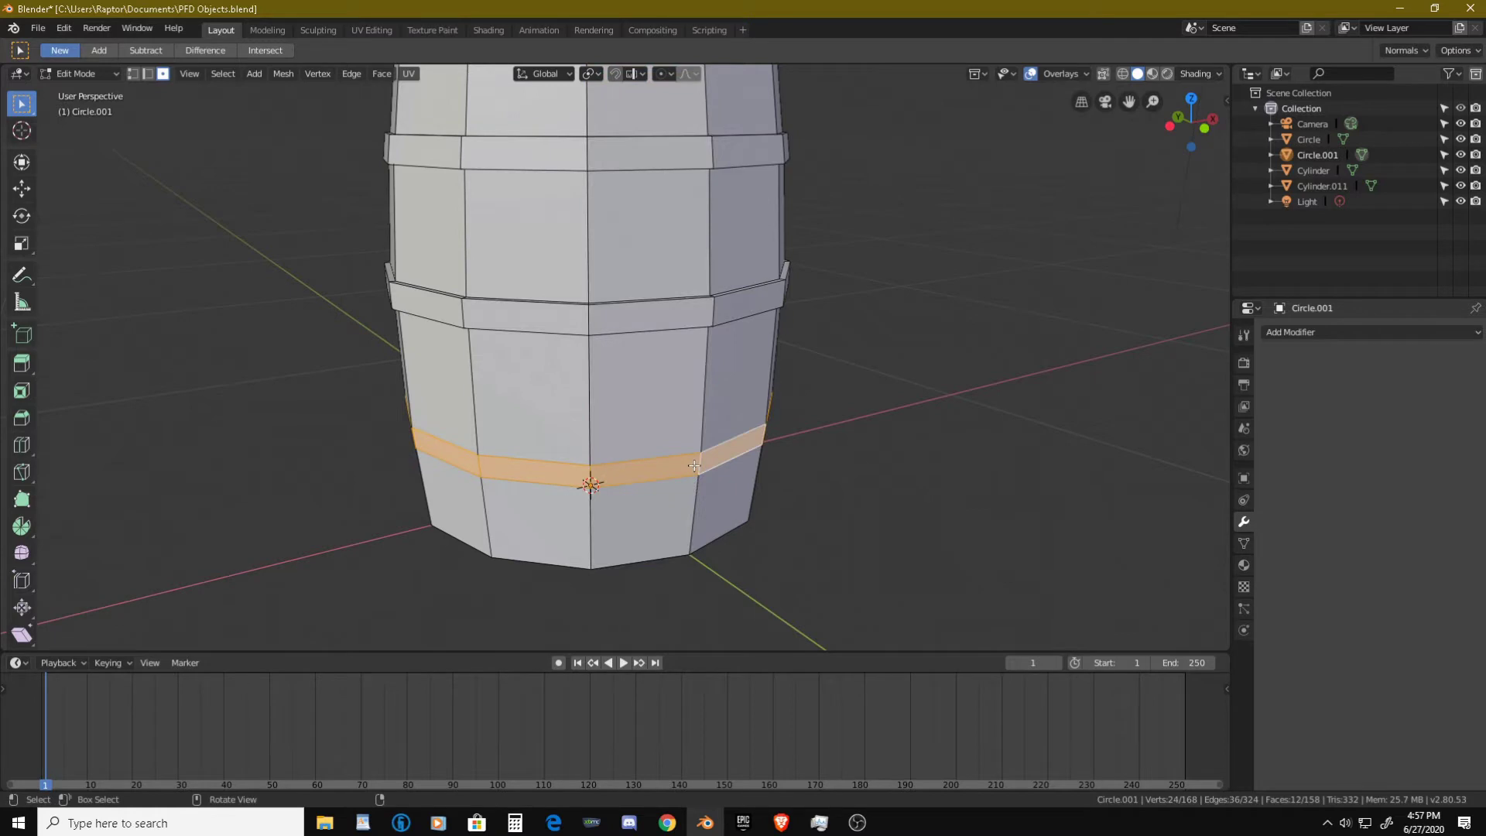
{"action": "key", "text": "e"}
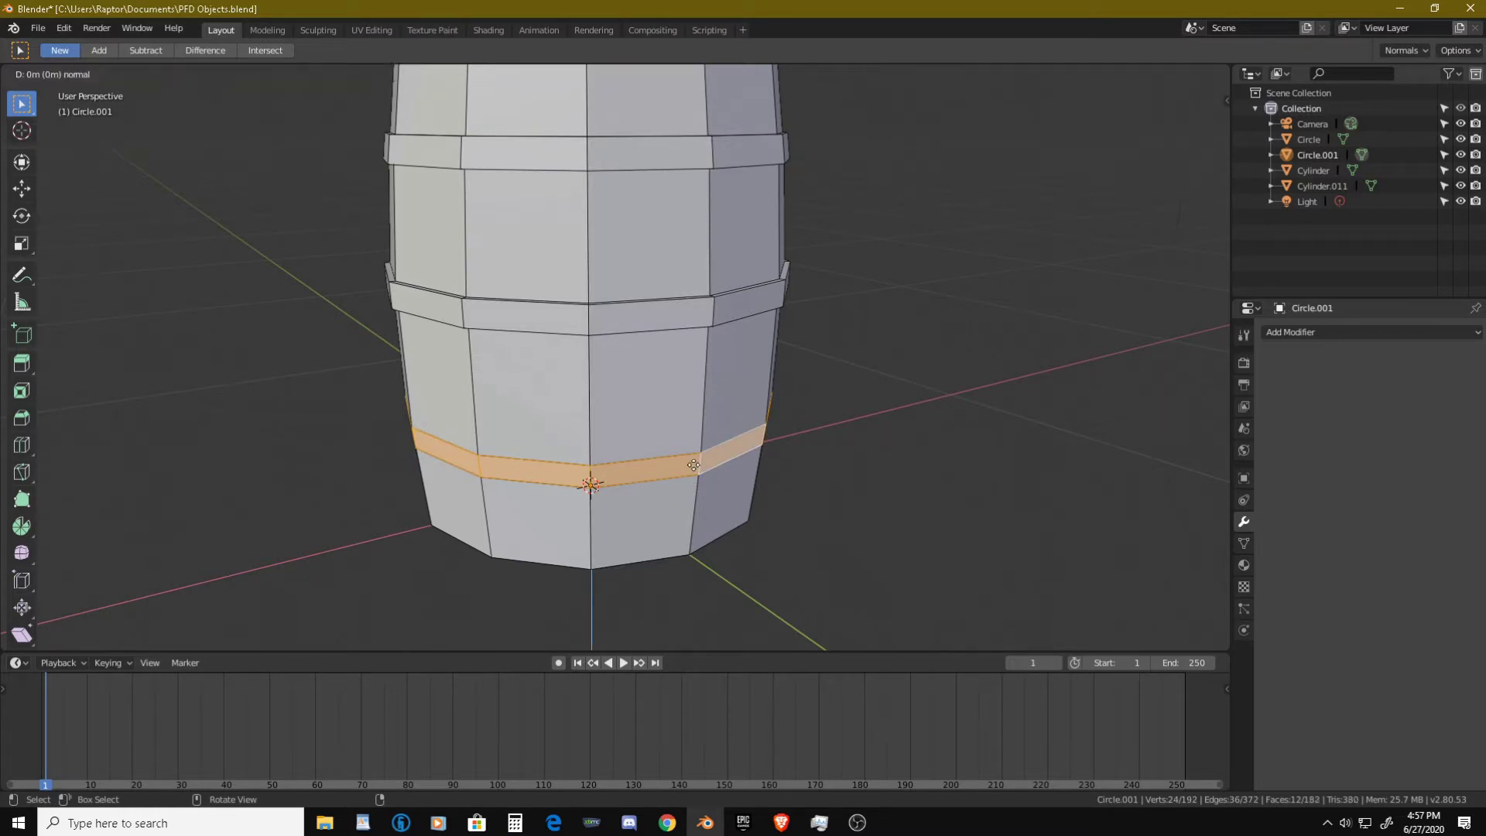
{"action": "key", "text": "shift+z"}
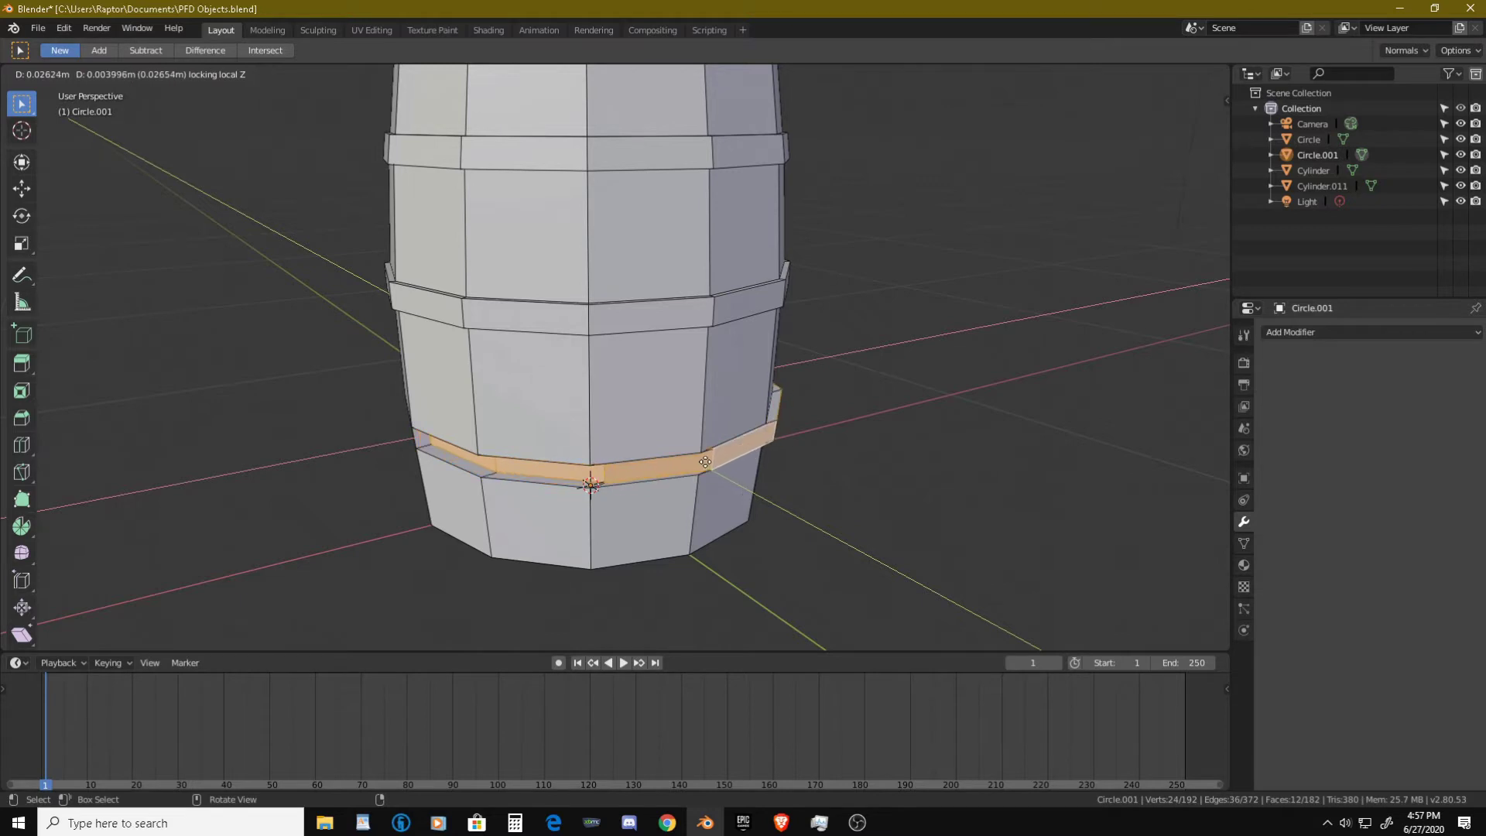
{"action": "left_click", "coordinate": [714, 465]}
{"action": "key", "text": "s"}
{"action": "key", "text": "shift+z"}
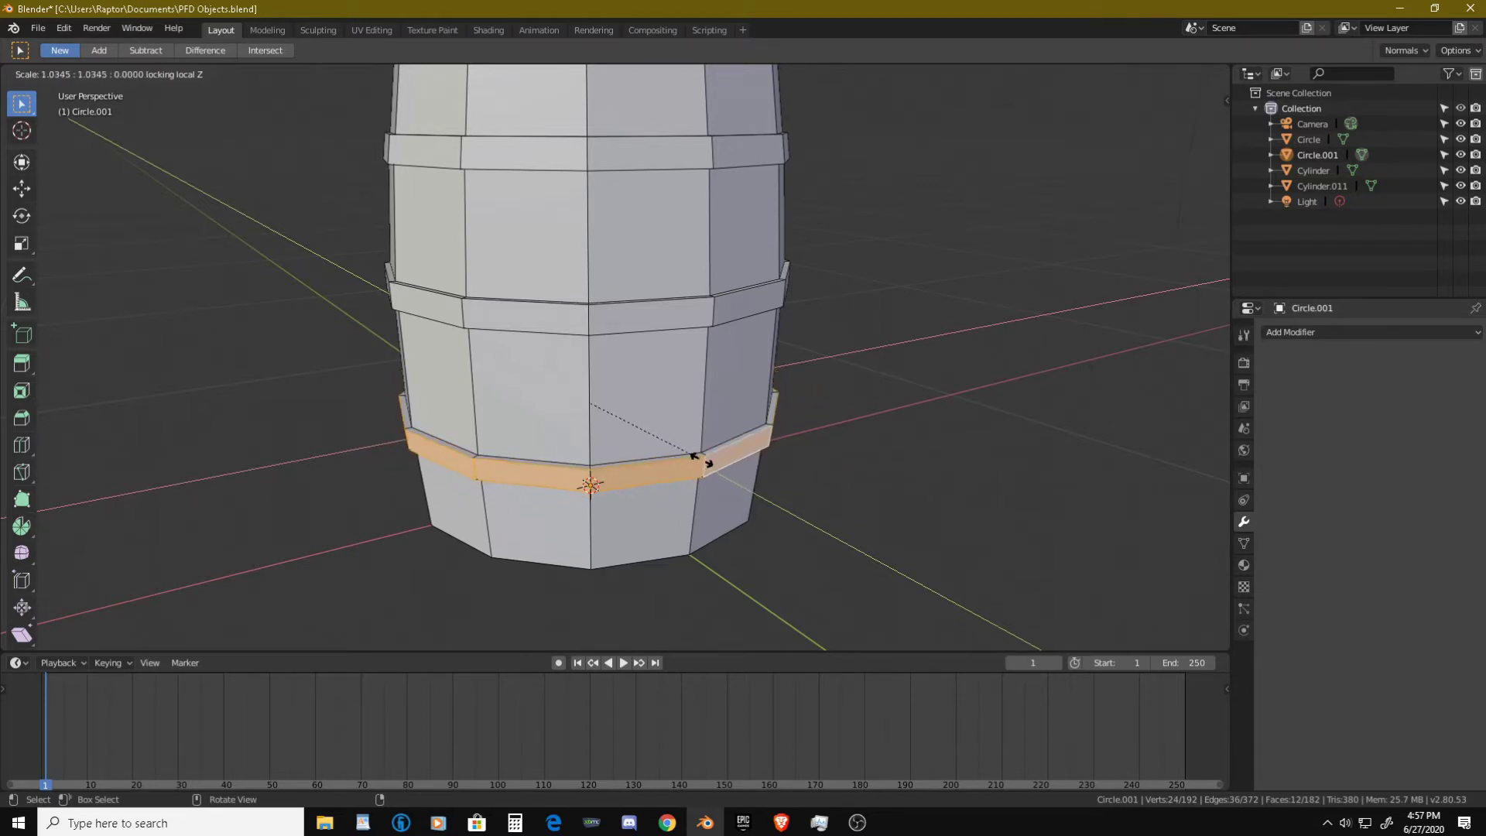
{"action": "left_click", "coordinate": [706, 461]}
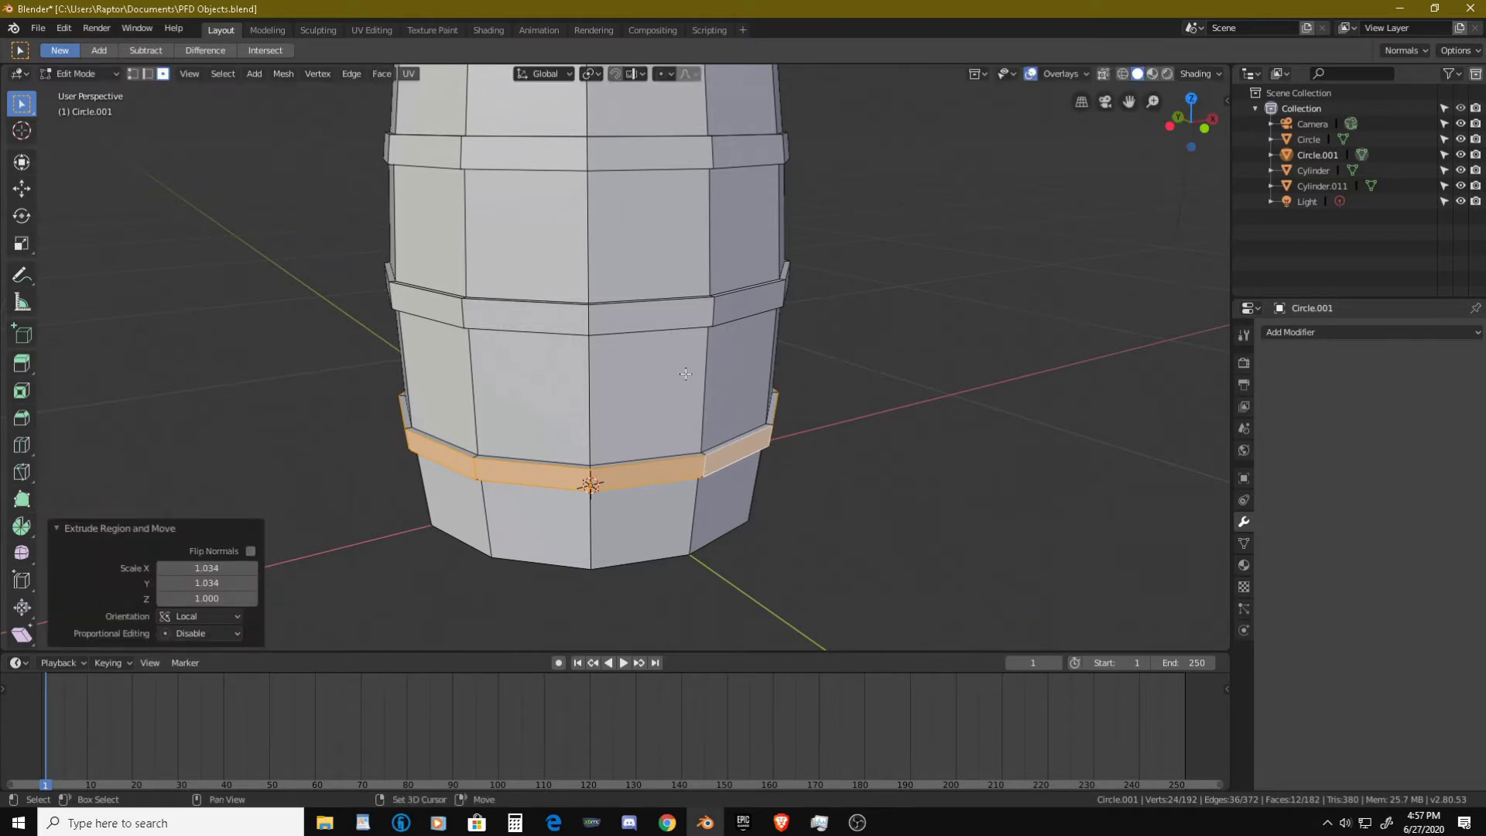
- Inset the barrel's bottom face by about 0.015 m to form a rim
{"action": "middle_click_drag", "start_coordinate": [692, 388], "coordinate": [606, 310]}
{"action": "scroll", "coordinate": [702, 352], "scroll_direction": "down", "scroll_amount": 3}
{"action": "scroll", "coordinate": [607, 311], "scroll_direction": "up", "scroll_amount": 1}
{"action": "left_click", "coordinate": [625, 307]}
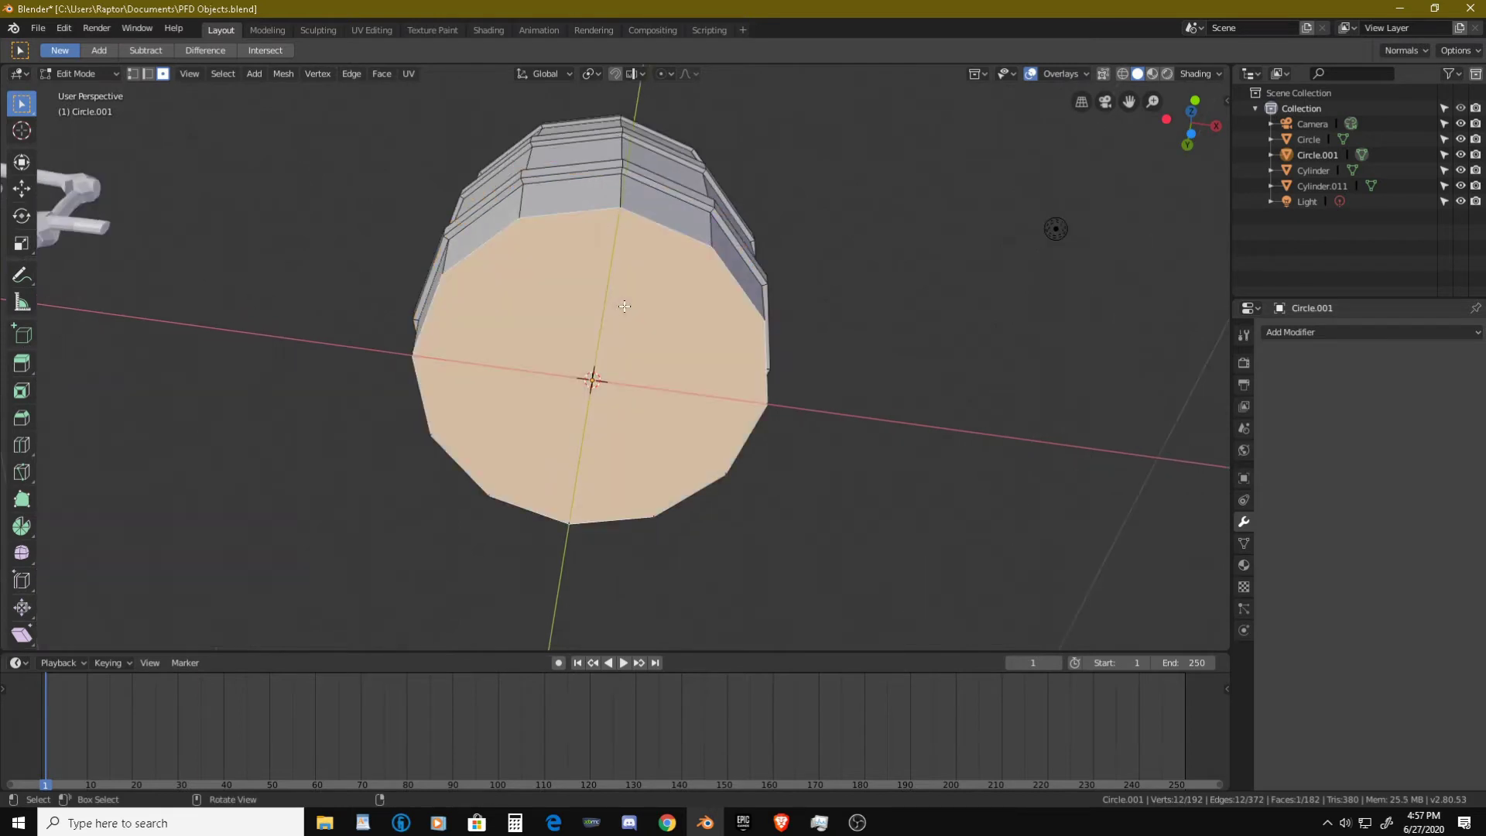
{"action": "key", "text": "i"}
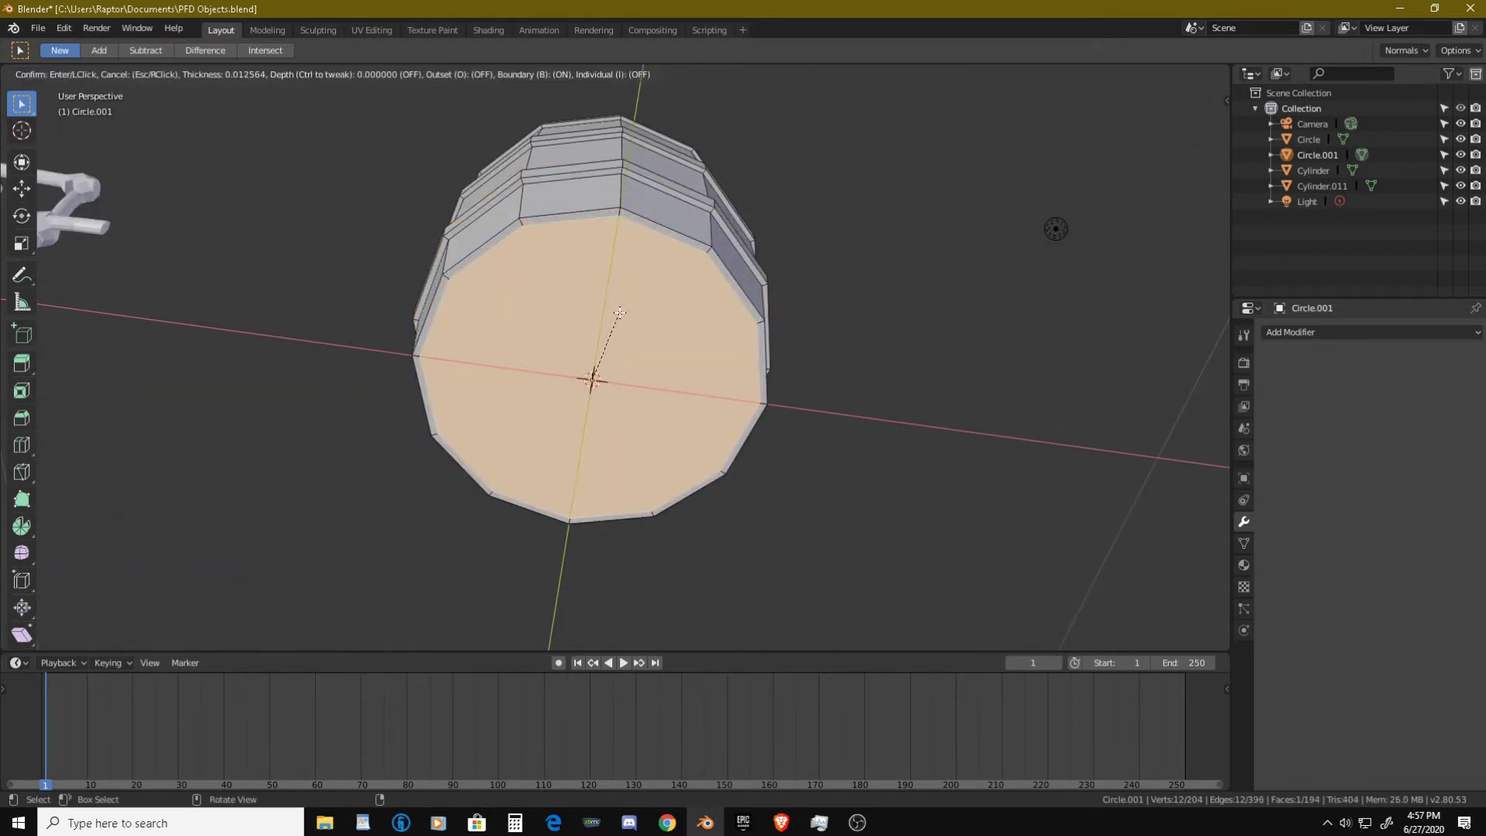
{"action": "left_click", "coordinate": [618, 313]}
- Extrude the inset bottom face about 0.040 m into the barrel and scale it by about 1.007
{"action": "key", "text": "e"}
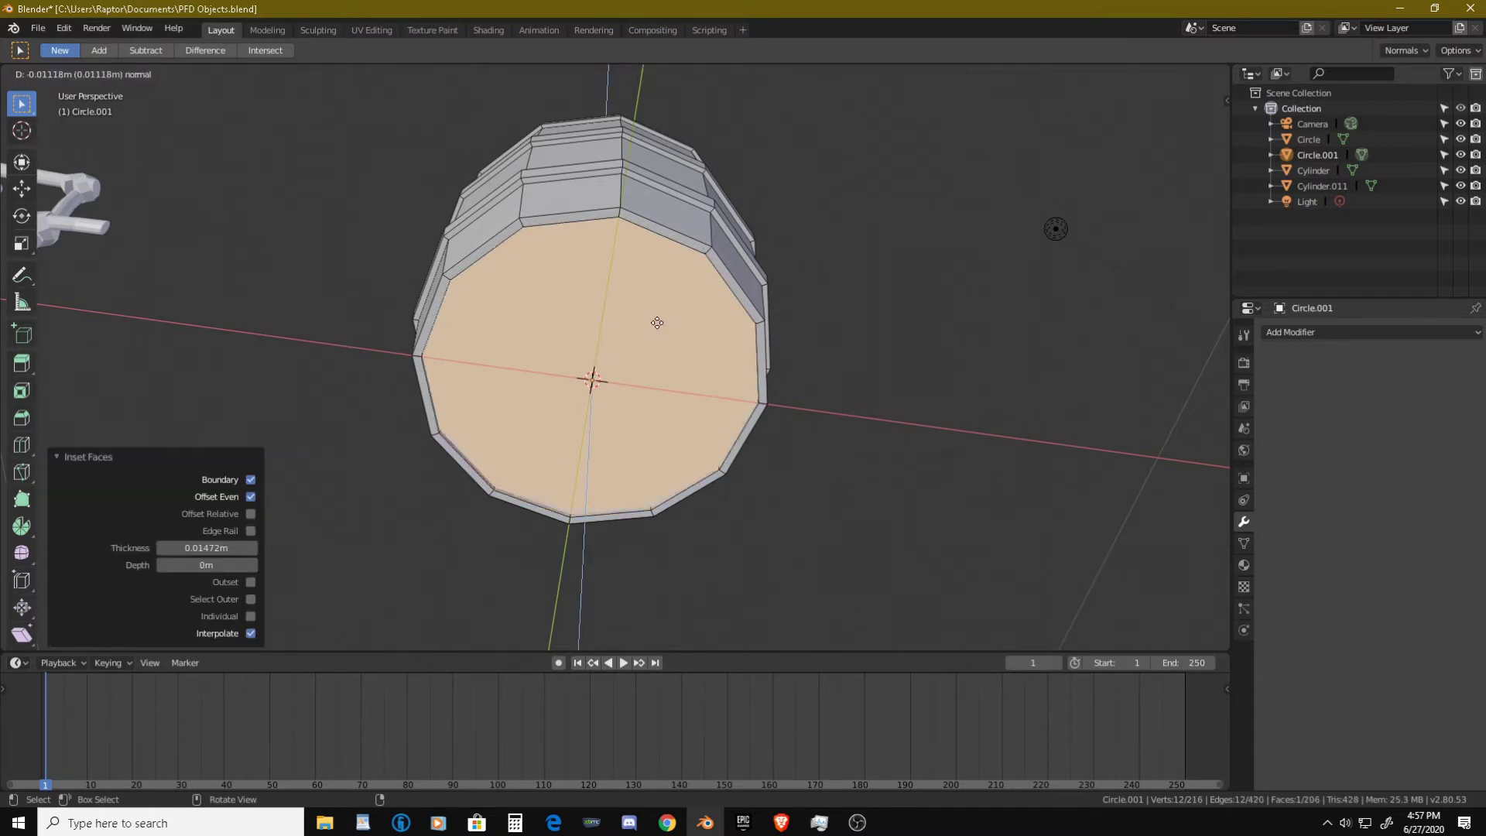
{"action": "left_click", "coordinate": [659, 315]}
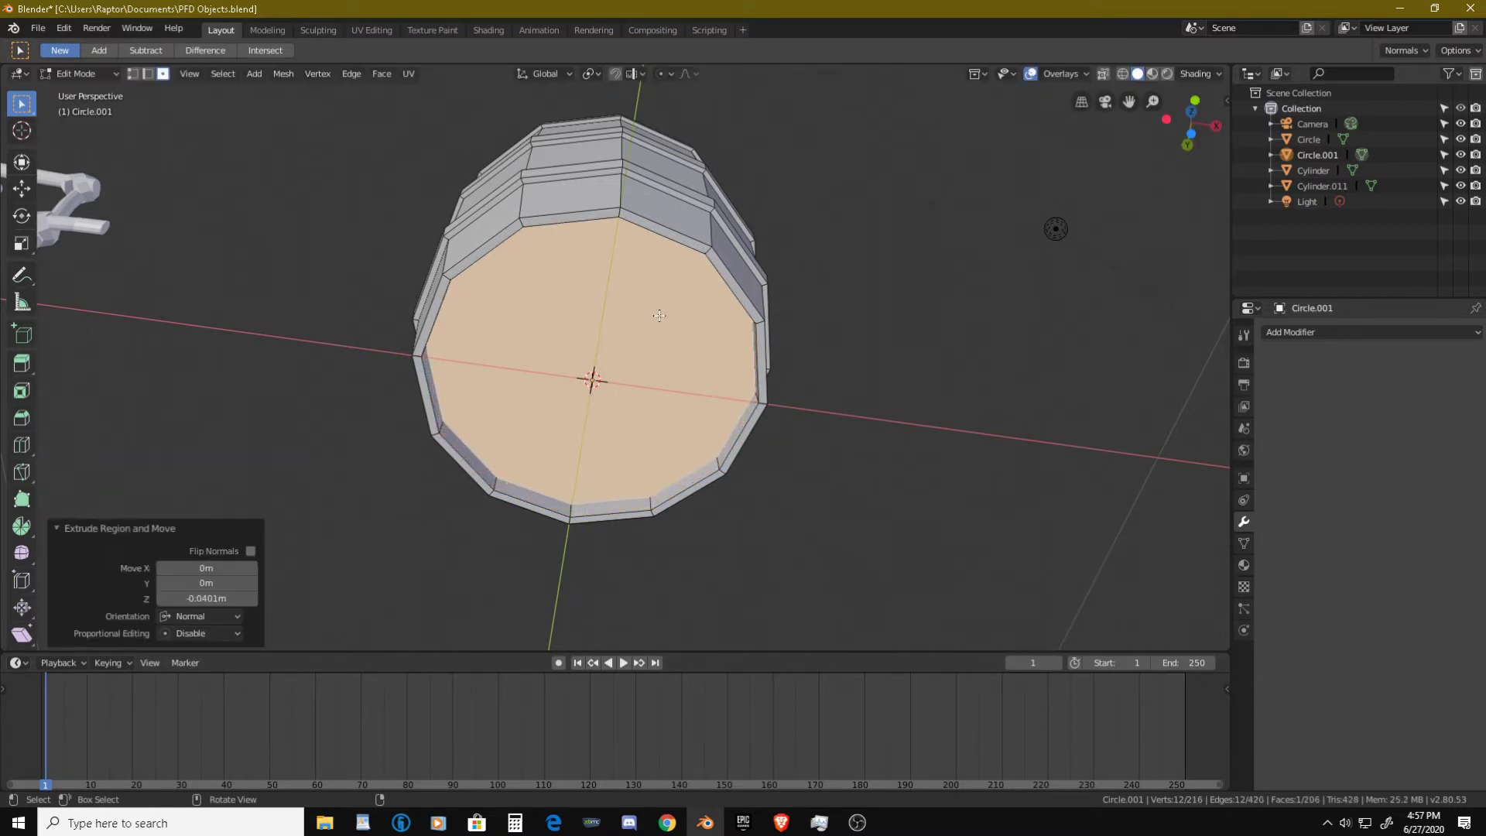
{"action": "key", "text": "s"}
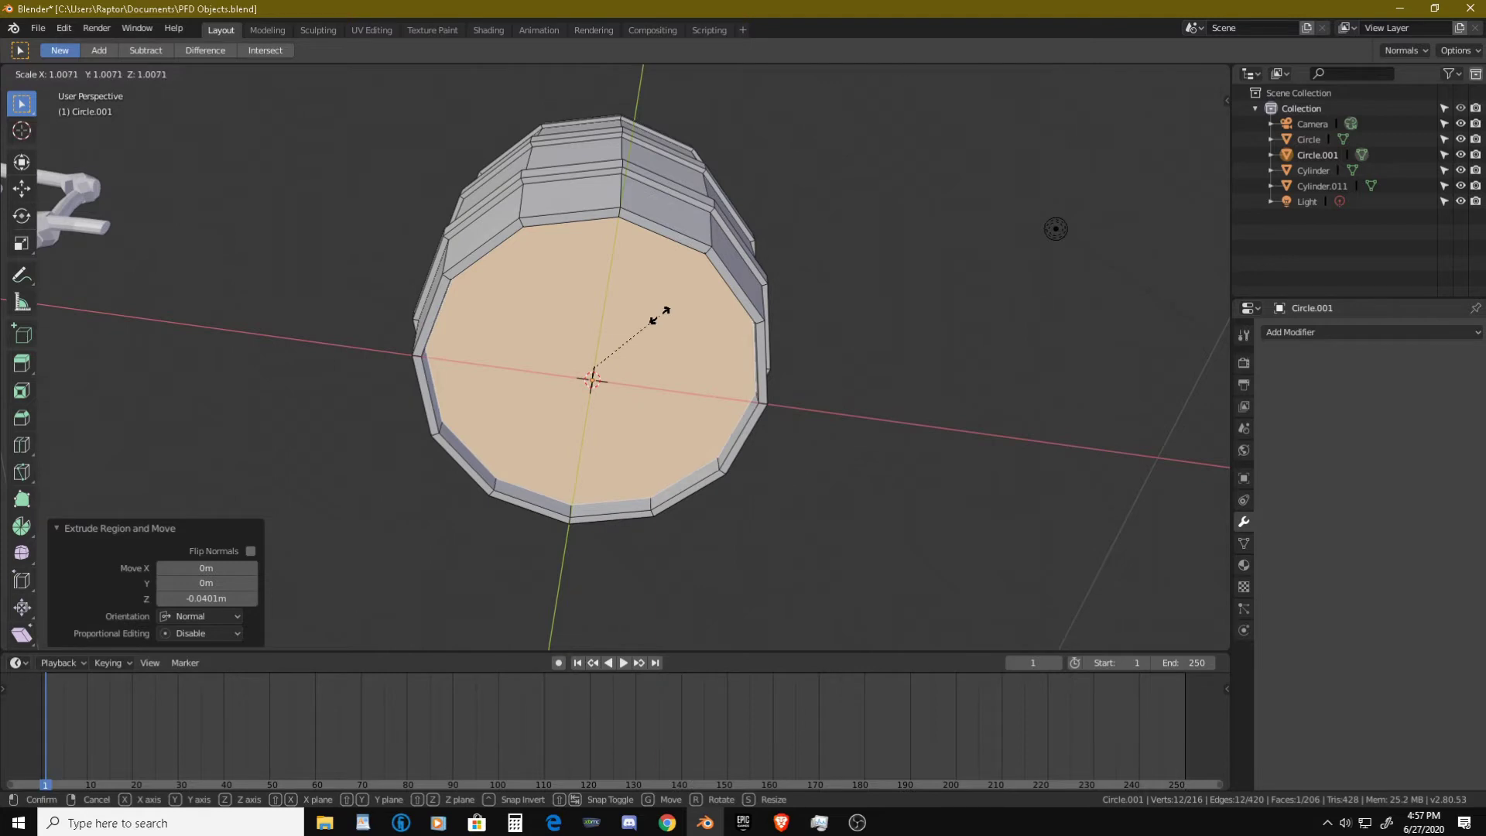
{"action": "left_click", "coordinate": [659, 315]}
- Clear the face selection on the barrel and return to Object Mode
{"action": "mouse_move", "coordinate": [659, 315]}
{"action": "middle_mouse_down"}
{"action": "mouse_move", "coordinate": [685, 457]}
{"action": "mouse_move", "coordinate": [667, 495]}
{"action": "mouse_move", "coordinate": [659, 437]}
{"action": "mouse_move", "coordinate": [680, 322]}
{"action": "mouse_move", "coordinate": [665, 327]}
{"action": "mouse_move", "coordinate": [739, 224]}
{"action": "mouse_move", "coordinate": [541, 156]}
{"action": "mouse_move", "coordinate": [508, 196]}
{"action": "mouse_move", "coordinate": [646, 342]}
{"action": "mouse_move", "coordinate": [781, 288]}
{"action": "mouse_move", "coordinate": [666, 293]}
{"action": "mouse_move", "coordinate": [618, 314]}
{"action": "mouse_move", "coordinate": [733, 315]}
{"action": "mouse_move", "coordinate": [631, 291]}
{"action": "mouse_move", "coordinate": [669, 315]}
{"action": "middle_mouse_up"}
{"action": "scroll", "coordinate": [684, 468], "scroll_direction": "down", "scroll_amount": 5}
{"action": "scroll", "coordinate": [661, 400], "scroll_direction": "down", "scroll_amount": 5}
{"action": "key", "text": "alt+a"}
{"action": "scroll", "coordinate": [660, 317], "scroll_direction": "up", "scroll_amount": 4}
{"action": "key", "text": "Tab"}
- Select the log behind the campfire, enter Edit Mode and select all of its faces
{"action": "scroll", "coordinate": [664, 346], "scroll_direction": "down", "scroll_amount": 3}
{"action": "scroll", "coordinate": [654, 291], "scroll_direction": "up", "scroll_amount": 5}
{"action": "scroll", "coordinate": [624, 277], "scroll_direction": "up", "scroll_amount": 2}
{"action": "left_click", "coordinate": [452, 259]}
{"action": "middle_click_drag", "start_coordinate": [452, 259], "coordinate": [519, 304]}
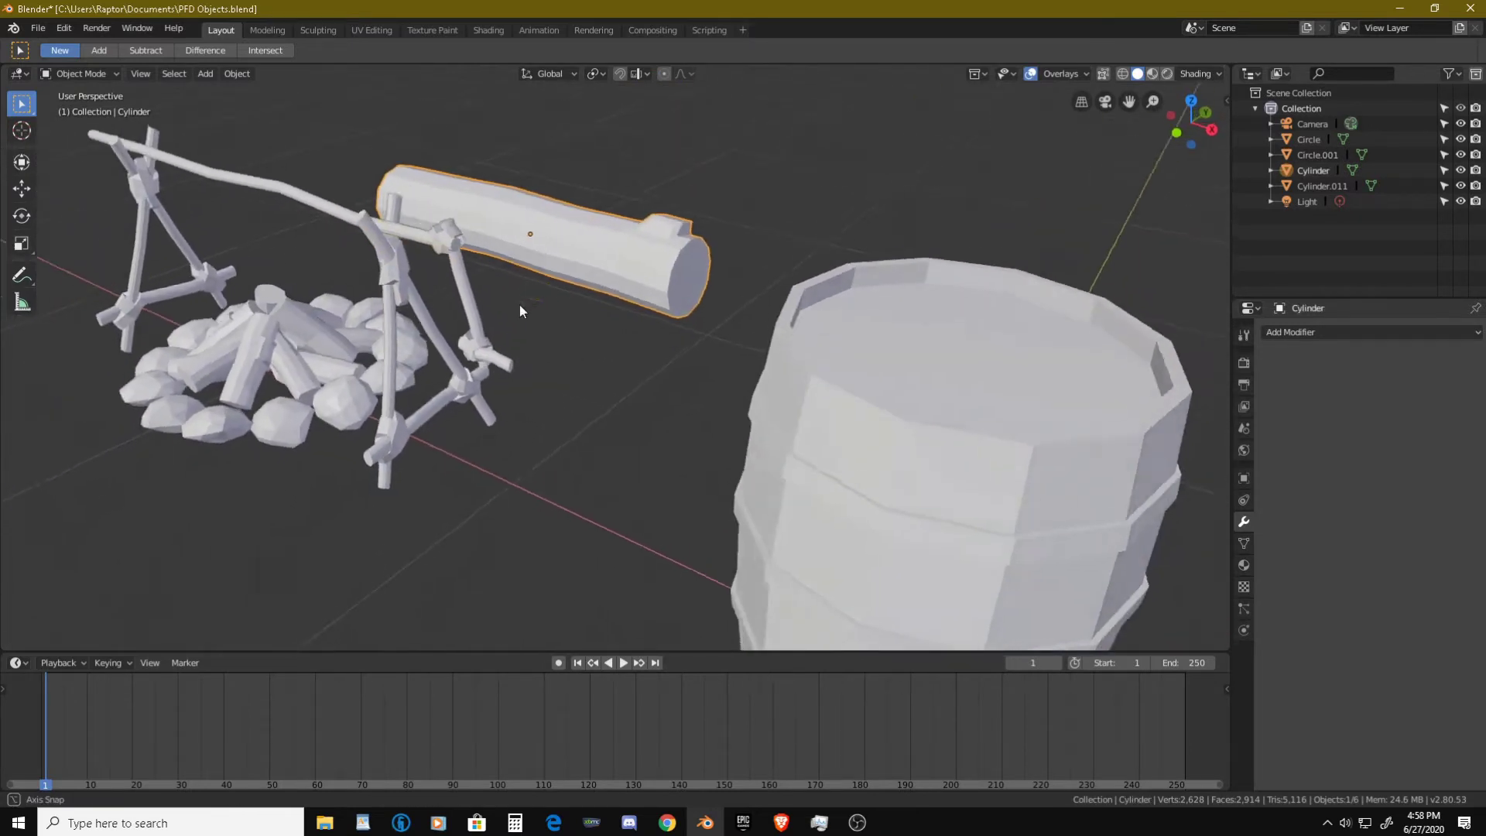
{"action": "scroll", "coordinate": [575, 262], "scroll_direction": "up", "scroll_amount": 3}
{"action": "middle_click_drag", "start_coordinate": [575, 263], "coordinate": [601, 302]}
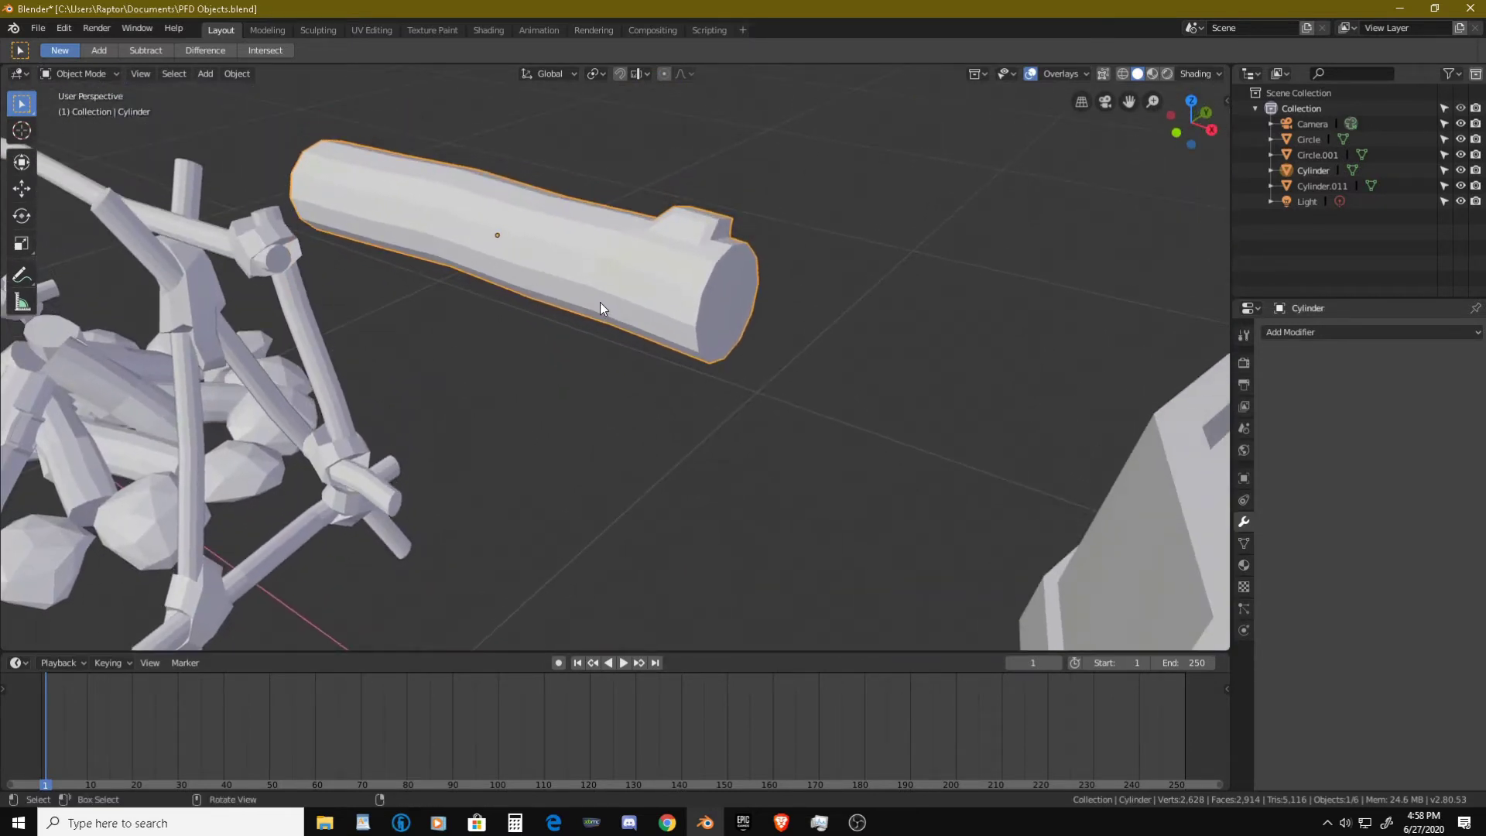
{"action": "key", "text": "Tab"}
{"action": "key", "text": "a"}
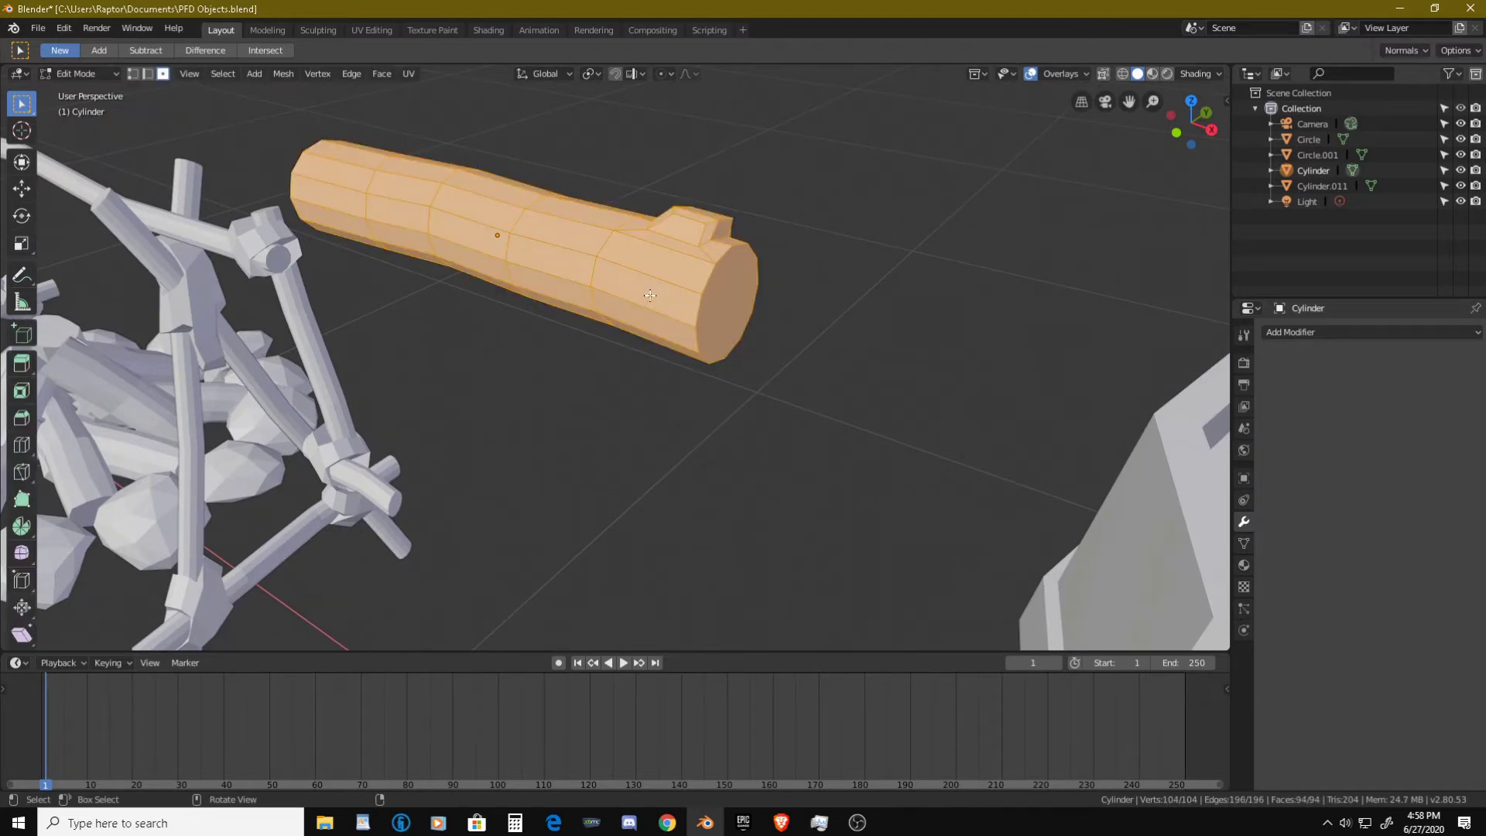
- Deselect the log's two end caps and the three cut faces at the end of its branch stub
{"action": "middle_click_drag", "start_coordinate": [723, 304], "coordinate": [380, 431]}
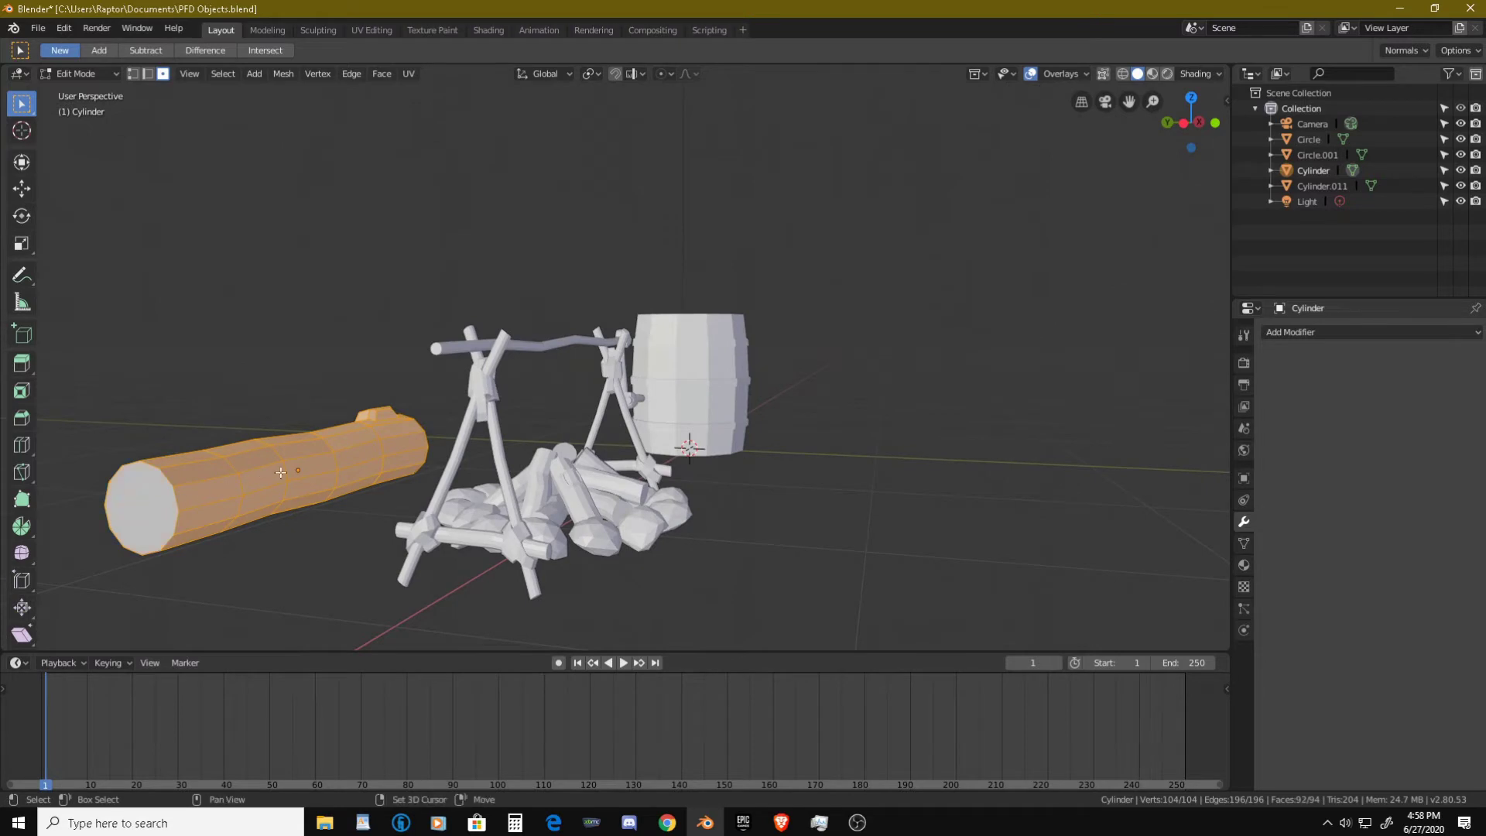
{"action": "middle_click_drag", "start_coordinate": [139, 505], "coordinate": [516, 397]}
{"action": "scroll", "coordinate": [516, 397], "scroll_direction": "up", "scroll_amount": 2}
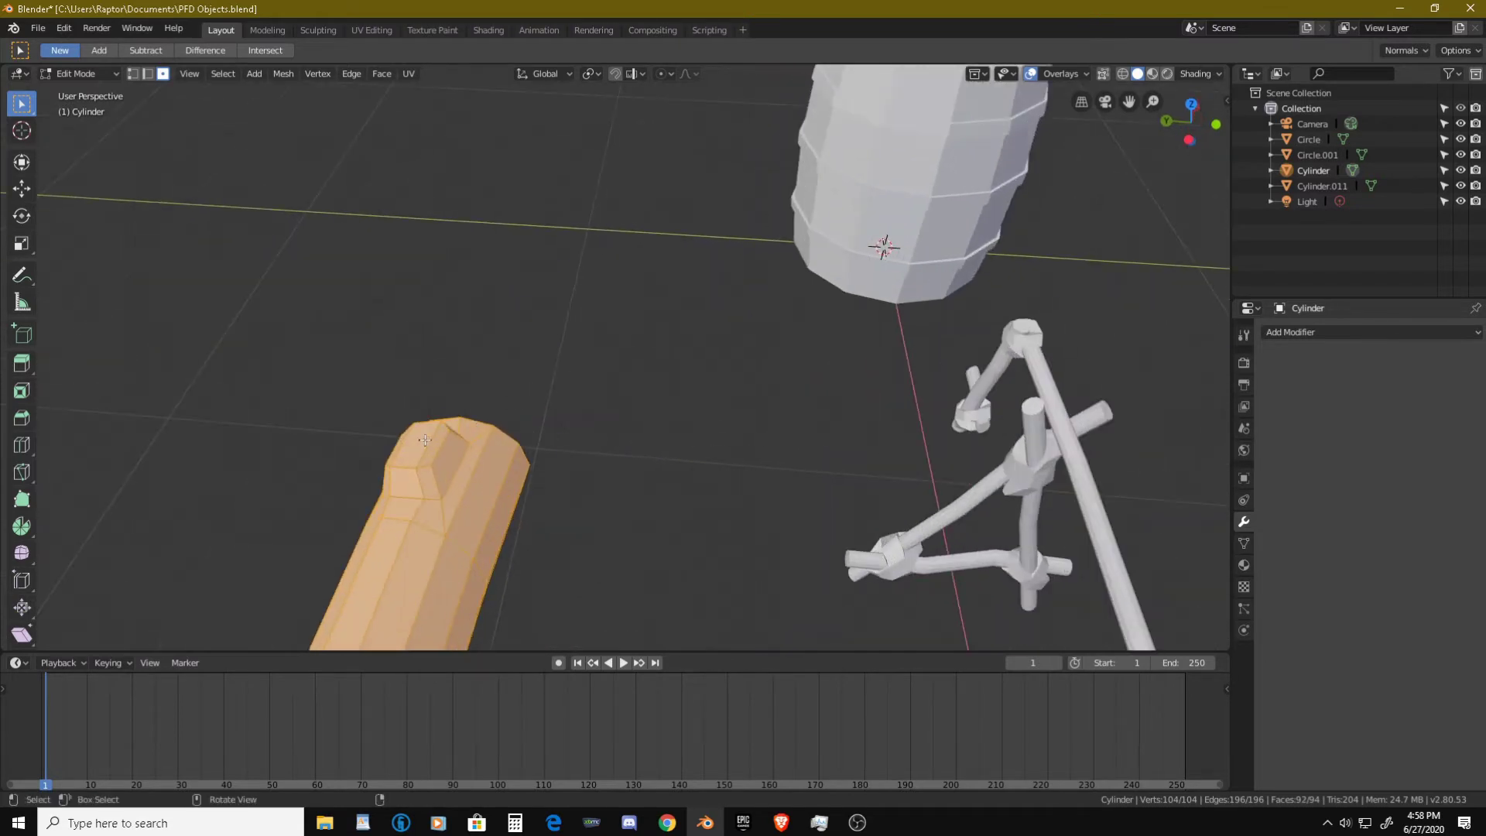
{"action": "middle_click_drag", "start_coordinate": [414, 445], "coordinate": [691, 298], "text": "shift"}
{"action": "scroll", "coordinate": [691, 297], "scroll_direction": "up", "scroll_amount": 2}
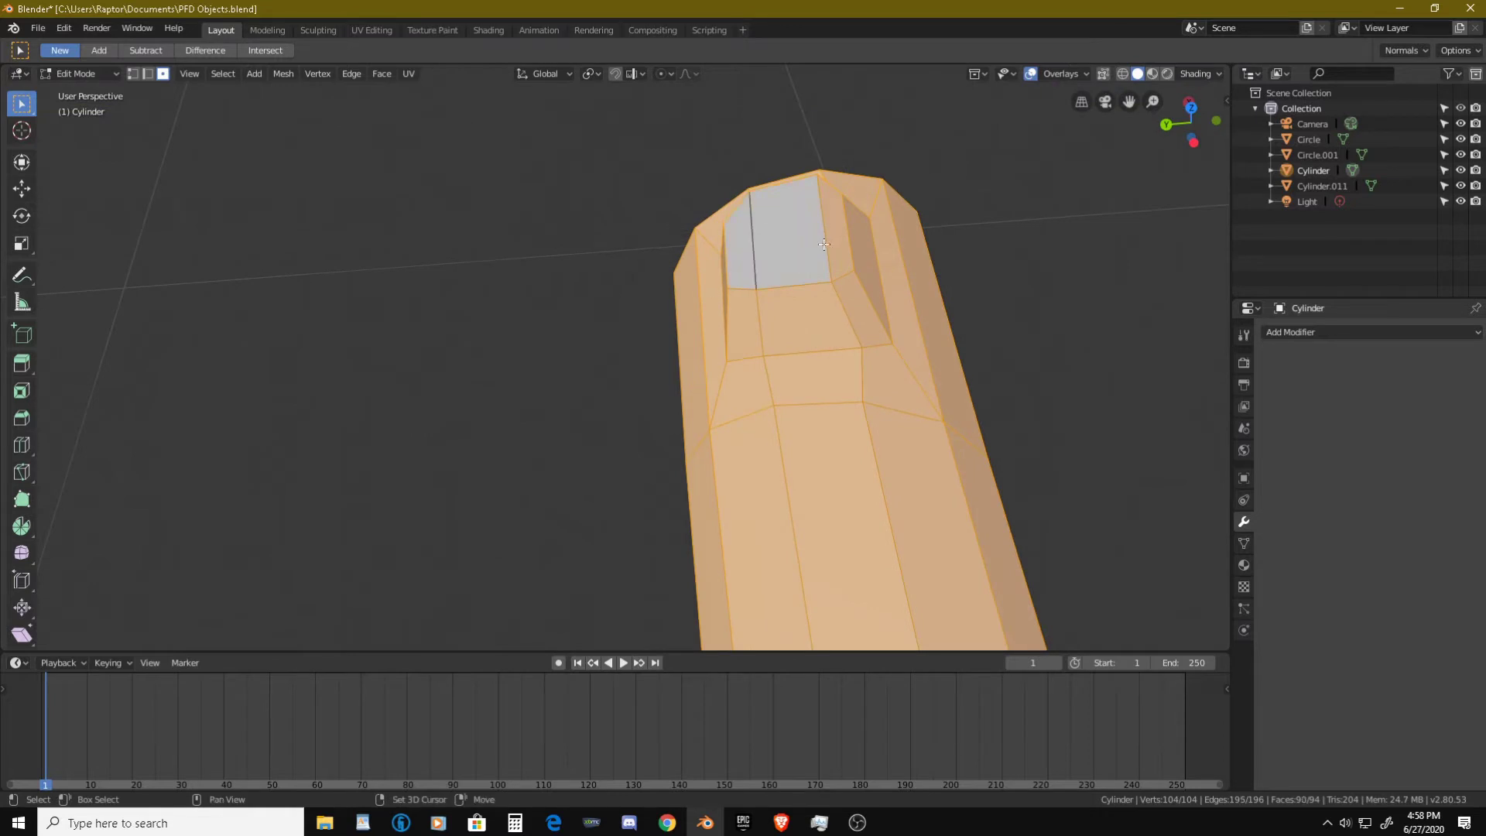
{"action": "scroll", "coordinate": [841, 232], "scroll_direction": "down", "scroll_amount": 3}
{"action": "left_click", "coordinate": [674, 283], "text": "shift"}
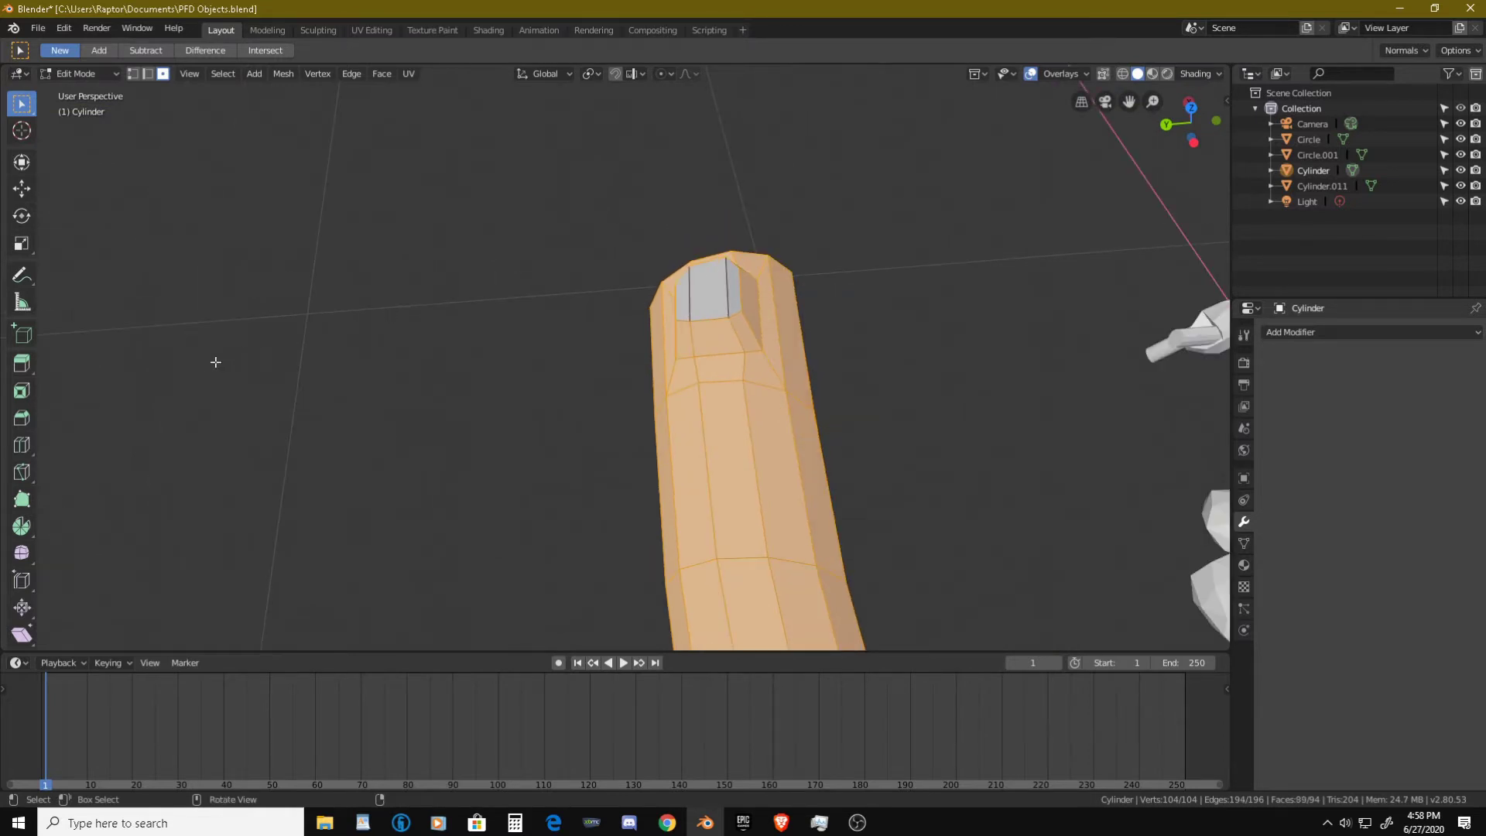
- Apply Smooth Faces shading to the selected log faces, clear the selection and return to Object Mode
{"action": "left_click", "coordinate": [198, 81]}
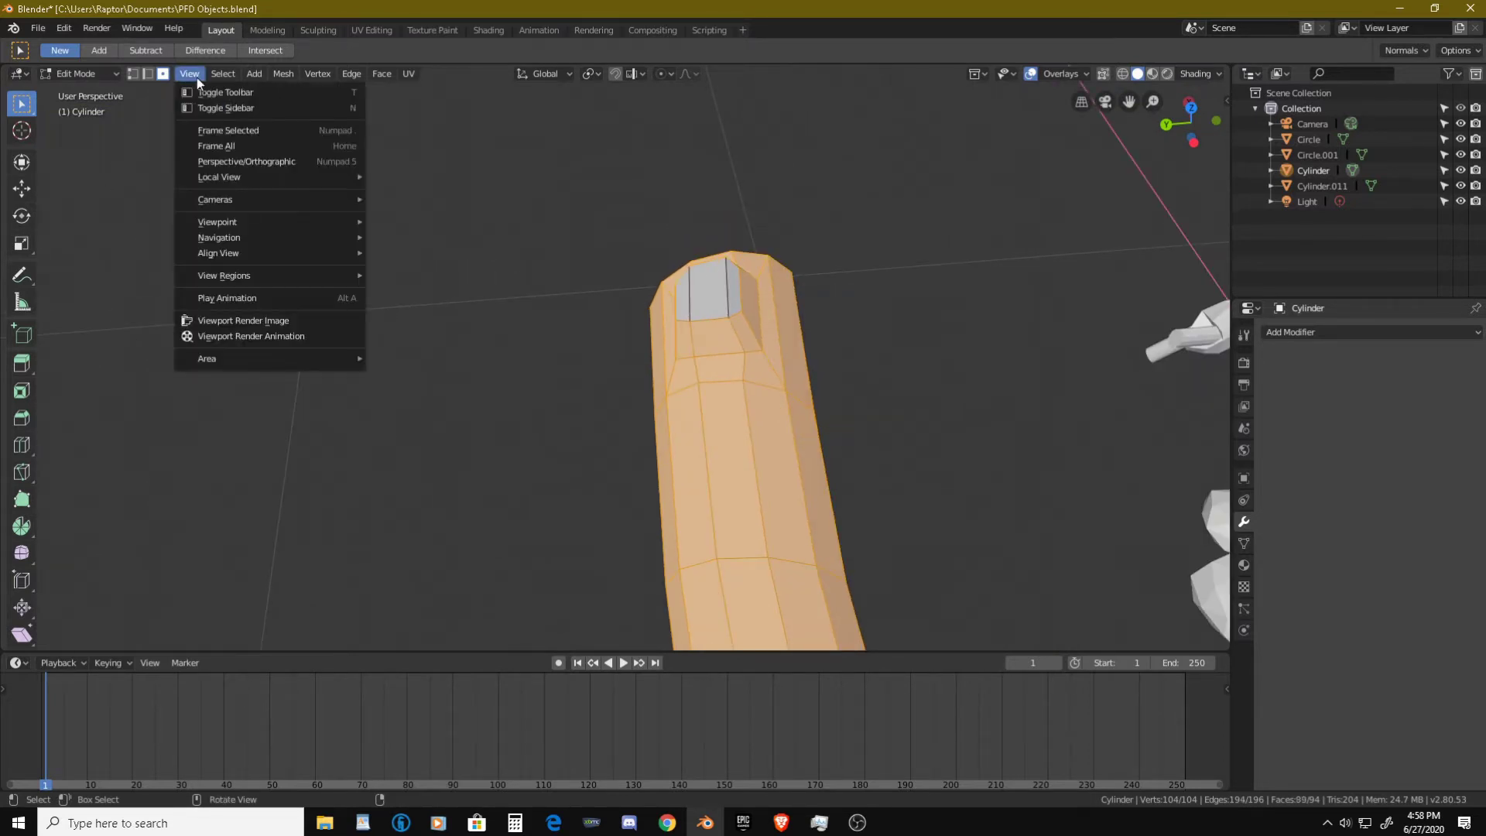
{"action": "mouse_move", "coordinate": [277, 73]}
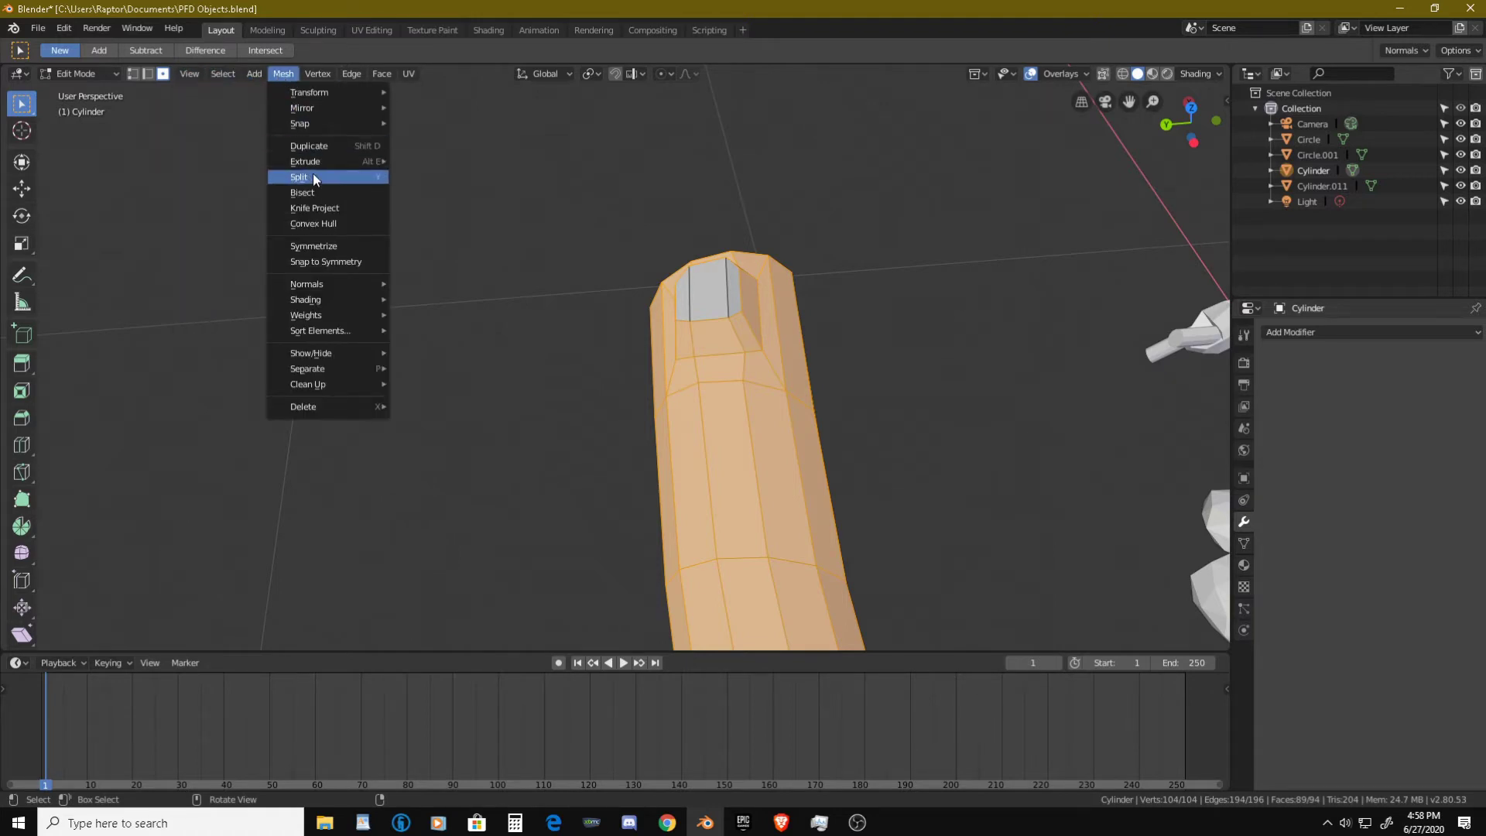
{"action": "mouse_move", "coordinate": [359, 300]}
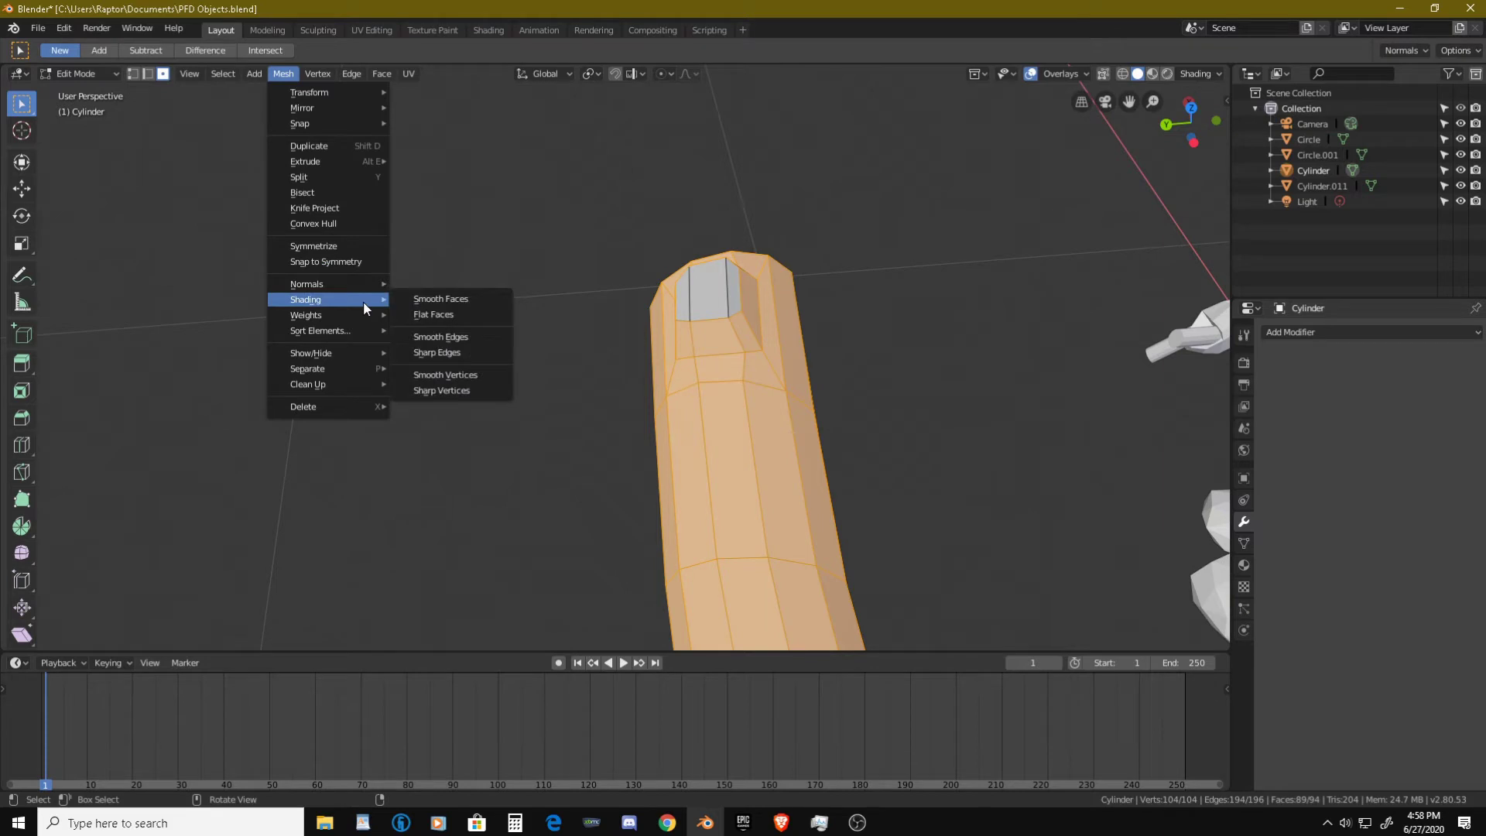
{"action": "left_click", "coordinate": [426, 300]}
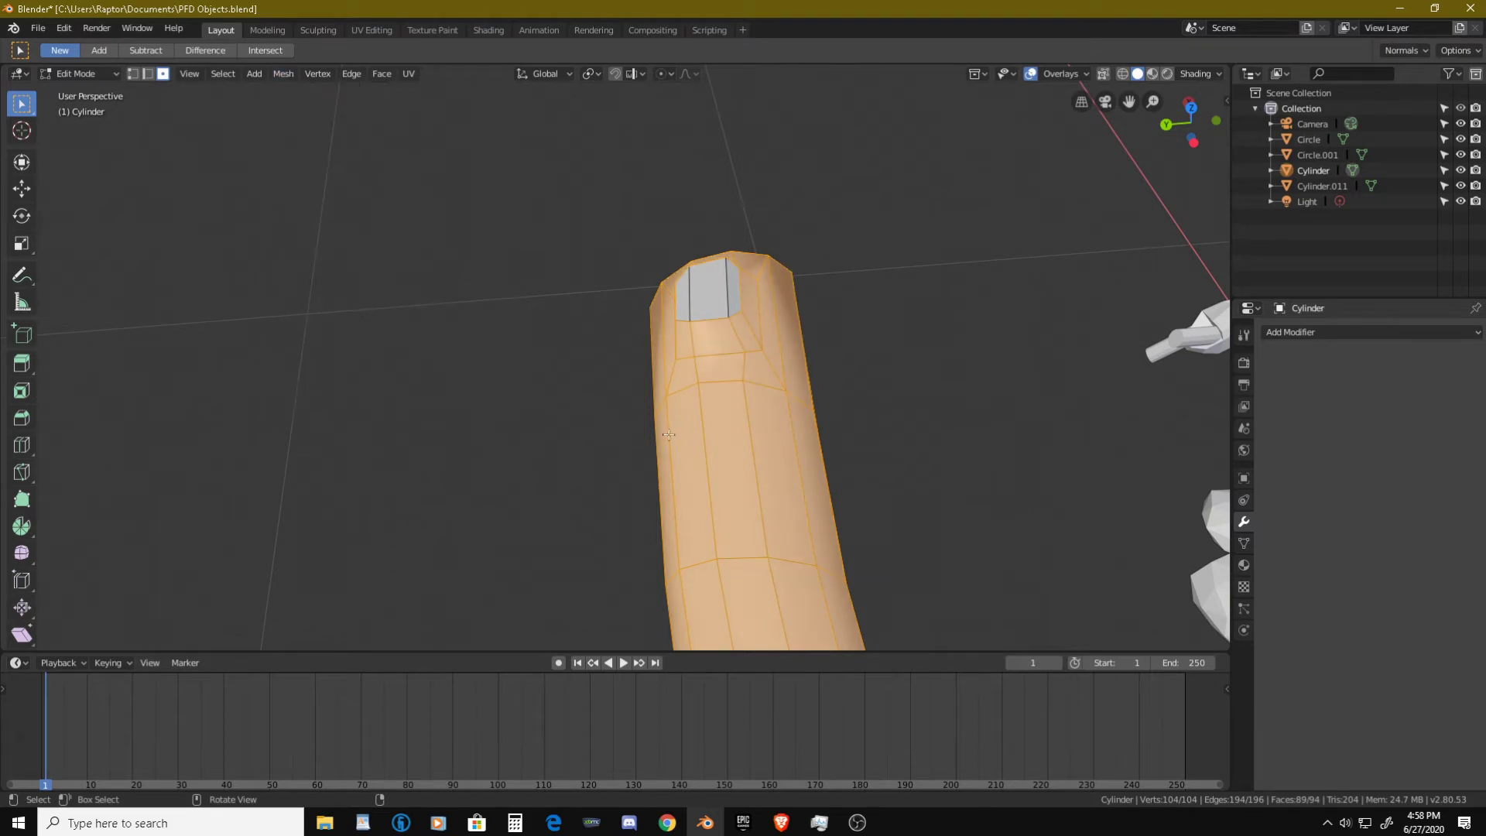
{"action": "key", "text": "alt+a"}
{"action": "middle_click_drag", "start_coordinate": [671, 430], "coordinate": [615, 356]}
{"action": "key", "text": "Tab"}
- Select the barrel, enter Edit Mode and select all of its faces
{"action": "scroll", "coordinate": [727, 397], "scroll_direction": "down", "scroll_amount": 8}
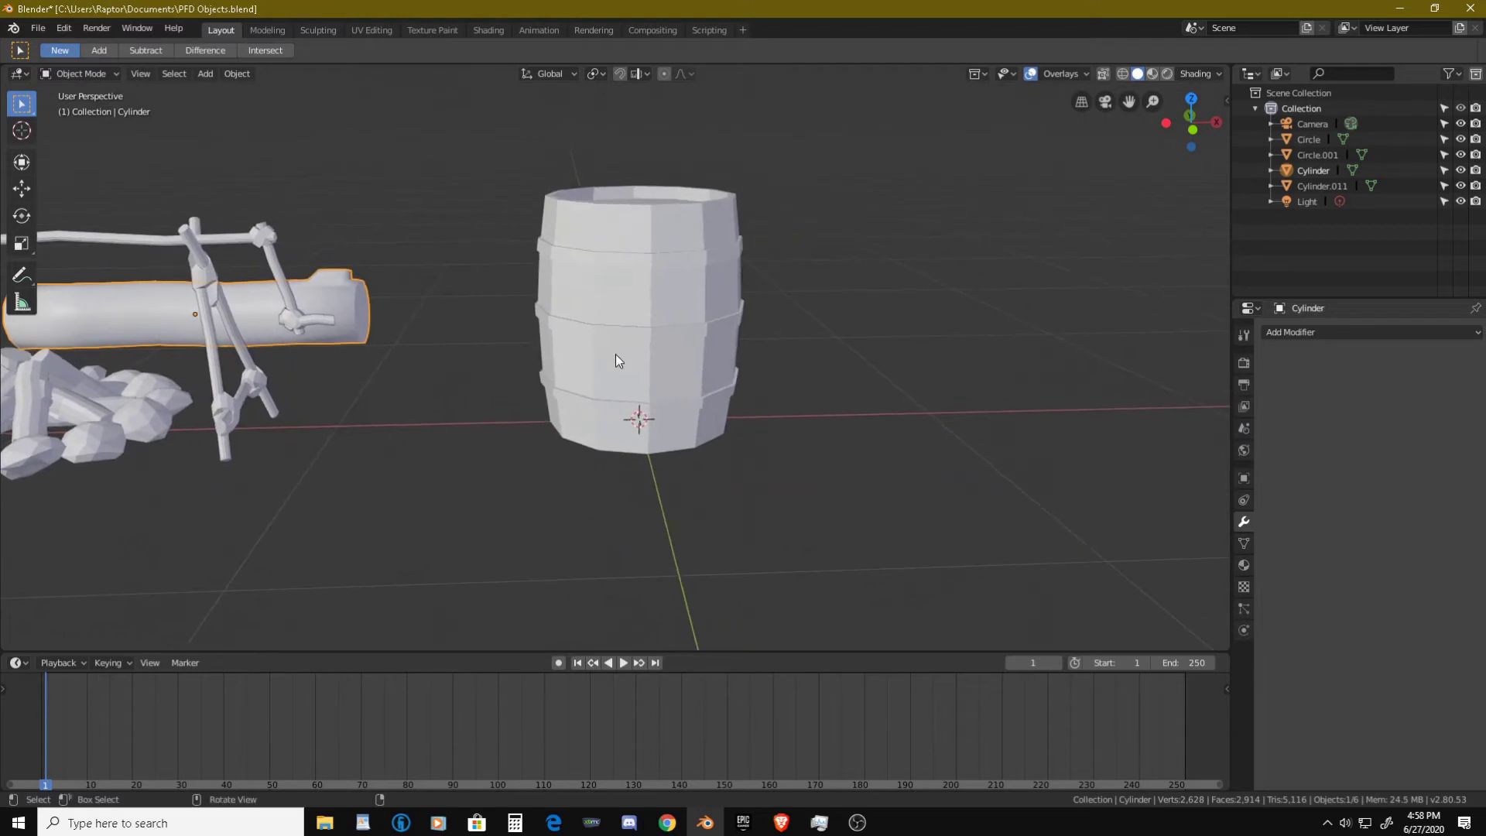
{"action": "key", "text": "Tab"}
{"action": "key", "text": "Tab"}
{"action": "left_click", "coordinate": [676, 293]}
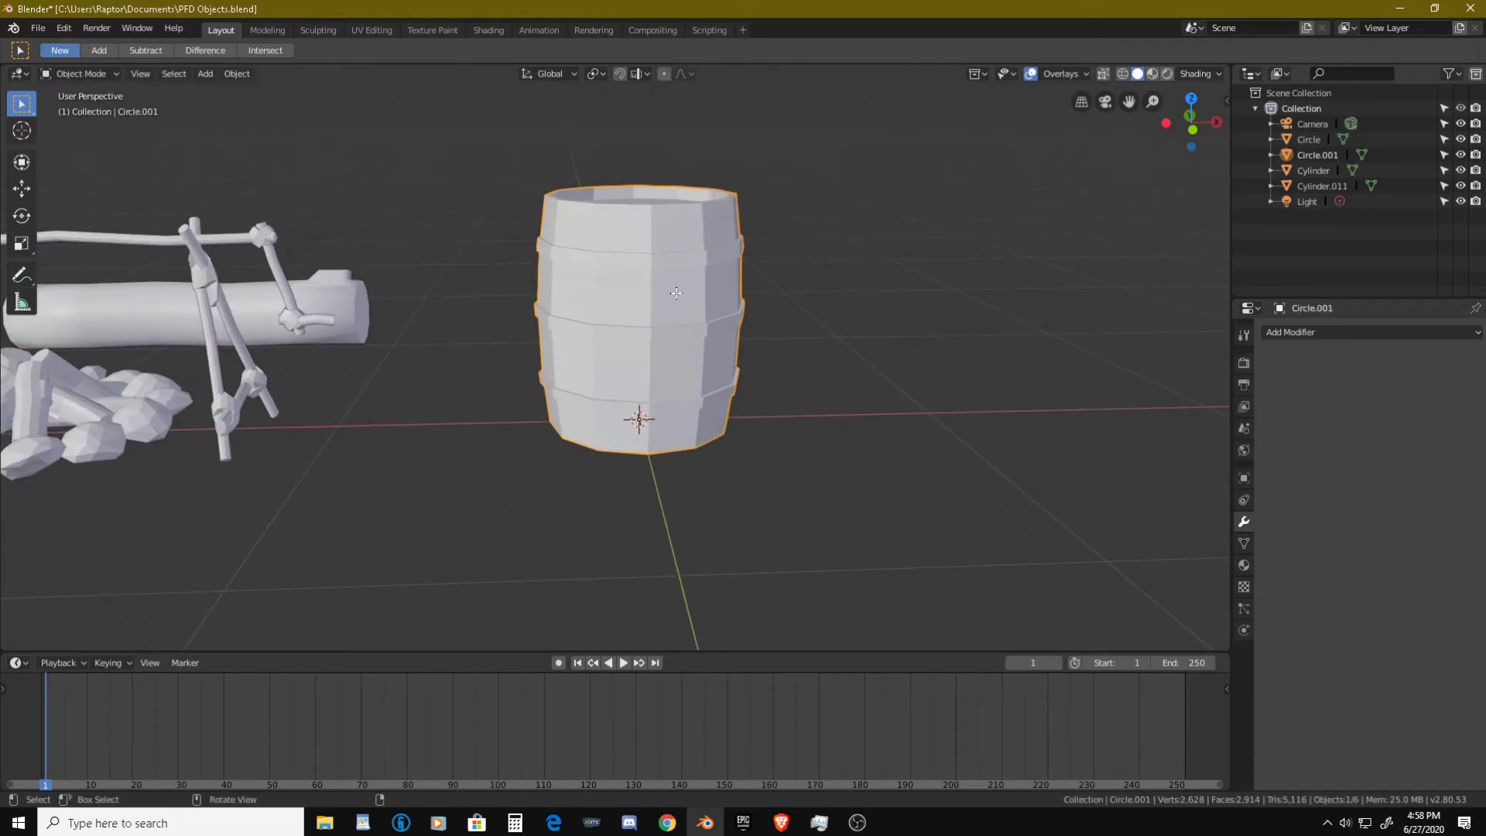
{"action": "key", "text": "Tab"}
{"action": "scroll", "coordinate": [682, 286], "scroll_direction": "up", "scroll_amount": 3}
{"action": "key", "text": "a"}
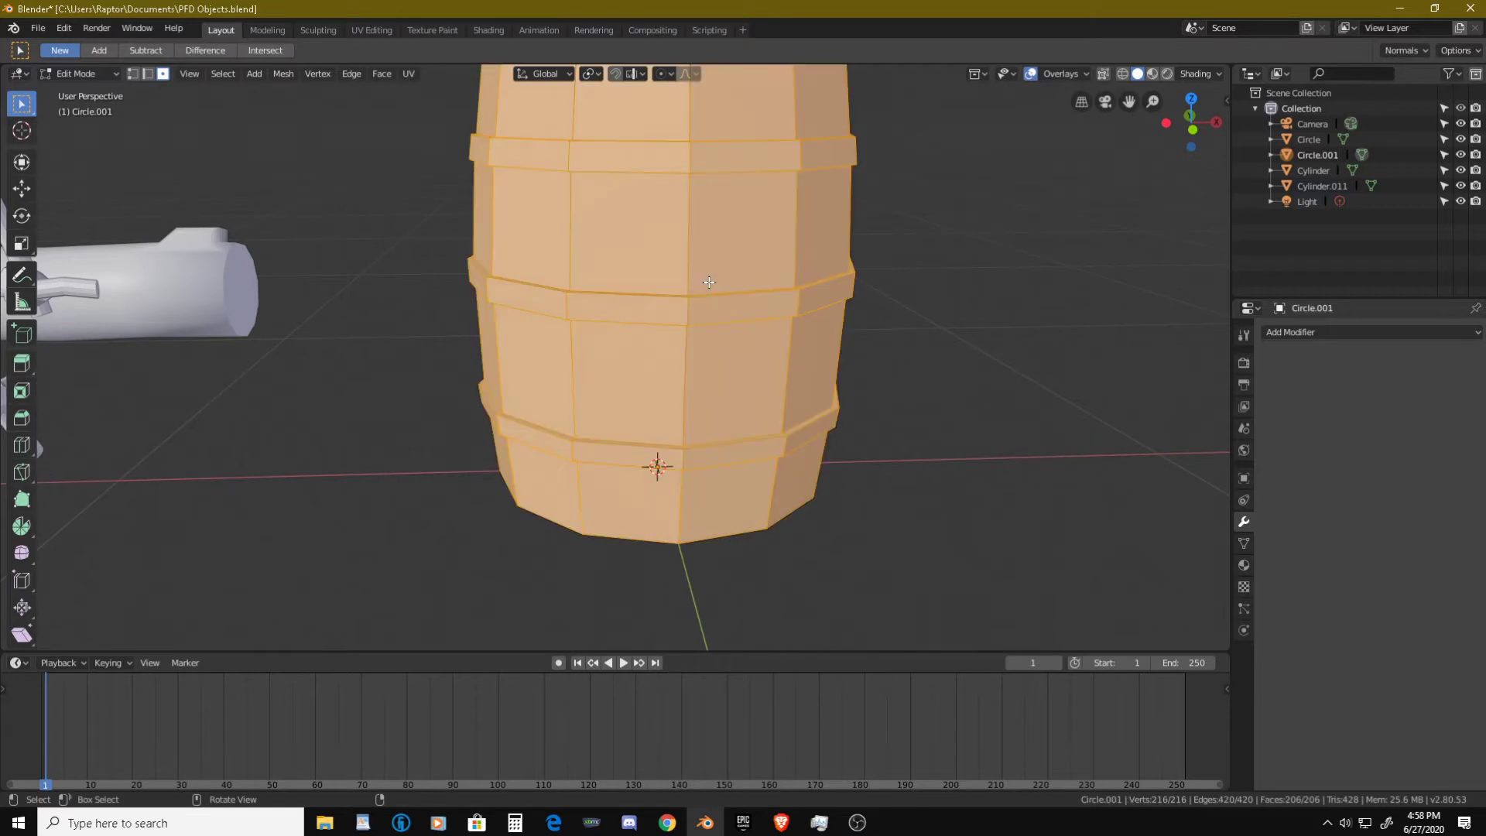
- Deselect the flat recessed faces at both ends of the barrel
{"action": "middle_click_drag", "start_coordinate": [719, 271], "coordinate": [684, 338]}
{"action": "left_click", "coordinate": [495, 507], "text": "shift"}
{"action": "middle_click_drag", "start_coordinate": [496, 506], "coordinate": [514, 373]}
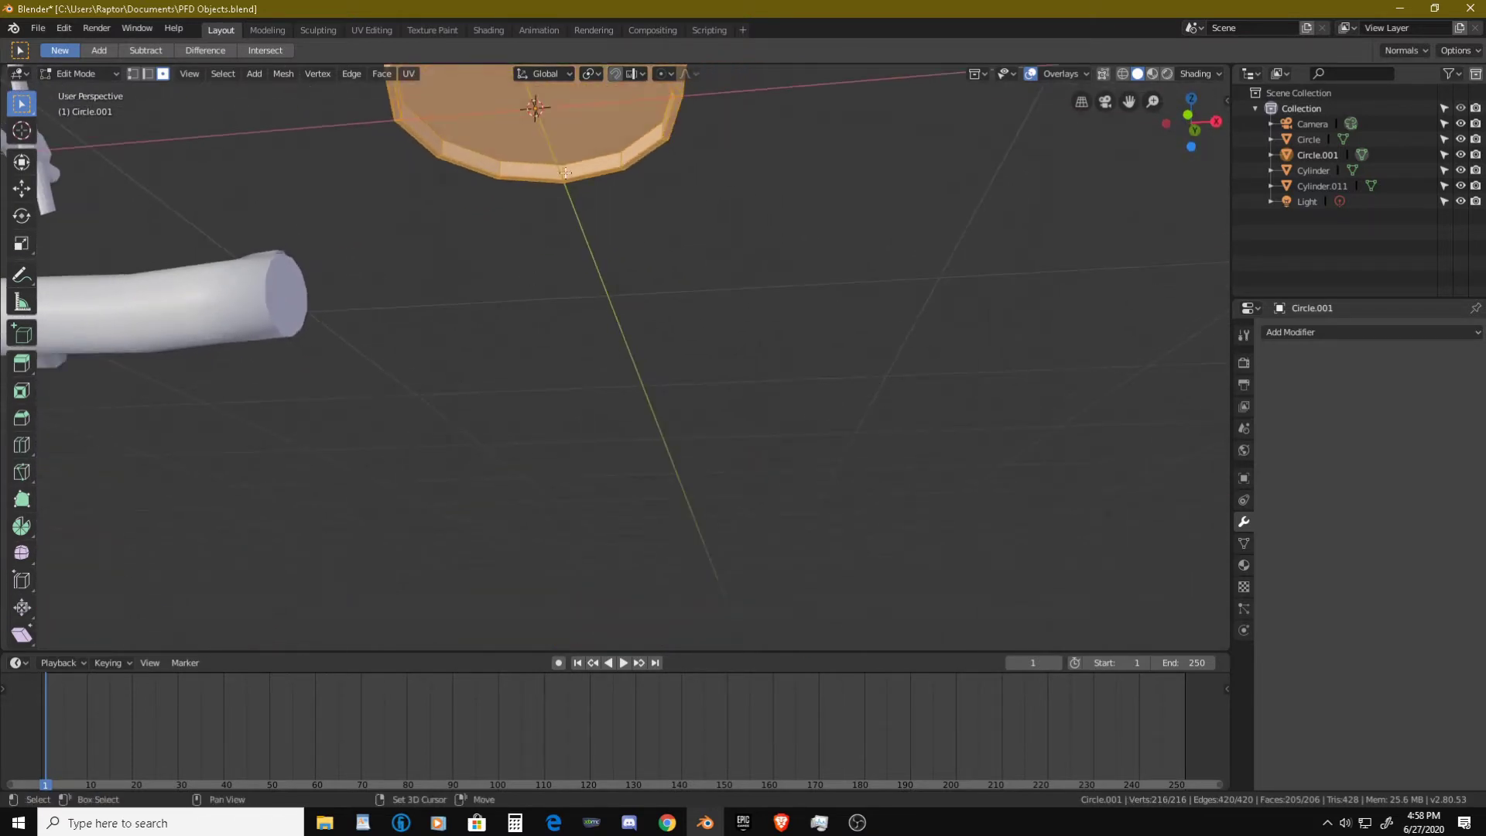
{"action": "left_click", "coordinate": [593, 127], "text": "shift"}
{"action": "middle_click_drag", "start_coordinate": [592, 126], "coordinate": [620, 307]}
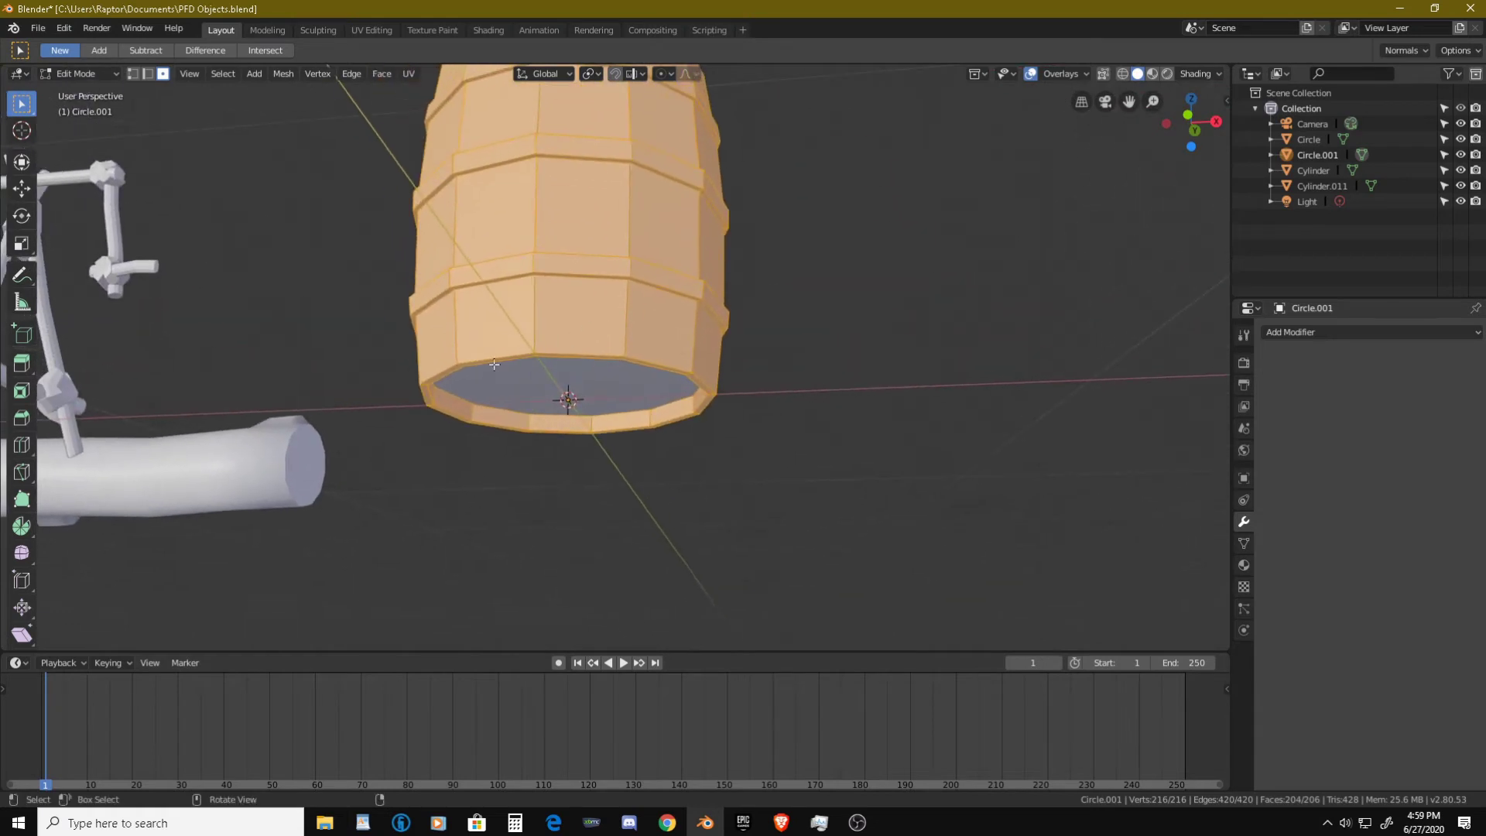
- Deselect the face loops forming the bottom and top rims of the barrel
{"action": "middle_click_drag", "start_coordinate": [494, 364], "coordinate": [512, 298]}
{"action": "scroll", "coordinate": [512, 298], "scroll_direction": "up", "scroll_amount": 4}
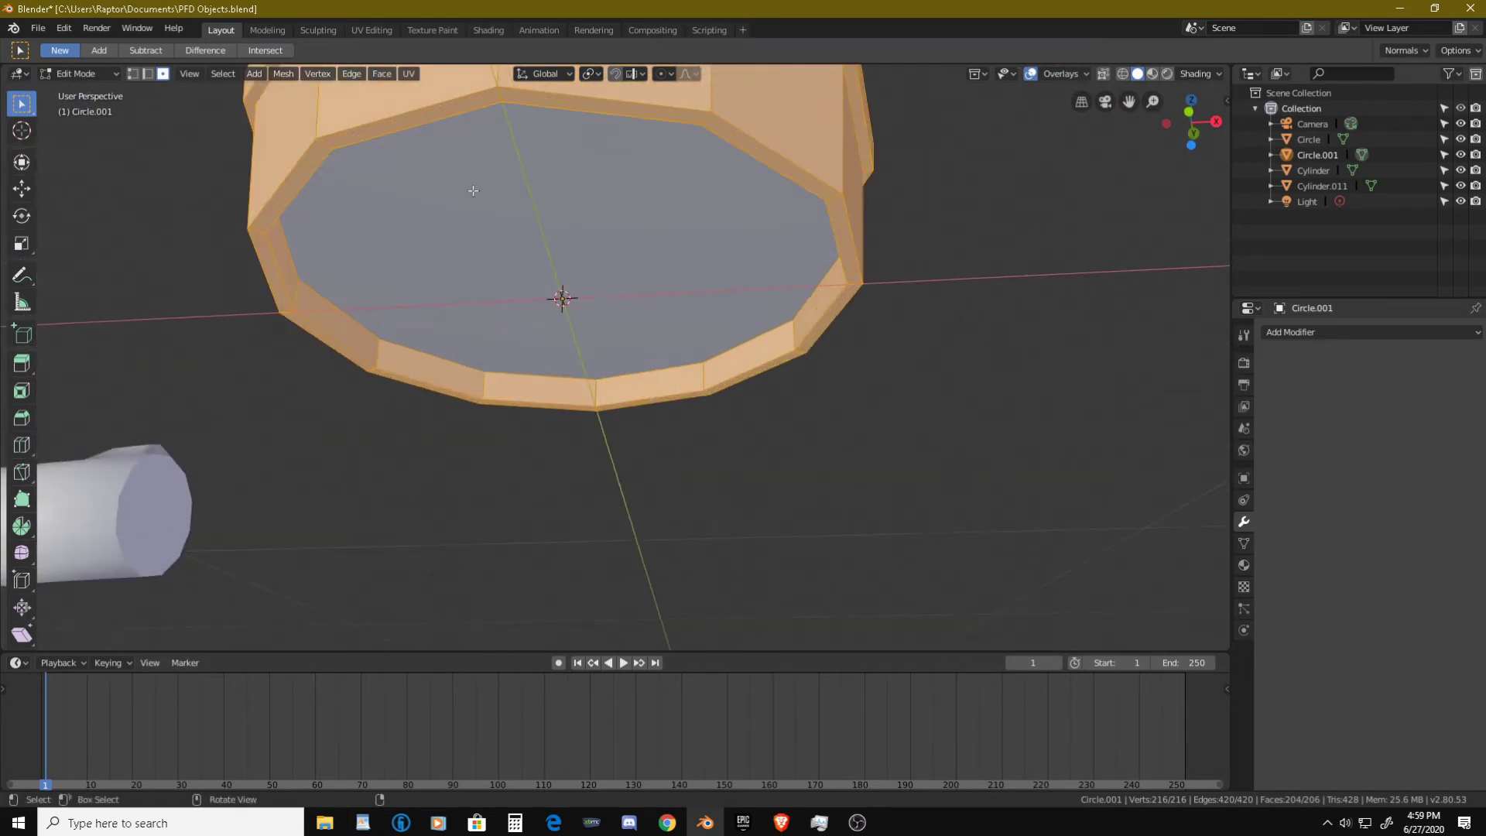
{"action": "left_click", "coordinate": [492, 97], "text": "alt"}
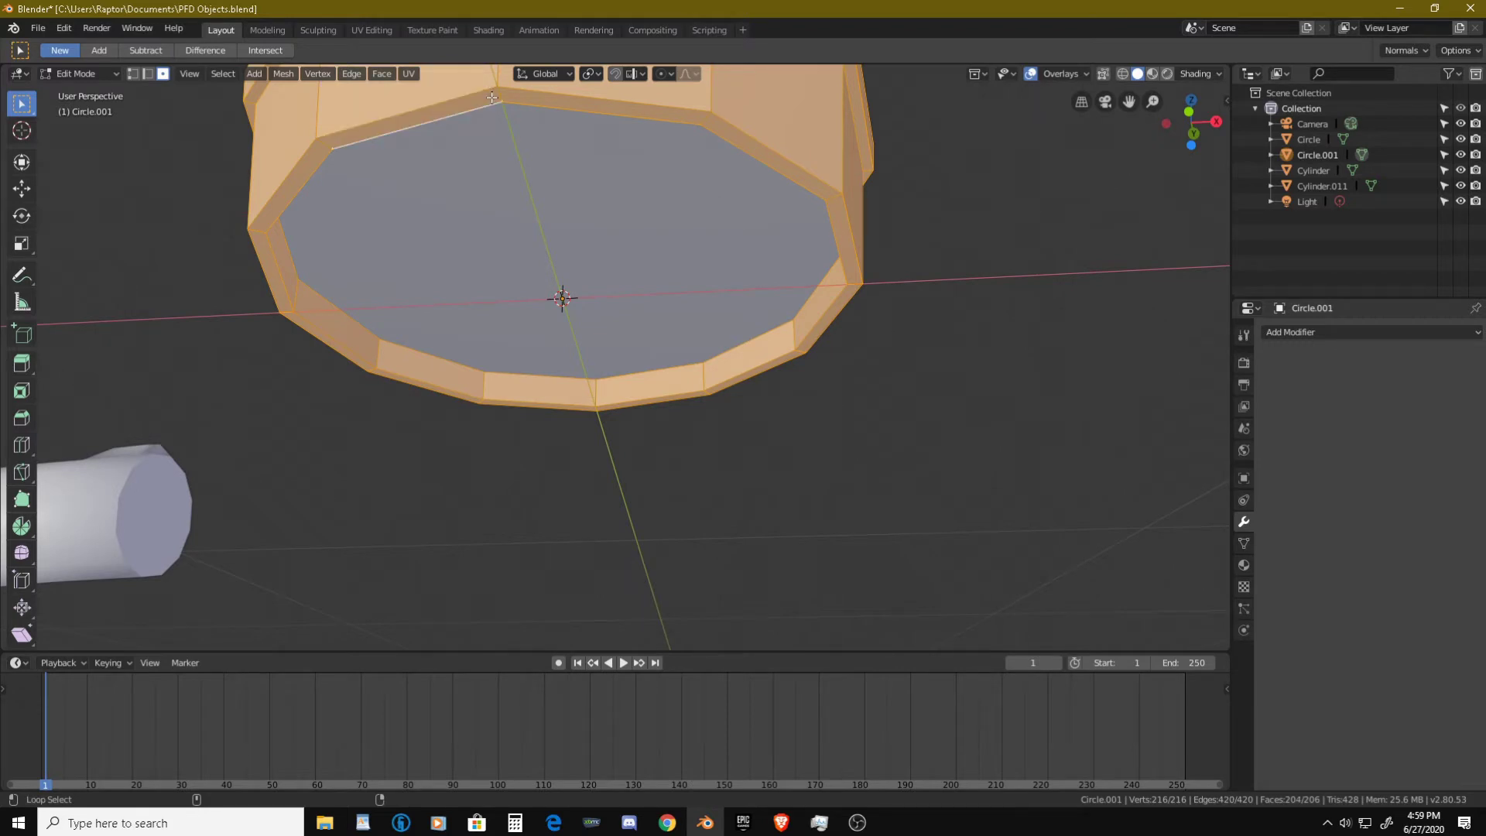
{"action": "left_click", "coordinate": [491, 98], "text": "alt+shift"}
{"action": "middle_click_drag", "start_coordinate": [491, 97], "coordinate": [473, 432], "text": "alt"}
{"action": "scroll", "coordinate": [472, 448], "scroll_direction": "up", "scroll_amount": 3}
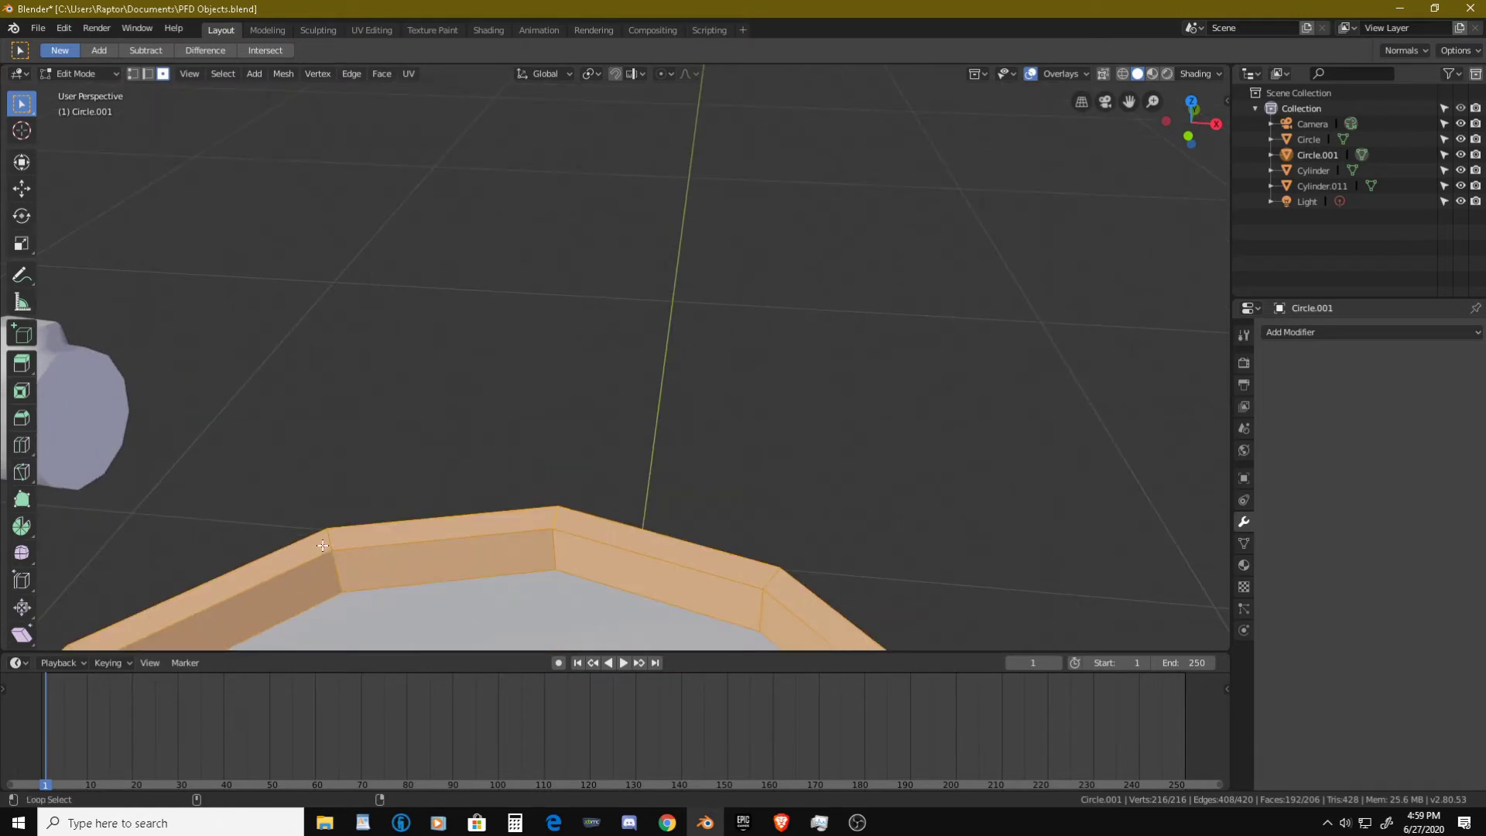
{"action": "scroll", "coordinate": [454, 514], "scroll_direction": "down", "scroll_amount": 6}
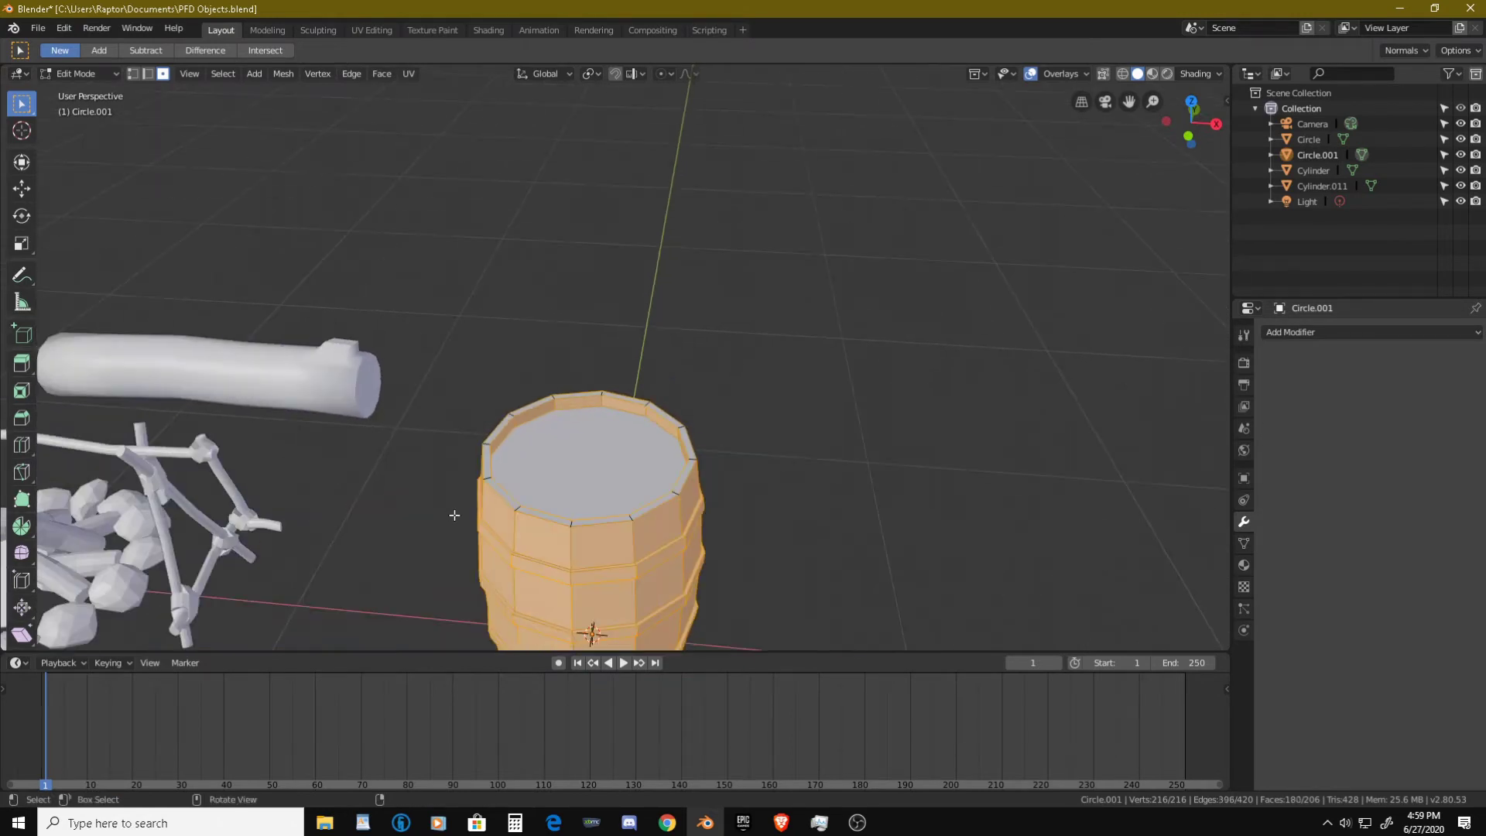
- Apply Smooth Faces shading to the selected barrel faces
{"action": "middle_click_drag", "start_coordinate": [455, 514], "coordinate": [565, 422]}
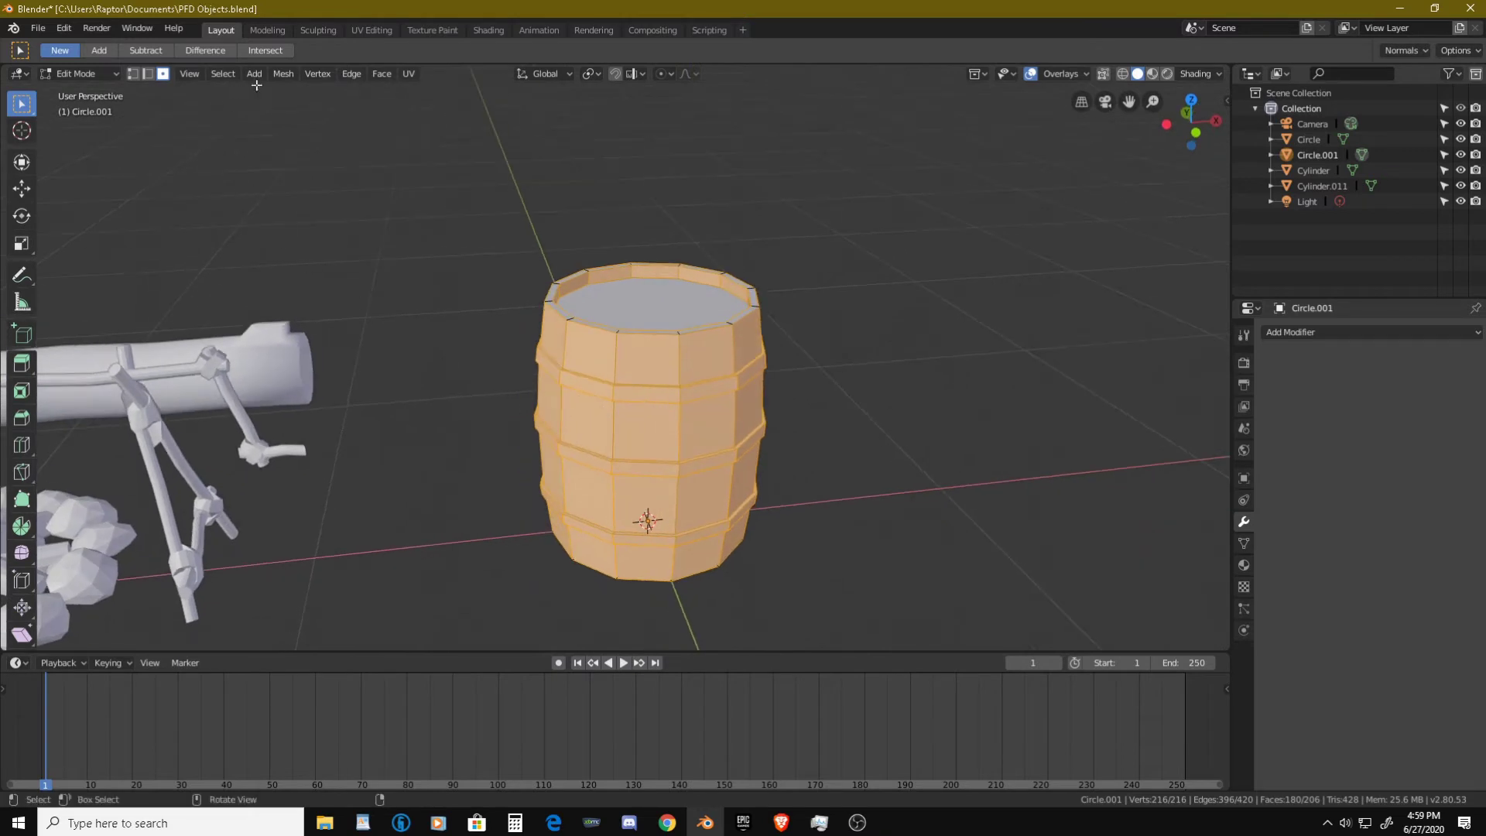
{"action": "left_click", "coordinate": [284, 74]}
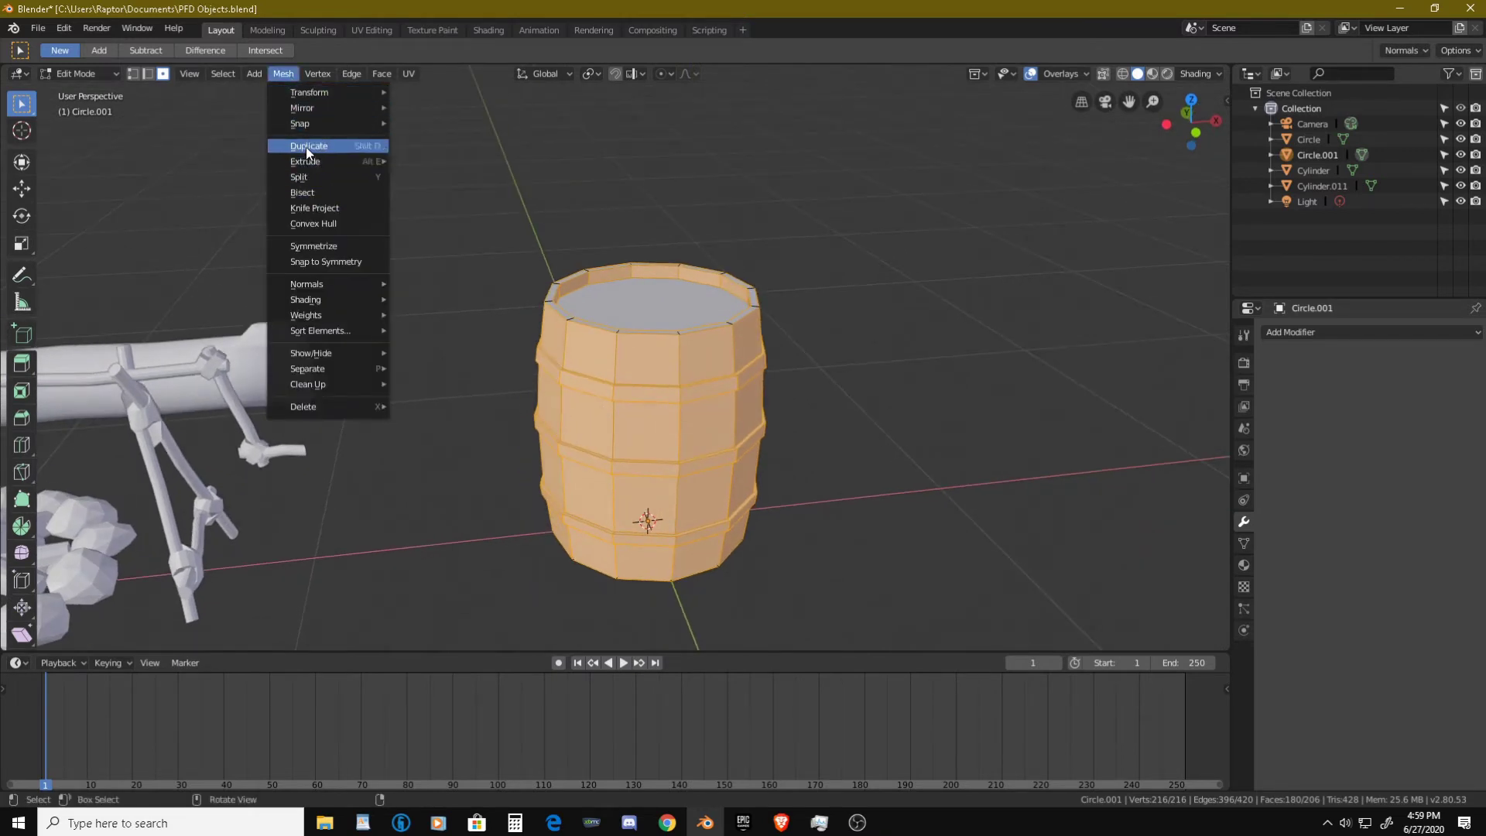
{"action": "mouse_move", "coordinate": [229, 76]}
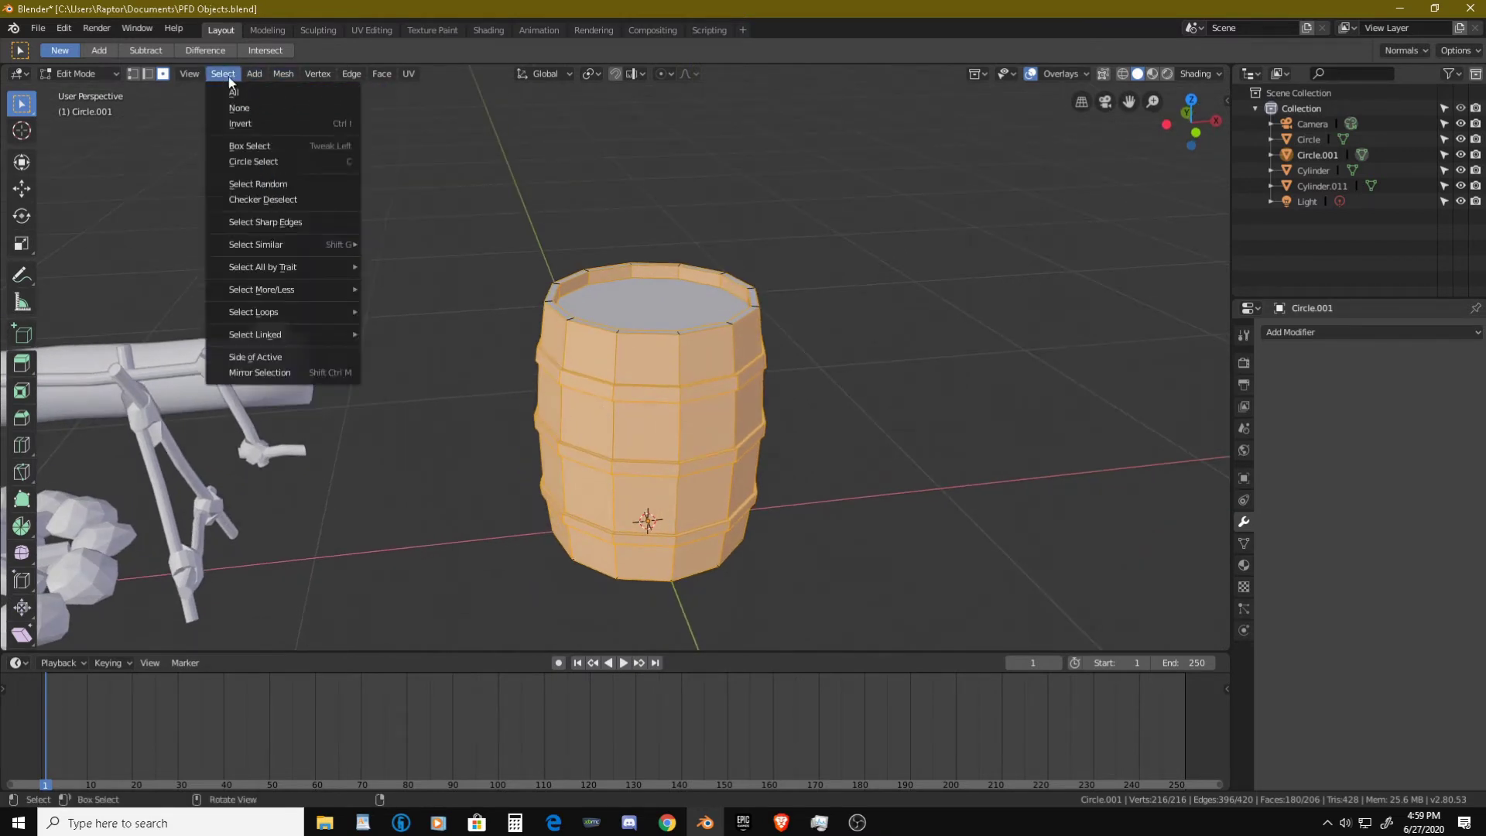
{"action": "mouse_move", "coordinate": [281, 76]}
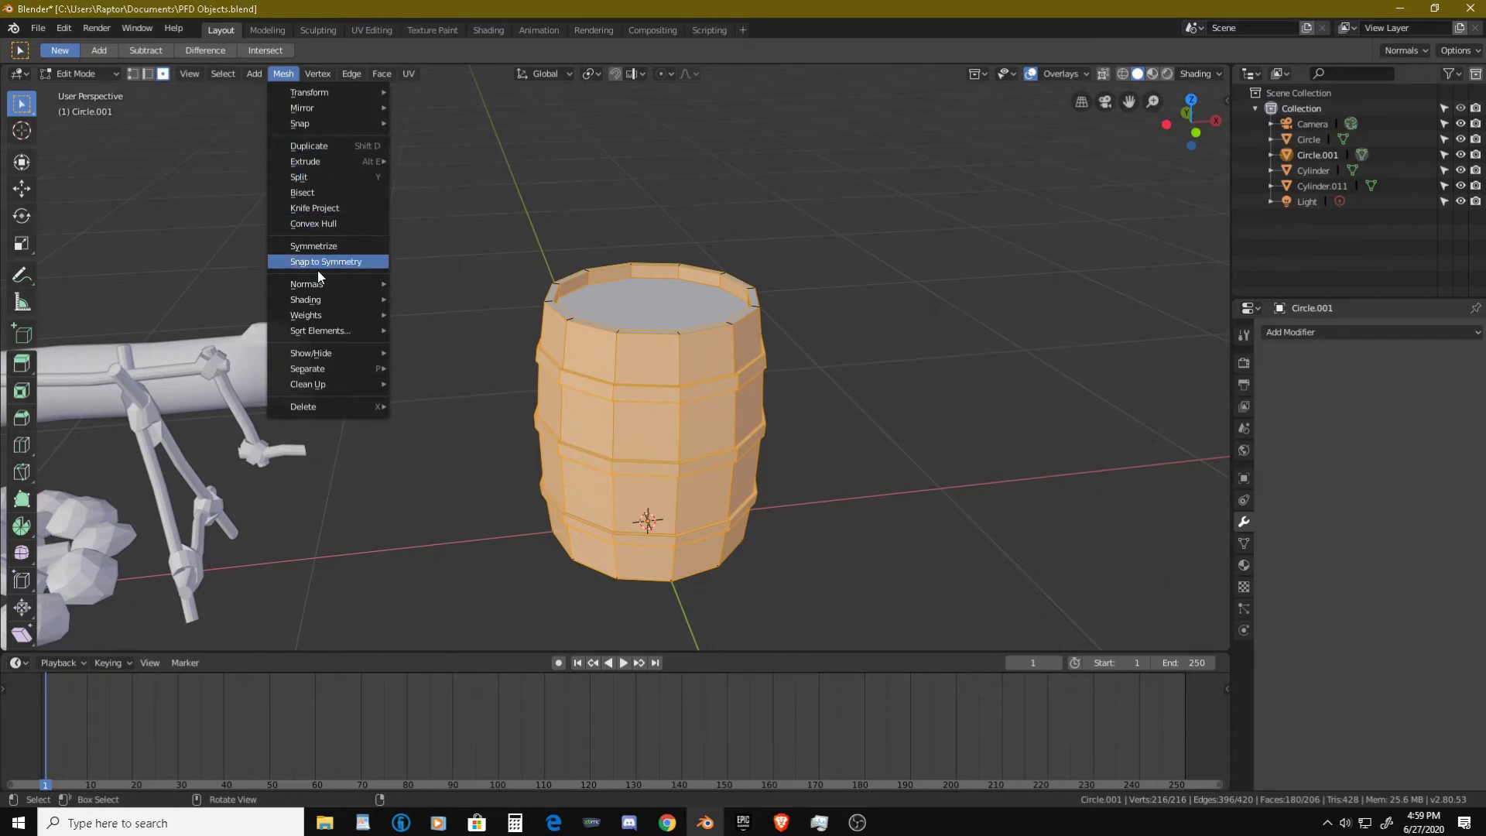
{"action": "mouse_move", "coordinate": [374, 281]}
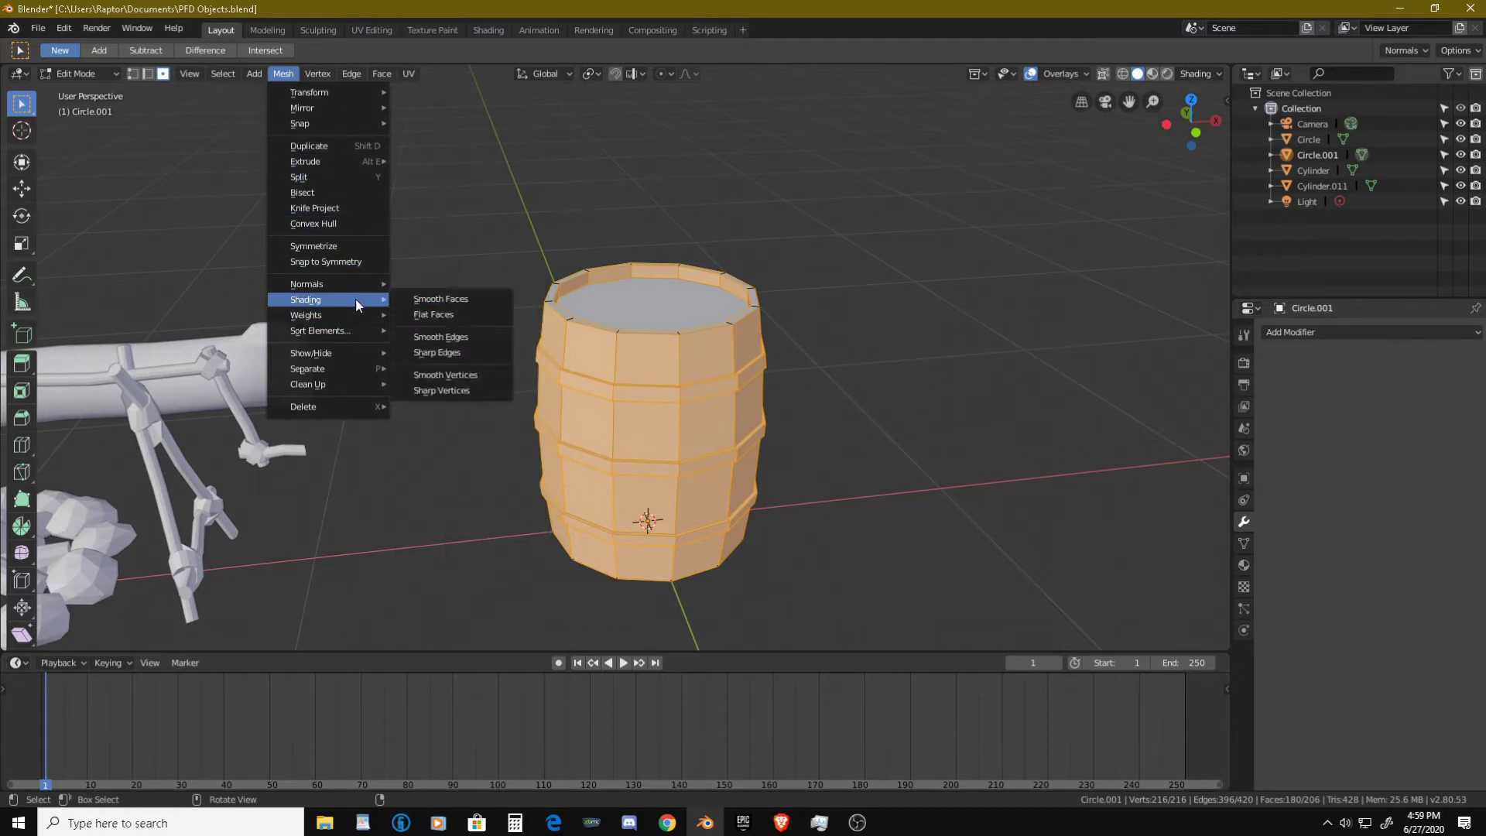
{"action": "left_click", "coordinate": [491, 302]}
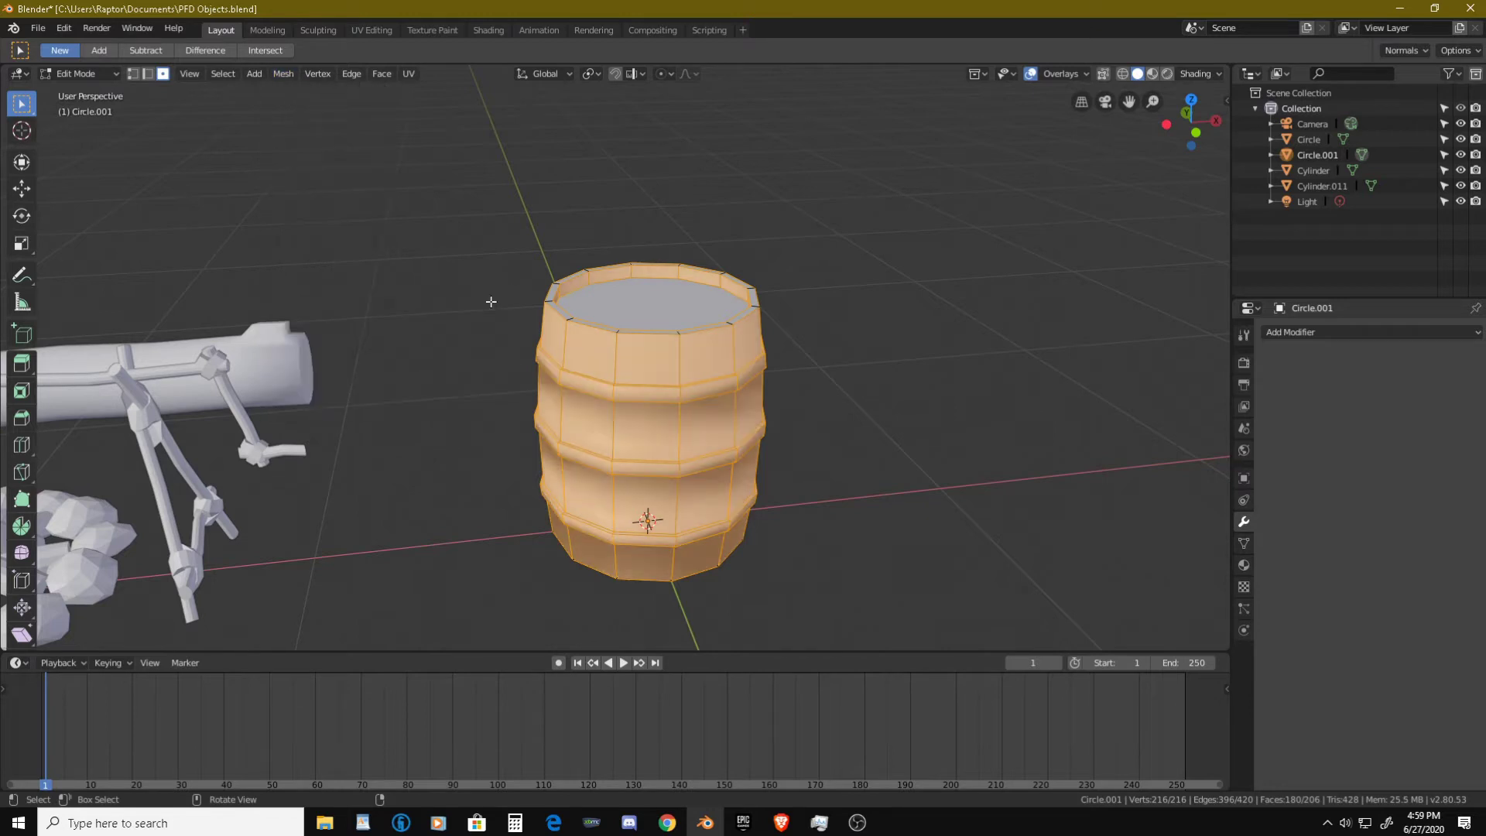
- Clear the selection to inspect the barrel's smooth shading, and restore the previous face selection
{"action": "key", "text": "alt+a"}
{"action": "middle_click_drag", "start_coordinate": [687, 433], "coordinate": [562, 417]}
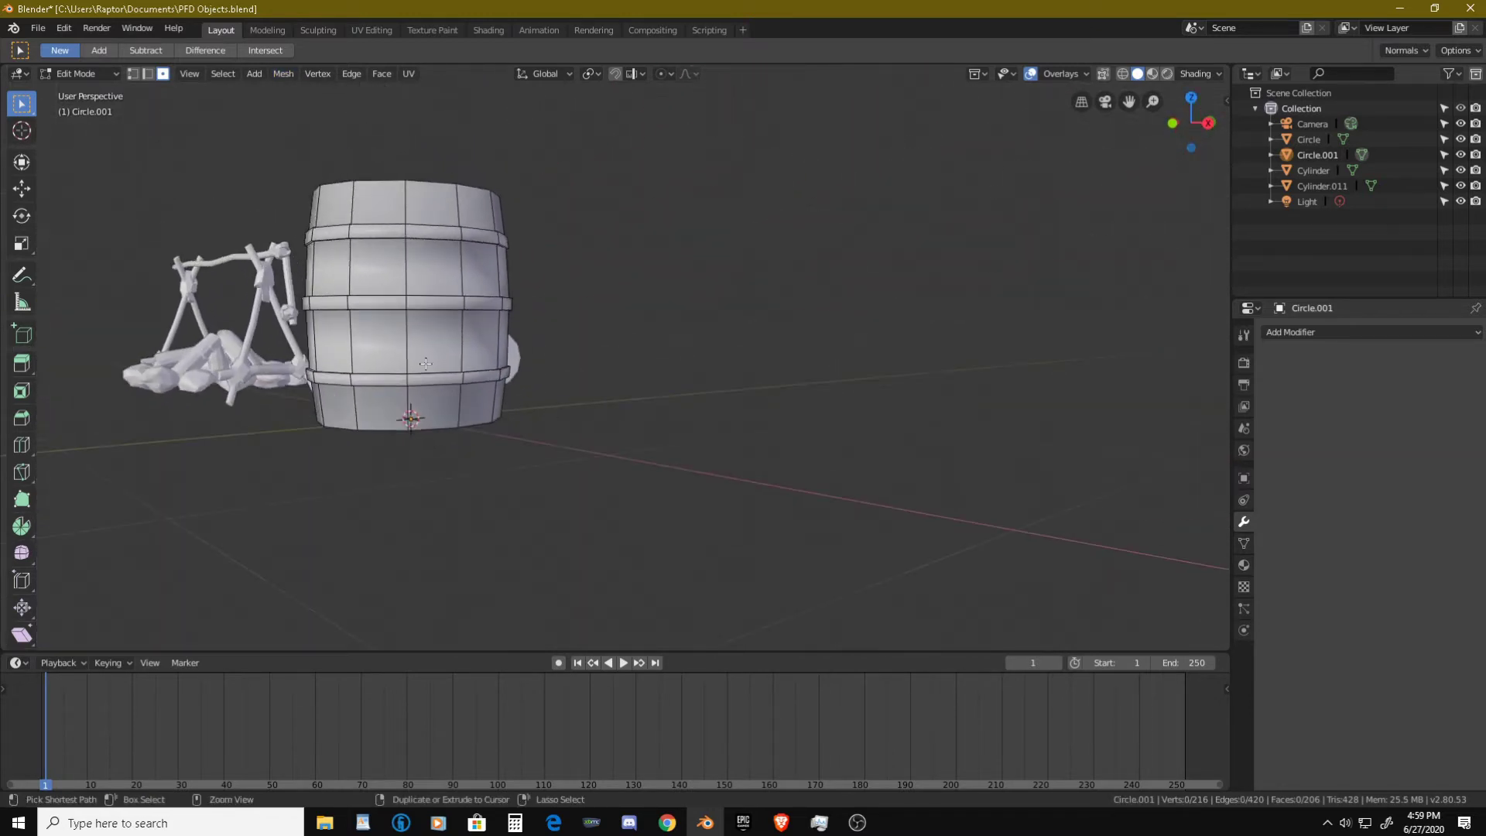
{"action": "key", "text": "a"}
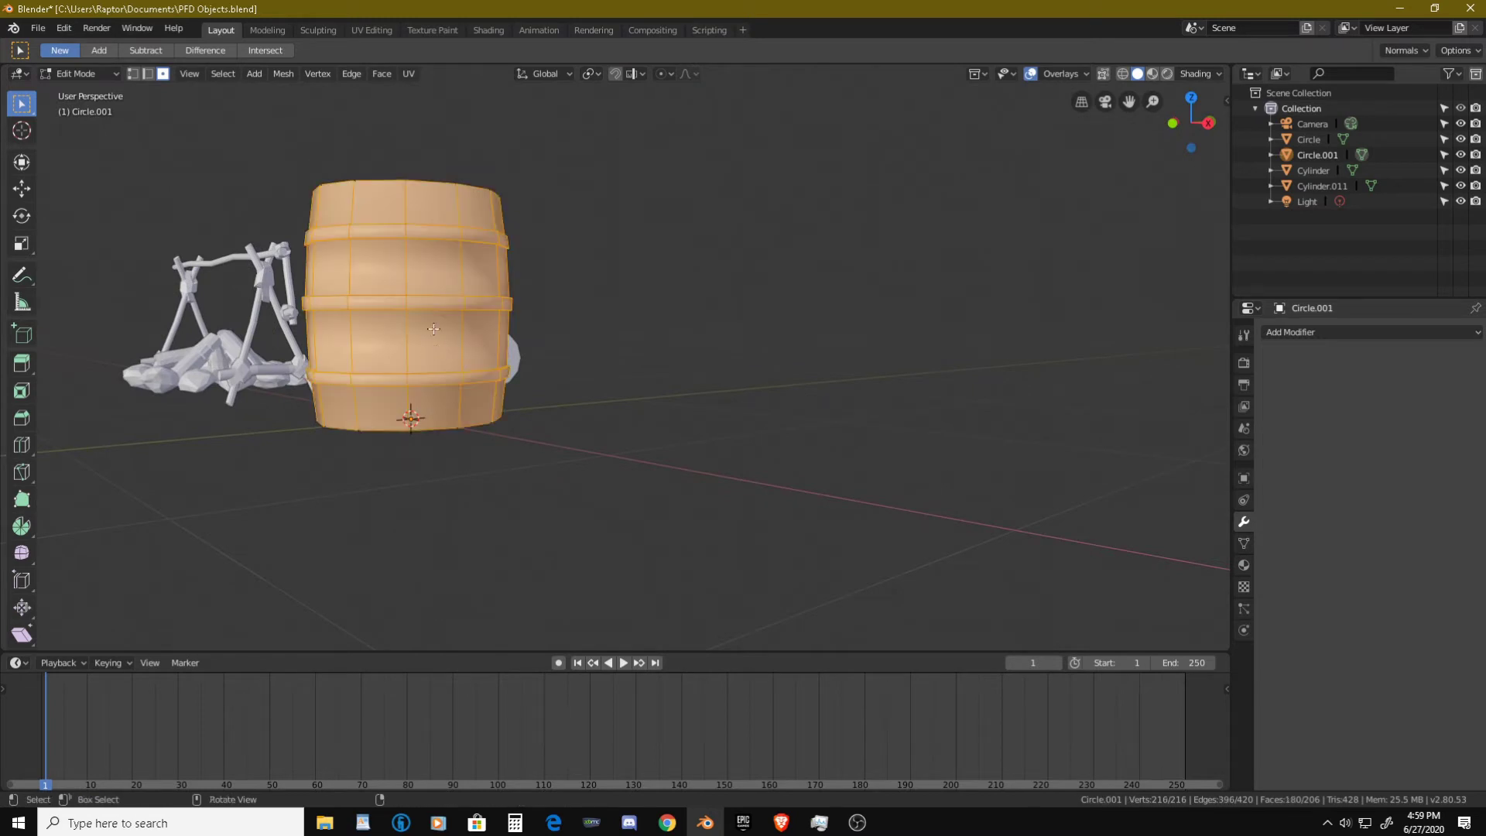
- Deselect the narrow face loop along the upper ledge of the barrel's top hoop
{"action": "middle_click_drag", "start_coordinate": [426, 357], "coordinate": [468, 377]}
{"action": "scroll", "coordinate": [475, 428], "scroll_direction": "up", "scroll_amount": 4}
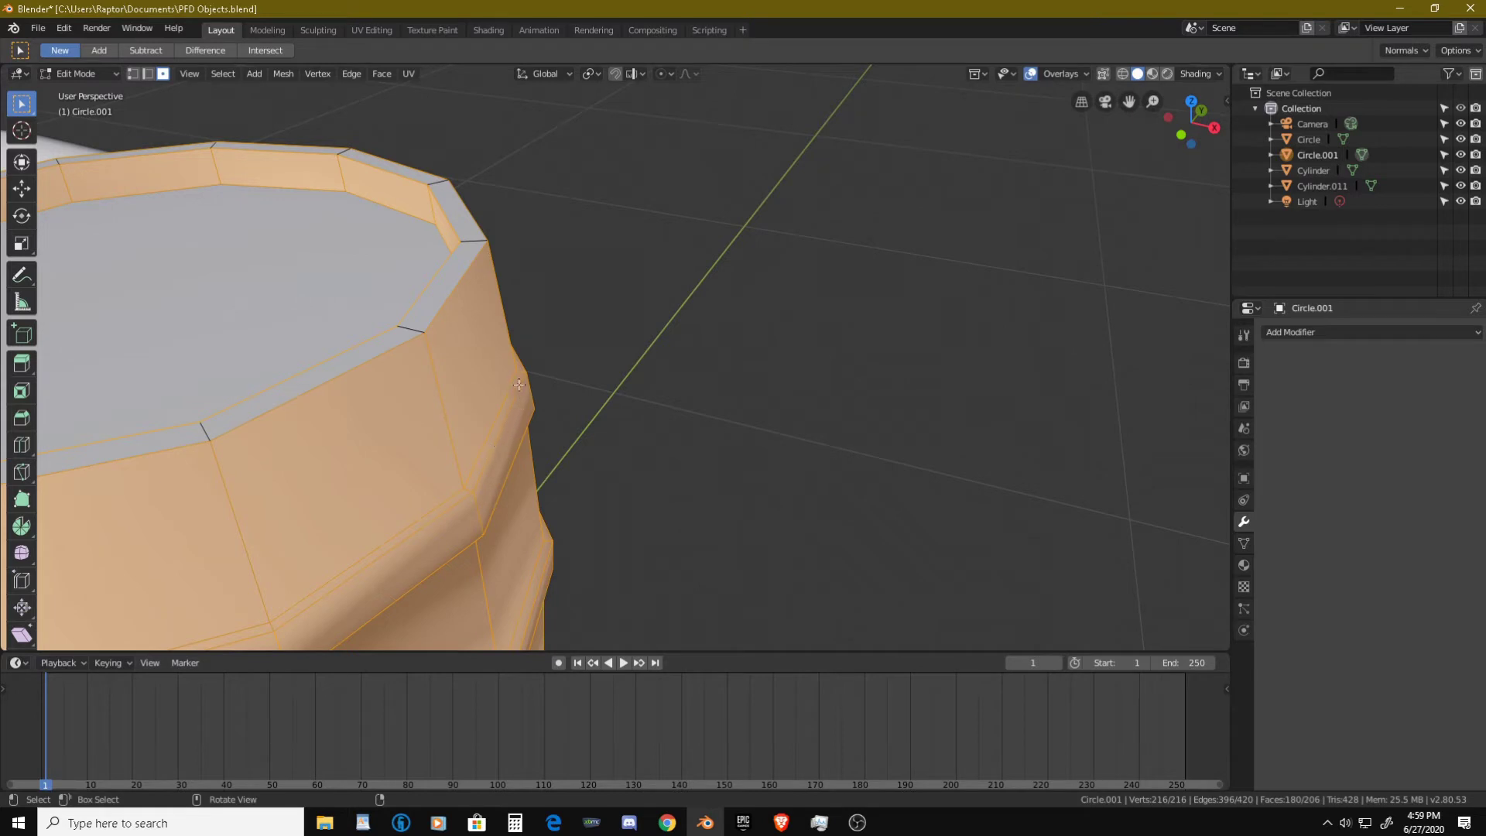
{"action": "scroll", "coordinate": [518, 385], "scroll_direction": "up", "scroll_amount": 2}
{"action": "left_click", "coordinate": [469, 385], "text": "alt+shift"}
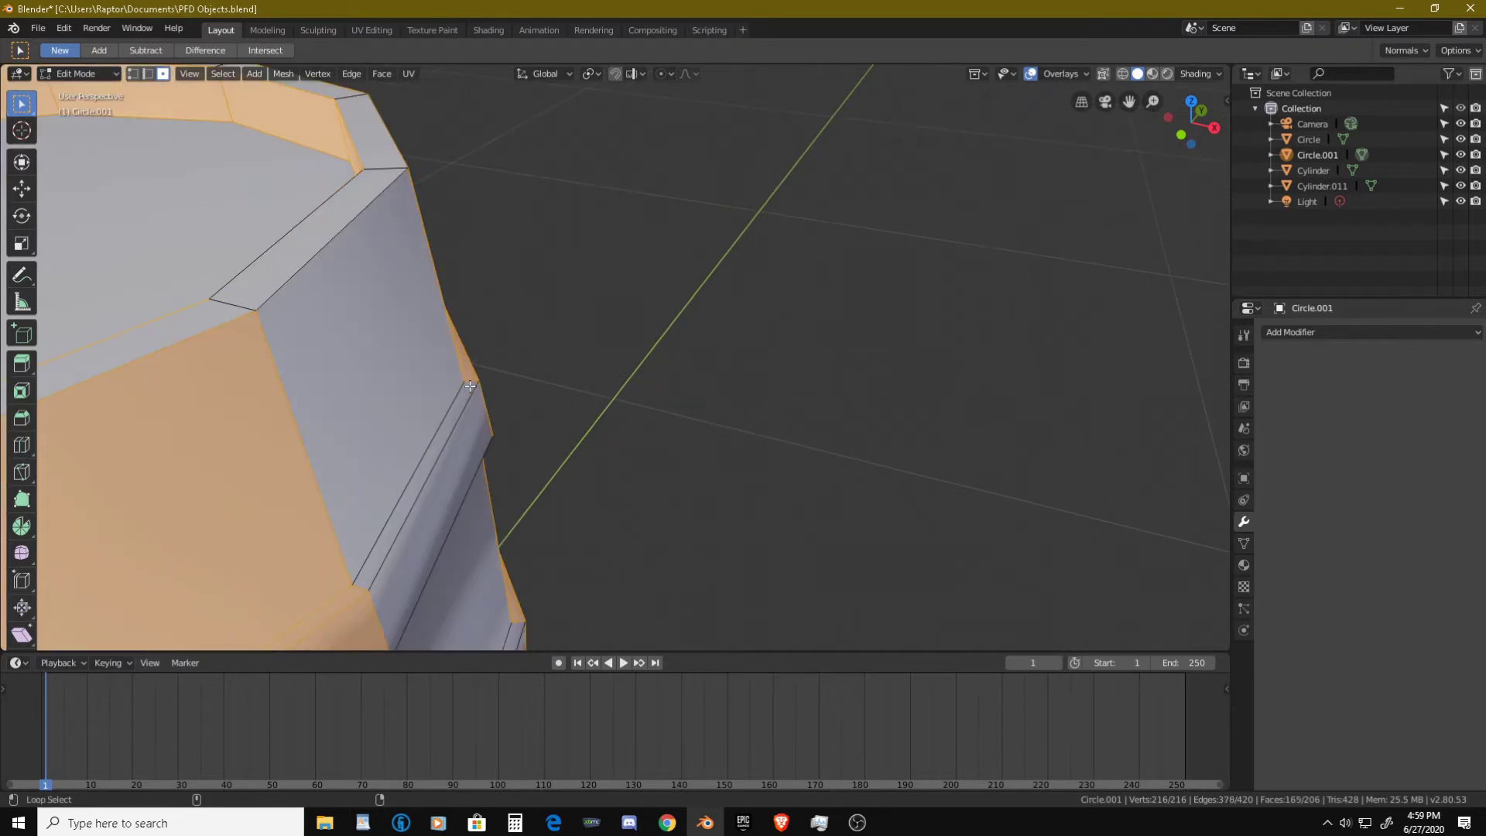
{"action": "left_click", "coordinate": [470, 385], "text": "alt+shift"}
{"action": "left_click", "coordinate": [472, 389], "text": "alt+shift"}
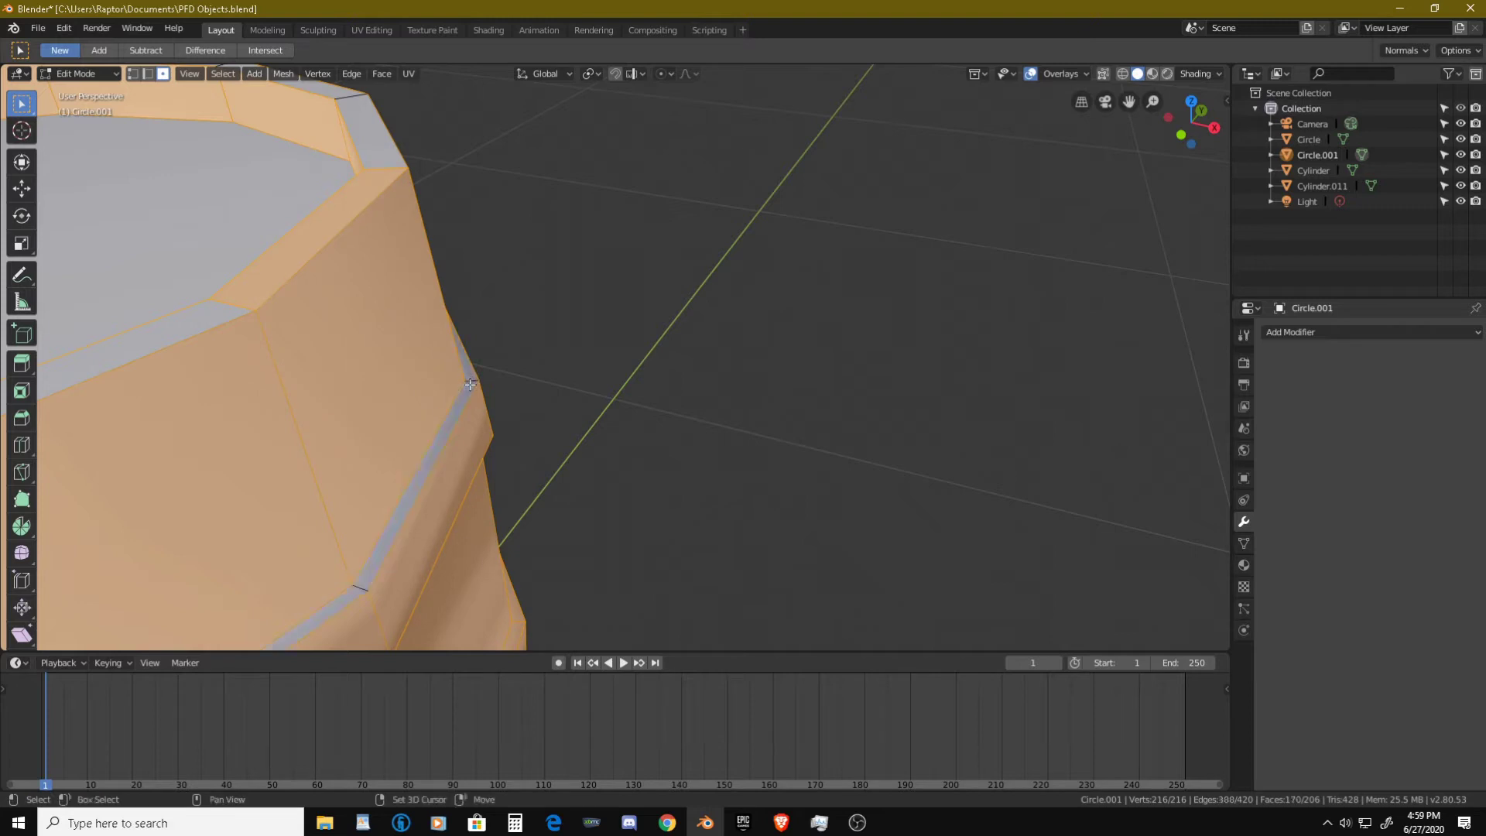
- Deselect the narrow face loop on the underside of the barrel's top hoop
{"action": "scroll", "coordinate": [484, 399], "scroll_direction": "down", "scroll_amount": 2}
{"action": "middle_click_drag", "start_coordinate": [484, 399], "coordinate": [547, 239]}
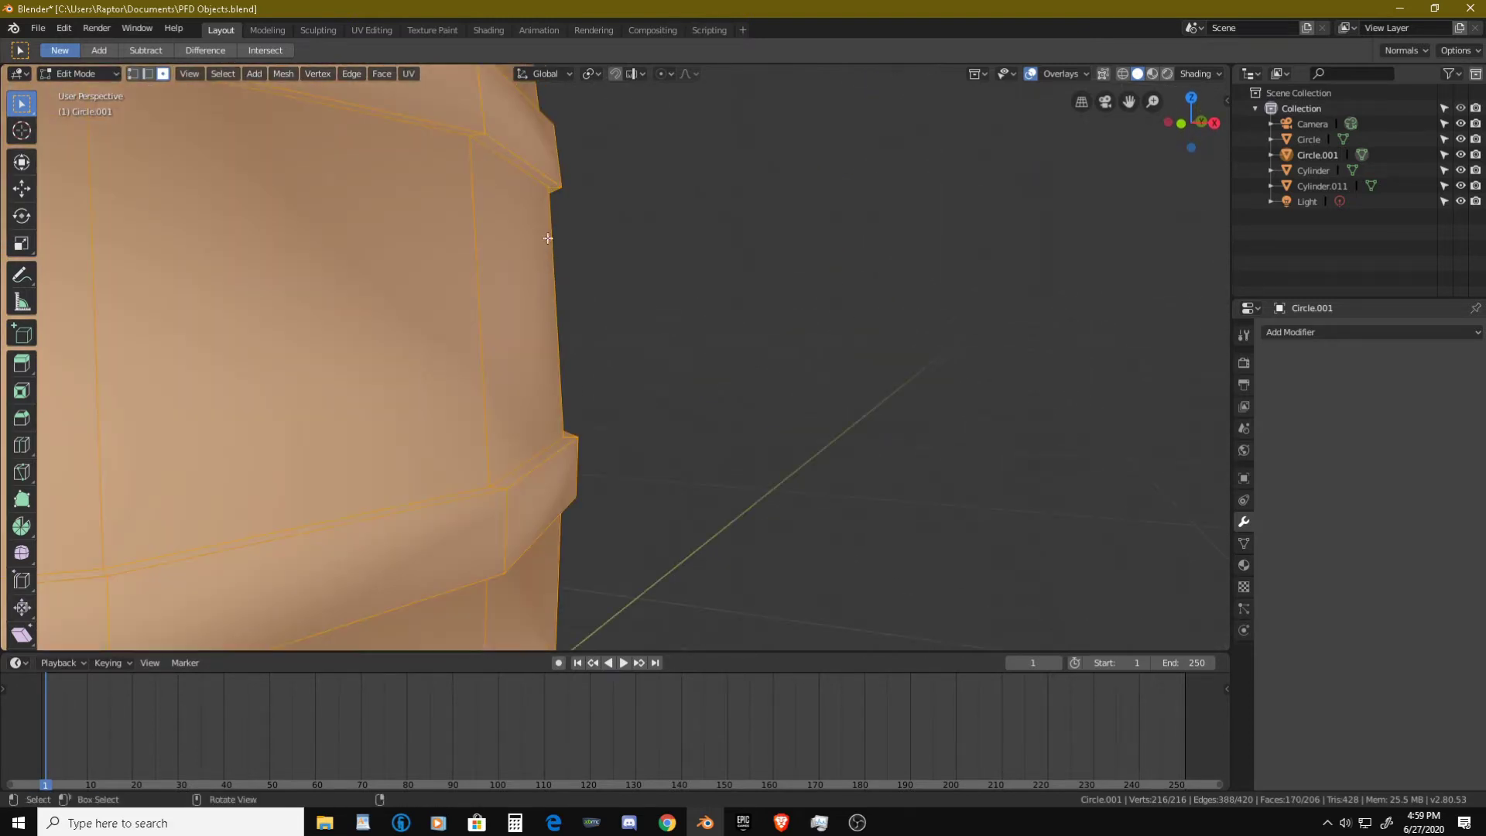
{"action": "scroll", "coordinate": [520, 187], "scroll_direction": "up", "scroll_amount": 1}
{"action": "middle_click_drag", "start_coordinate": [521, 188], "coordinate": [522, 273], "text": "shift"}
{"action": "left_click", "coordinate": [587, 218], "text": "alt+shift"}
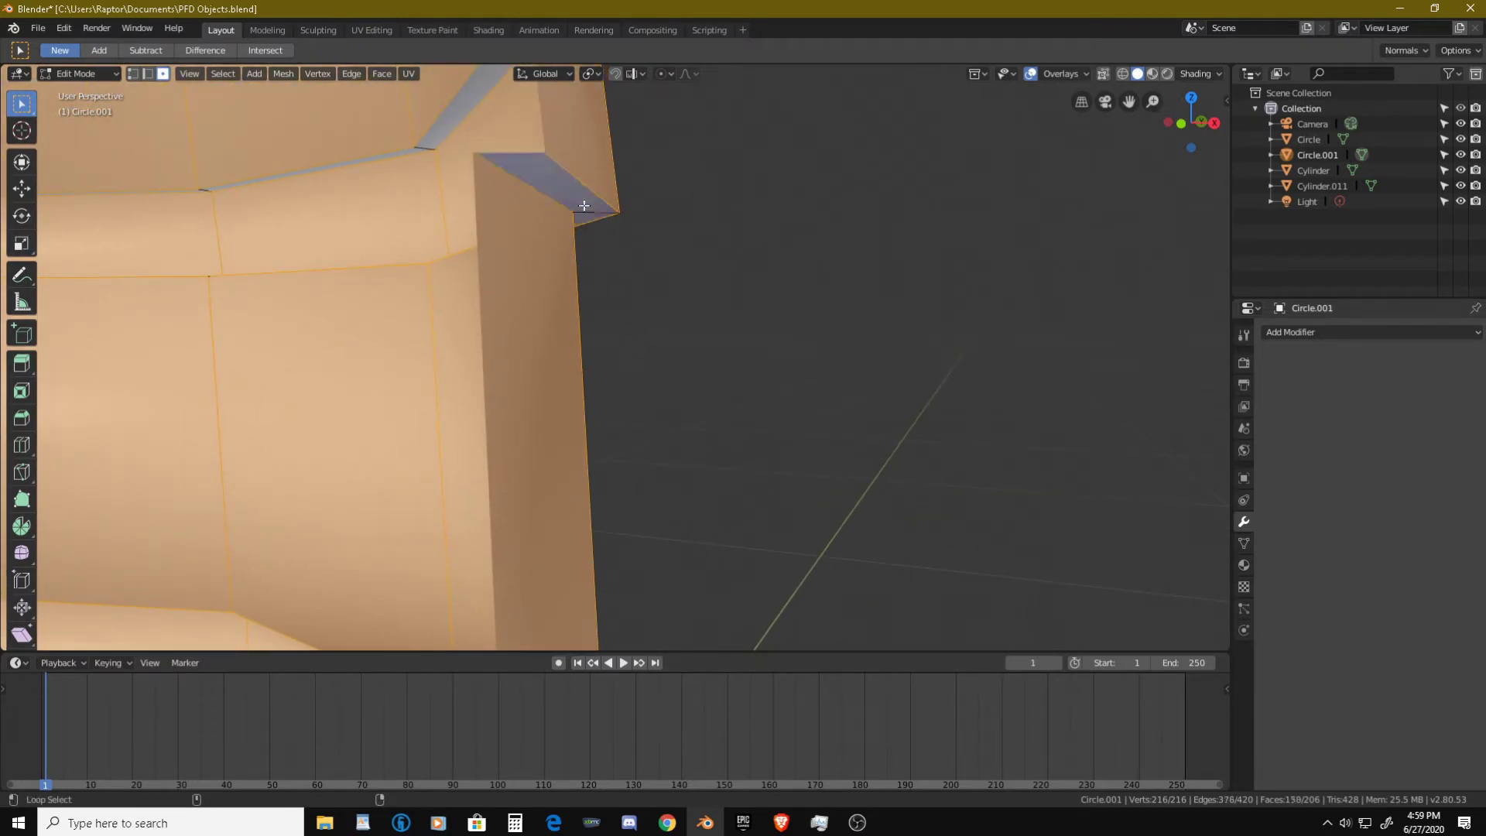
{"action": "scroll", "coordinate": [587, 216], "scroll_direction": "up", "scroll_amount": 1}
{"action": "scroll", "coordinate": [587, 216], "scroll_direction": "down", "scroll_amount": 5}
{"action": "scroll", "coordinate": [604, 457], "scroll_direction": "up", "scroll_amount": 5}
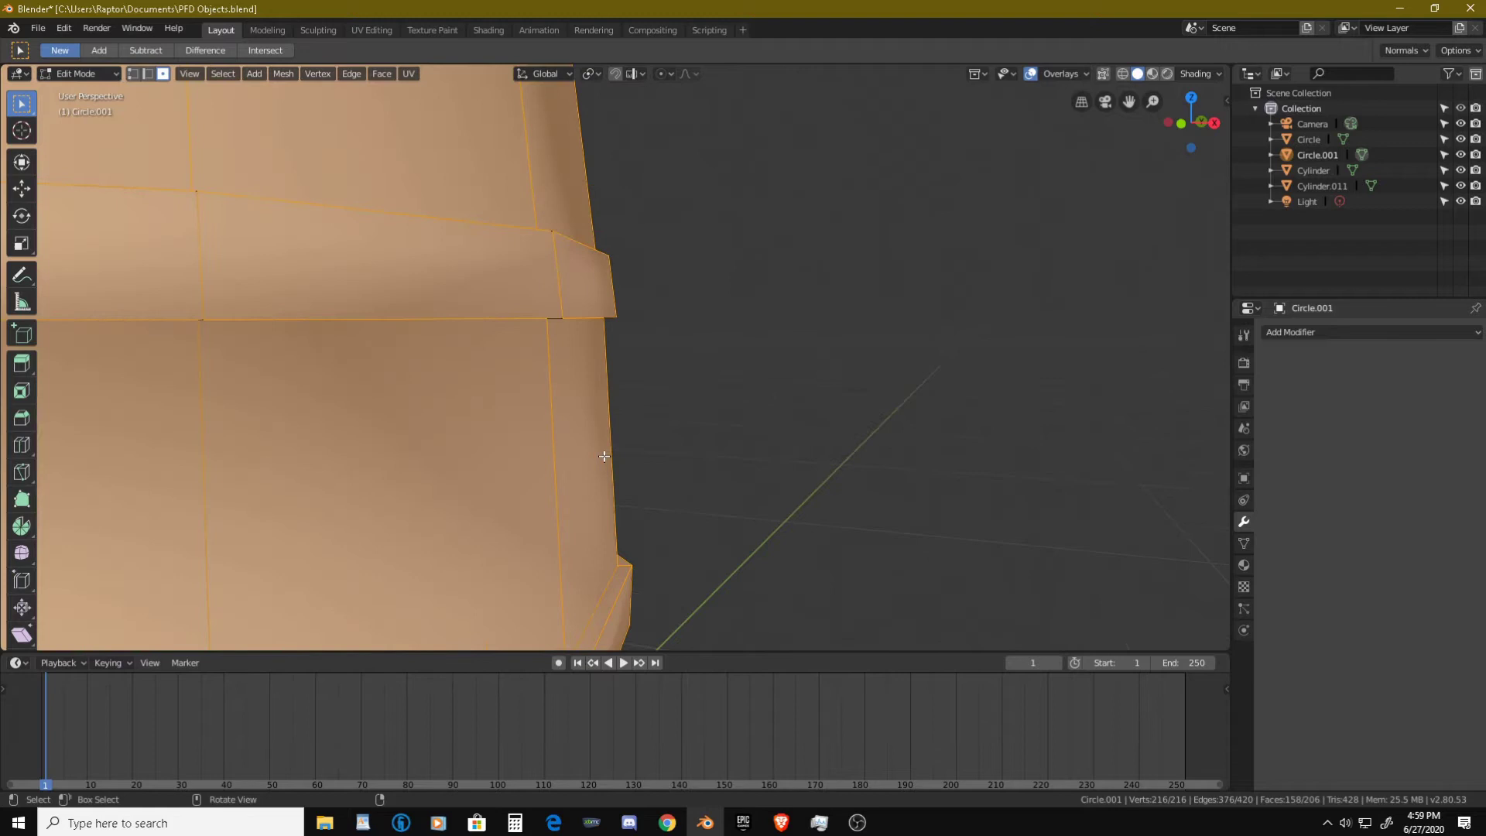
- Deselect the narrow face loops on the upper ledge and underside of the barrel's middle hoop
{"action": "left_click", "coordinate": [622, 570], "text": "alt+shift"}
{"action": "left_click", "coordinate": [622, 571], "text": "alt+shift"}
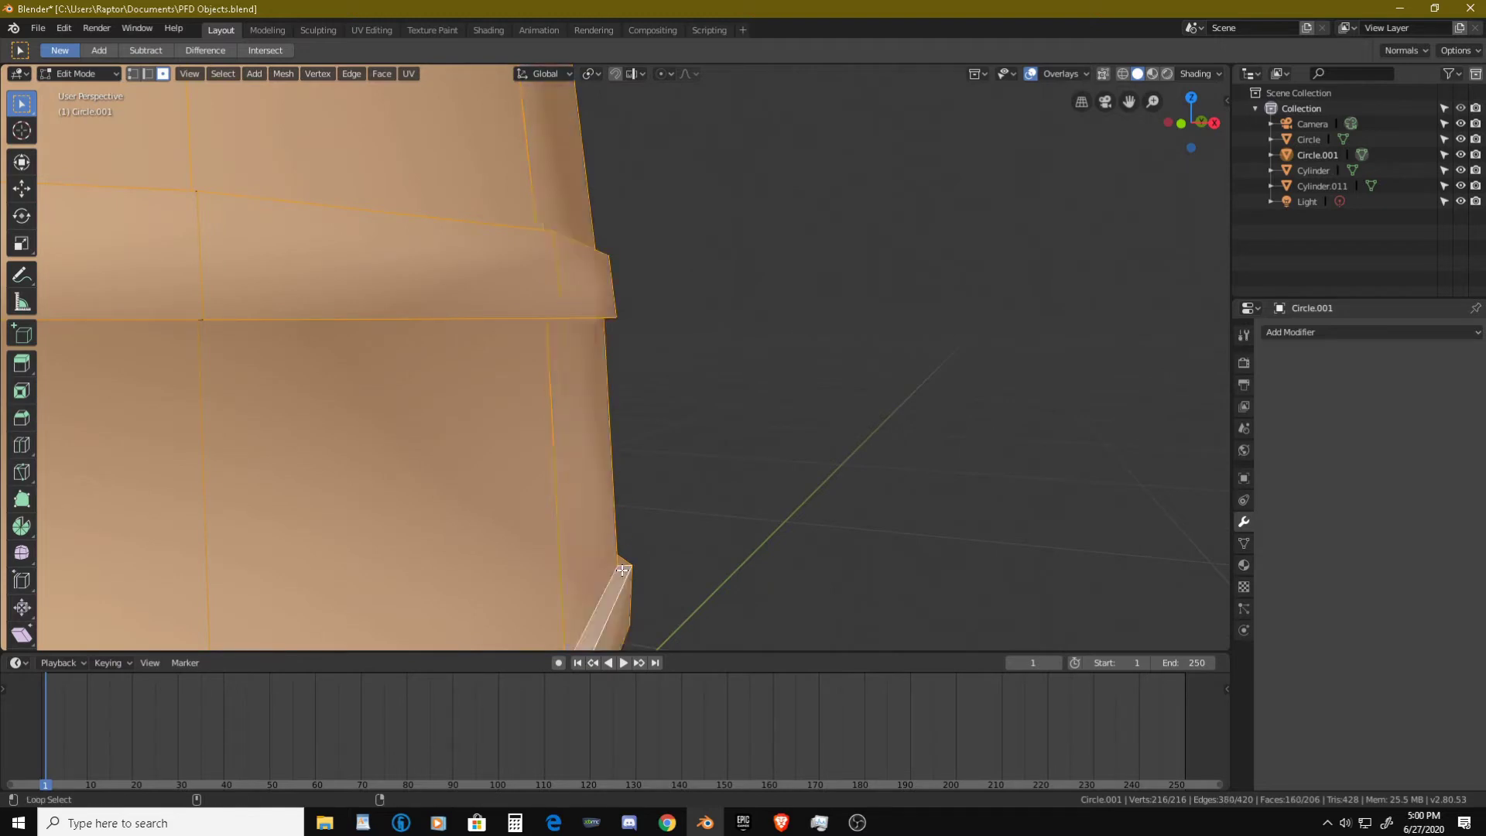
{"action": "left_click", "coordinate": [622, 570], "text": "alt+shift"}
{"action": "left_click", "coordinate": [623, 570], "text": "alt+shift"}
{"action": "left_click", "coordinate": [623, 569], "text": "alt+shift"}
{"action": "middle_click_drag", "start_coordinate": [622, 568], "coordinate": [617, 554]}
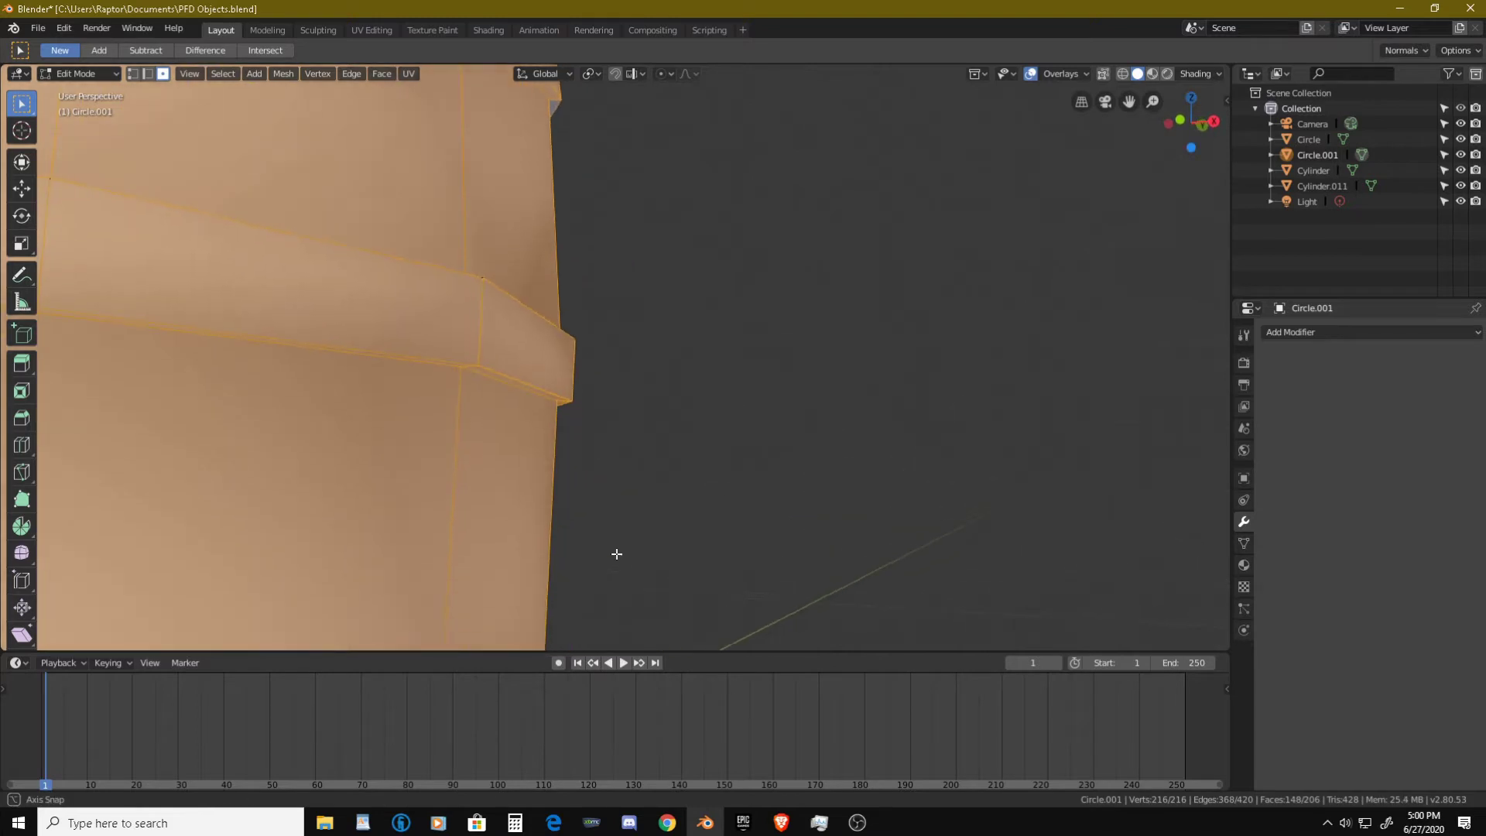
{"action": "scroll", "coordinate": [560, 395], "scroll_direction": "up", "scroll_amount": 2}
{"action": "middle_click_drag", "start_coordinate": [560, 395], "coordinate": [570, 395]}
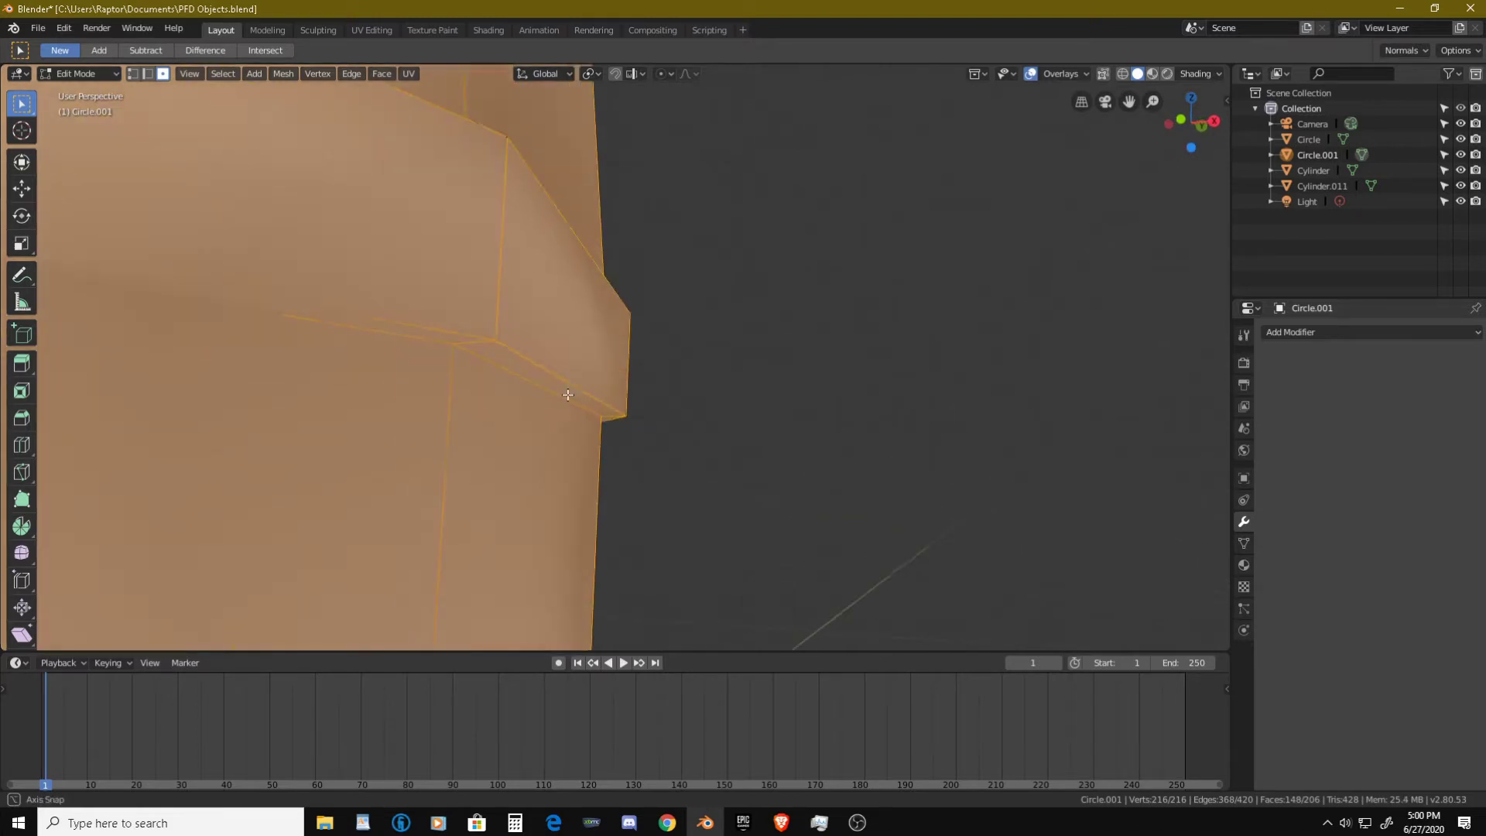
{"action": "left_click", "coordinate": [609, 414], "text": "alt+shift"}
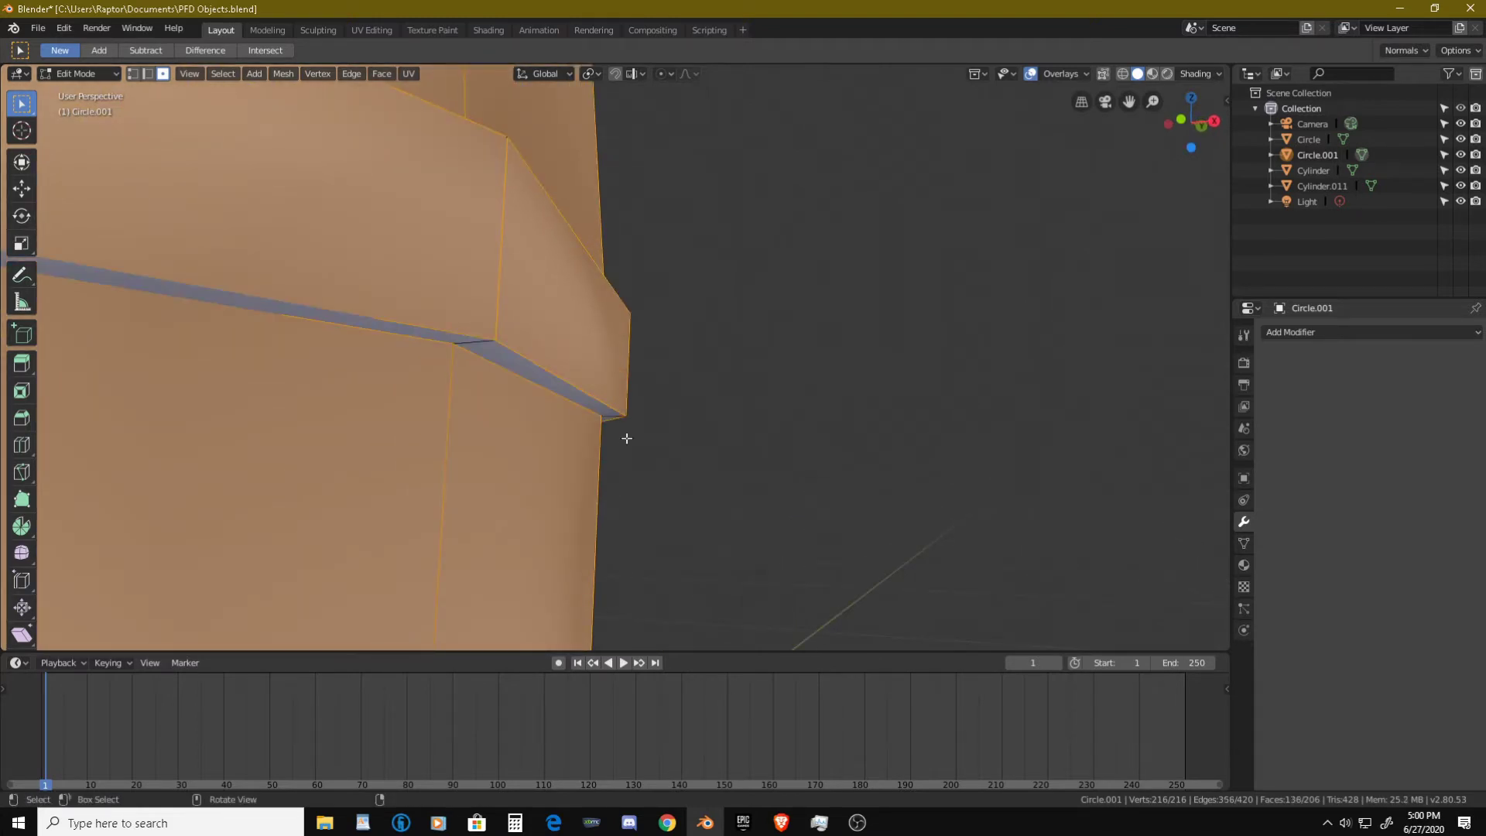
- Deselect the narrow face loops on the upper ledge and underside of the barrel's lowest hoop
{"action": "middle_click_drag", "start_coordinate": [624, 424], "coordinate": [591, 523]}
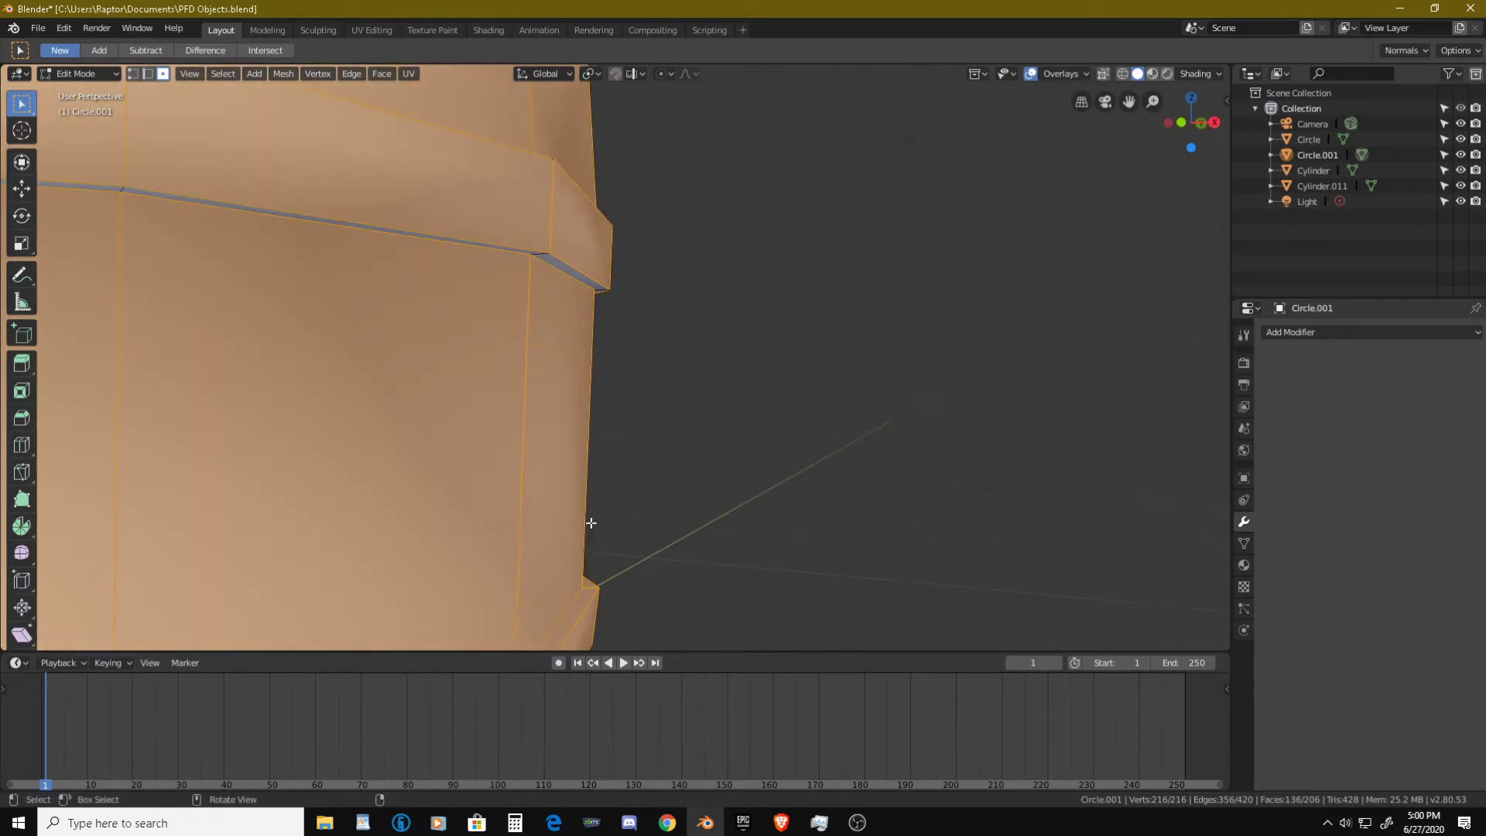
{"action": "left_click", "coordinate": [590, 588], "text": "alt+shift"}
{"action": "middle_click_drag", "start_coordinate": [590, 586], "coordinate": [607, 485]}
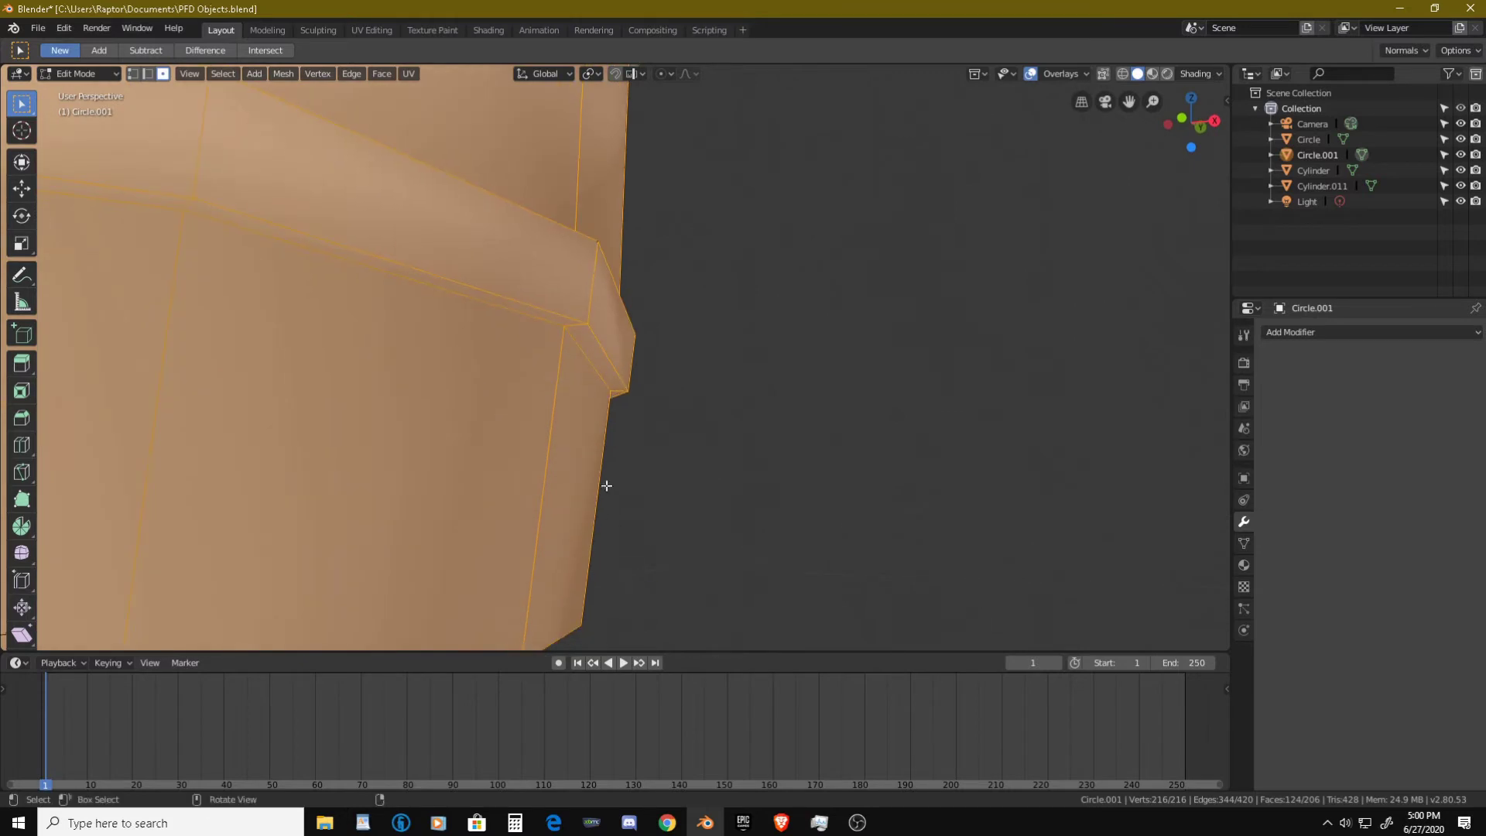
{"action": "left_click", "coordinate": [616, 390], "text": "alt+shift"}
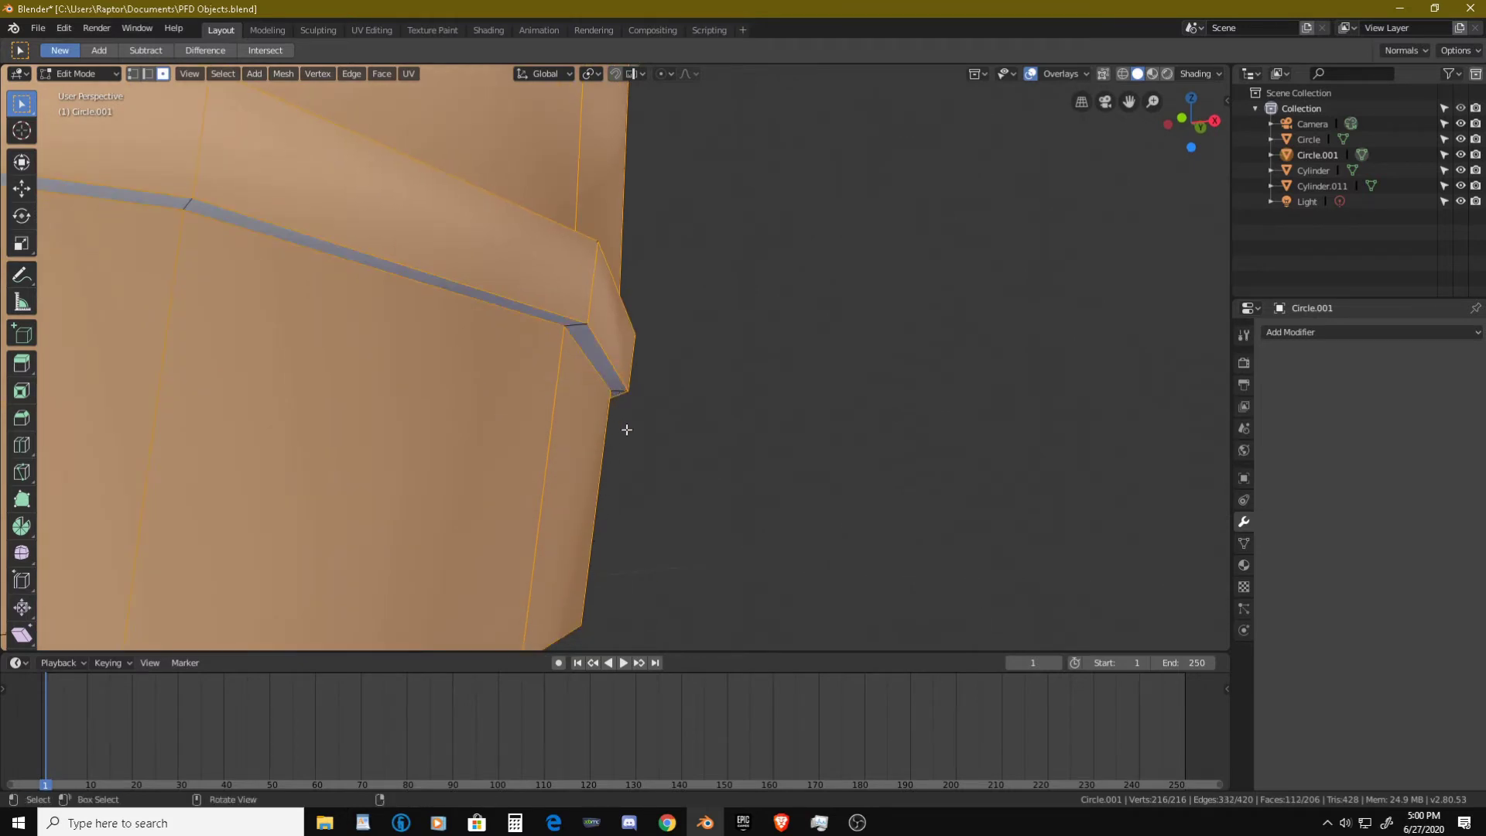
- Apply Smooth Faces shading to the barrel faces left selected without the hoop ledges
{"action": "scroll", "coordinate": [624, 425], "scroll_direction": "down", "scroll_amount": 10}
{"action": "middle_click_drag", "start_coordinate": [610, 385], "coordinate": [514, 466]}
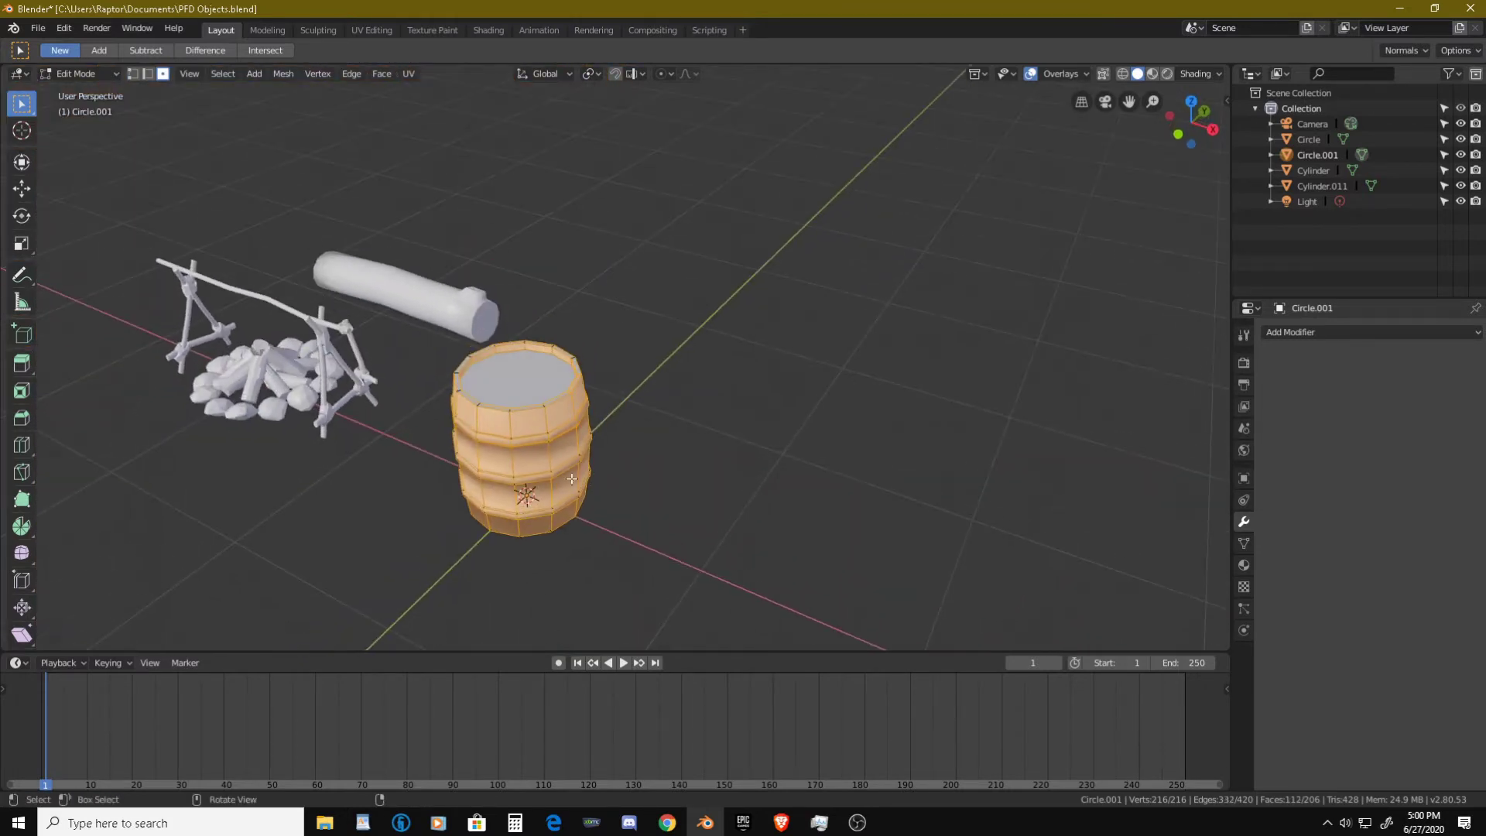
{"action": "scroll", "coordinate": [516, 468], "scroll_direction": "up", "scroll_amount": 3}
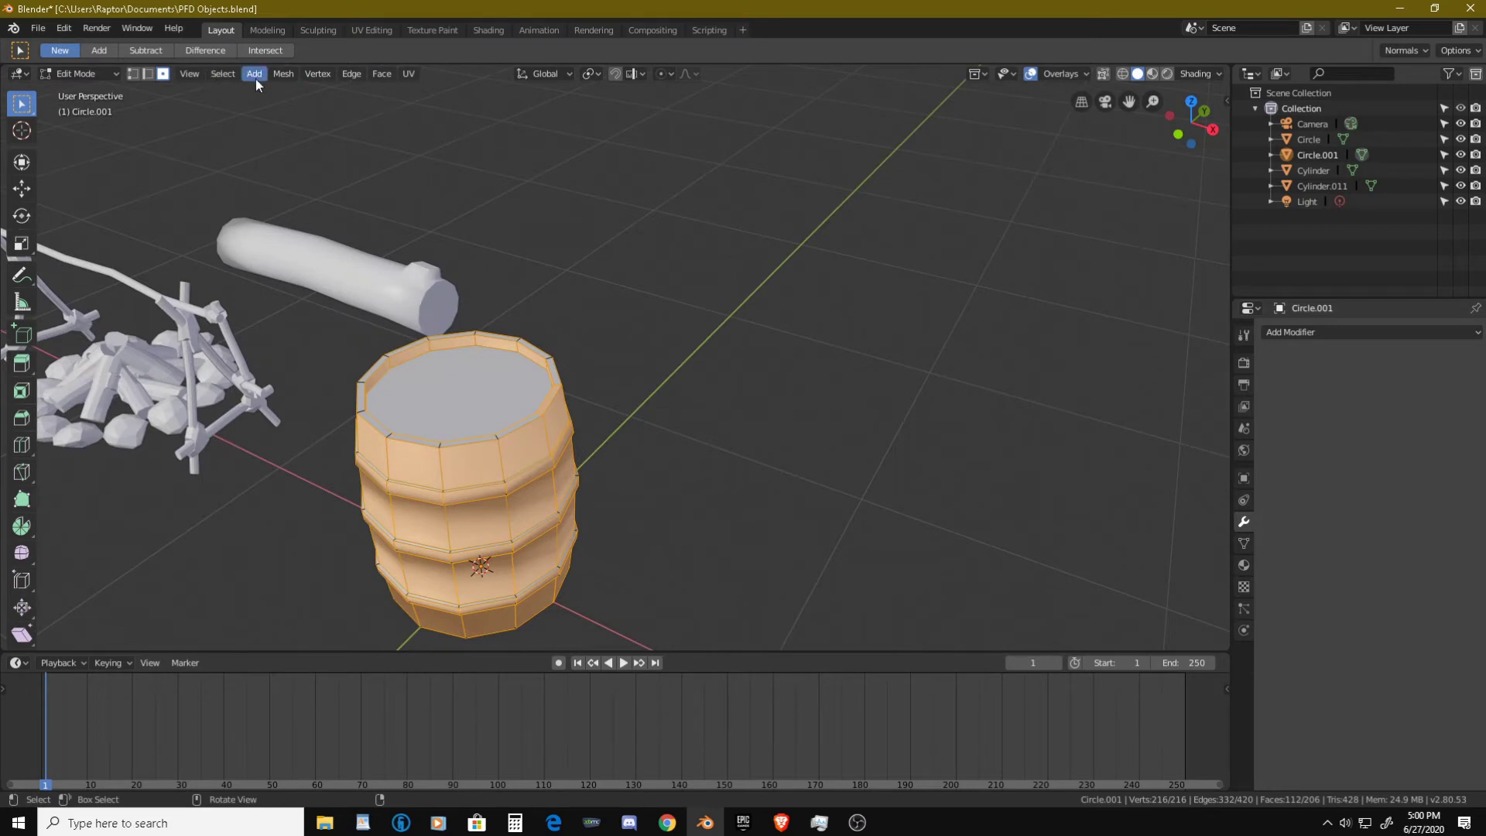
{"action": "left_click", "coordinate": [286, 77]}
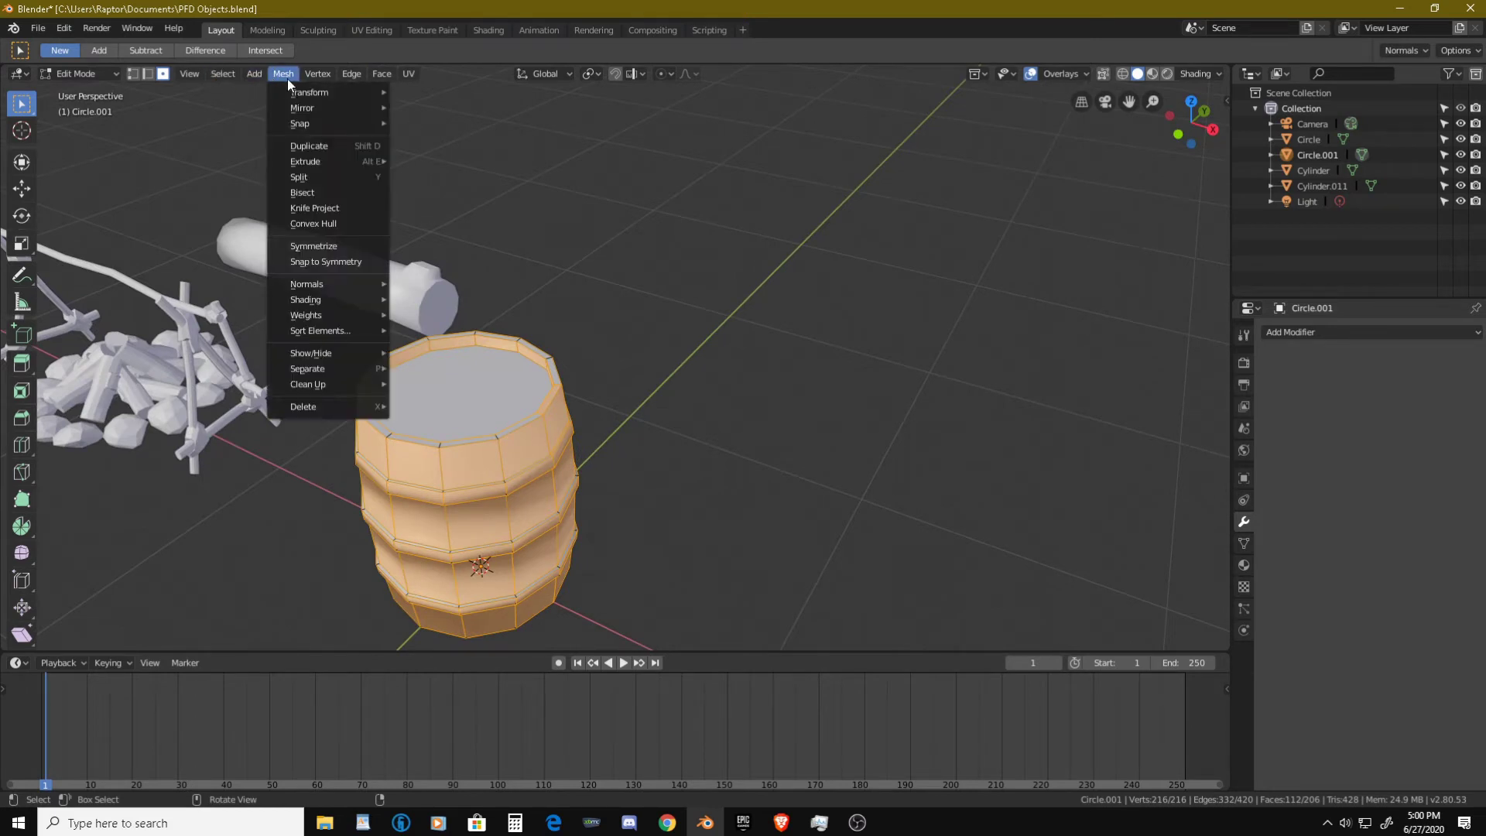
{"action": "mouse_move", "coordinate": [334, 287]}
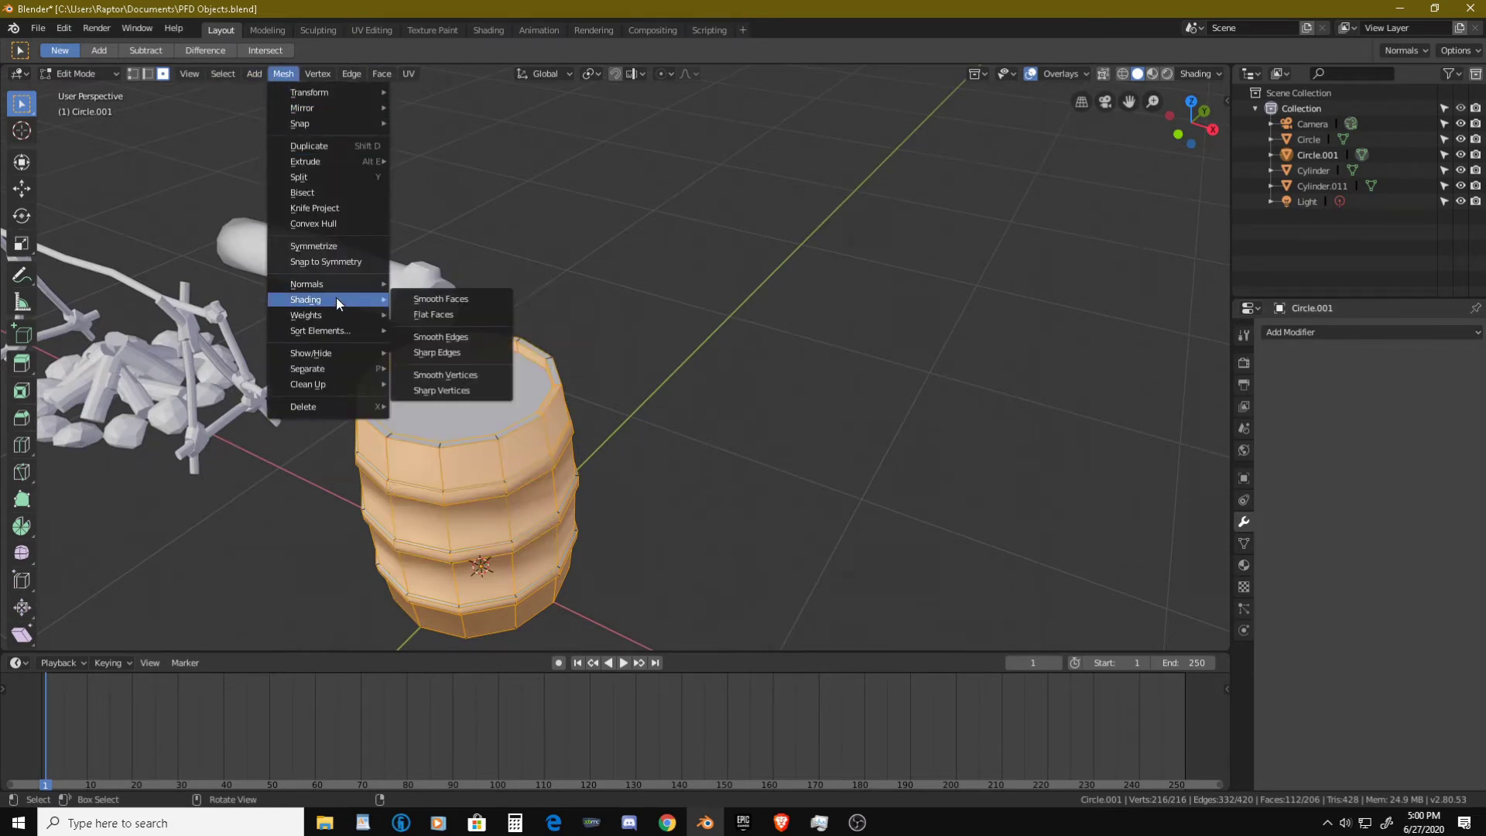
{"action": "left_click", "coordinate": [439, 299]}
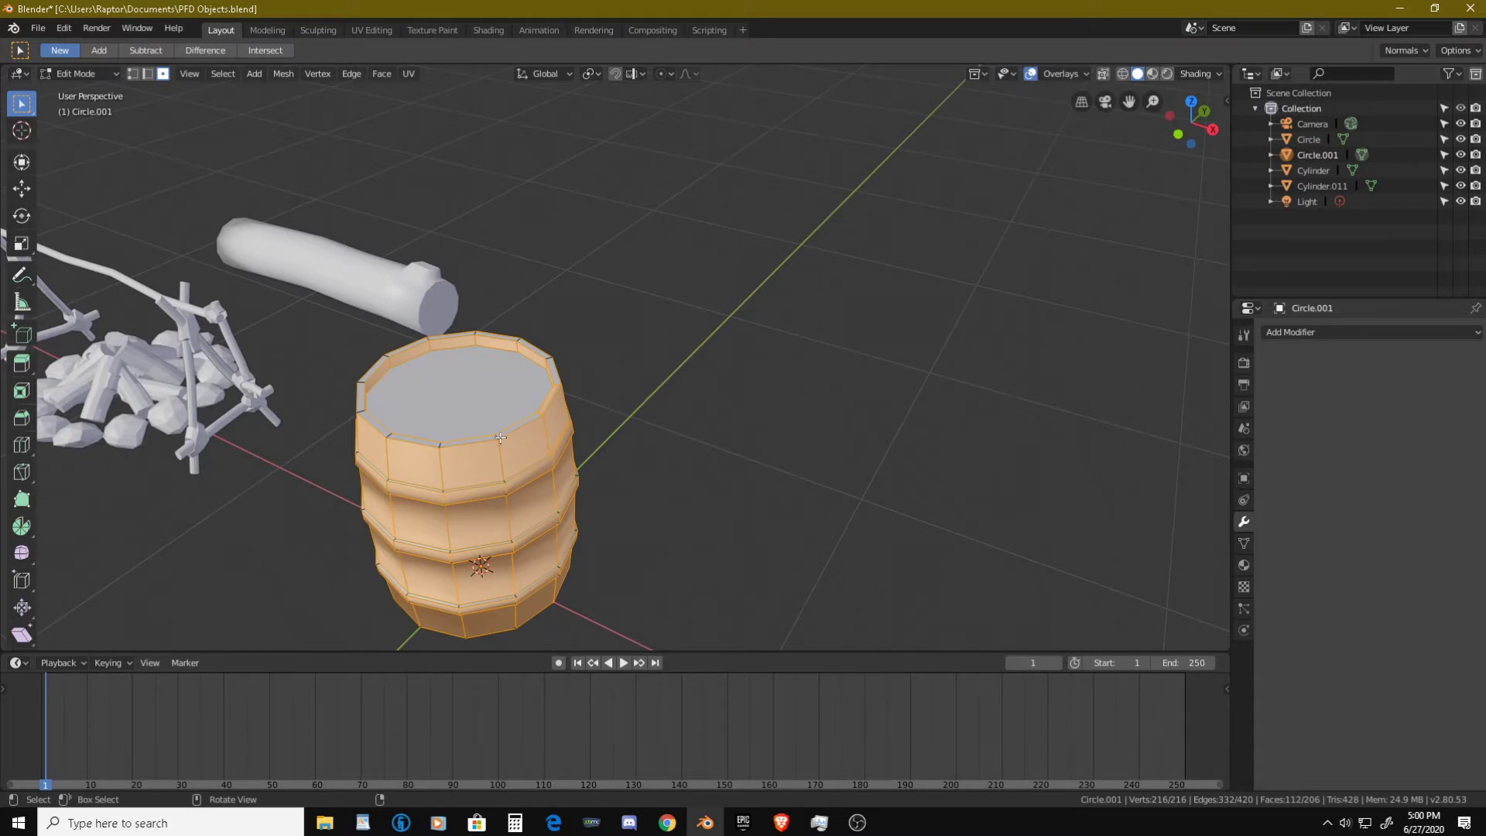
- Invert the barrel's face selection and apply Flat Faces shading to the end caps and narrow hoop ledges
{"action": "middle_click_drag", "start_coordinate": [514, 435], "coordinate": [499, 355], "text": "shift"}
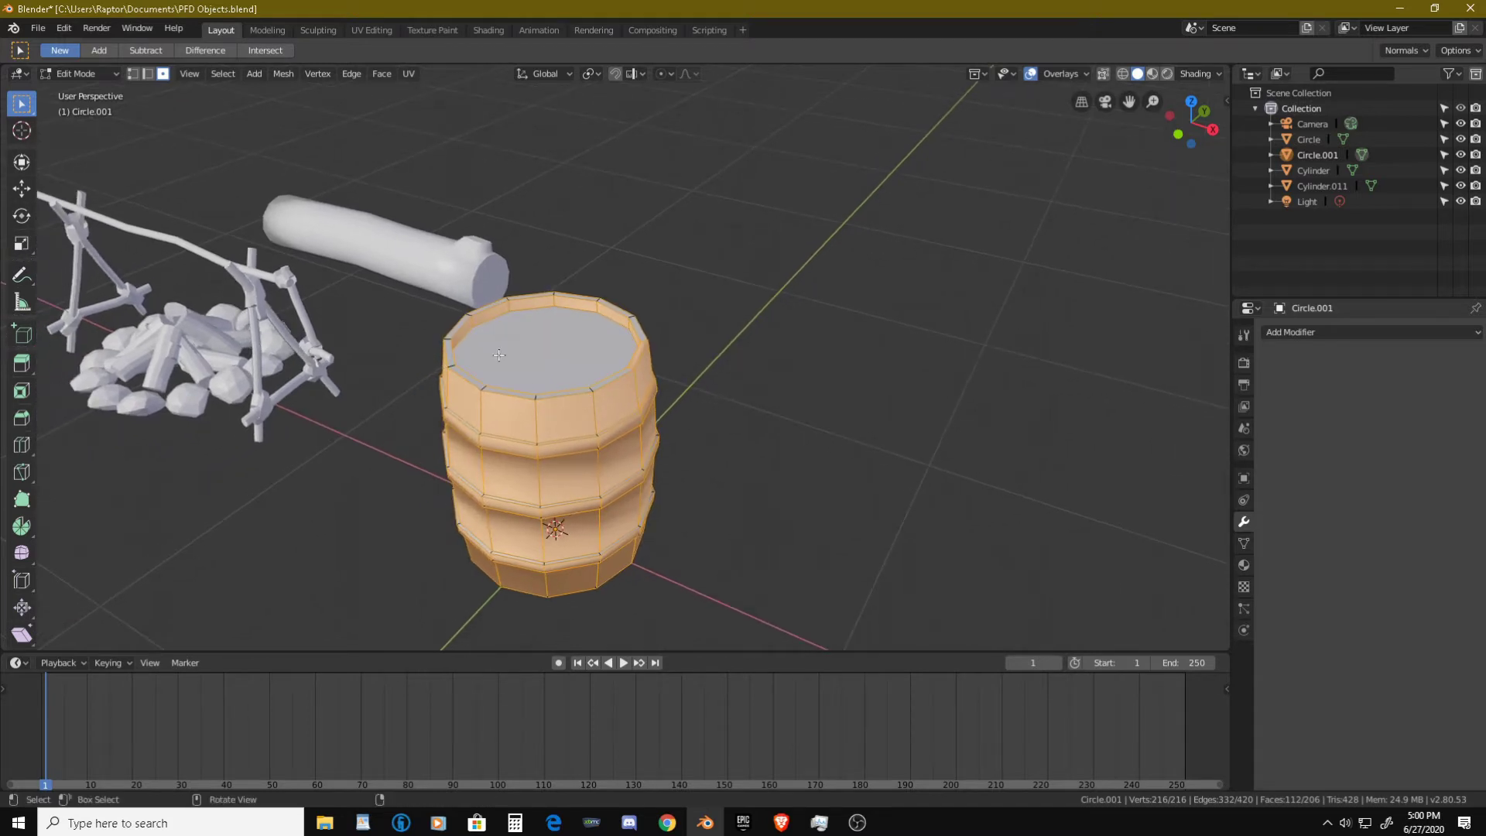
{"action": "left_click", "coordinate": [220, 78]}
{"action": "left_click", "coordinate": [232, 119]}
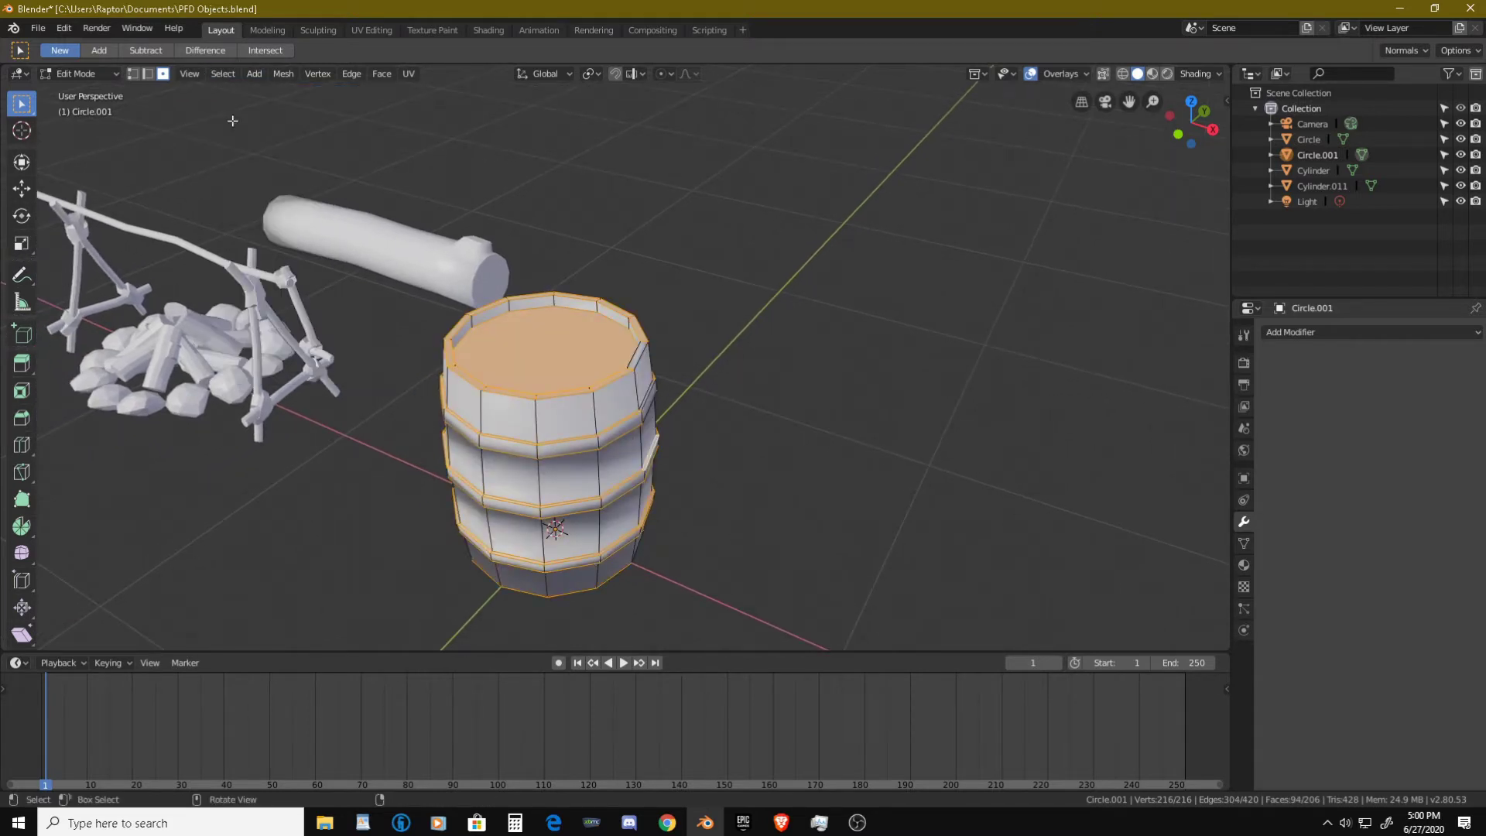
{"action": "left_click", "coordinate": [282, 76]}
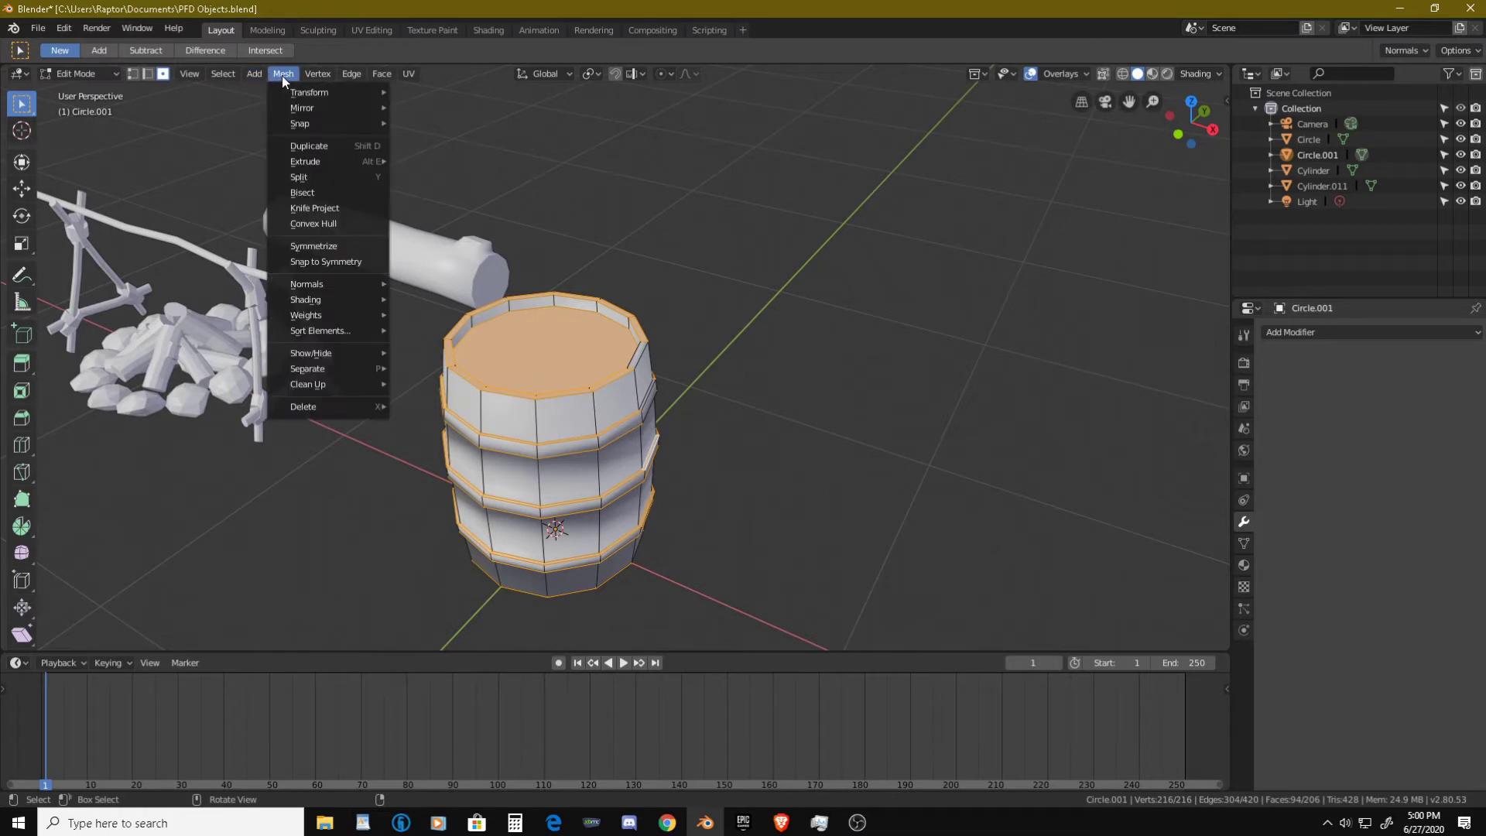
{"action": "mouse_move", "coordinate": [328, 298]}
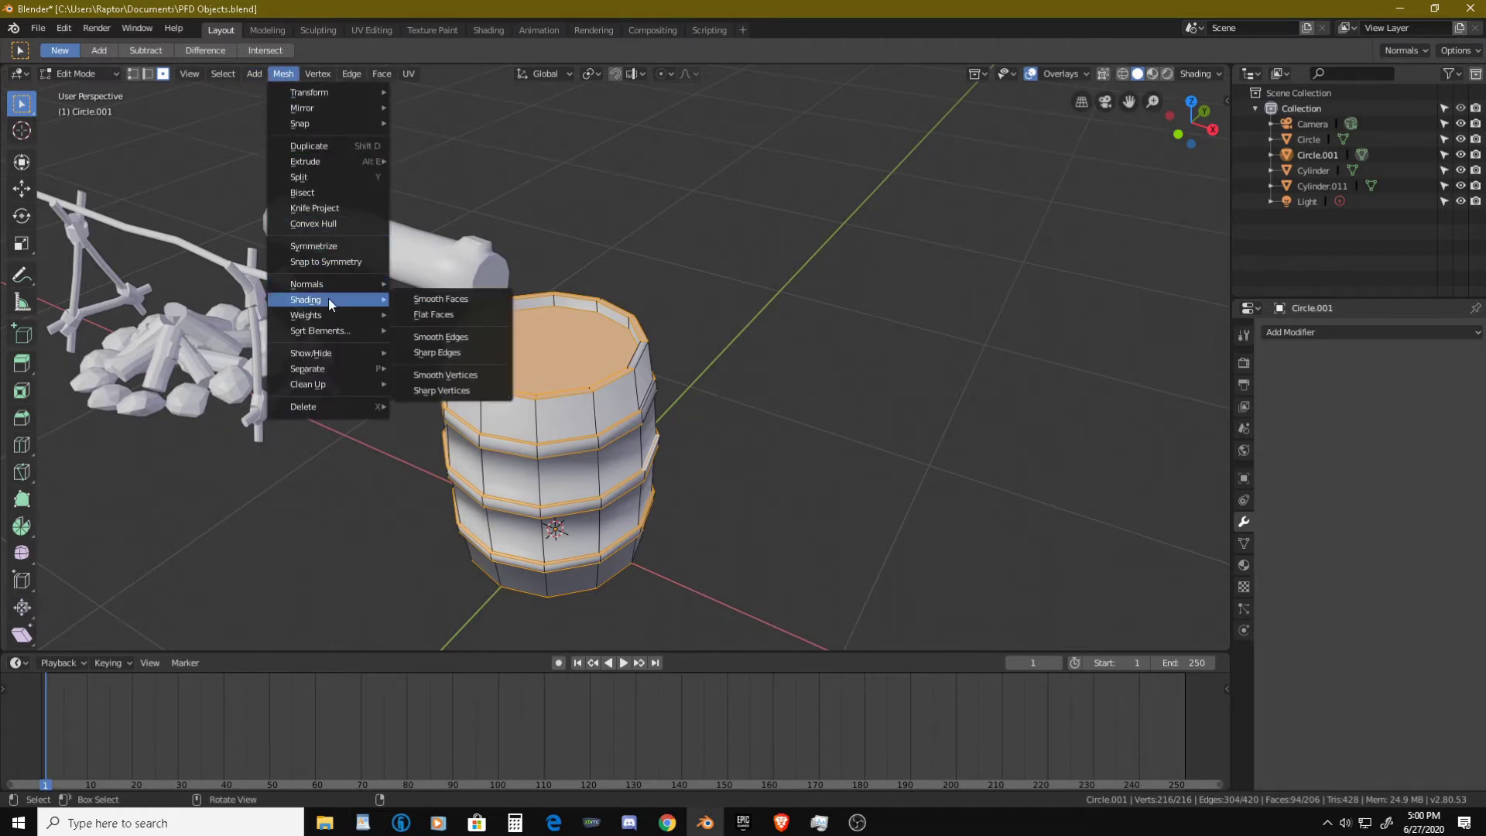
{"action": "left_click", "coordinate": [451, 313]}
- Deselect all barrel faces and return to Object Mode
{"action": "middle_click_drag", "start_coordinate": [545, 418], "coordinate": [609, 359]}
{"action": "key", "text": "alt+a"}
{"action": "scroll", "coordinate": [636, 374], "scroll_direction": "up", "scroll_amount": 6}
{"action": "key", "text": "Tab"}
{"action": "scroll", "coordinate": [639, 345], "scroll_direction": "down", "scroll_amount": 5}
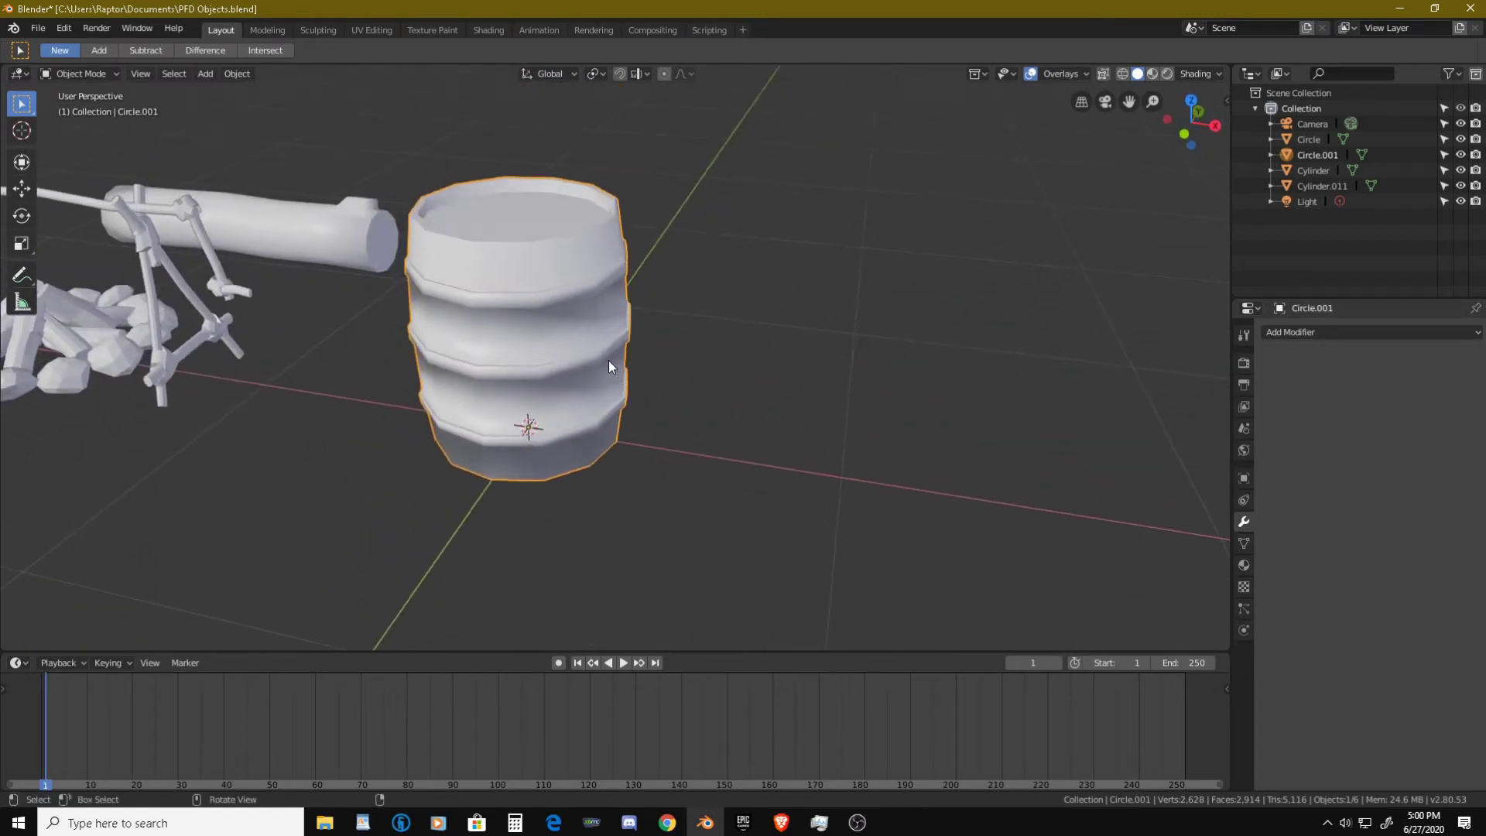
{"action": "left_click", "coordinate": [1241, 450]}
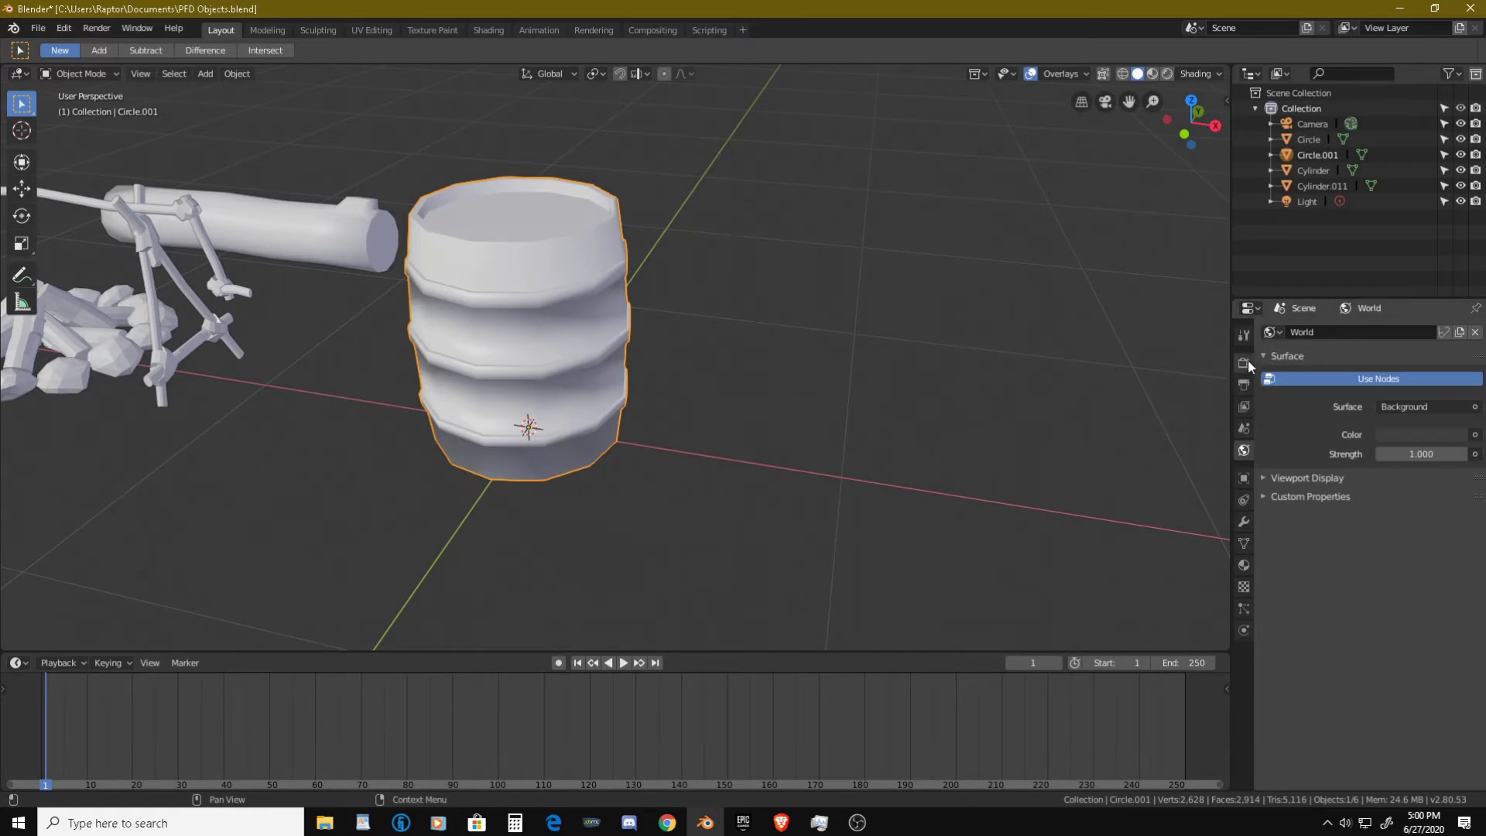
{"action": "left_click", "coordinate": [1245, 364]}
{"action": "left_click", "coordinate": [1244, 387]}
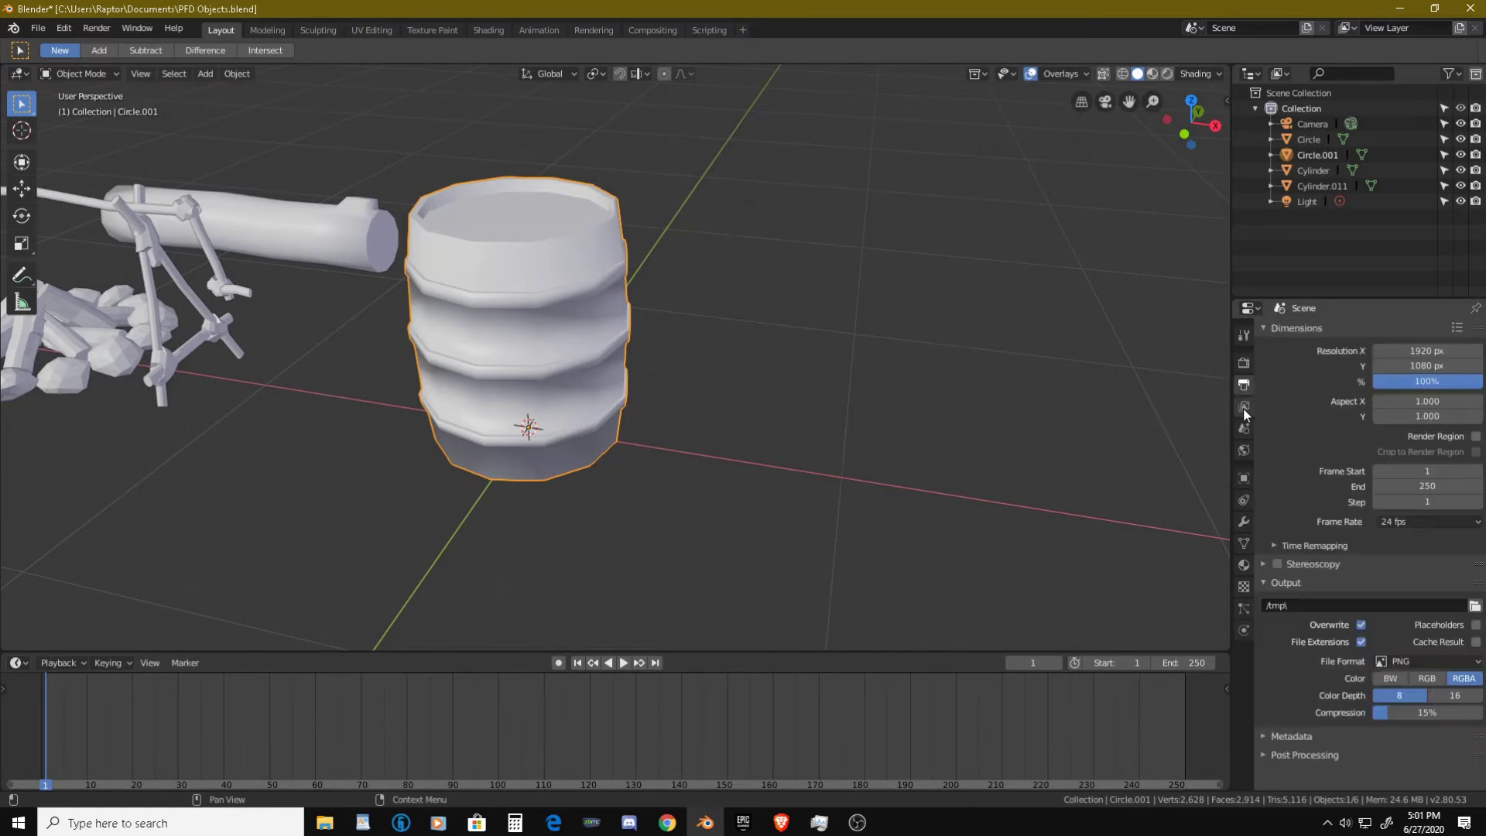
{"action": "left_click", "coordinate": [1244, 409]}
{"action": "left_click", "coordinate": [1243, 428]}
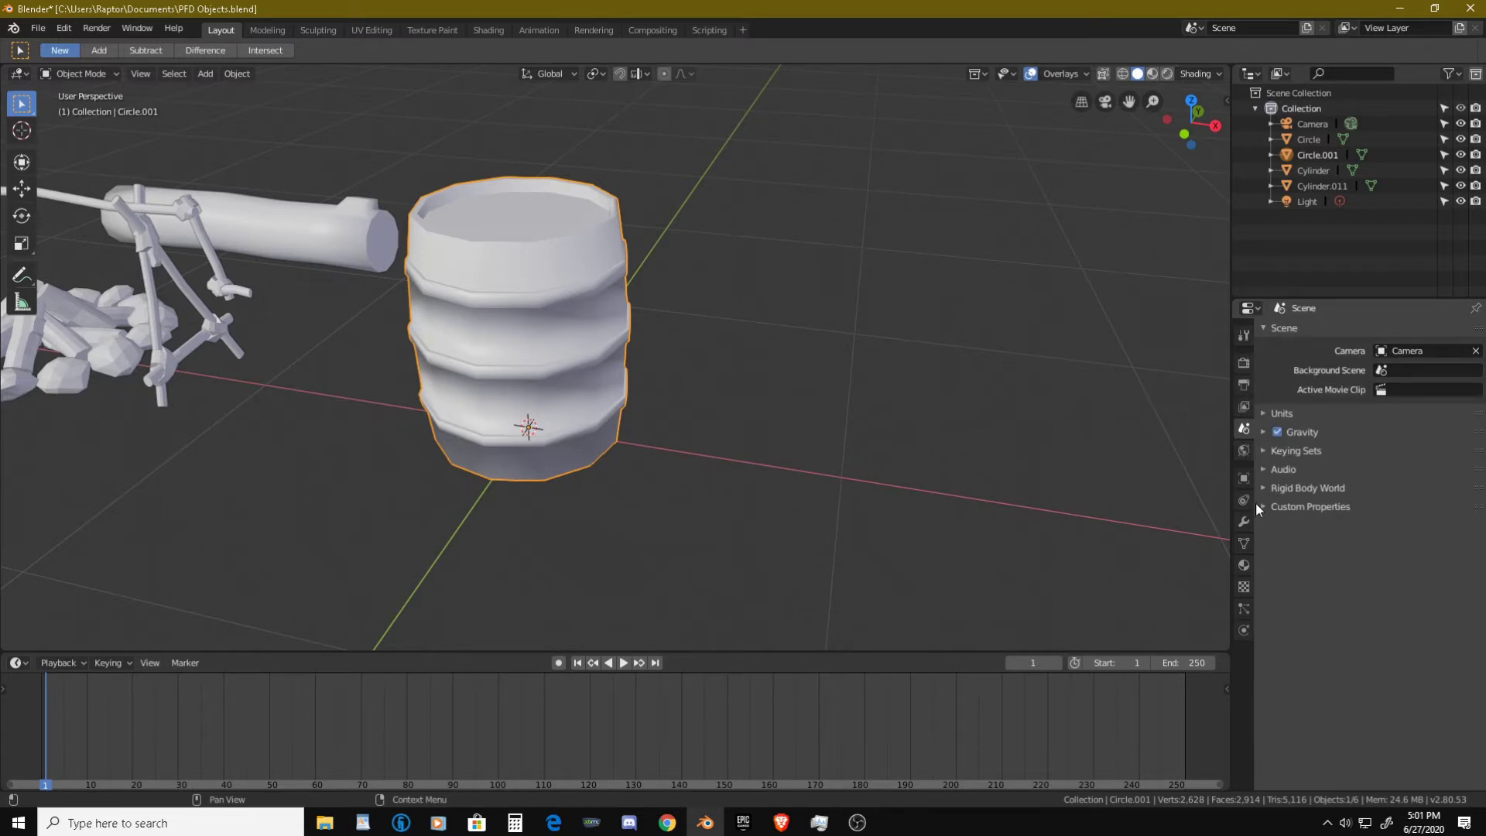
{"action": "left_click", "coordinate": [1243, 451]}
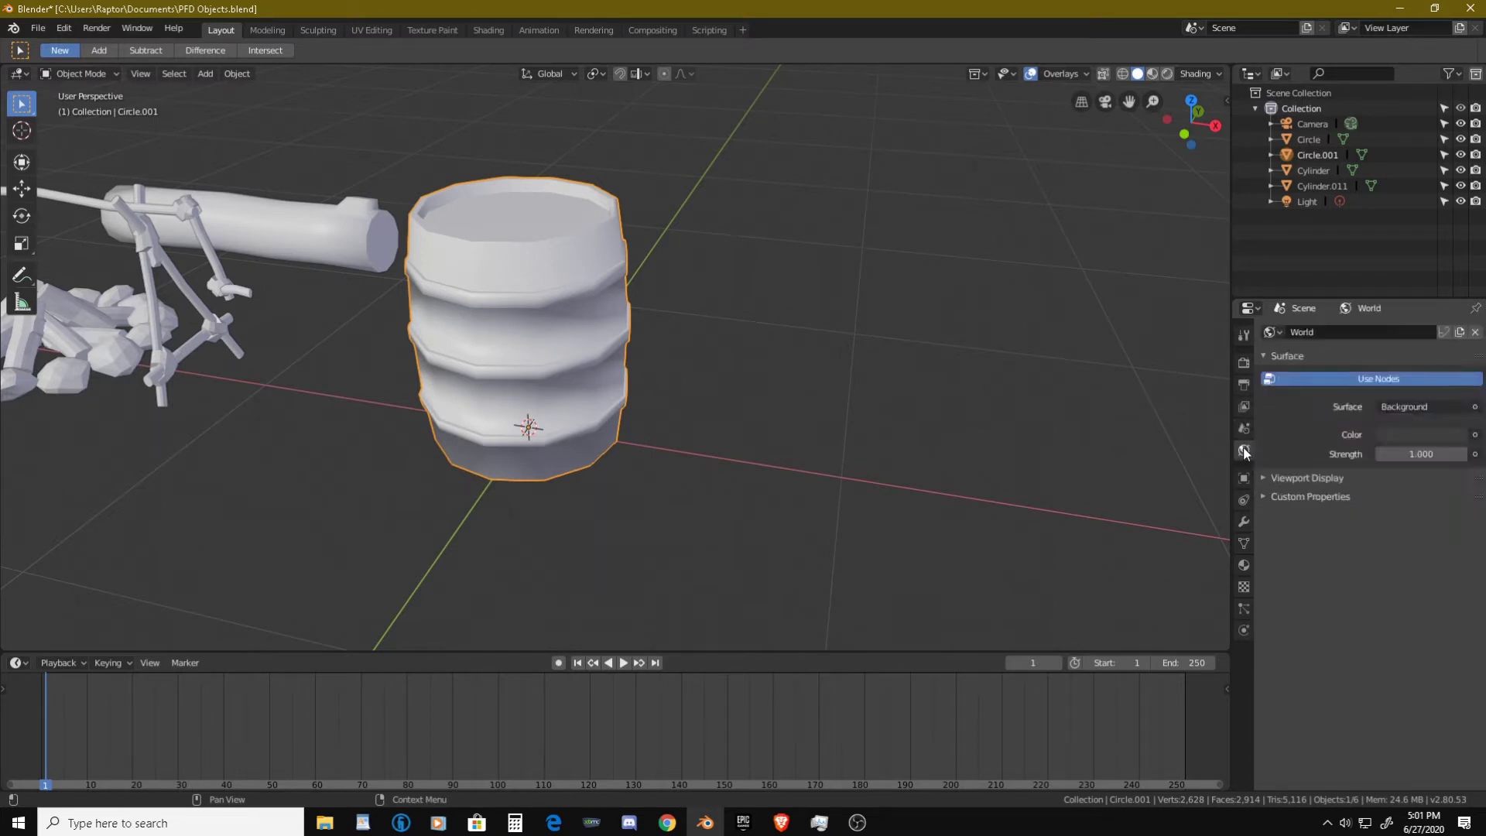
{"action": "left_click", "coordinate": [1265, 479]}
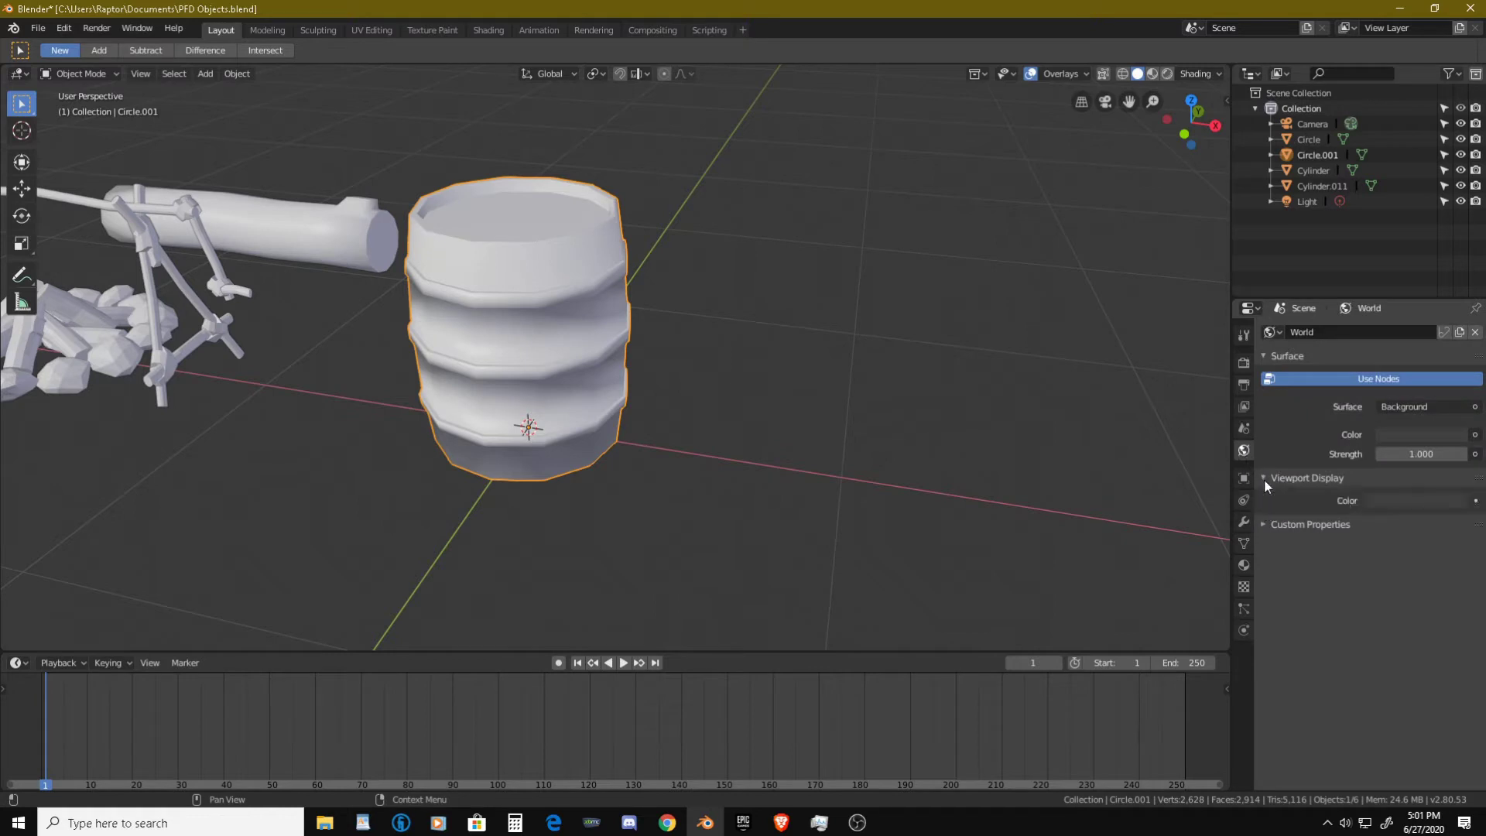
{"action": "left_click", "coordinate": [1264, 478]}
{"action": "left_click", "coordinate": [1262, 495]}
{"action": "left_click", "coordinate": [1263, 496]}
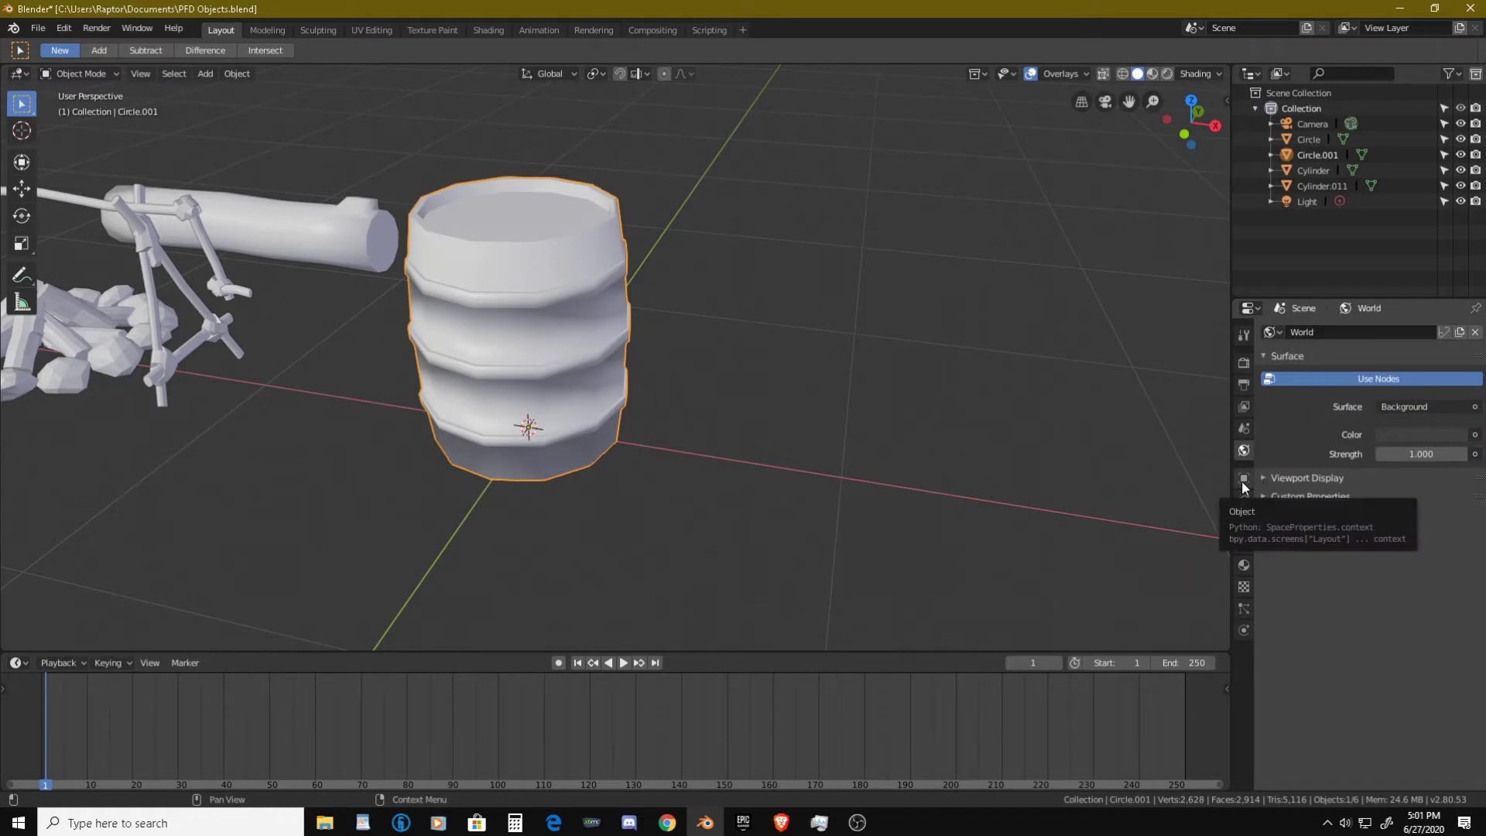
- Preview the barrel and campfire props in LookDev and Rendered viewport shading
{"action": "scroll", "coordinate": [716, 391], "scroll_direction": "down", "scroll_amount": 4}
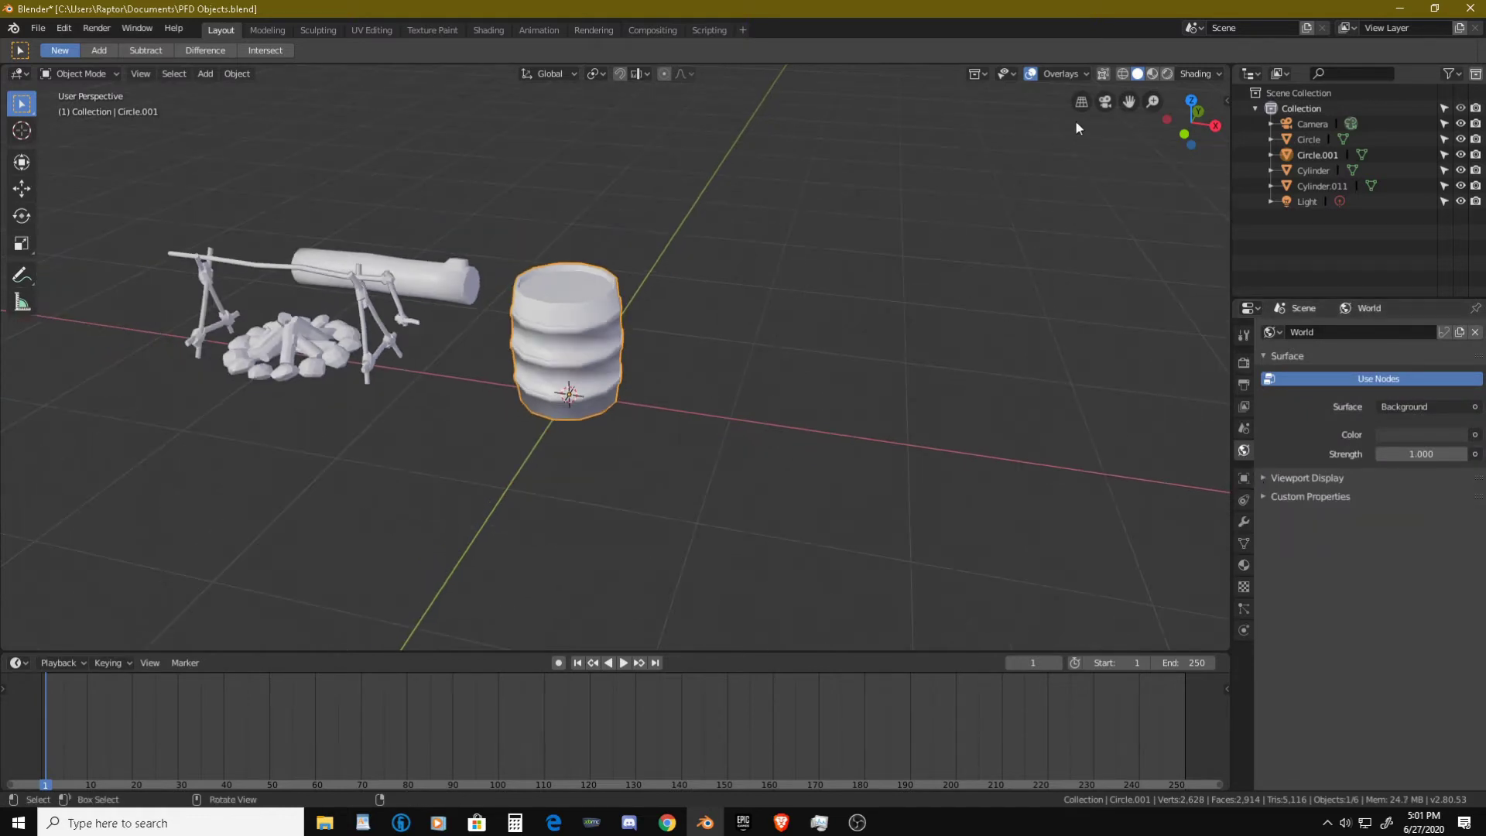
{"action": "left_click", "coordinate": [1152, 75]}
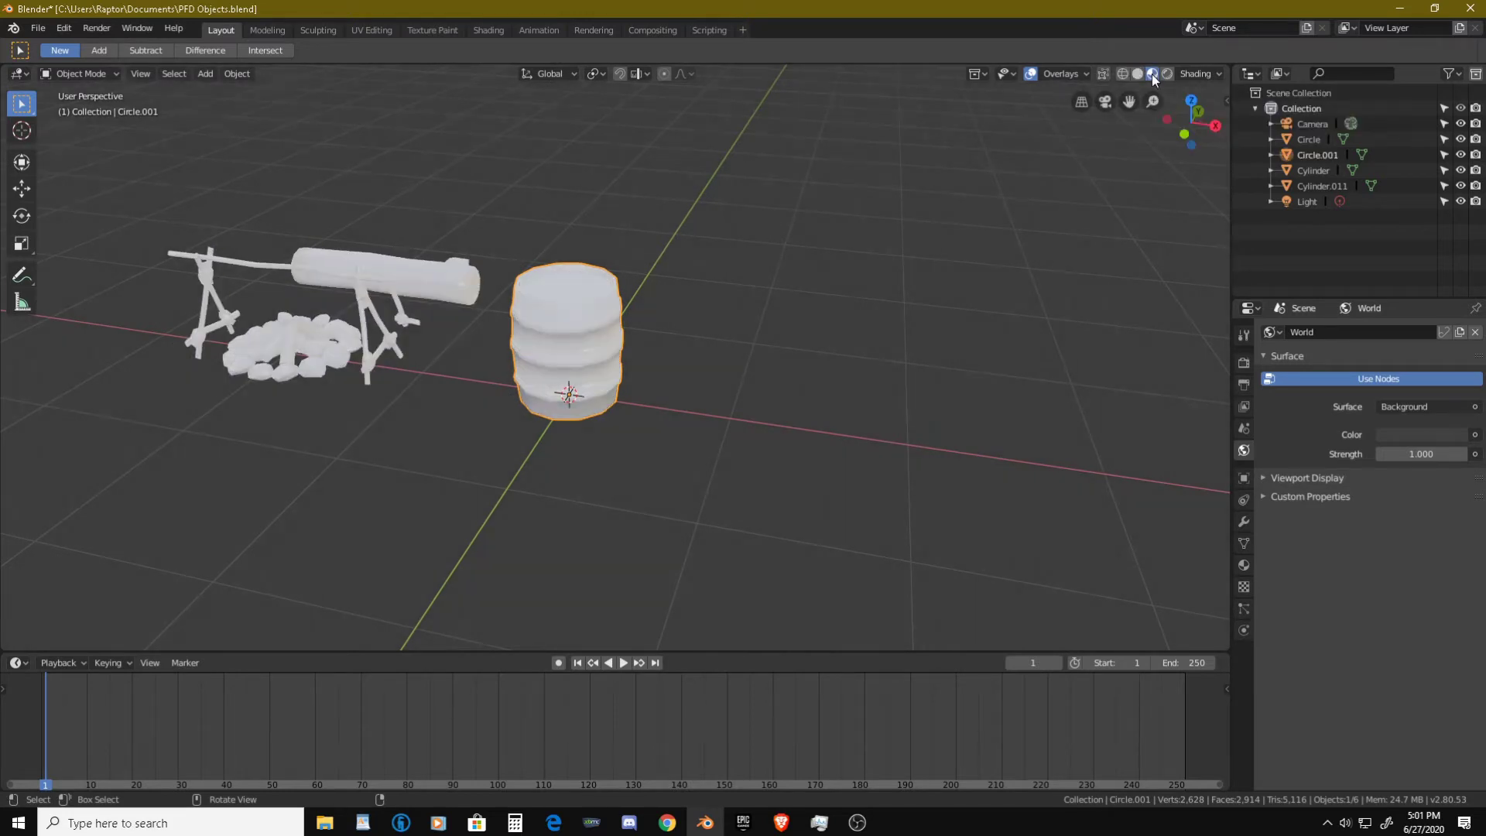
{"action": "middle_click_drag", "start_coordinate": [774, 297], "coordinate": [907, 327]}
{"action": "scroll", "coordinate": [807, 362], "scroll_direction": "up", "scroll_amount": 3}
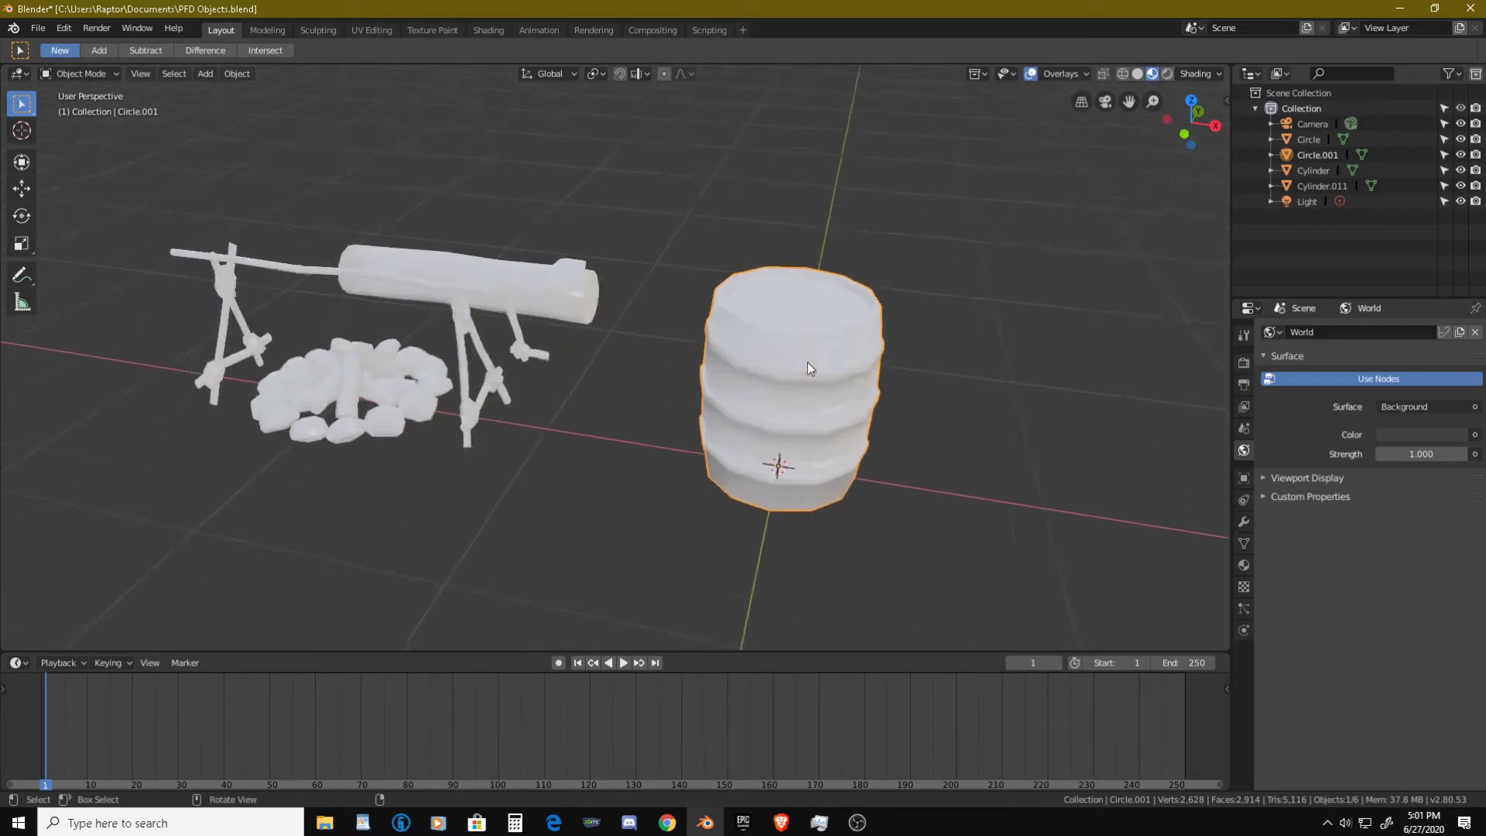
{"action": "mouse_move", "coordinate": [806, 362]}
{"action": "middle_mouse_down"}
{"action": "mouse_move", "coordinate": [827, 378]}
{"action": "mouse_move", "coordinate": [723, 322]}
{"action": "mouse_move", "coordinate": [790, 356]}
{"action": "mouse_move", "coordinate": [940, 226]}
{"action": "middle_mouse_up"}
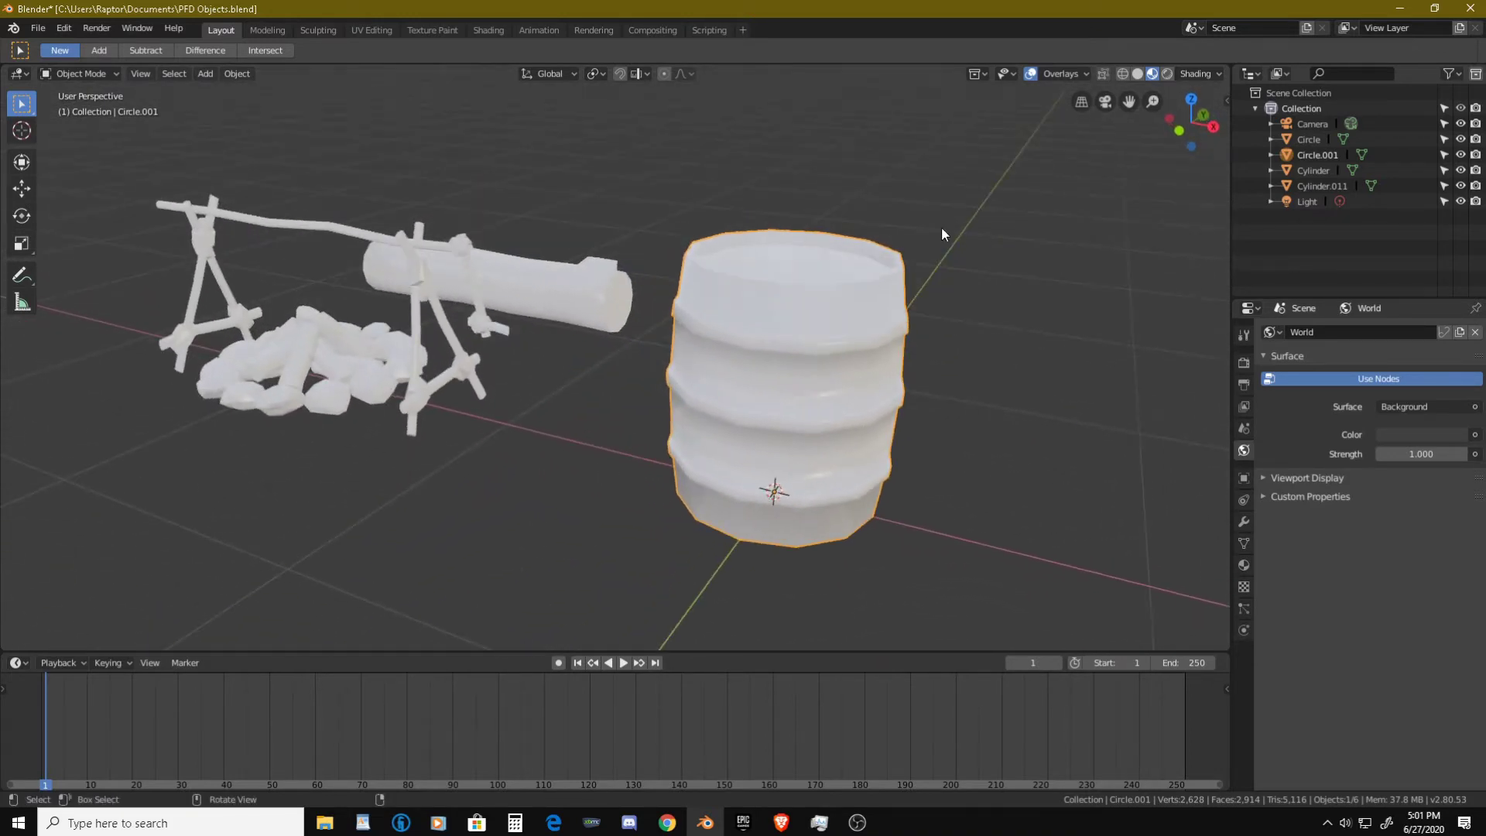
{"action": "left_click", "coordinate": [1167, 73]}
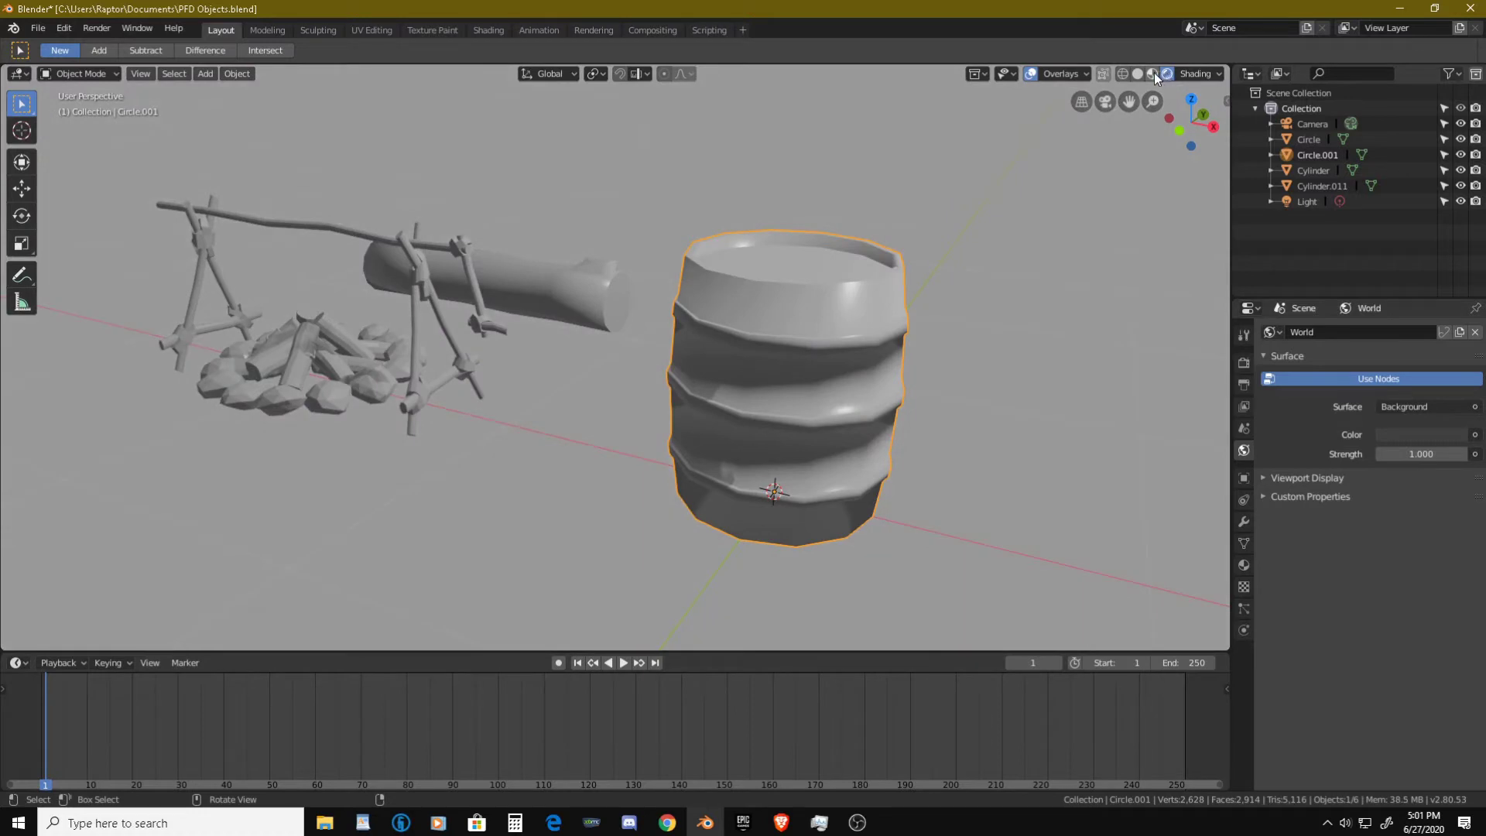
- Inspect the props from another side in LookDev shading, and set the viewport back to Solid
{"action": "left_click", "coordinate": [1153, 72]}
{"action": "mouse_move", "coordinate": [904, 284]}
{"action": "middle_mouse_down"}
{"action": "mouse_move", "coordinate": [912, 350]}
{"action": "mouse_move", "coordinate": [989, 331]}
{"action": "mouse_move", "coordinate": [902, 332]}
{"action": "mouse_move", "coordinate": [866, 374]}
{"action": "mouse_move", "coordinate": [847, 359]}
{"action": "mouse_move", "coordinate": [786, 373]}
{"action": "mouse_move", "coordinate": [702, 343]}
{"action": "mouse_move", "coordinate": [759, 345]}
{"action": "mouse_move", "coordinate": [873, 309]}
{"action": "mouse_move", "coordinate": [790, 312]}
{"action": "mouse_move", "coordinate": [720, 349]}
{"action": "mouse_move", "coordinate": [824, 309]}
{"action": "mouse_move", "coordinate": [876, 320]}
{"action": "mouse_move", "coordinate": [744, 346]}
{"action": "mouse_move", "coordinate": [903, 286]}
{"action": "middle_mouse_up"}
{"action": "scroll", "coordinate": [768, 369], "scroll_direction": "up", "scroll_amount": 4}
{"action": "scroll", "coordinate": [708, 344], "scroll_direction": "up", "scroll_amount": 5}
{"action": "scroll", "coordinate": [698, 341], "scroll_direction": "down", "scroll_amount": 5}
{"action": "key", "text": "Tab"}
{"action": "key", "text": "Tab"}
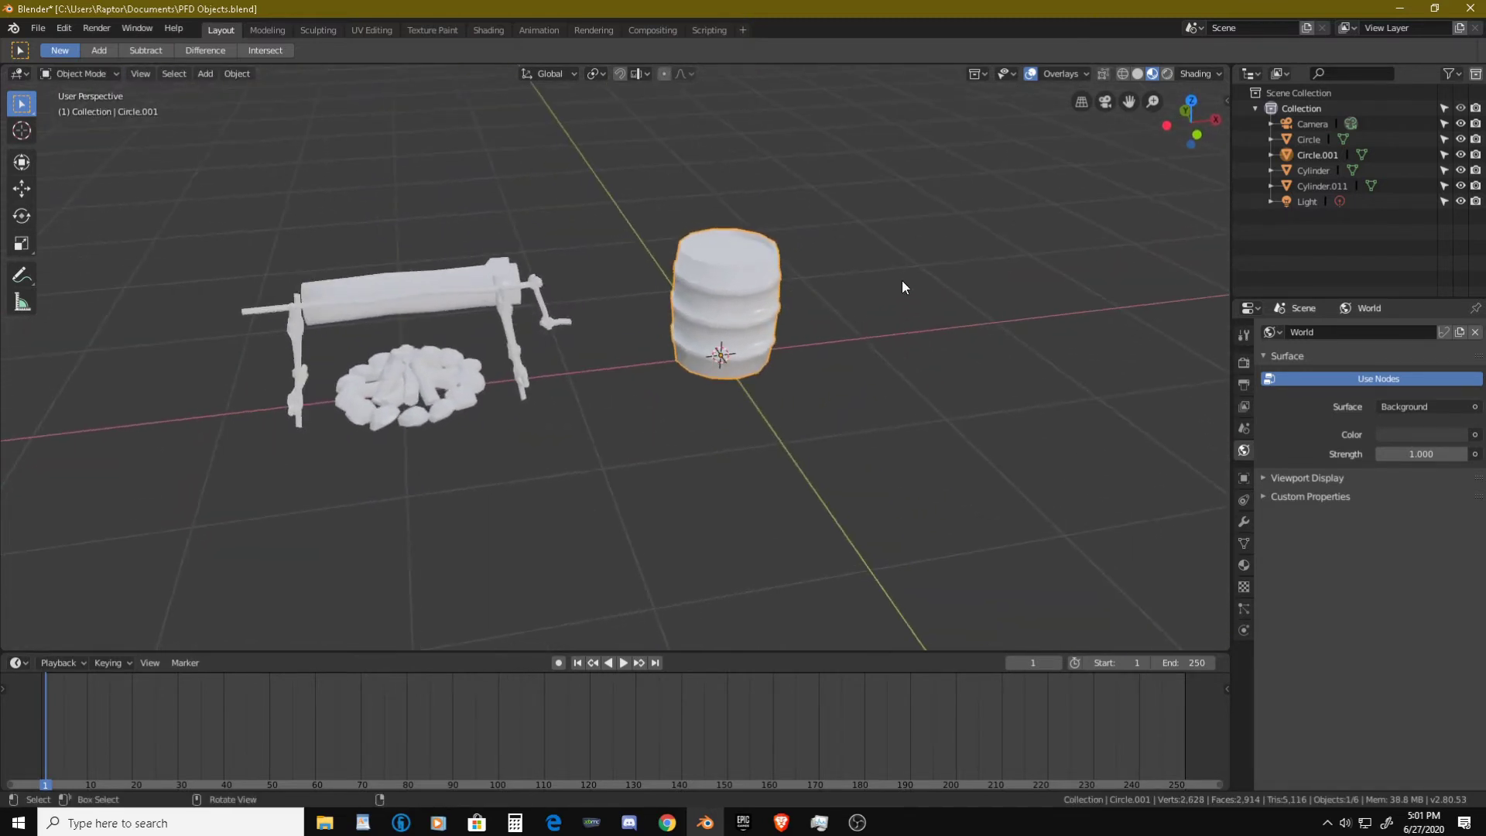
{"action": "left_click", "coordinate": [1122, 73]}
{"action": "left_click", "coordinate": [1138, 73]}
- Select the campfire logs and stones object, enter Edit Mode, and select all of its faces
{"action": "scroll", "coordinate": [701, 337], "scroll_direction": "up", "scroll_amount": 3}
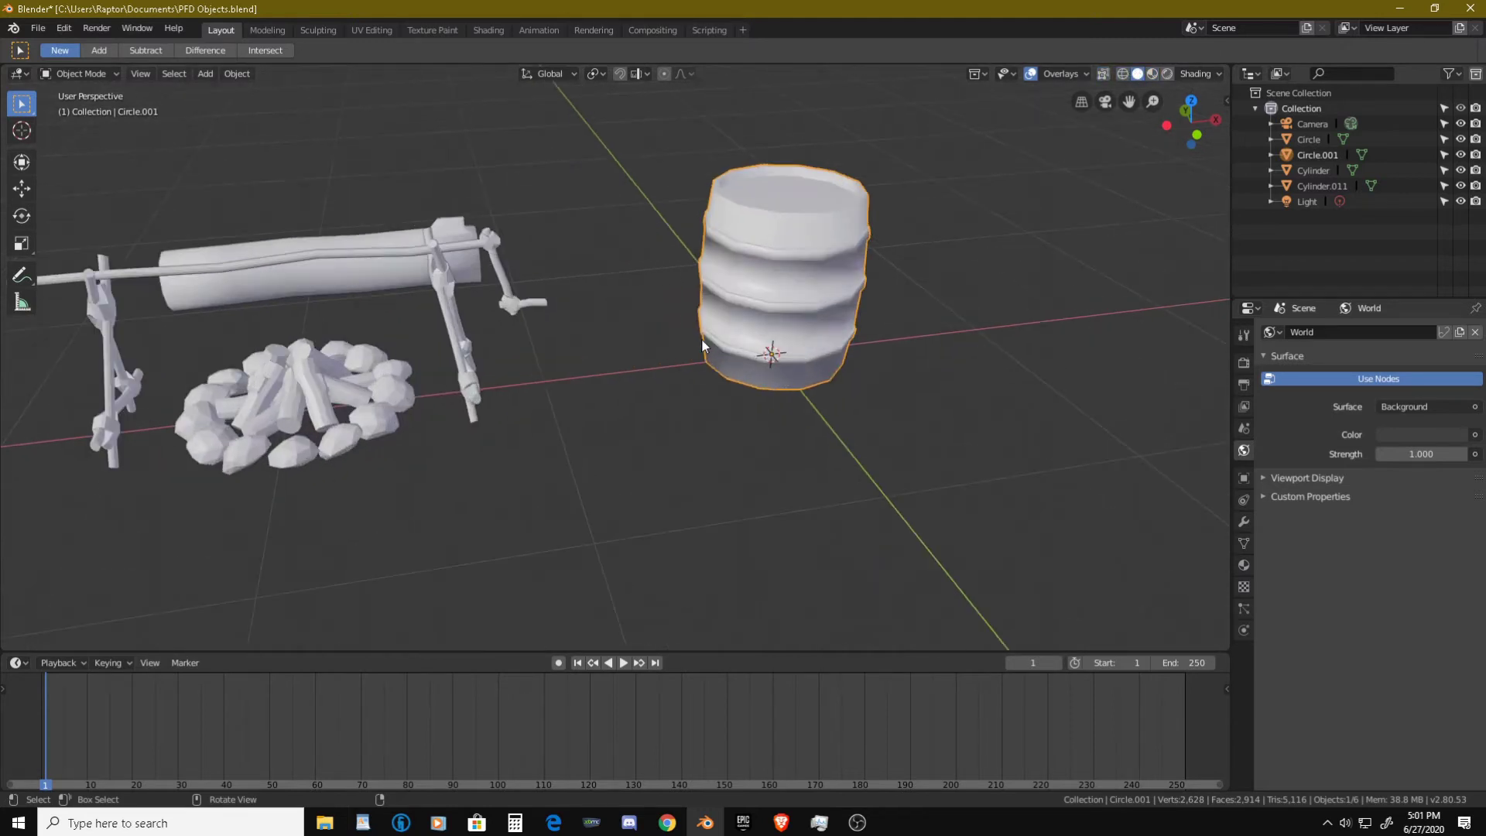
{"action": "scroll", "coordinate": [701, 337], "scroll_direction": "up", "scroll_amount": 3}
{"action": "middle_click_drag", "start_coordinate": [713, 331], "coordinate": [856, 355], "text": "shift"}
{"action": "scroll", "coordinate": [761, 386], "scroll_direction": "up", "scroll_amount": 2}
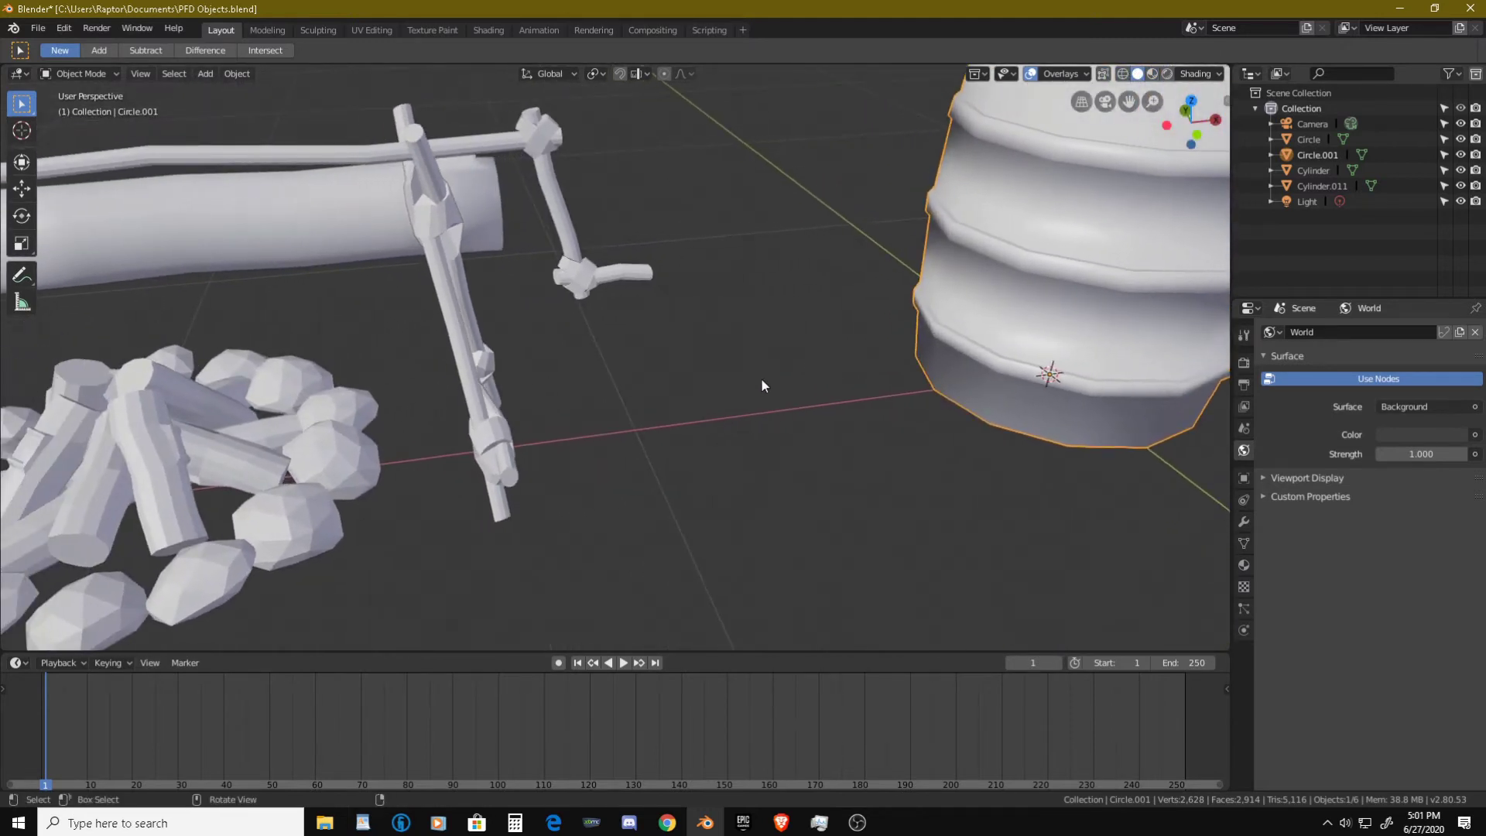
{"action": "middle_click_drag", "start_coordinate": [762, 385], "coordinate": [611, 353]}
{"action": "left_click", "coordinate": [610, 353]}
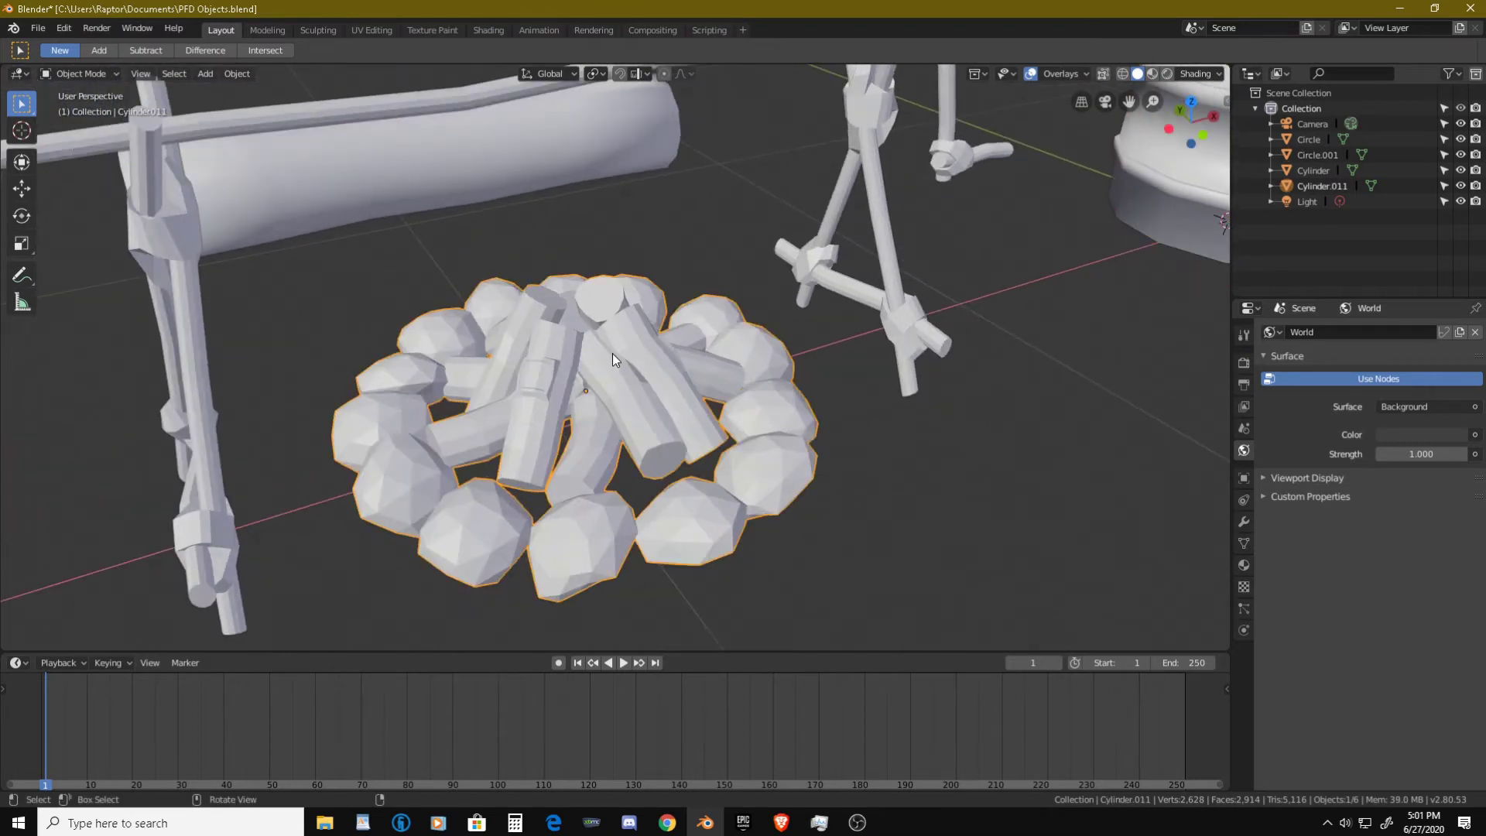
{"action": "key", "text": "Tab"}
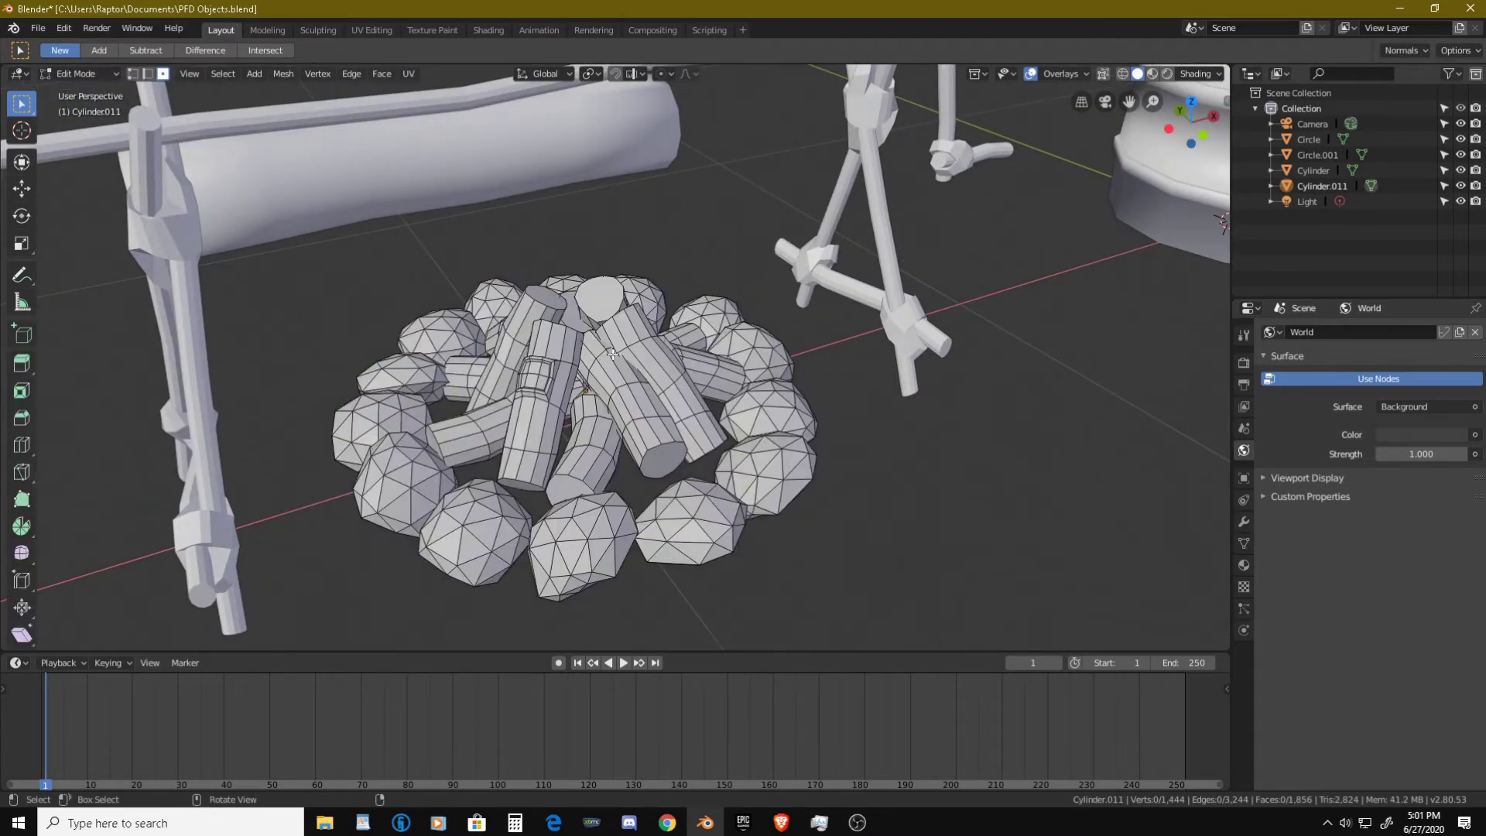
{"action": "key", "text": "a"}
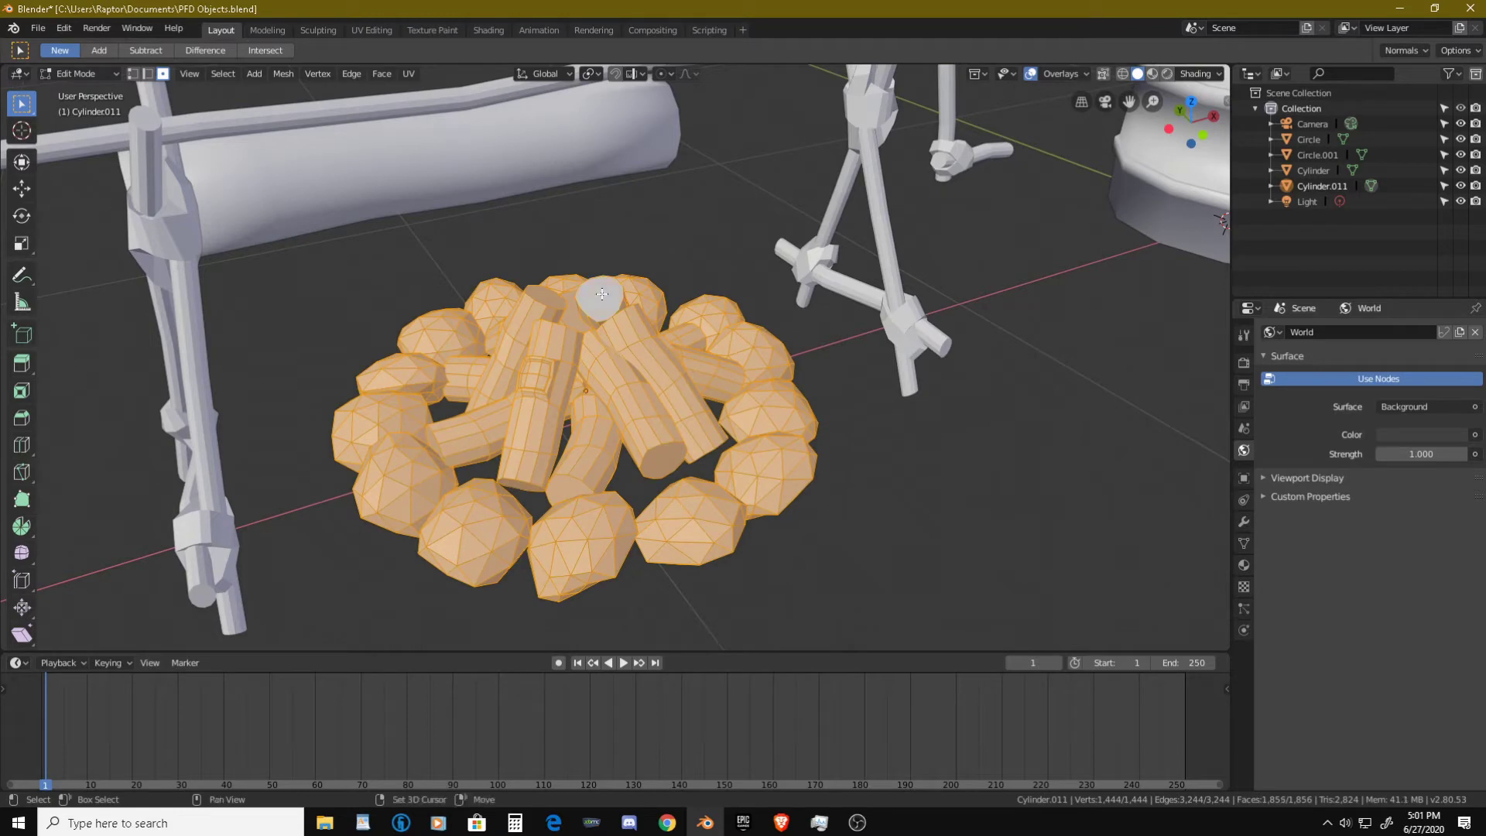
- Deselect the flat end faces at the upper ends of the campfire logs
{"action": "middle_click_drag", "start_coordinate": [543, 298], "coordinate": [622, 280]}
{"action": "scroll", "coordinate": [527, 241], "scroll_direction": "up", "scroll_amount": 5}
{"action": "left_click", "coordinate": [472, 267], "text": "shift"}
{"action": "left_click", "coordinate": [556, 270], "text": "shift"}
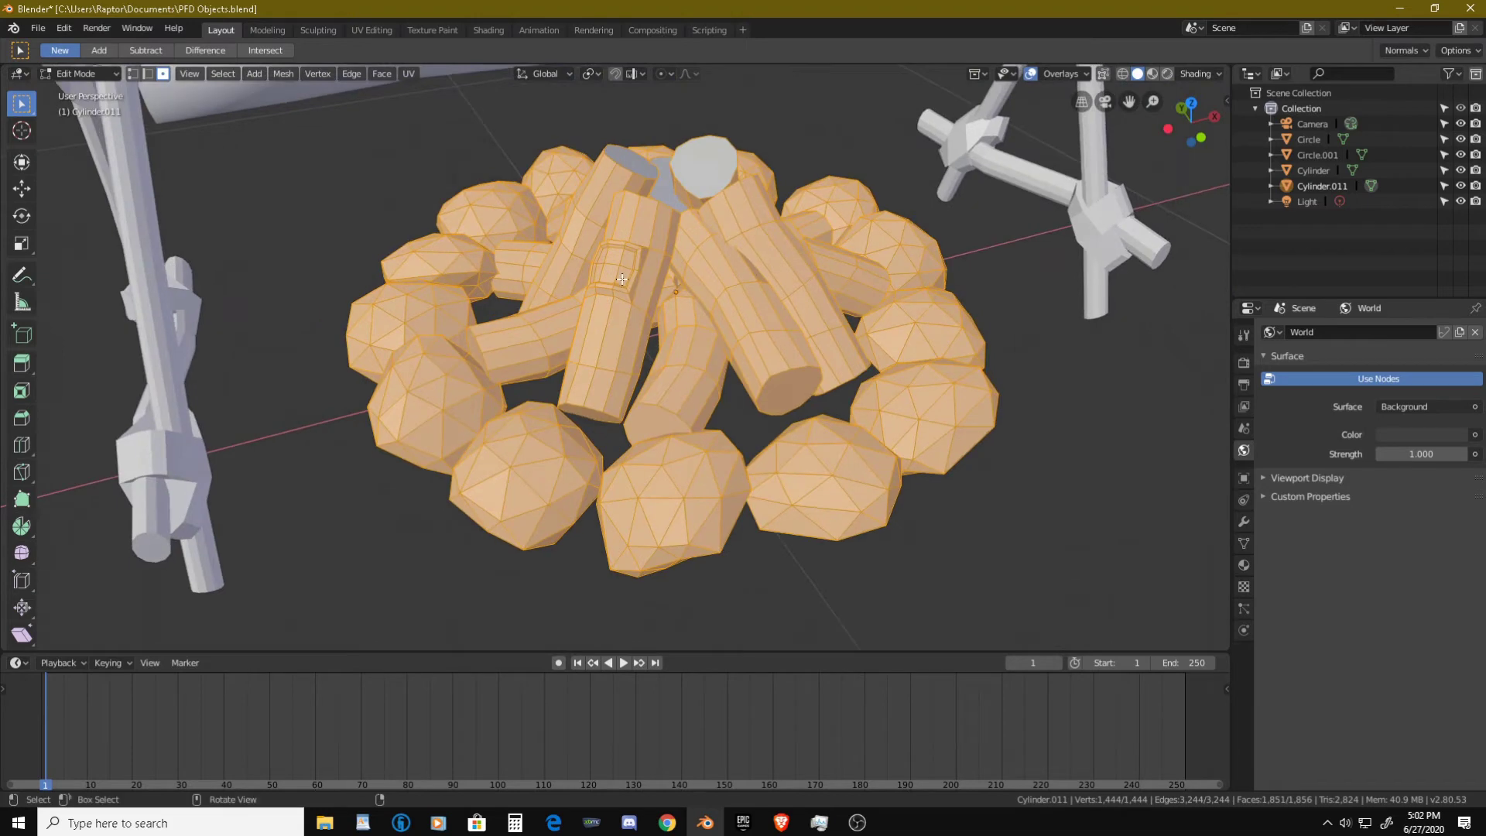
- Deselect the flat end faces at the lower ends of the logs around the stone ring
{"action": "scroll", "coordinate": [623, 279], "scroll_direction": "up", "scroll_amount": 4}
{"action": "middle_click_drag", "start_coordinate": [750, 294], "coordinate": [493, 227]}
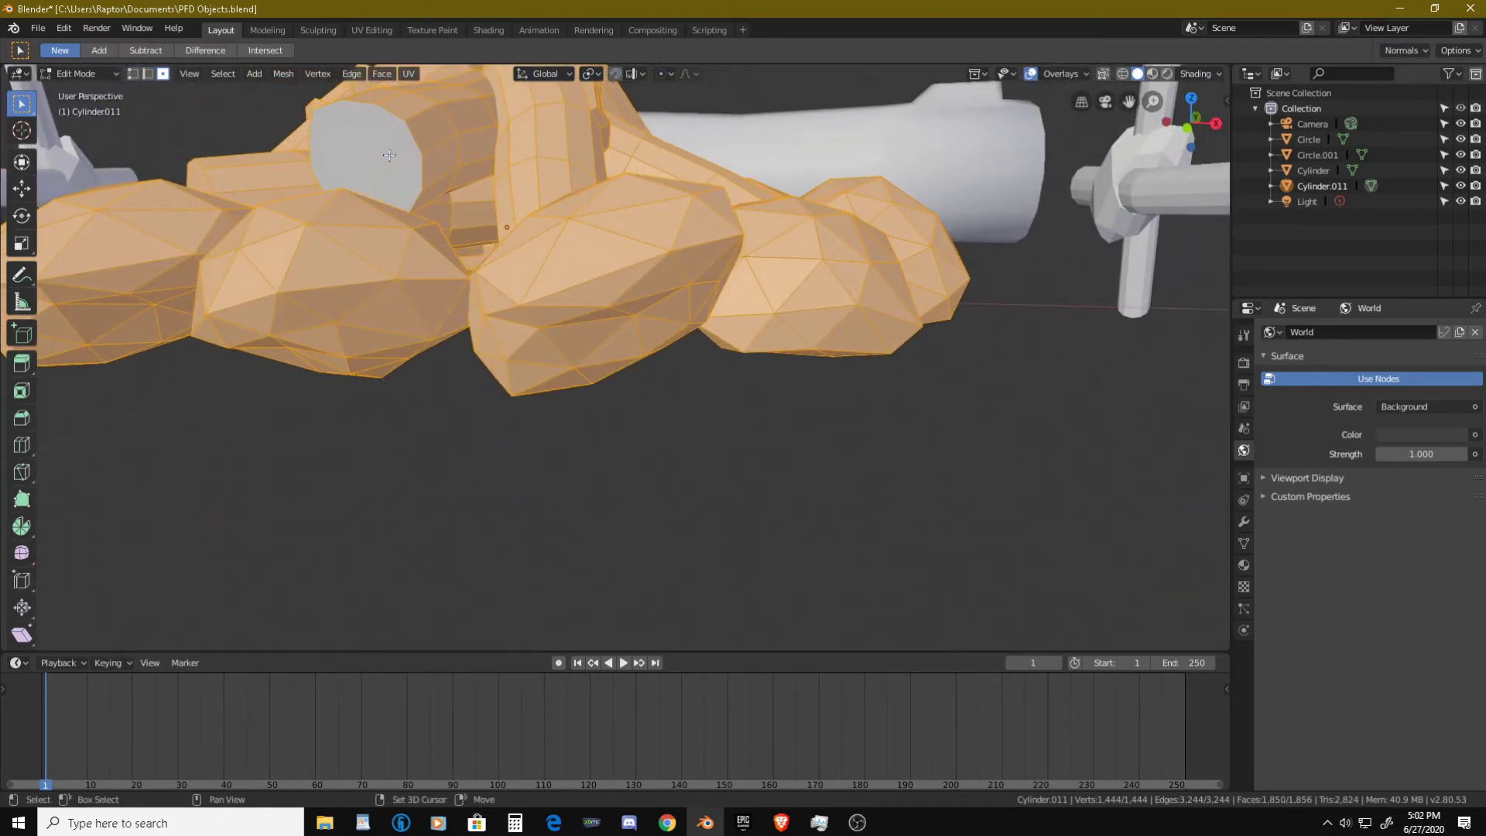
{"action": "middle_click_drag", "start_coordinate": [389, 154], "coordinate": [541, 317]}
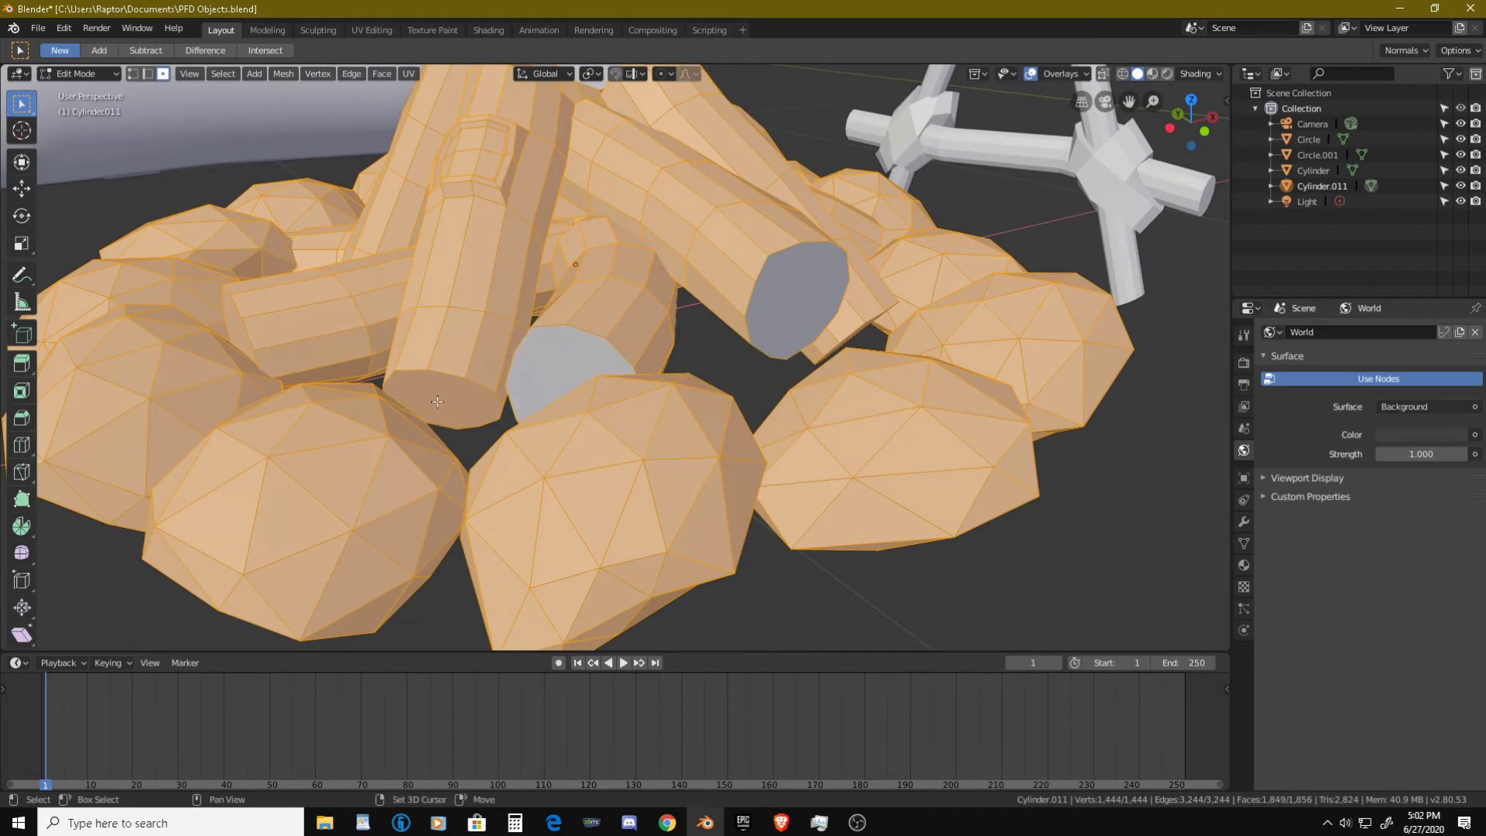
{"action": "middle_click_drag", "start_coordinate": [437, 401], "coordinate": [592, 388]}
{"action": "middle_click_drag", "start_coordinate": [526, 342], "coordinate": [721, 335]}
{"action": "scroll", "coordinate": [721, 335], "scroll_direction": "up", "scroll_amount": 3}
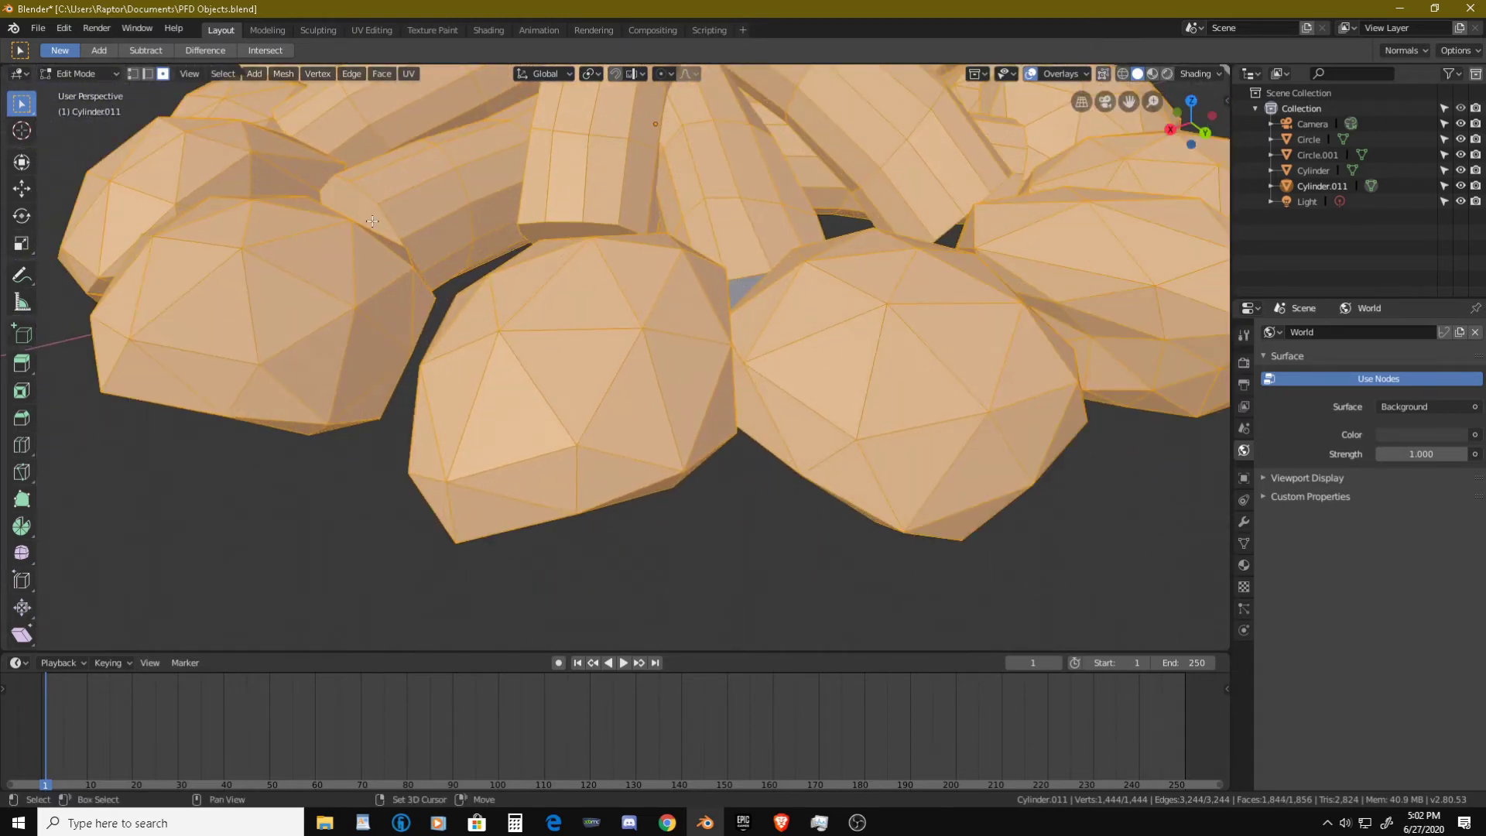
{"action": "middle_click_drag", "start_coordinate": [372, 221], "coordinate": [404, 303]}
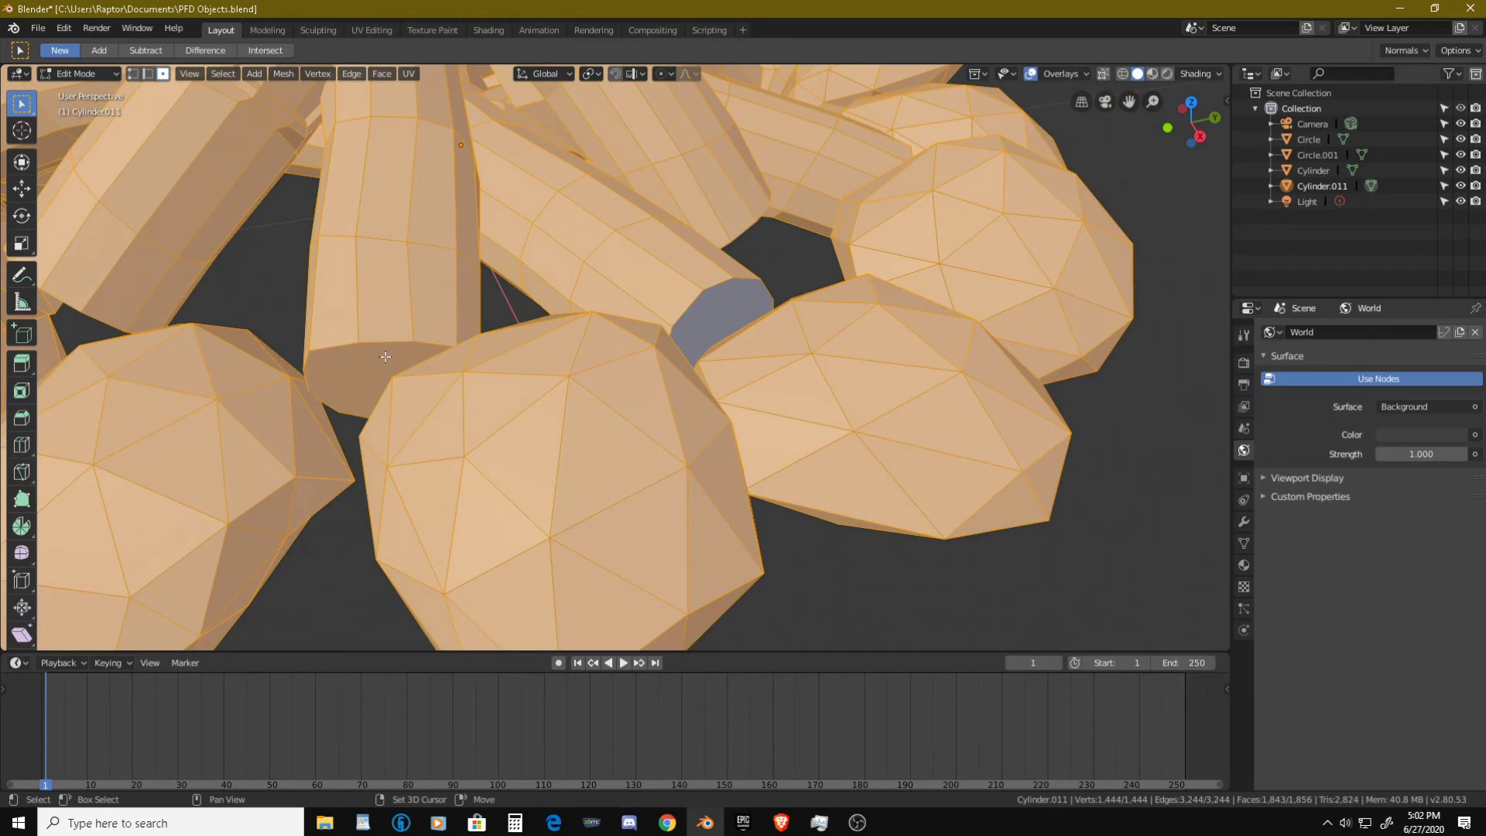
{"action": "middle_click_drag", "start_coordinate": [386, 357], "coordinate": [308, 316]}
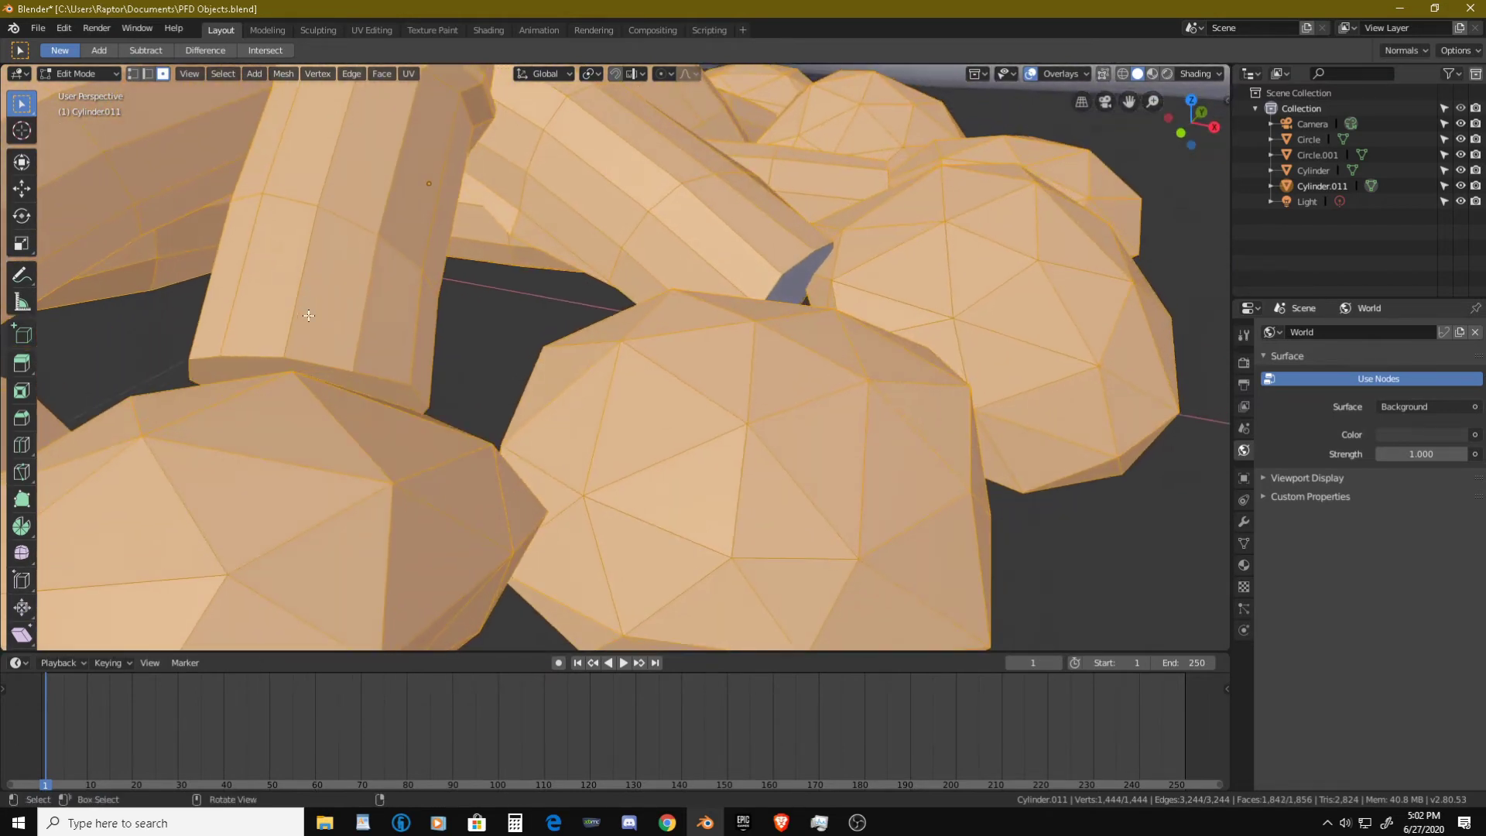
{"action": "scroll", "coordinate": [263, 339], "scroll_direction": "down", "scroll_amount": 10}
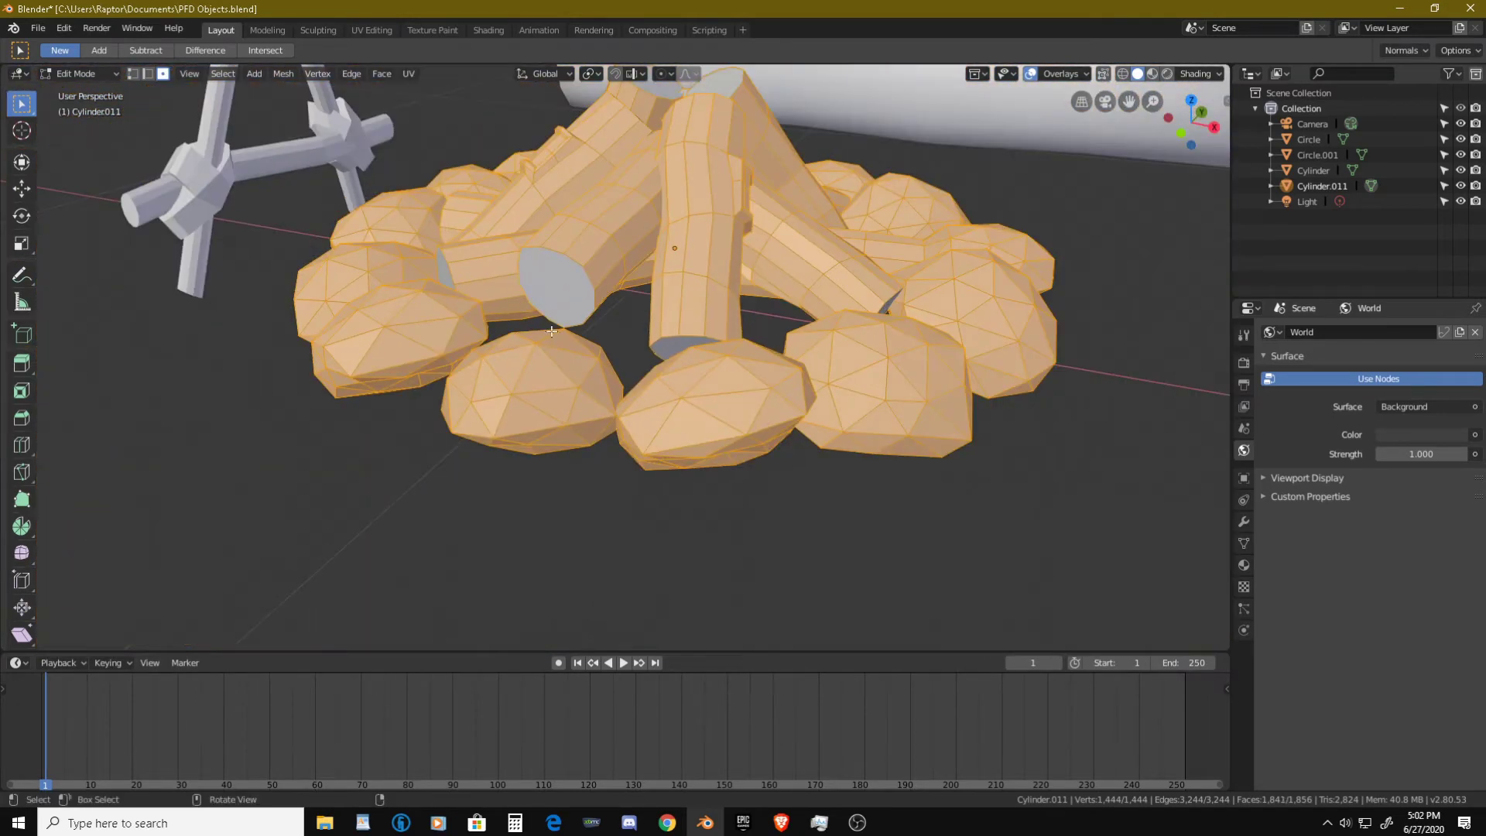
- Deselect the remaining log end faces partly hidden inside the campfire pile
{"action": "middle_click_drag", "start_coordinate": [465, 352], "coordinate": [927, 284]}
{"action": "scroll", "coordinate": [586, 293], "scroll_direction": "up", "scroll_amount": 8}
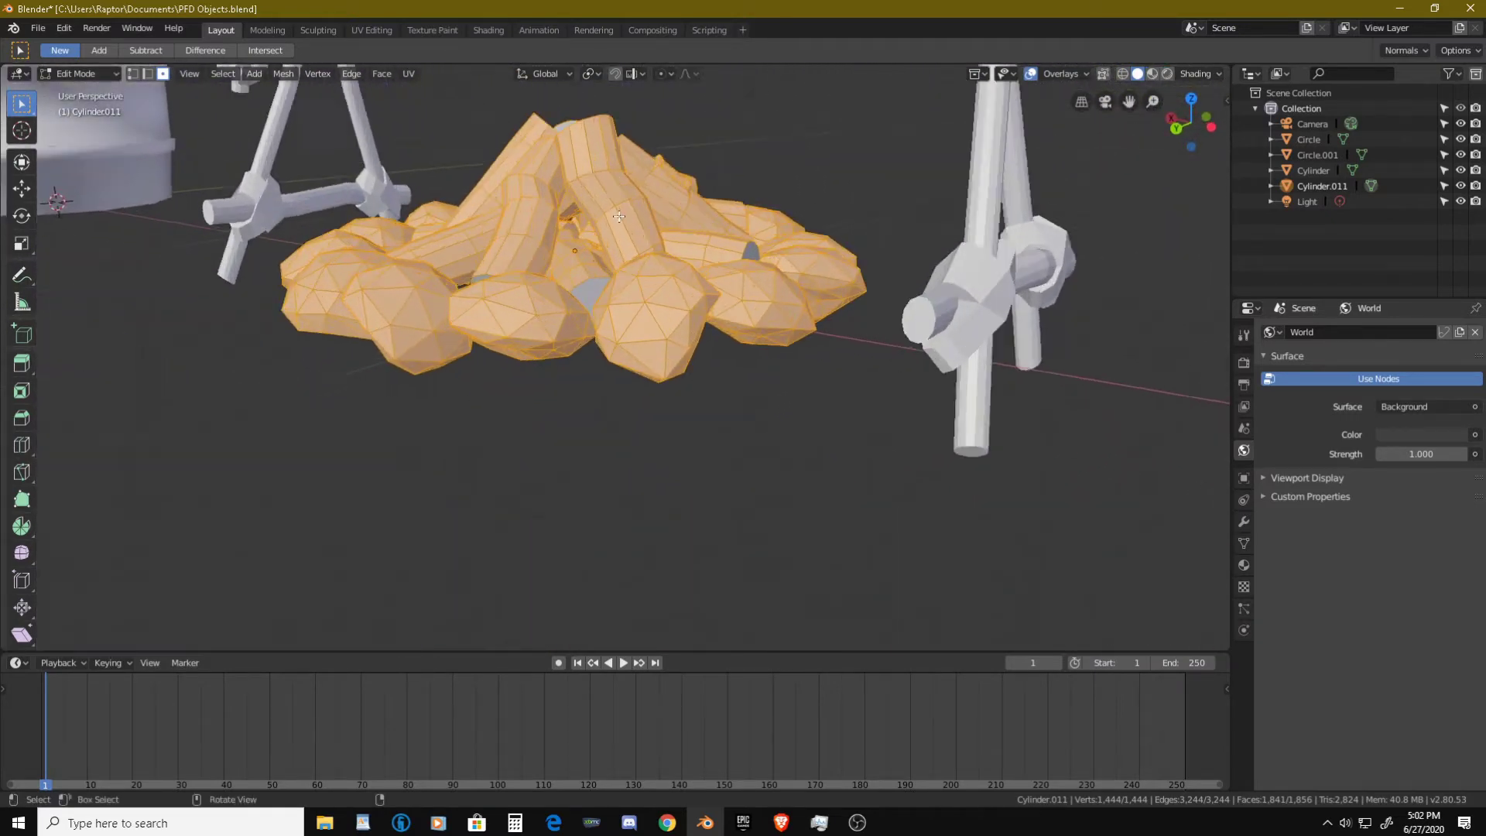
{"action": "scroll", "coordinate": [586, 293], "scroll_direction": "down", "scroll_amount": 3}
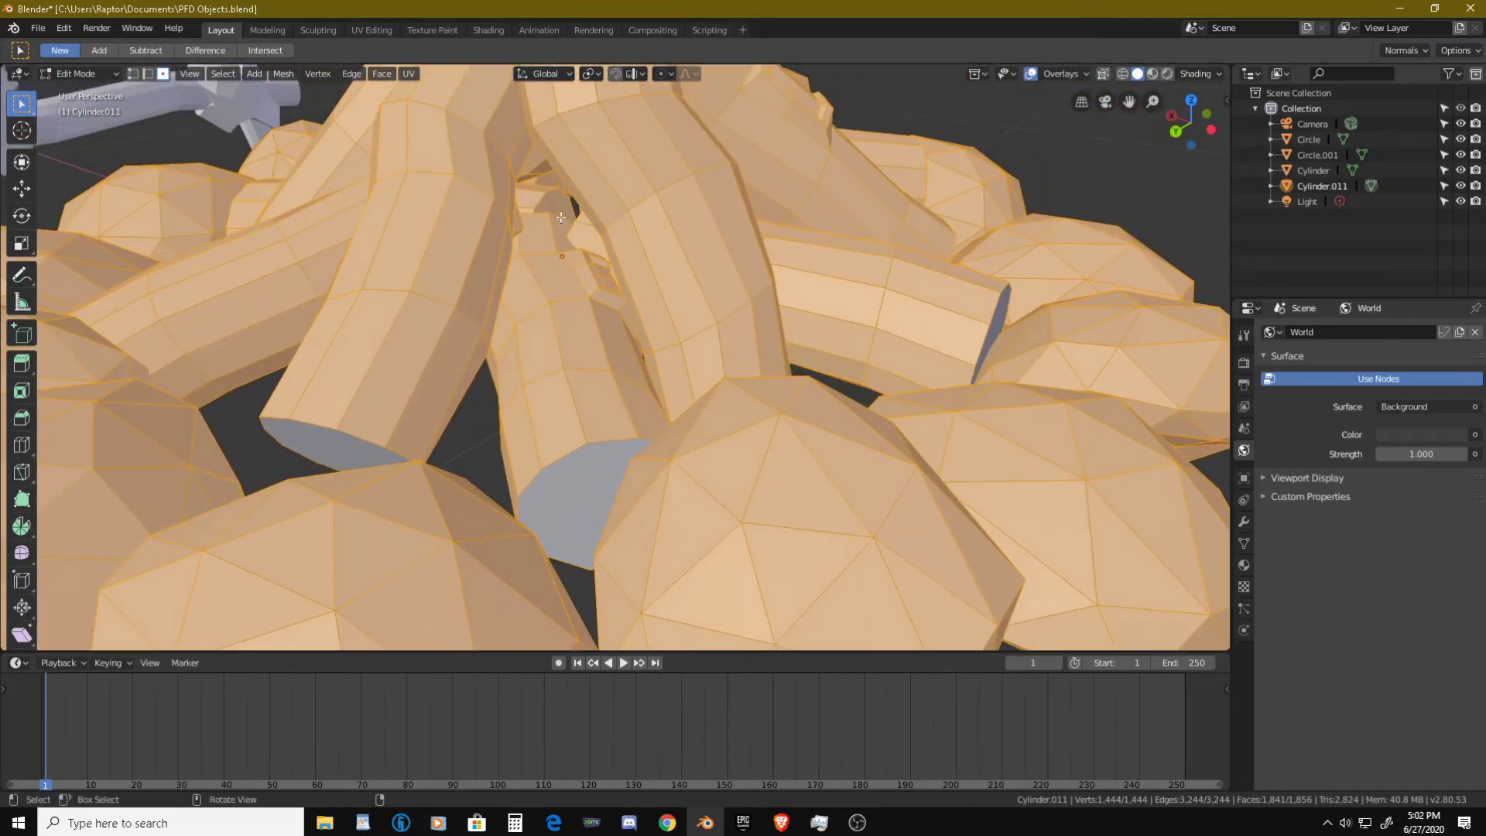
{"action": "middle_click_drag", "start_coordinate": [555, 208], "coordinate": [739, 186]}
{"action": "scroll", "coordinate": [696, 174], "scroll_direction": "up", "scroll_amount": 6}
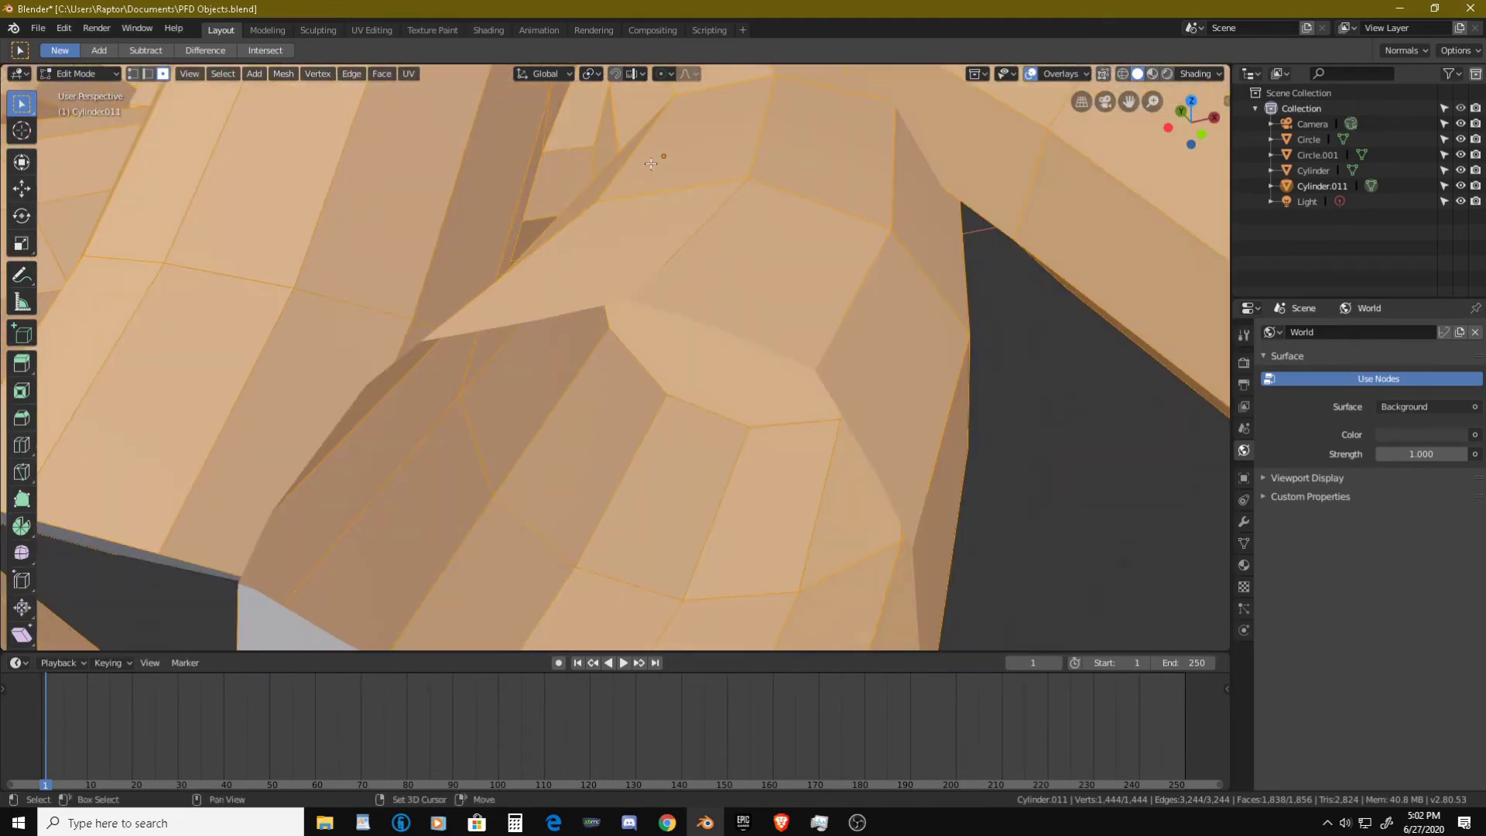
{"action": "middle_click_drag", "start_coordinate": [650, 163], "coordinate": [784, 355]}
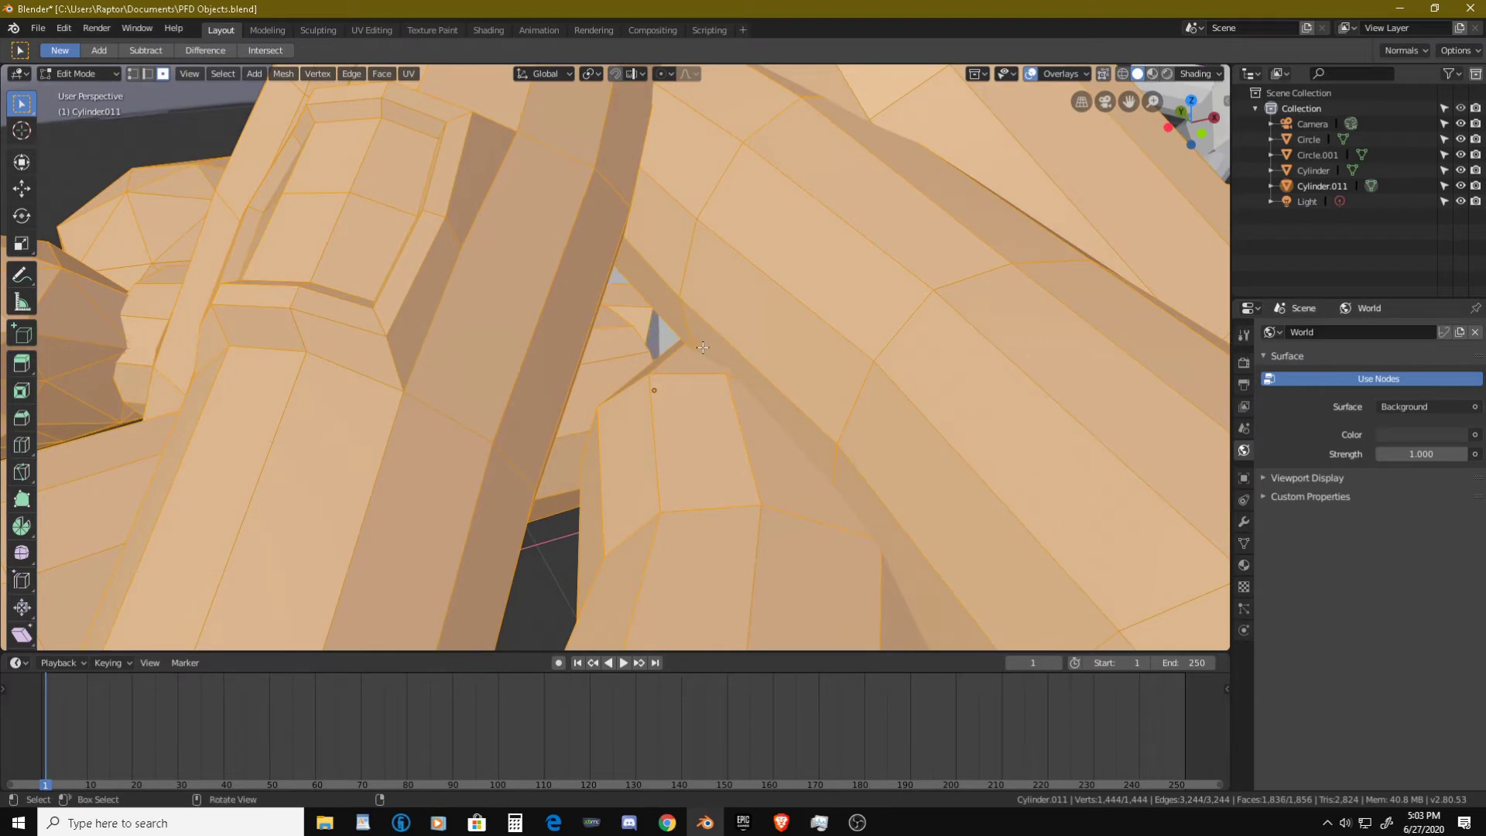
{"action": "middle_click_drag", "start_coordinate": [656, 341], "coordinate": [608, 339]}
- Apply smooth shading to the selected campfire log and stone faces, clear the selection, and return to Object Mode
{"action": "left_click", "coordinate": [282, 76]}
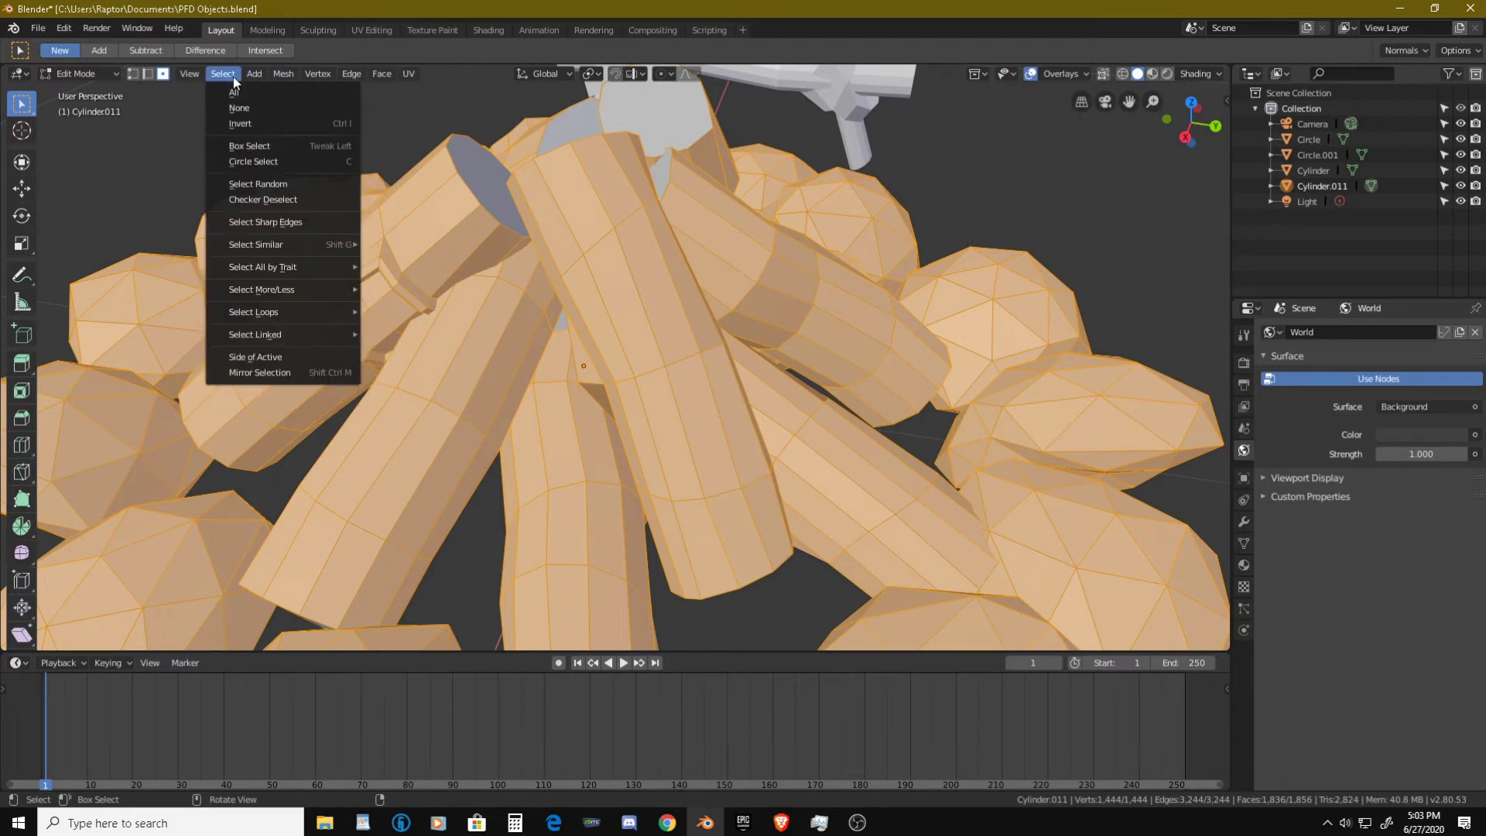
{"action": "mouse_move", "coordinate": [204, 76]}
{"action": "mouse_move", "coordinate": [282, 76]}
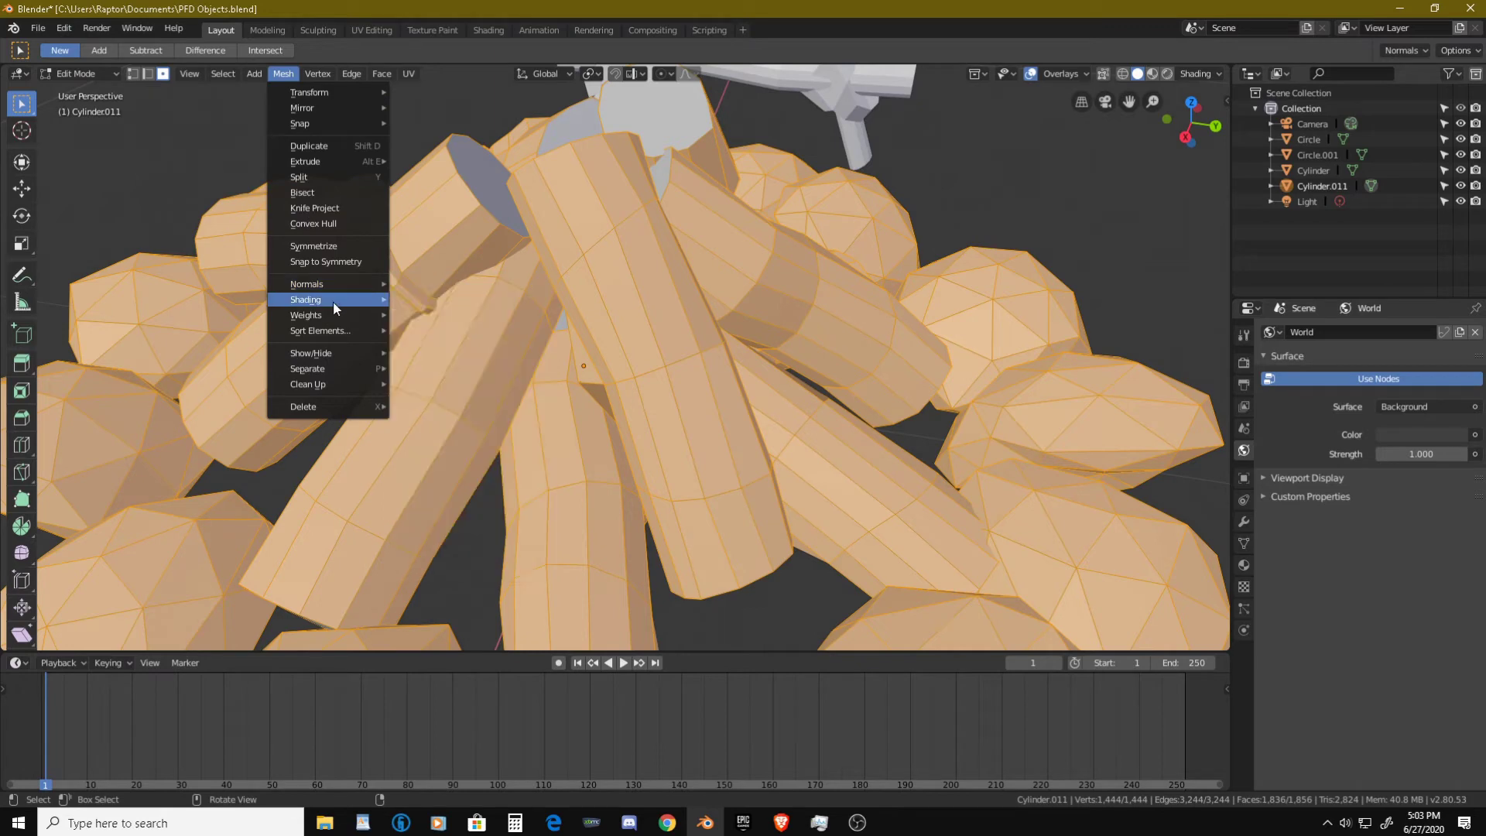
{"action": "mouse_move", "coordinate": [343, 303]}
{"action": "left_click", "coordinate": [441, 297]}
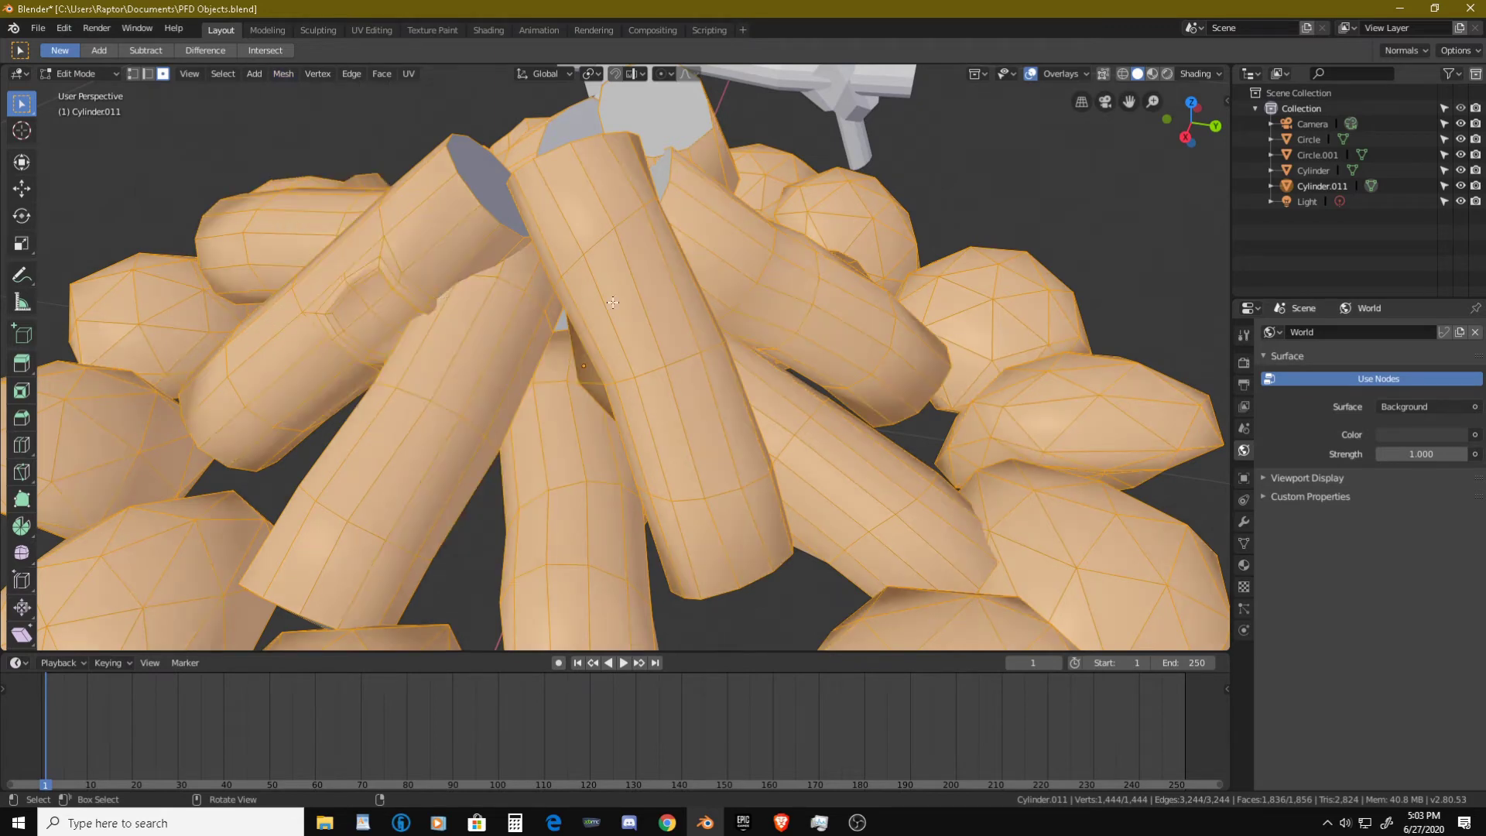
{"action": "key", "text": "alt+a"}
{"action": "scroll", "coordinate": [648, 299], "scroll_direction": "down", "scroll_amount": 6}
{"action": "middle_click_drag", "start_coordinate": [649, 299], "coordinate": [583, 364]}
{"action": "key", "text": "Tab"}
{"action": "scroll", "coordinate": [689, 355], "scroll_direction": "down", "scroll_amount": 5}
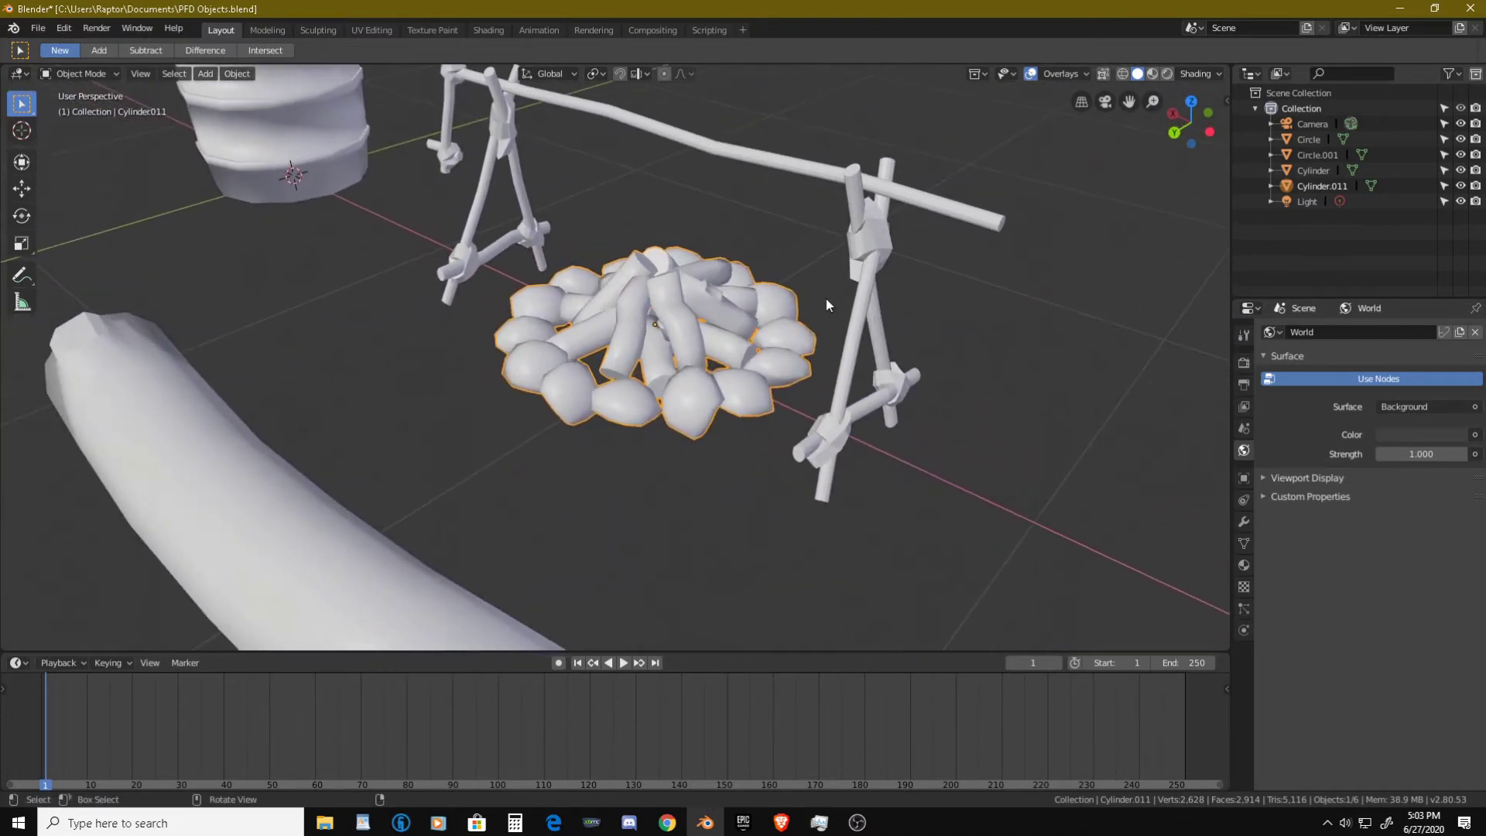
- Move the barrel away from the world origin within the ground plane, about -0.46 m in X and 2.04 m in Y
{"action": "middle_click_drag", "start_coordinate": [825, 299], "coordinate": [718, 343]}
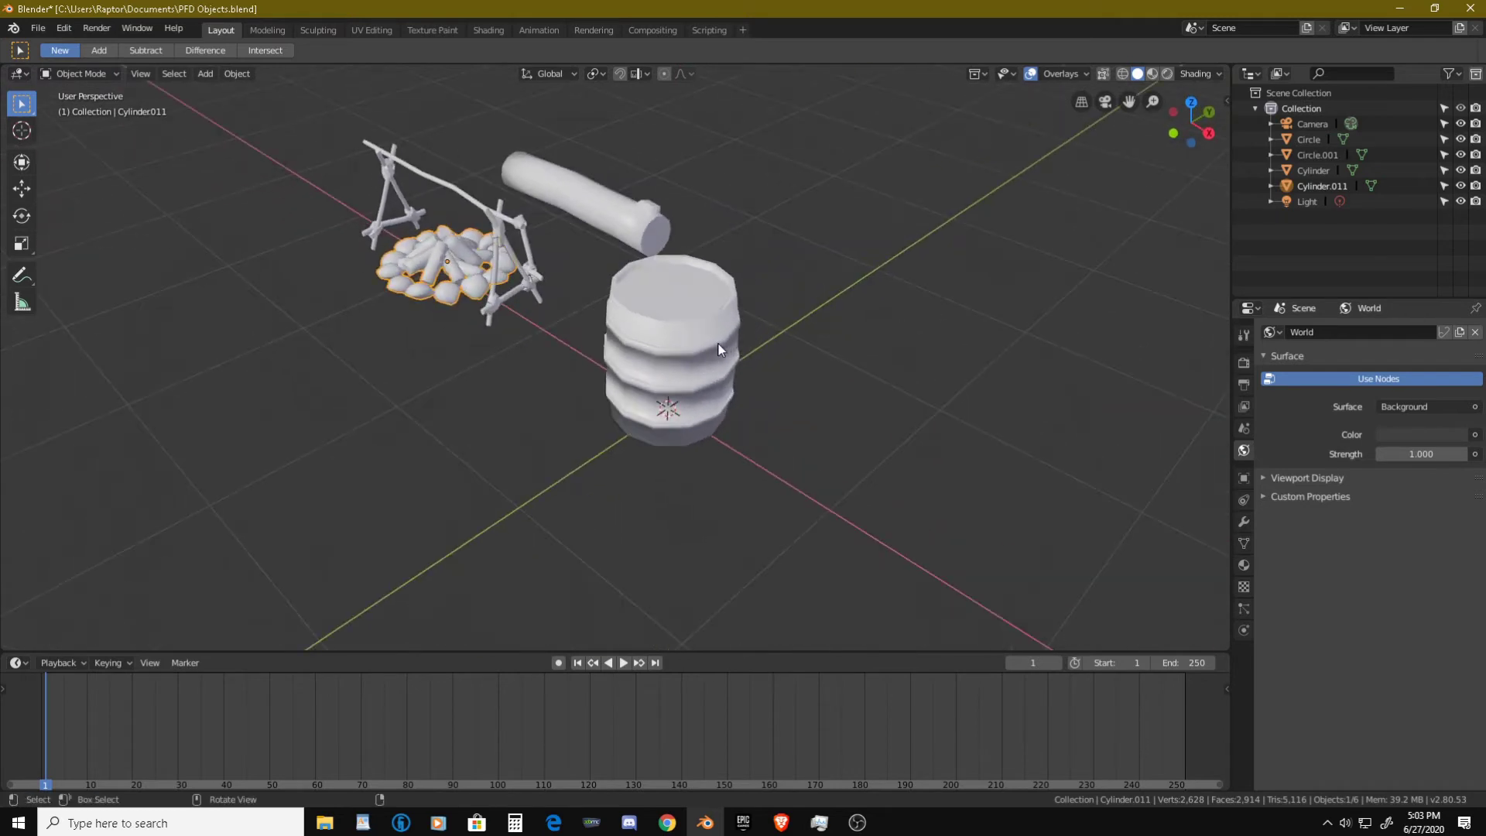
{"action": "left_click", "coordinate": [716, 337]}
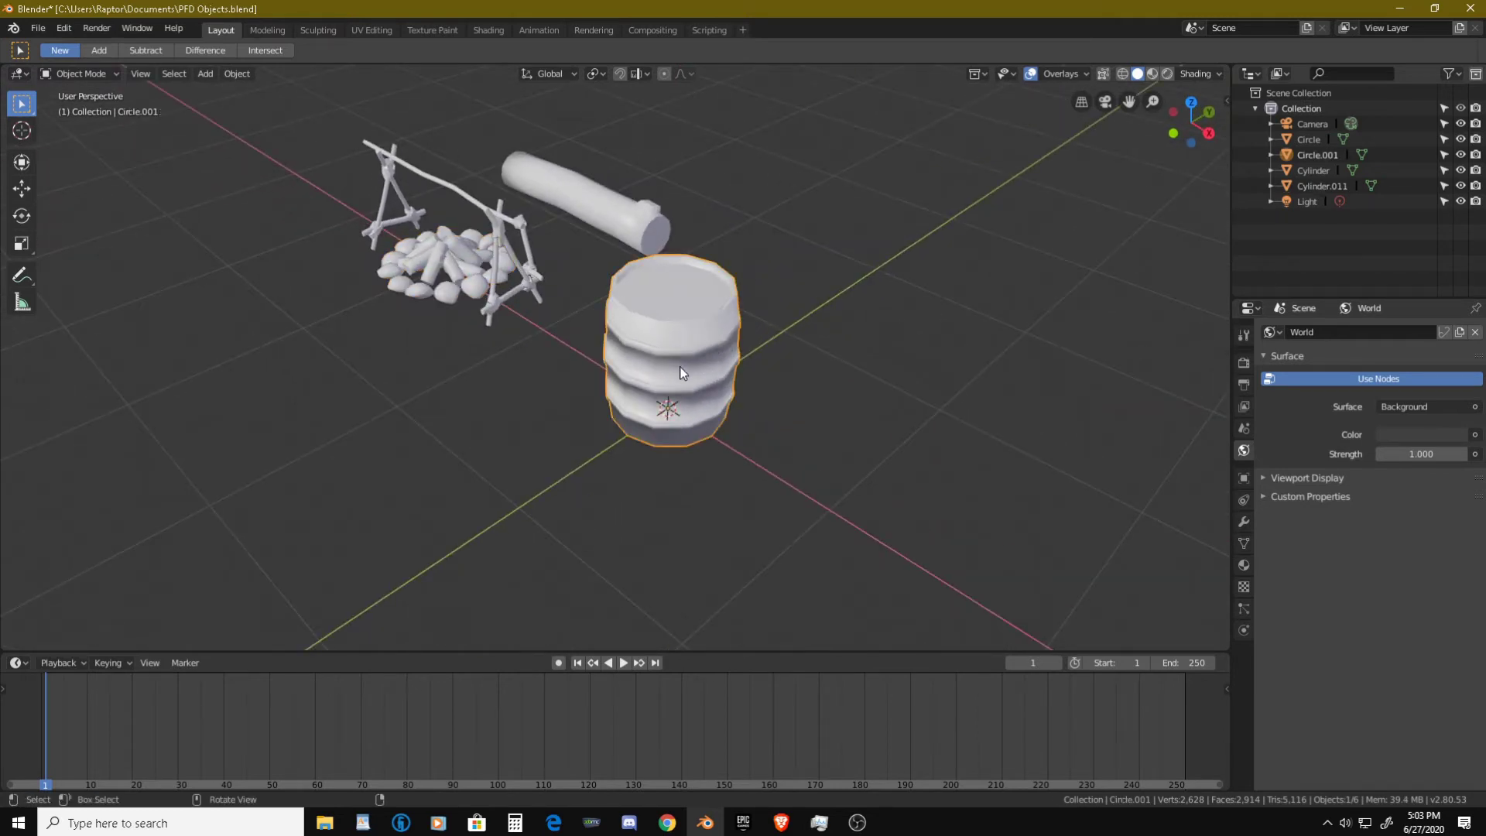
{"action": "key", "text": "g"}
{"action": "key", "text": "shift+z"}
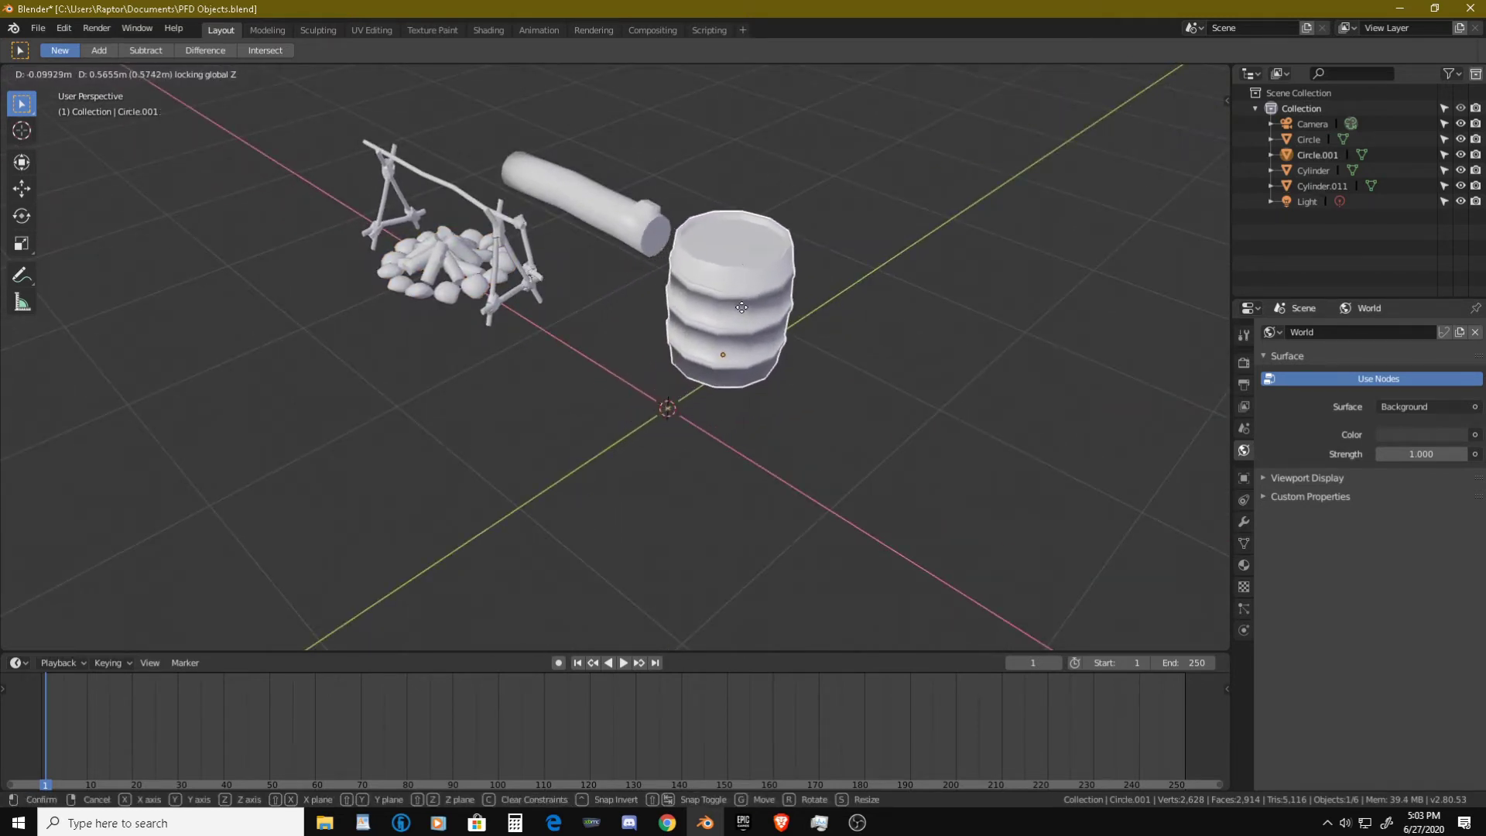
{"action": "left_click", "coordinate": [828, 207]}
- Add a mesh plane at the world origin with a size of 0.75 m
{"action": "middle_click_drag", "start_coordinate": [828, 207], "coordinate": [734, 319]}
{"action": "key", "text": "shift+a"}
{"action": "mouse_move", "coordinate": [733, 319]}
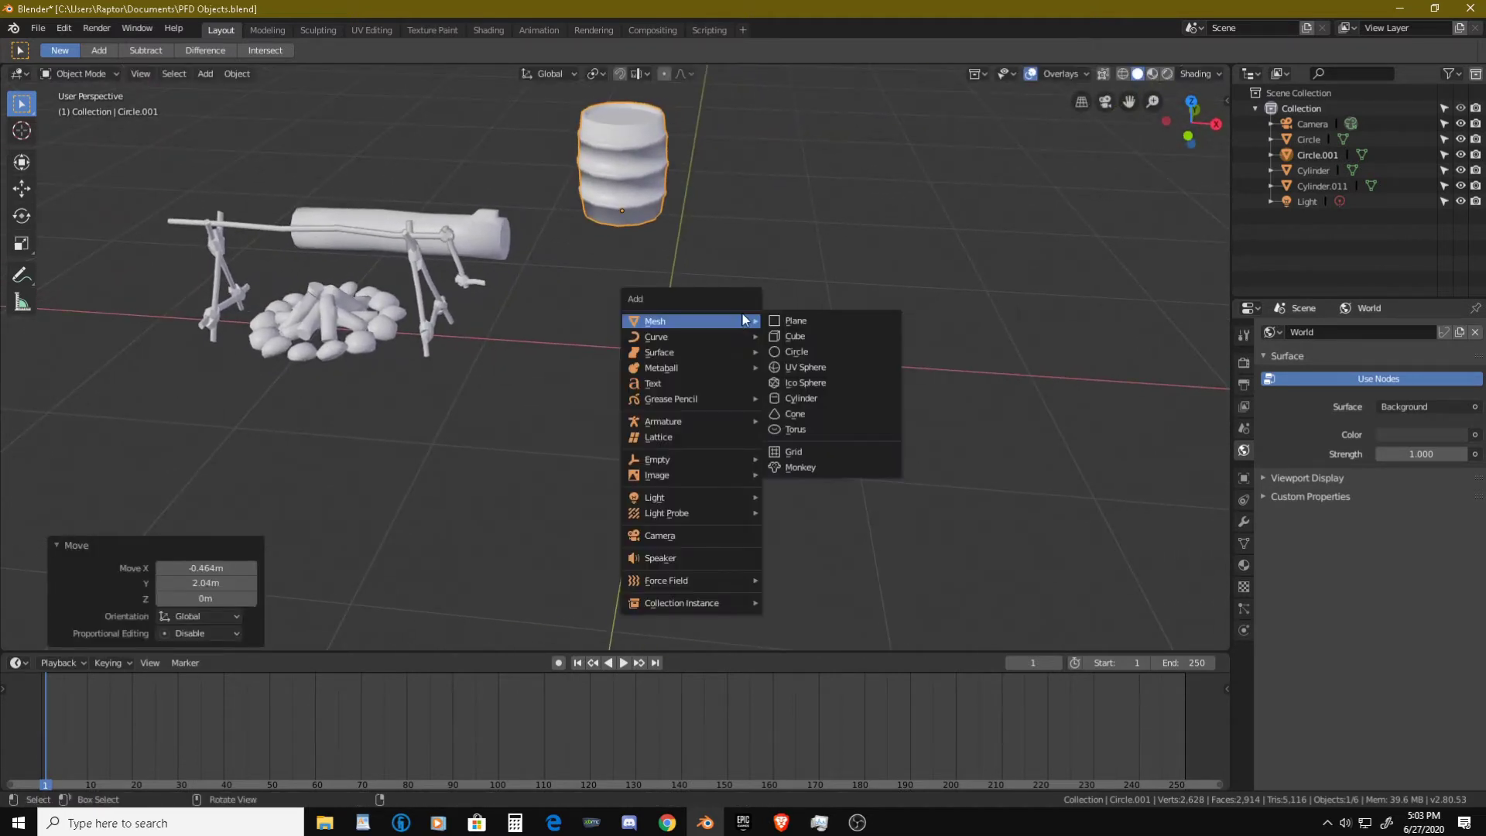
{"action": "left_click", "coordinate": [797, 319]}
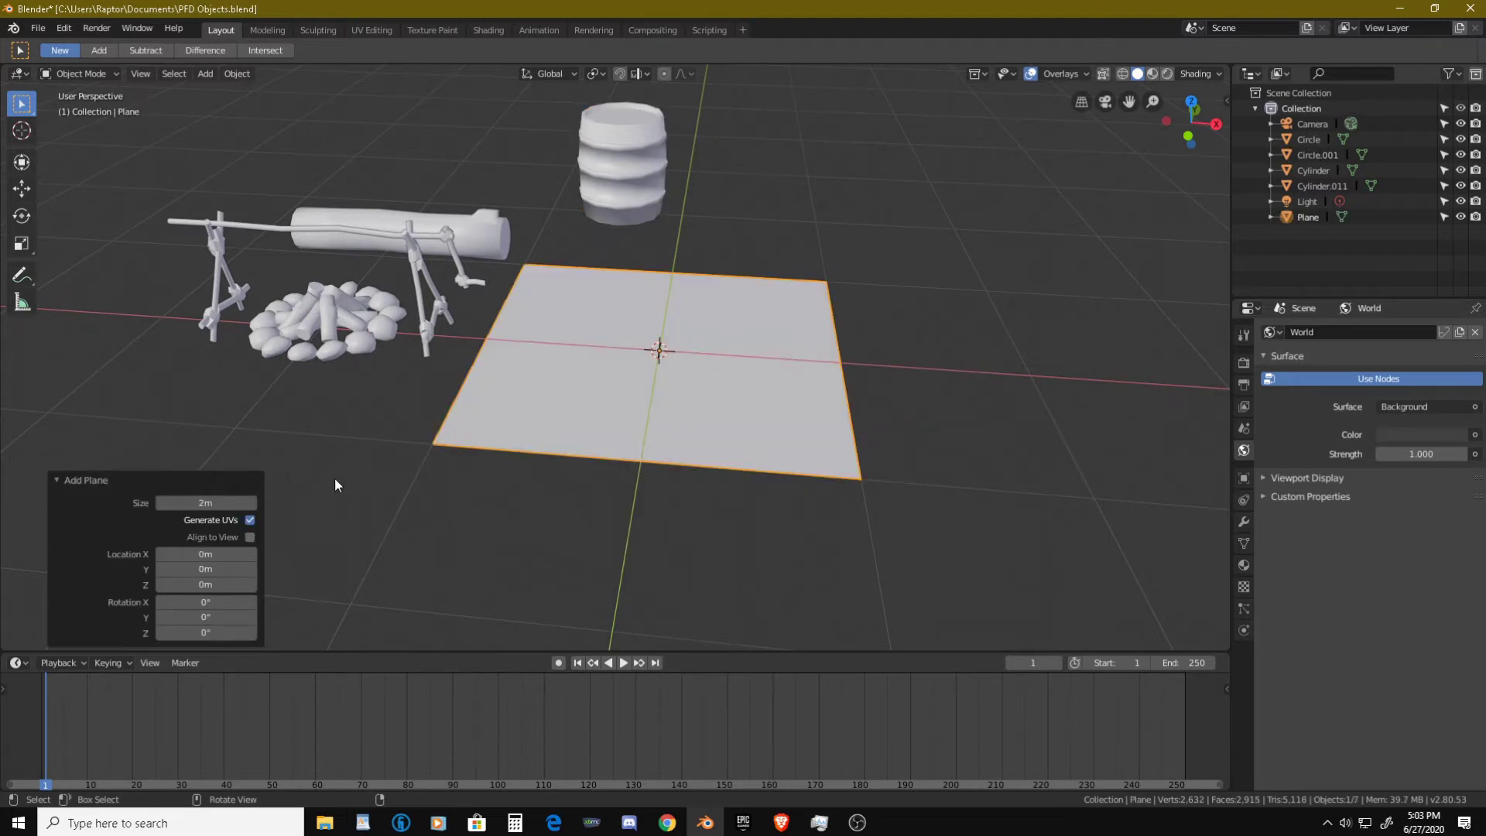
{"action": "left_click", "coordinate": [221, 504]}
{"action": "key", "text": "Return"}
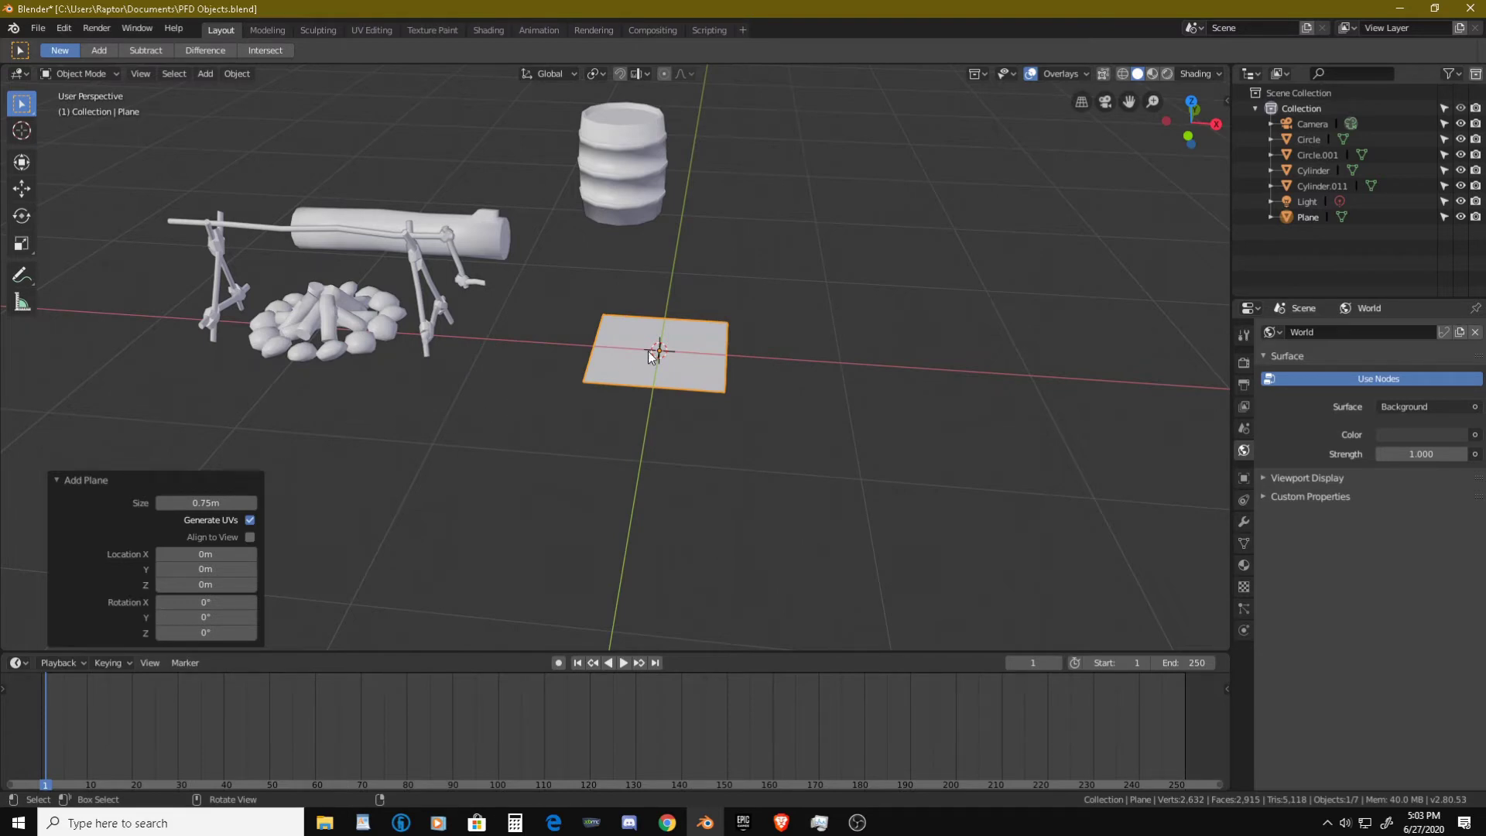
- Set the new plane's size to 0.66 m
{"action": "scroll", "coordinate": [706, 363], "scroll_direction": "up", "scroll_amount": 2}
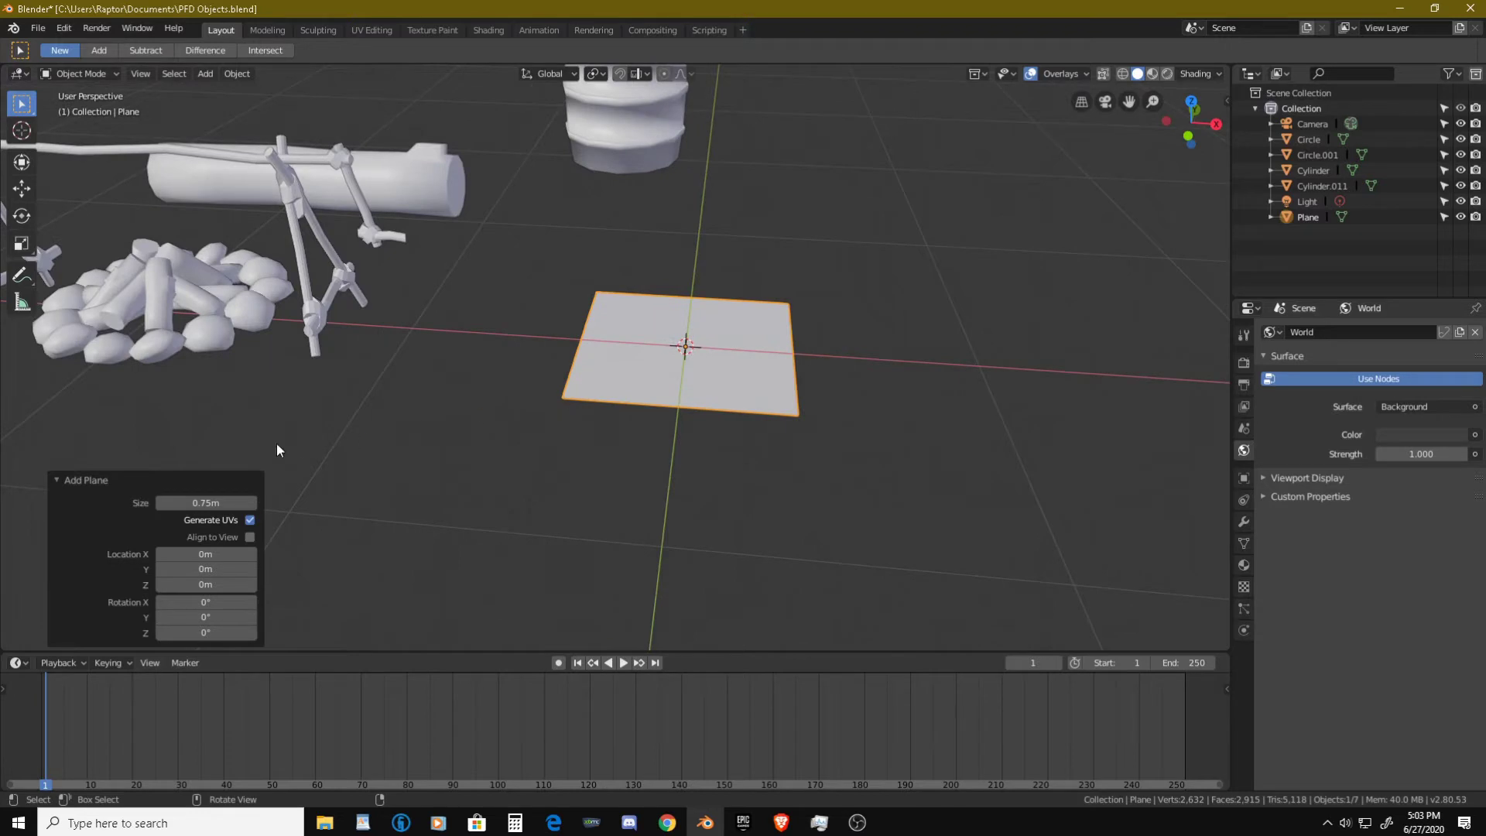
{"action": "left_click", "coordinate": [212, 499]}
{"action": "type", "text": "0.66"}
{"action": "key", "text": "Return"}
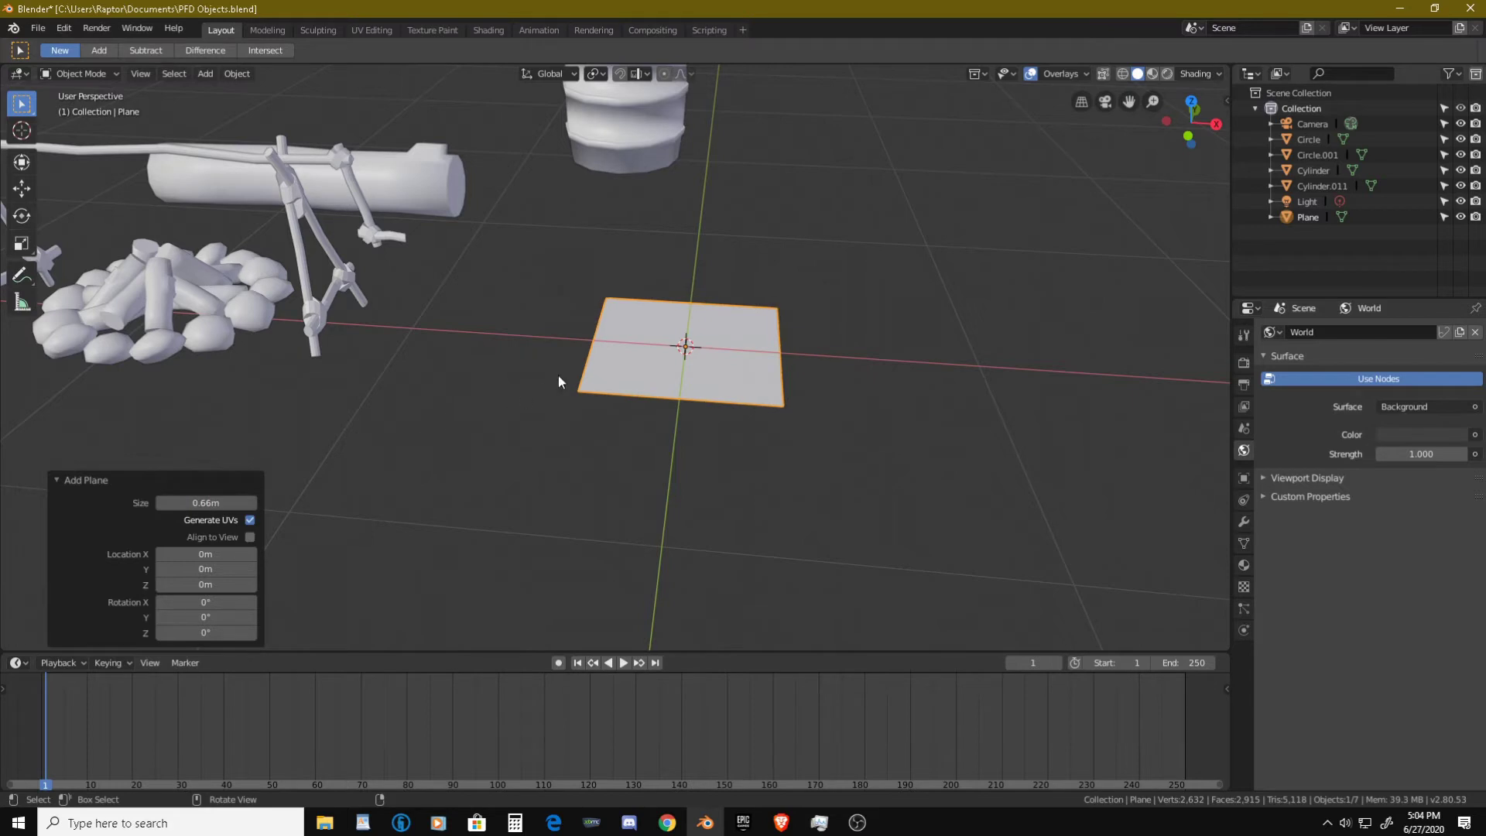
- Enter Edit Mode on the plane and inset its face by about 0.063 m to form a border
{"action": "middle_click_drag", "start_coordinate": [558, 374], "coordinate": [700, 392]}
{"action": "scroll", "coordinate": [637, 329], "scroll_direction": "down", "scroll_amount": 2}
{"action": "scroll", "coordinate": [604, 329], "scroll_direction": "up", "scroll_amount": 3}
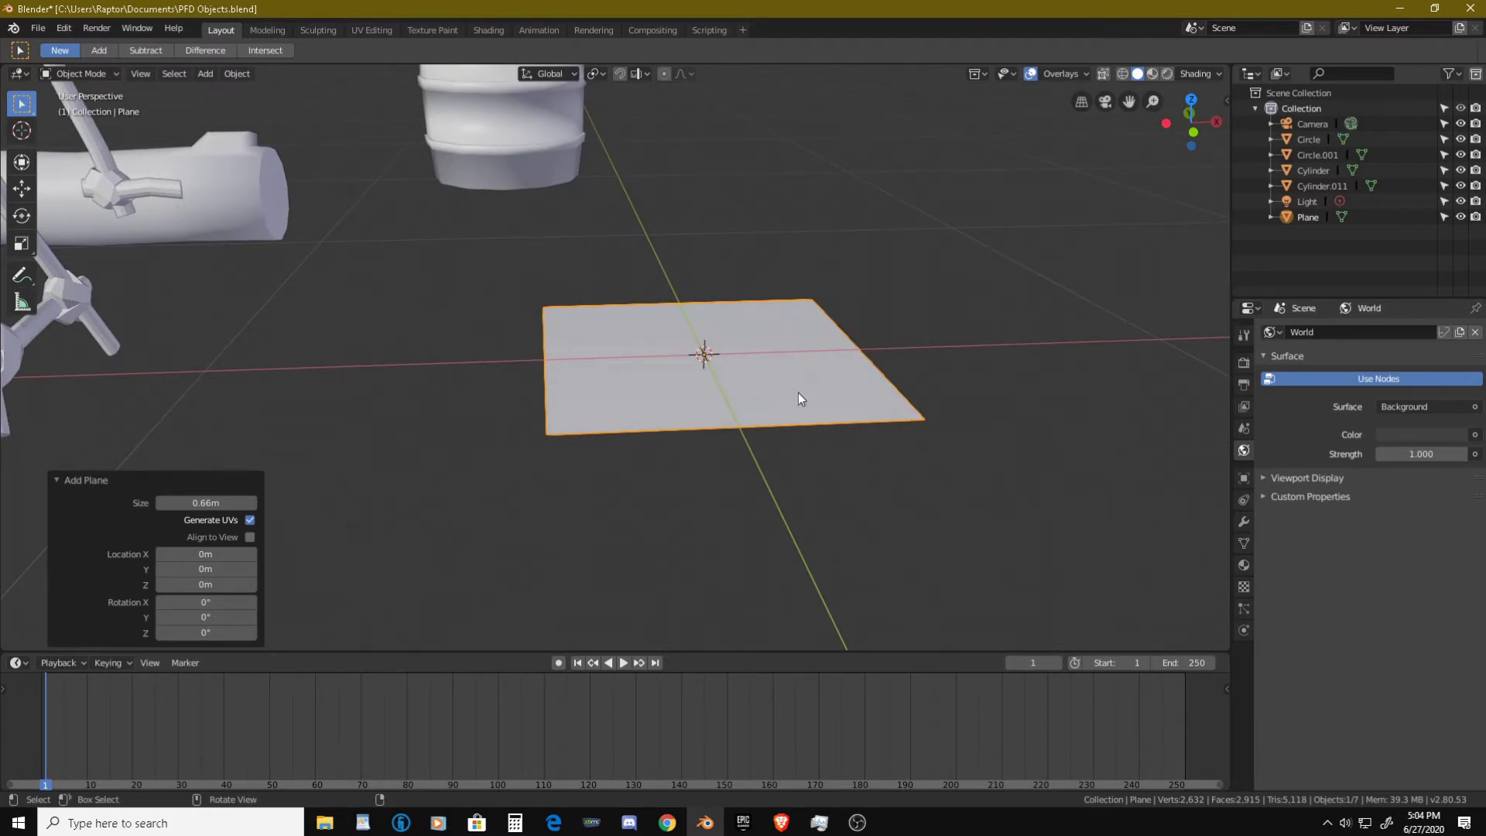
{"action": "middle_click_drag", "start_coordinate": [798, 393], "coordinate": [782, 421]}
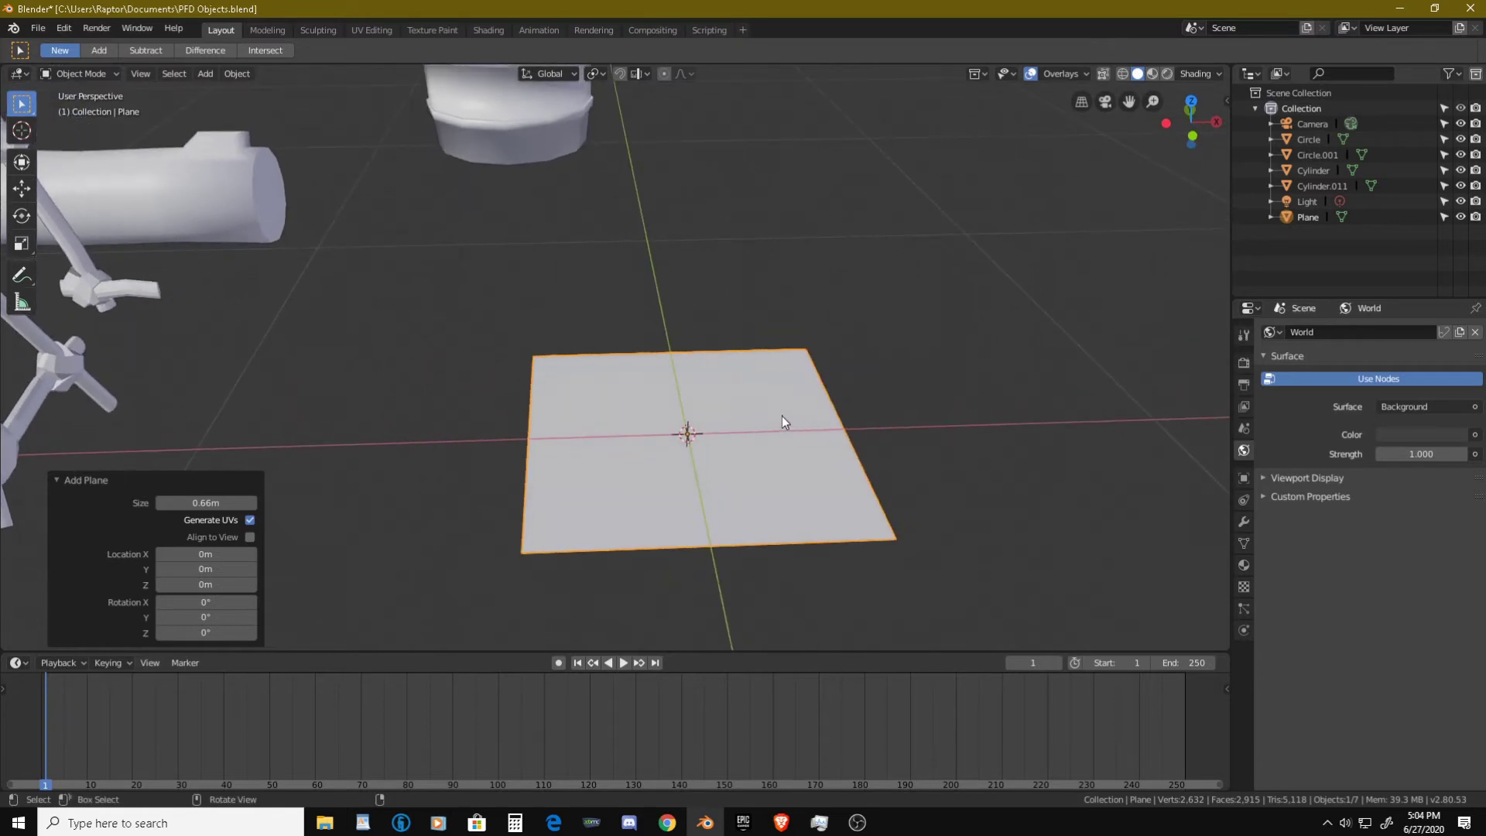
{"action": "key", "text": "i"}
{"action": "left_click", "coordinate": [739, 413]}
{"action": "key", "text": "Tab"}
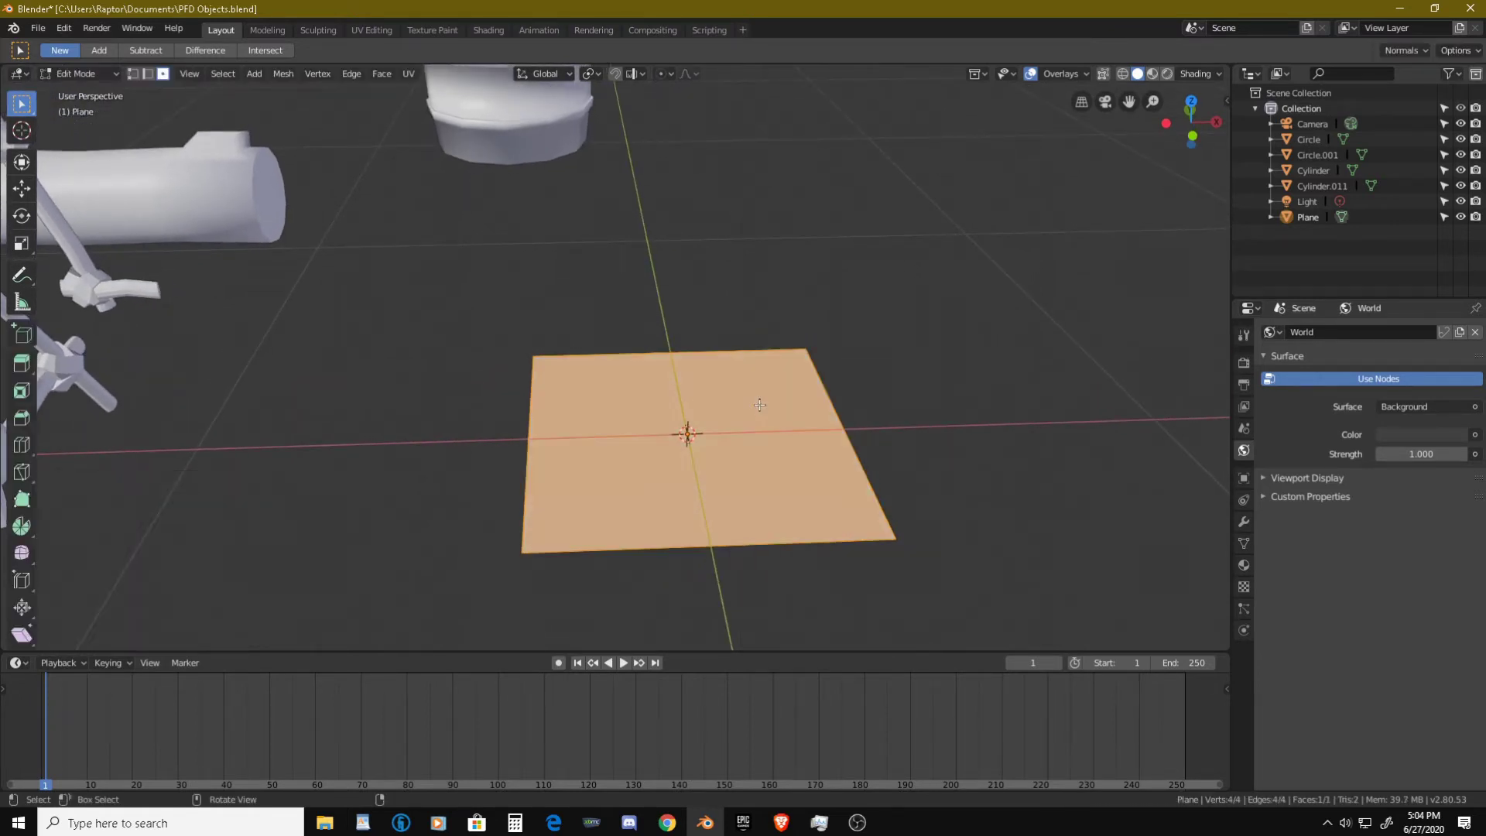
{"action": "middle_click_drag", "start_coordinate": [761, 418], "coordinate": [750, 418]}
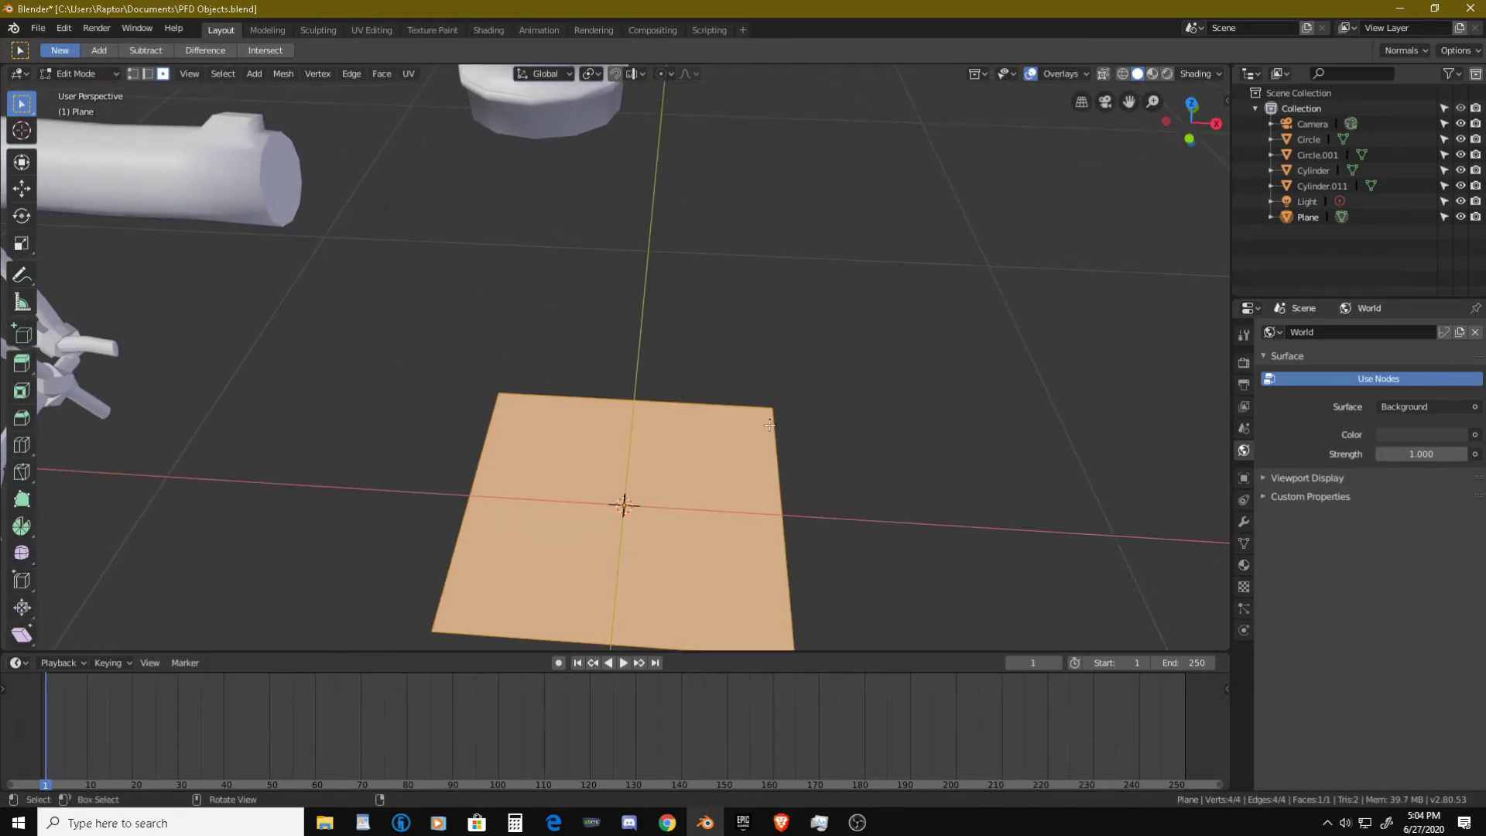
{"action": "key", "text": "i"}
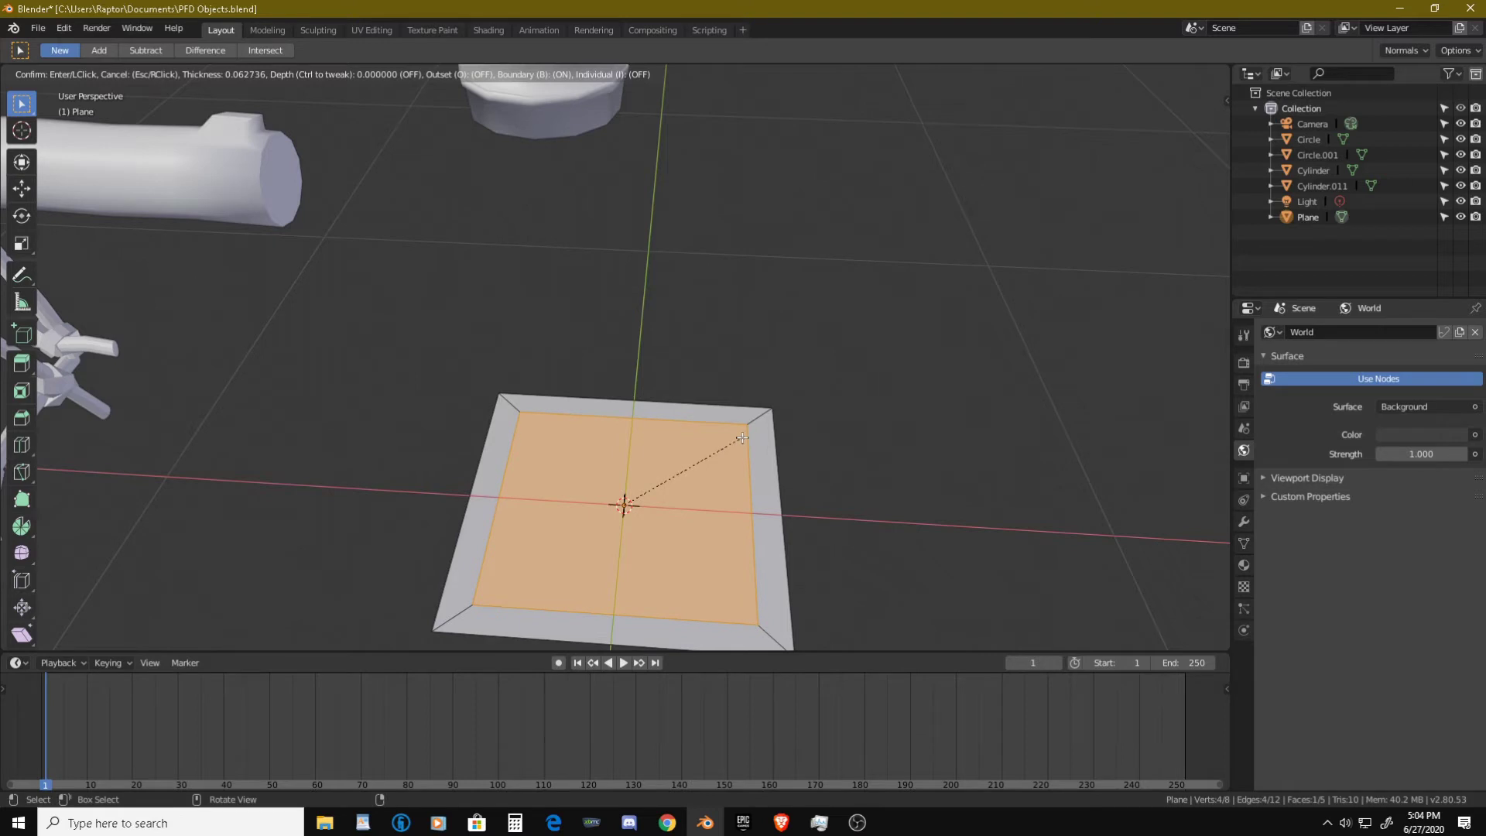
{"action": "left_click", "coordinate": [741, 438]}
{"action": "middle_click_drag", "start_coordinate": [741, 438], "coordinate": [653, 330]}
{"action": "key", "text": "KP_Decimal"}
{"action": "scroll", "coordinate": [708, 297], "scroll_direction": "down", "scroll_amount": 2}
{"action": "scroll", "coordinate": [652, 309], "scroll_direction": "up", "scroll_amount": 3}
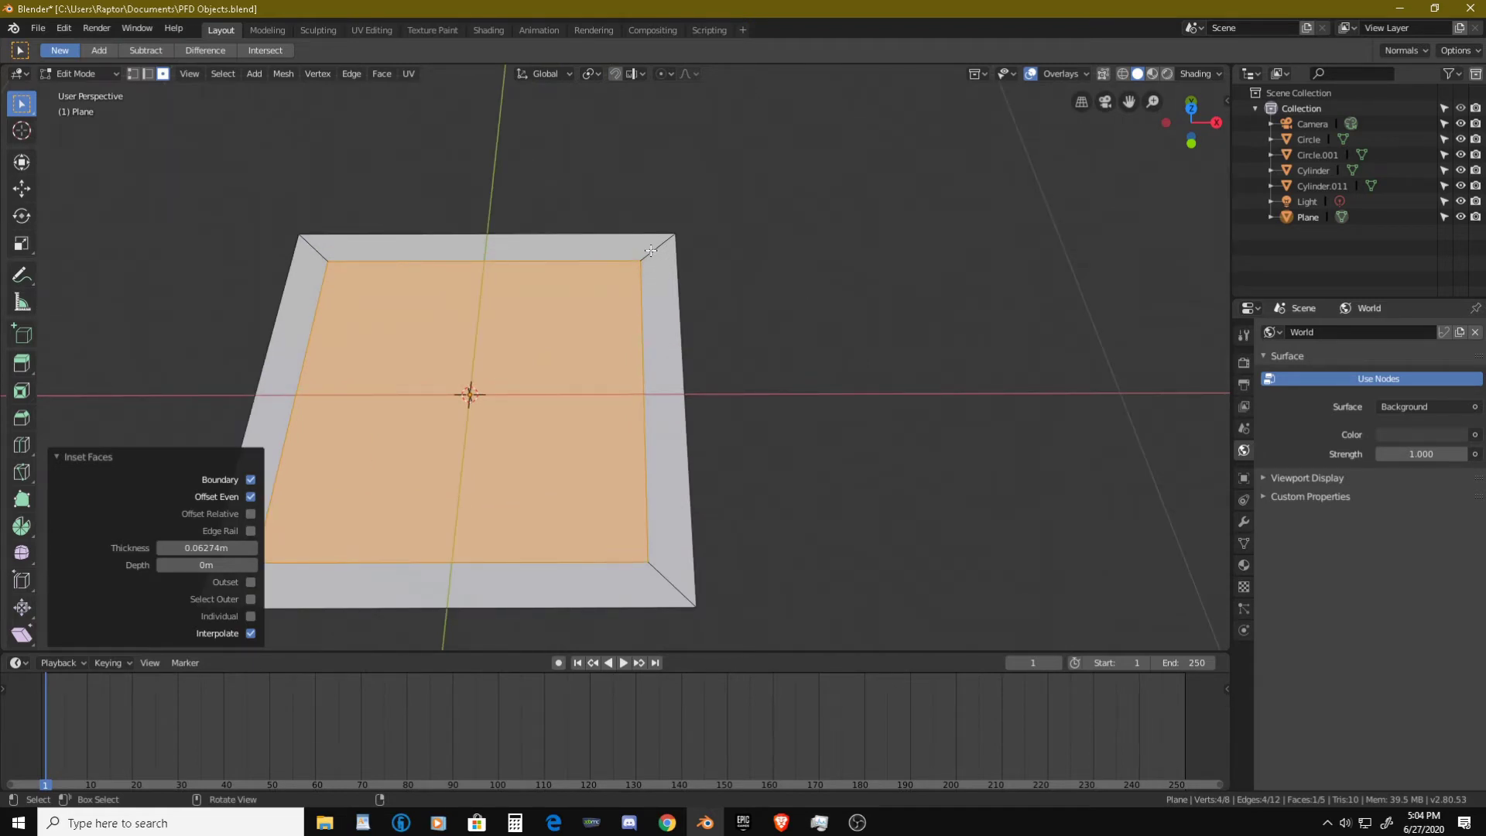
{"action": "left_click", "coordinate": [650, 251]}
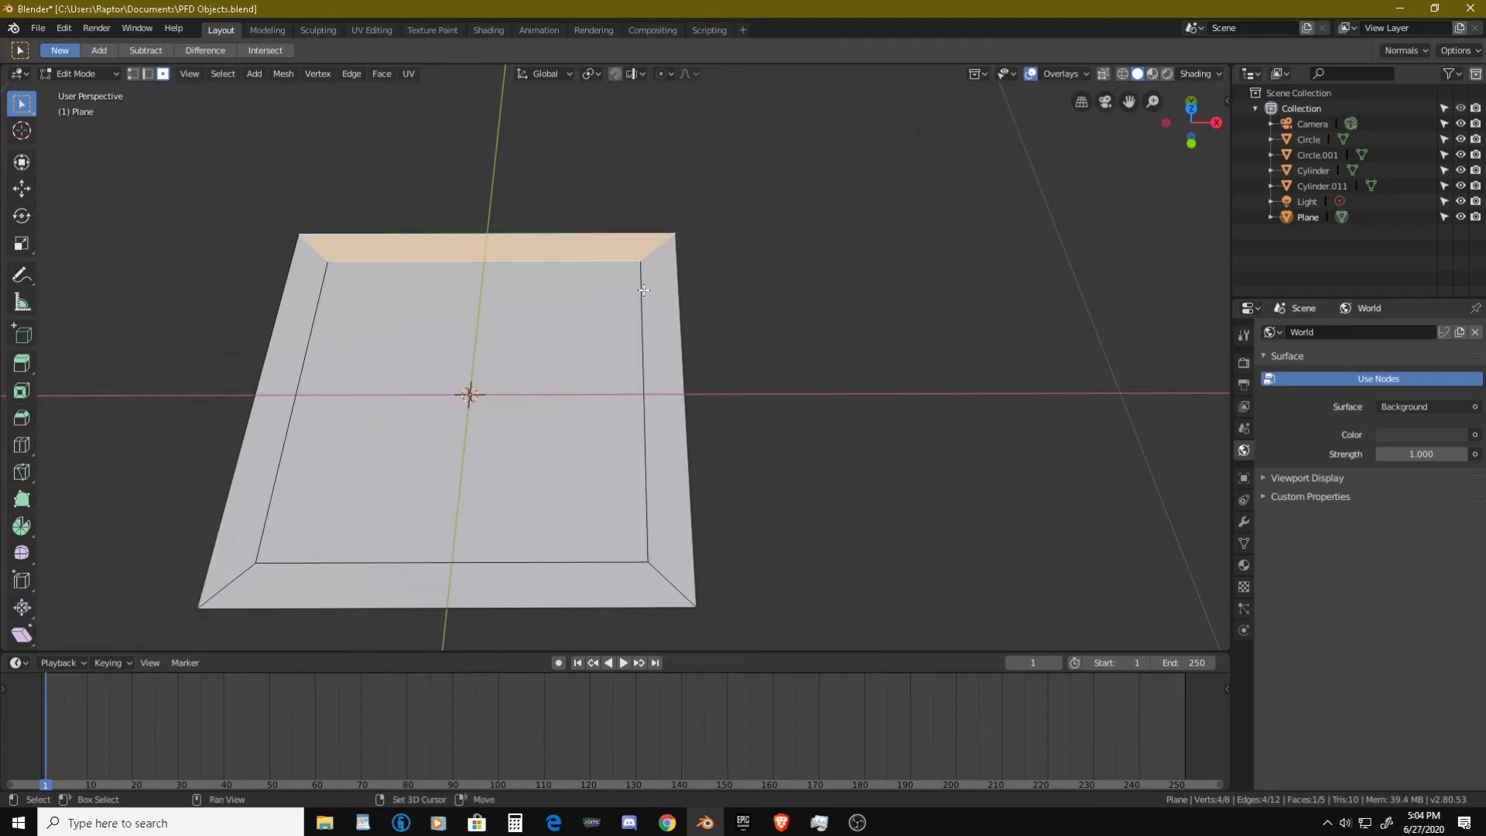
{"action": "left_click", "coordinate": [663, 274], "text": "shift"}
{"action": "left_click", "coordinate": [521, 564], "text": "shift"}
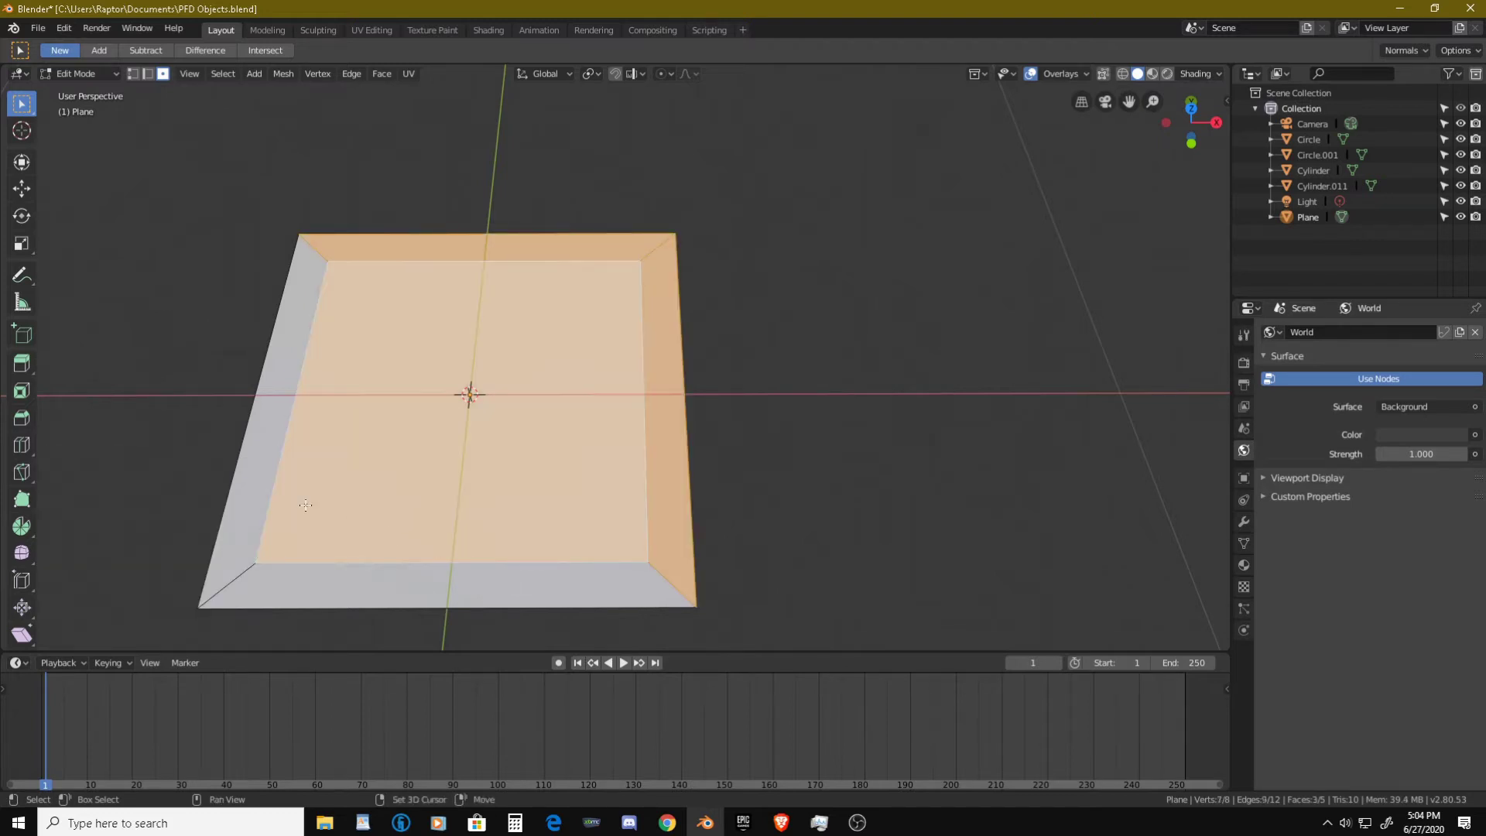
{"action": "left_click", "coordinate": [282, 496], "text": "shift"}
{"action": "left_click", "coordinate": [260, 570]}
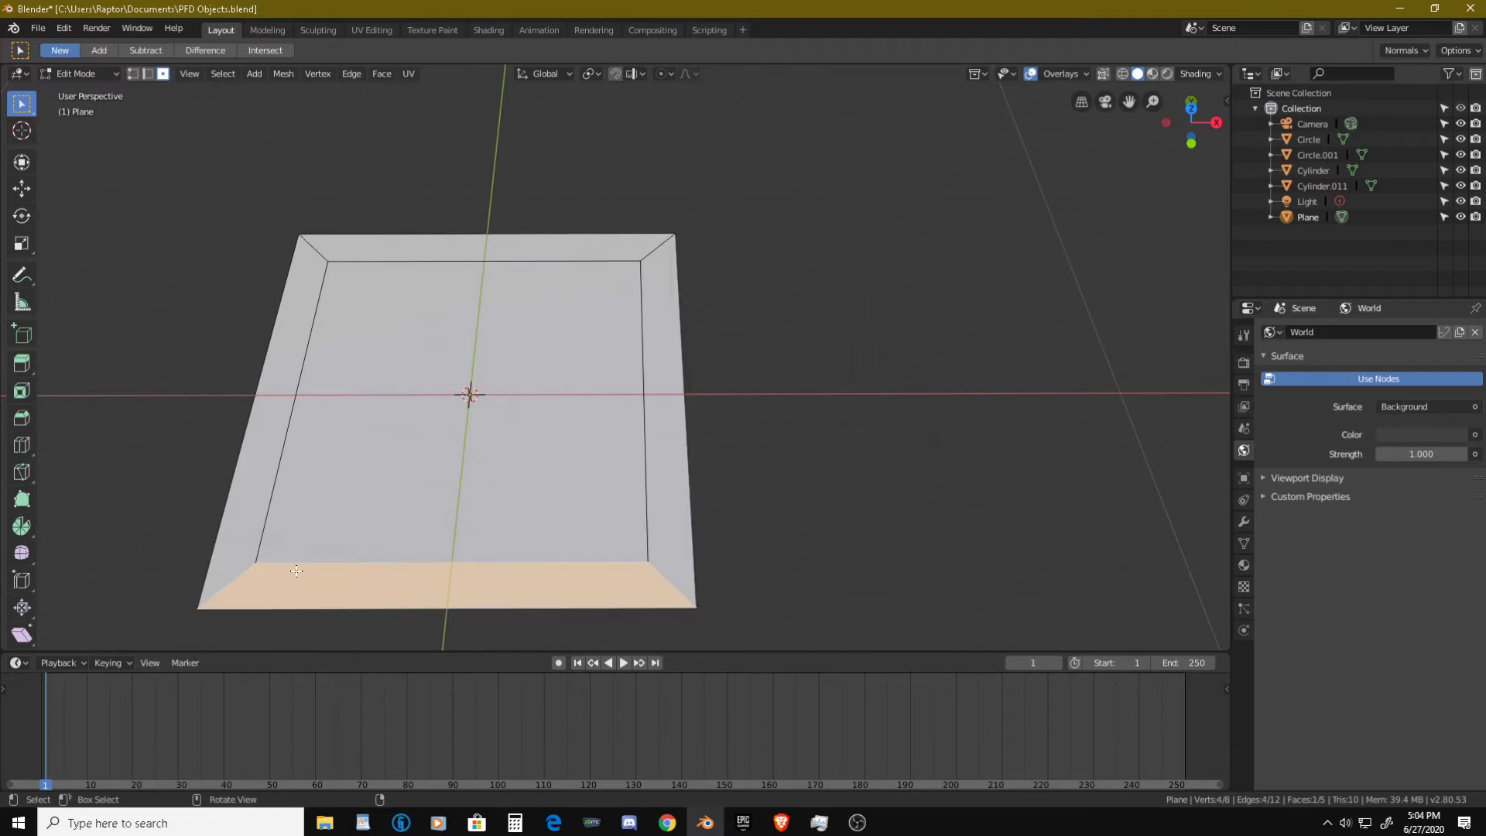
- Switch to vertex selection and select the four corner vertices of the inset inner square
{"action": "key", "text": "ctrl+Tab"}
{"action": "left_click", "coordinate": [229, 521]}
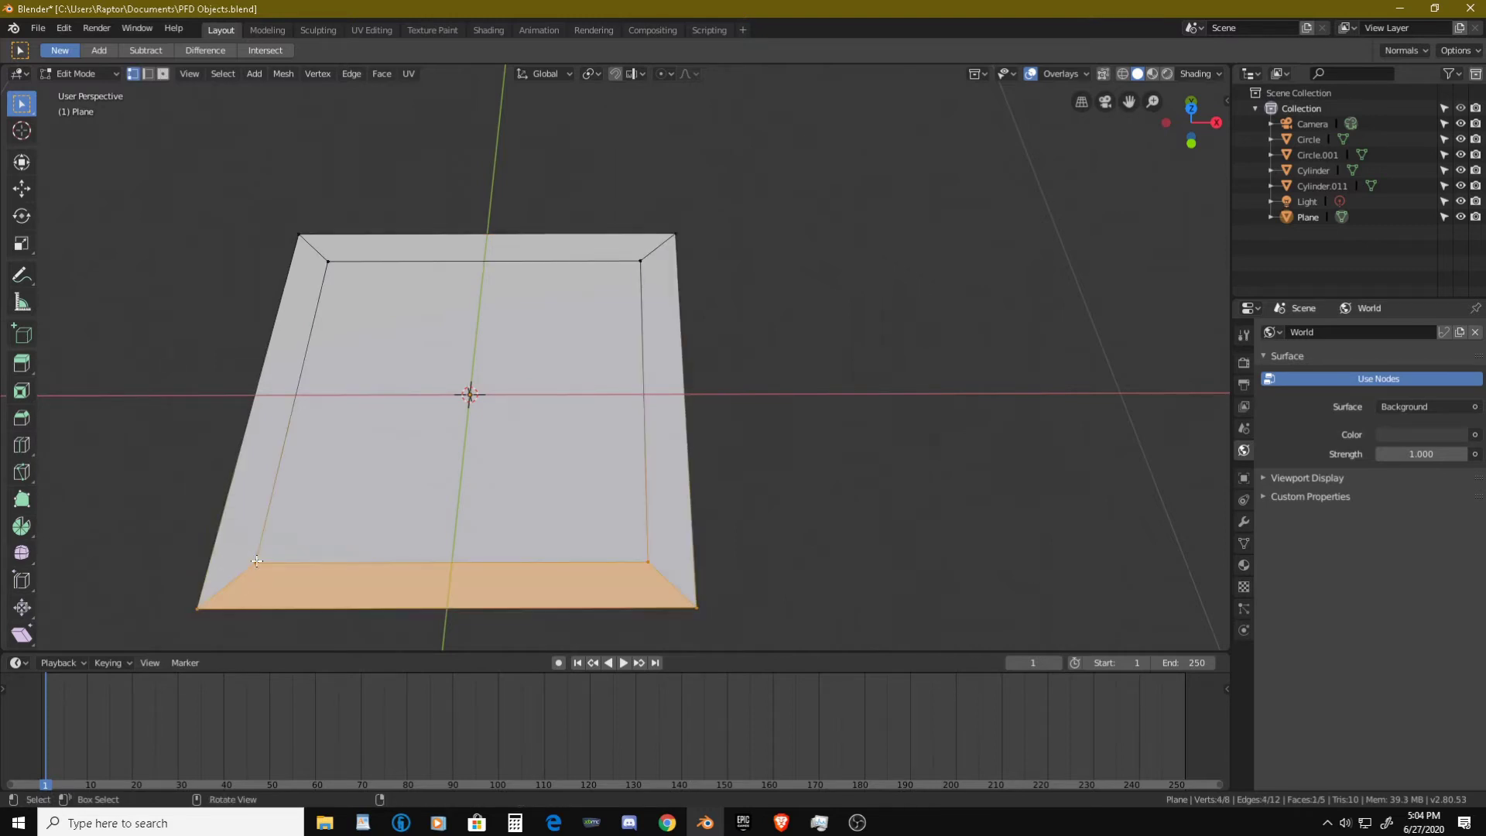
{"action": "left_click", "coordinate": [255, 562]}
{"action": "left_click", "coordinate": [330, 260], "text": "shift"}
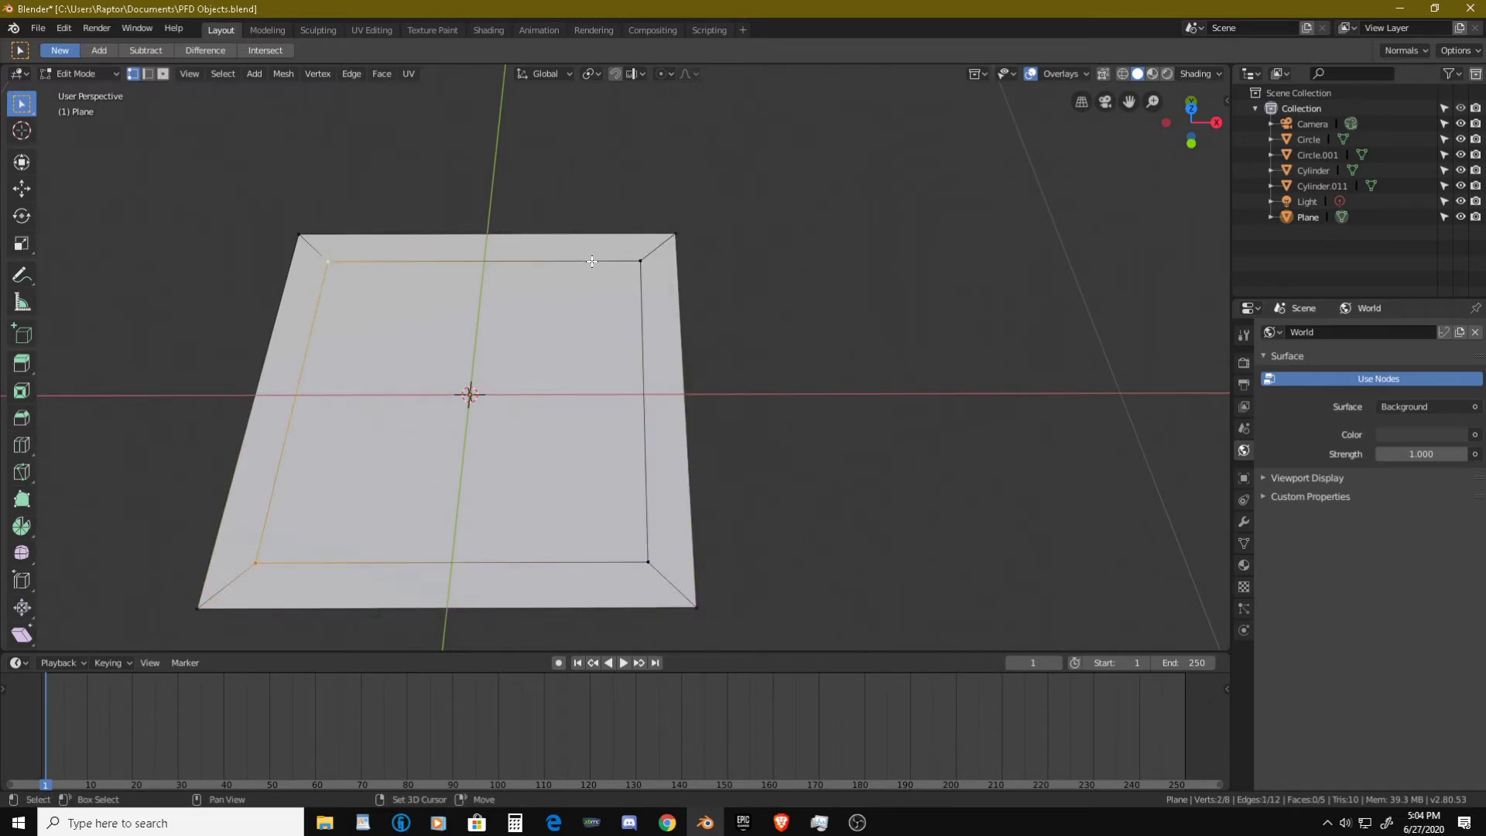
{"action": "left_click", "coordinate": [640, 261], "text": "shift"}
{"action": "left_click", "coordinate": [648, 561], "text": "shift"}
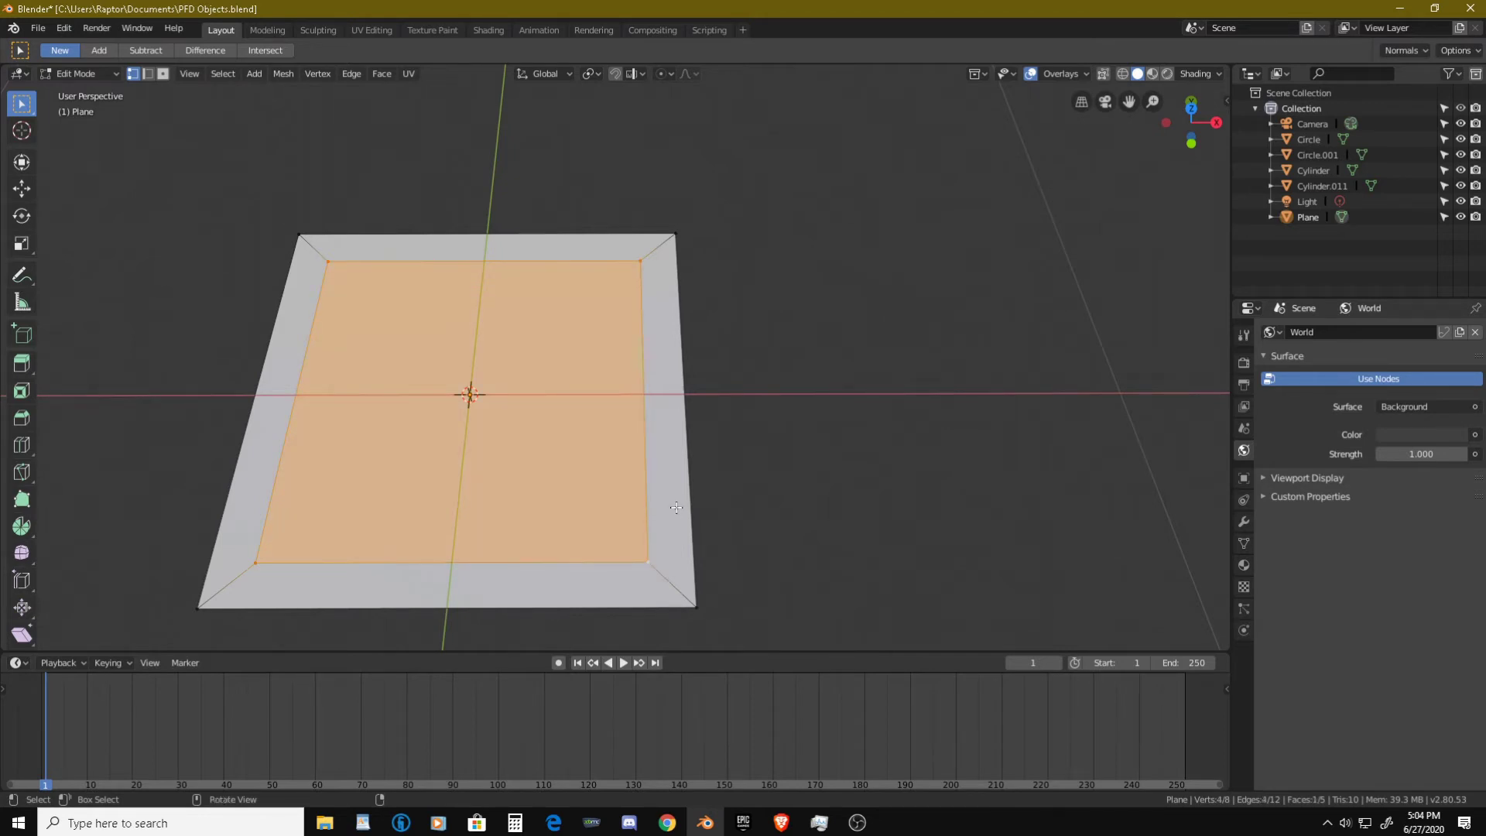
{"action": "key", "text": "s"}
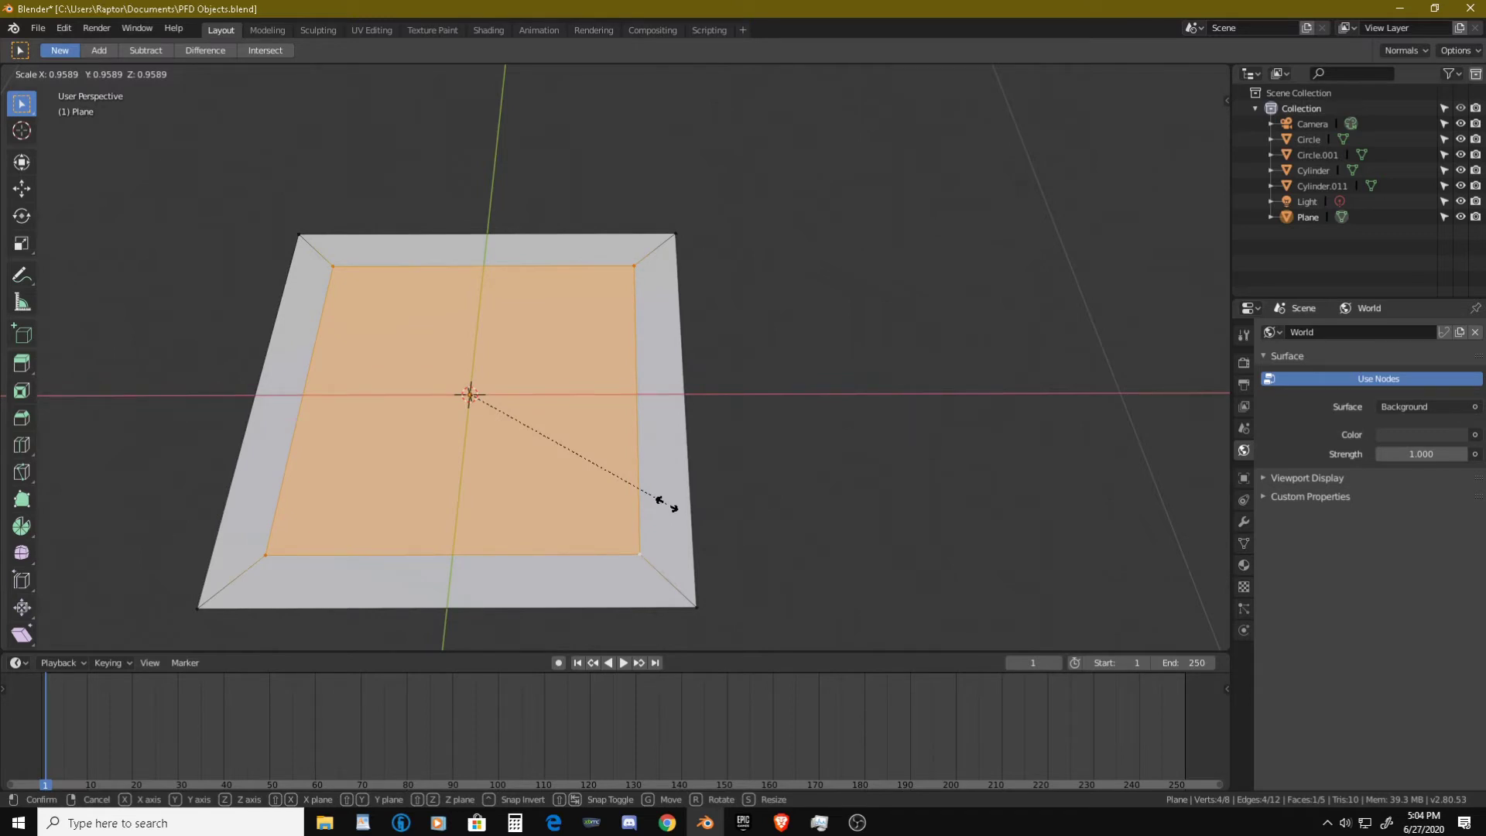
{"action": "key", "text": "Escape"}
- Set the transform orientation to Normal and try to move the inner square along its X axis
{"action": "left_click", "coordinate": [554, 75]}
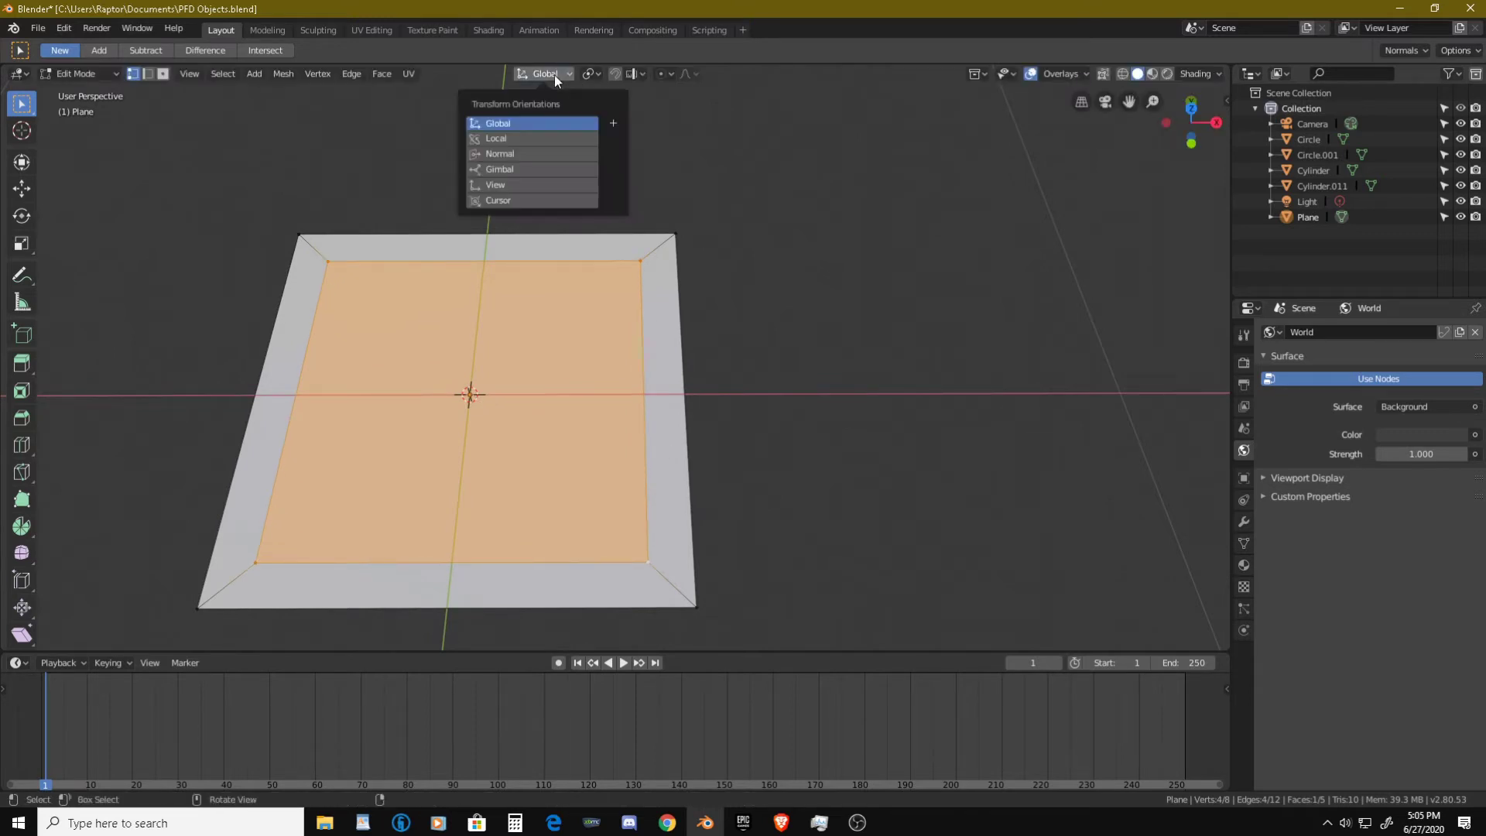
{"action": "left_click", "coordinate": [542, 153]}
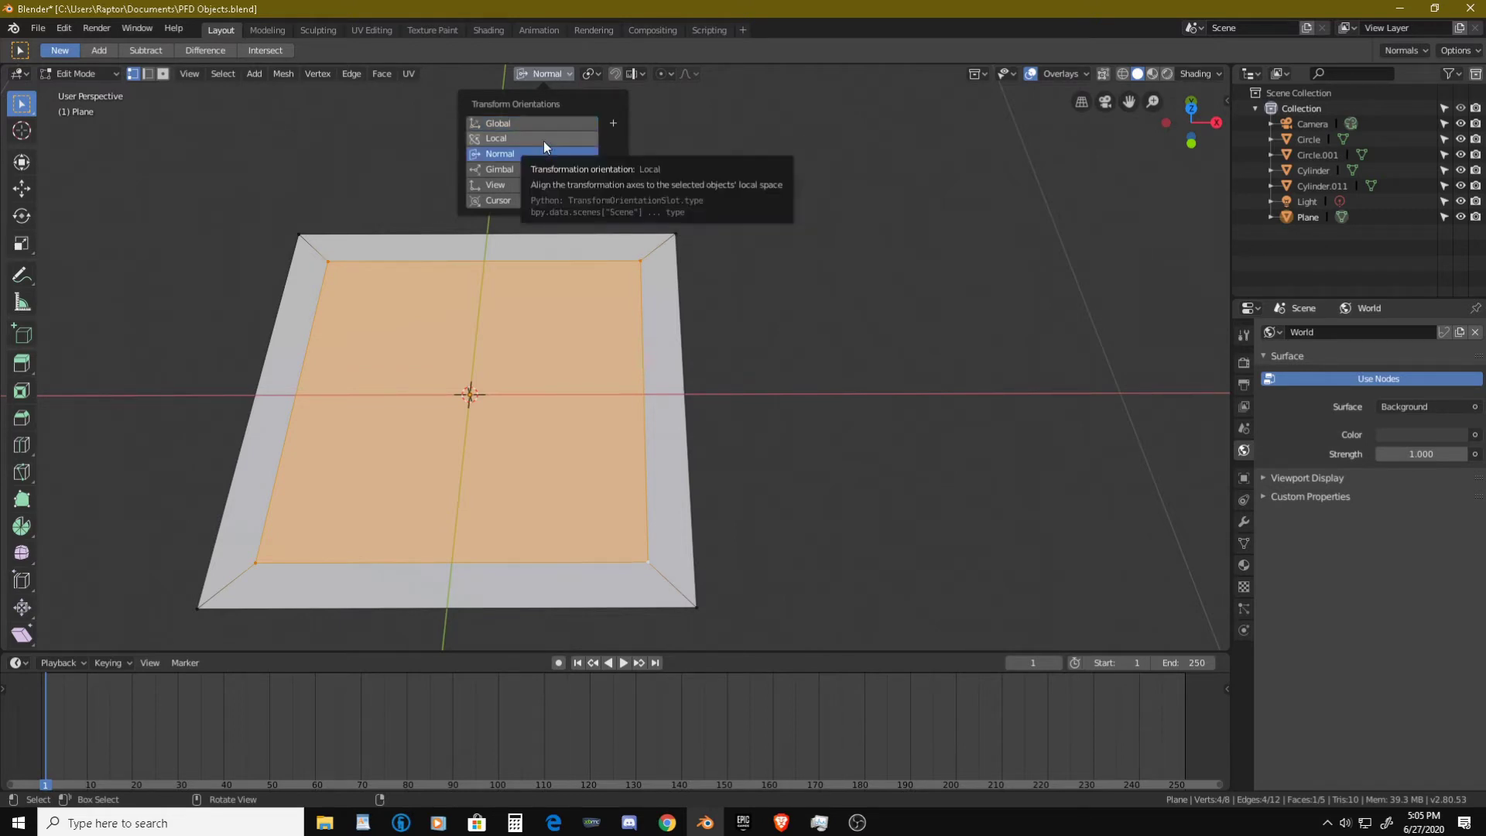
{"action": "left_click", "coordinate": [593, 75]}
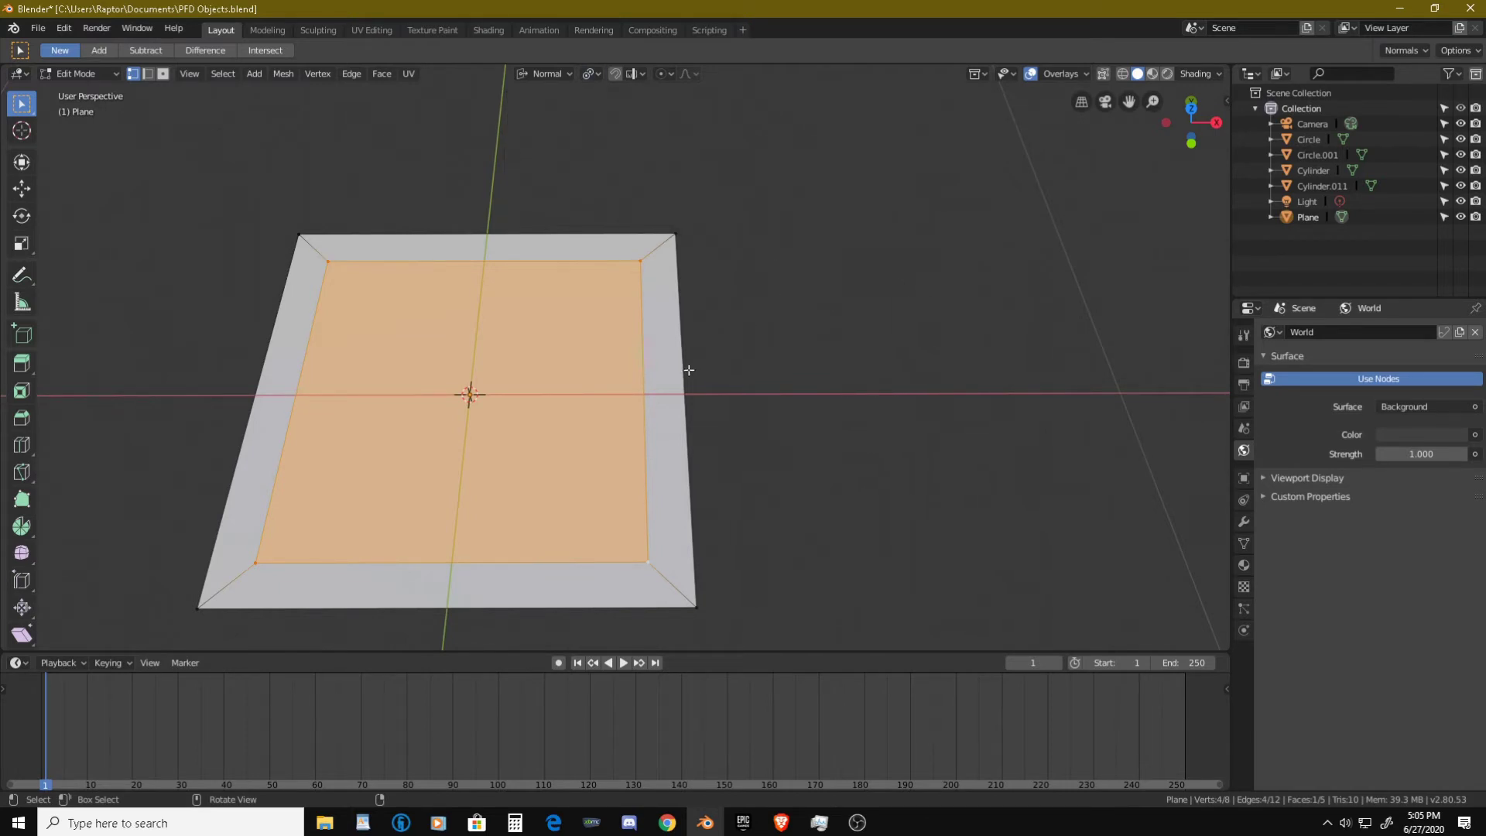
{"action": "key", "text": "g"}
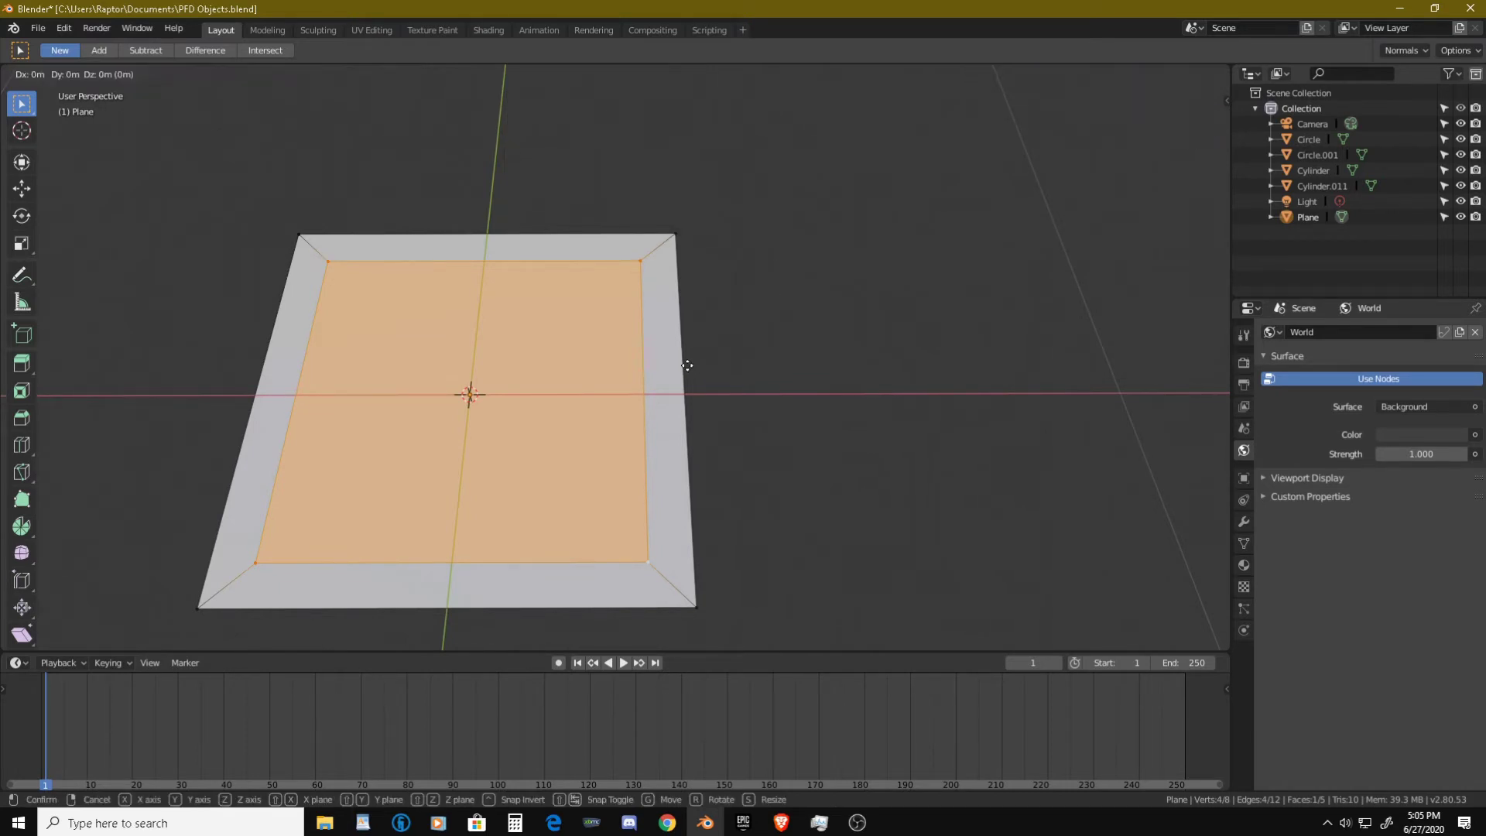
{"action": "key", "text": "x"}
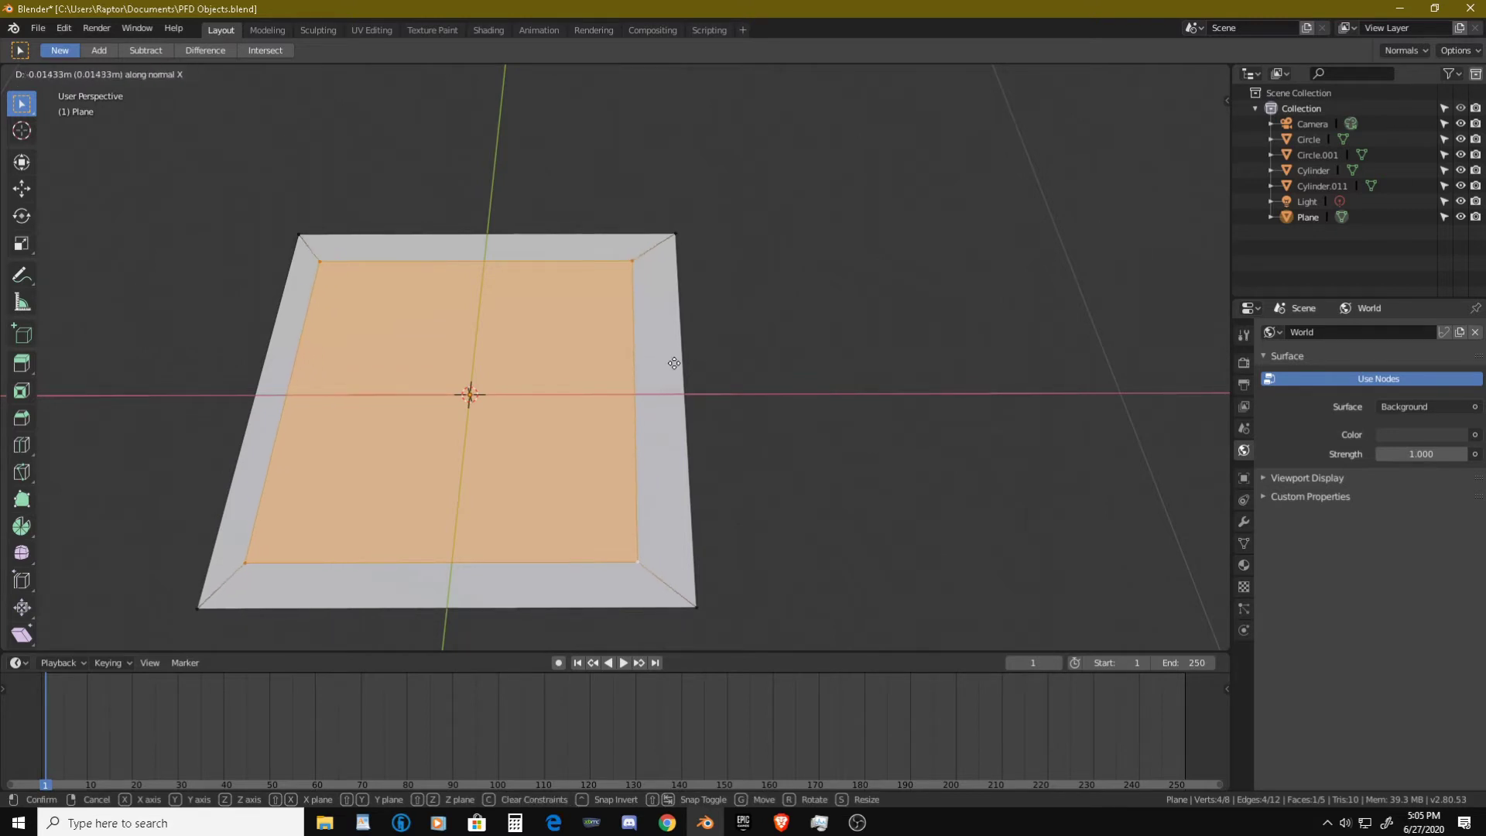
{"action": "left_click", "coordinate": [668, 368]}
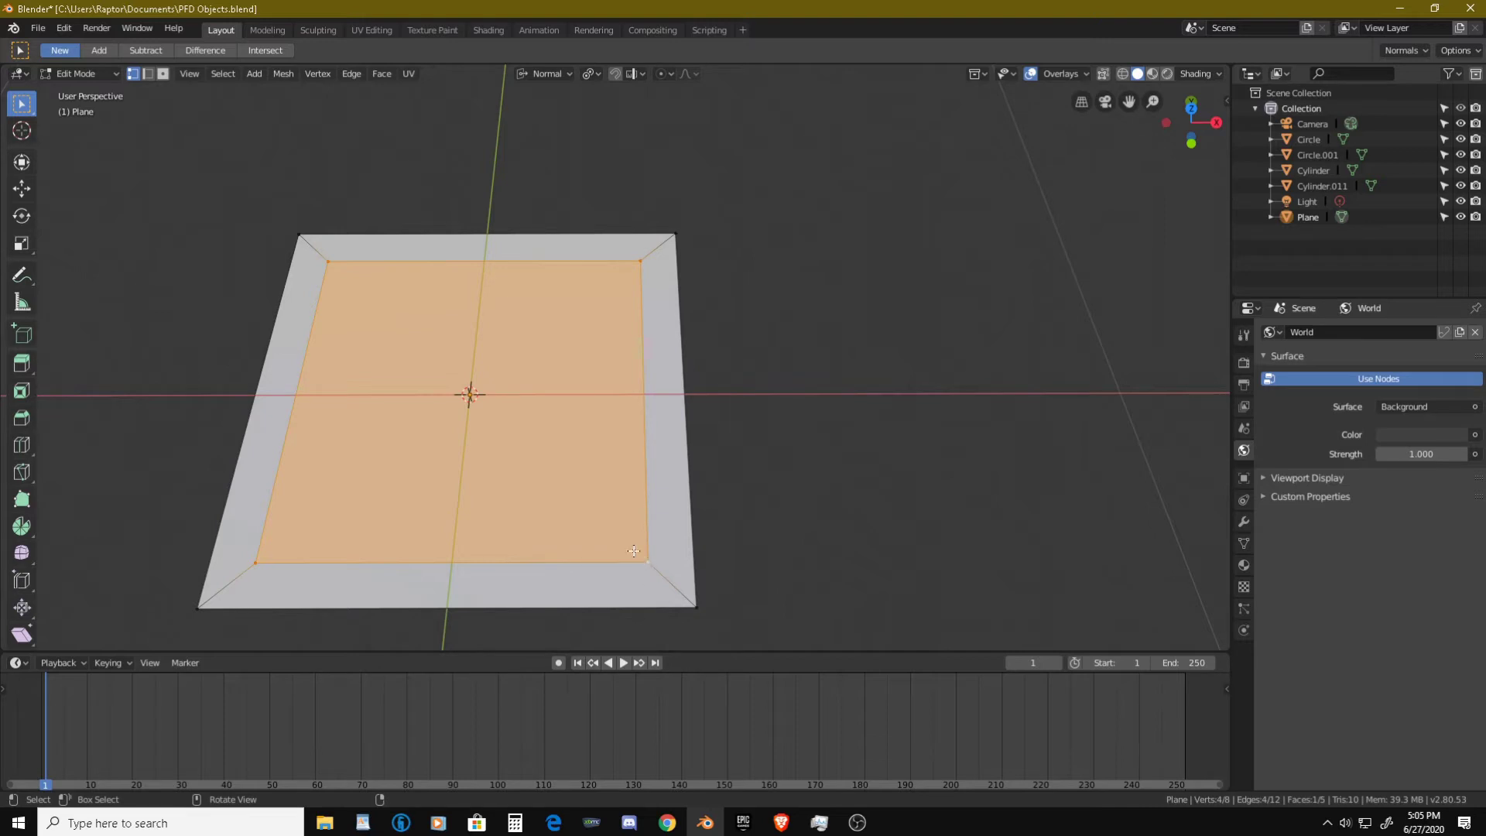
- Knife-cut a narrow diagonal brace across the inner square, running from one inner corner to the opposite one
{"action": "key", "text": "alt+a"}
{"action": "middle_click_drag", "start_coordinate": [585, 464], "coordinate": [571, 337]}
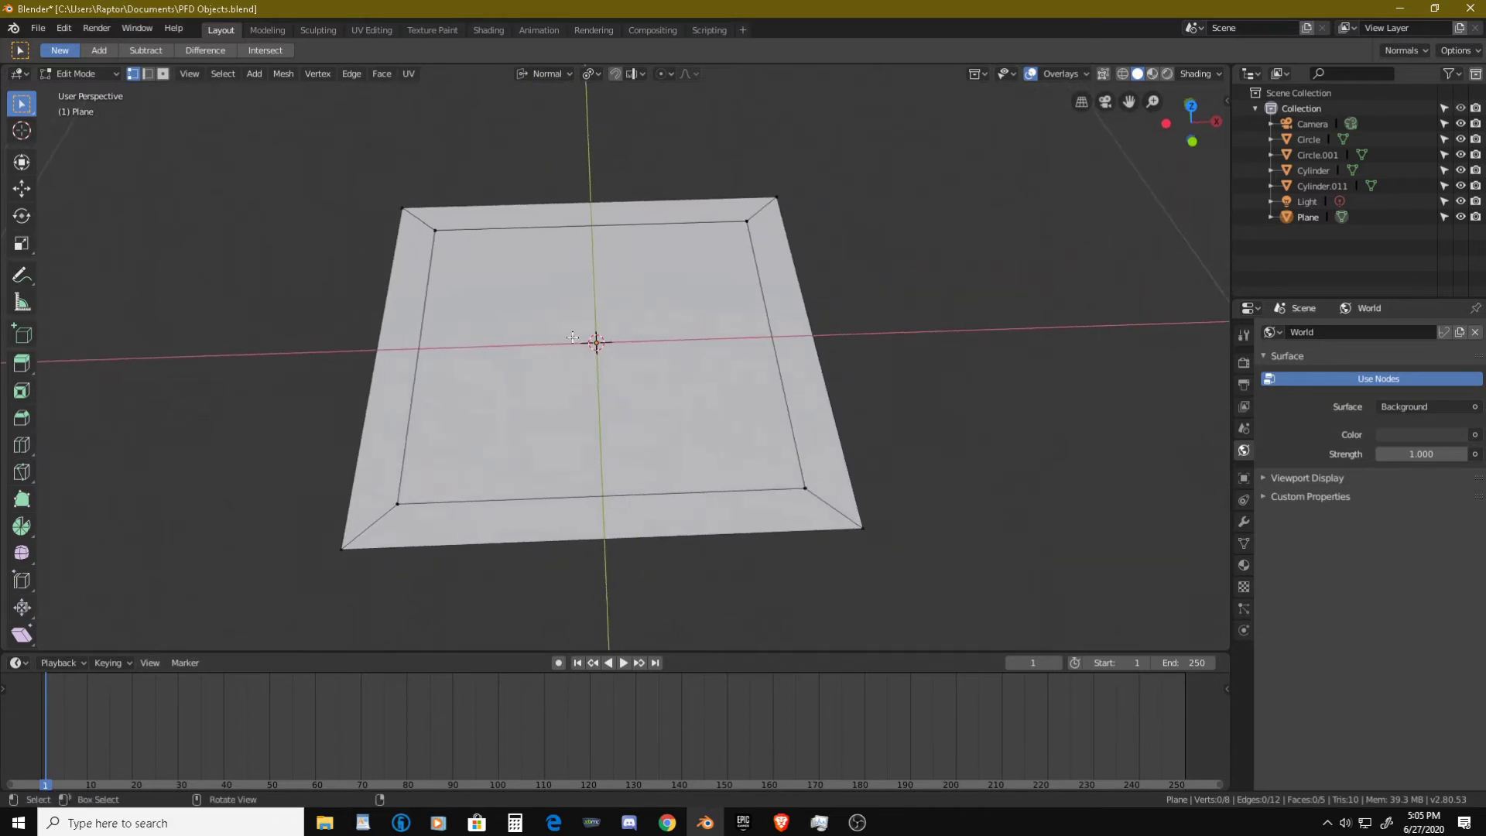
{"action": "scroll", "coordinate": [515, 265], "scroll_direction": "up", "scroll_amount": 2}
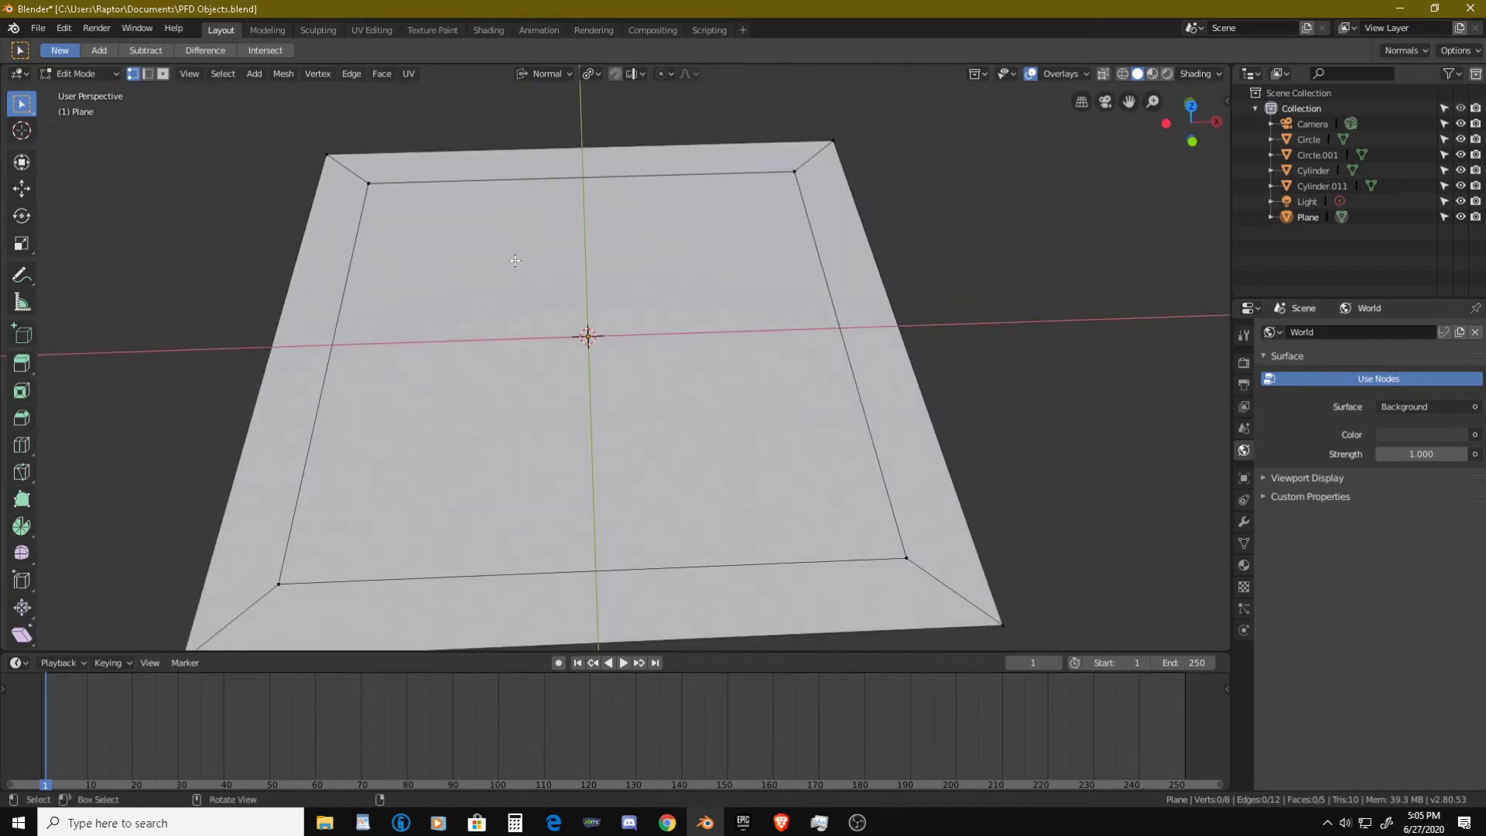
{"action": "key", "text": "k"}
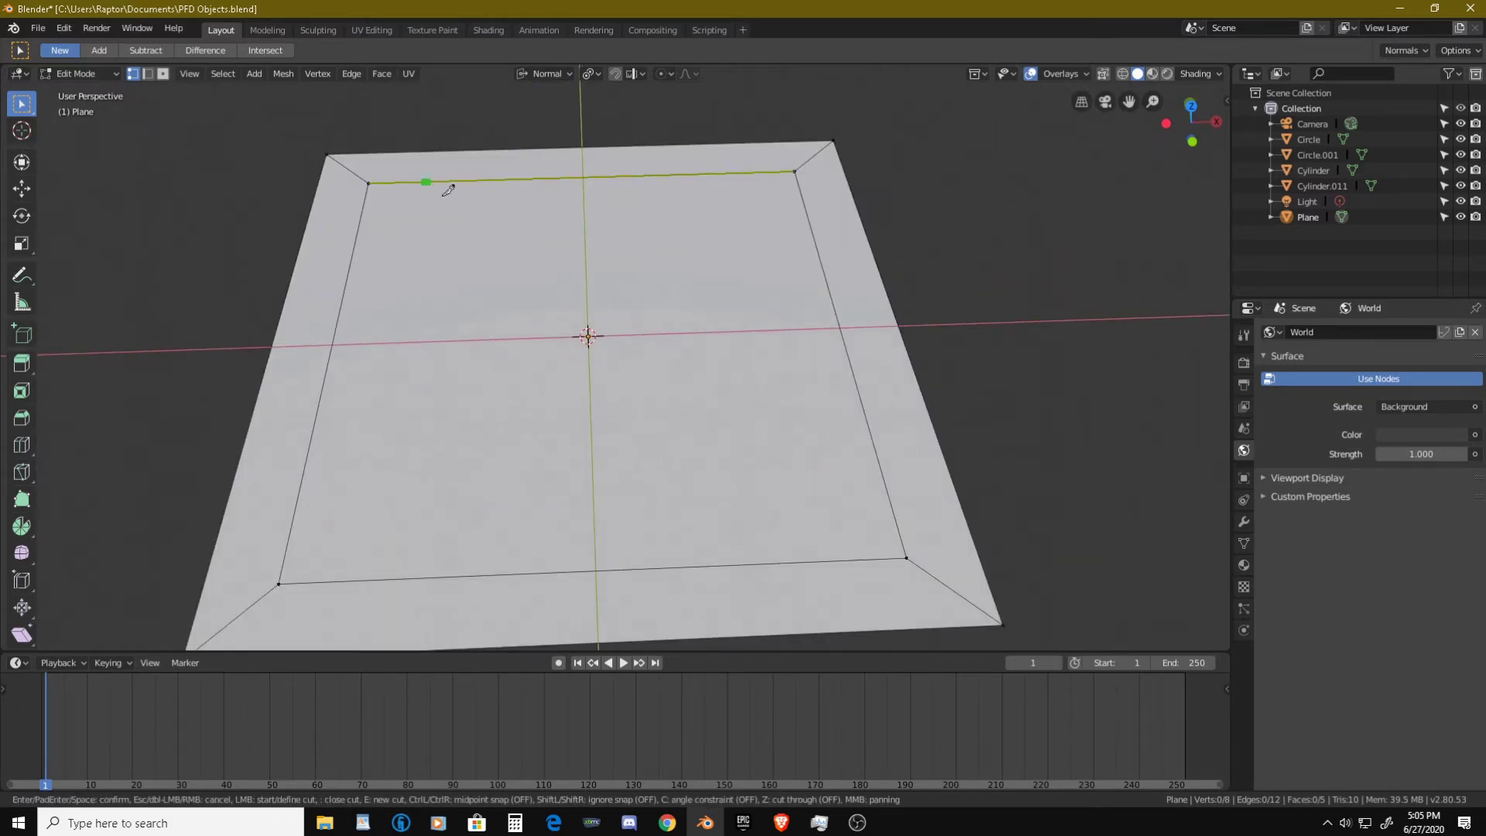
{"action": "left_click", "coordinate": [426, 183]}
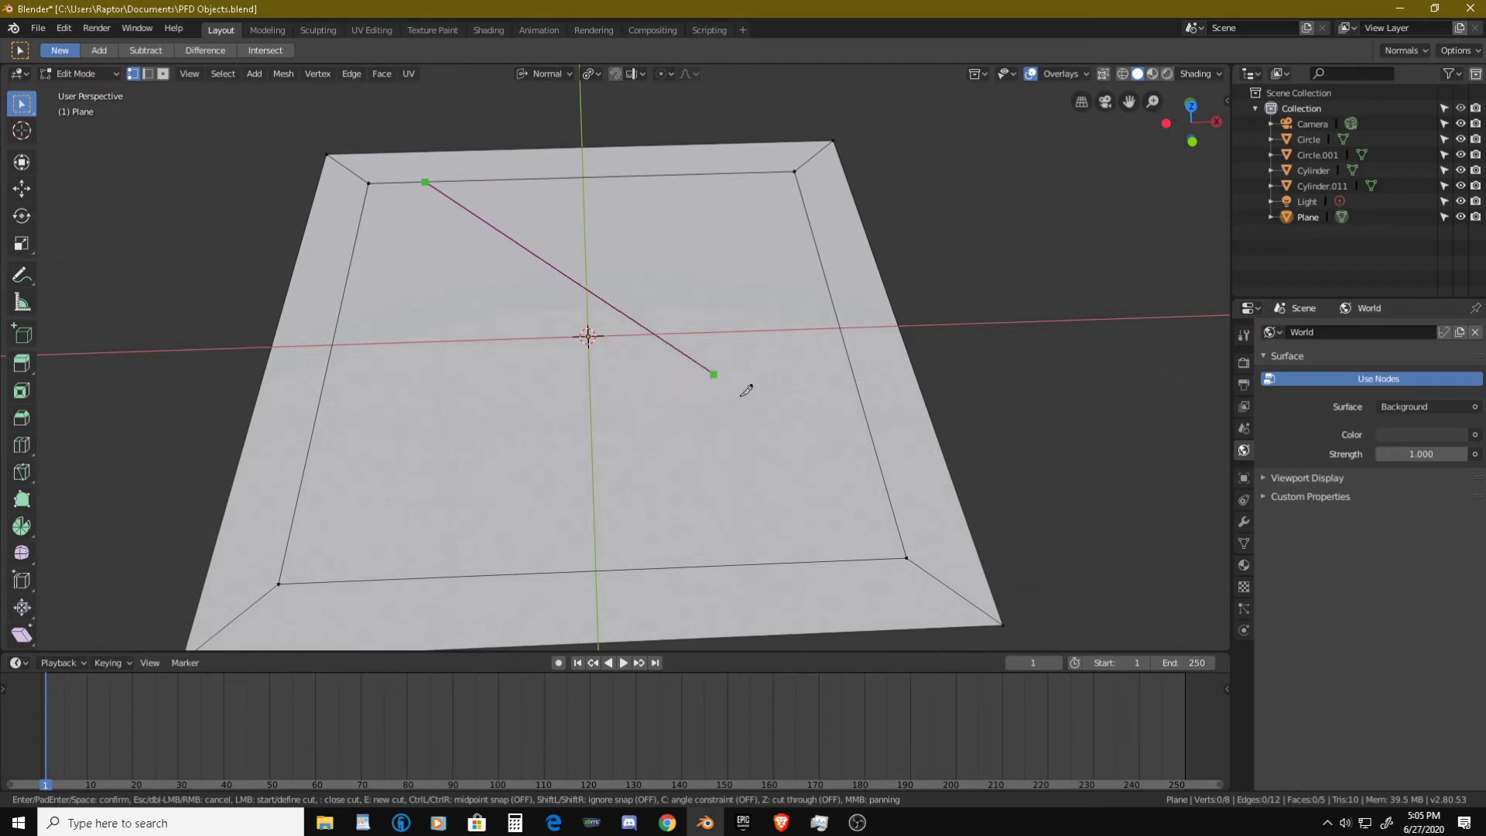
{"action": "left_click", "coordinate": [906, 556]}
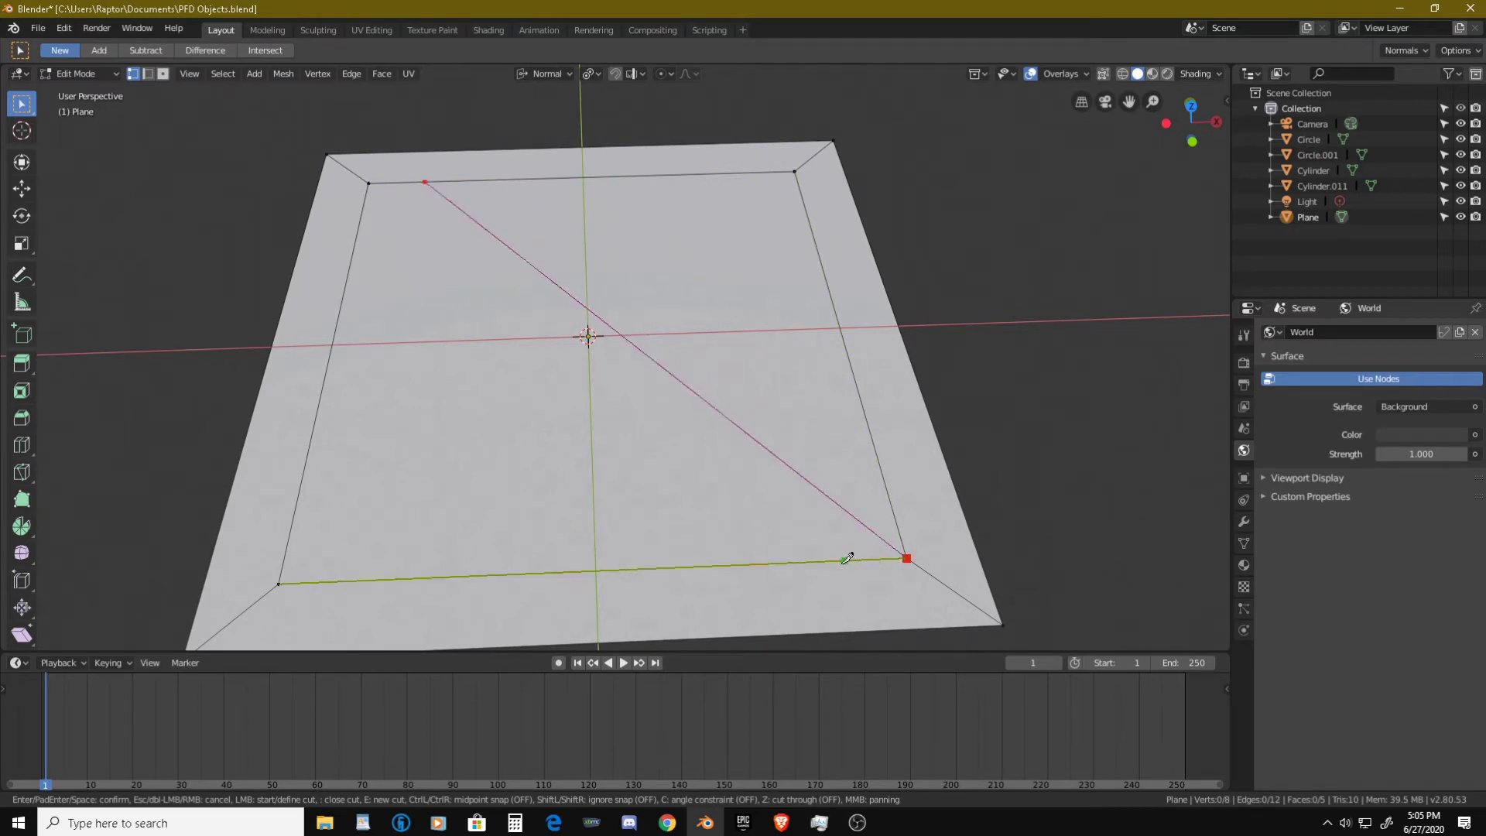
{"action": "left_click", "coordinate": [822, 561]}
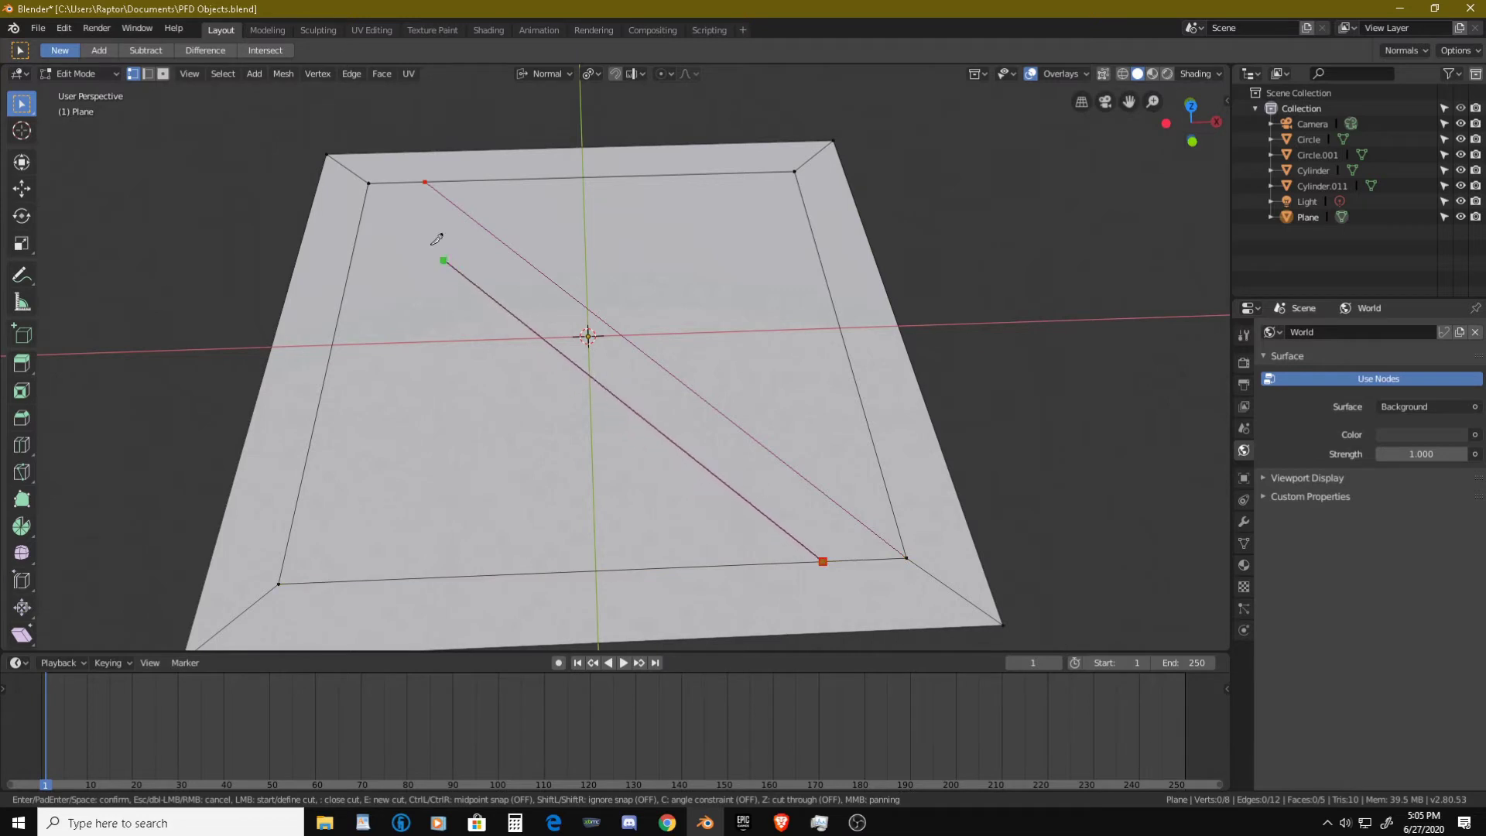
{"action": "left_click", "coordinate": [369, 183]}
{"action": "middle_click_drag", "start_coordinate": [370, 183], "coordinate": [620, 331]}
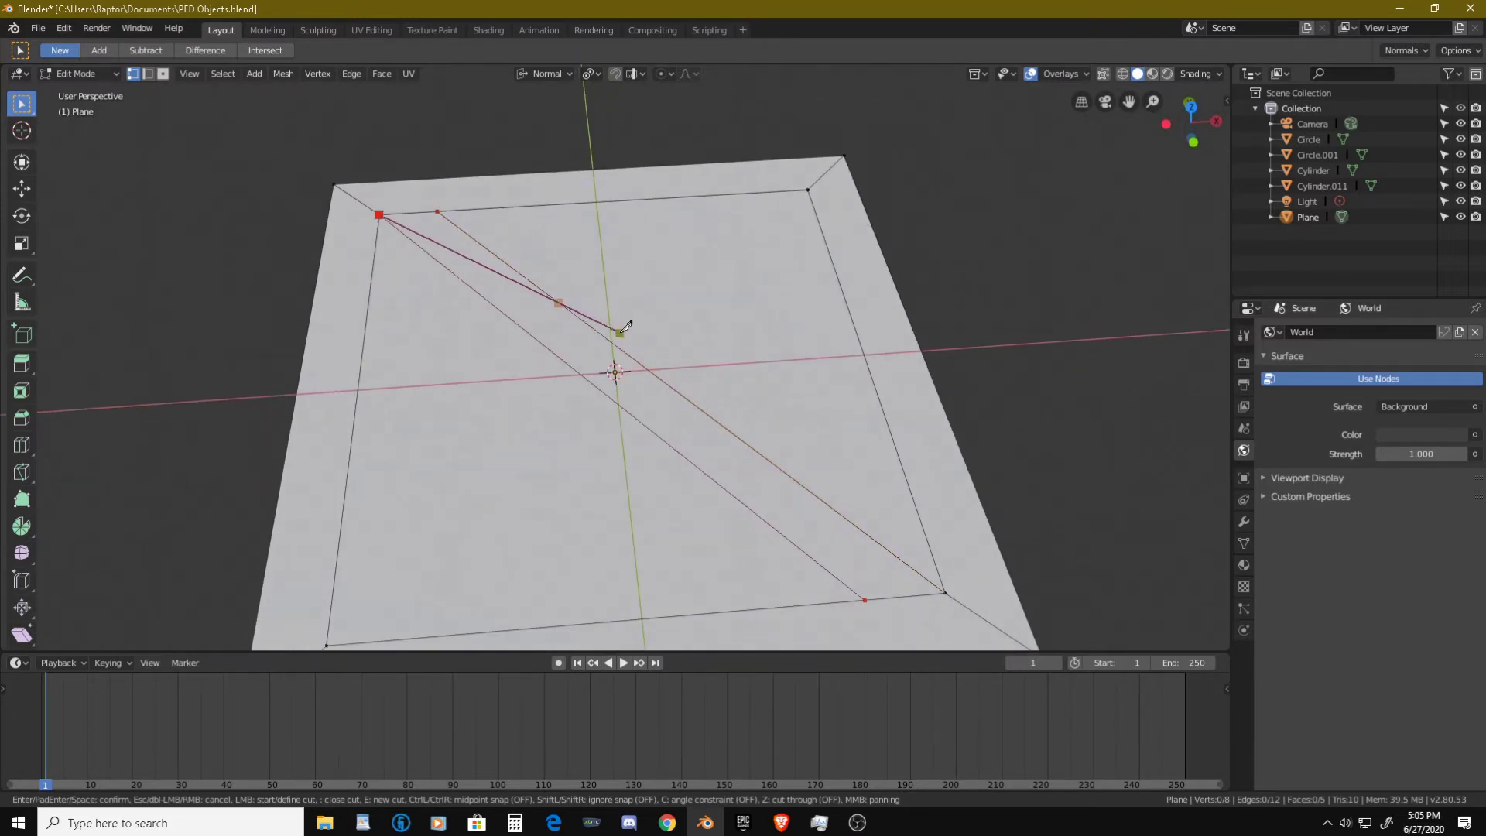
{"action": "key", "text": "Return"}
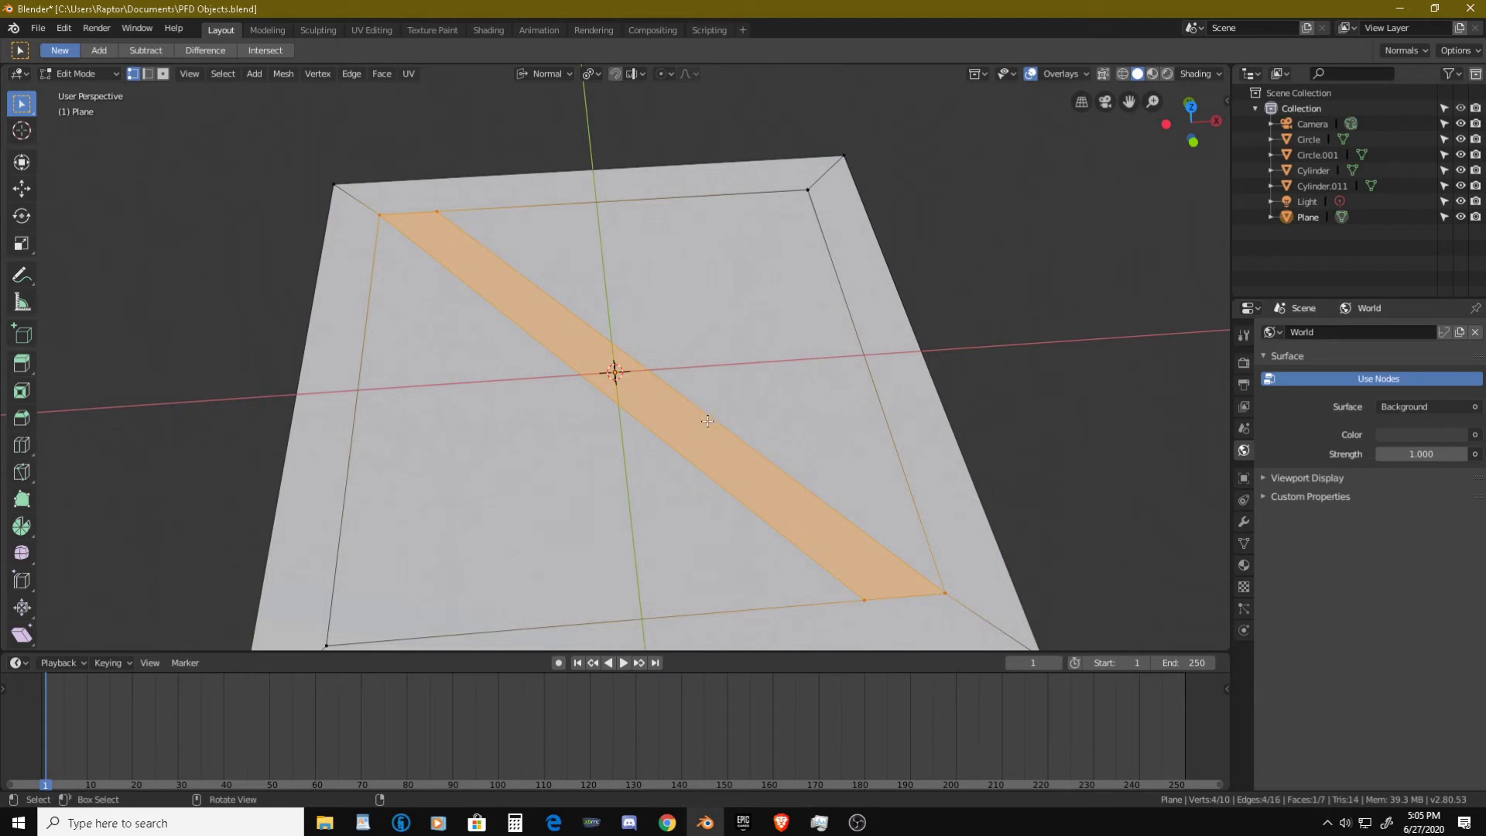
{"action": "middle_click_drag", "start_coordinate": [707, 420], "coordinate": [695, 366]}
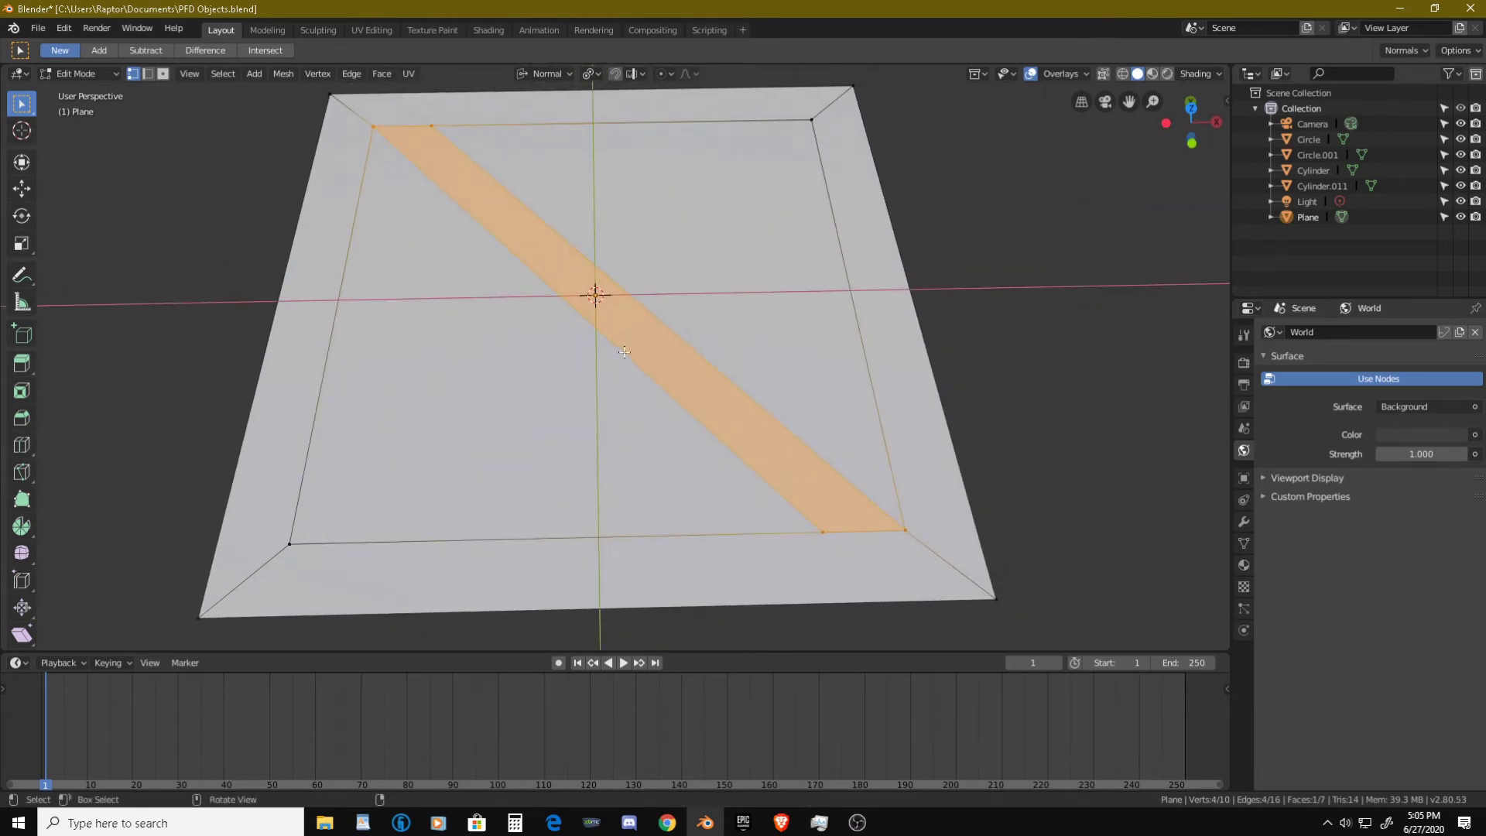
- Switch to face selection and select the four border faces together with the diagonal brace face
{"action": "key", "text": "ctrl+Tab"}
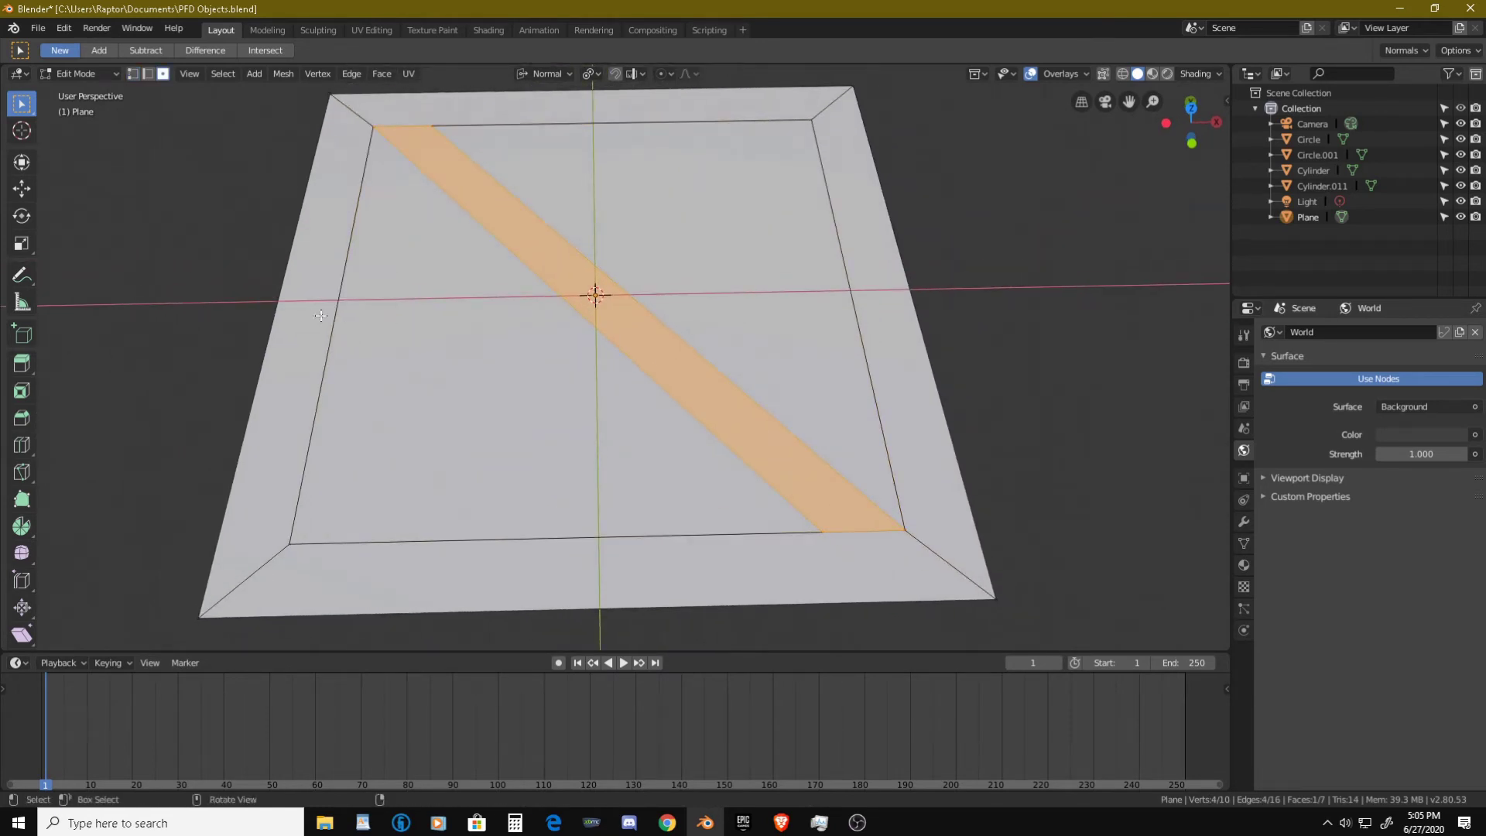
{"action": "left_click", "coordinate": [322, 260]}
{"action": "left_click", "coordinate": [503, 107], "text": "shift"}
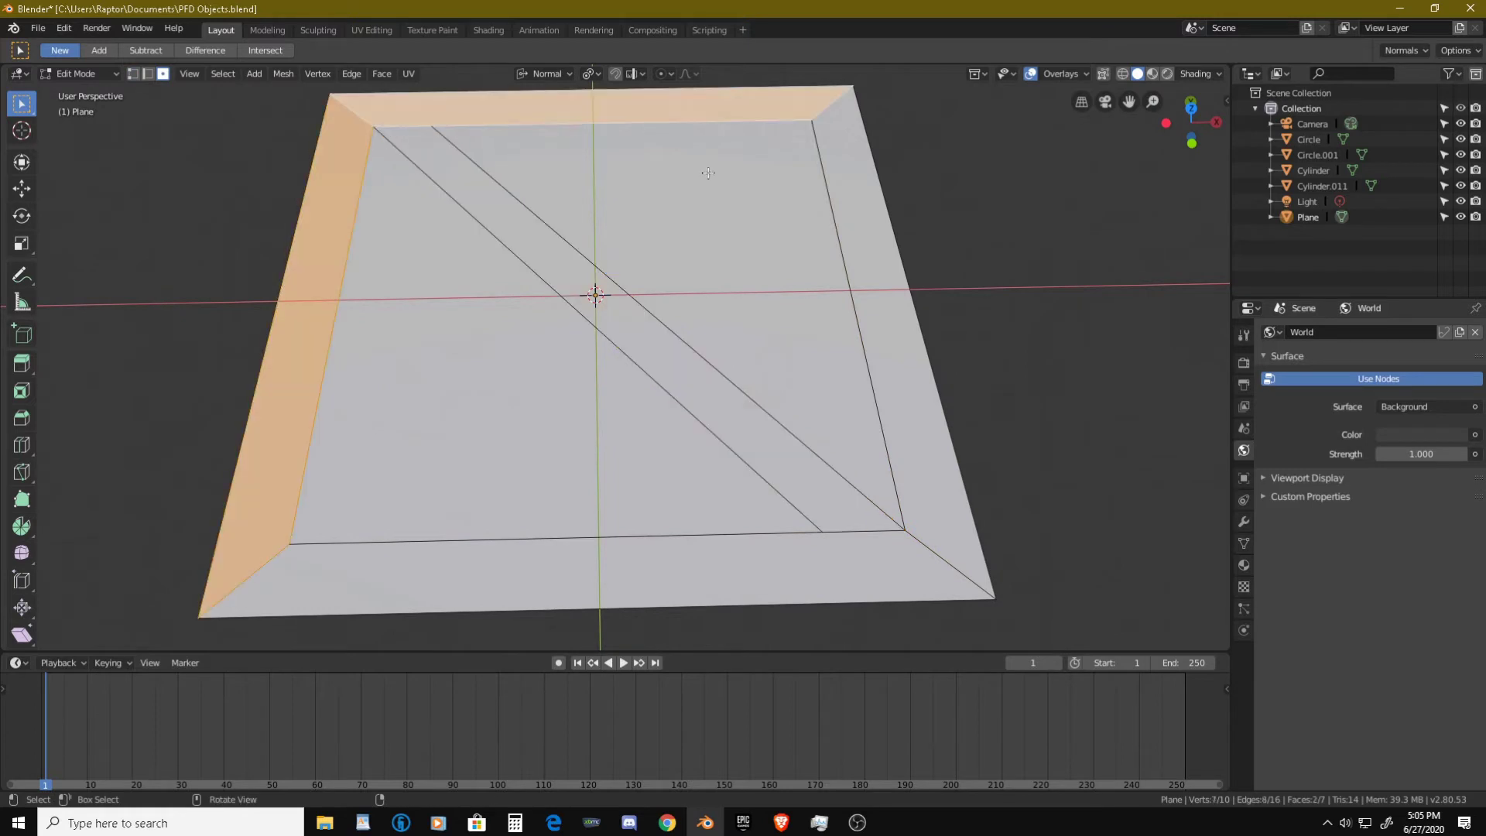
{"action": "left_click", "coordinate": [847, 179], "text": "shift"}
{"action": "left_click", "coordinate": [700, 396], "text": "shift"}
{"action": "left_click", "coordinate": [719, 571], "text": "shift"}
- Extrude the selected border and brace faces outward on the plane's underside by about 0.016 m
{"action": "middle_click_drag", "start_coordinate": [753, 520], "coordinate": [757, 463]}
{"action": "middle_click_drag", "start_coordinate": [733, 365], "coordinate": [674, 493]}
{"action": "middle_click_drag", "start_coordinate": [654, 438], "coordinate": [662, 315]}
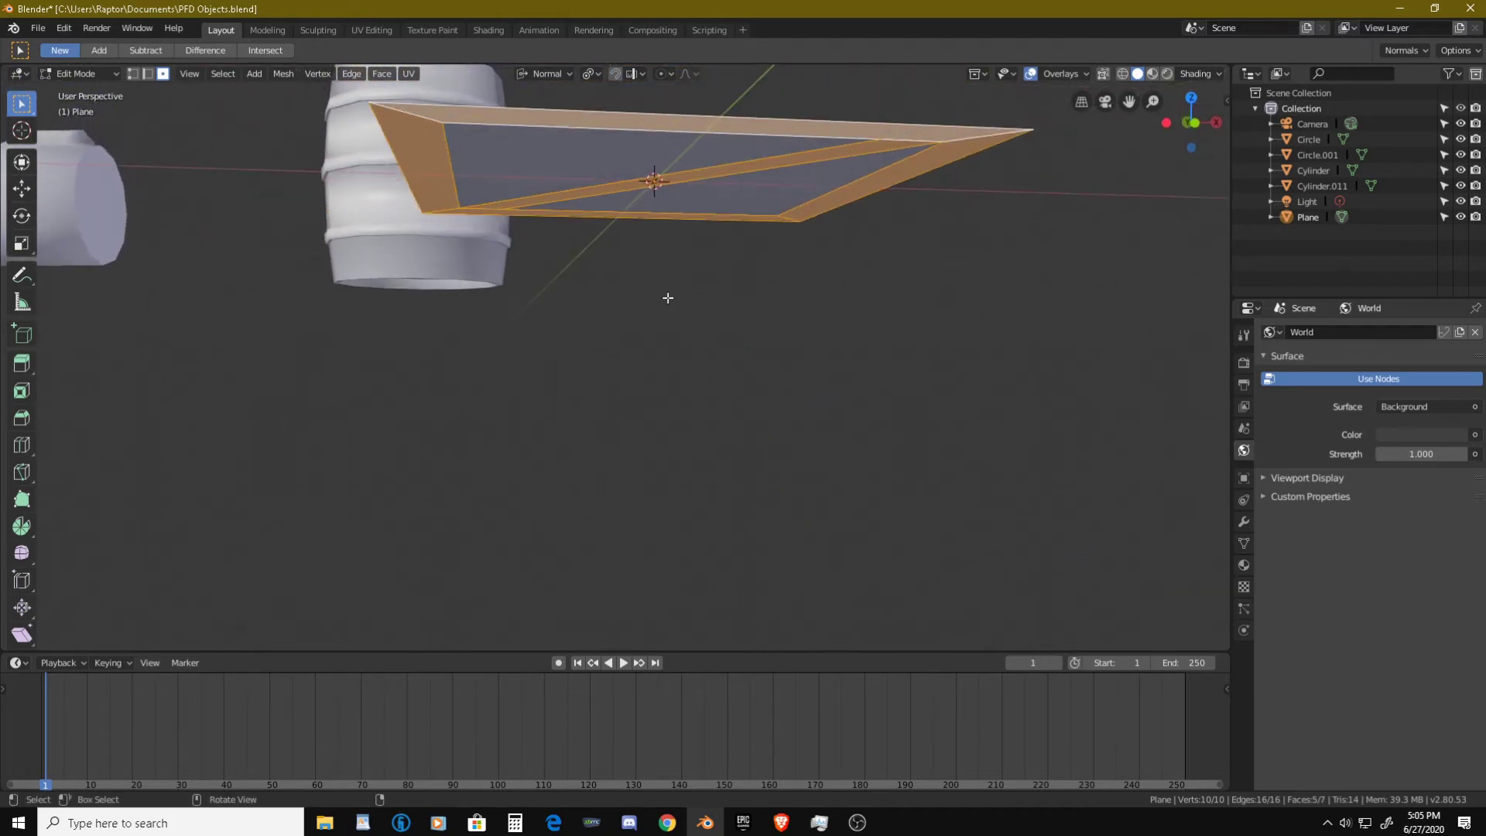
{"action": "key", "text": "e"}
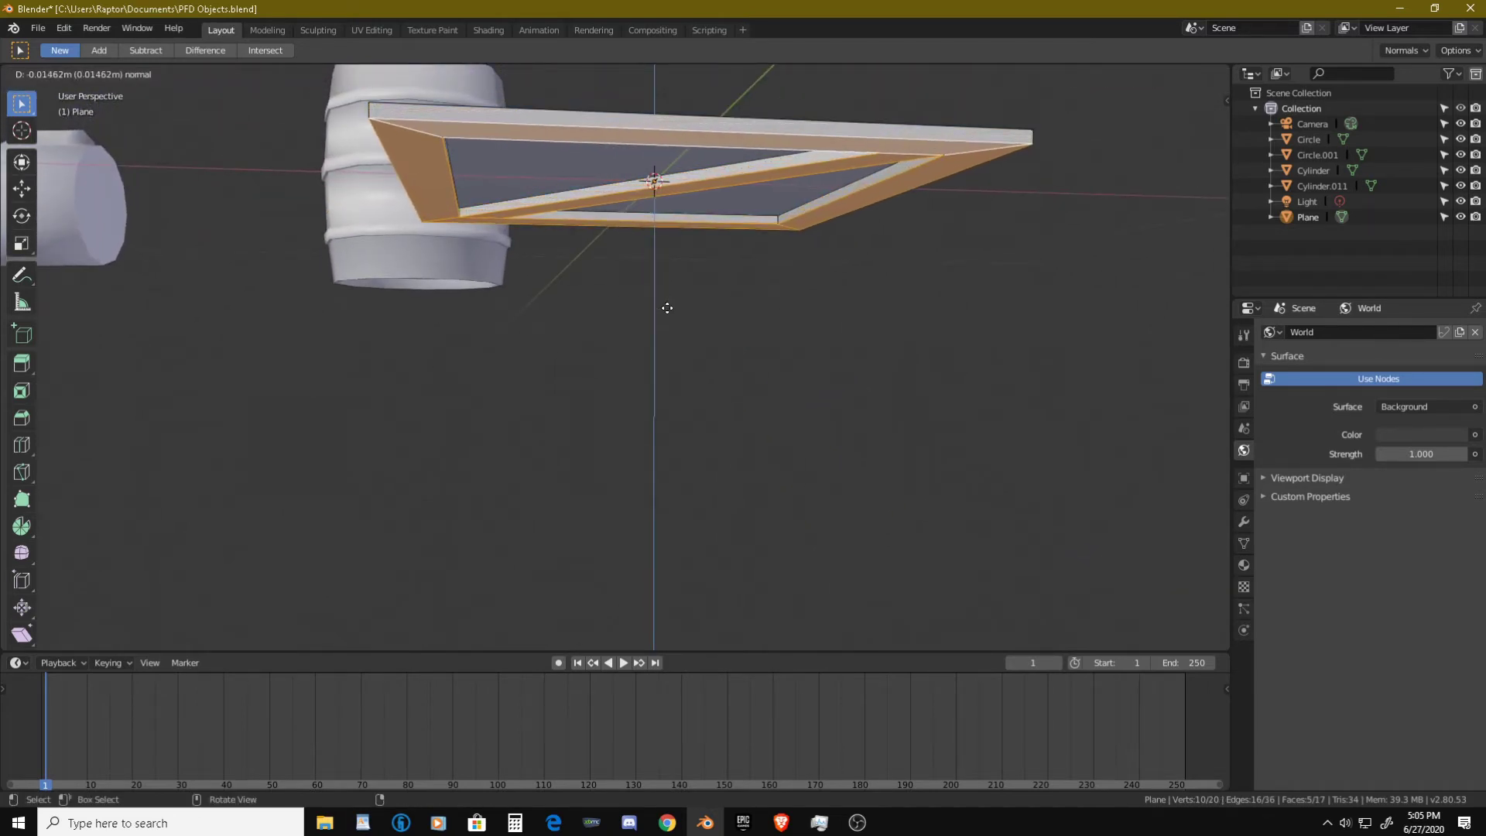
{"action": "left_click", "coordinate": [663, 308]}
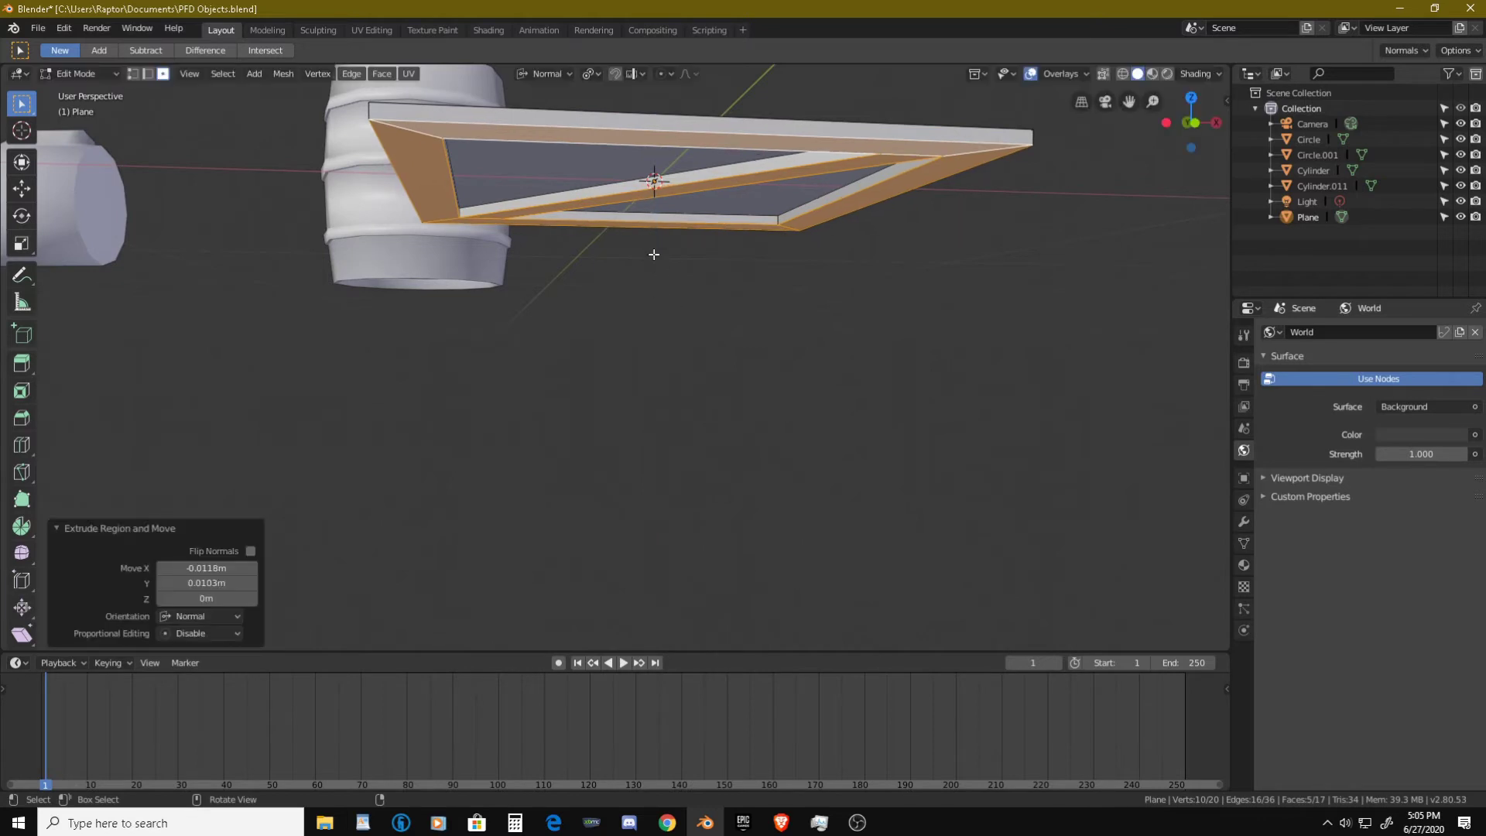
- Select the whole panel mesh, duplicate it and flip the copy with a scale of -1 along Z
{"action": "middle_click_drag", "start_coordinate": [653, 252], "coordinate": [667, 380]}
{"action": "scroll", "coordinate": [703, 284], "scroll_direction": "down", "scroll_amount": 4}
{"action": "scroll", "coordinate": [717, 348], "scroll_direction": "up", "scroll_amount": 3}
{"action": "key", "text": "alt+a"}
{"action": "key", "text": "a"}
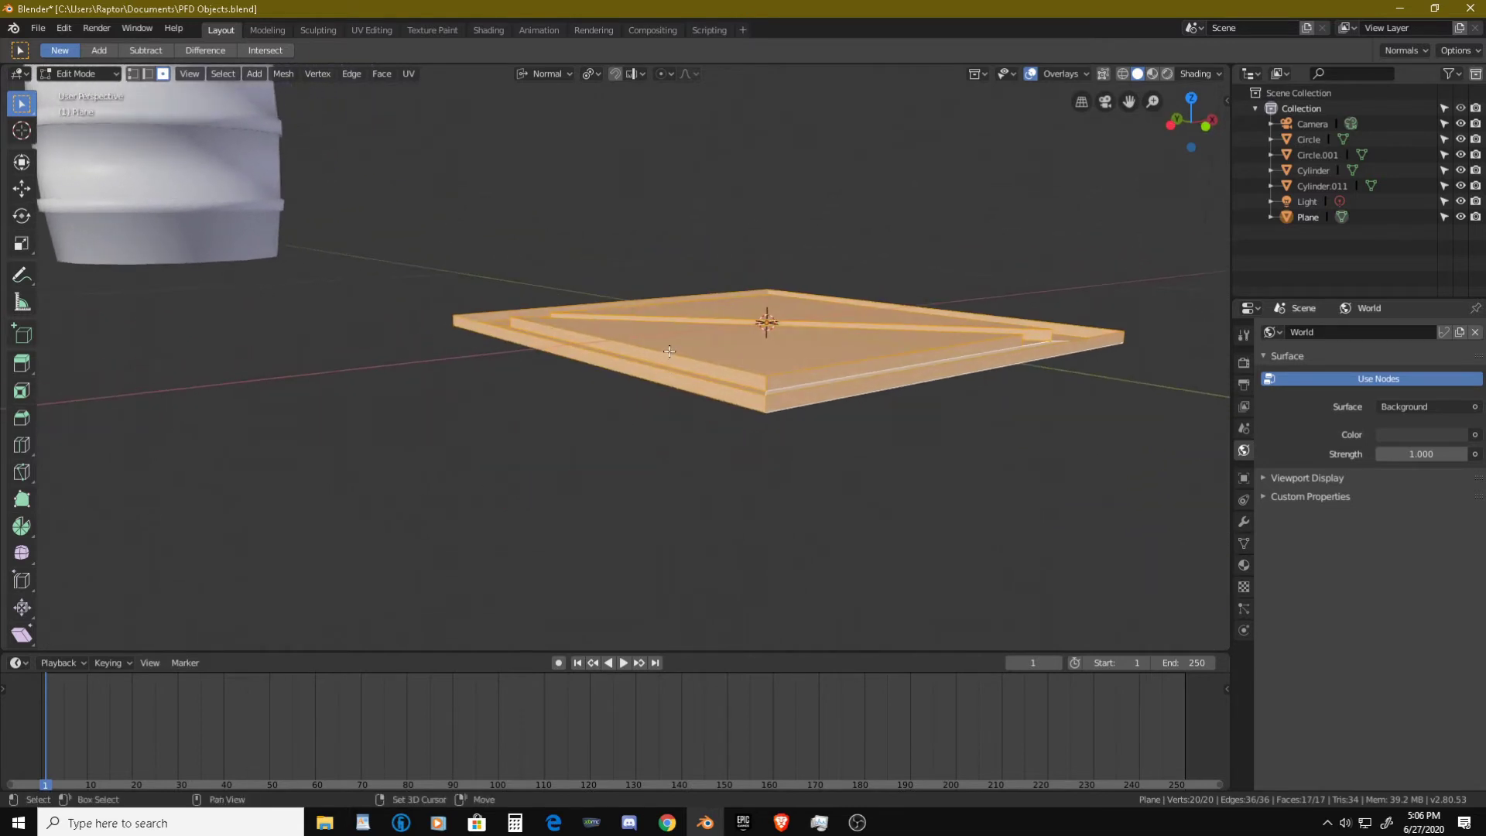
{"action": "key", "text": "shift+d"}
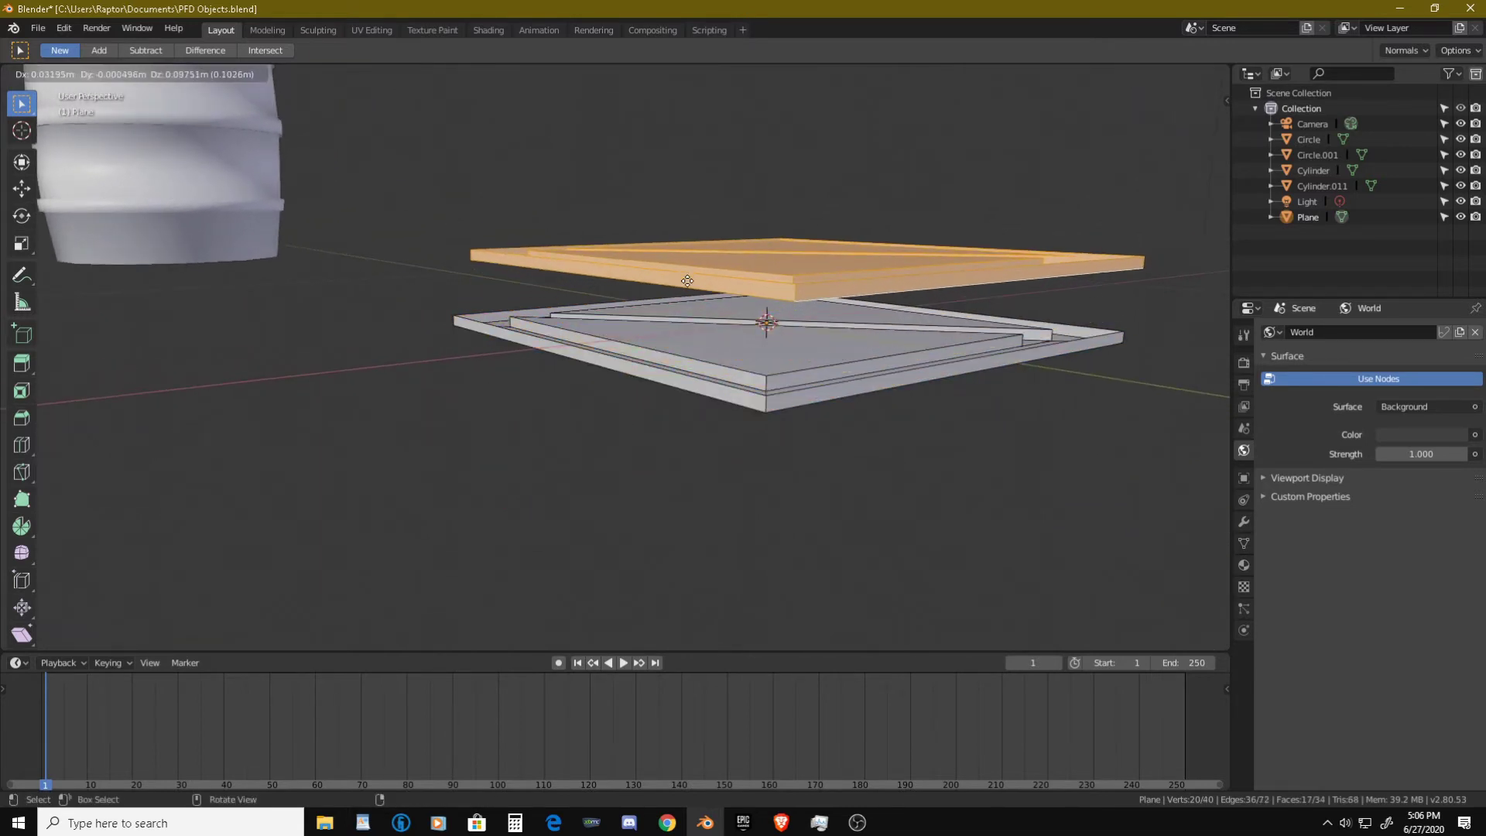
{"action": "key", "text": "z"}
{"action": "key", "text": "z"}
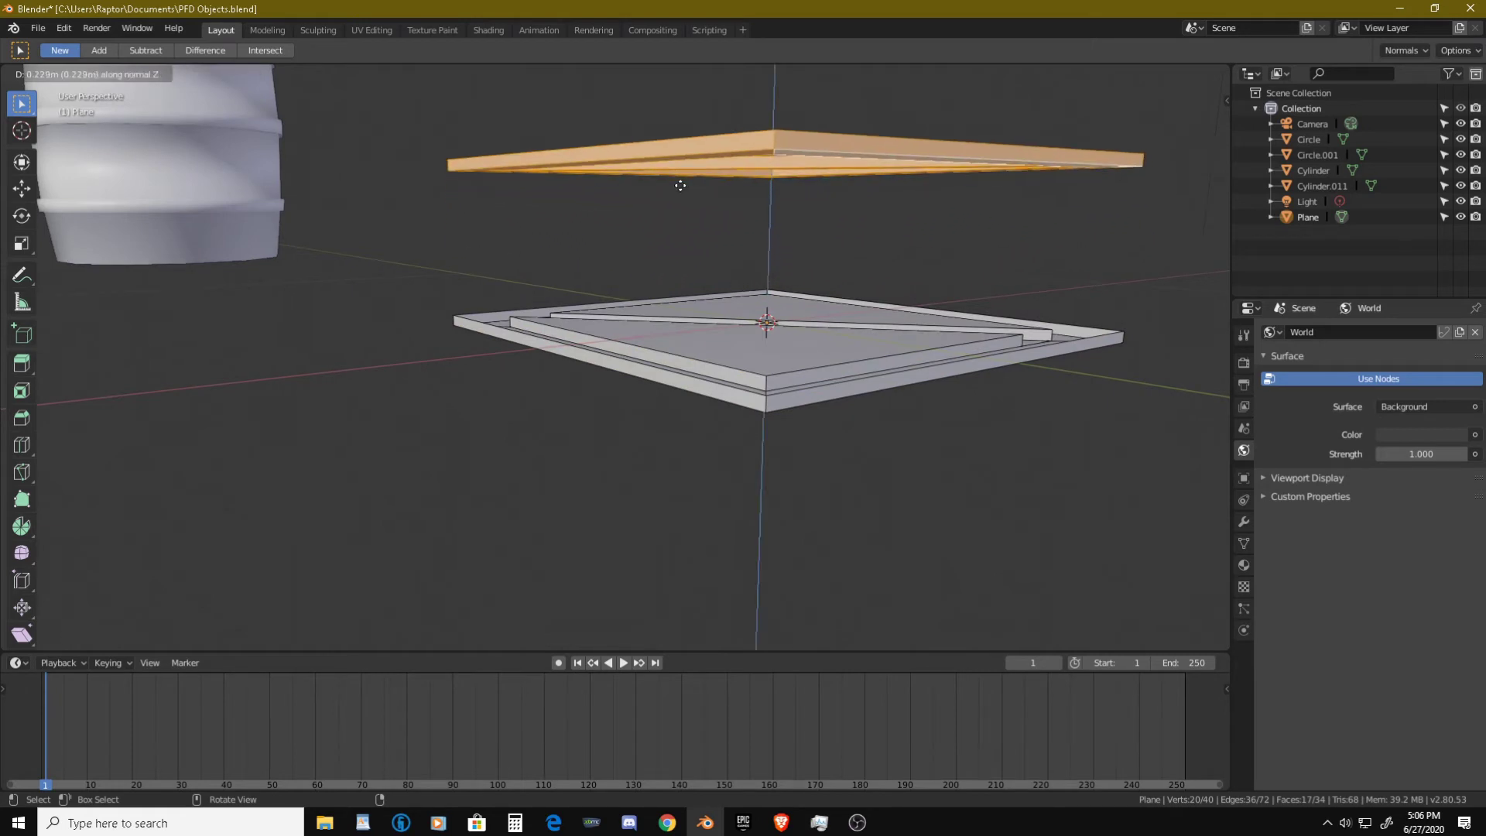
{"action": "key", "text": "s"}
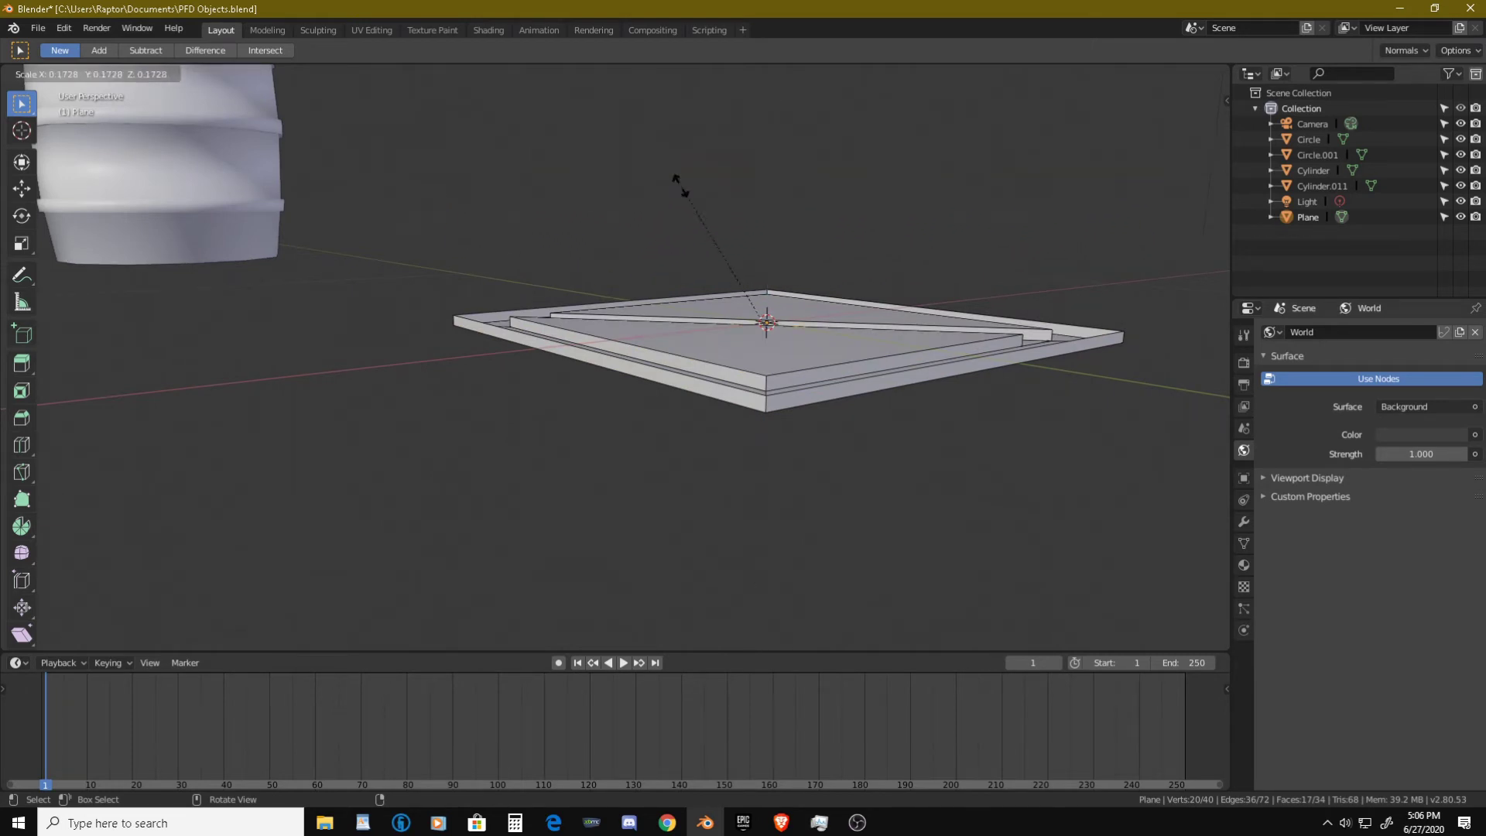
{"action": "key", "text": "z"}
{"action": "key", "text": "z"}
{"action": "type", "text": "-1"}
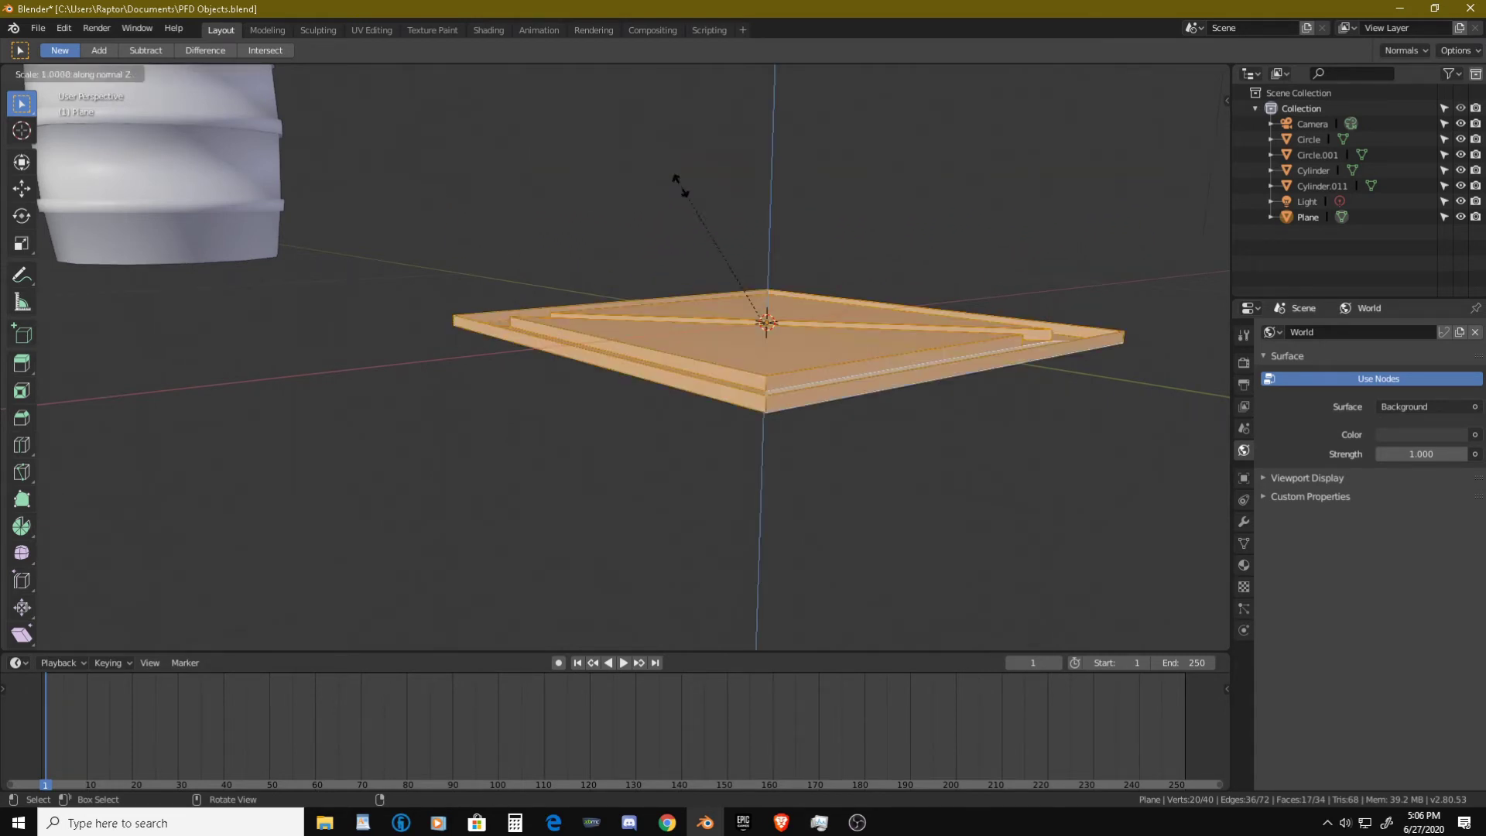
{"action": "key", "text": "Return"}
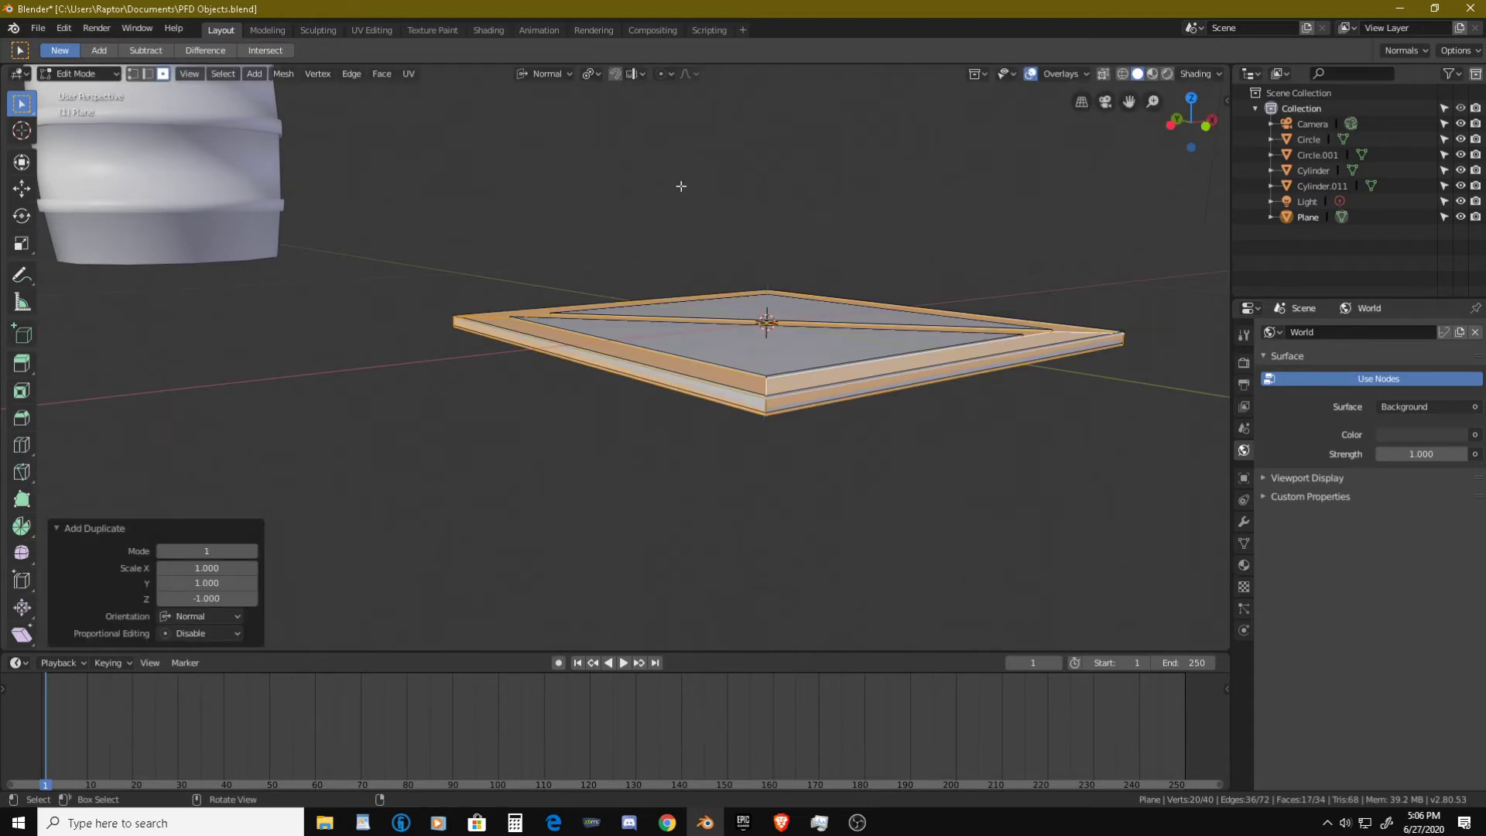
- Move the flipped copy 0.66 m up along Z to form the top panel
{"action": "key", "text": "g"}
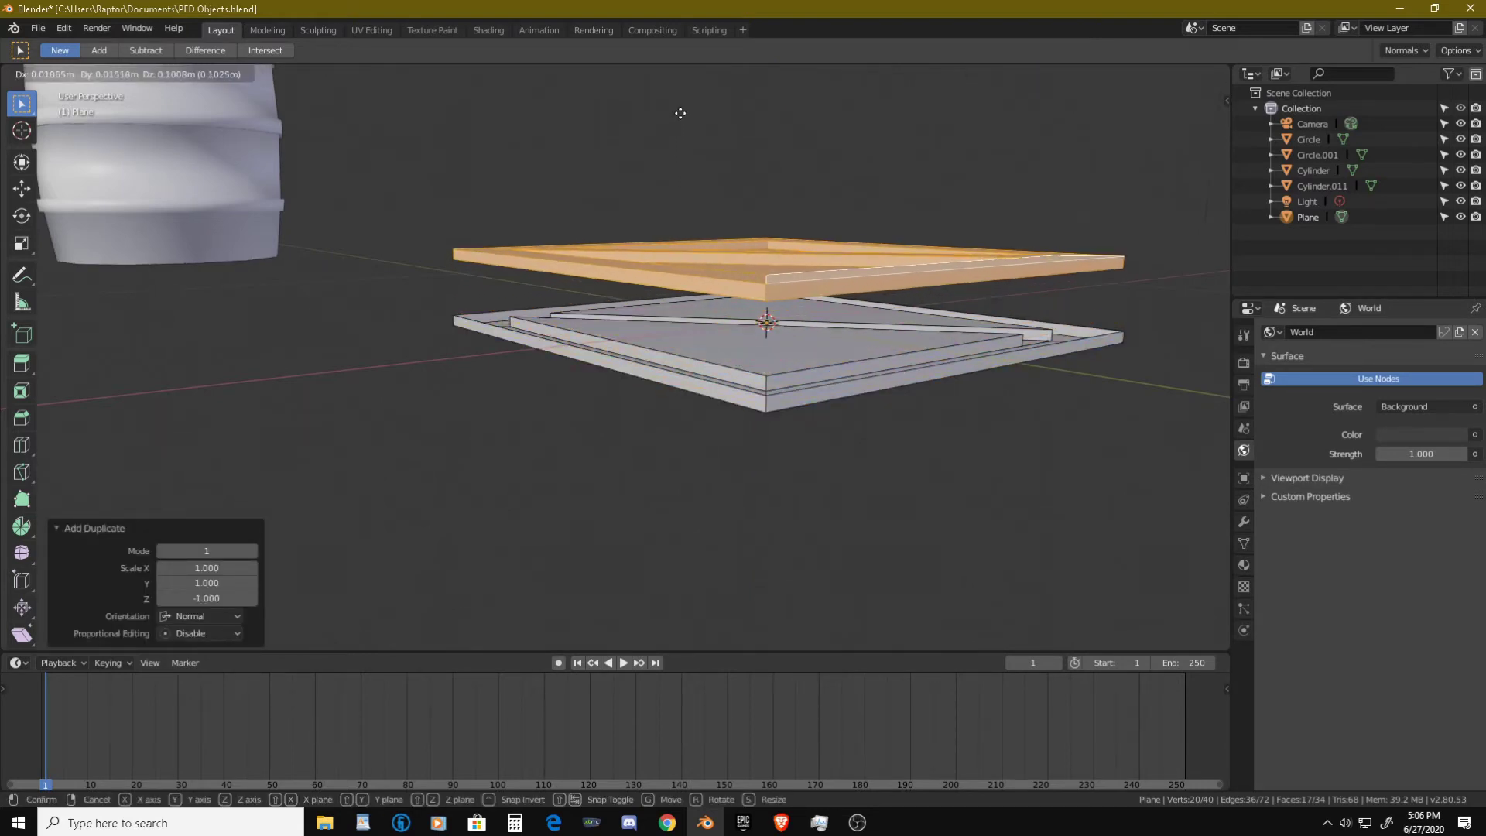
{"action": "type", "text": "0.66"}
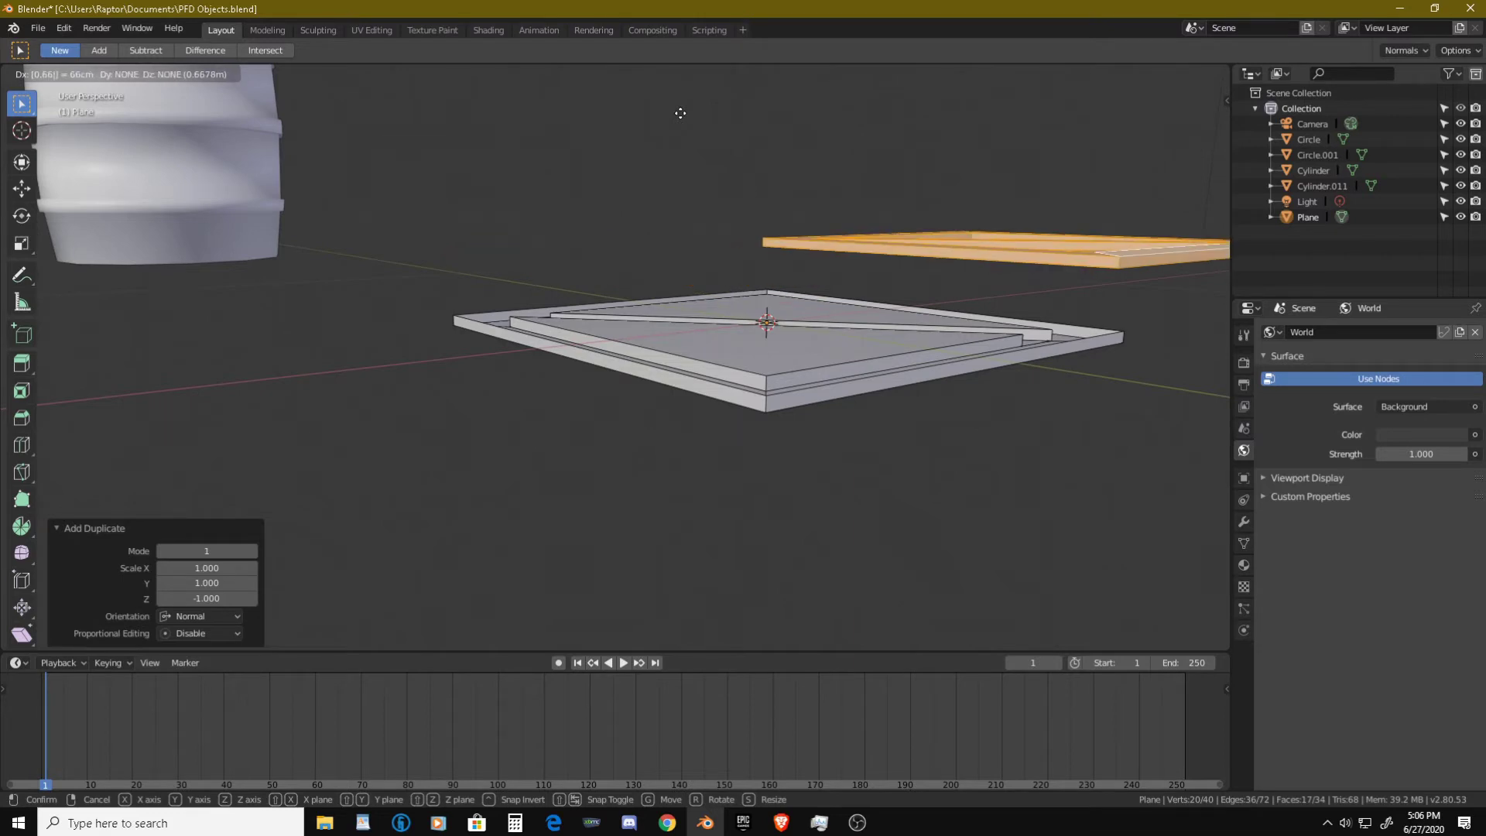
{"action": "type", "text": "z"}
{"action": "key", "text": "Return"}
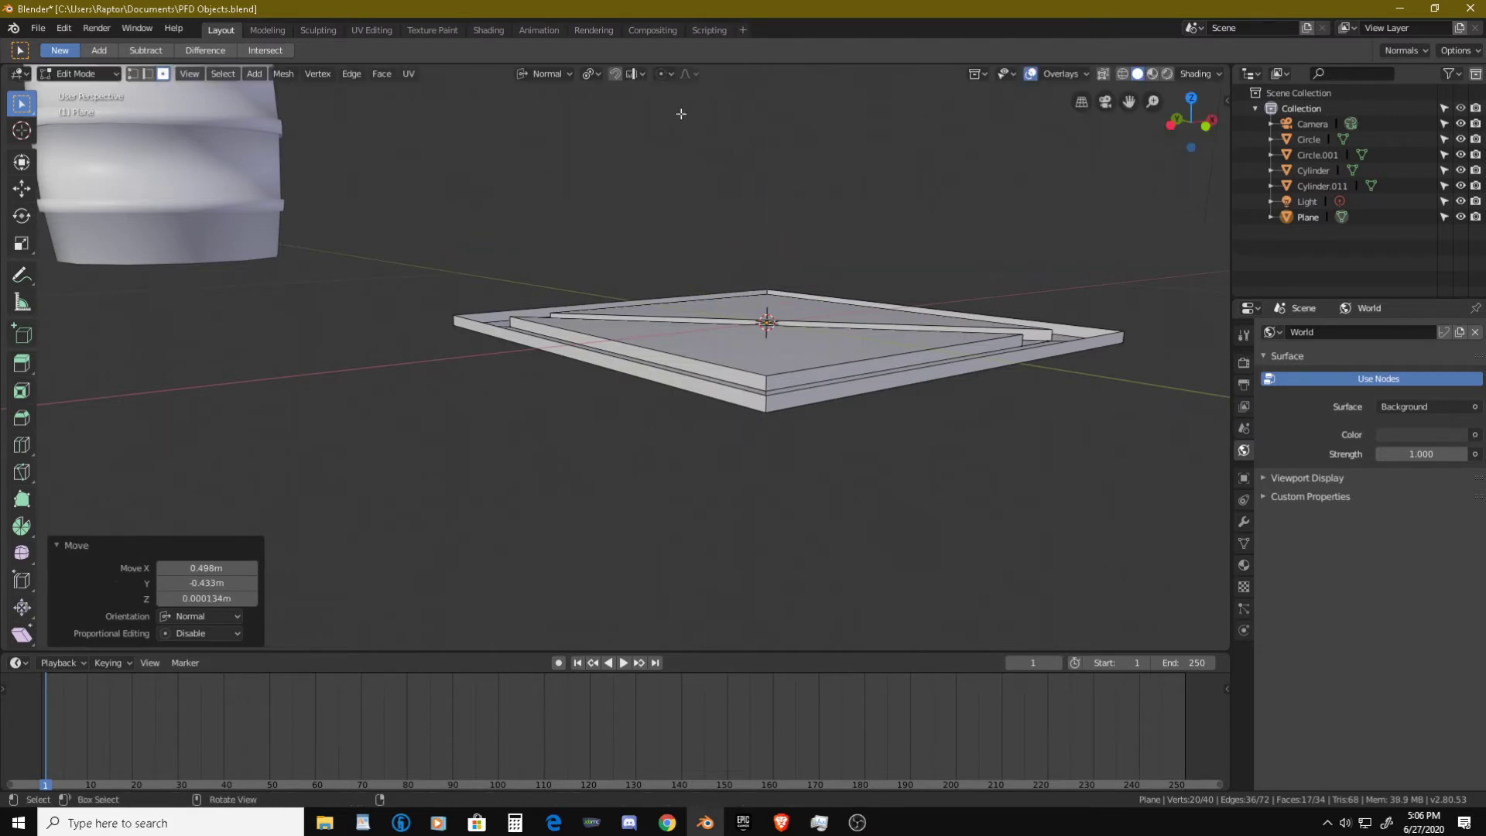
{"action": "scroll", "coordinate": [727, 263], "scroll_direction": "down", "scroll_amount": 5}
{"action": "middle_click_drag", "start_coordinate": [712, 289], "coordinate": [643, 345]}
{"action": "scroll", "coordinate": [554, 375], "scroll_direction": "up", "scroll_amount": 4}
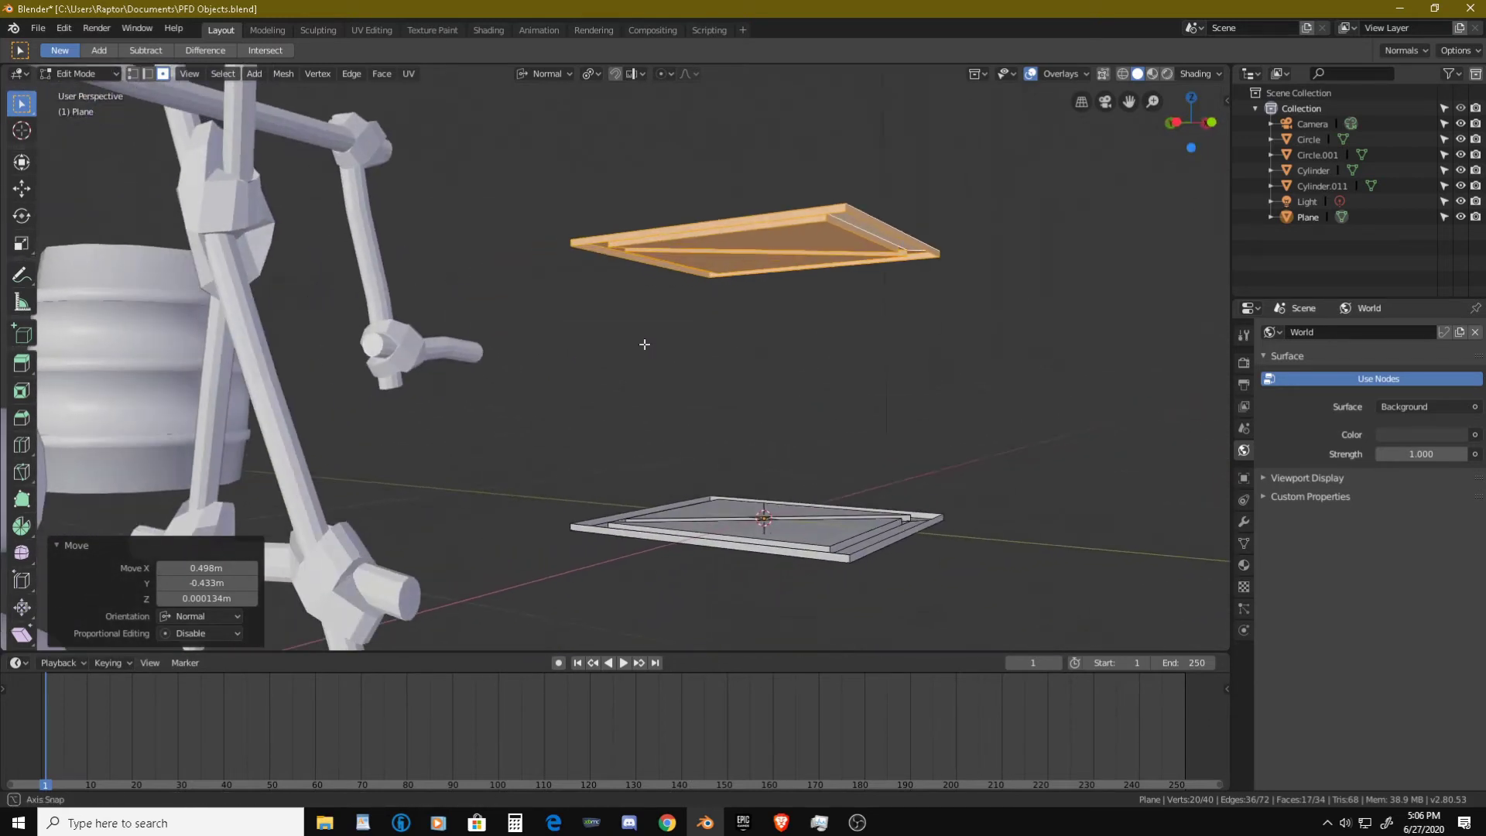
- Select all linked geometry of both the bottom and top panels
{"action": "left_click", "coordinate": [709, 527]}
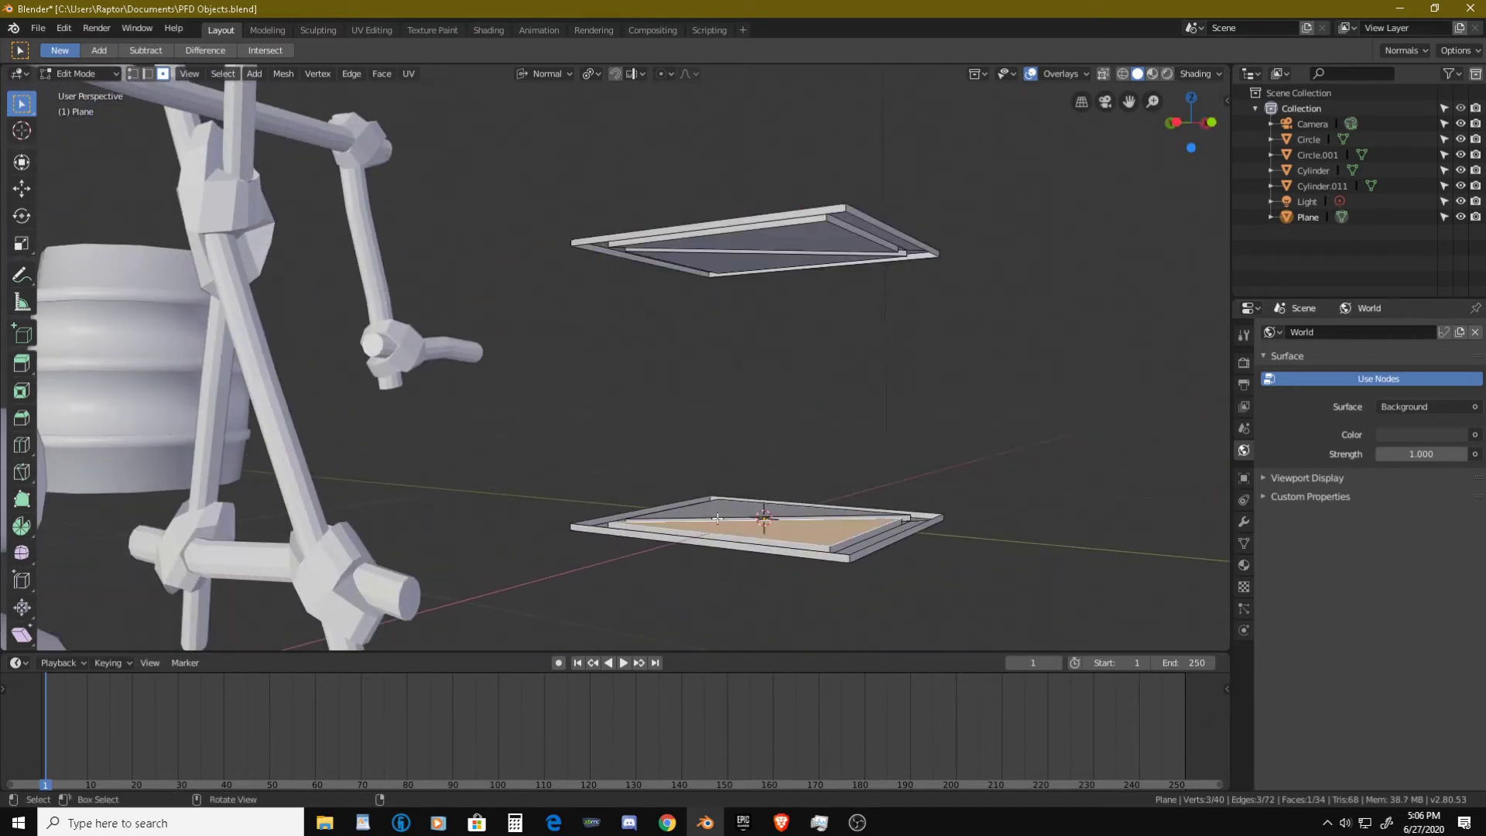
{"action": "key", "text": "alt+a"}
{"action": "key", "text": "l"}
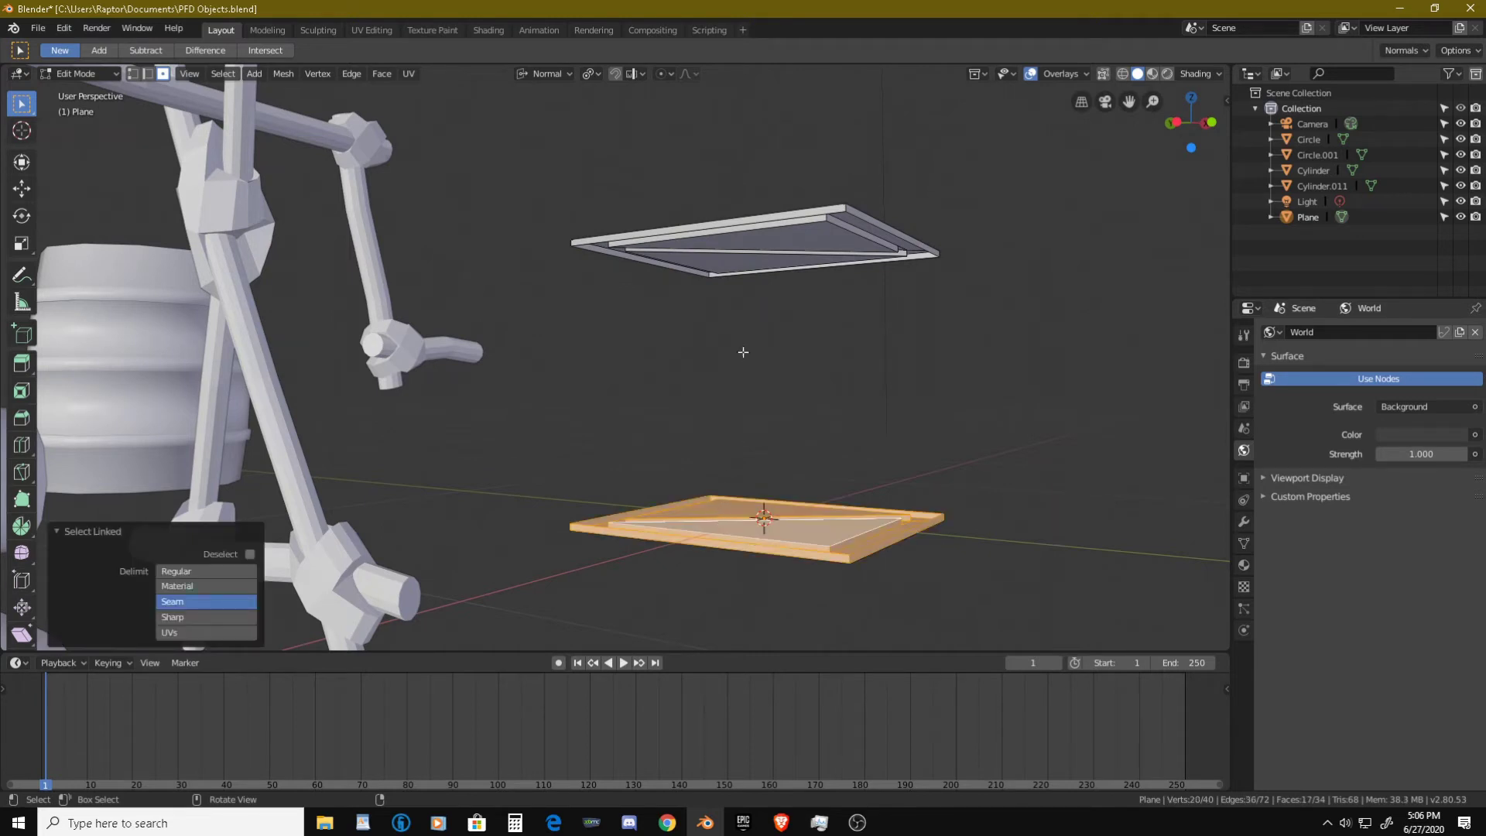
{"action": "key", "text": "l"}
{"action": "key", "text": "shift+d"}
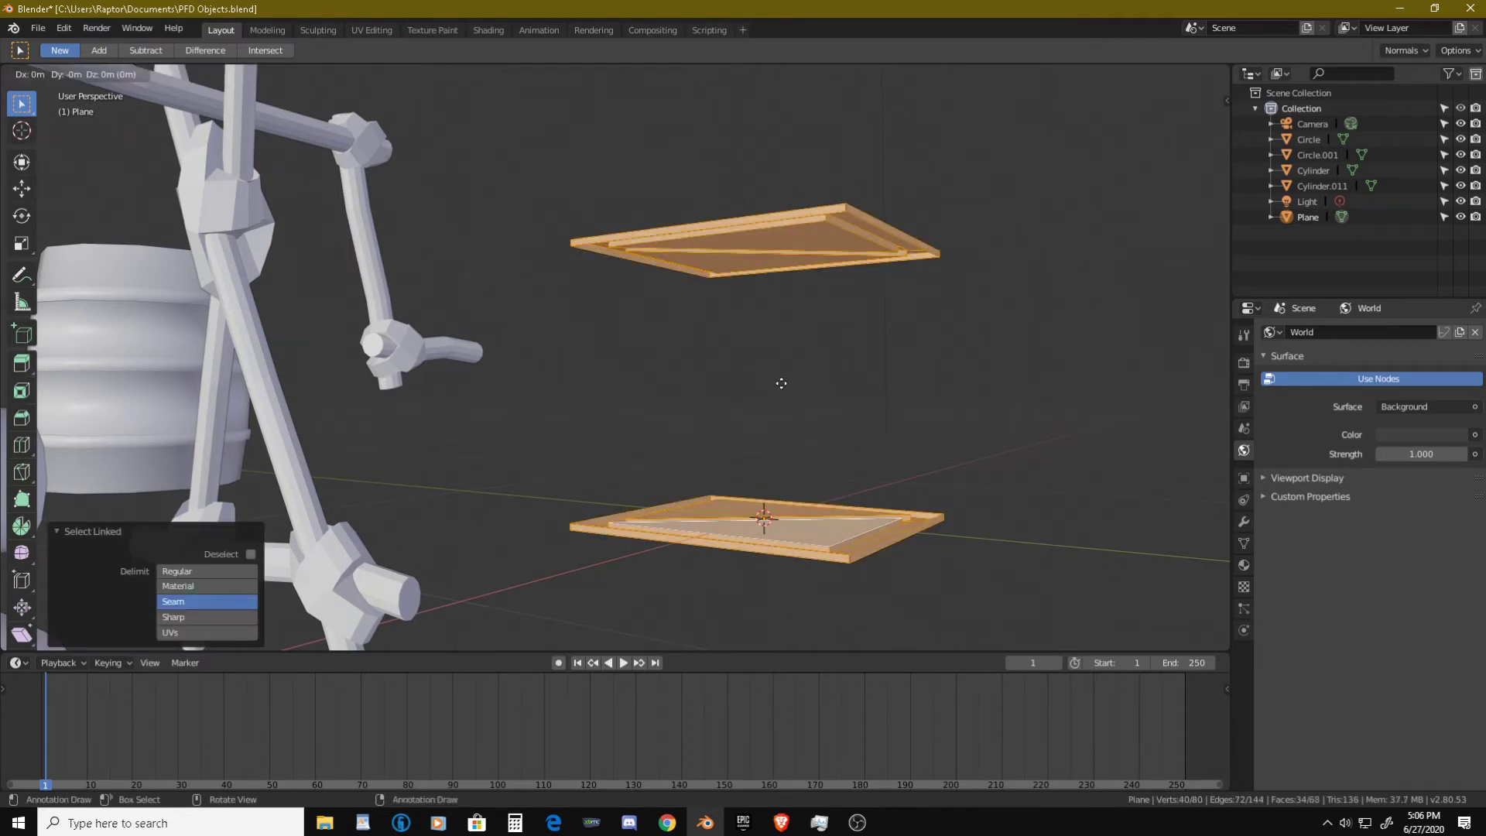
{"action": "key", "text": "r"}
{"action": "key", "text": "x"}
{"action": "key", "text": "x"}
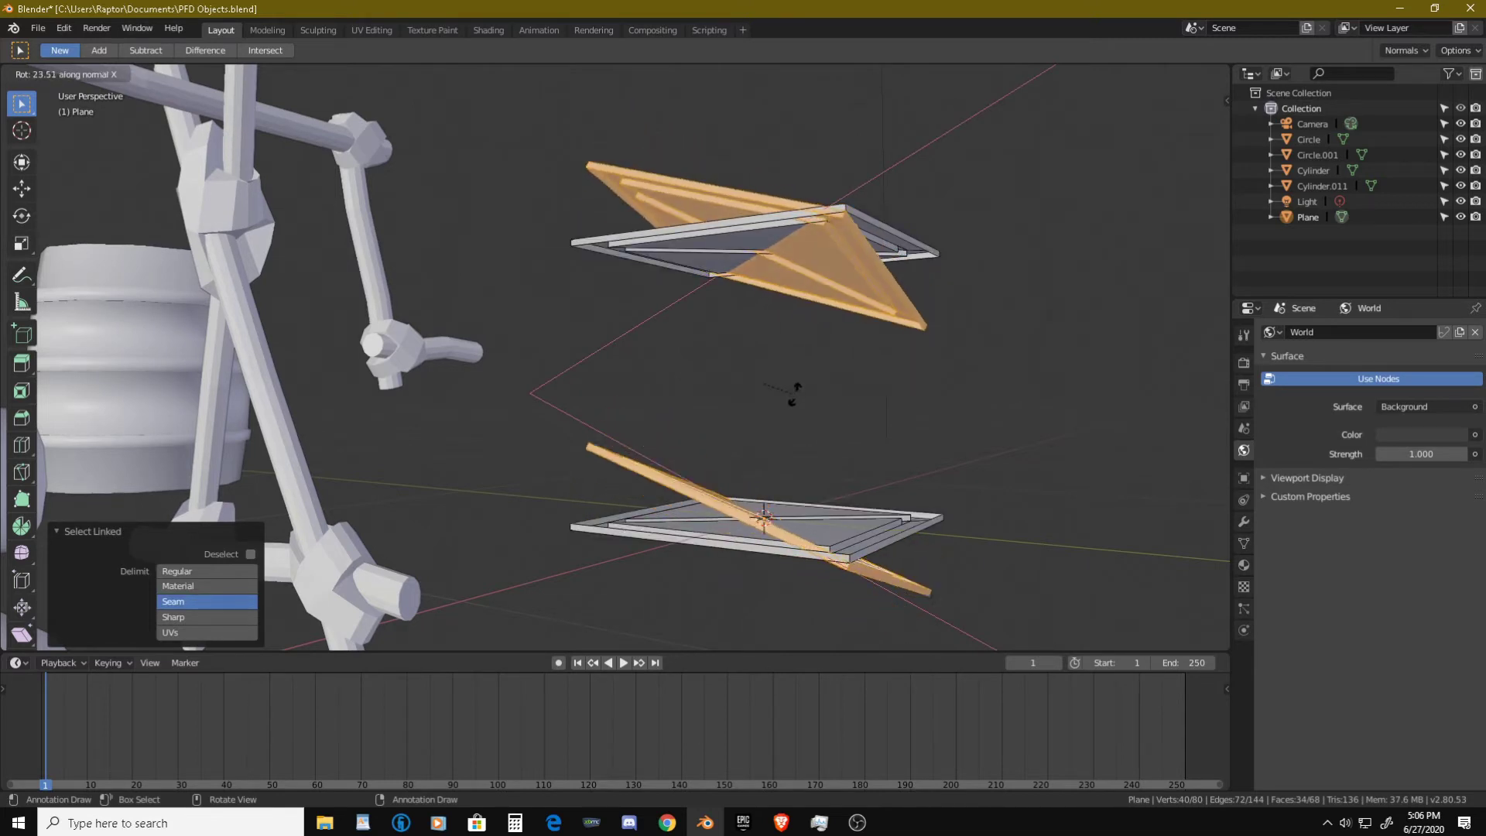
{"action": "key", "text": "Escape"}
{"action": "key", "text": "ctrl+z"}
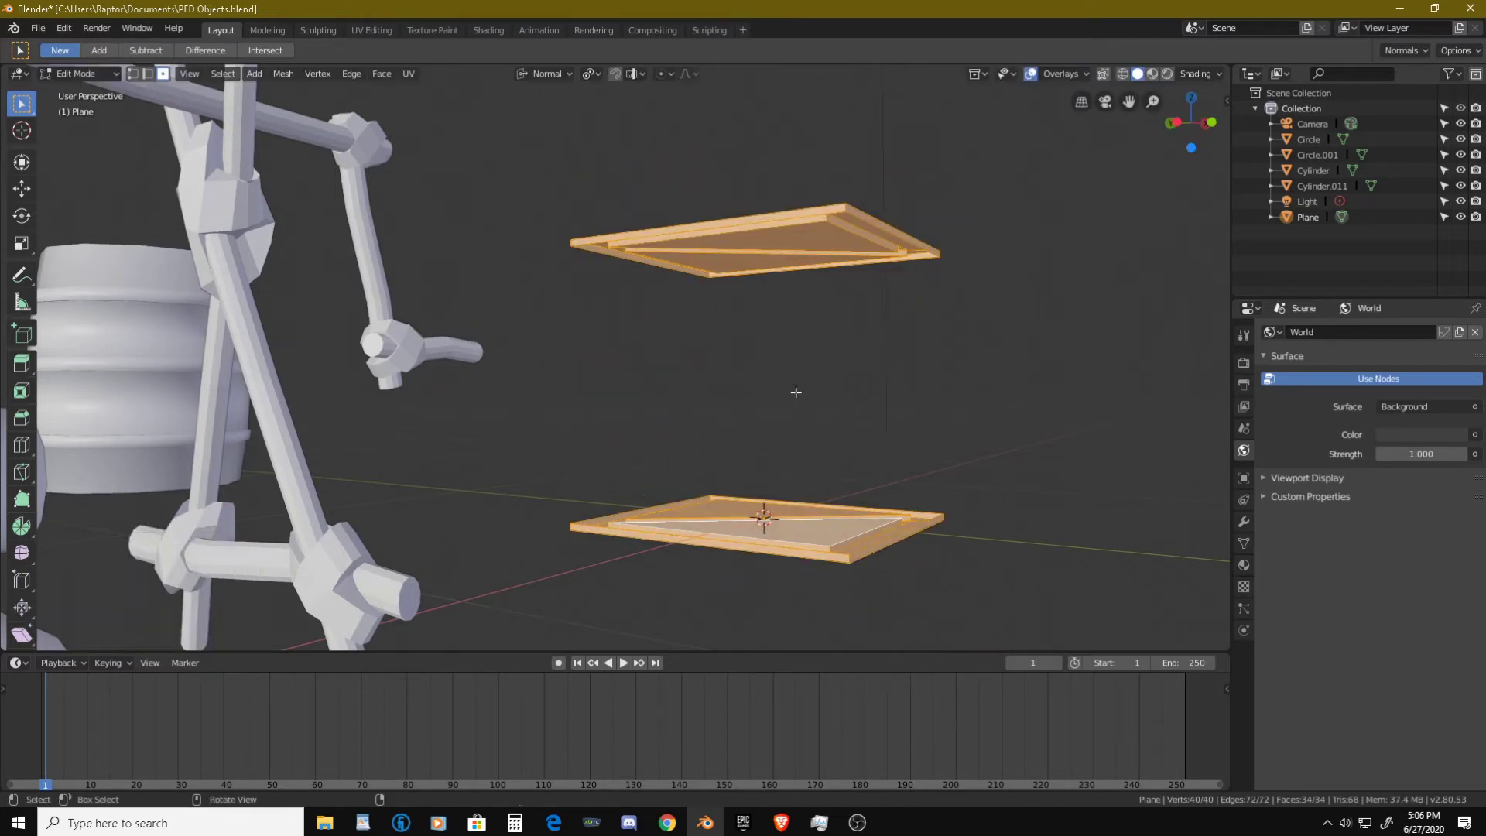
- Set the transform orientation to Global and the pivot point to Median Point
{"action": "left_click", "coordinate": [565, 76]}
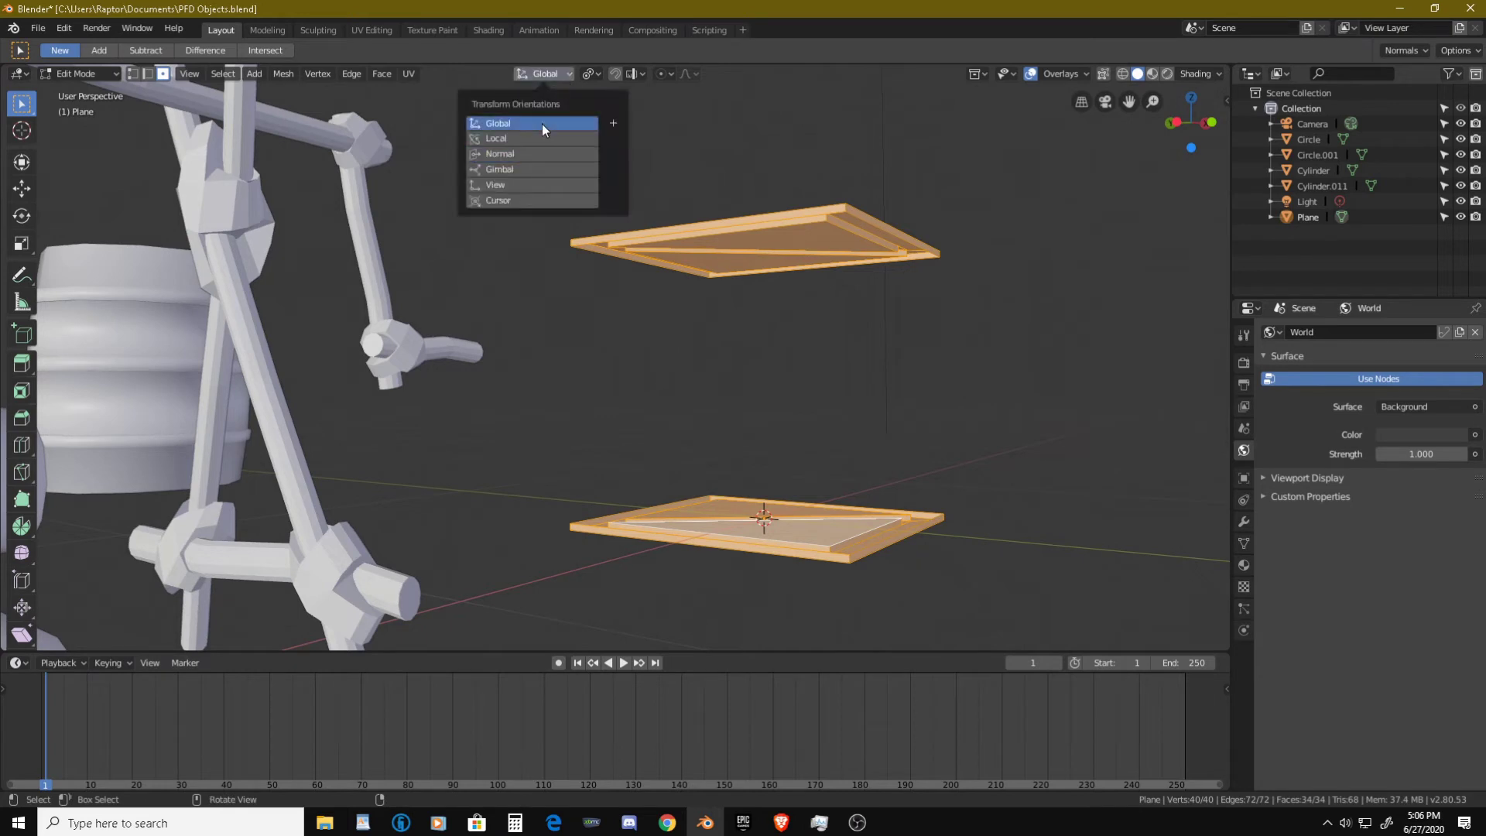
{"action": "left_click", "coordinate": [542, 122]}
{"action": "left_click", "coordinate": [592, 74]}
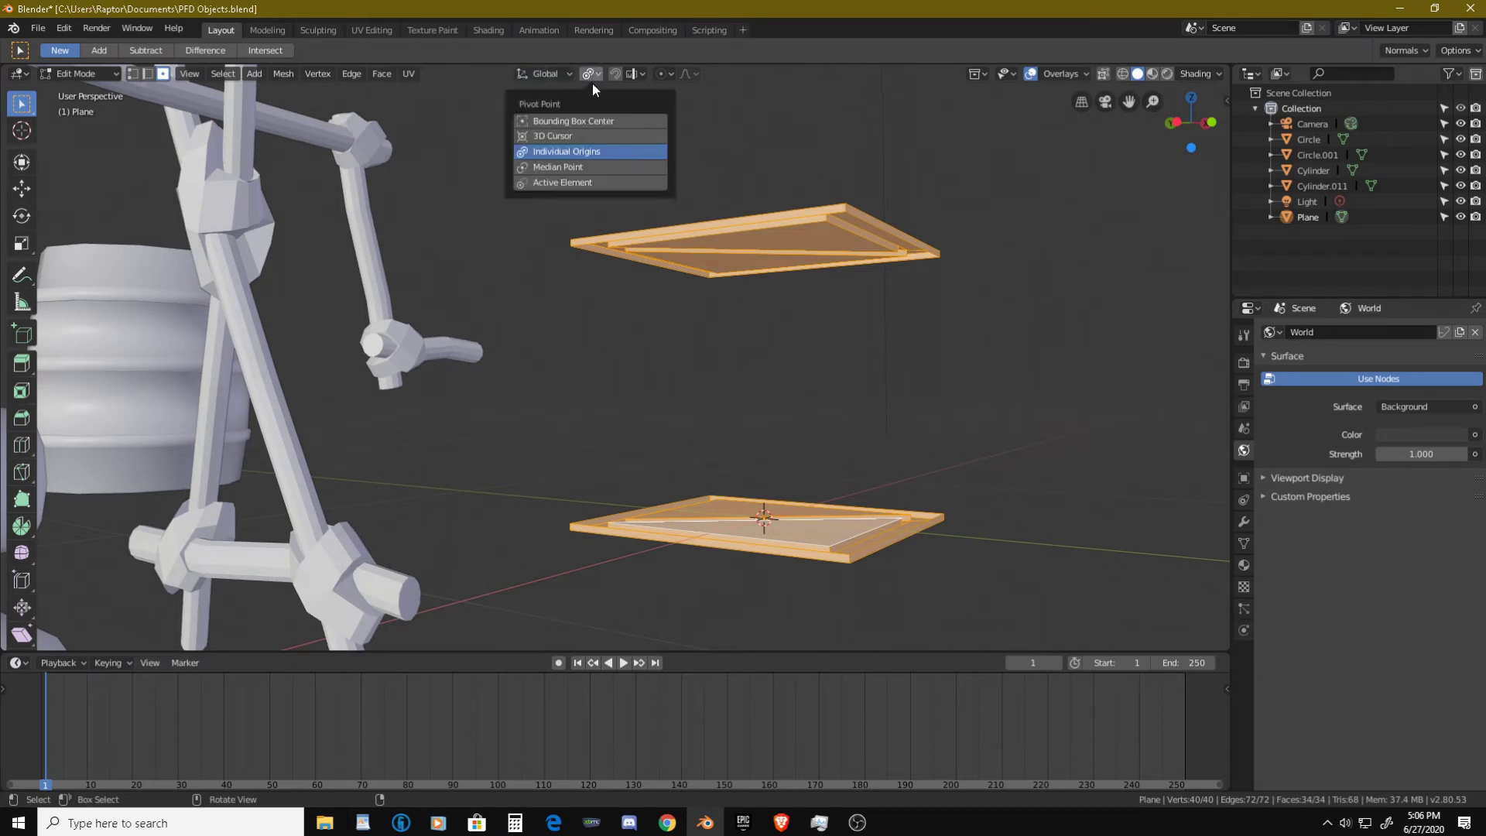
{"action": "left_click", "coordinate": [585, 167]}
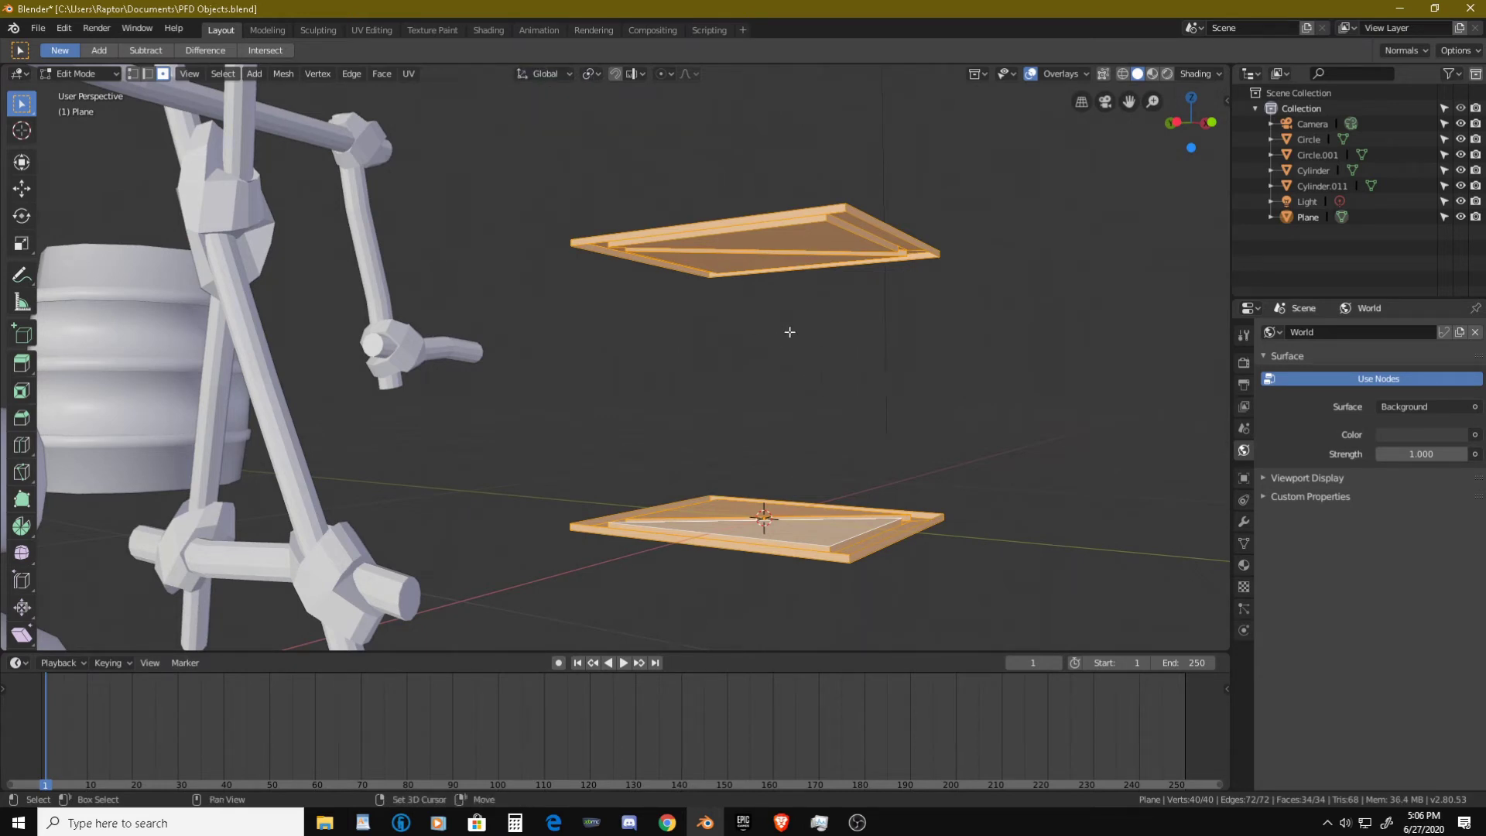
- Duplicate the top and bottom panels and rotate the copies 90° about the global X axis to form two sides
{"action": "key", "text": "shift+d"}
{"action": "key", "text": "r"}
{"action": "key", "text": "x"}
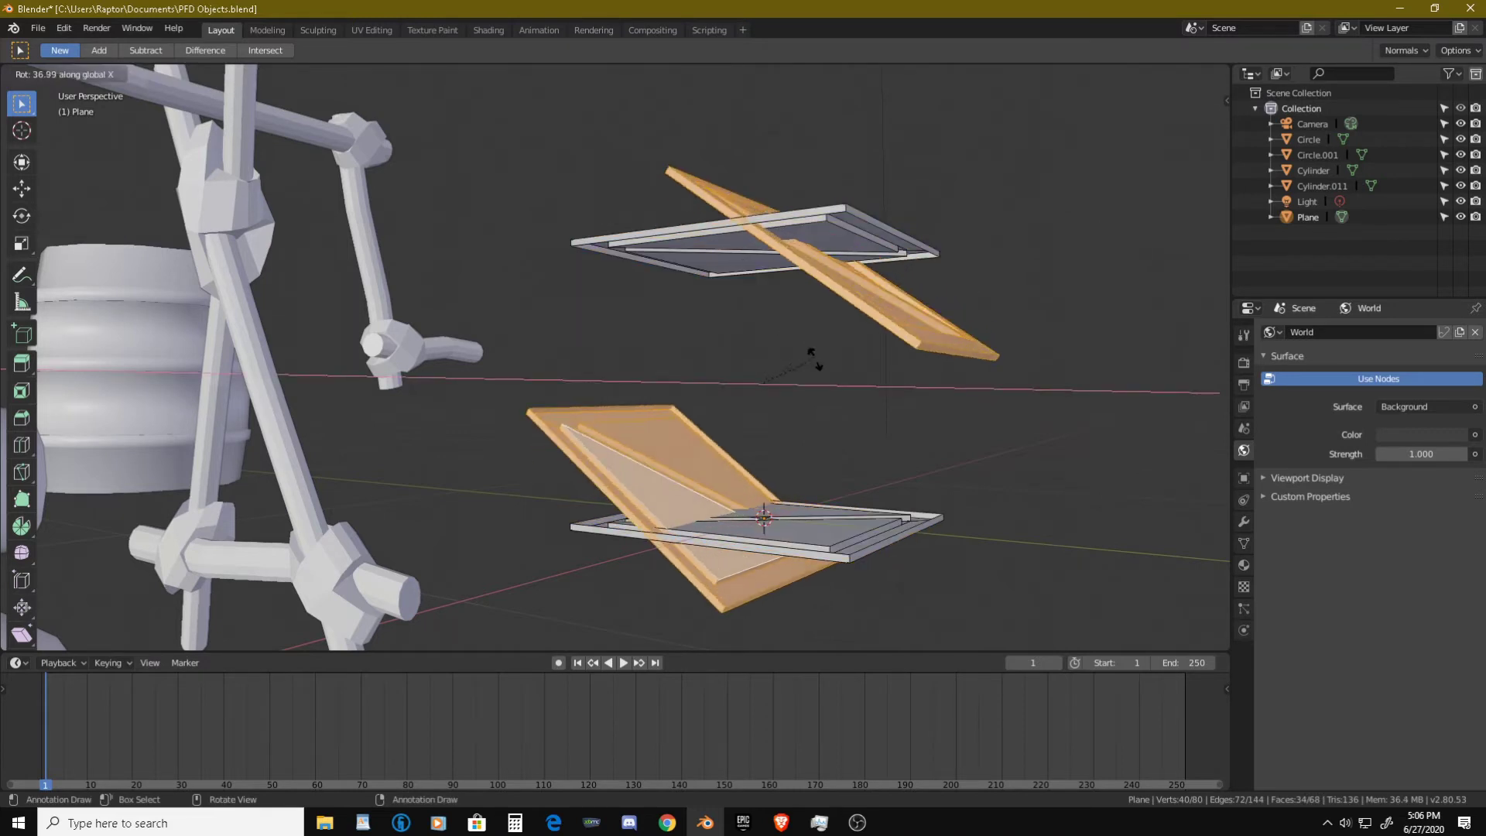
{"action": "type", "text": "90"}
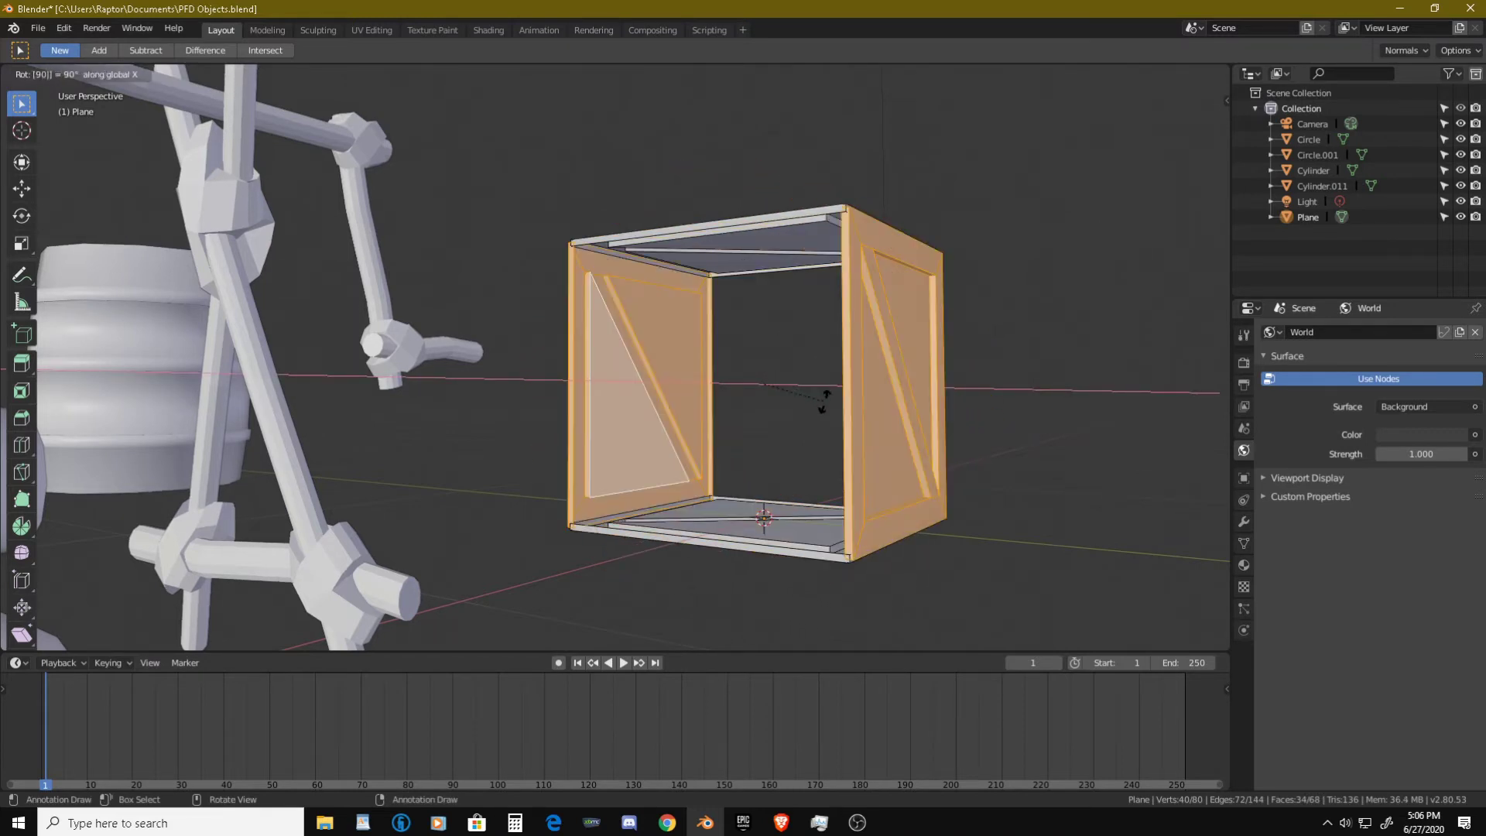
{"action": "key", "text": "Return"}
- Duplicate the two side panels, rotate the copies 90° about the global Z axis to close the crate's open sides, and clear the selection
{"action": "middle_click_drag", "start_coordinate": [851, 393], "coordinate": [805, 465]}
{"action": "key", "text": "shift+d"}
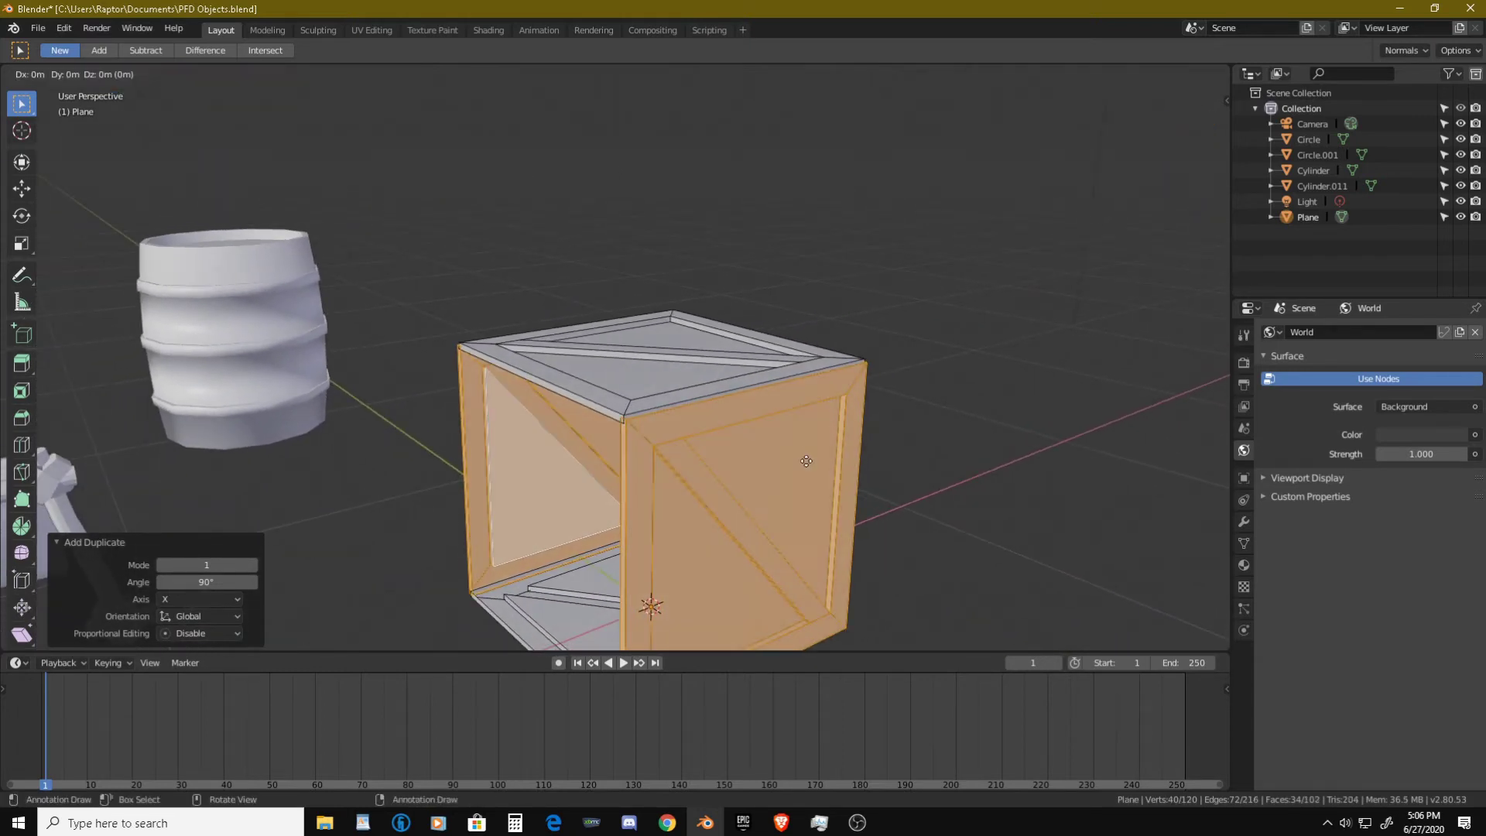
{"action": "type", "text": "r90"}
{"action": "key", "text": "Return"}
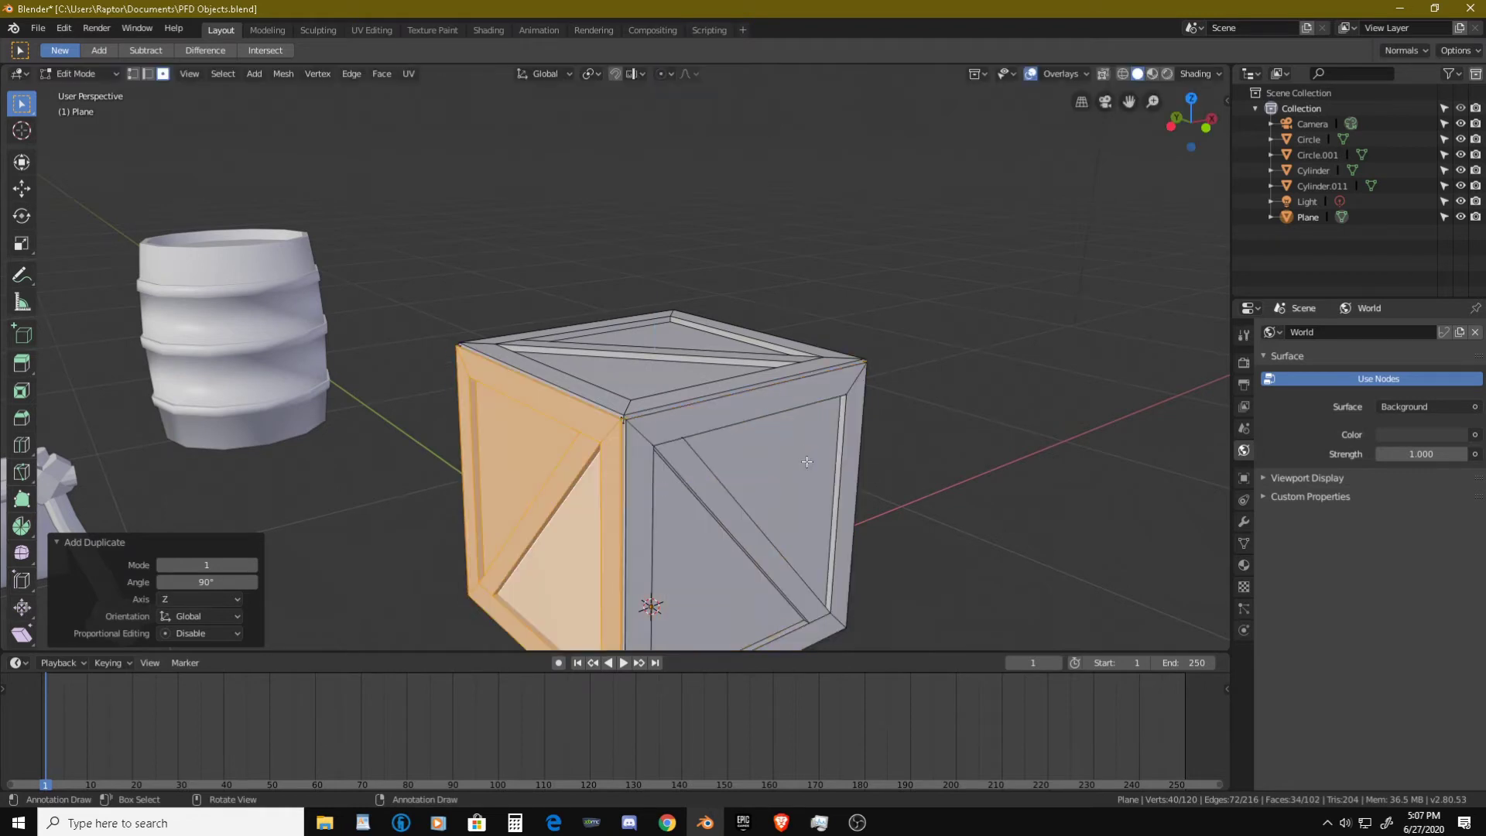
{"action": "middle_click_drag", "start_coordinate": [807, 461], "coordinate": [738, 434]}
{"action": "left_click", "coordinate": [731, 424]}
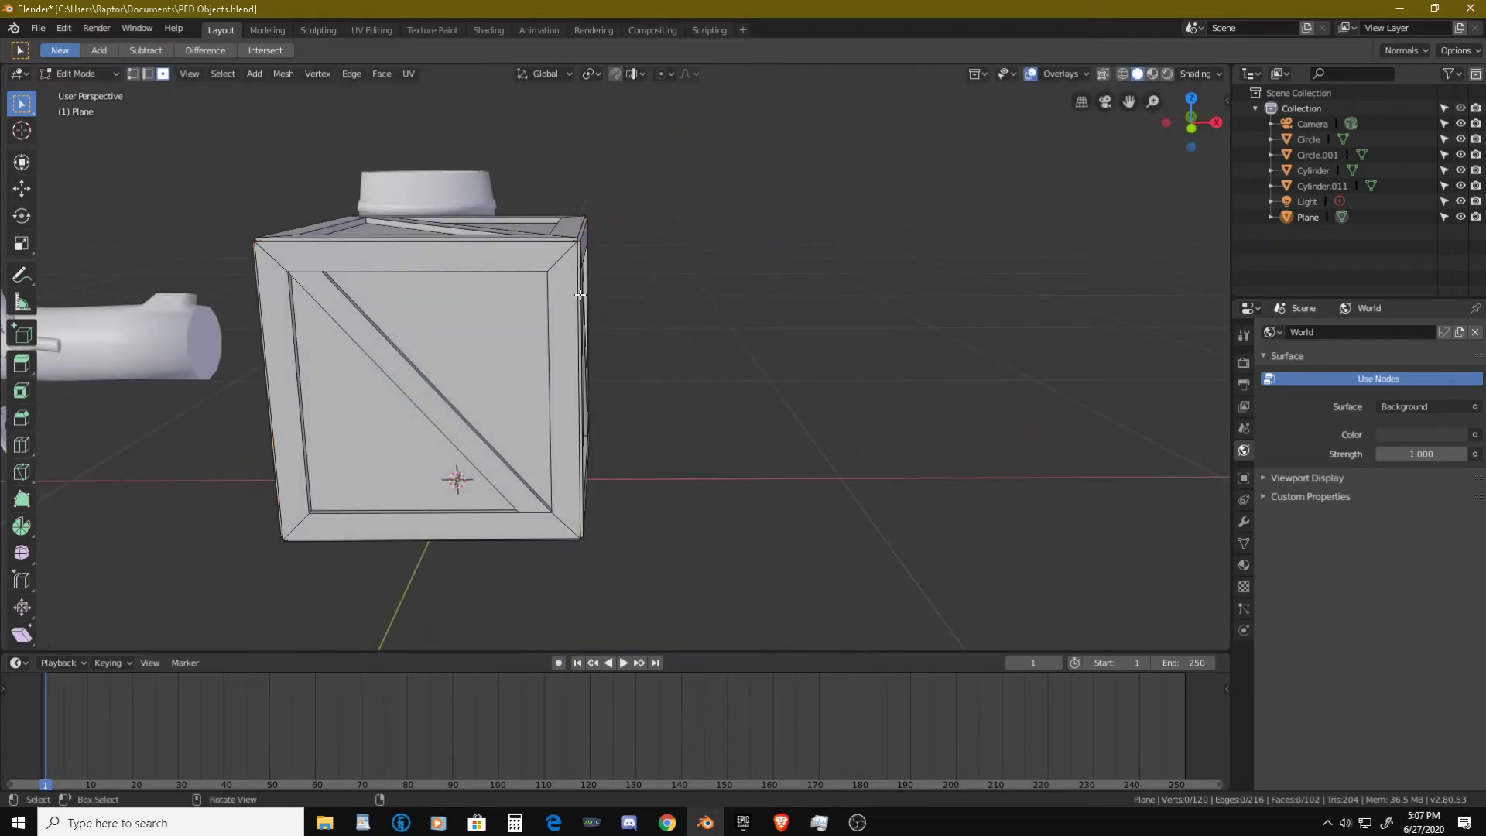
- Select all linked geometry of the crate's +X side panel and move it outward about 0.0105 m along global X
{"action": "scroll", "coordinate": [582, 295], "scroll_direction": "up", "scroll_amount": 3}
{"action": "middle_click_drag", "start_coordinate": [582, 293], "coordinate": [641, 345]}
{"action": "key", "text": "a"}
{"action": "key", "text": "alt+a"}
{"action": "scroll", "coordinate": [657, 270], "scroll_direction": "down", "scroll_amount": 3}
{"action": "scroll", "coordinate": [532, 324], "scroll_direction": "up", "scroll_amount": 2}
{"action": "key", "text": "l"}
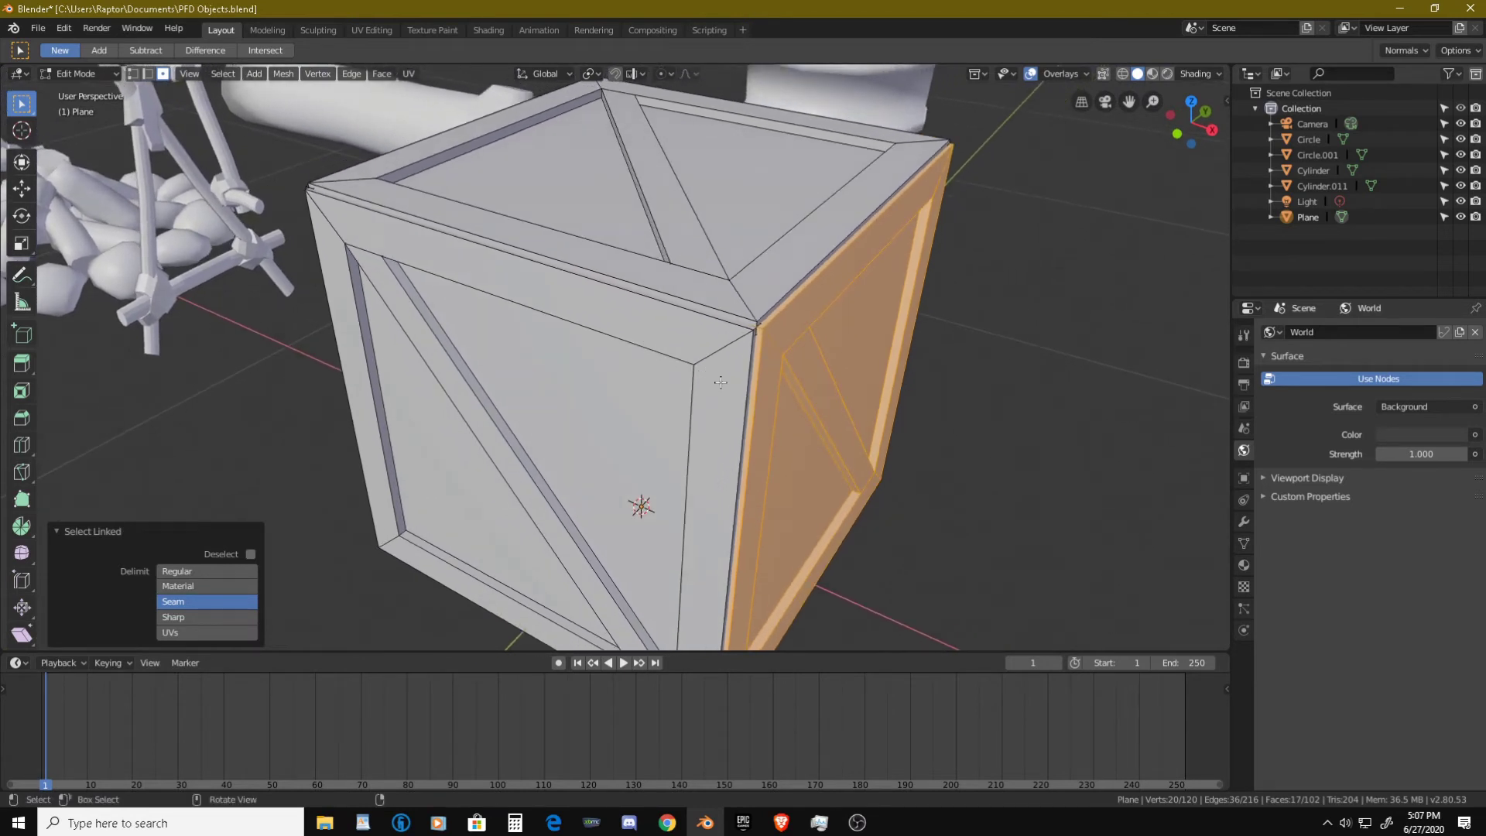
{"action": "key", "text": "g"}
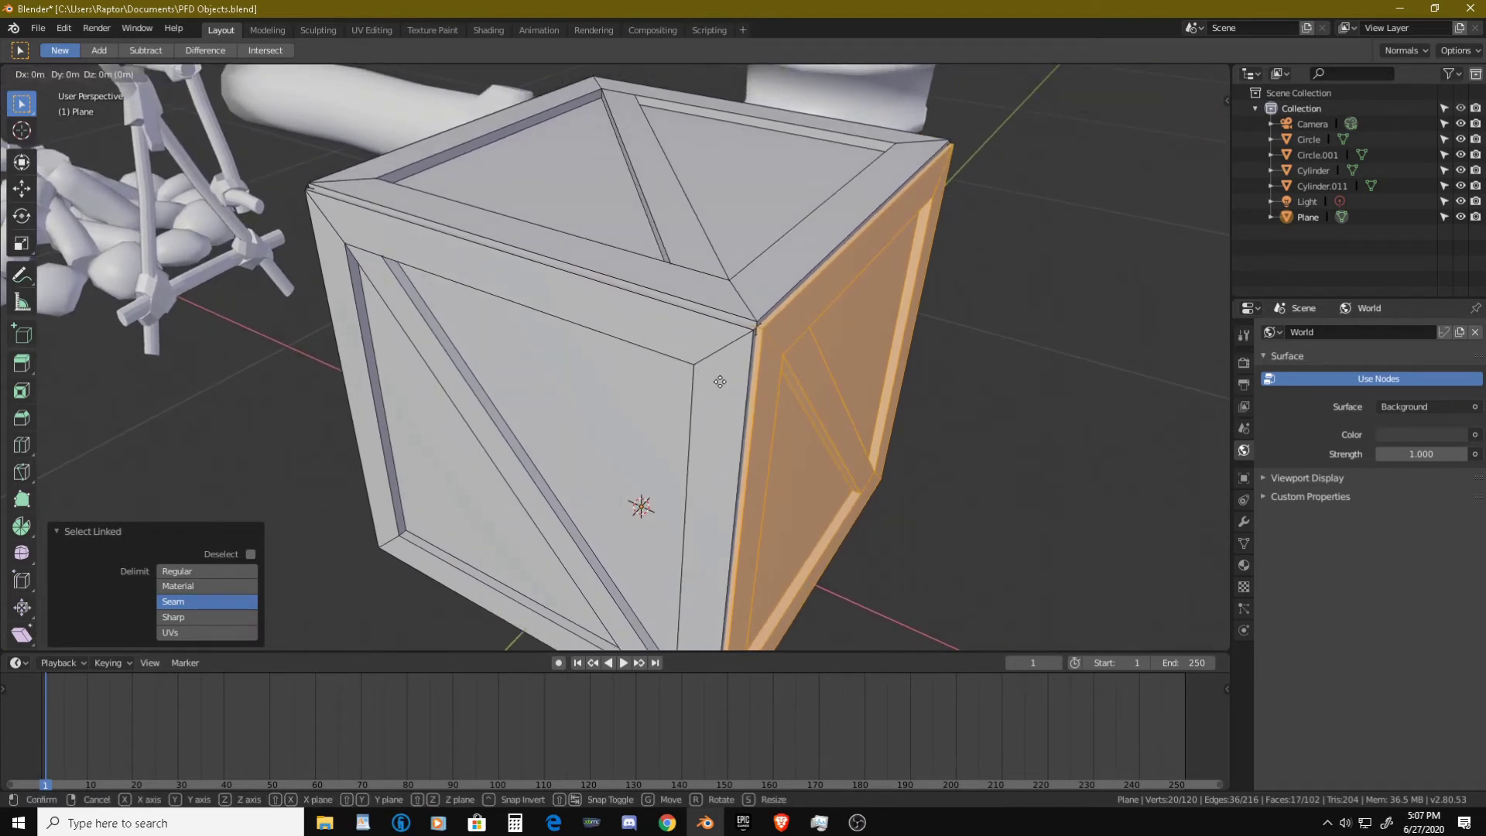
{"action": "key", "text": "x"}
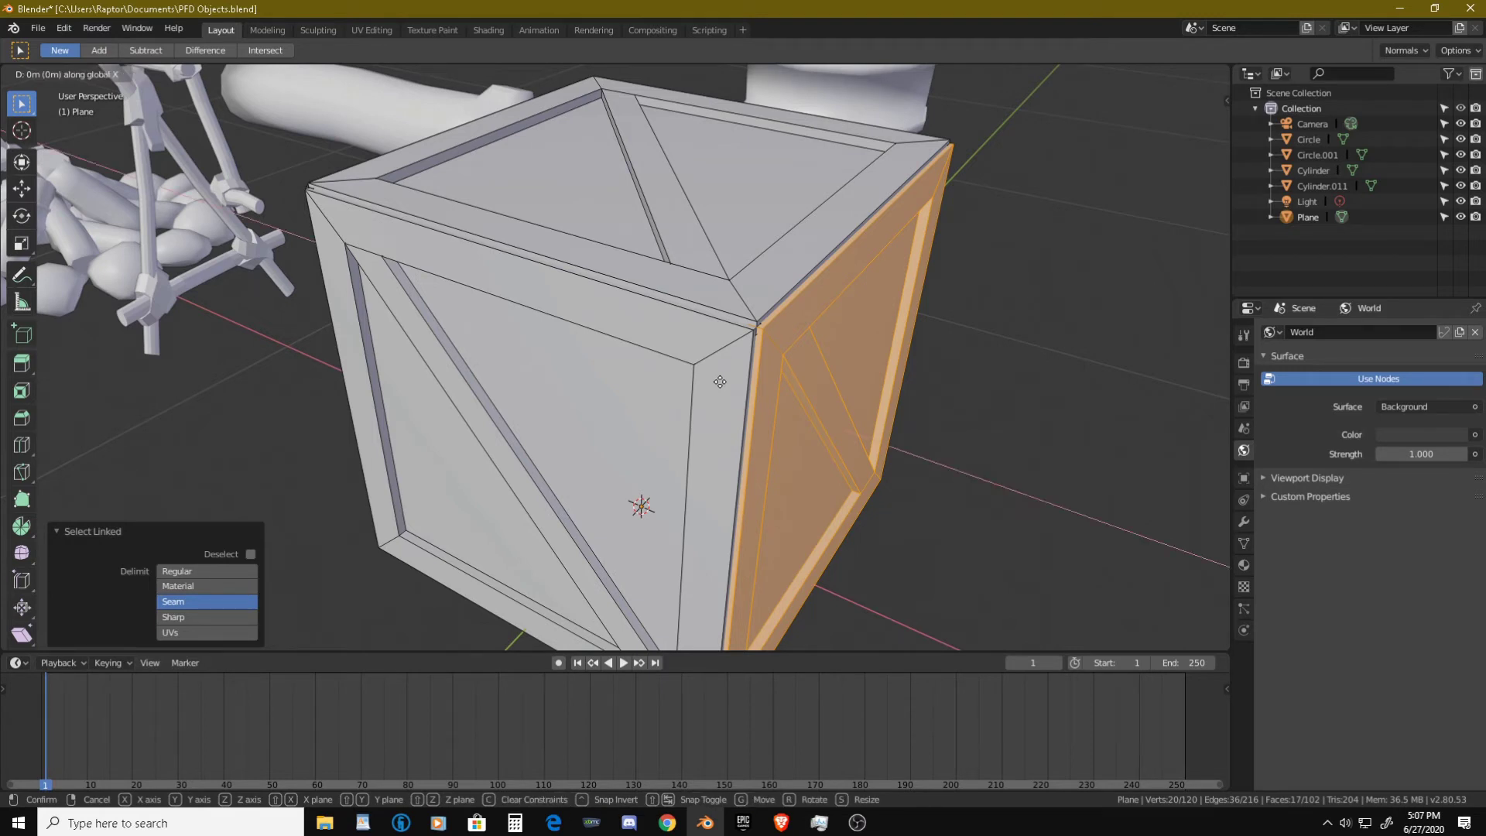
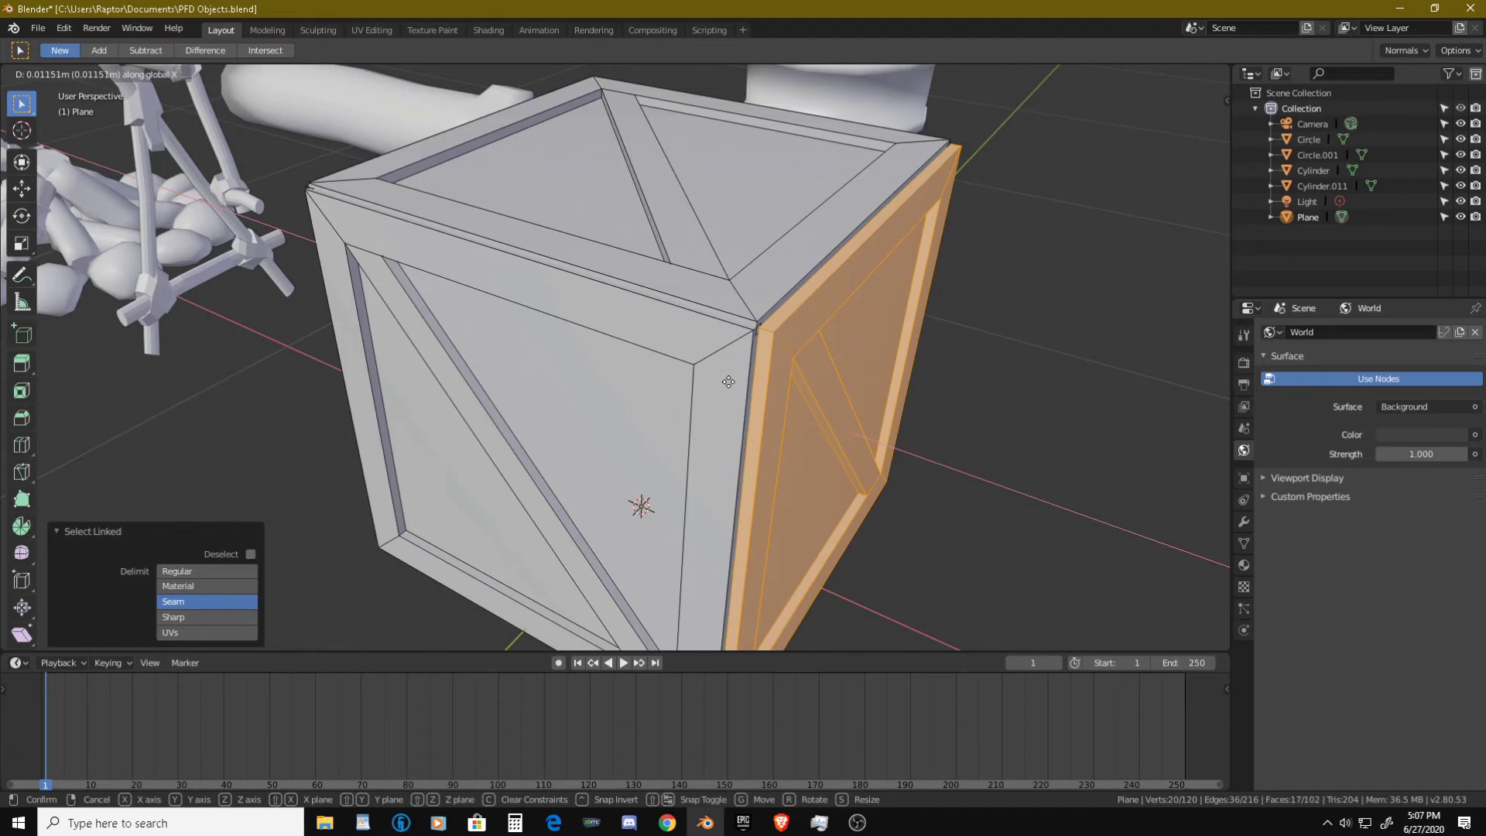
{"action": "left_click", "coordinate": [726, 381]}
- In front orthographic view, nudge the +X side panel about -0.0007 m along X so it sits flush against the front panel's edge
{"action": "middle_click_drag", "start_coordinate": [810, 338], "coordinate": [762, 331], "text": "shift"}
{"action": "middle_click_drag", "start_coordinate": [762, 330], "coordinate": [741, 302]}
{"action": "scroll", "coordinate": [811, 314], "scroll_direction": "up", "scroll_amount": 5}
{"action": "scroll", "coordinate": [838, 317], "scroll_direction": "down", "scroll_amount": 4}
{"action": "scroll", "coordinate": [741, 301], "scroll_direction": "down", "scroll_amount": 5}
{"action": "key", "text": "KP_5"}
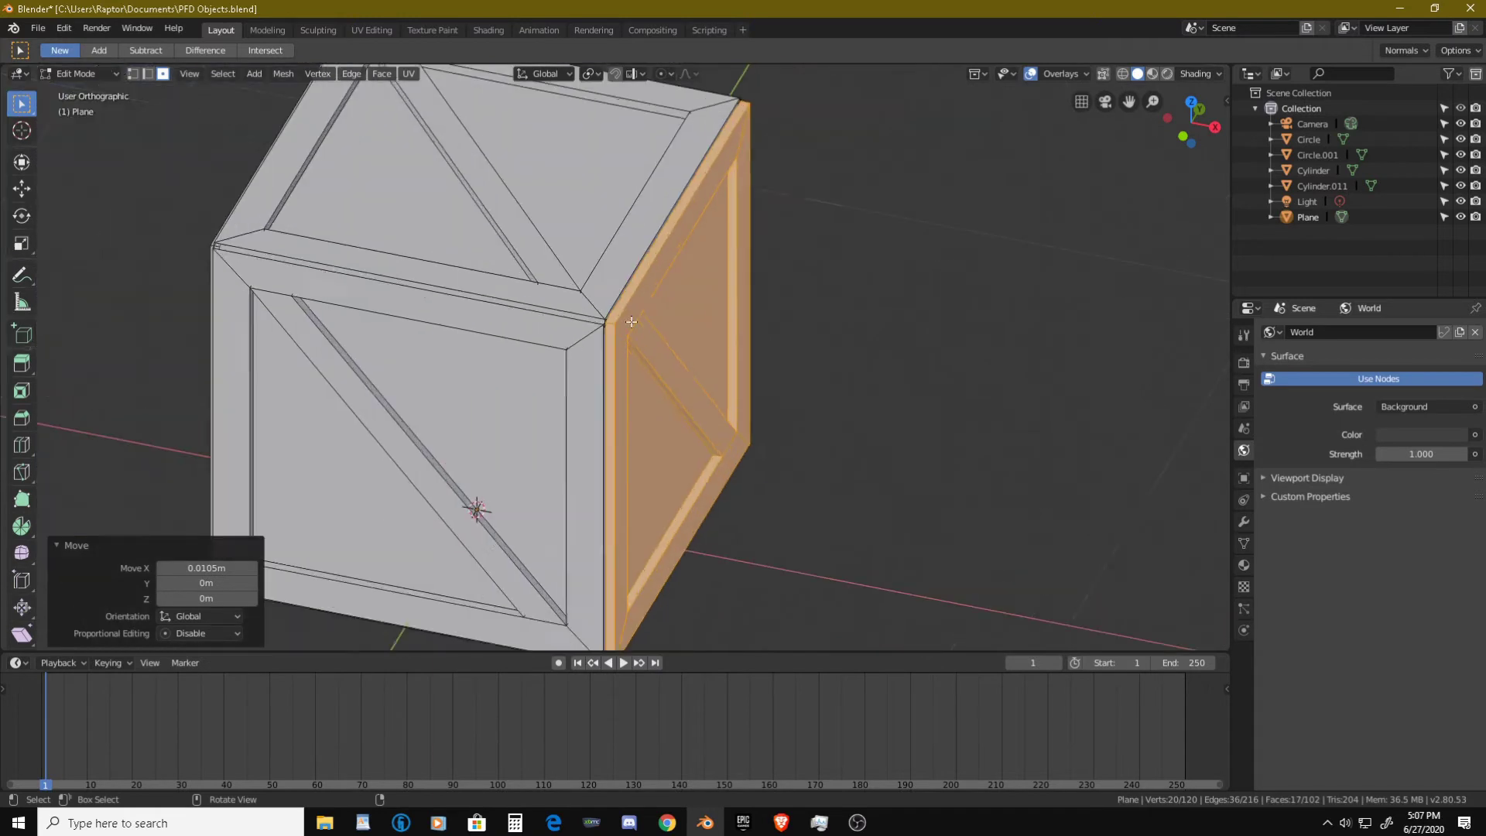
{"action": "scroll", "coordinate": [603, 288], "scroll_direction": "up", "scroll_amount": 6}
{"action": "scroll", "coordinate": [603, 289], "scroll_direction": "up", "scroll_amount": 4}
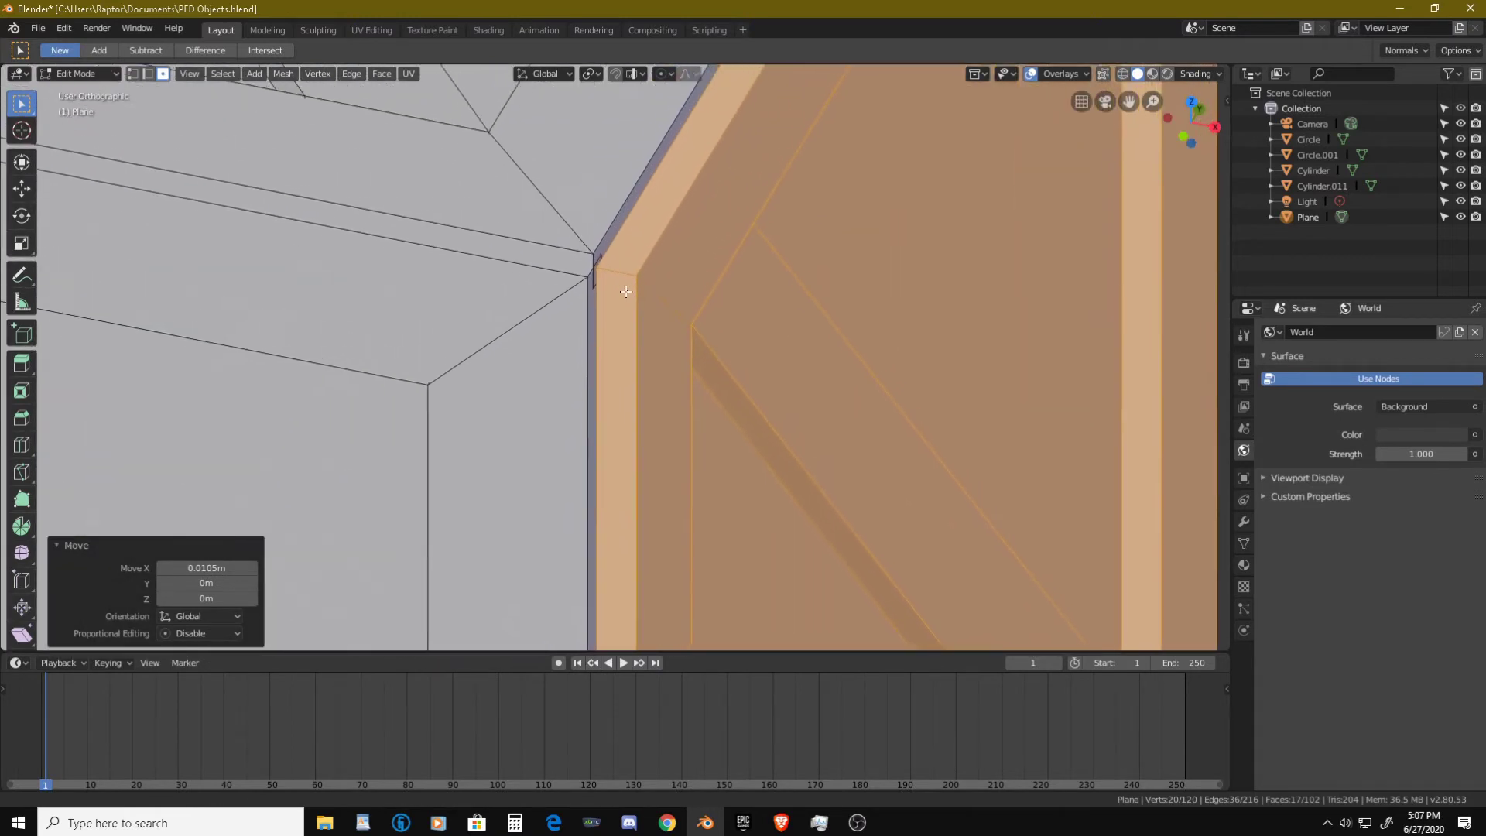
{"action": "middle_click_drag", "start_coordinate": [605, 286], "coordinate": [675, 347], "text": "shift"}
{"action": "key", "text": "KP_1"}
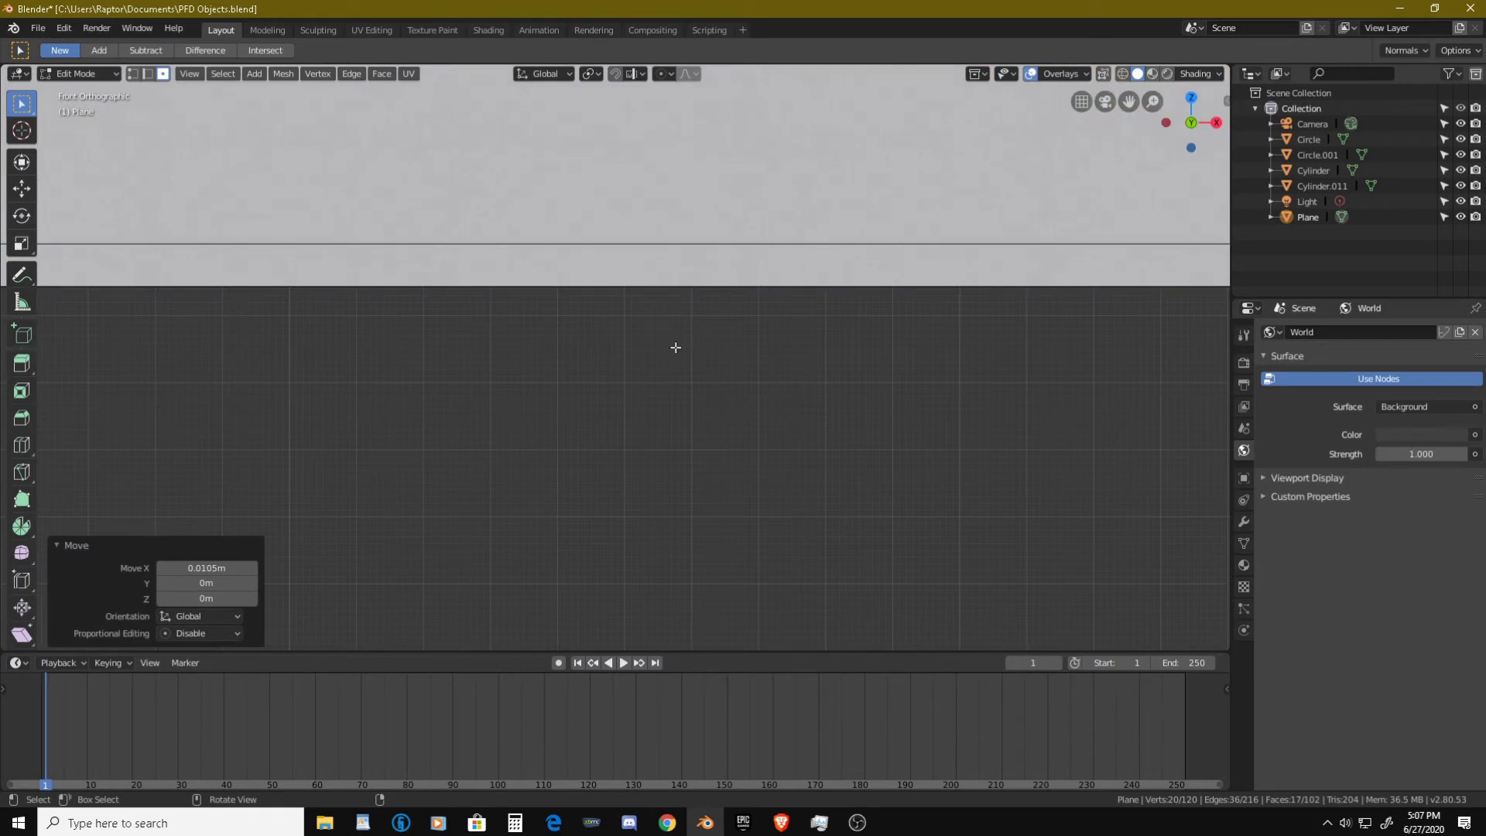
{"action": "scroll", "coordinate": [672, 346], "scroll_direction": "down", "scroll_amount": 8}
{"action": "scroll", "coordinate": [480, 332], "scroll_direction": "up", "scroll_amount": 6}
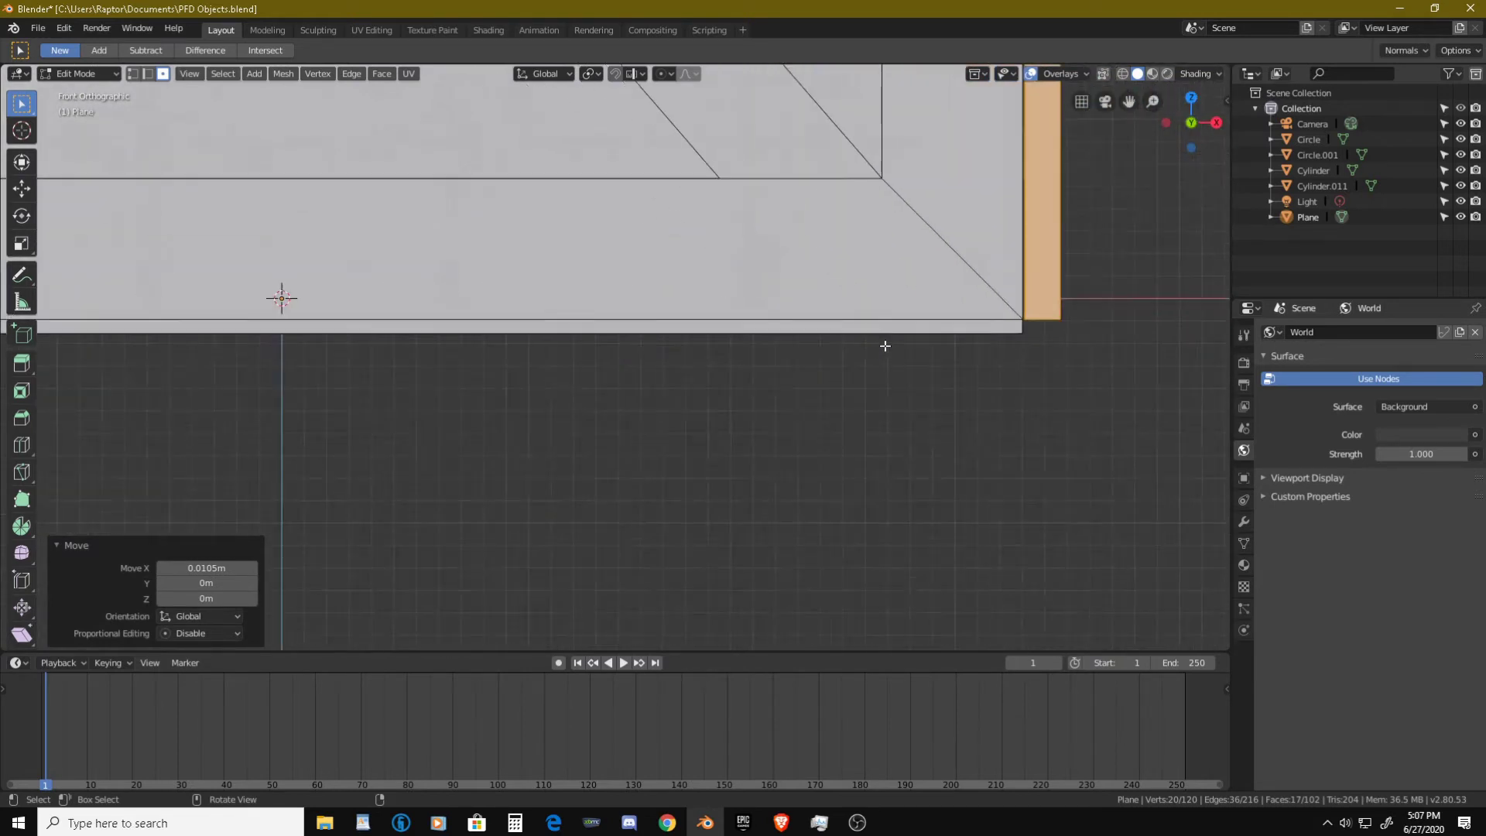
{"action": "scroll", "coordinate": [681, 366], "scroll_direction": "down", "scroll_amount": 5}
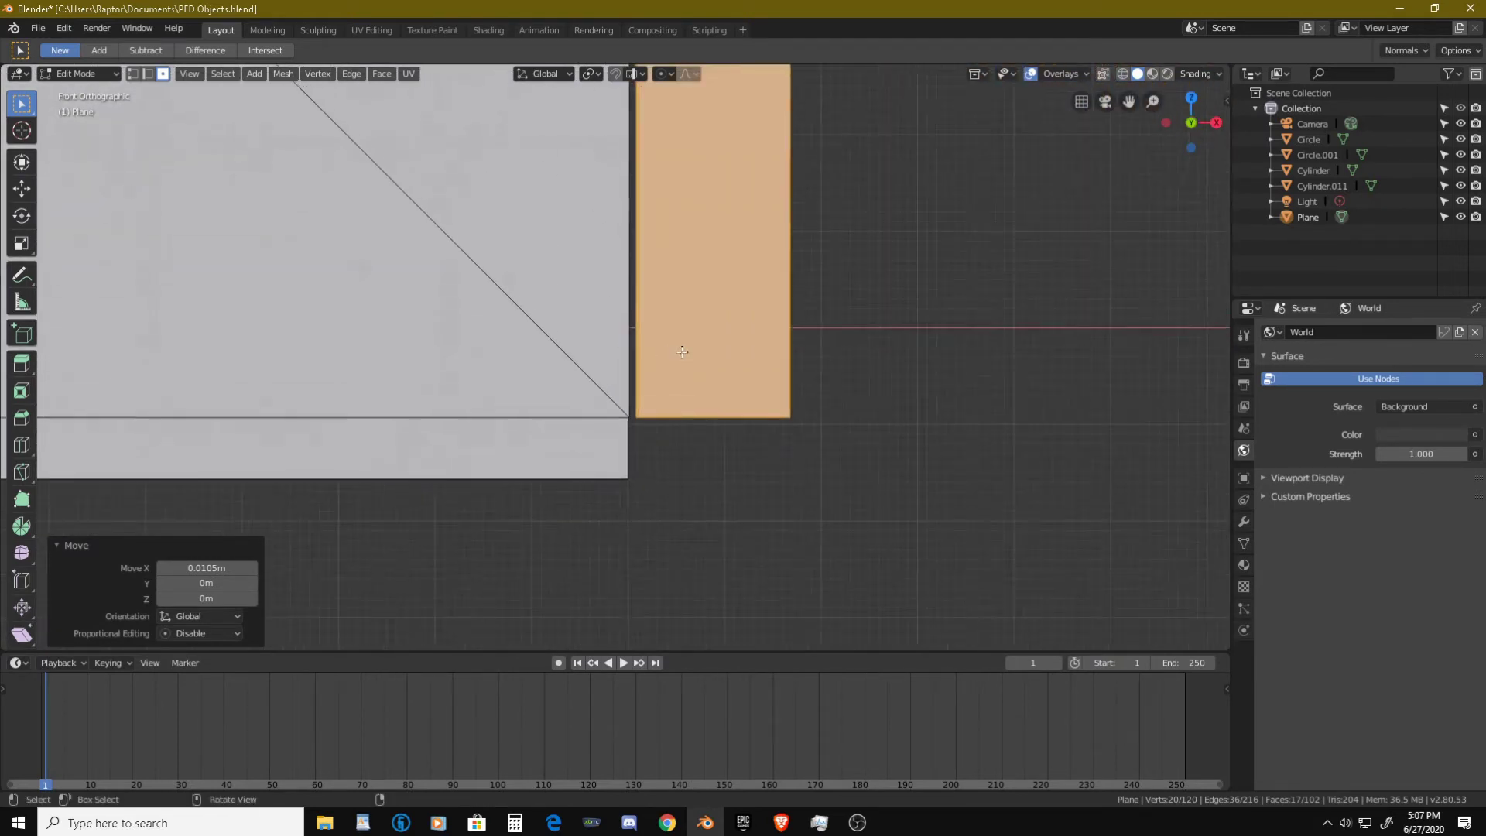
{"action": "middle_click_drag", "start_coordinate": [681, 366], "coordinate": [578, 328], "text": "shift"}
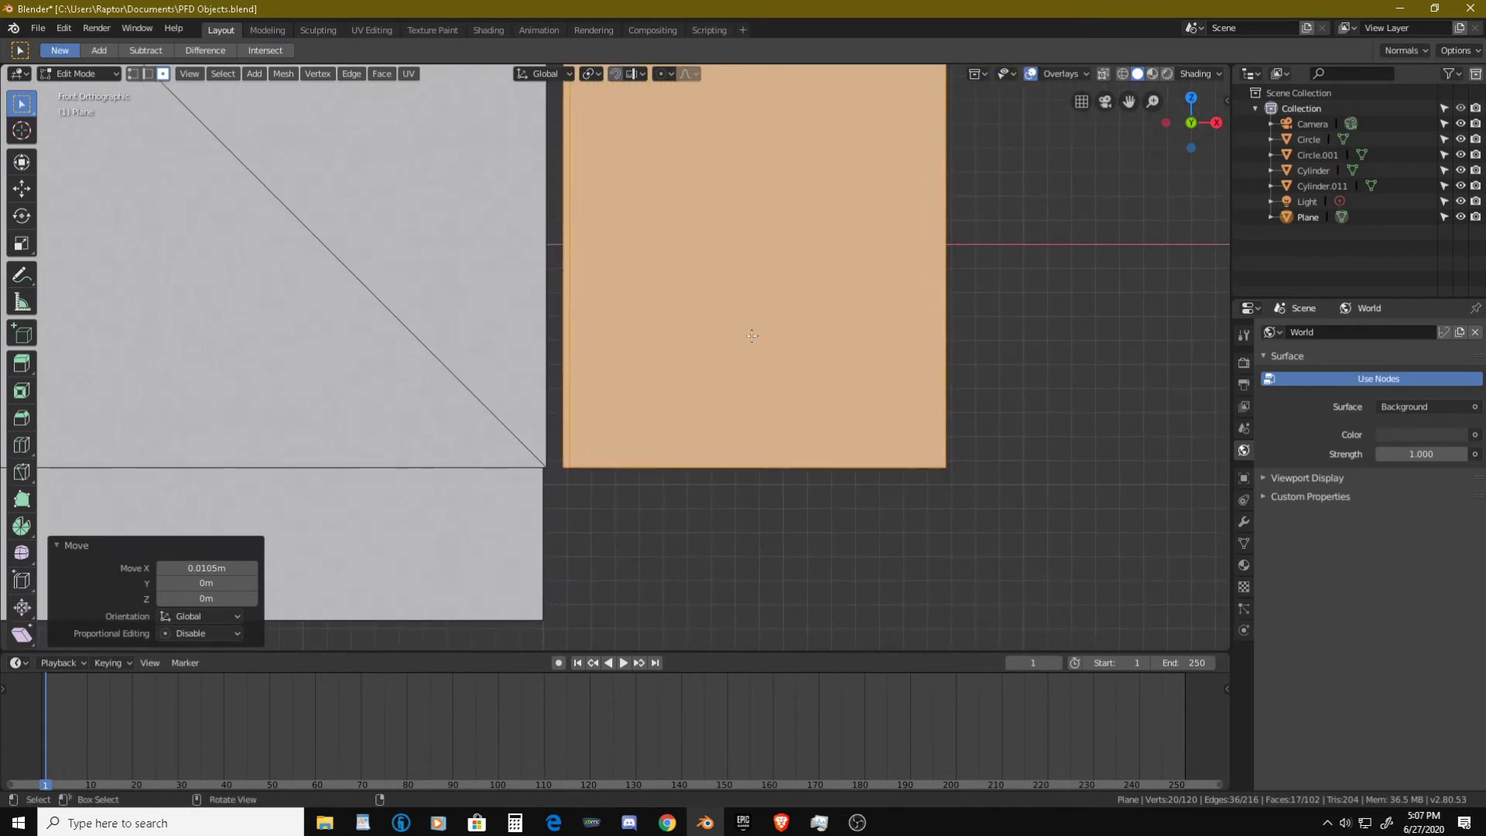
{"action": "key", "text": "g"}
{"action": "key", "text": "z"}
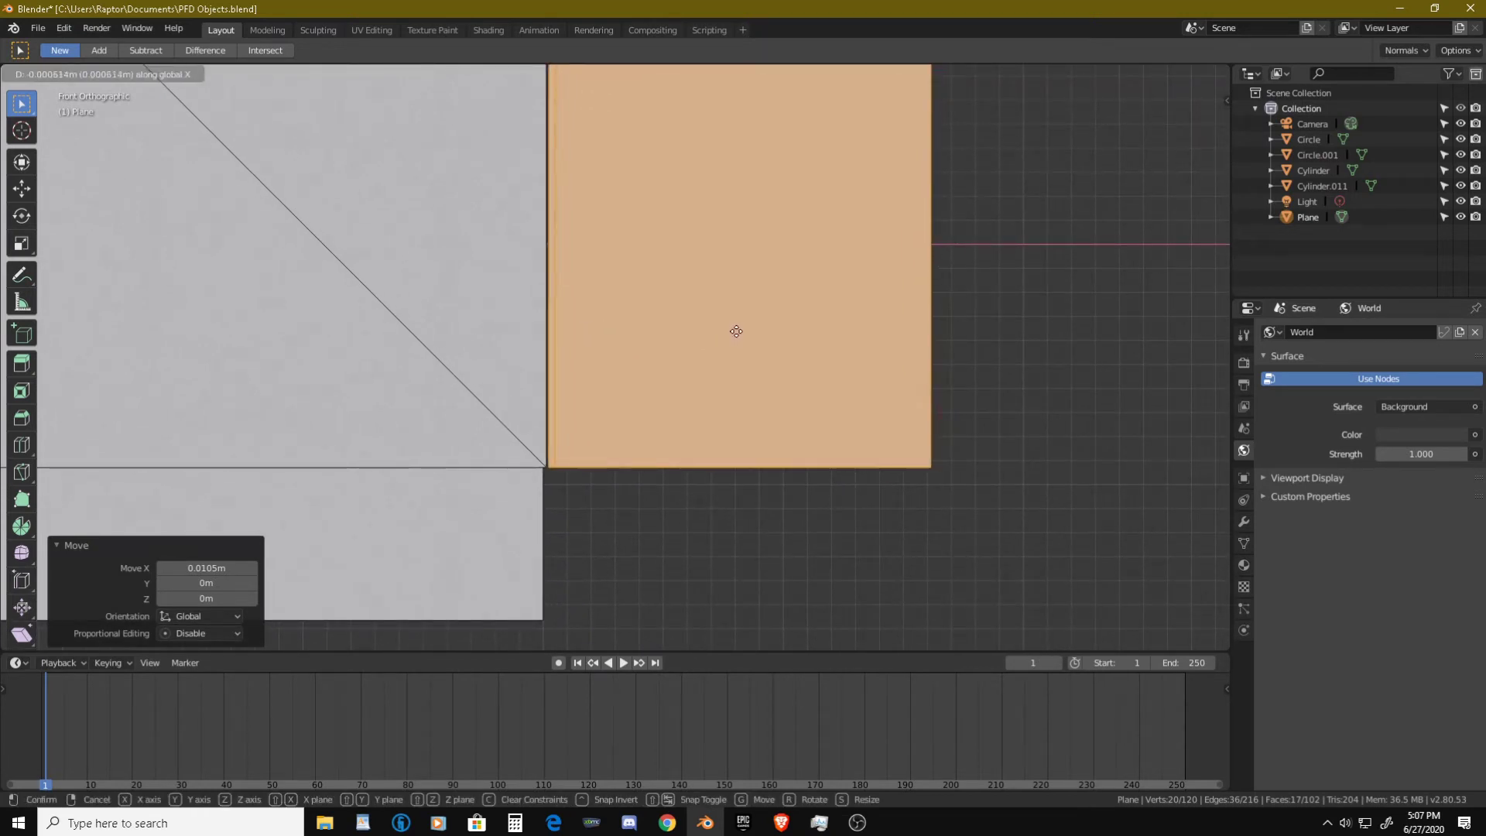
{"action": "left_click", "coordinate": [733, 331]}
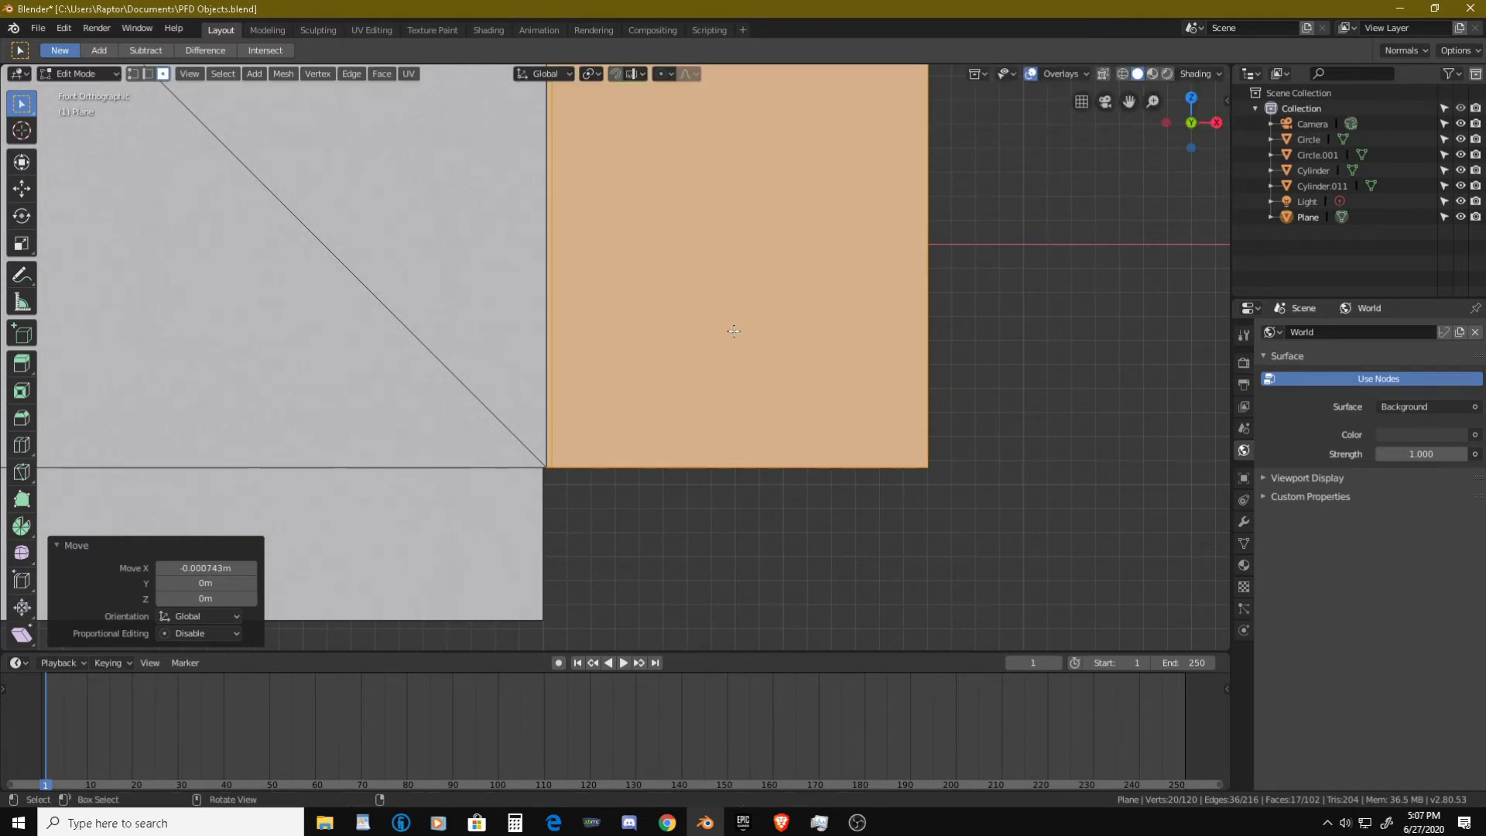
- Select the linked front panel and move it about 0.0154 m along X to meet the outer face of the +X side panel
{"action": "scroll", "coordinate": [707, 346], "scroll_direction": "down", "scroll_amount": 13}
{"action": "scroll", "coordinate": [706, 396], "scroll_direction": "down", "scroll_amount": 4}
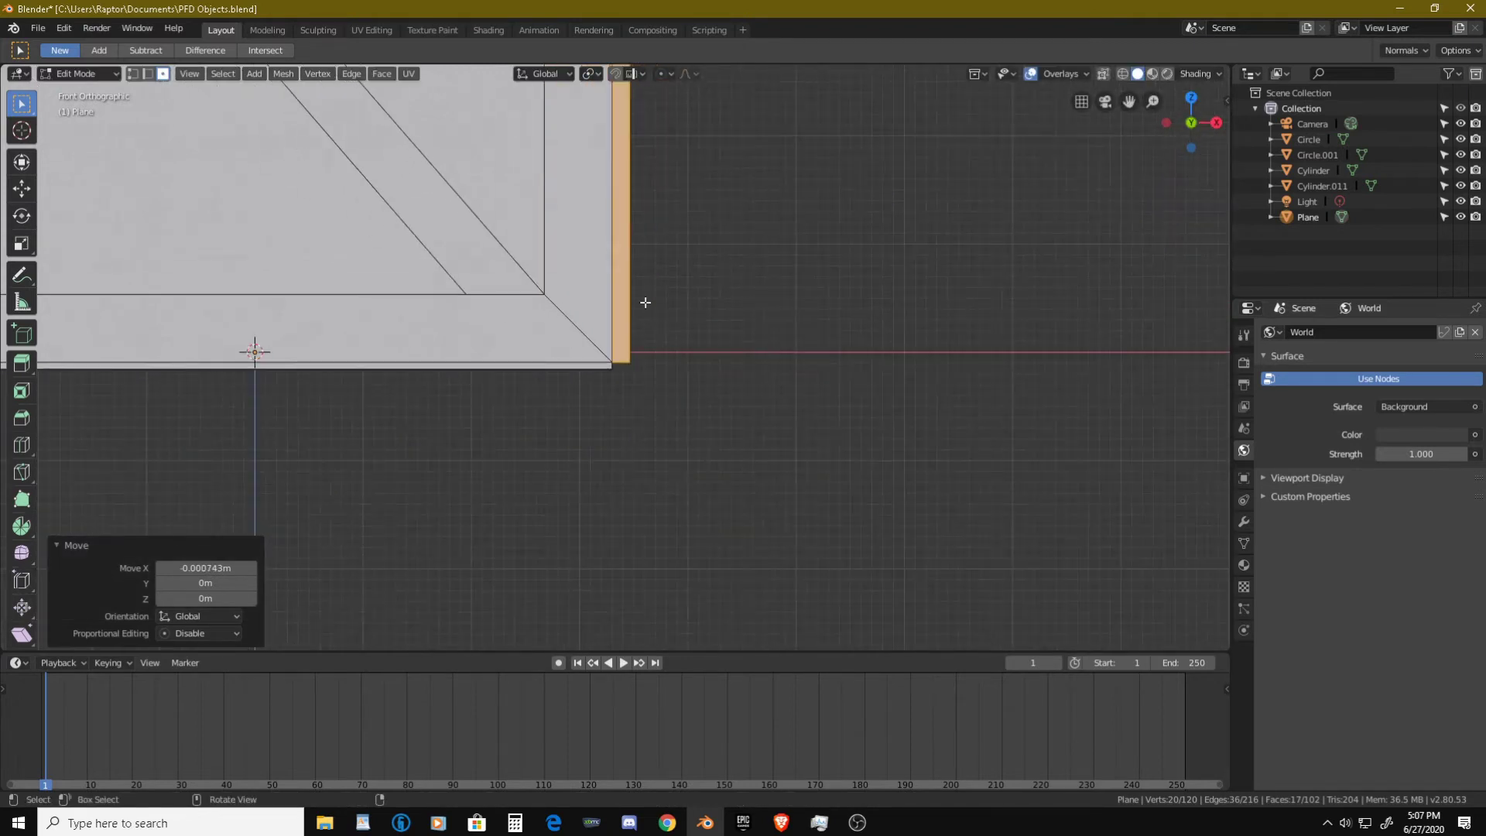
{"action": "middle_click_drag", "start_coordinate": [644, 302], "coordinate": [656, 329]}
{"action": "scroll", "coordinate": [658, 326], "scroll_direction": "down", "scroll_amount": 10}
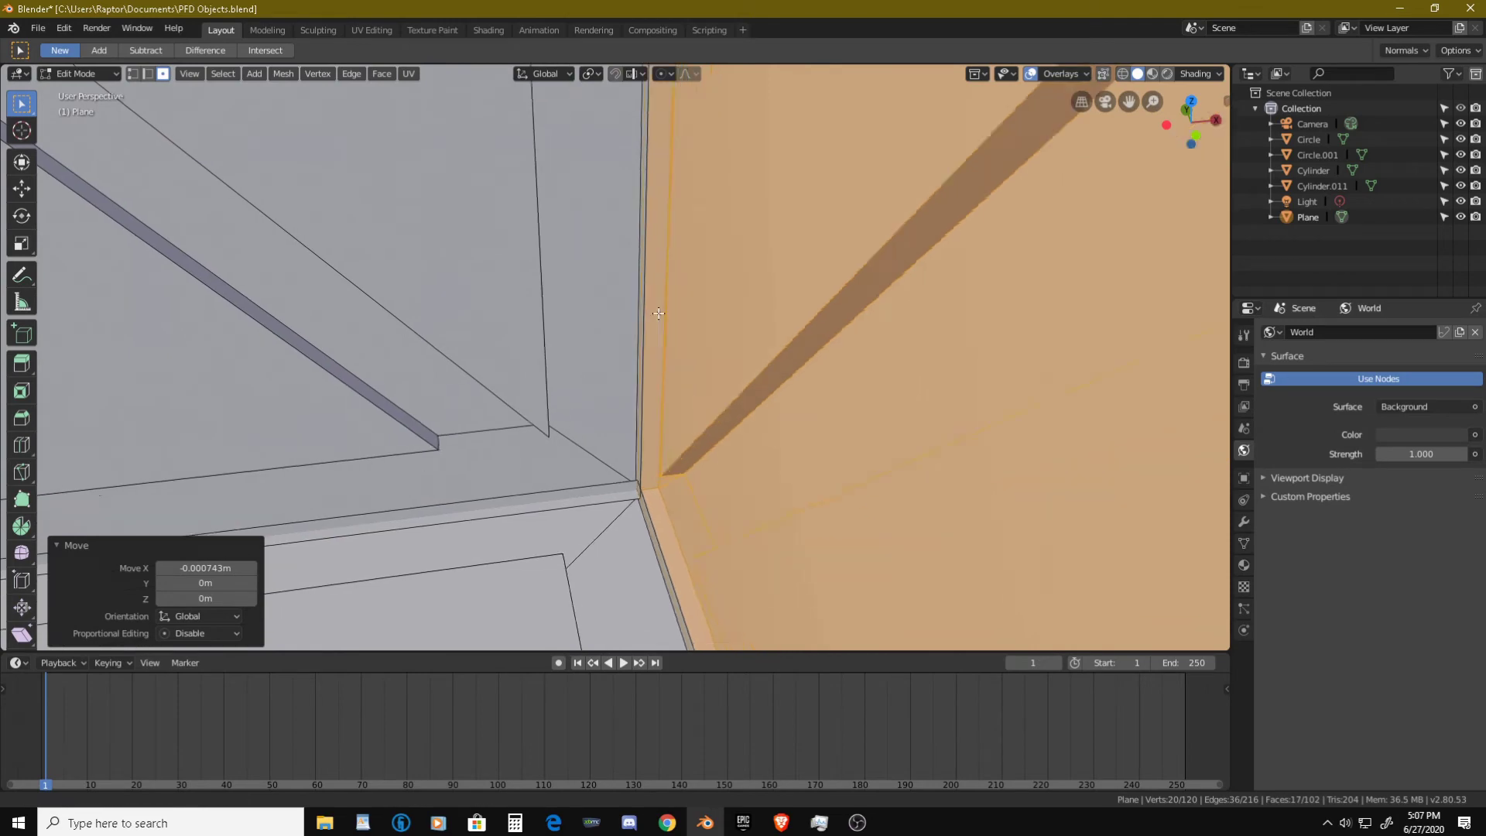
{"action": "scroll", "coordinate": [592, 290], "scroll_direction": "up", "scroll_amount": 10}
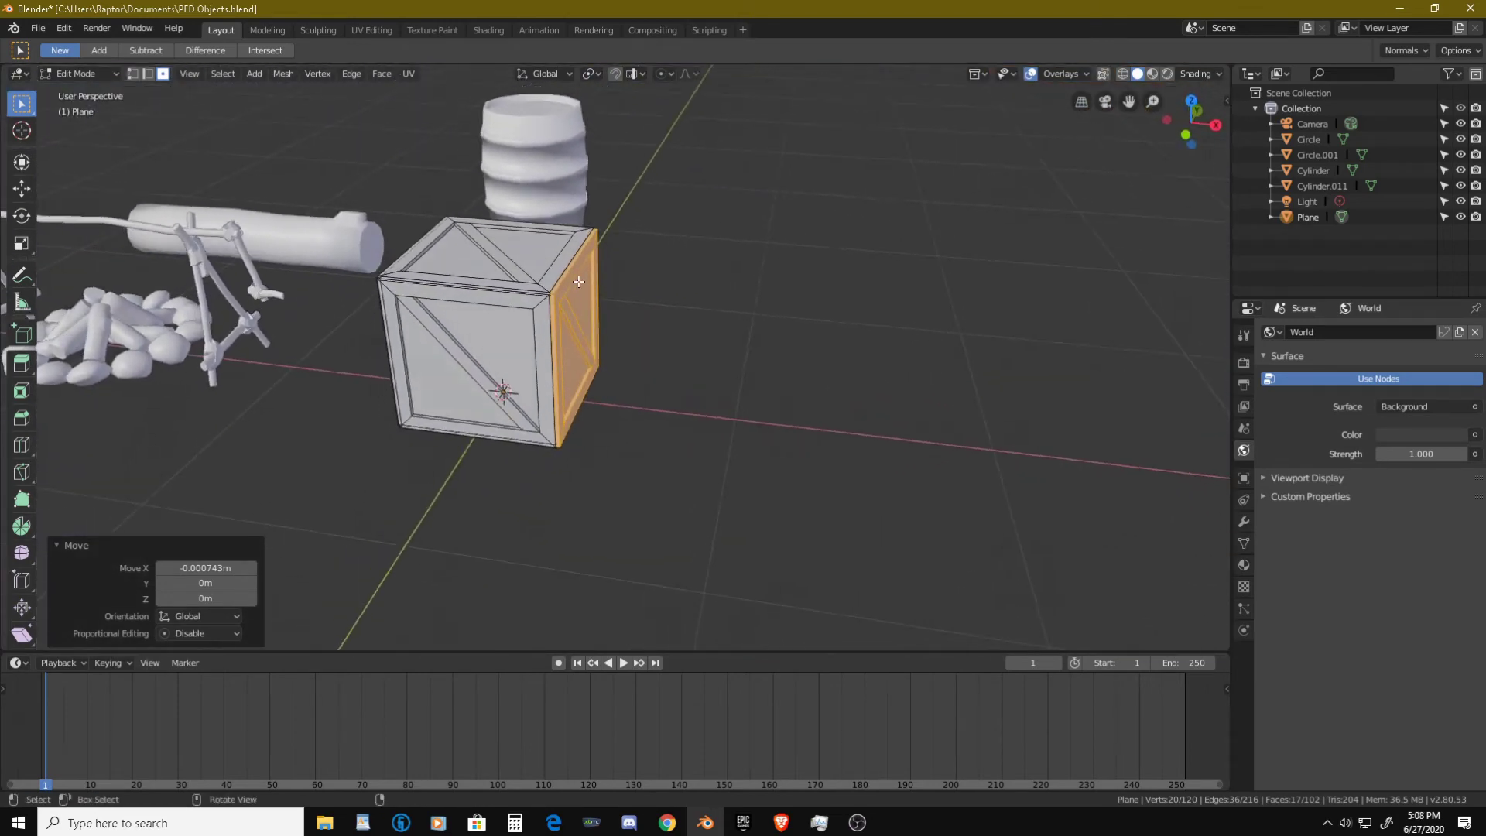
{"action": "scroll", "coordinate": [562, 279], "scroll_direction": "down", "scroll_amount": 10}
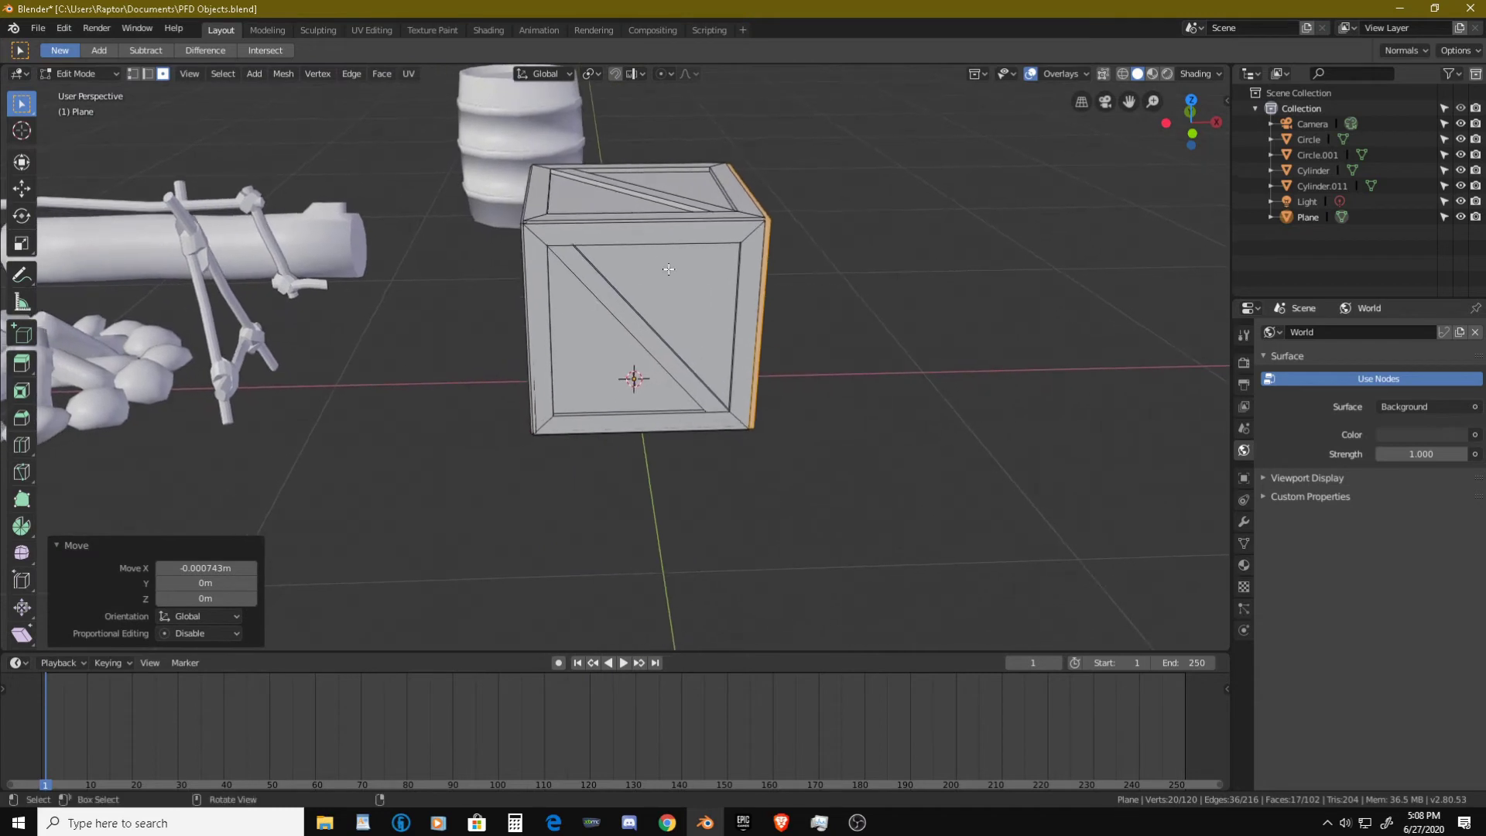
{"action": "left_click", "coordinate": [694, 269]}
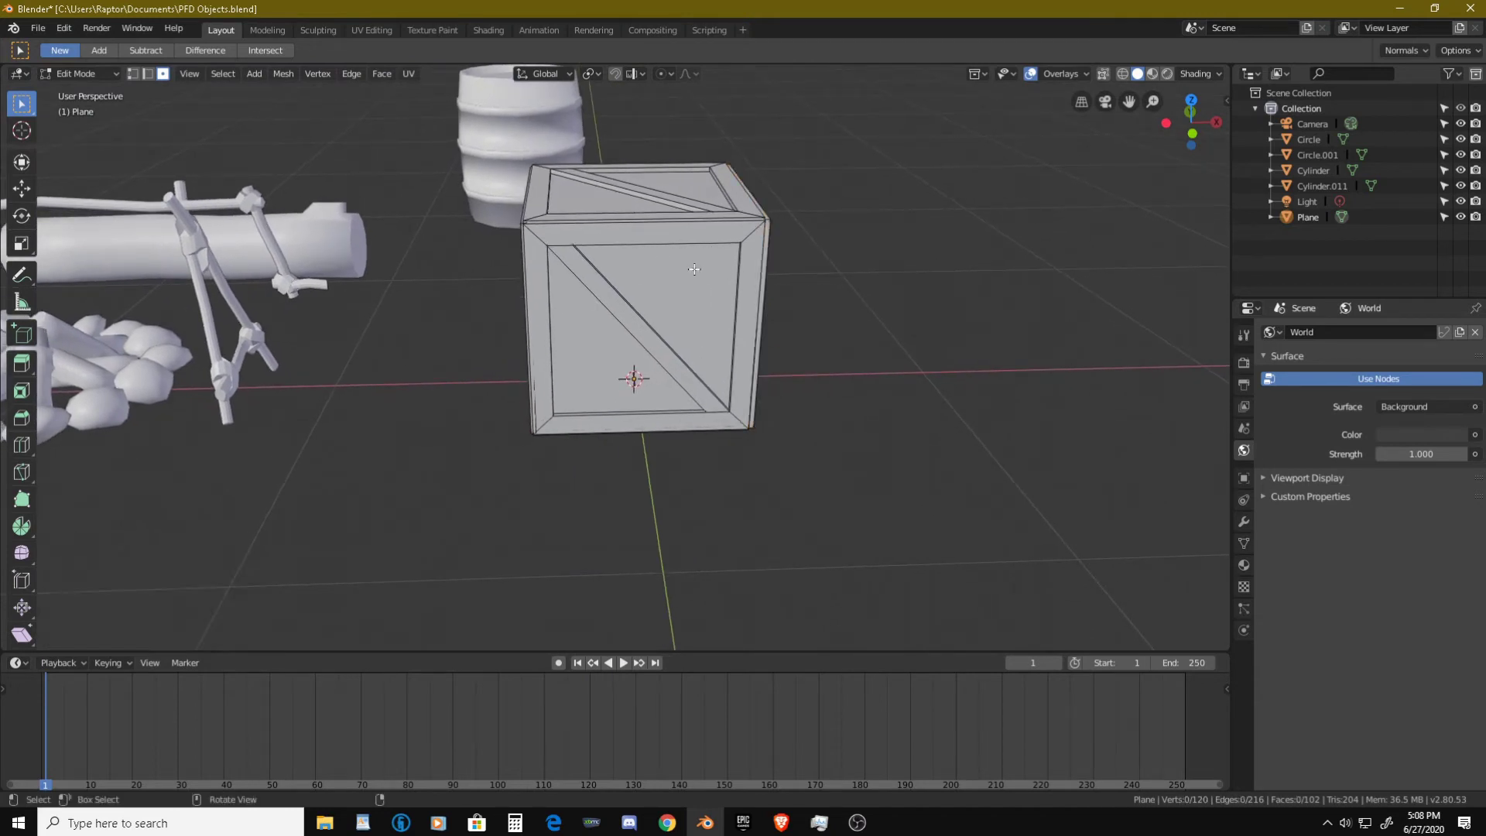
{"action": "key", "text": "l"}
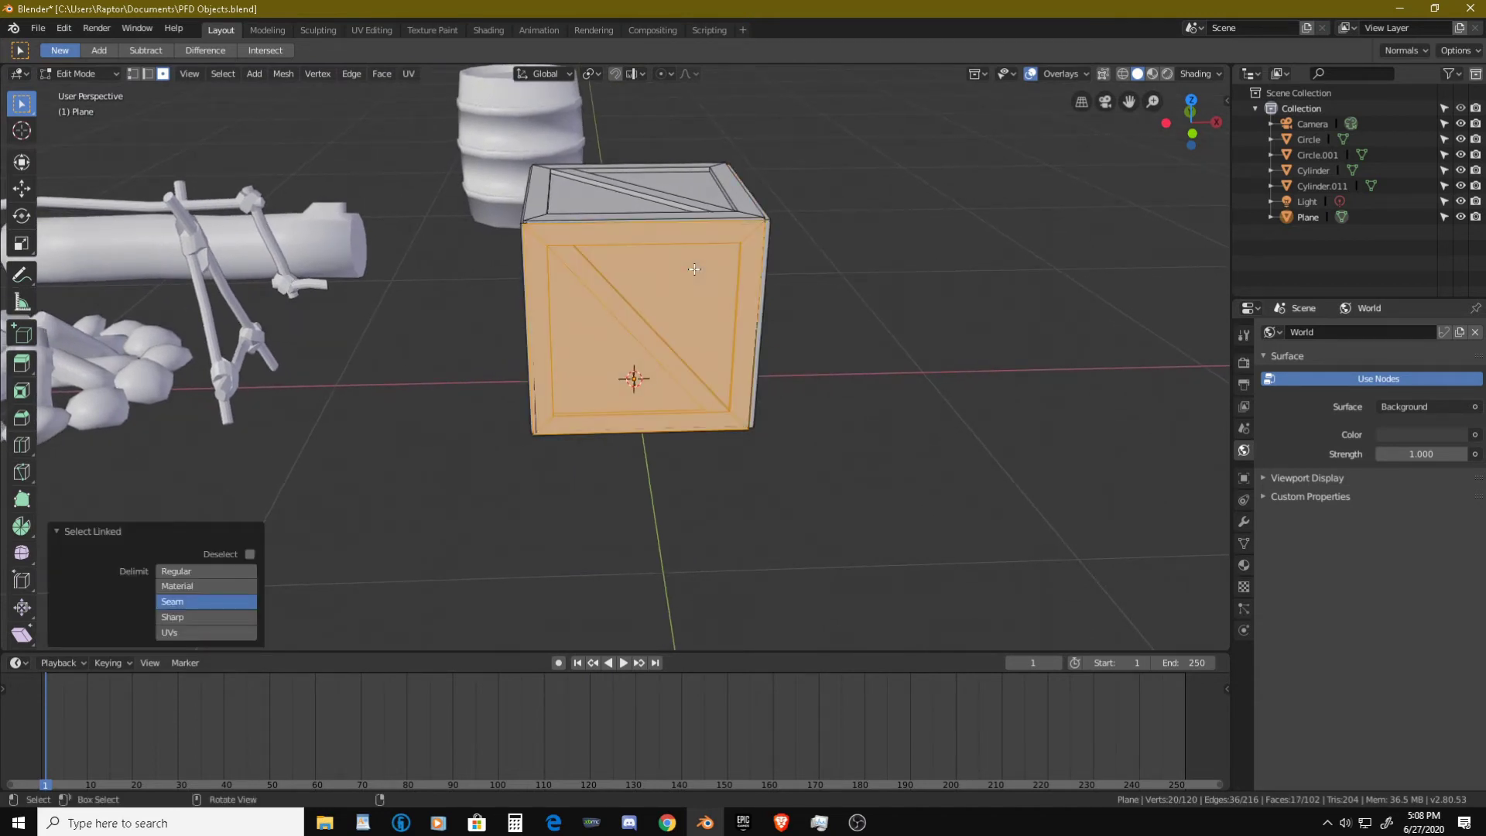
{"action": "key", "text": "KP_1"}
{"action": "scroll", "coordinate": [741, 170], "scroll_direction": "up", "scroll_amount": 2}
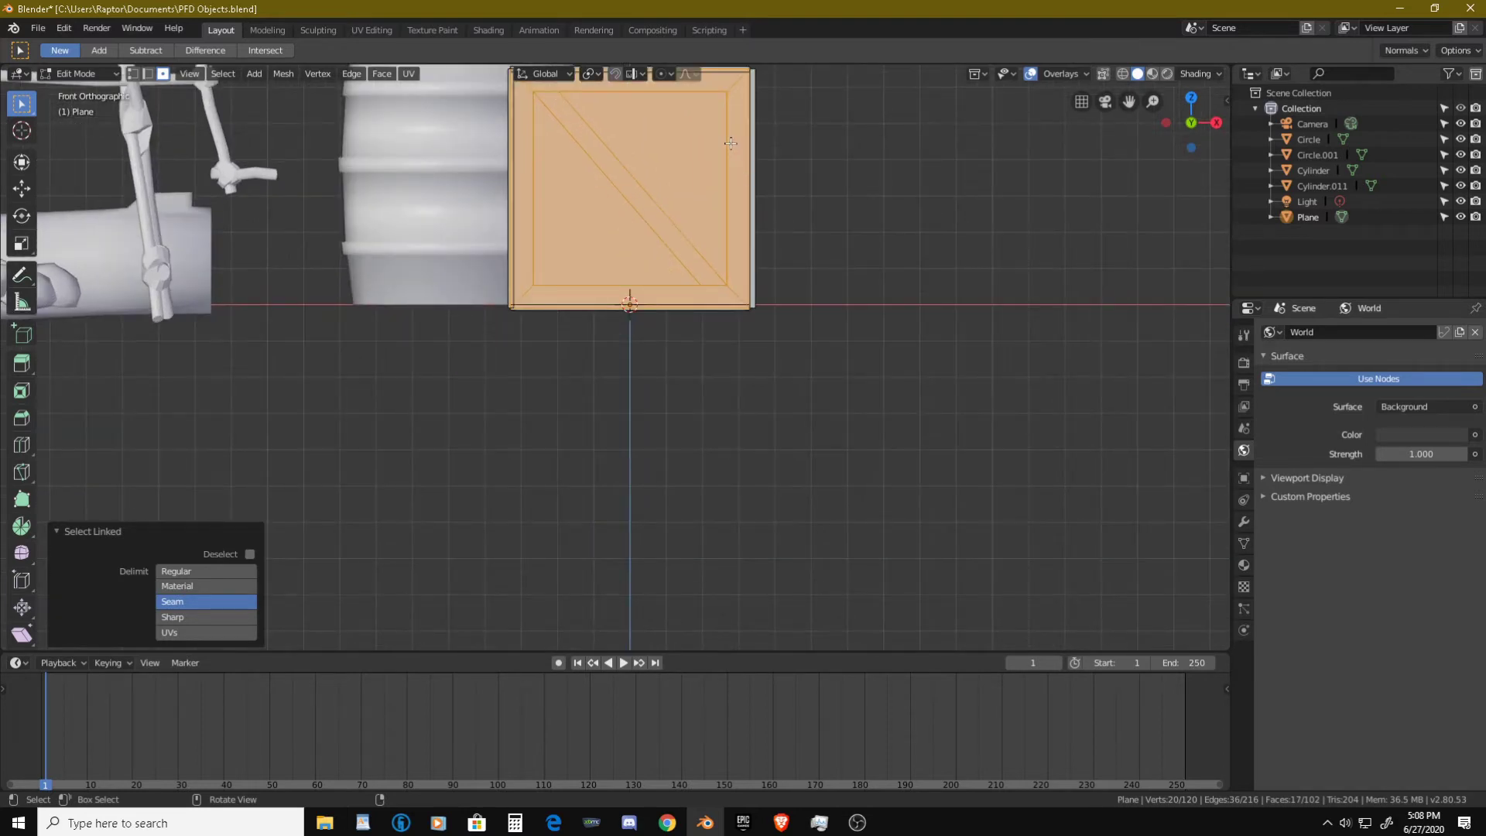
{"action": "middle_click_drag", "start_coordinate": [730, 143], "coordinate": [510, 374], "text": "shift"}
{"action": "scroll", "coordinate": [531, 332], "scroll_direction": "up", "scroll_amount": 8}
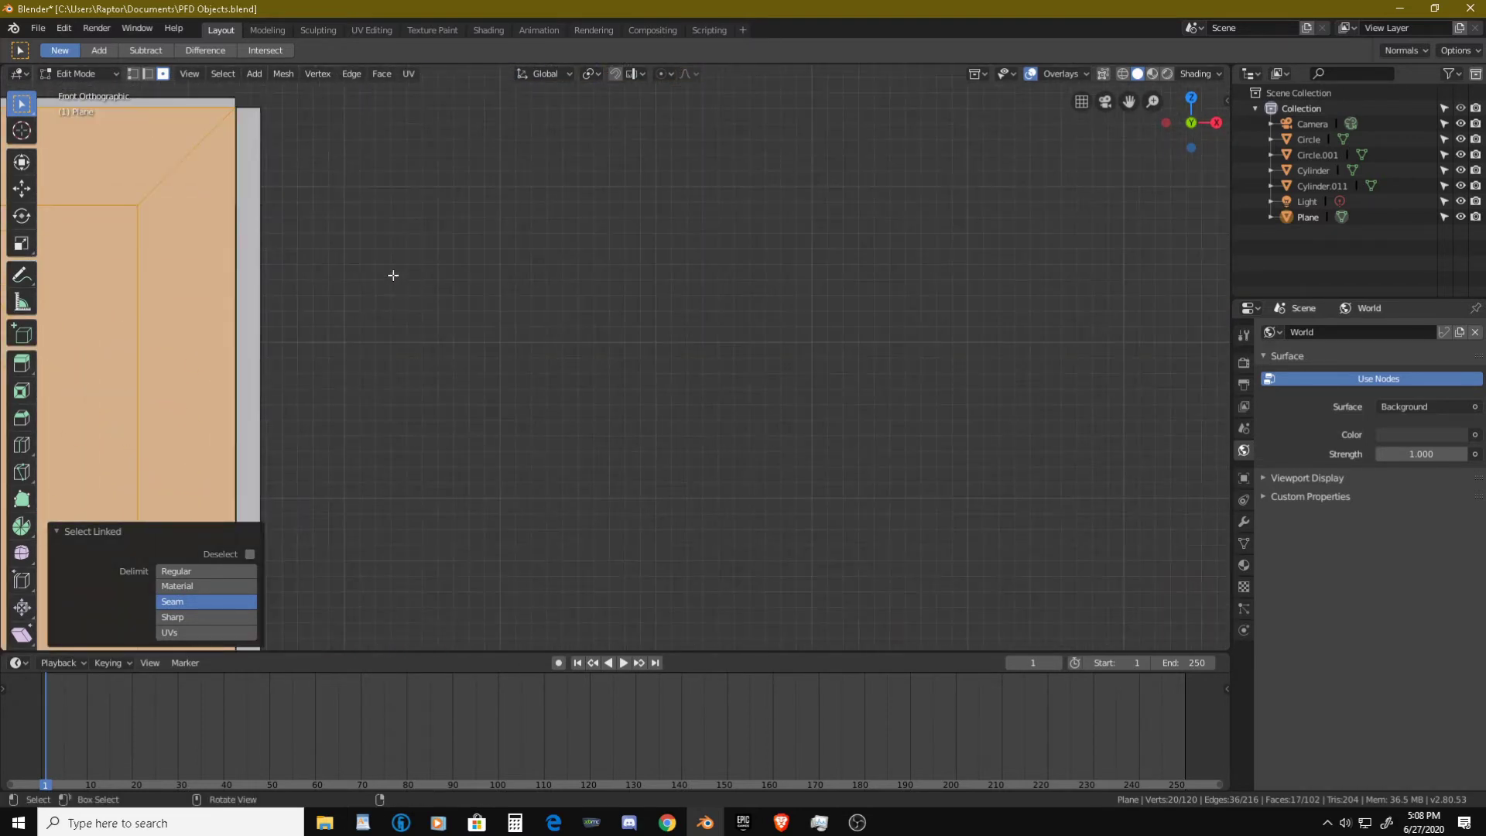
{"action": "middle_click_drag", "start_coordinate": [307, 222], "coordinate": [554, 302], "text": "shift"}
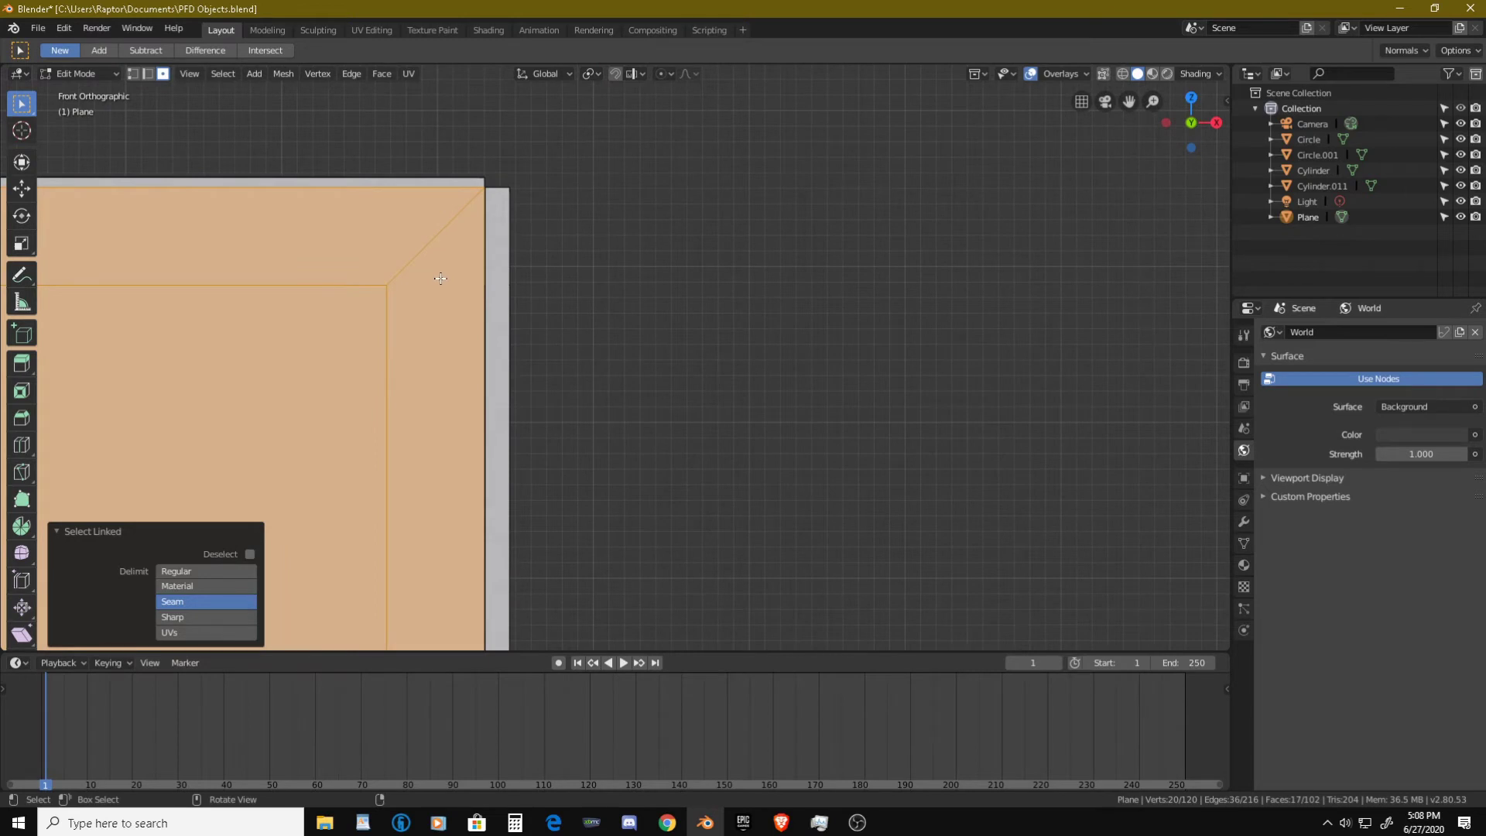
{"action": "key", "text": "g"}
{"action": "key", "text": "x"}
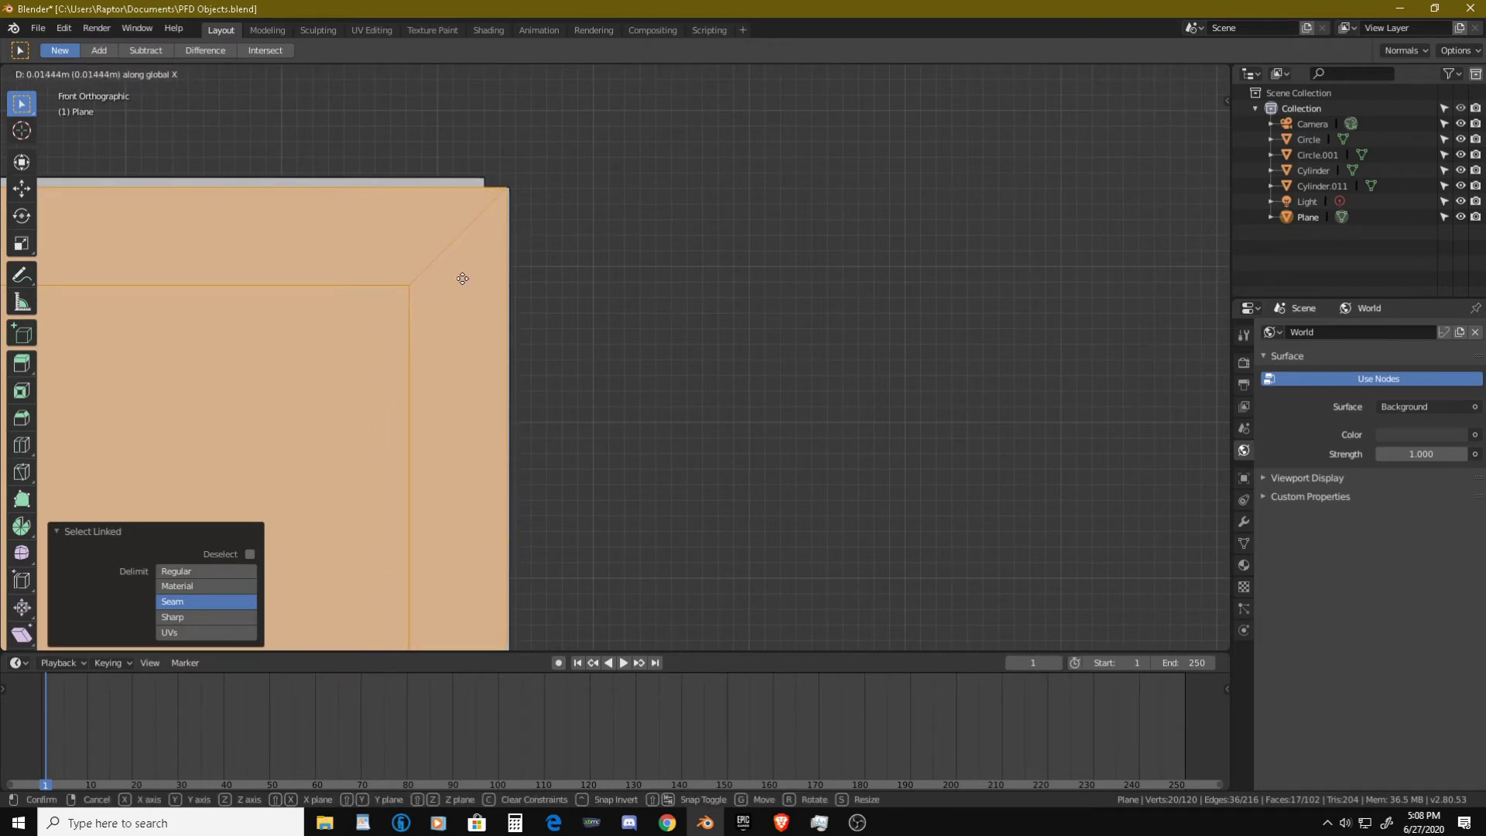
{"action": "left_click", "coordinate": [463, 279]}
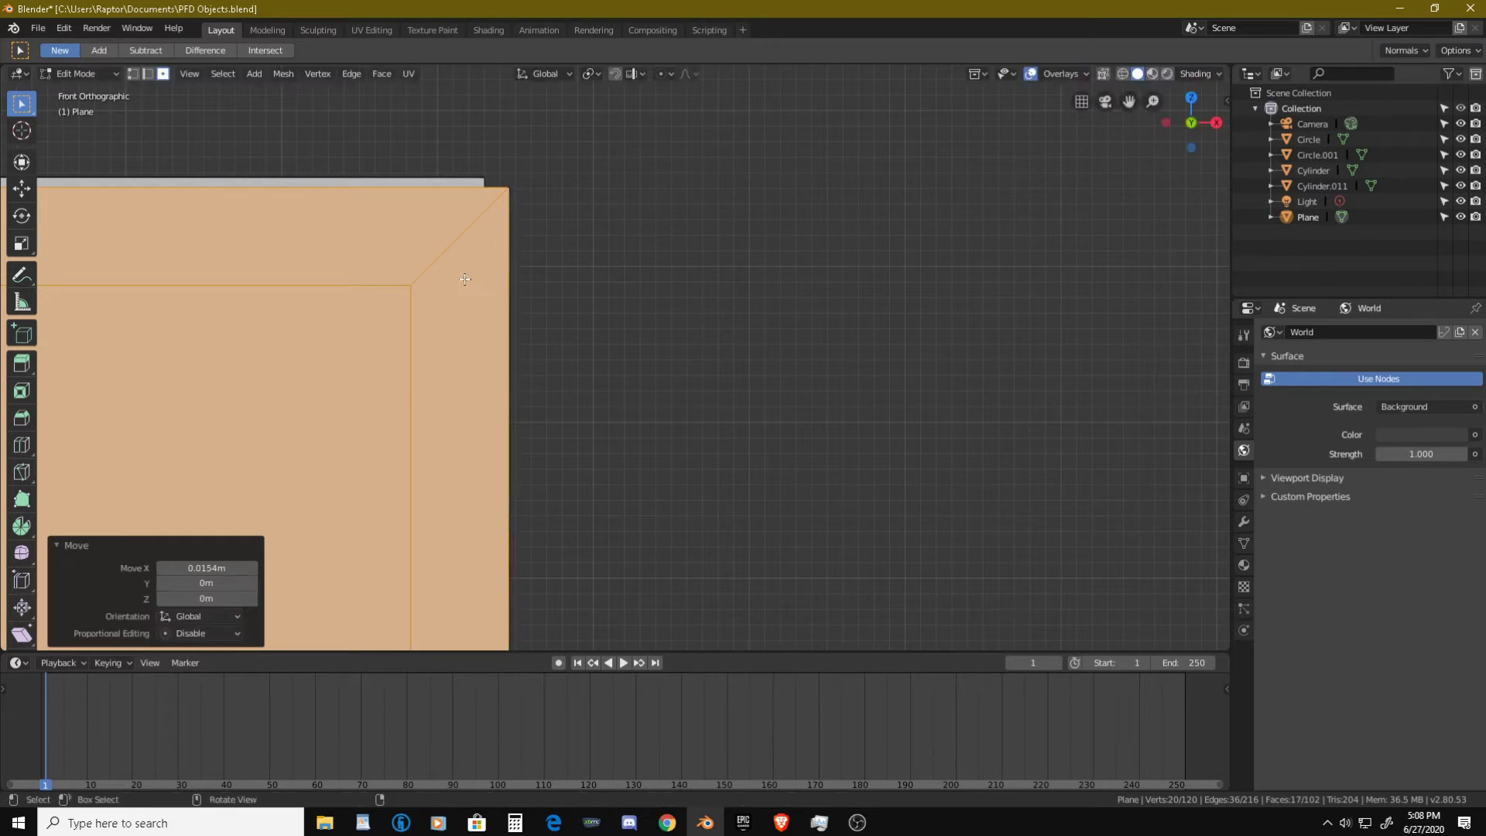
- In top orthographic view, shift the front panel with Z locked so its corner lines up with the +X side panel's outer edge
{"action": "key", "text": "KP_7"}
{"action": "scroll", "coordinate": [647, 577], "scroll_direction": "down", "scroll_amount": 4}
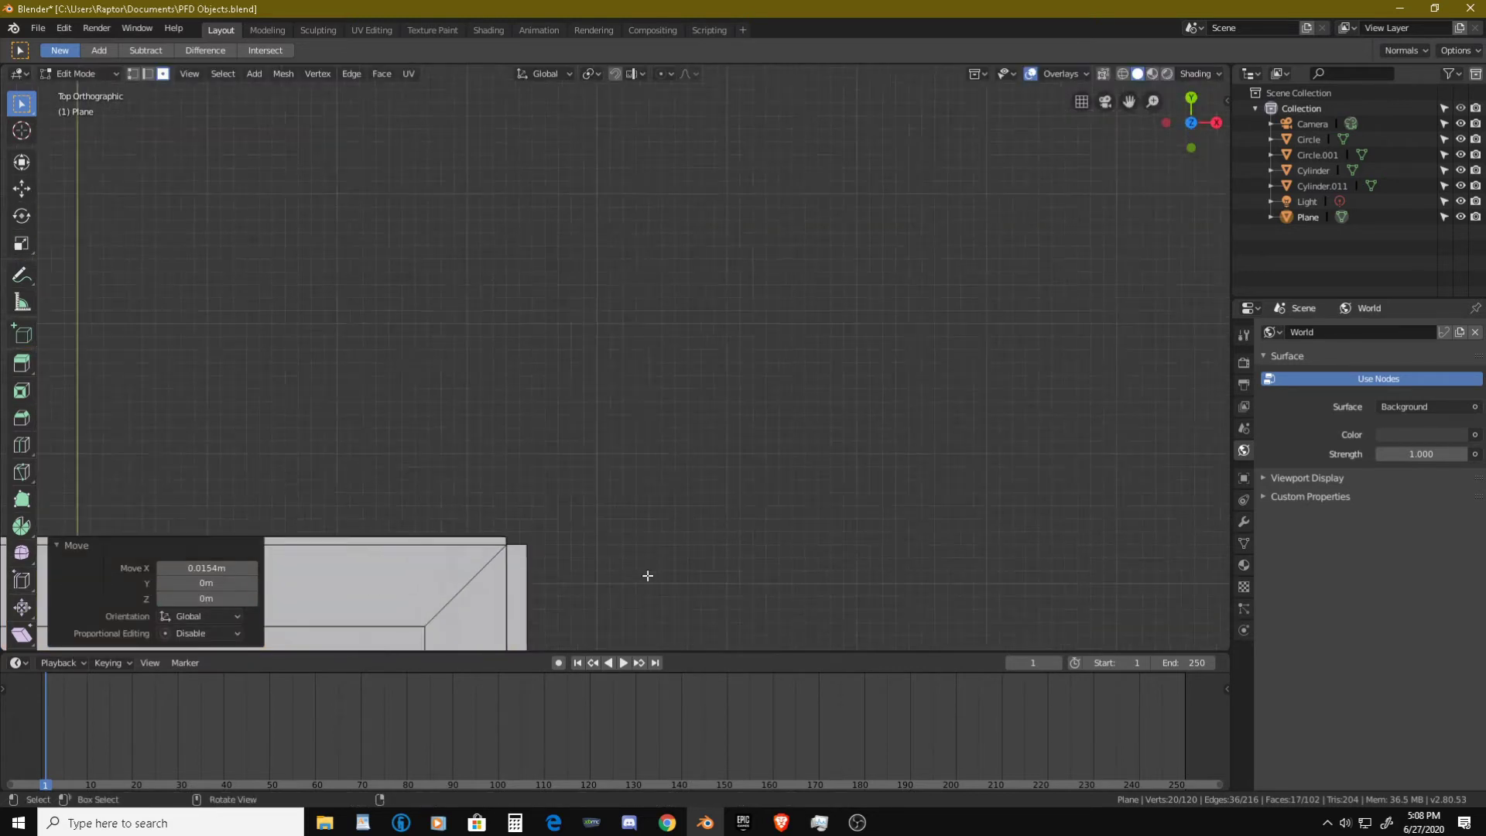
{"action": "middle_click_drag", "start_coordinate": [660, 616], "coordinate": [763, 79], "text": "shift"}
{"action": "scroll", "coordinate": [684, 462], "scroll_direction": "up", "scroll_amount": 6}
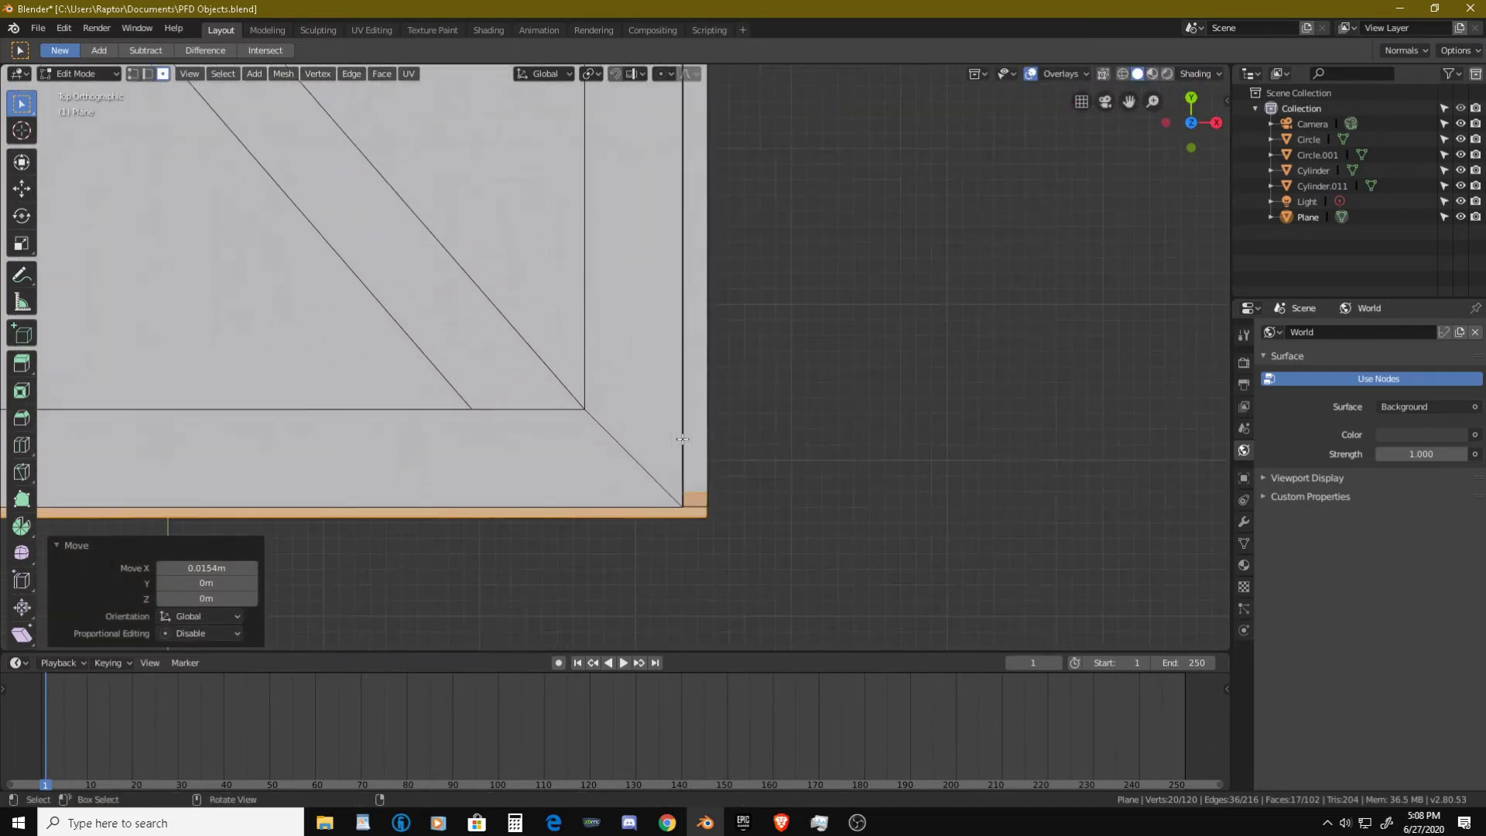
{"action": "scroll", "coordinate": [583, 322], "scroll_direction": "up", "scroll_amount": 3}
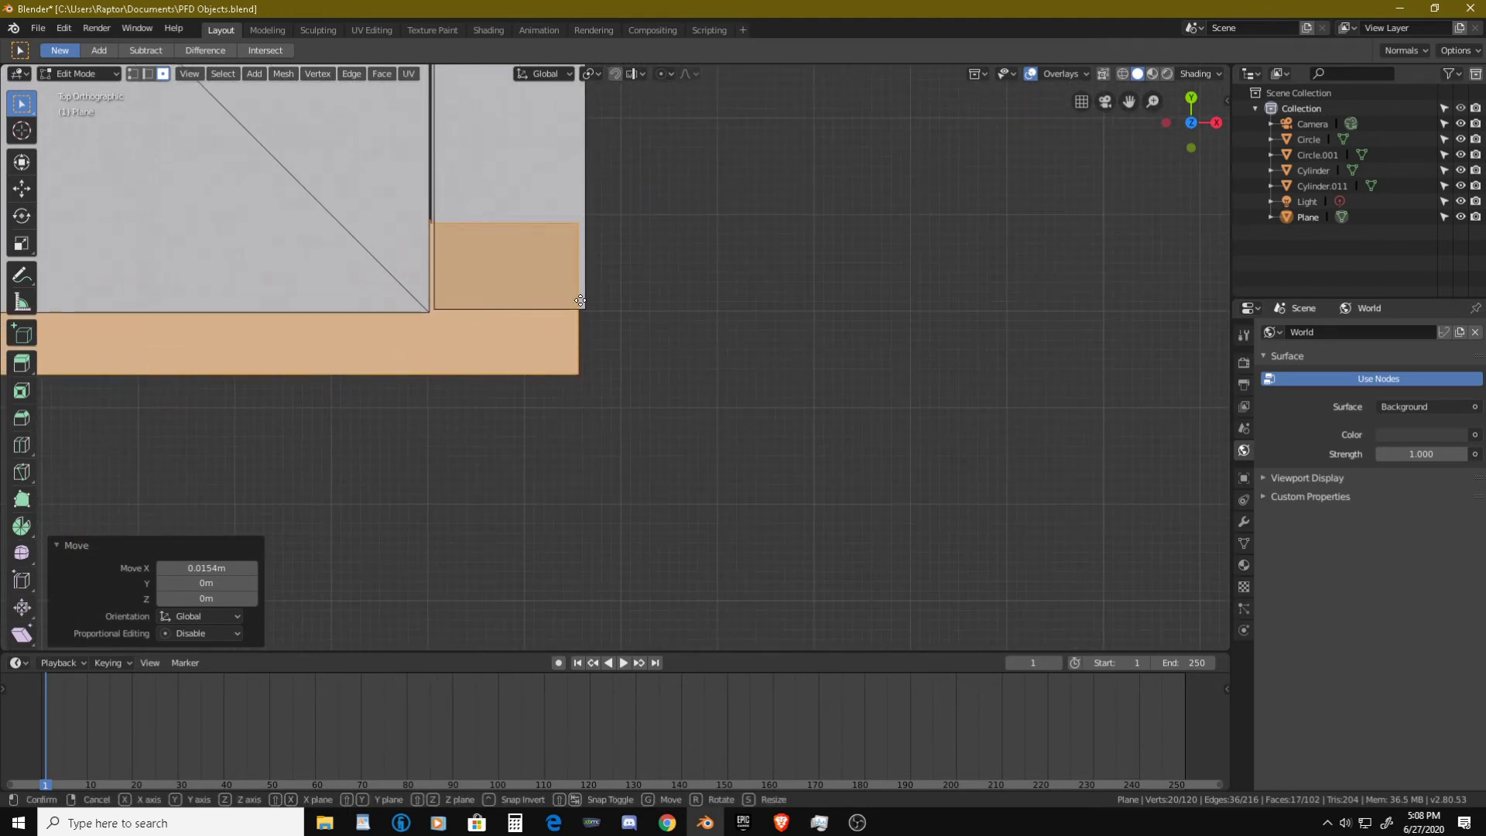
{"action": "key", "text": "g"}
{"action": "key", "text": "shift+z"}
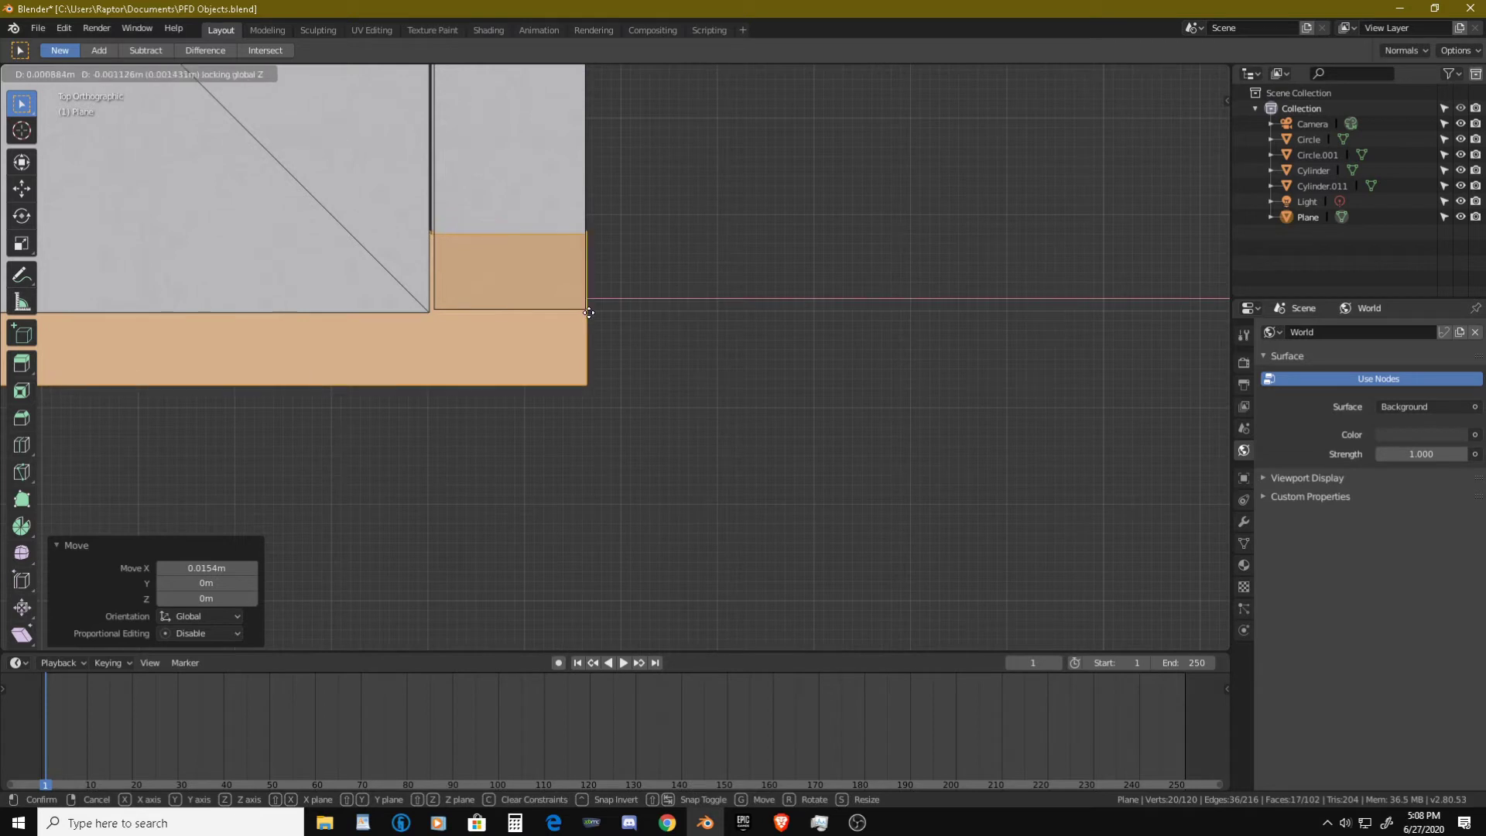
- Place the selected lower side panel against the crate's lower edge, moving it about 0.0006 m in X and -0.009 m in Y
{"action": "left_click", "coordinate": [585, 387]}
{"action": "scroll", "coordinate": [548, 411], "scroll_direction": "down", "scroll_amount": 7}
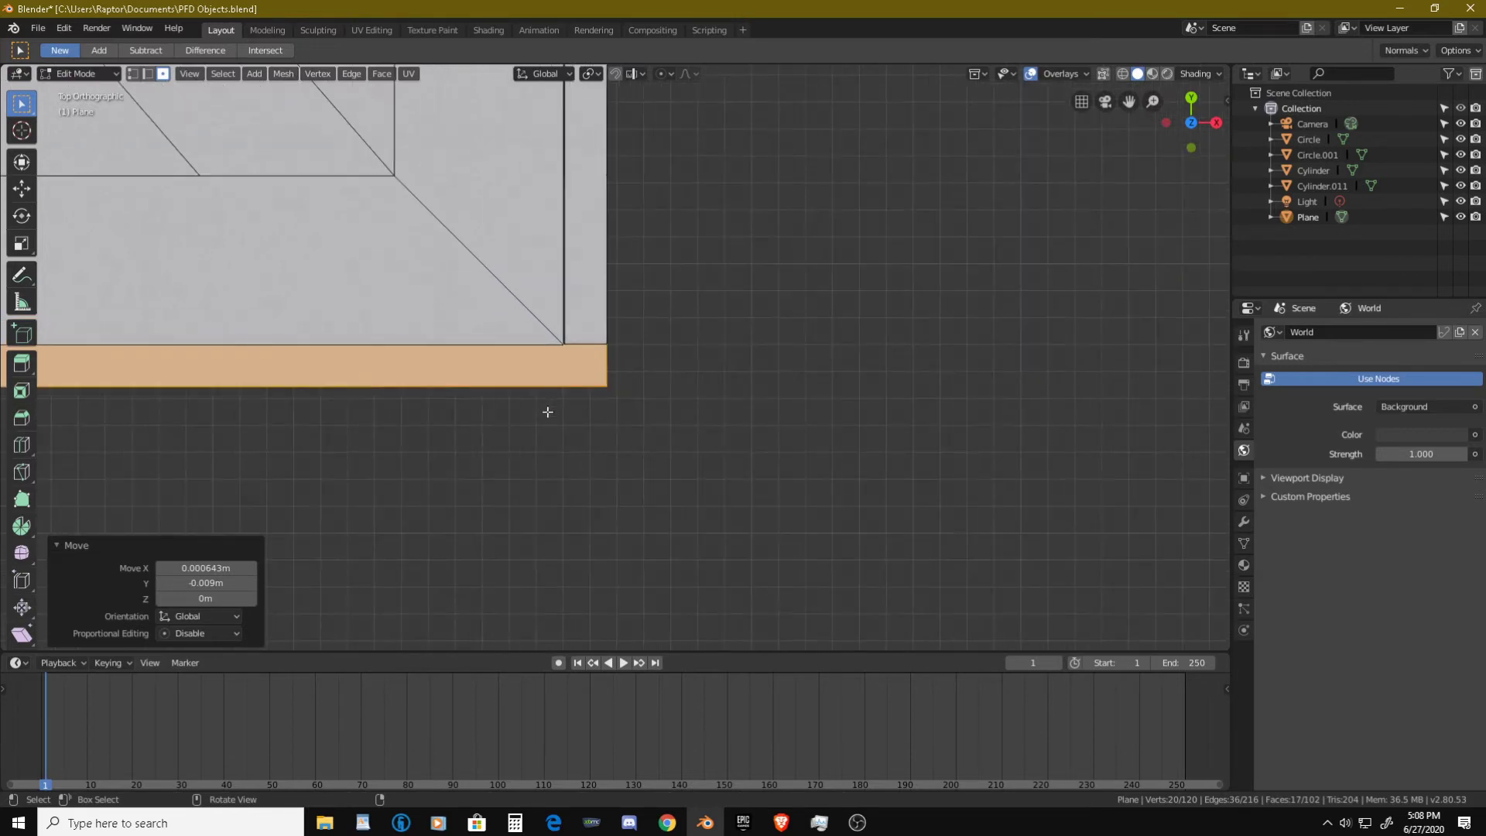
{"action": "scroll", "coordinate": [548, 412], "scroll_direction": "down", "scroll_amount": 2}
{"action": "middle_click_drag", "start_coordinate": [541, 382], "coordinate": [573, 495], "text": "shift"}
{"action": "middle_click_drag", "start_coordinate": [680, 268], "coordinate": [579, 353], "text": "shift"}
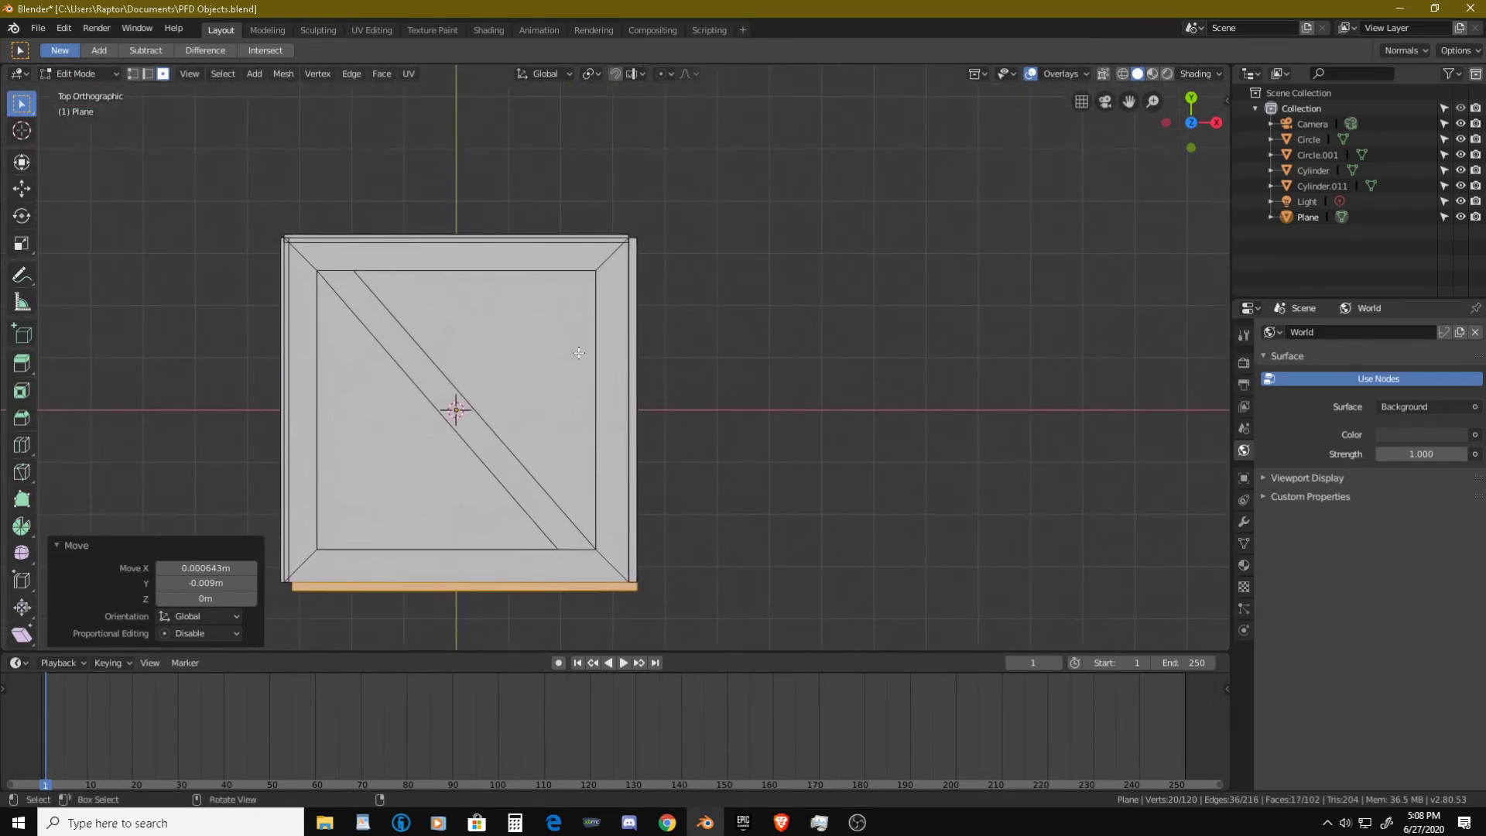
- Duplicate the linked crate face panel and place the copy about 0.9 m along the X axis
{"action": "key", "text": "alt+a"}
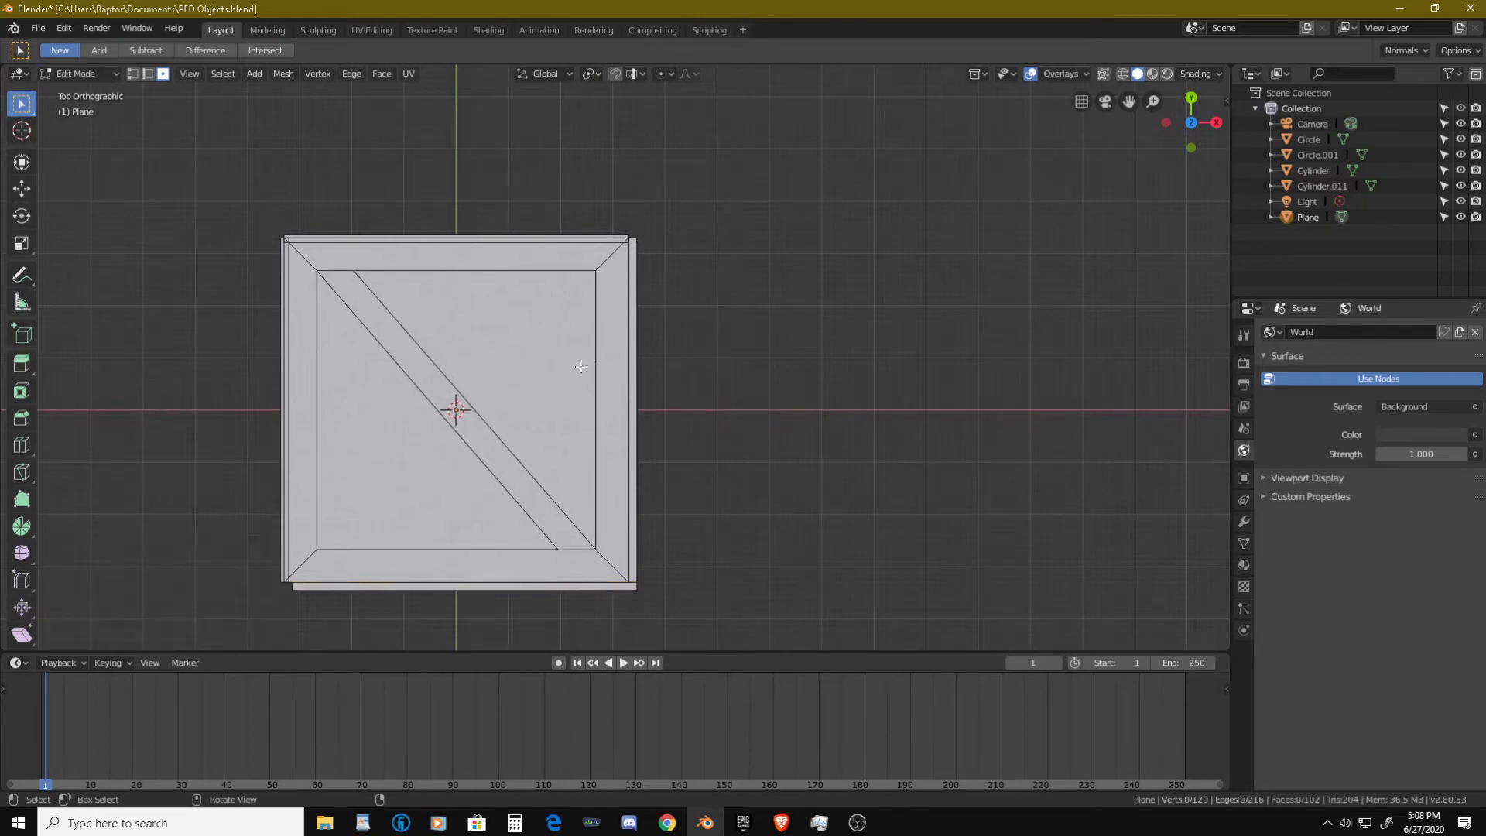
{"action": "key", "text": "l"}
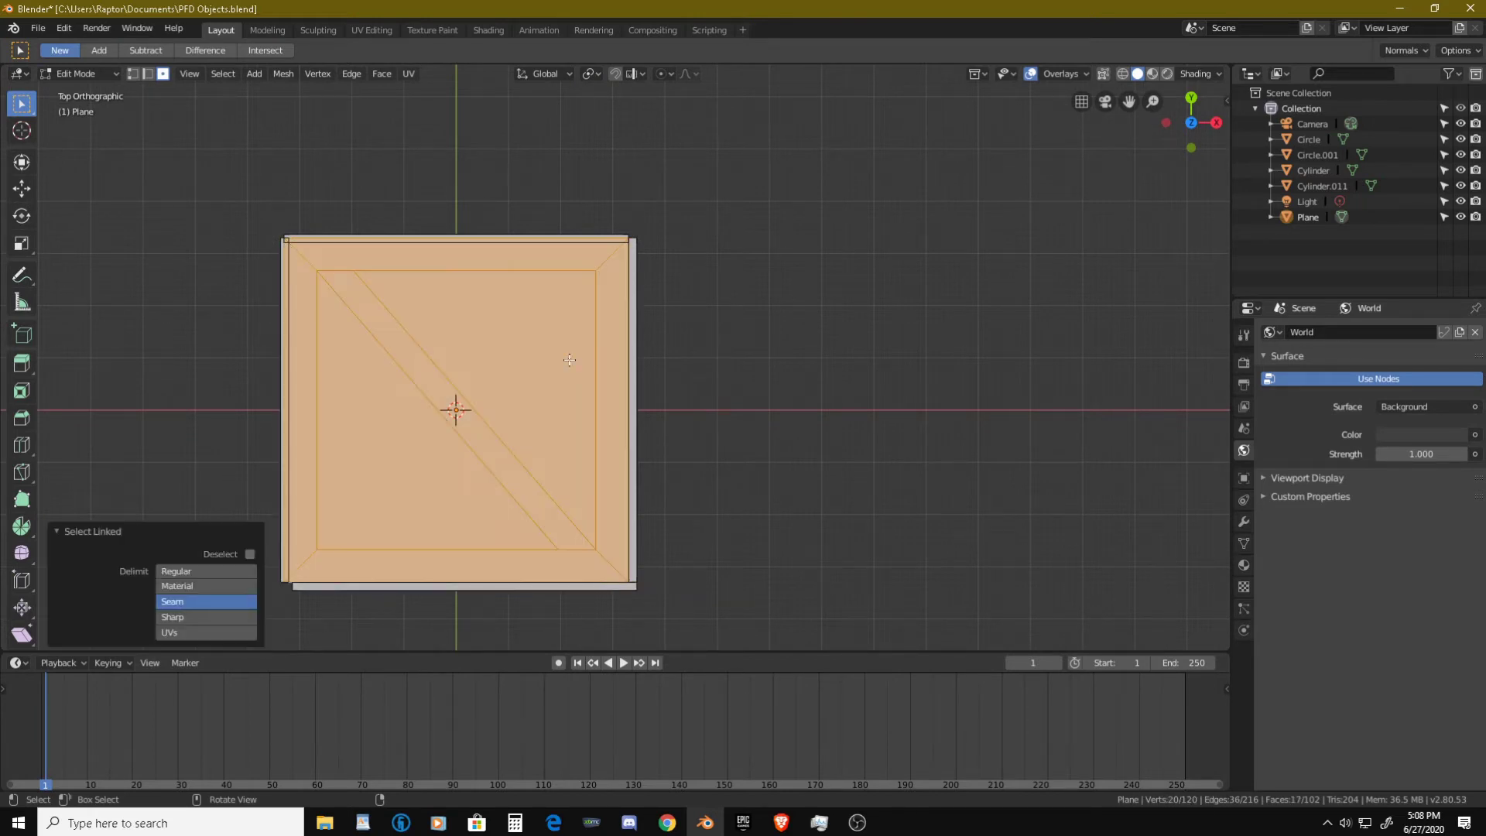
{"action": "key", "text": "shift+d"}
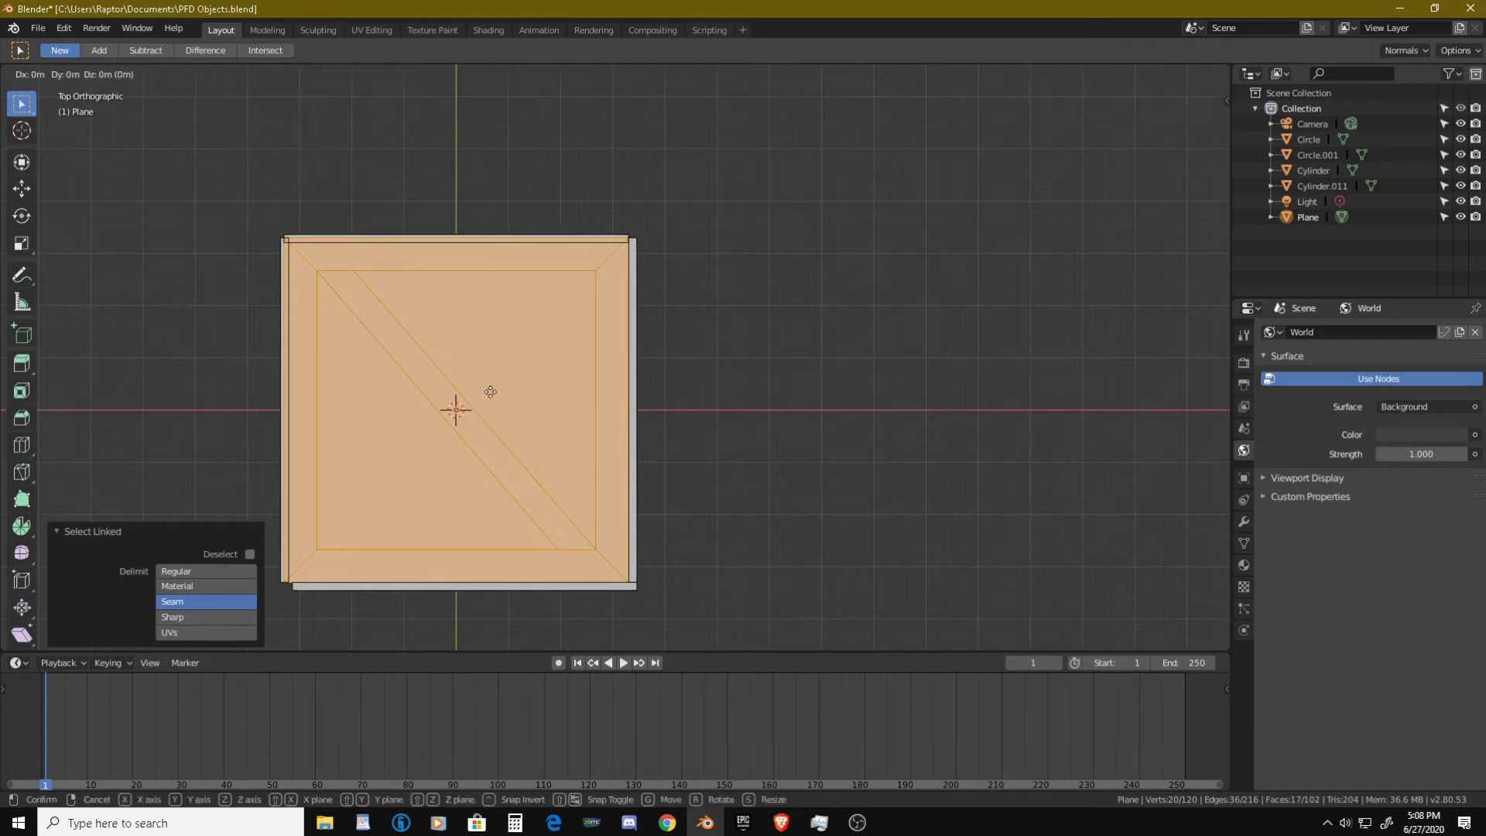
{"action": "key", "text": "x"}
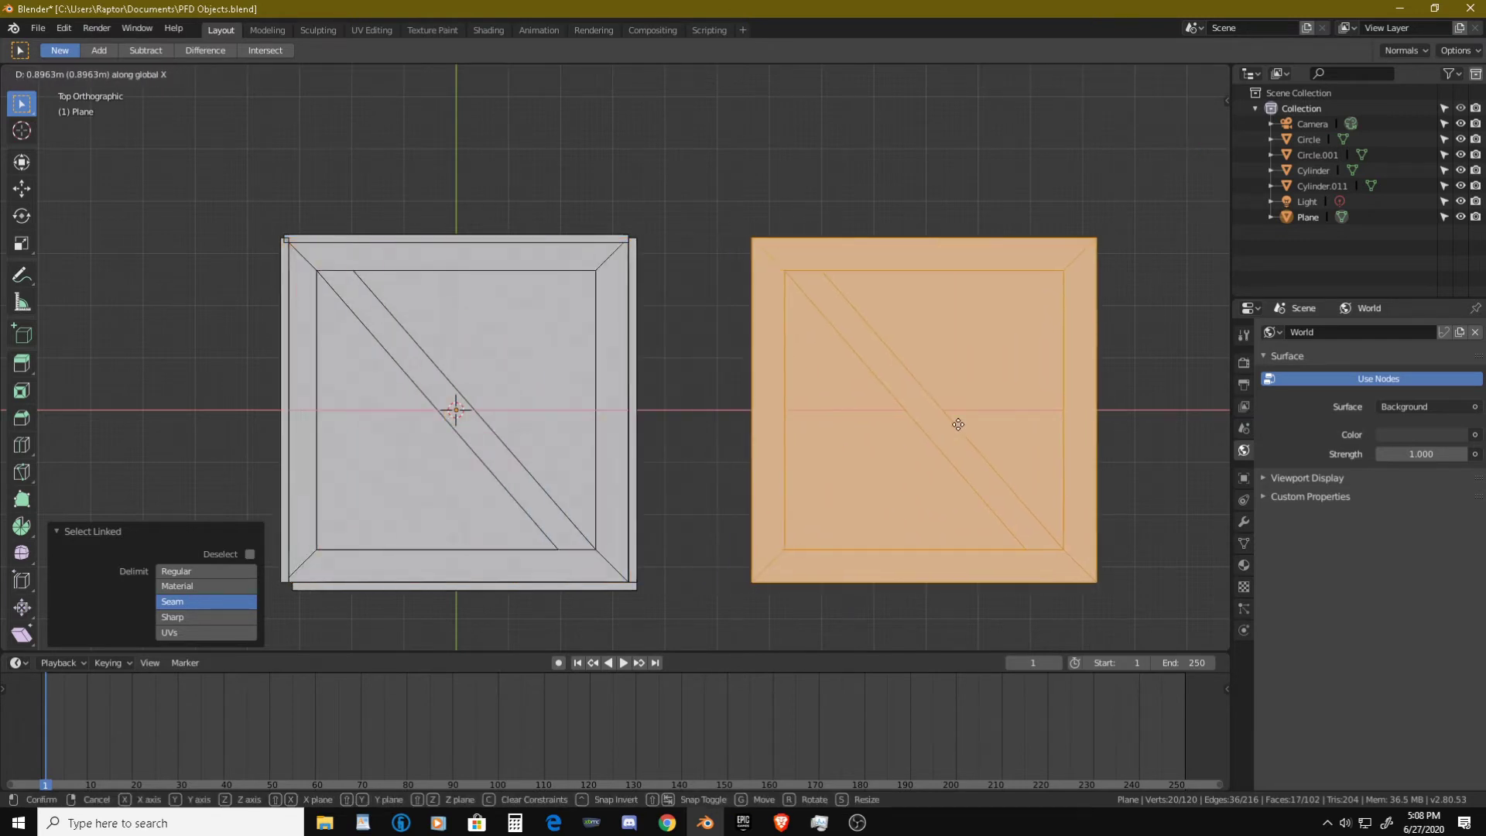
{"action": "left_click", "coordinate": [959, 425]}
- Select the whole original crate face panel and move it about 0.734 m along Y, clear of the side panels
{"action": "left_click", "coordinate": [459, 344]}
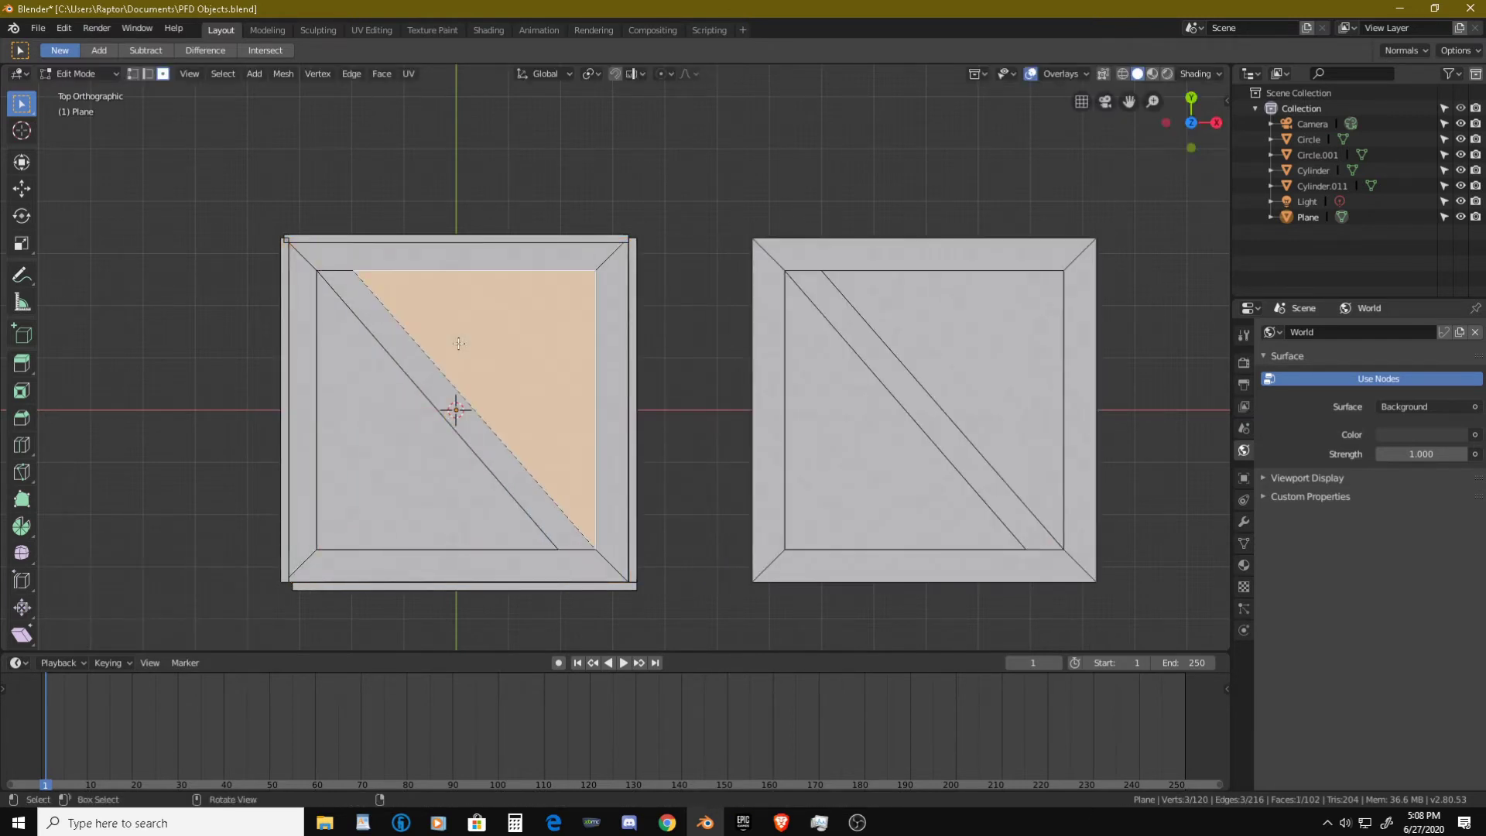
{"action": "key", "text": "l"}
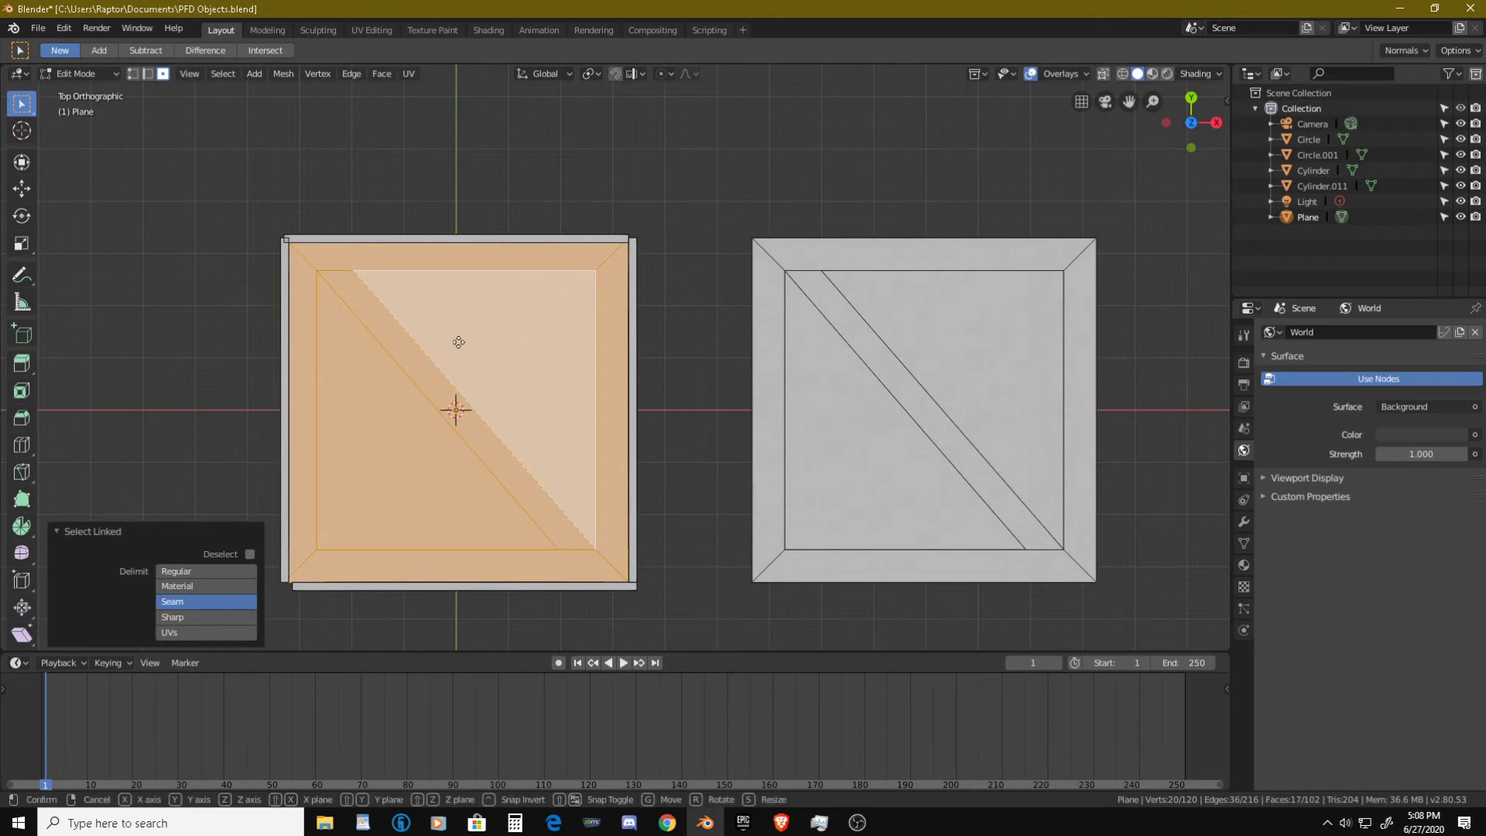
{"action": "key", "text": "g"}
{"action": "key", "text": "y"}
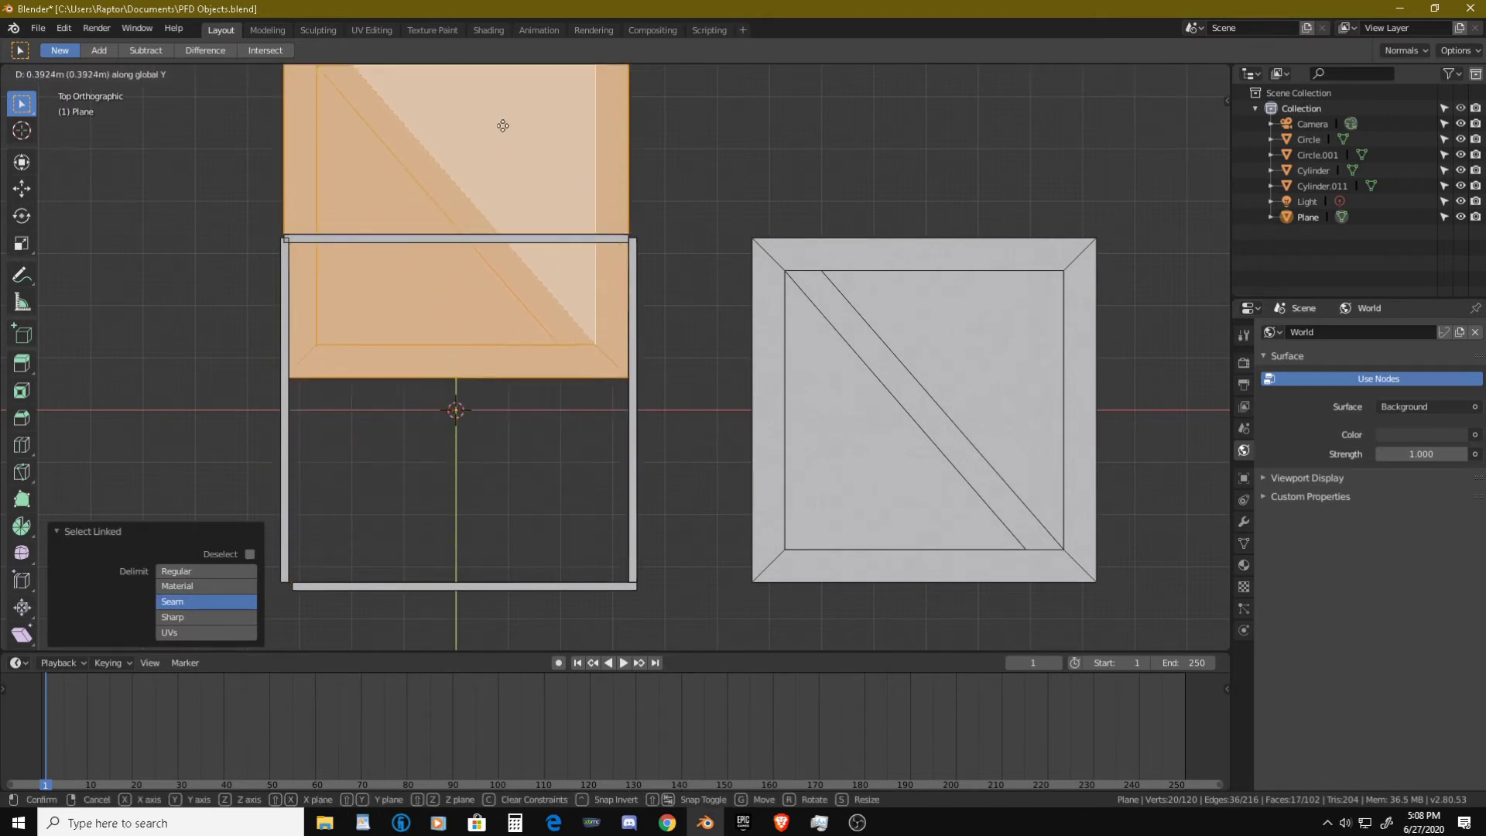
{"action": "left_click", "coordinate": [504, 543]}
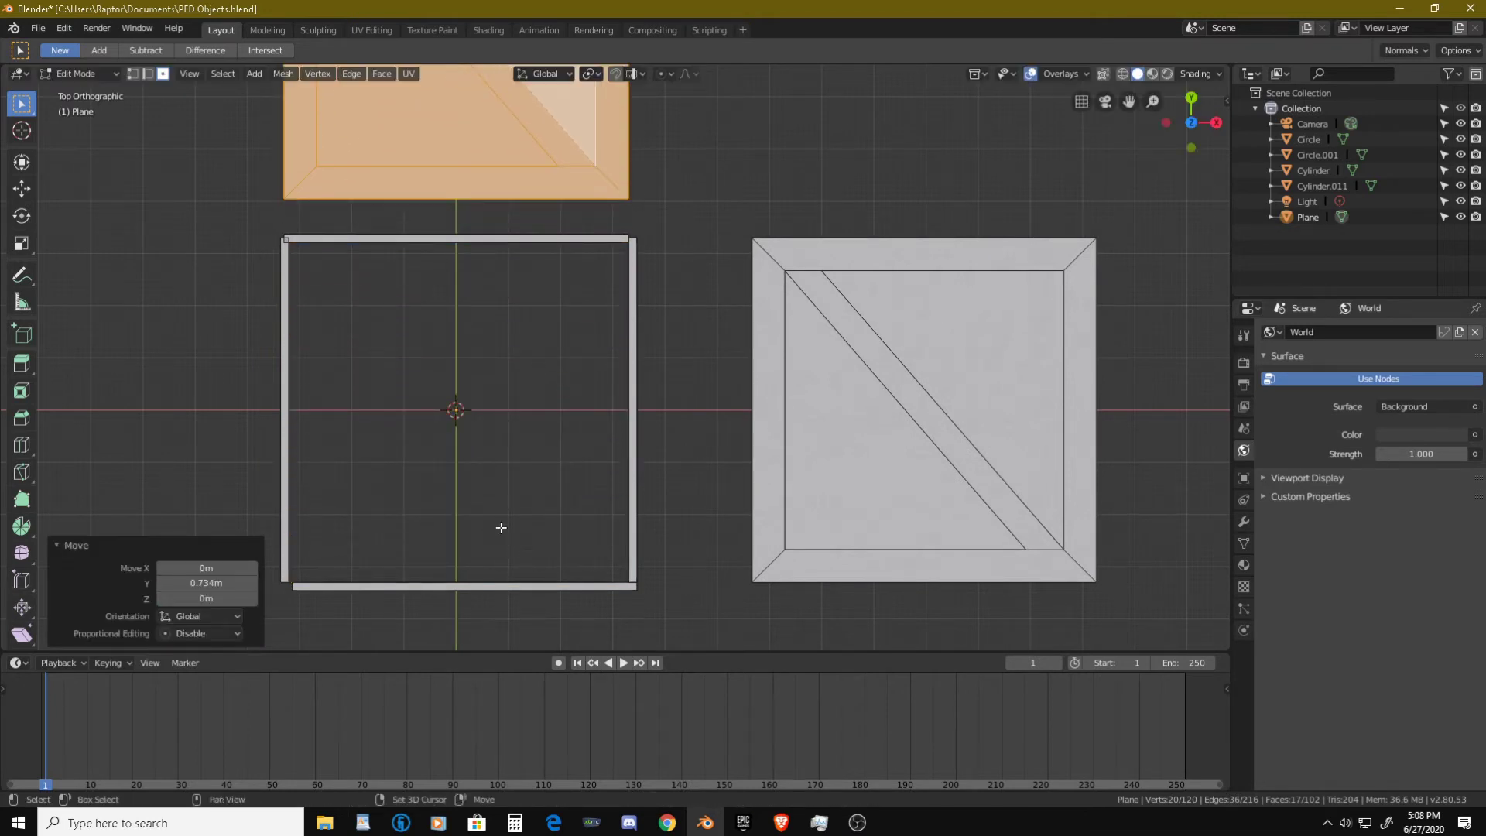
- Move the upper side panel about -0.006 m in Y so its outer edge lines up with the right side panel's end
{"action": "middle_click_drag", "start_coordinate": [516, 492], "coordinate": [508, 587], "text": "shift"}
{"action": "scroll", "coordinate": [553, 384], "scroll_direction": "up", "scroll_amount": 1}
{"action": "scroll", "coordinate": [553, 384], "scroll_direction": "up", "scroll_amount": 6}
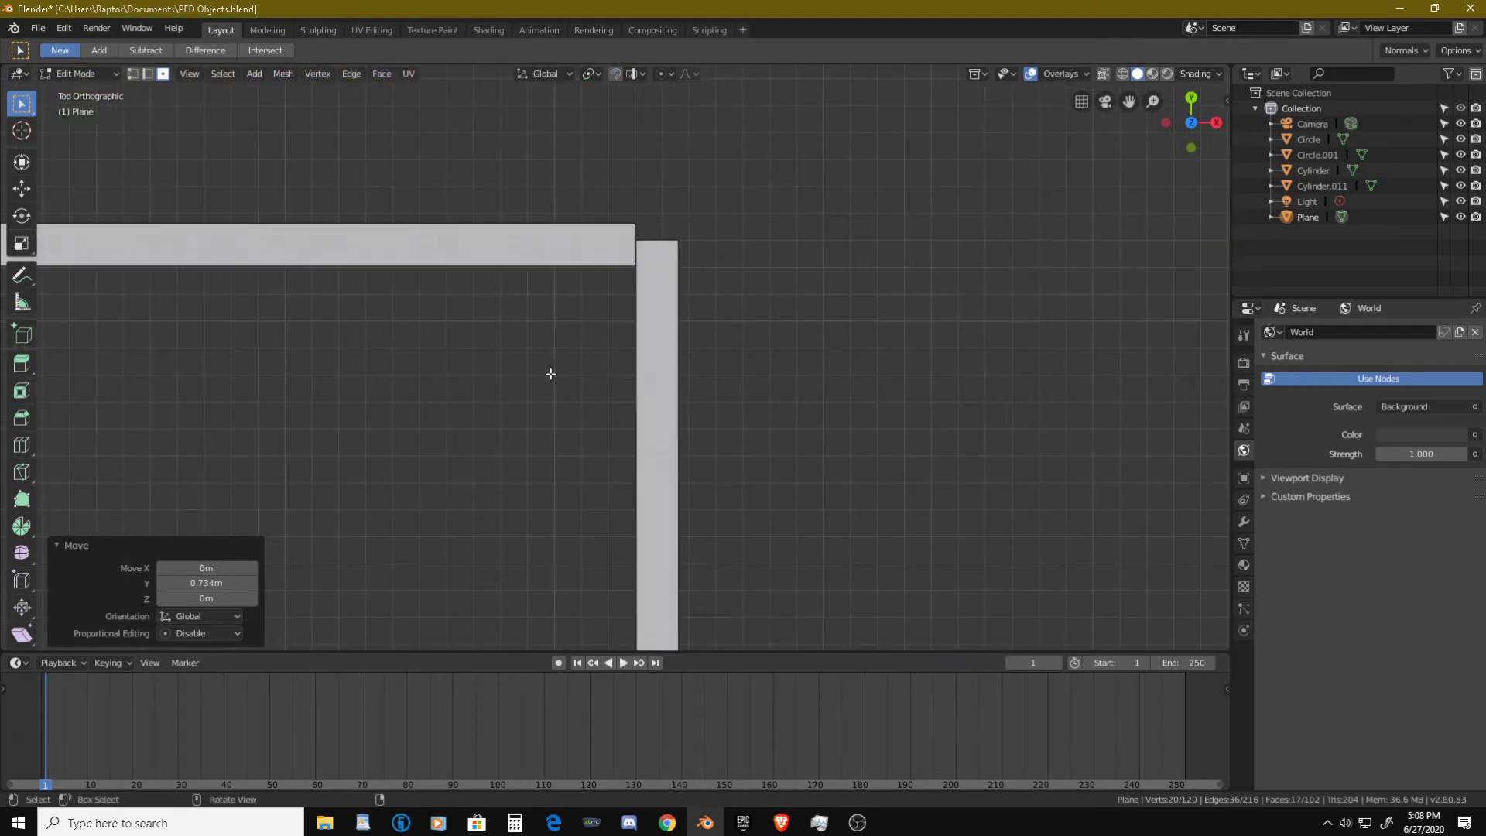
{"action": "middle_click_drag", "start_coordinate": [515, 344], "coordinate": [610, 355], "text": "shift"}
{"action": "left_click", "coordinate": [611, 355]}
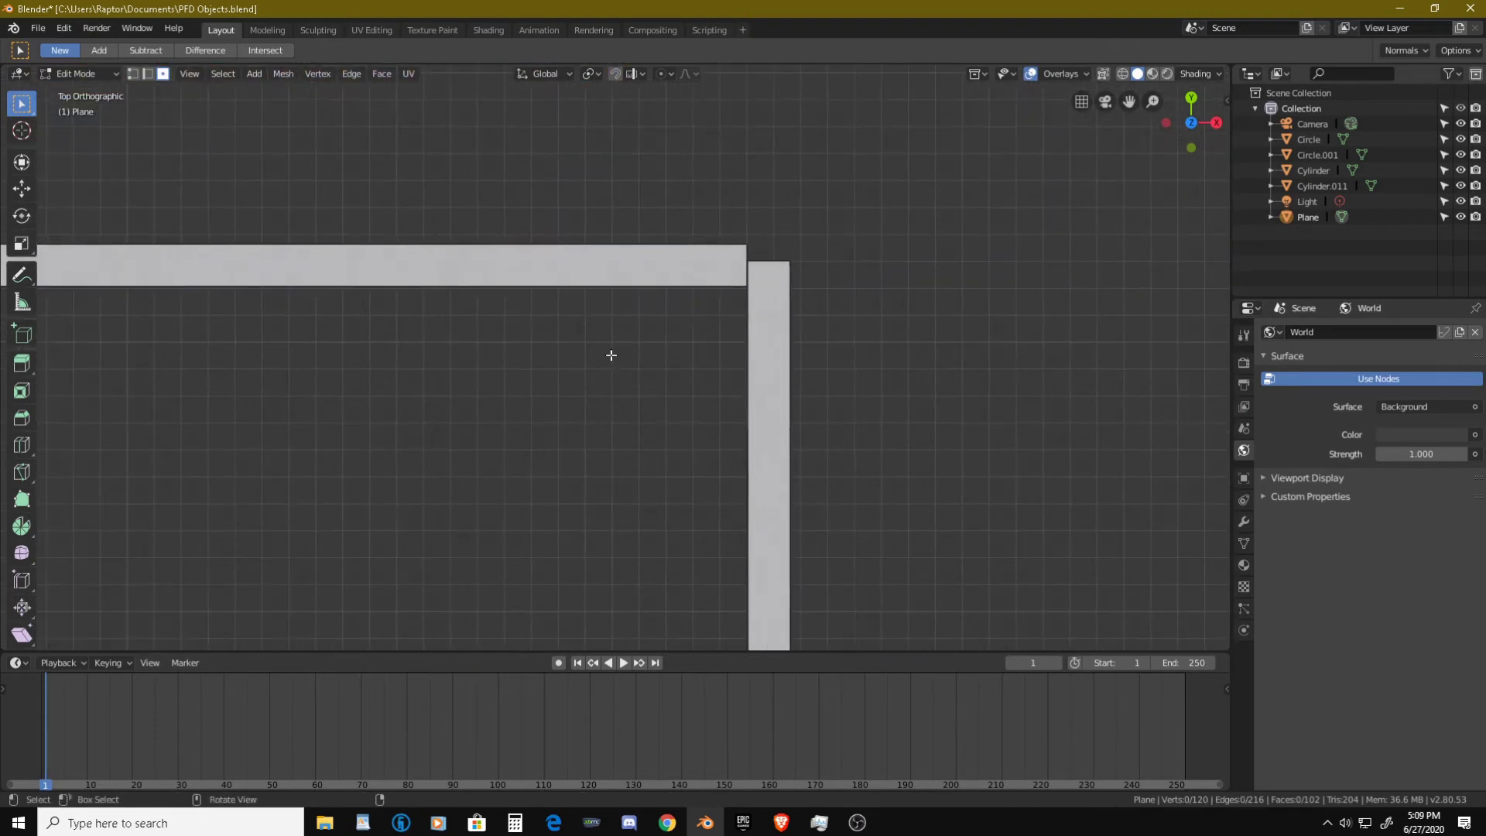
{"action": "key", "text": "l"}
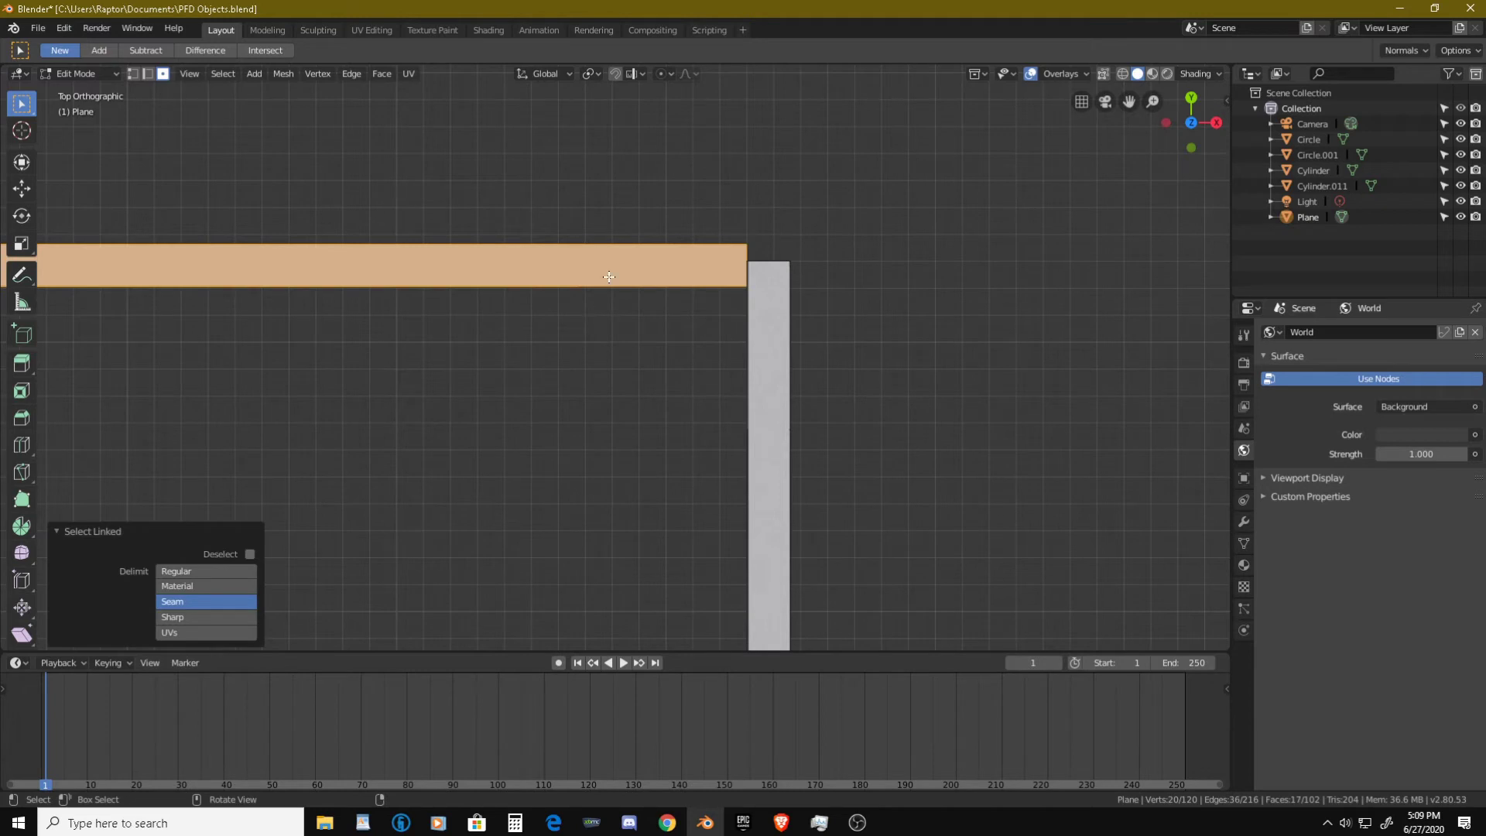
{"action": "scroll", "coordinate": [694, 323], "scroll_direction": "down", "scroll_amount": 5}
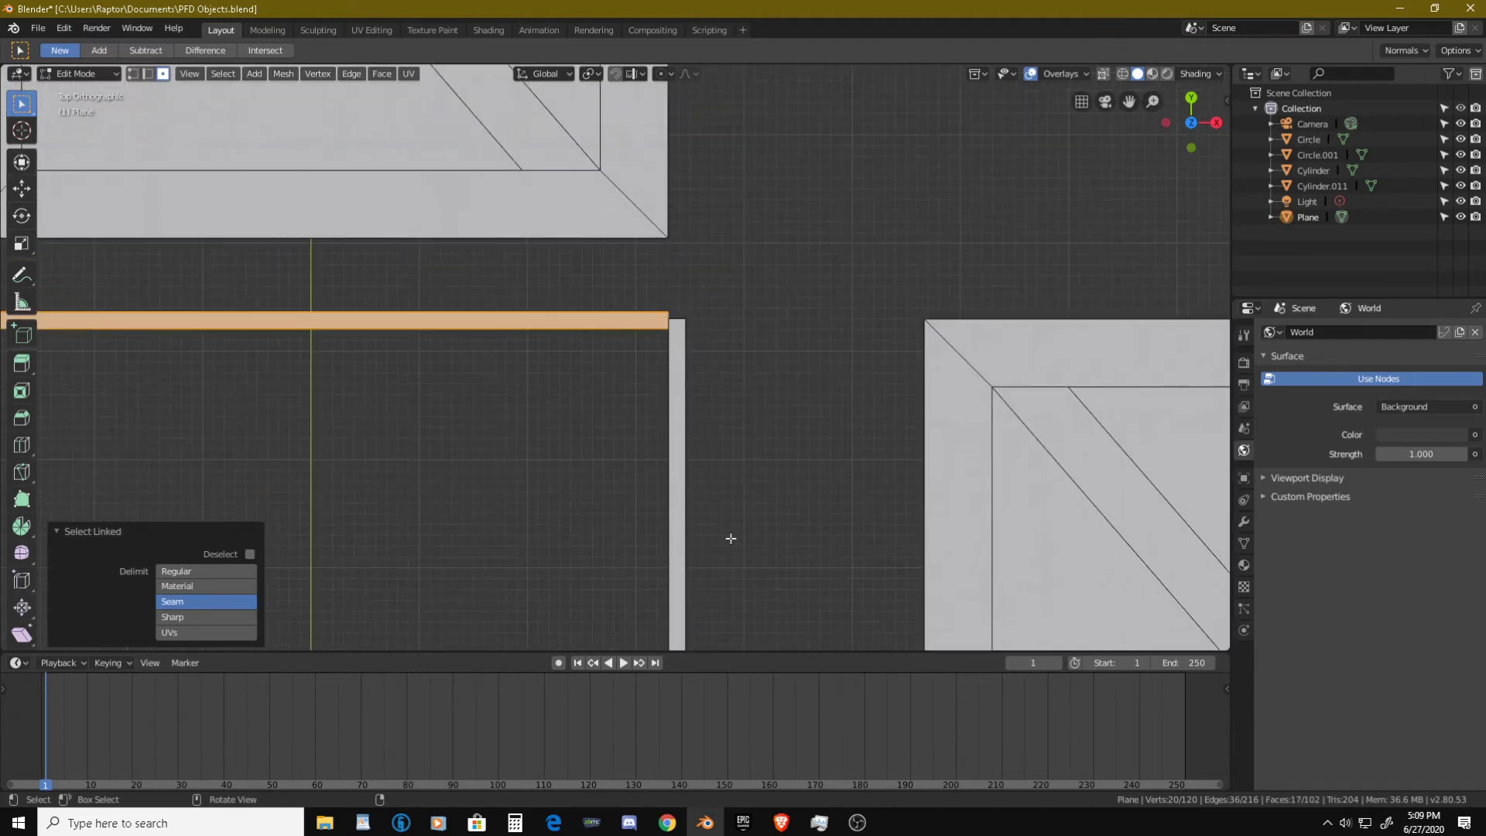
{"action": "middle_click_drag", "start_coordinate": [730, 538], "coordinate": [714, 414], "text": "shift"}
{"action": "middle_click_drag", "start_coordinate": [611, 224], "coordinate": [618, 324], "text": "shift"}
{"action": "scroll", "coordinate": [640, 282], "scroll_direction": "up", "scroll_amount": 3}
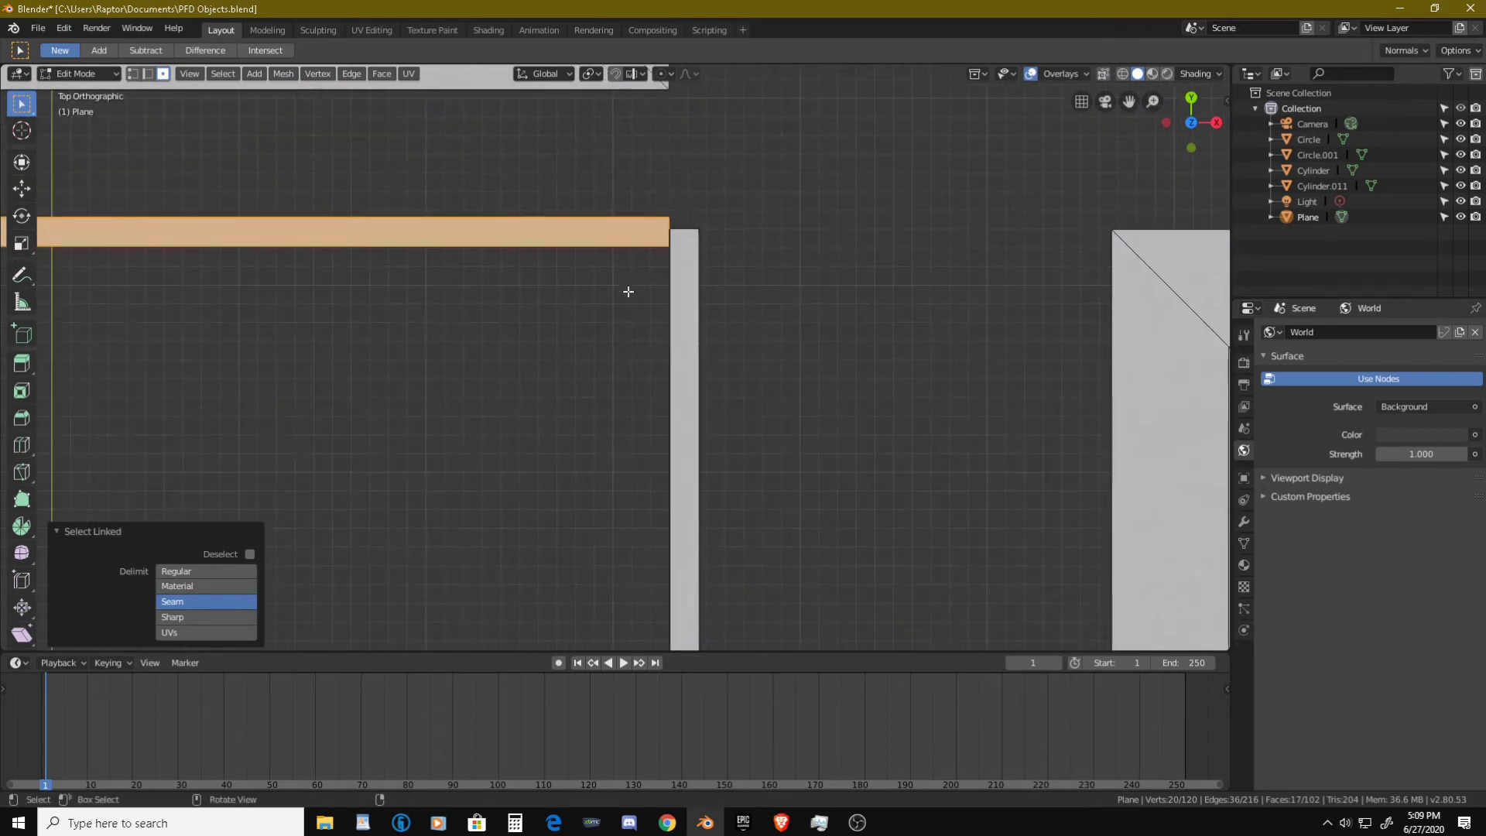
{"action": "scroll", "coordinate": [628, 291], "scroll_direction": "up", "scroll_amount": 3}
{"action": "middle_click_drag", "start_coordinate": [643, 262], "coordinate": [621, 382], "text": "shift"}
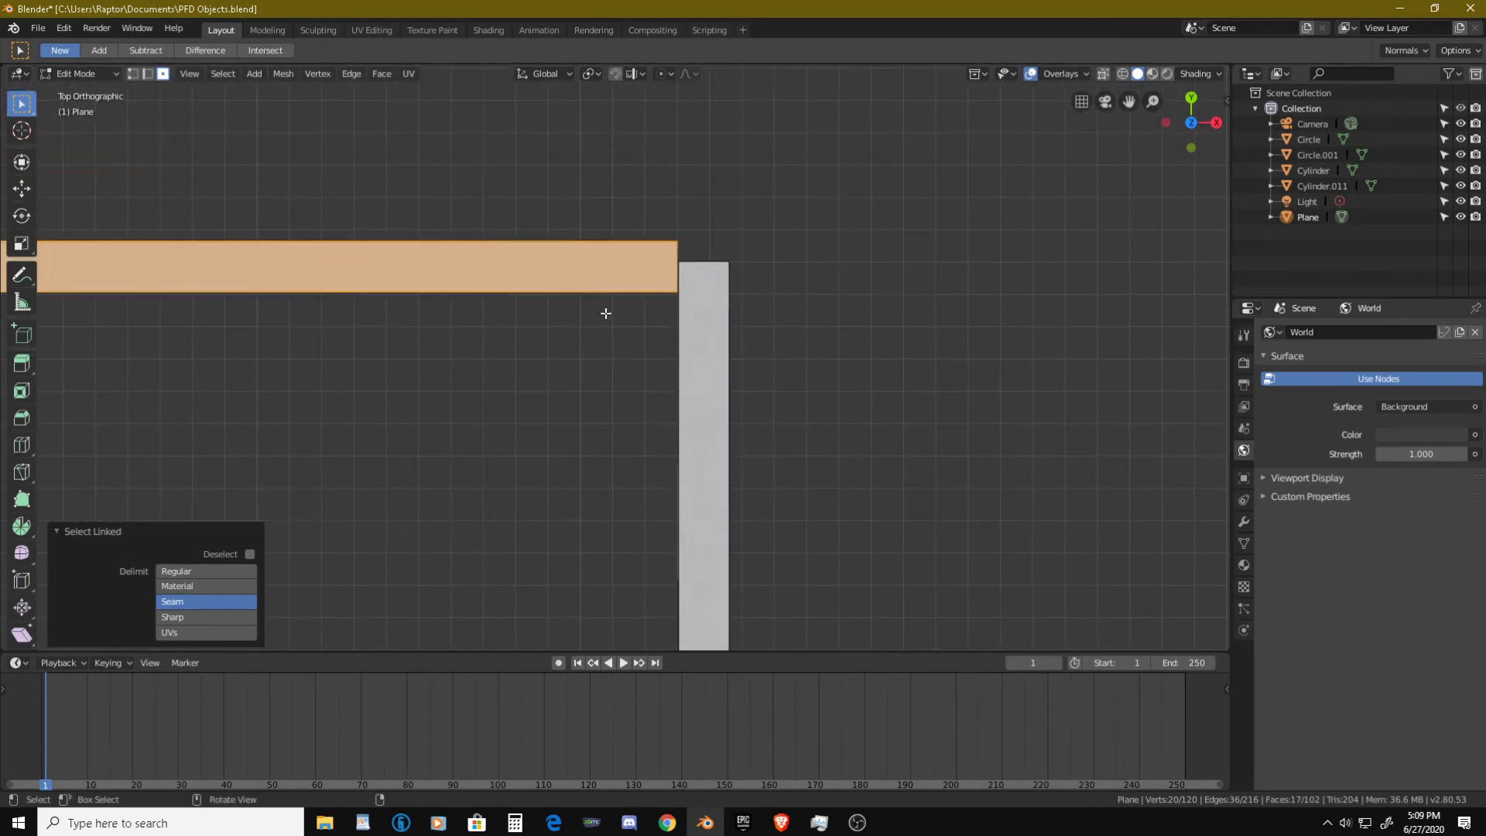
{"action": "key", "text": "g"}
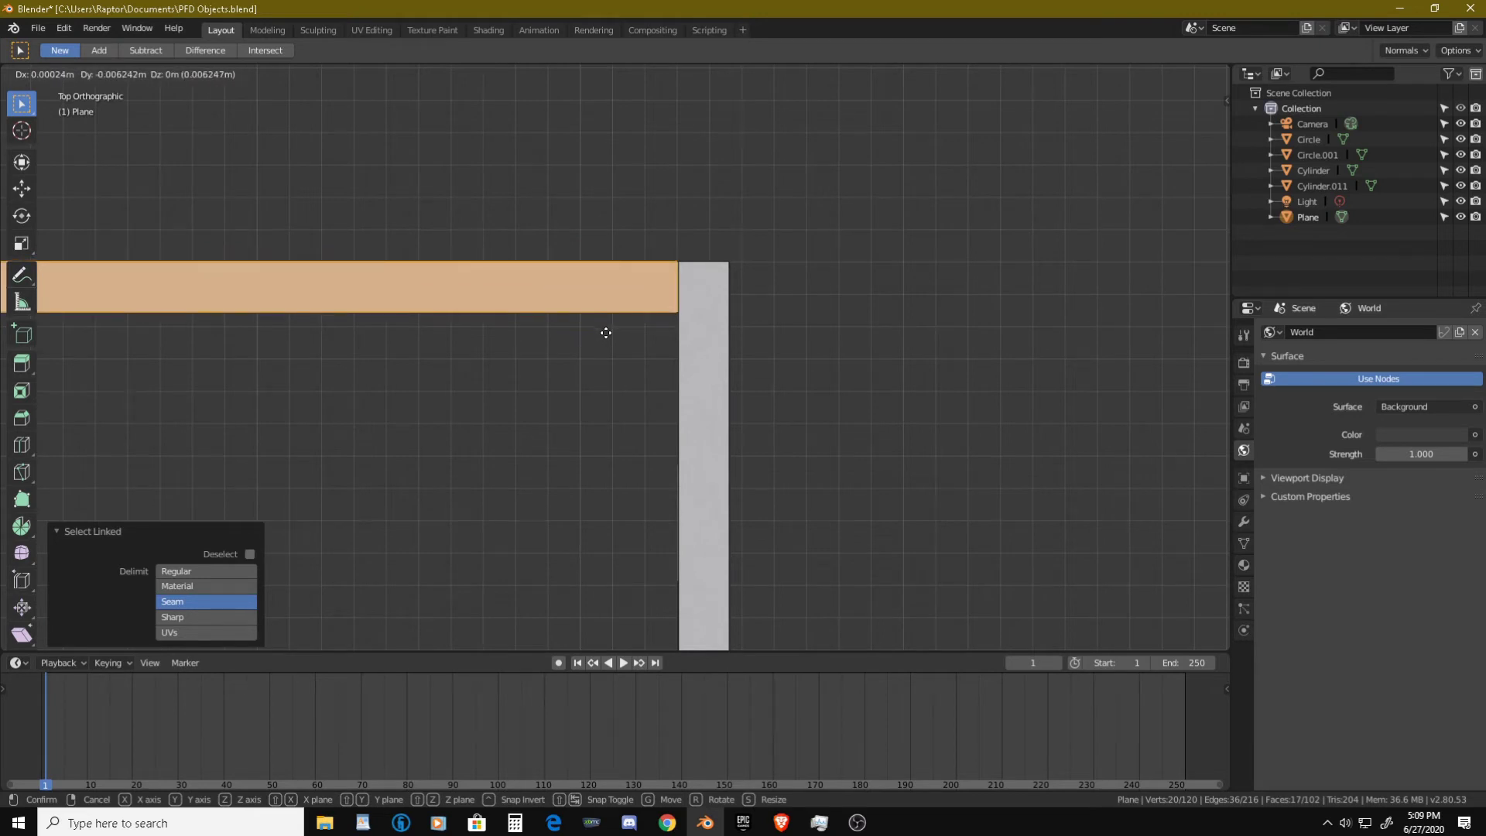
{"action": "left_click", "coordinate": [606, 333]}
- Move the left side panel about 0.007 m in X and -0.0156 m in Y so it sits under the upper panel's end
{"action": "scroll", "coordinate": [706, 266], "scroll_direction": "up", "scroll_amount": 5}
{"action": "middle_click_drag", "start_coordinate": [704, 265], "coordinate": [572, 392], "text": "shift"}
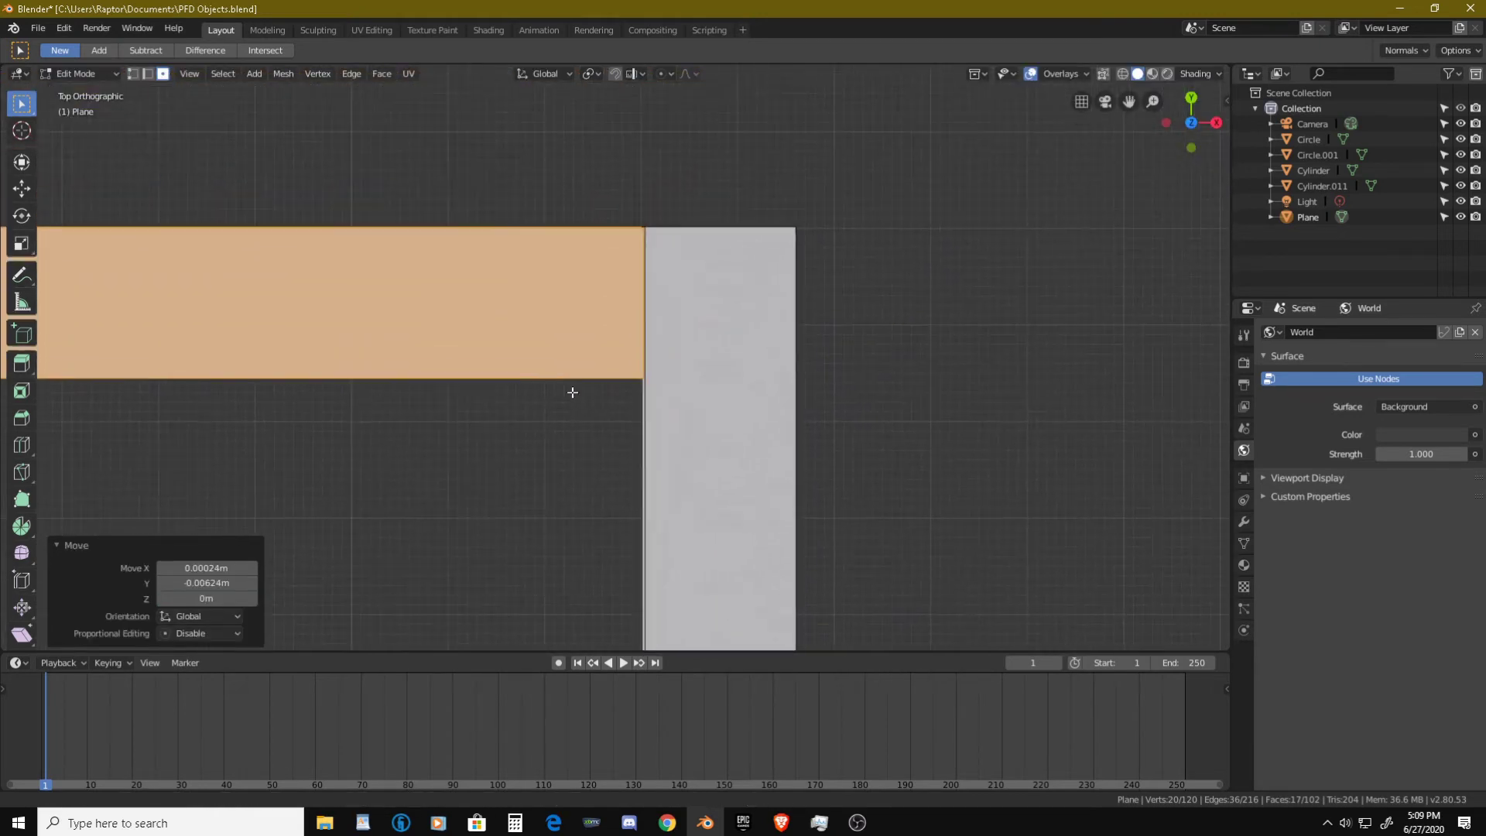
{"action": "scroll", "coordinate": [662, 303], "scroll_direction": "up", "scroll_amount": 5}
{"action": "scroll", "coordinate": [662, 303], "scroll_direction": "down", "scroll_amount": 2}
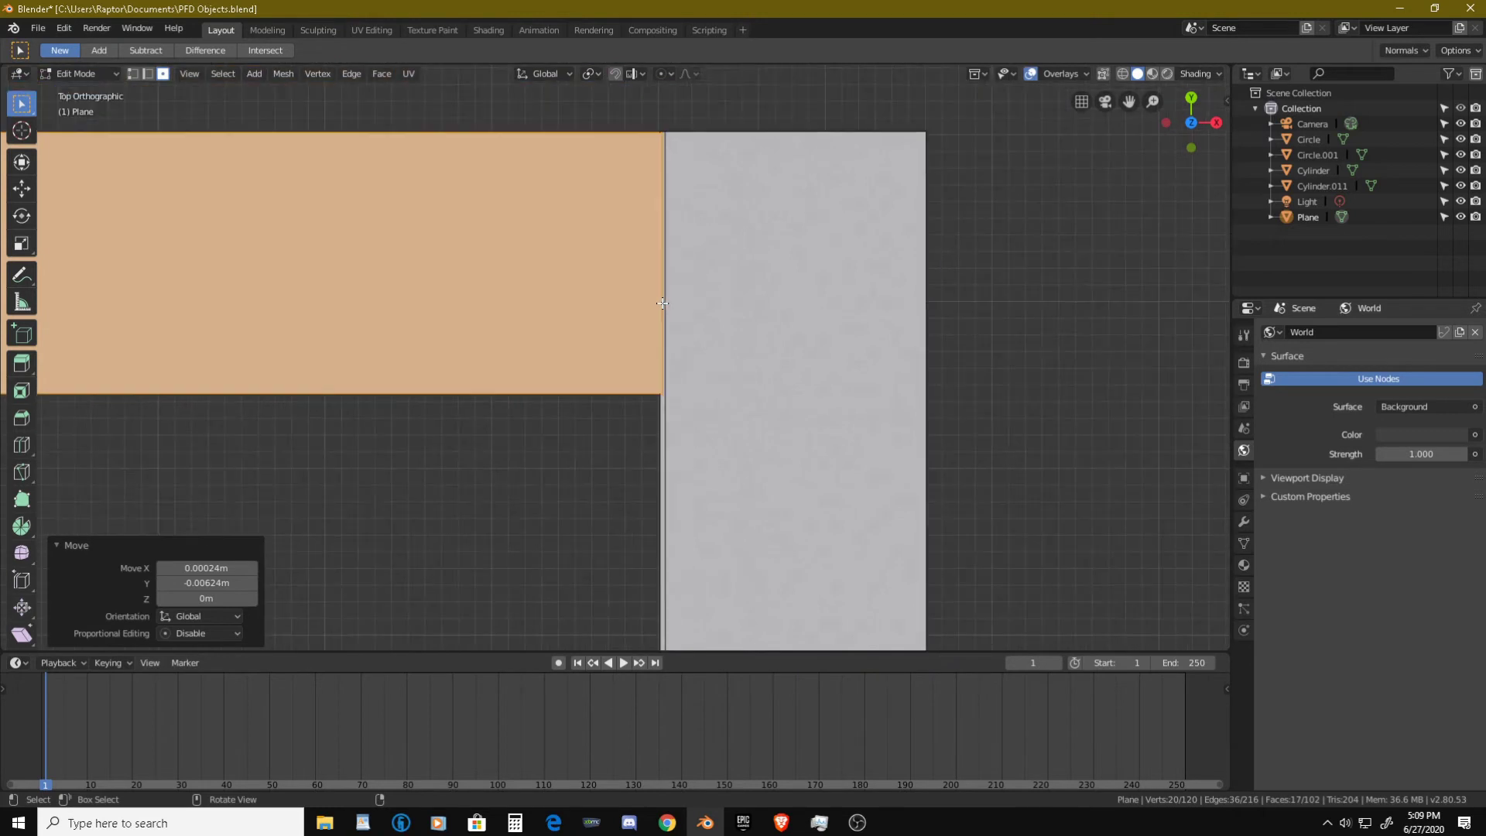
{"action": "scroll", "coordinate": [663, 303], "scroll_direction": "down", "scroll_amount": 10}
{"action": "middle_click_drag", "start_coordinate": [514, 372], "coordinate": [762, 319], "text": "shift"}
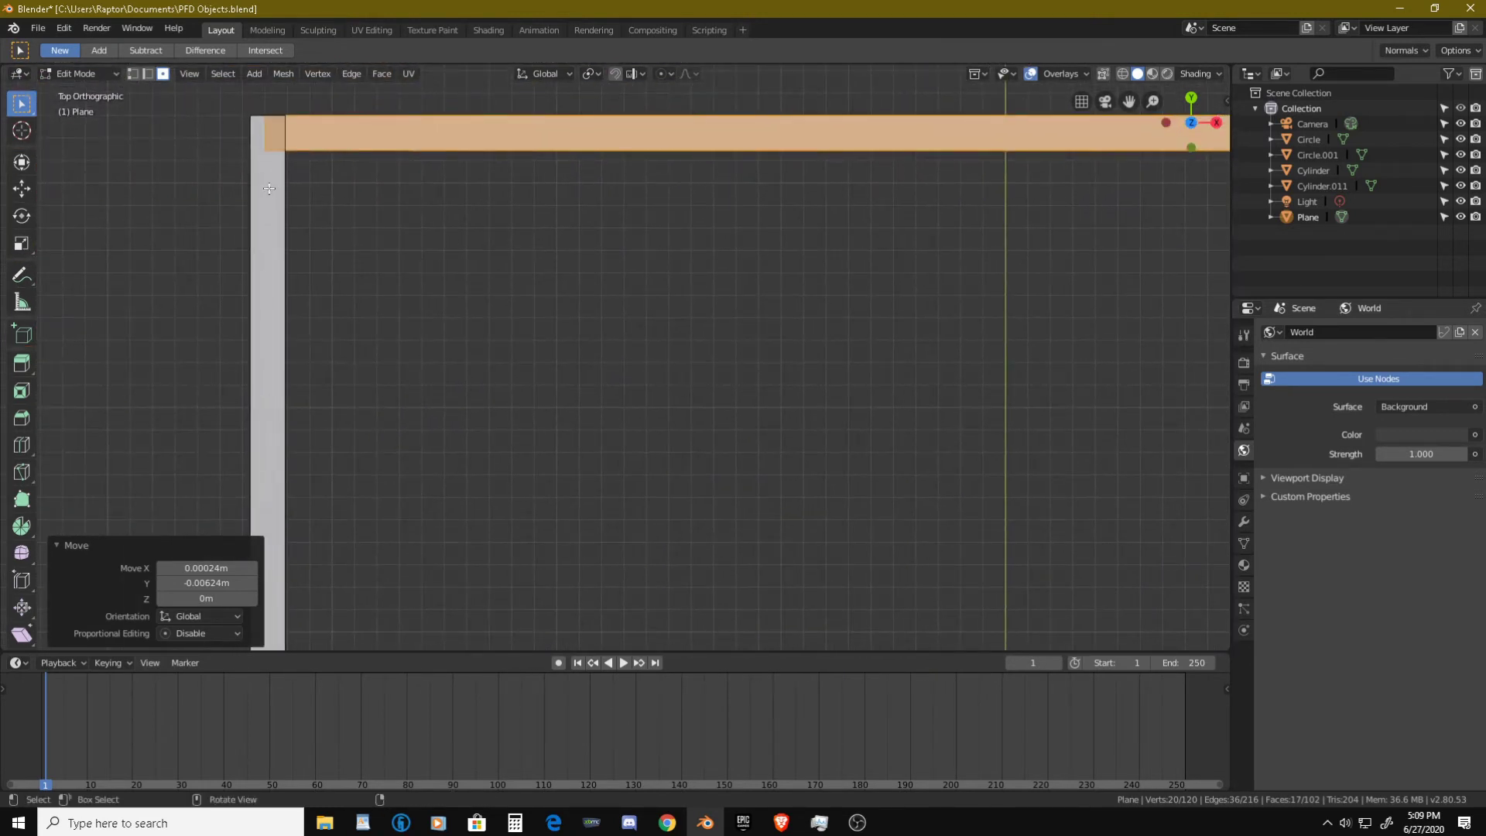
{"action": "scroll", "coordinate": [268, 188], "scroll_direction": "up", "scroll_amount": 1}
{"action": "left_click", "coordinate": [341, 251]}
{"action": "scroll", "coordinate": [437, 298], "scroll_direction": "down", "scroll_amount": 2}
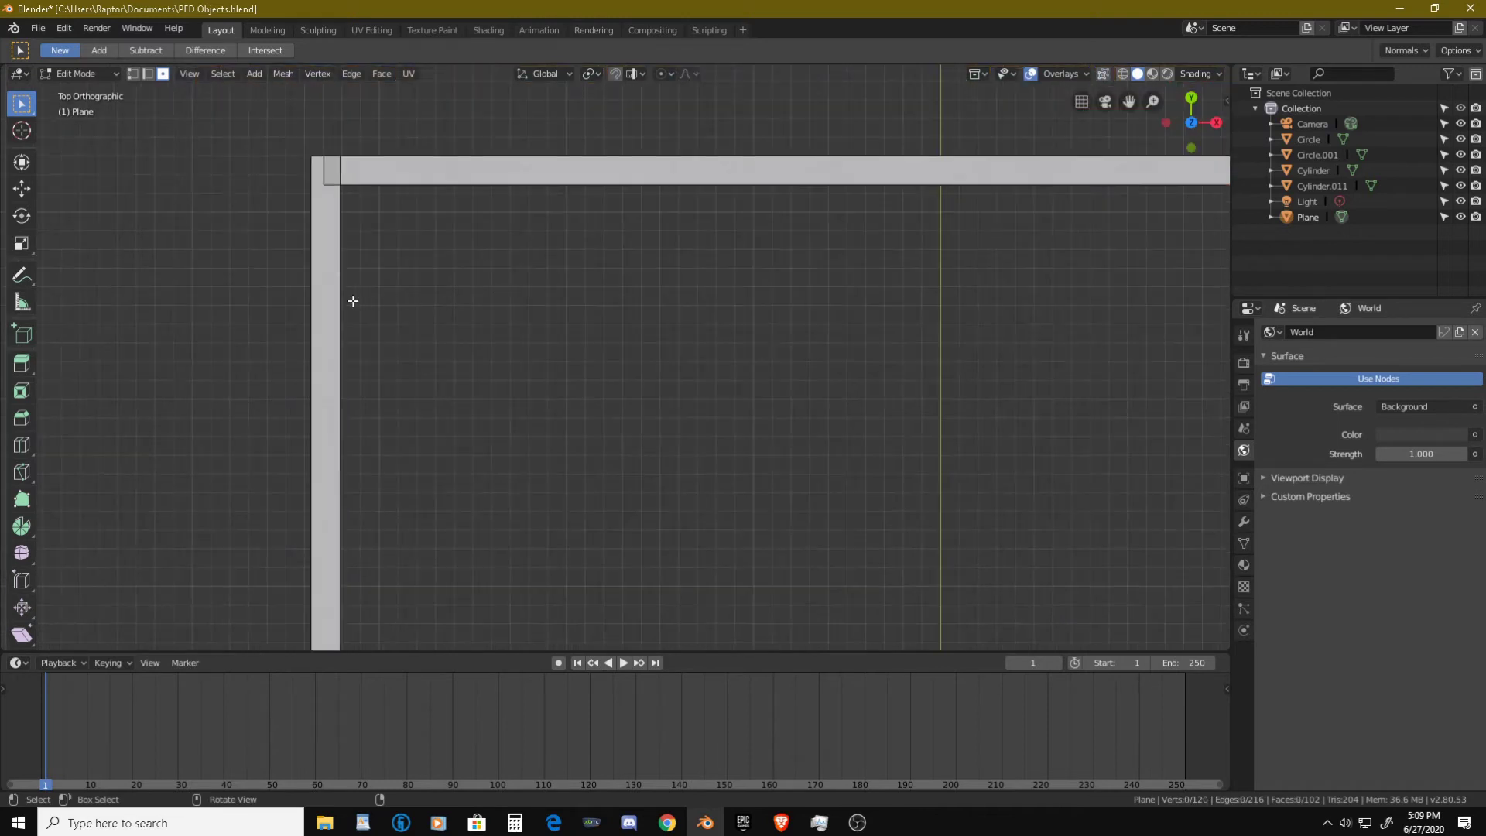
{"action": "key", "text": "l"}
{"action": "scroll", "coordinate": [344, 249], "scroll_direction": "up", "scroll_amount": 2}
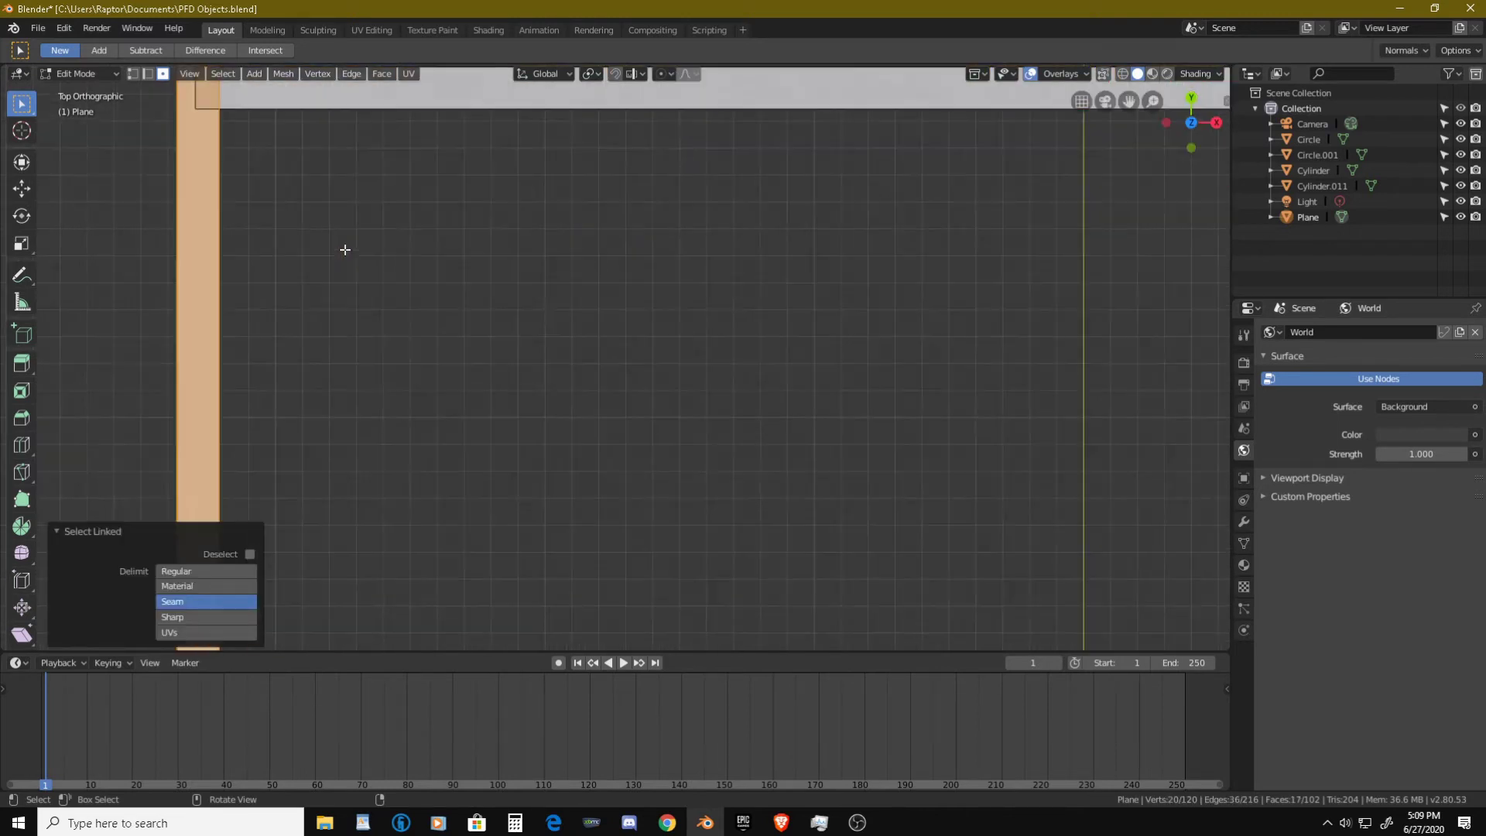
{"action": "middle_click_drag", "start_coordinate": [344, 248], "coordinate": [559, 403], "text": "shift"}
{"action": "scroll", "coordinate": [481, 292], "scroll_direction": "up", "scroll_amount": 2}
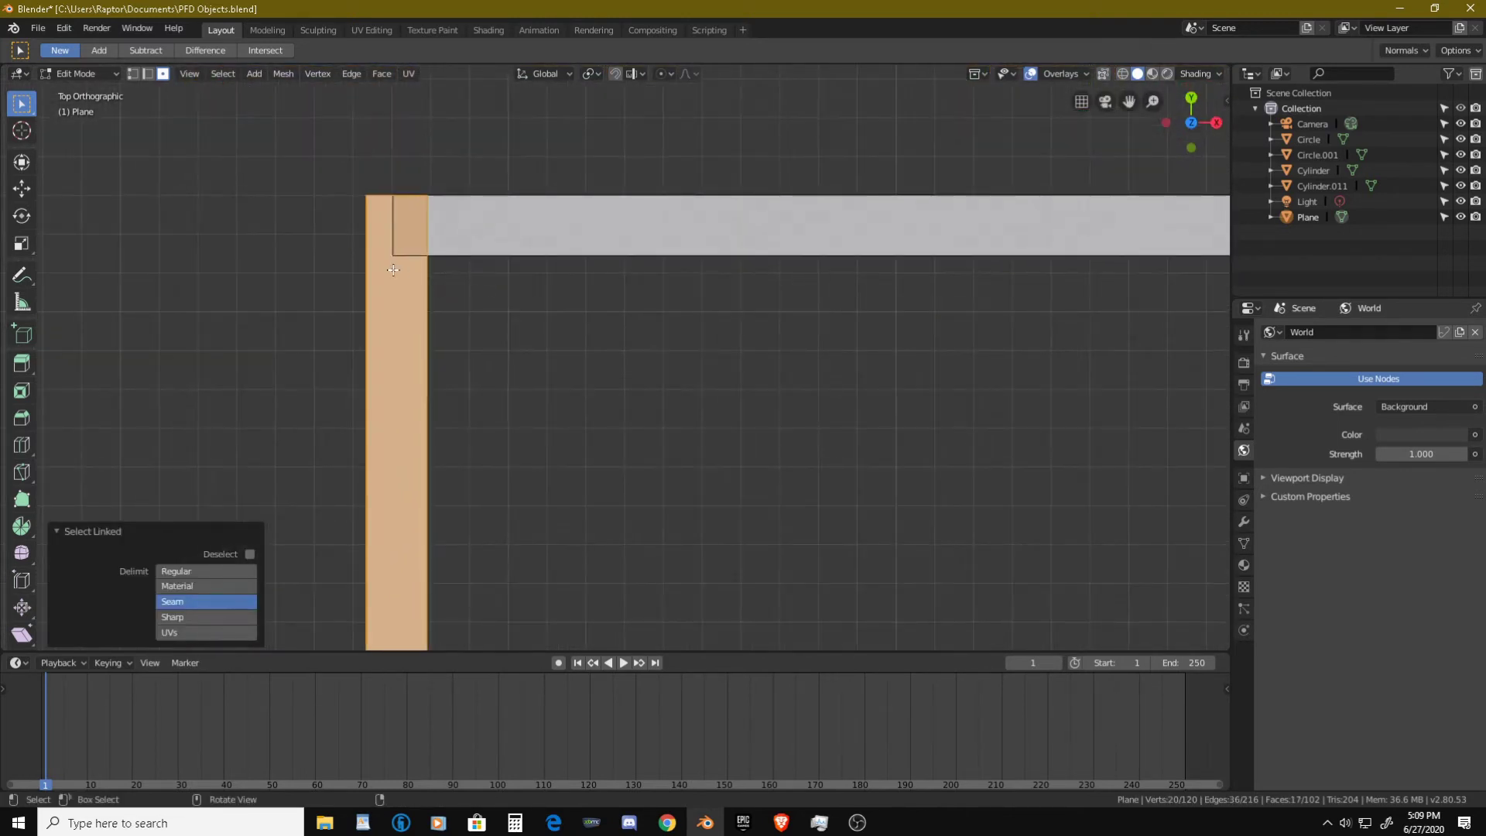
{"action": "key", "text": "g"}
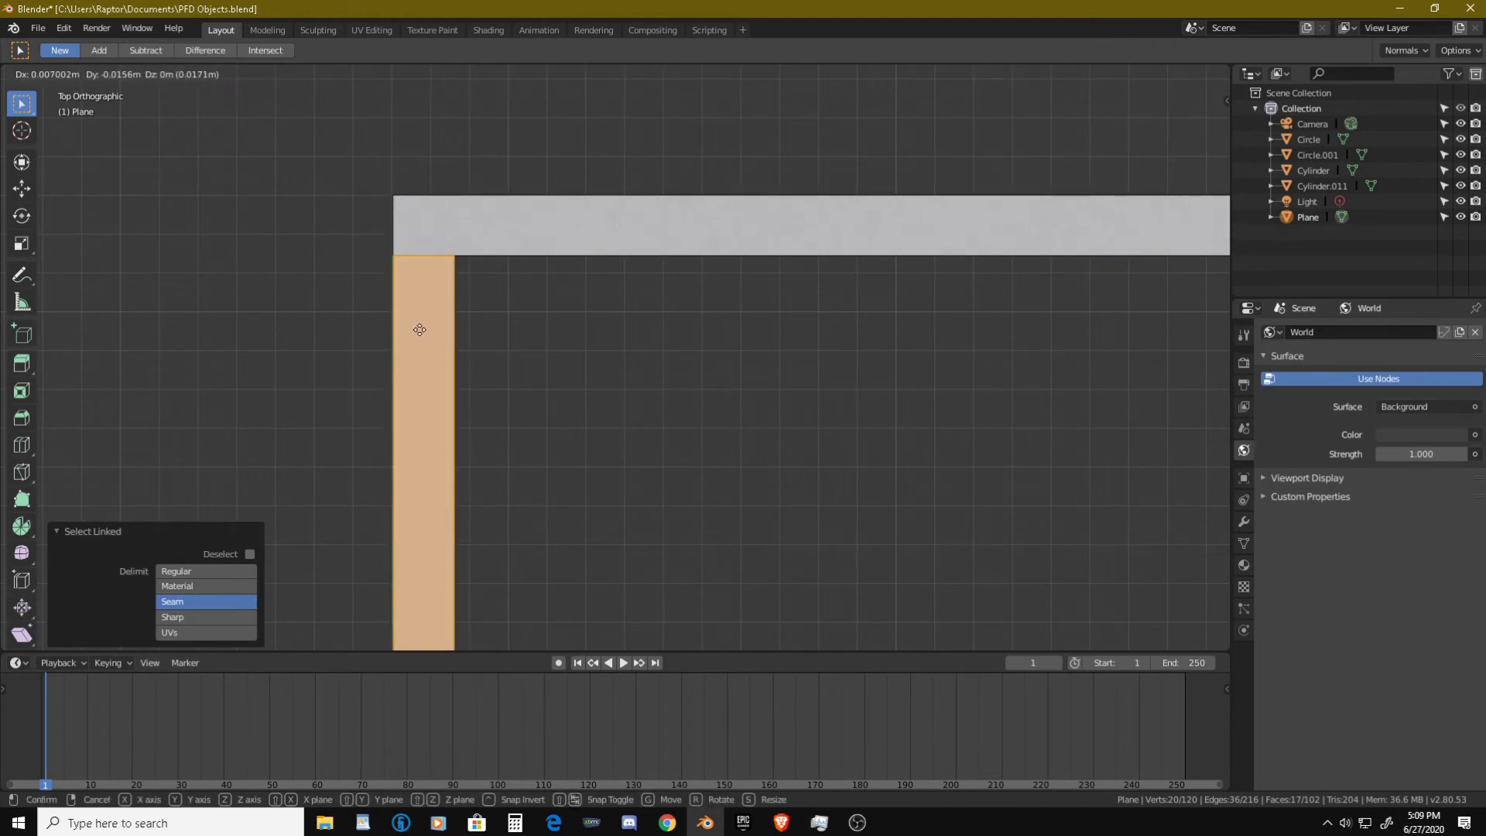
{"action": "left_click", "coordinate": [418, 330]}
- Nudge the left side panel about -0.0001 m in X to make it flush with the upper panel's outer corner
{"action": "scroll", "coordinate": [308, 209], "scroll_direction": "up", "scroll_amount": 4}
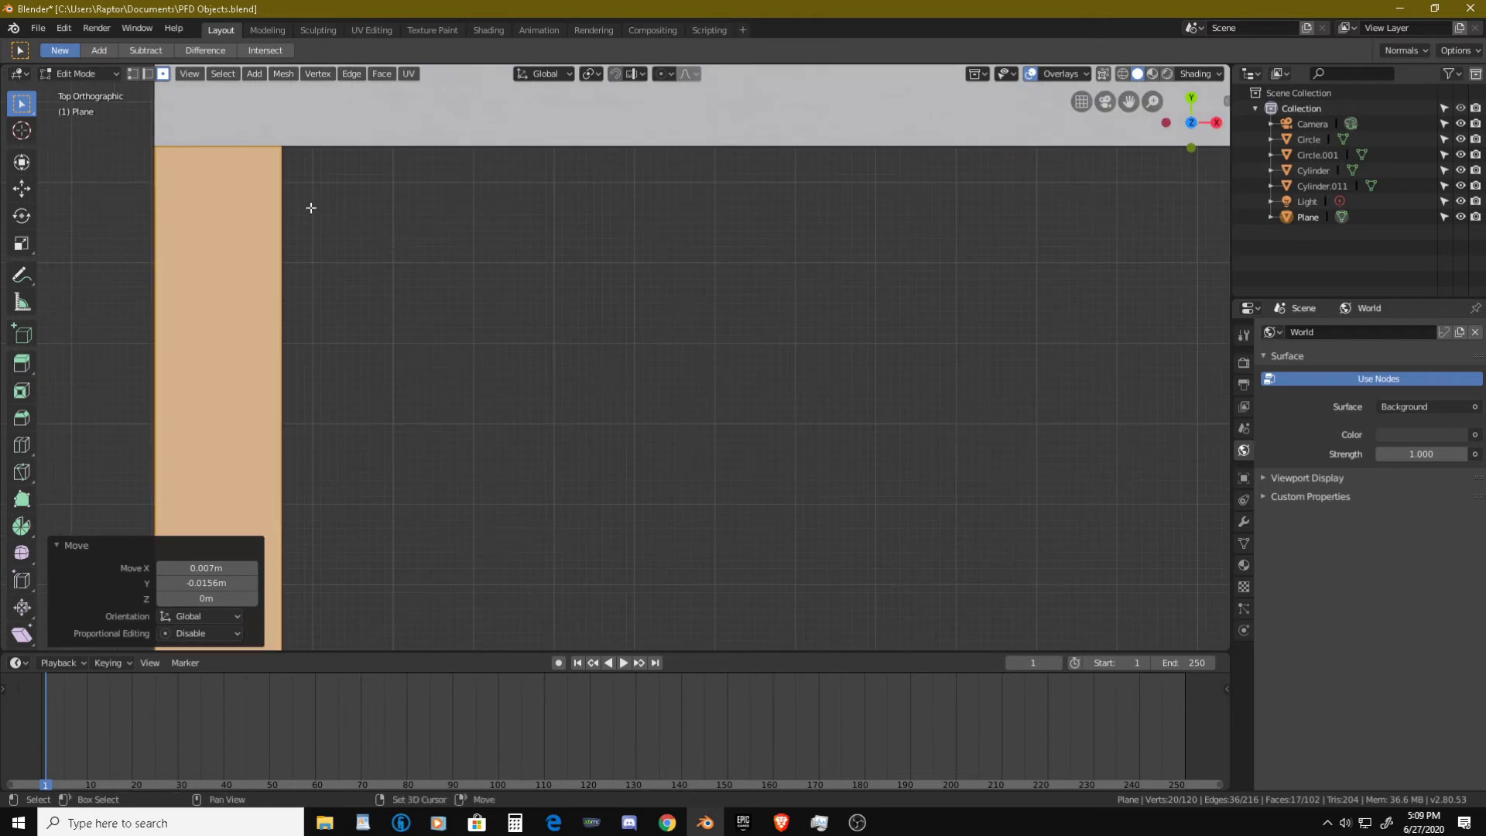
{"action": "middle_click_drag", "start_coordinate": [308, 209], "coordinate": [511, 312], "text": "shift"}
{"action": "scroll", "coordinate": [512, 311], "scroll_direction": "up", "scroll_amount": 5}
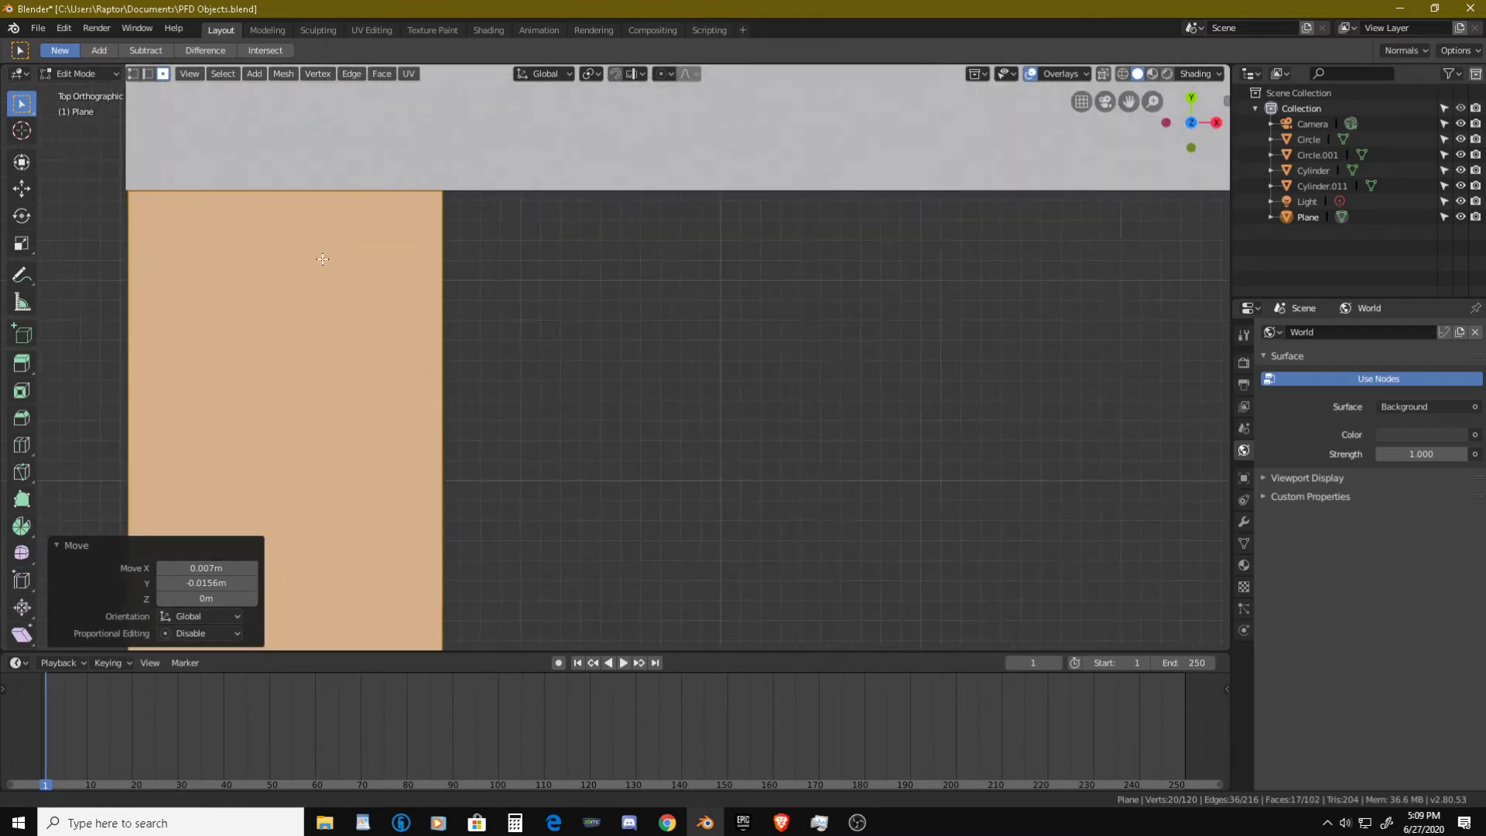
{"action": "middle_click_drag", "start_coordinate": [304, 250], "coordinate": [578, 306], "text": "shift"}
{"action": "scroll", "coordinate": [578, 306], "scroll_direction": "up", "scroll_amount": 2}
{"action": "middle_click_drag", "start_coordinate": [482, 266], "coordinate": [549, 356], "text": "shift"}
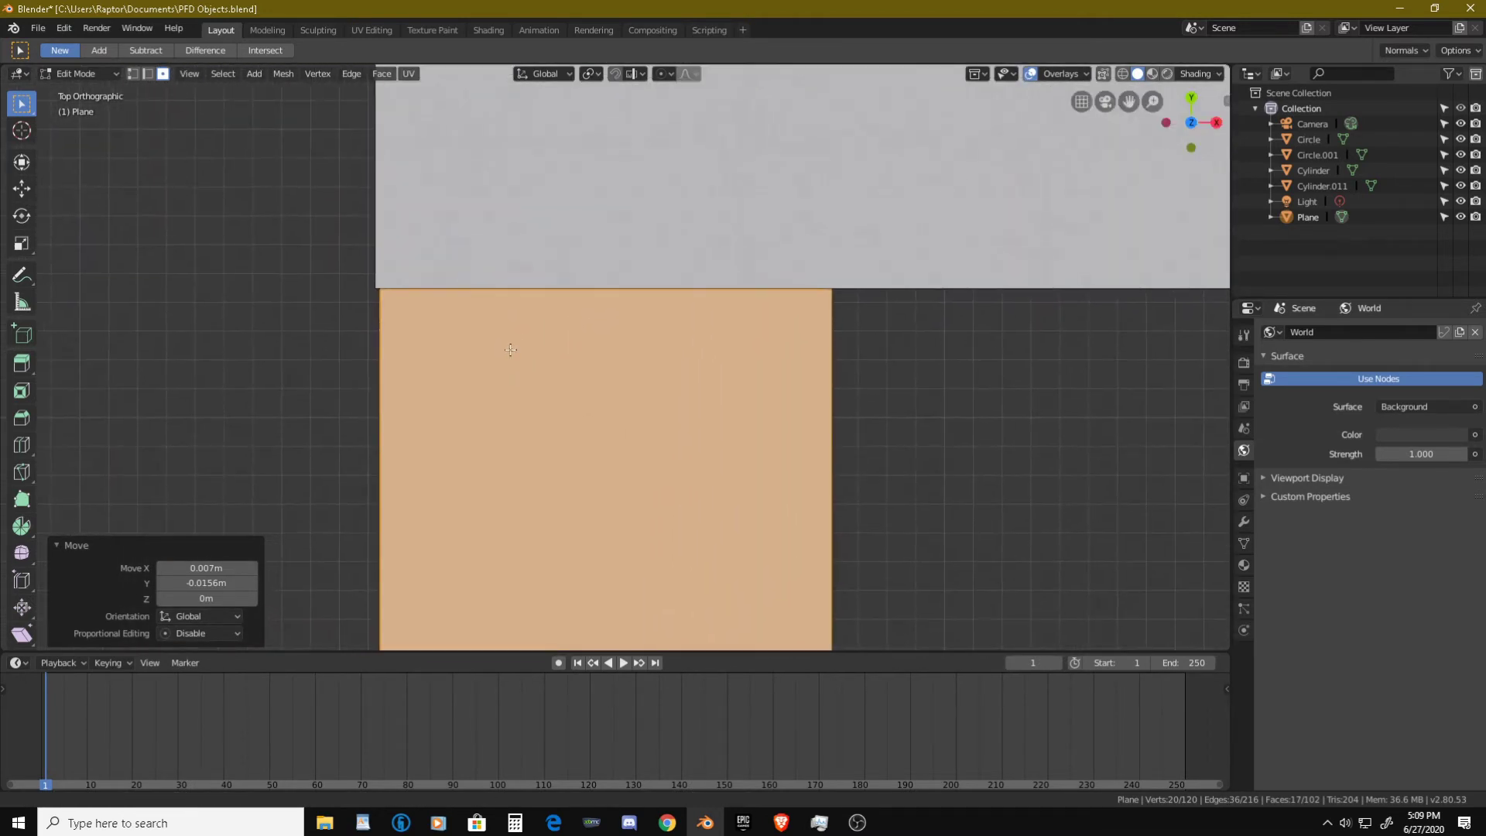
{"action": "key", "text": "g"}
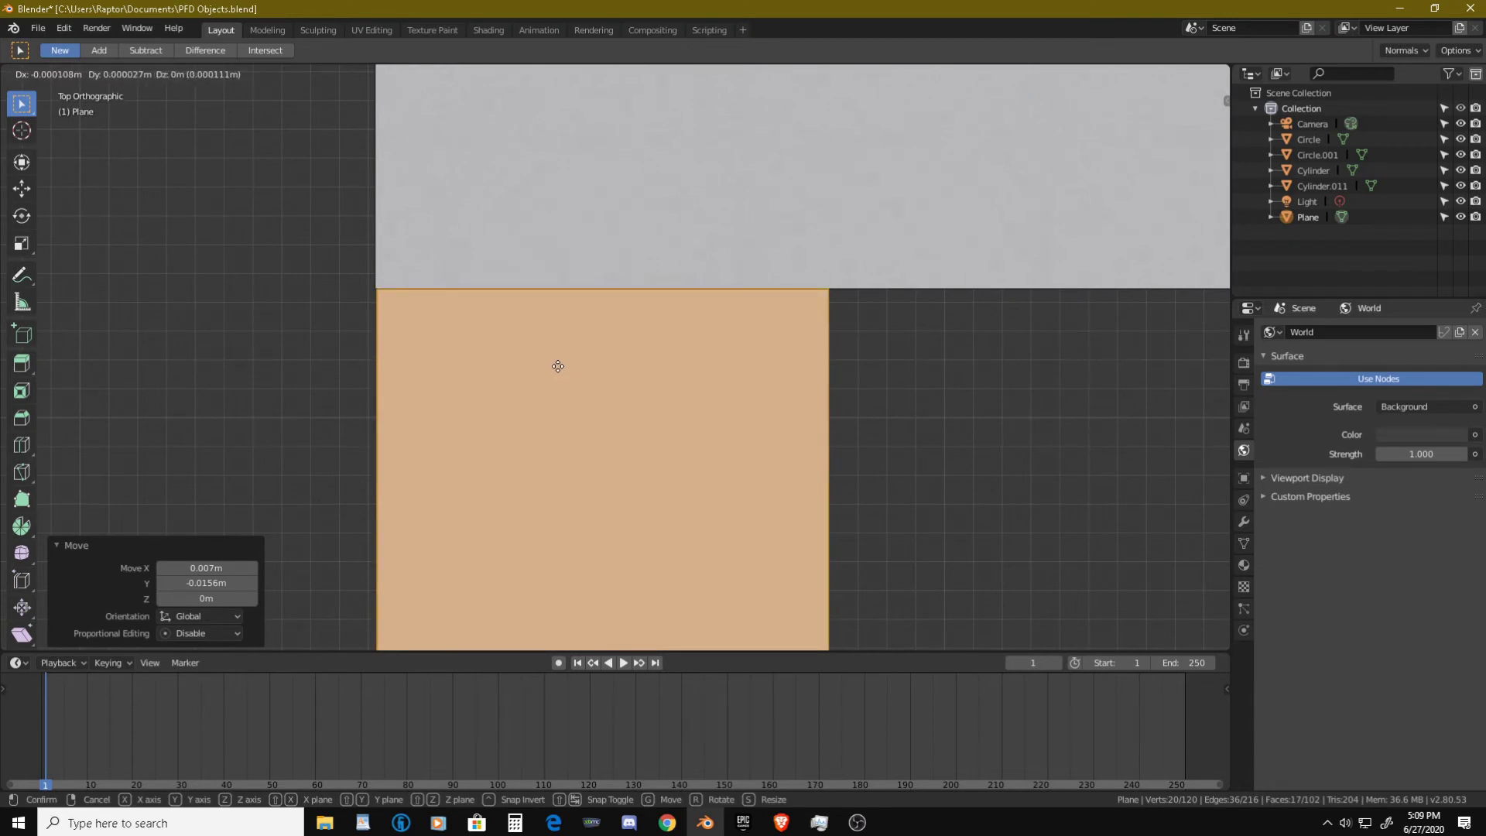
{"action": "left_click", "coordinate": [558, 366]}
- Select the whole face panel beside the frame and move it about -0.89 m in X and -0.0107 m in Y over the four side panels
{"action": "scroll", "coordinate": [553, 358], "scroll_direction": "down", "scroll_amount": 10}
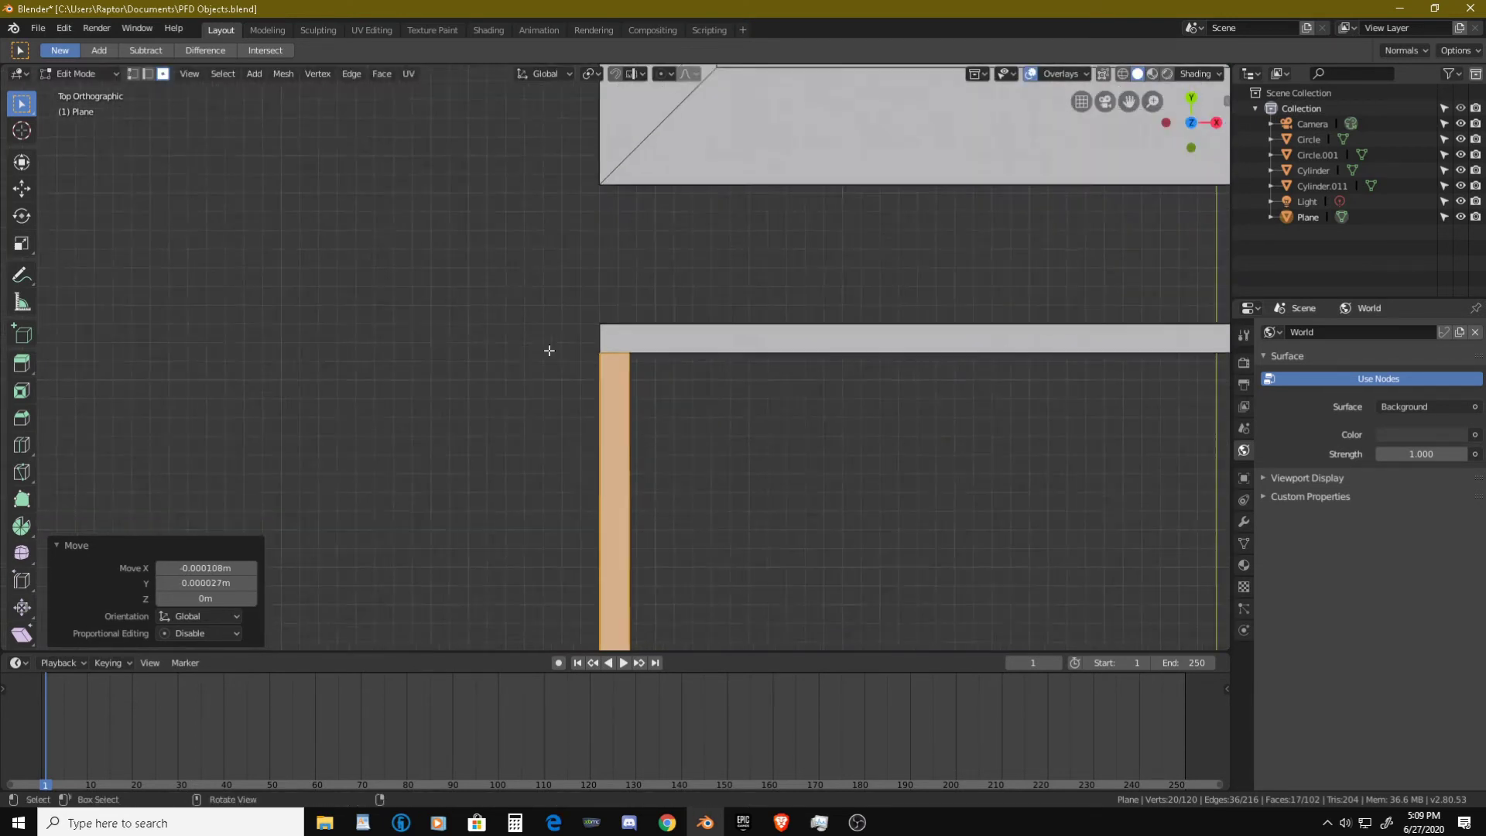
{"action": "scroll", "coordinate": [549, 350], "scroll_direction": "down", "scroll_amount": 3}
{"action": "middle_click_drag", "start_coordinate": [776, 524], "coordinate": [654, 223], "text": "shift"}
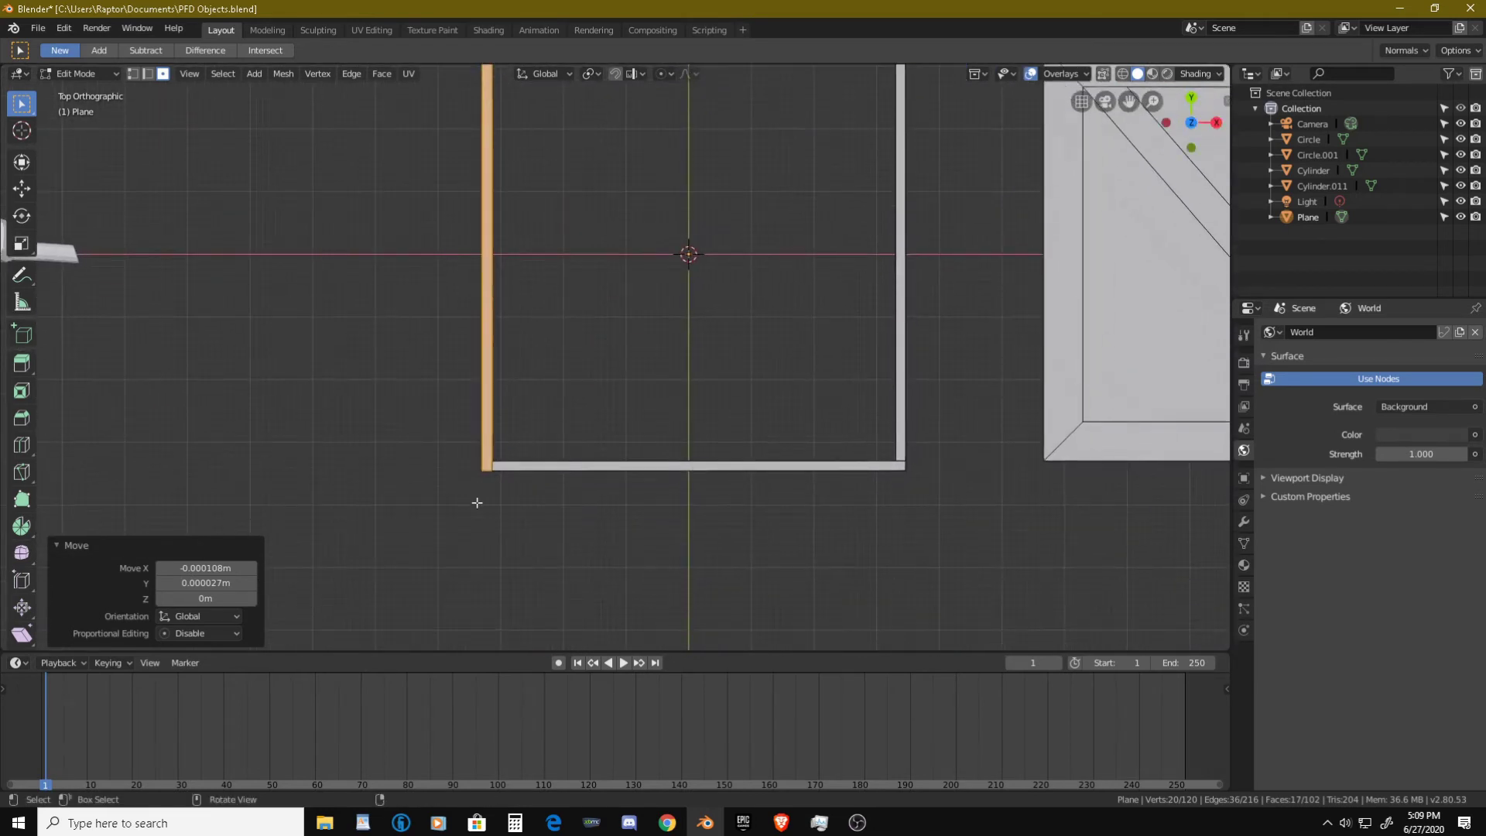
{"action": "scroll", "coordinate": [476, 502], "scroll_direction": "up", "scroll_amount": 4}
{"action": "scroll", "coordinate": [480, 485], "scroll_direction": "down", "scroll_amount": 7}
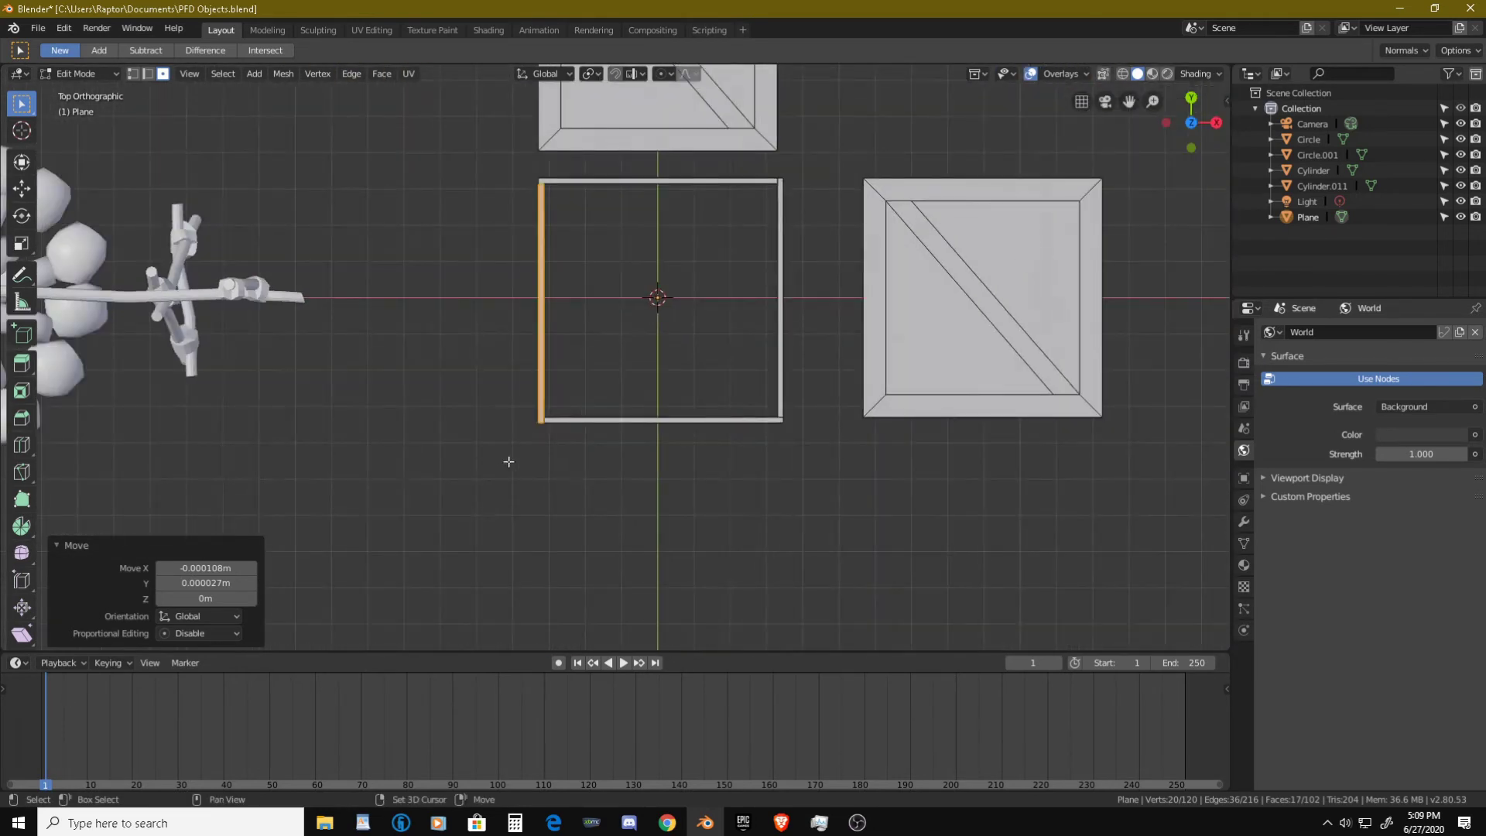
{"action": "middle_click_drag", "start_coordinate": [561, 451], "coordinate": [495, 460], "text": "shift"}
{"action": "key", "text": "alt+a"}
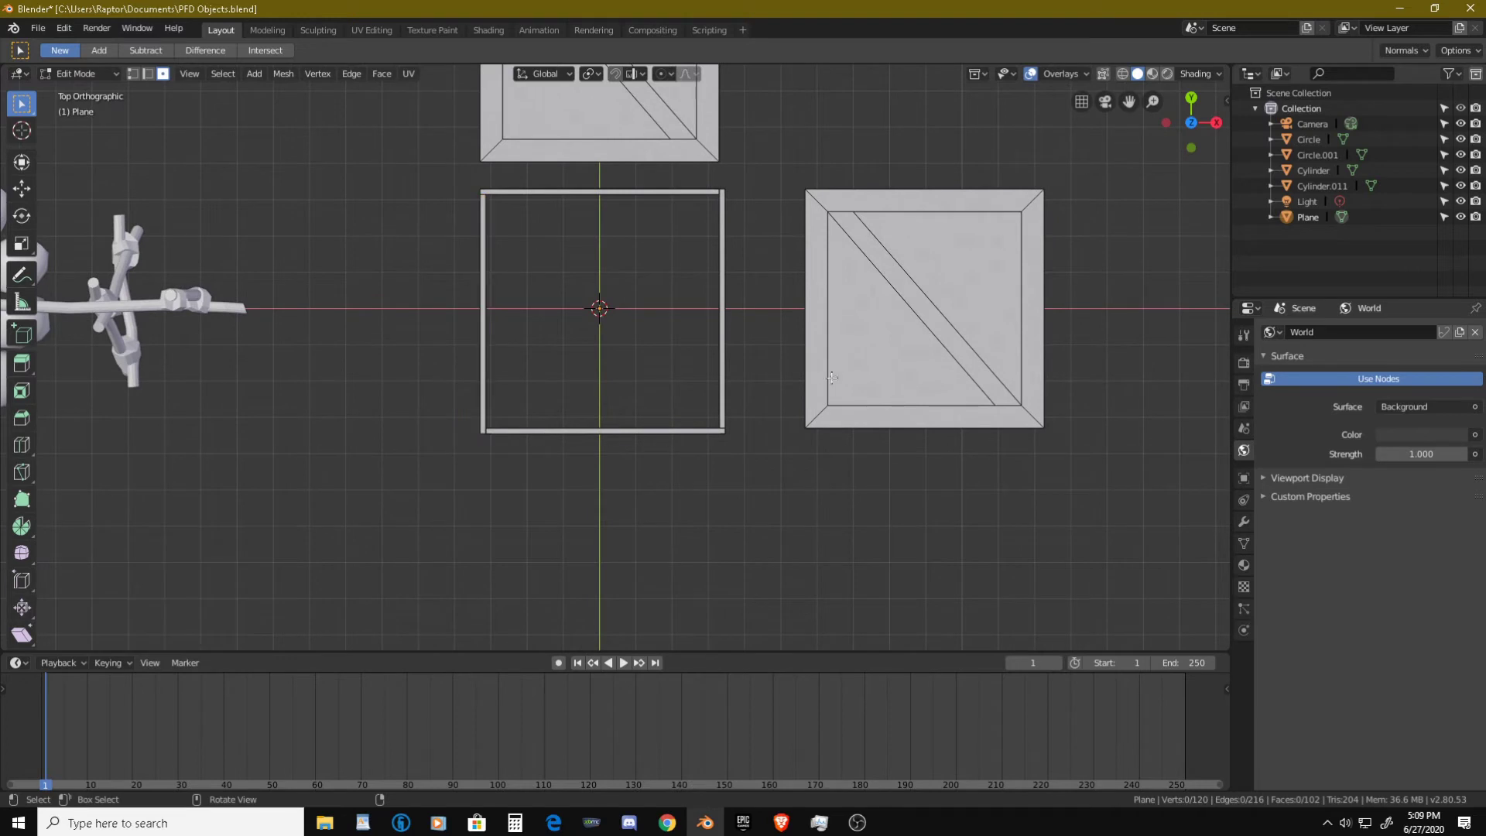
{"action": "key", "text": "l"}
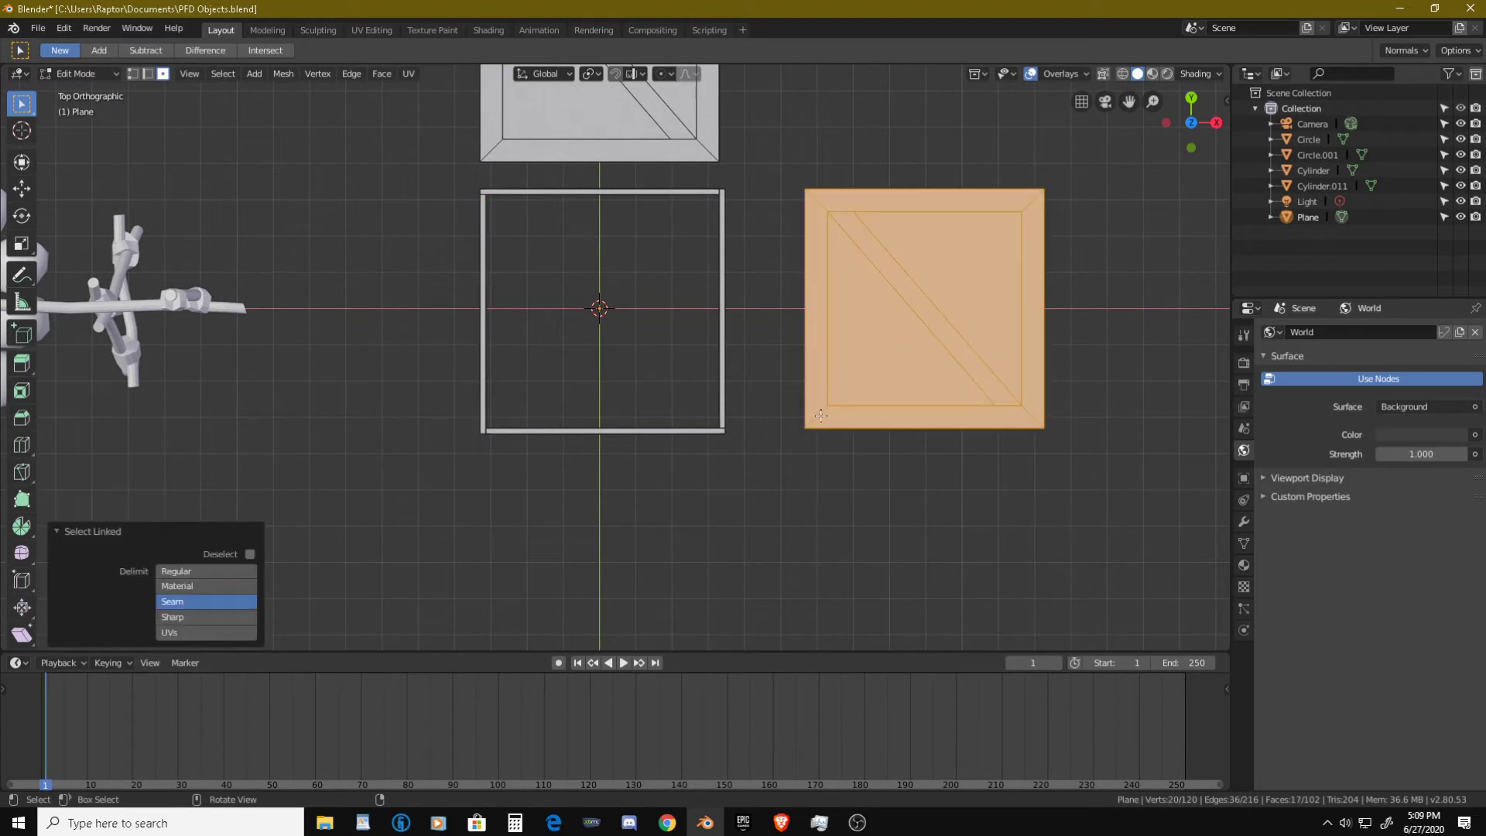
{"action": "key", "text": "g"}
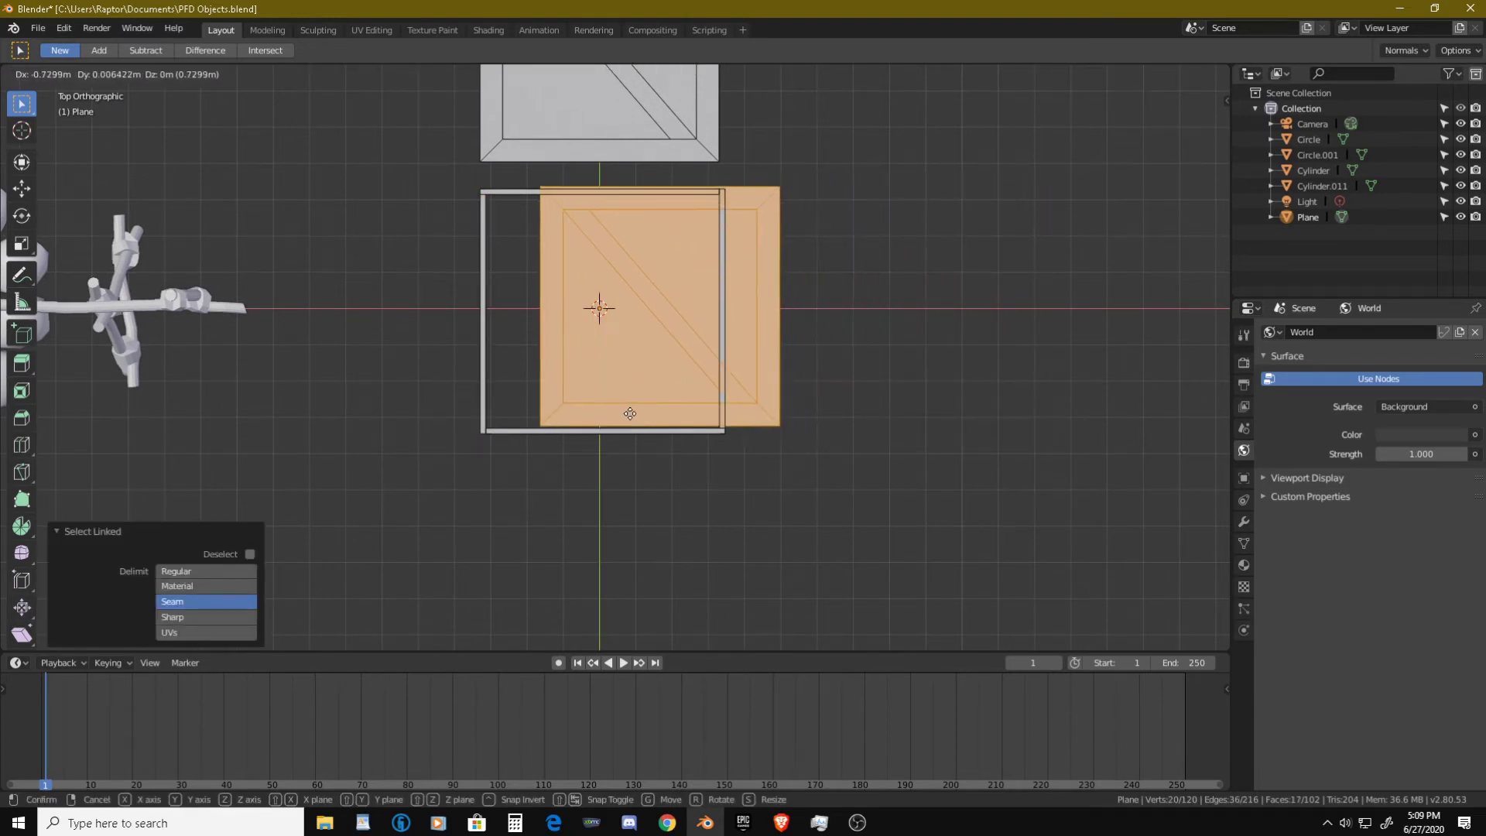
{"action": "left_click", "coordinate": [572, 418]}
- Nudge the face panel about -0.00567 m in X and -0.00463 m in Y so its lower-left corner meets the frame's outer corner
{"action": "scroll", "coordinate": [524, 437], "scroll_direction": "up", "scroll_amount": 4}
{"action": "middle_click_drag", "start_coordinate": [525, 437], "coordinate": [888, 285], "text": "shift"}
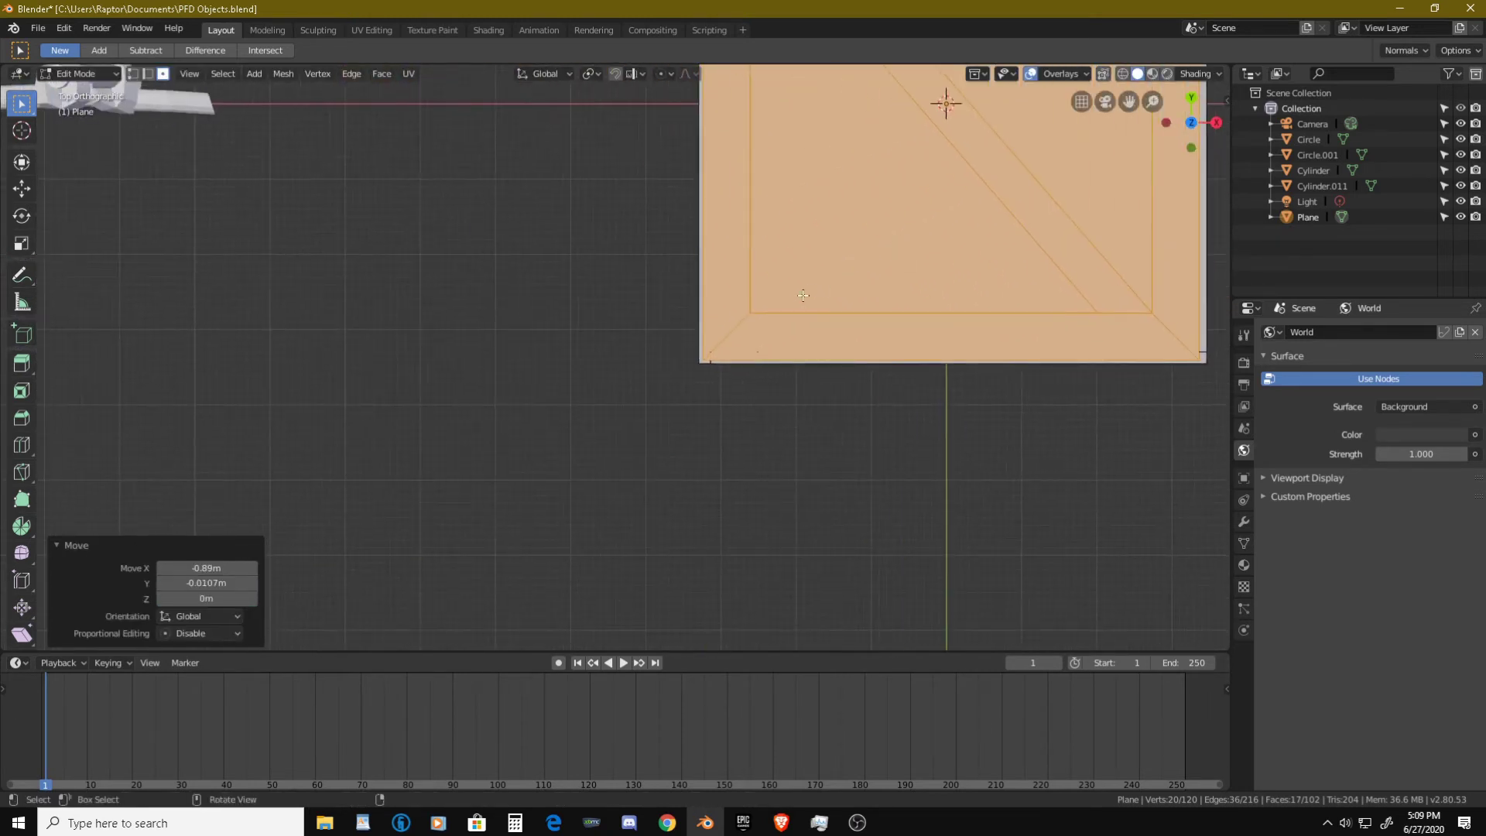
{"action": "scroll", "coordinate": [782, 318], "scroll_direction": "up", "scroll_amount": 4}
{"action": "middle_click_drag", "start_coordinate": [797, 322], "coordinate": [637, 354], "text": "shift"}
{"action": "scroll", "coordinate": [636, 354], "scroll_direction": "up", "scroll_amount": 3}
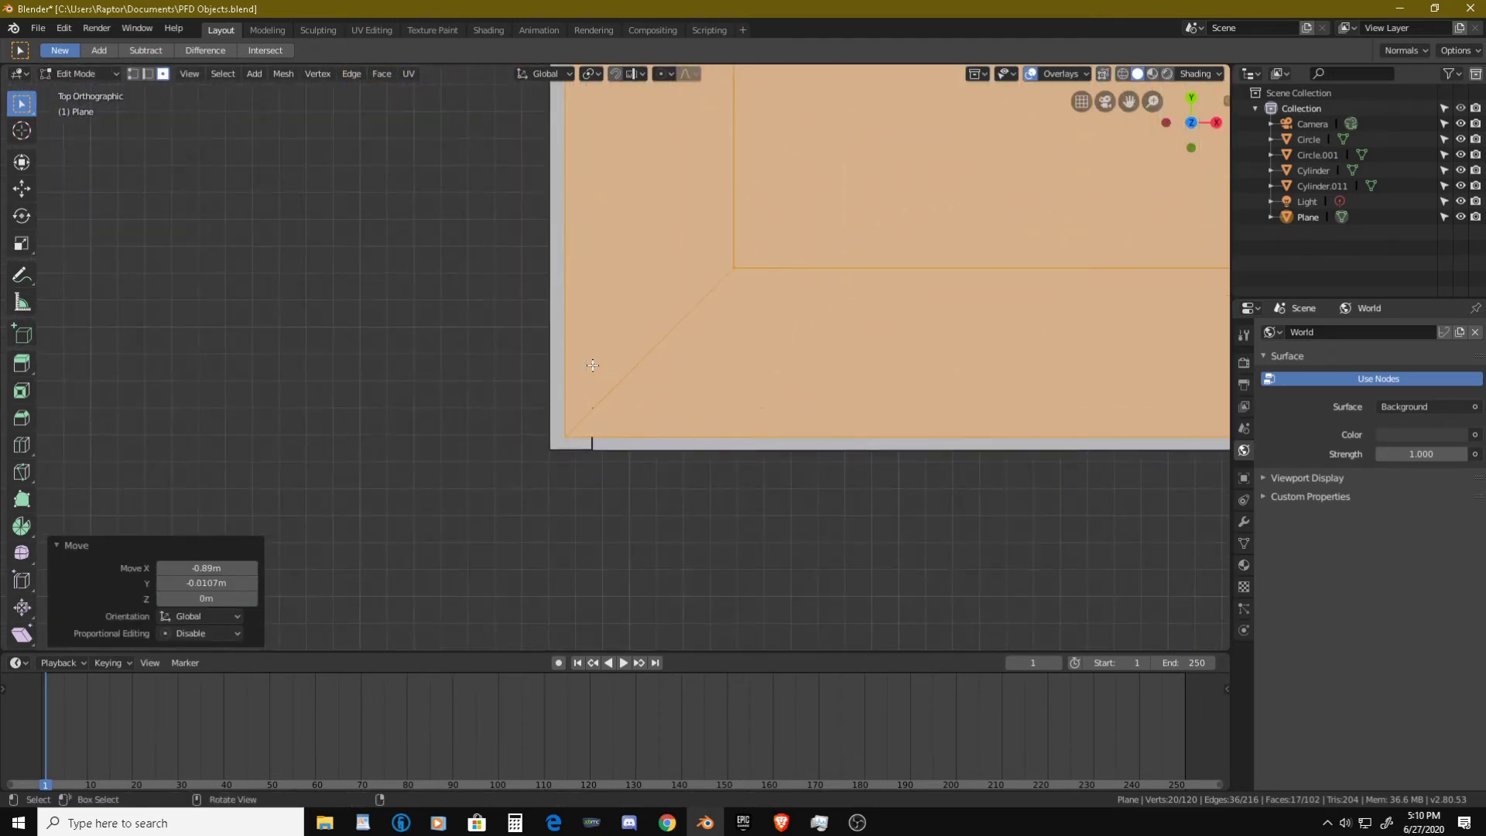
{"action": "scroll", "coordinate": [600, 392], "scroll_direction": "up", "scroll_amount": 5}
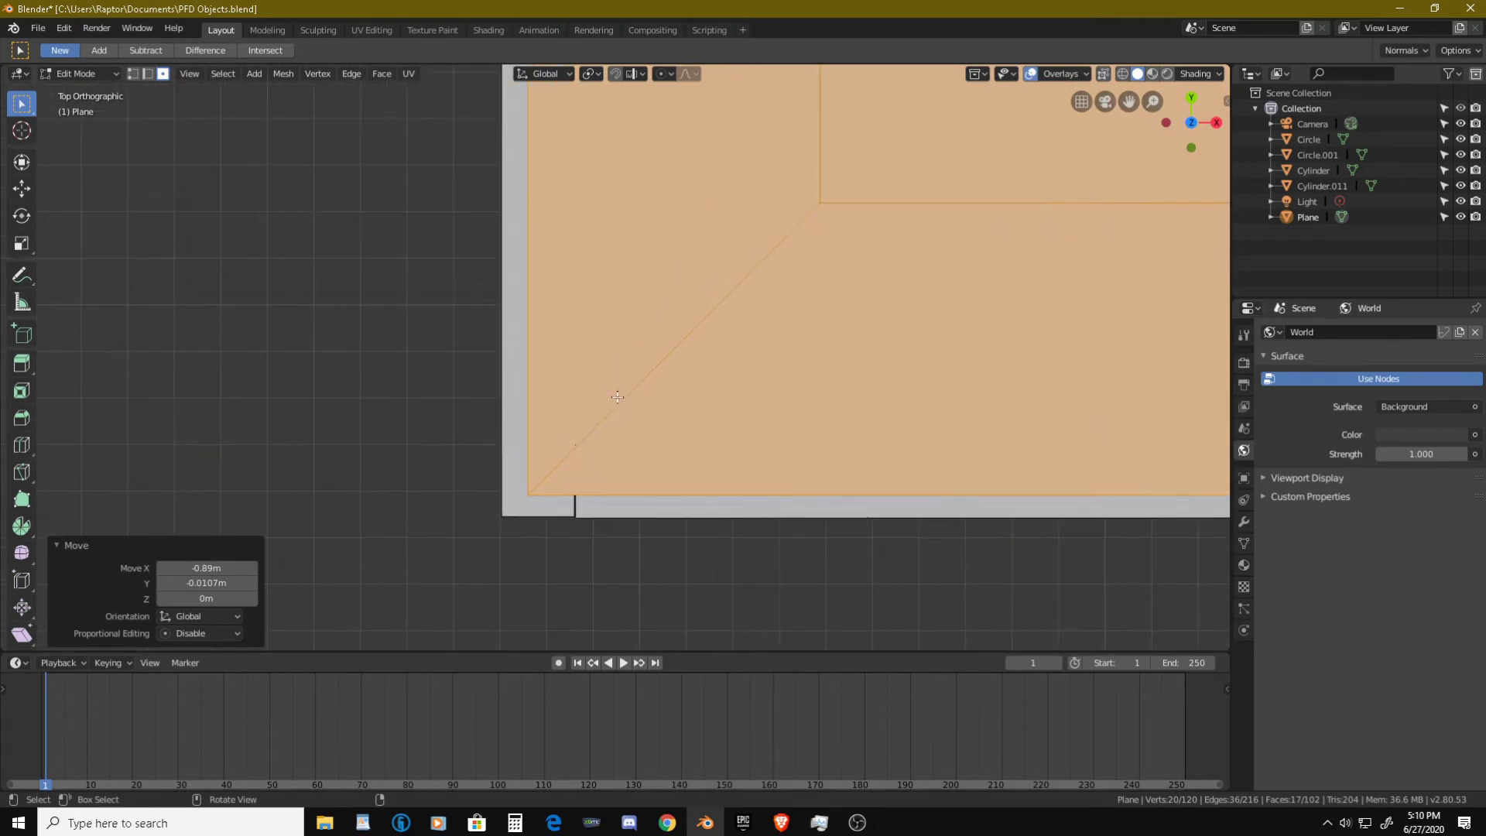
{"action": "middle_click_drag", "start_coordinate": [611, 313], "coordinate": [756, 277], "text": "shift"}
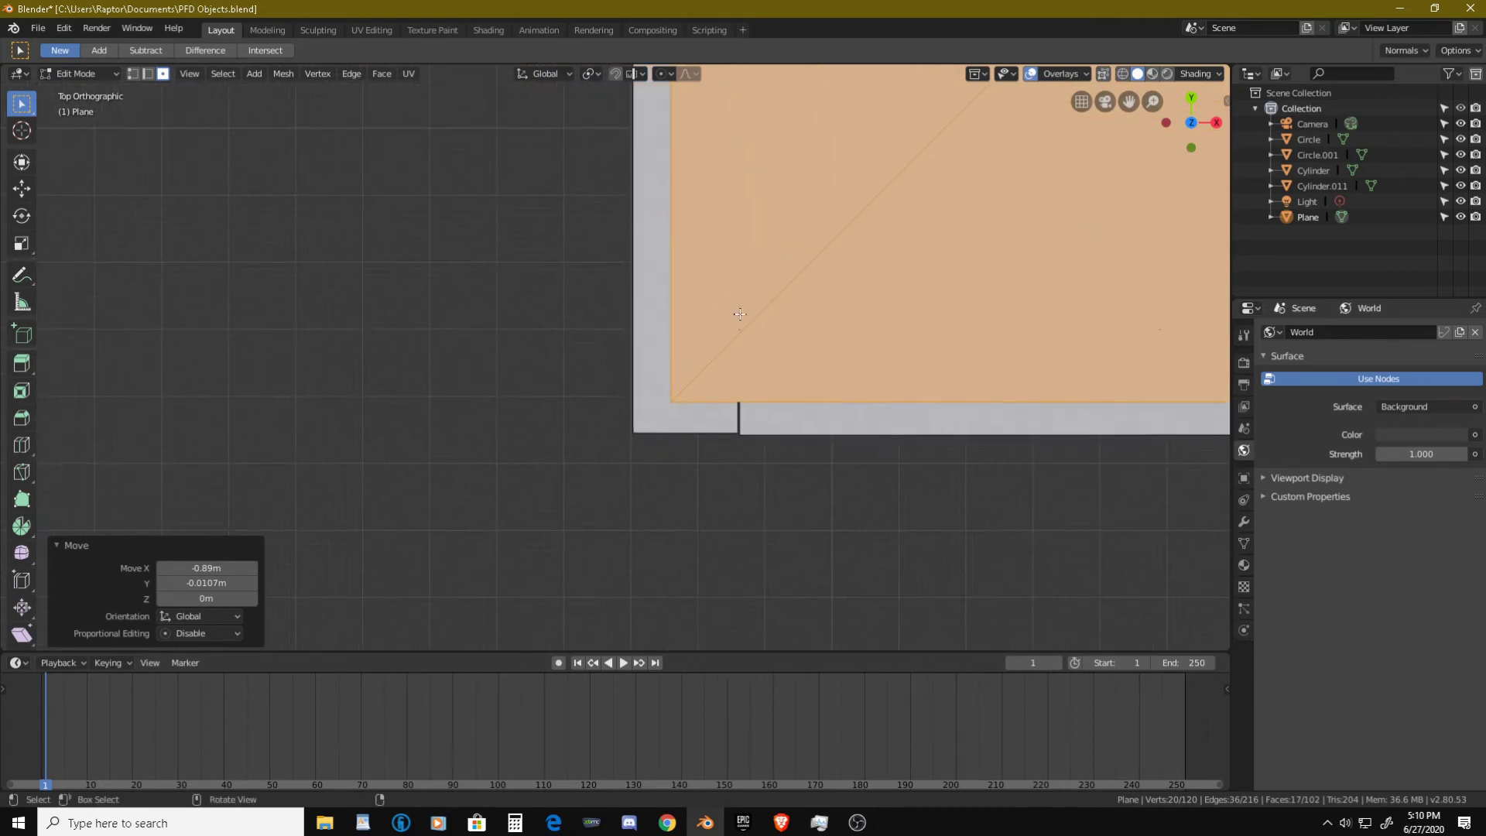
{"action": "key", "text": "g"}
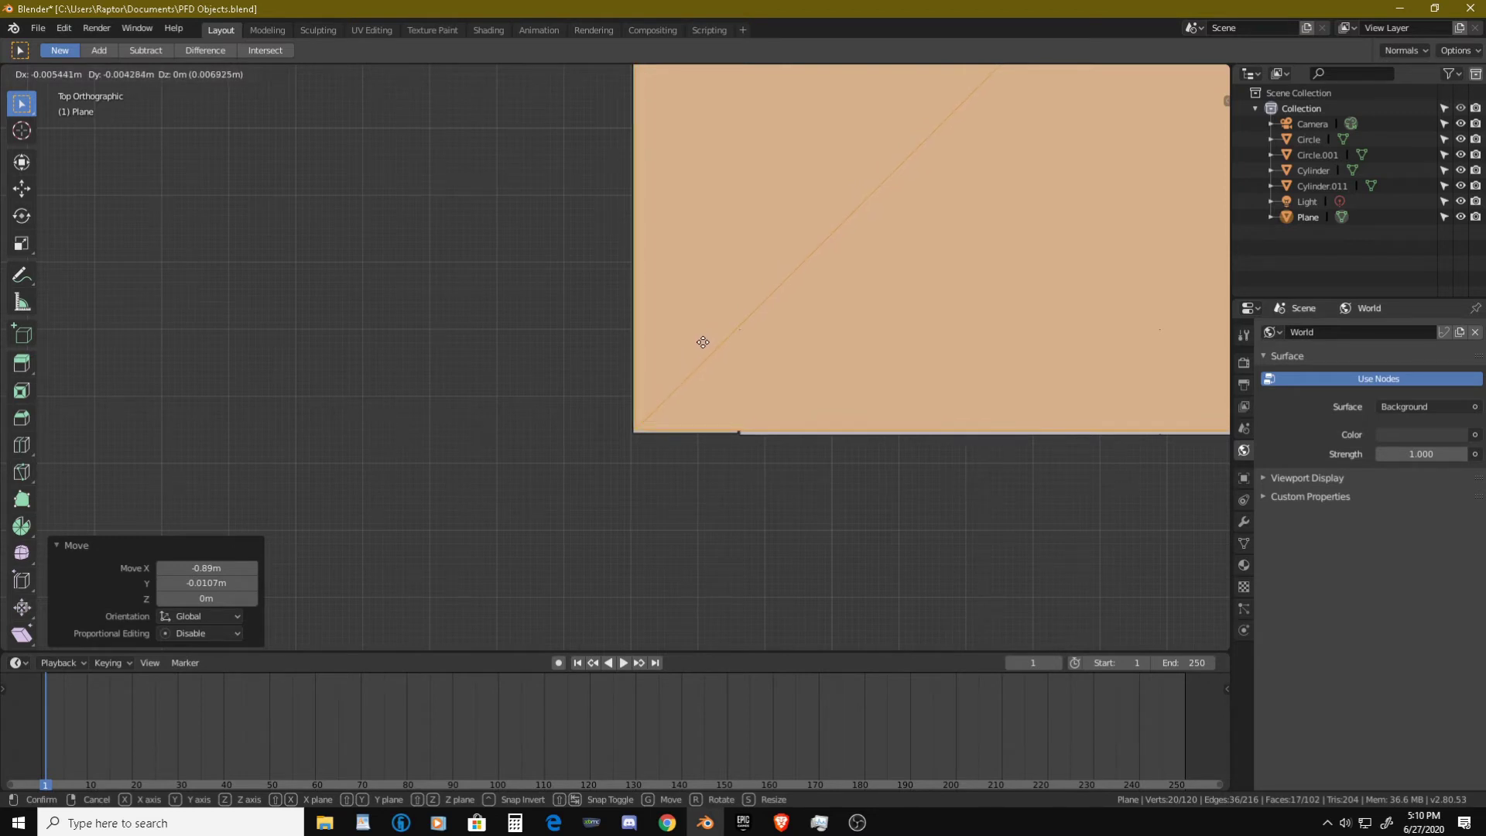
{"action": "left_click", "coordinate": [694, 357]}
- Scale the face panel by about 1.025 in X and Y only, keeping its Z thickness locked
{"action": "scroll", "coordinate": [695, 356], "scroll_direction": "down", "scroll_amount": 11}
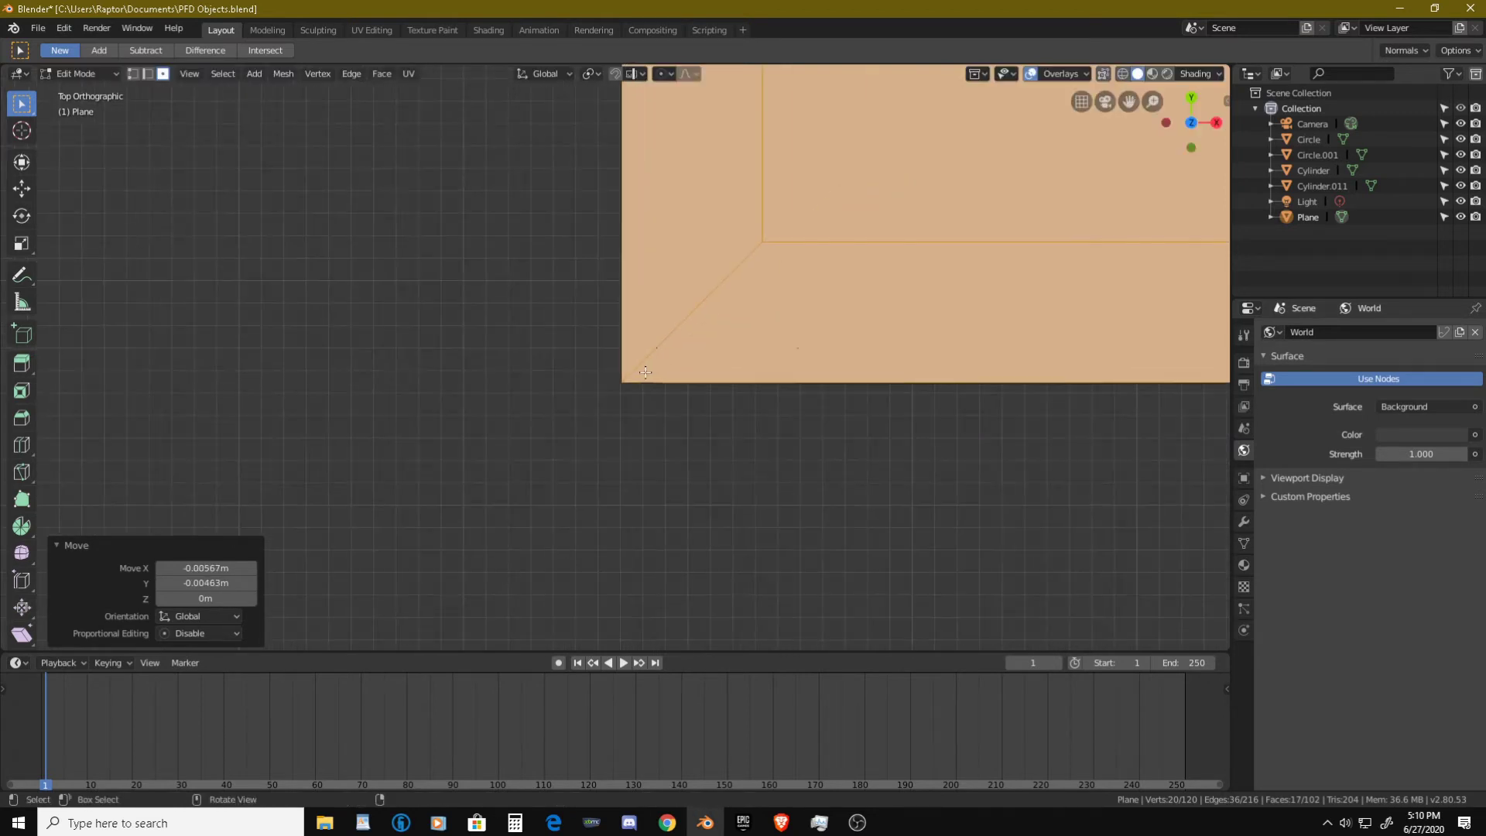
{"action": "middle_click_drag", "start_coordinate": [915, 285], "coordinate": [485, 534], "text": "shift"}
{"action": "scroll", "coordinate": [668, 298], "scroll_direction": "up", "scroll_amount": 4}
{"action": "scroll", "coordinate": [668, 298], "scroll_direction": "up", "scroll_amount": 1}
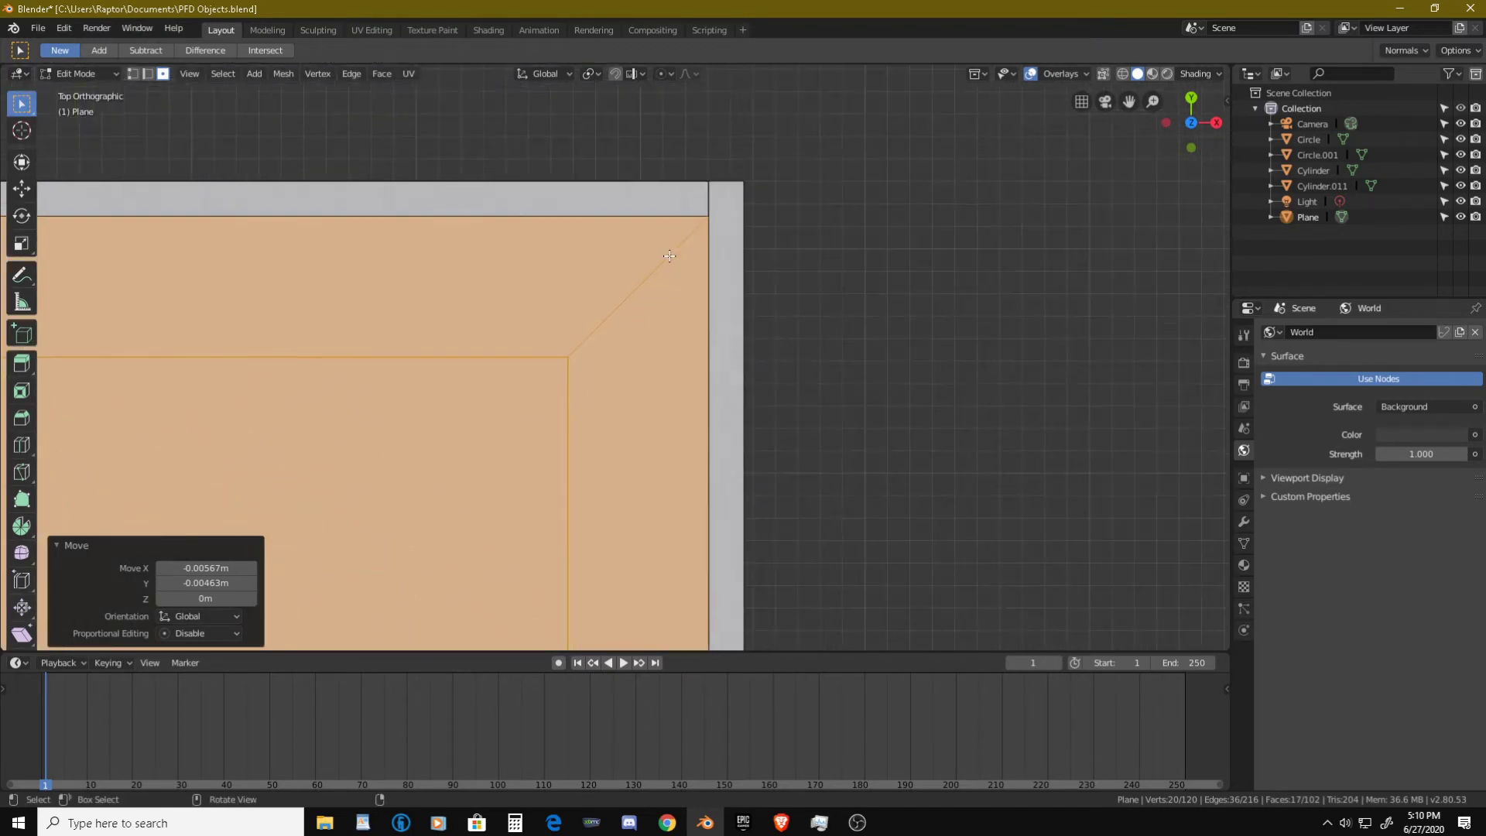
{"action": "middle_click_drag", "start_coordinate": [672, 251], "coordinate": [577, 318], "text": "shift"}
{"action": "key", "text": "s"}
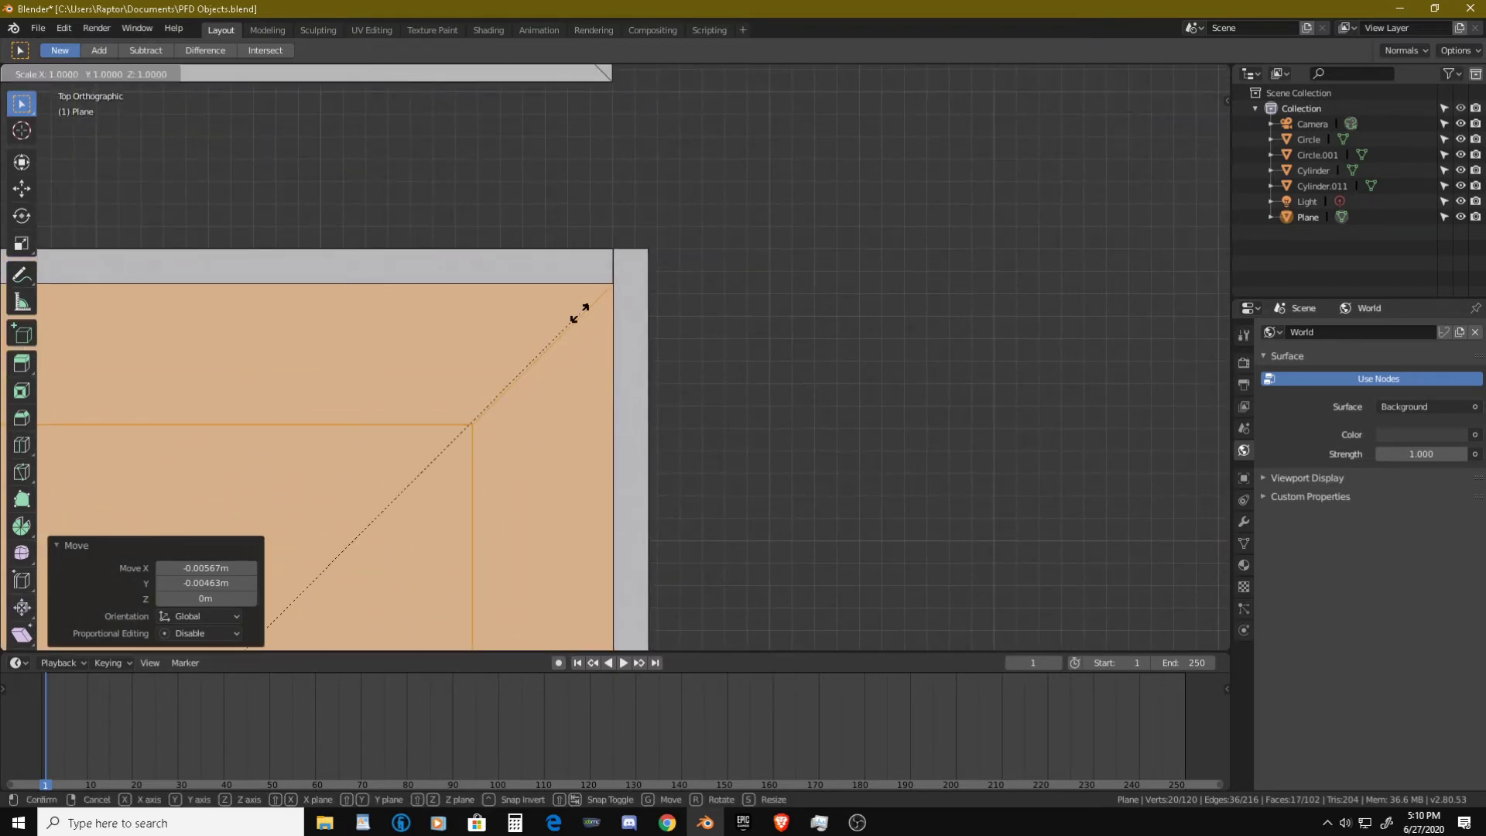
{"action": "key", "text": "shift+z"}
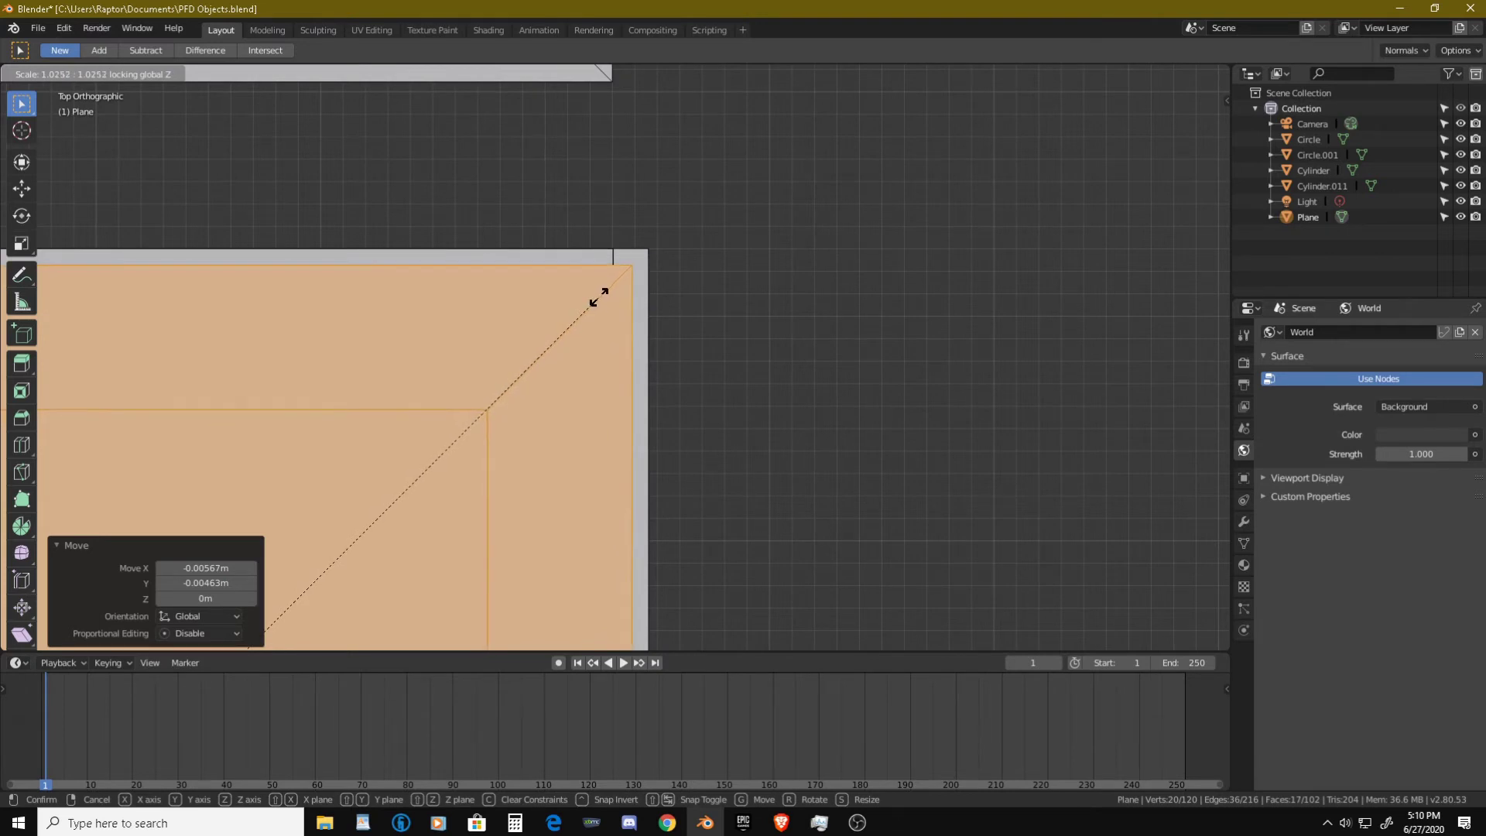
{"action": "left_click", "coordinate": [599, 296]}
- Move the enlarged face panel about 0.0074 m in X and 0.00724 m in Y to align it with the frame's upper-right outer corner
{"action": "scroll", "coordinate": [599, 296], "scroll_direction": "up", "scroll_amount": 2}
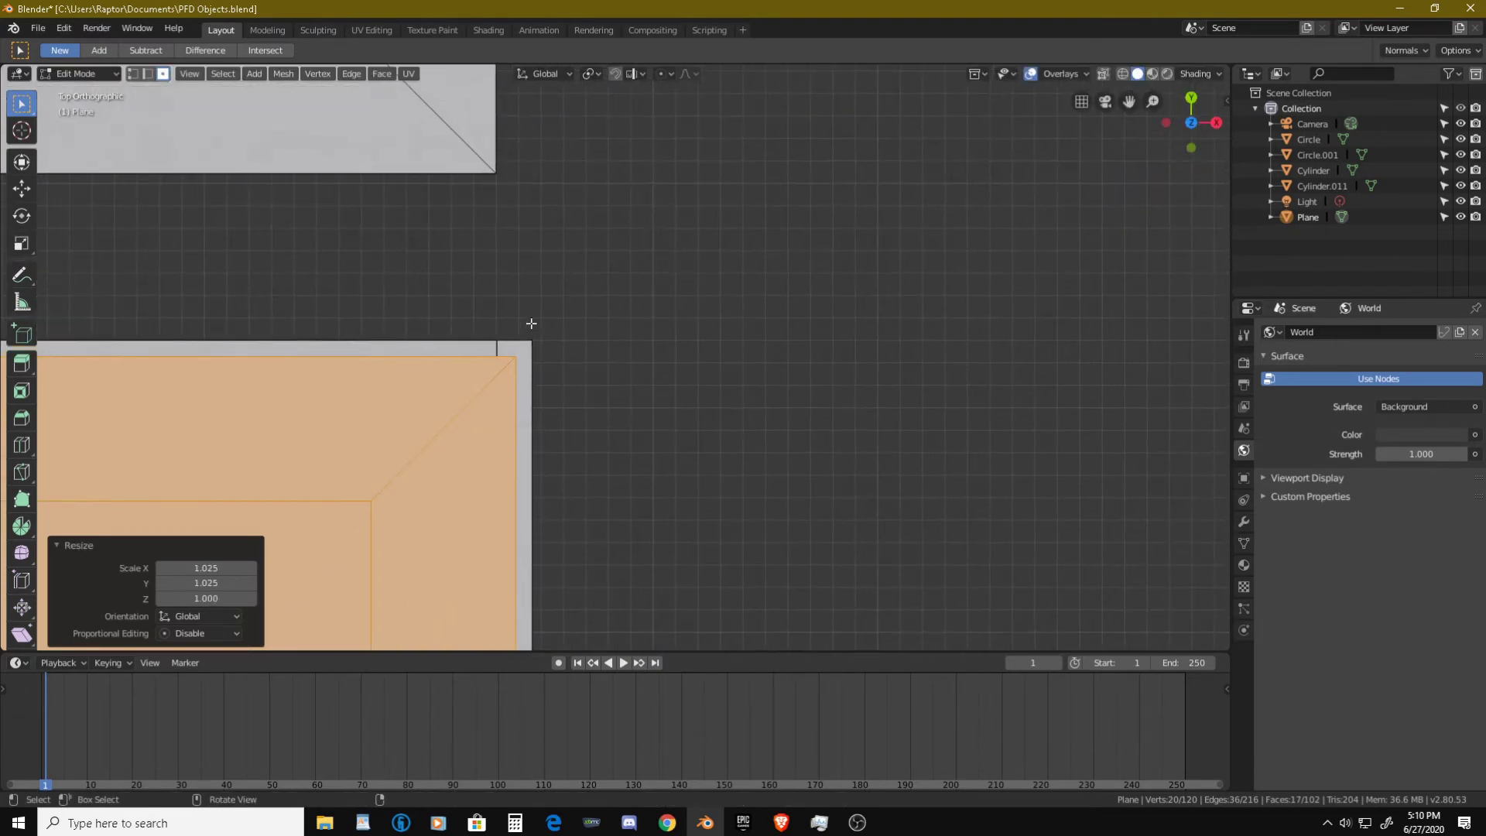
{"action": "scroll", "coordinate": [422, 346], "scroll_direction": "up", "scroll_amount": 2}
{"action": "middle_click_drag", "start_coordinate": [342, 362], "coordinate": [395, 399], "text": "shift"}
{"action": "key", "text": "g"}
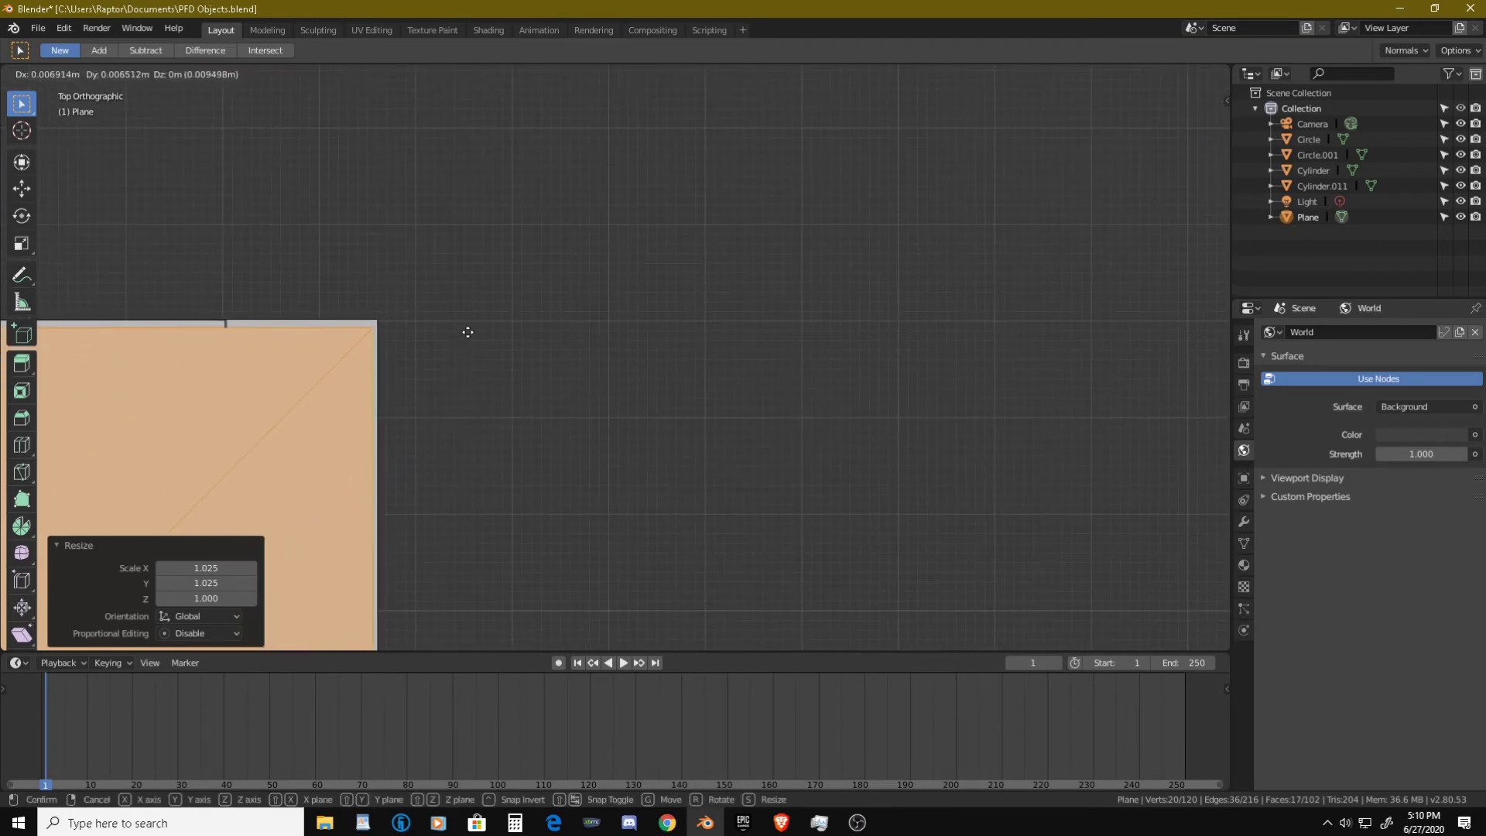
{"action": "left_click", "coordinate": [471, 328]}
- In front view, raise the face panel about 0.00954 m along Z so it rests on the side panels' upper edges
{"action": "scroll", "coordinate": [471, 327], "scroll_direction": "down", "scroll_amount": 5}
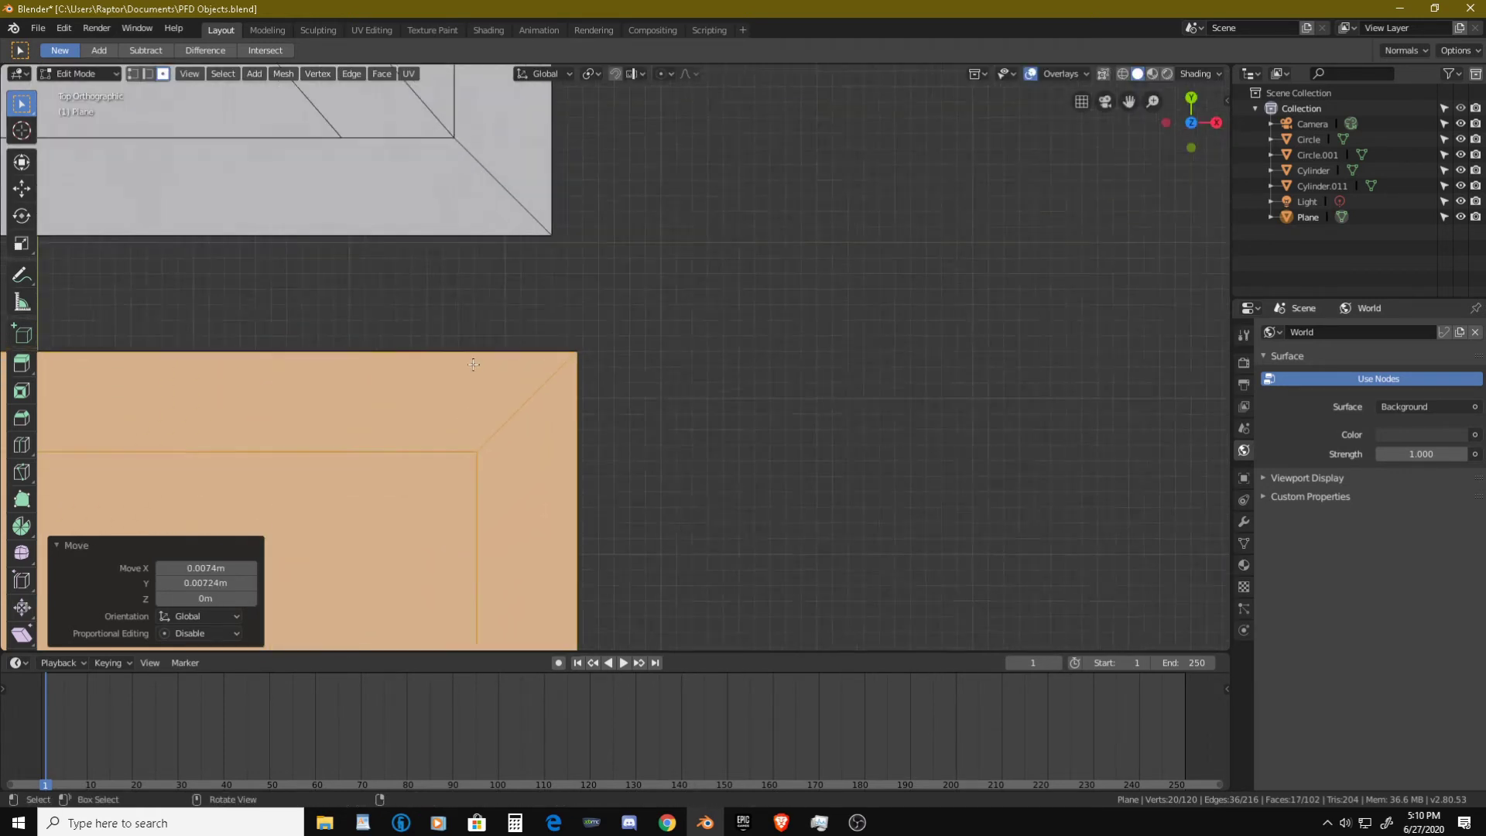
{"action": "middle_click_drag", "start_coordinate": [507, 477], "coordinate": [696, 237], "text": "shift"}
{"action": "scroll", "coordinate": [464, 449], "scroll_direction": "up", "scroll_amount": 6}
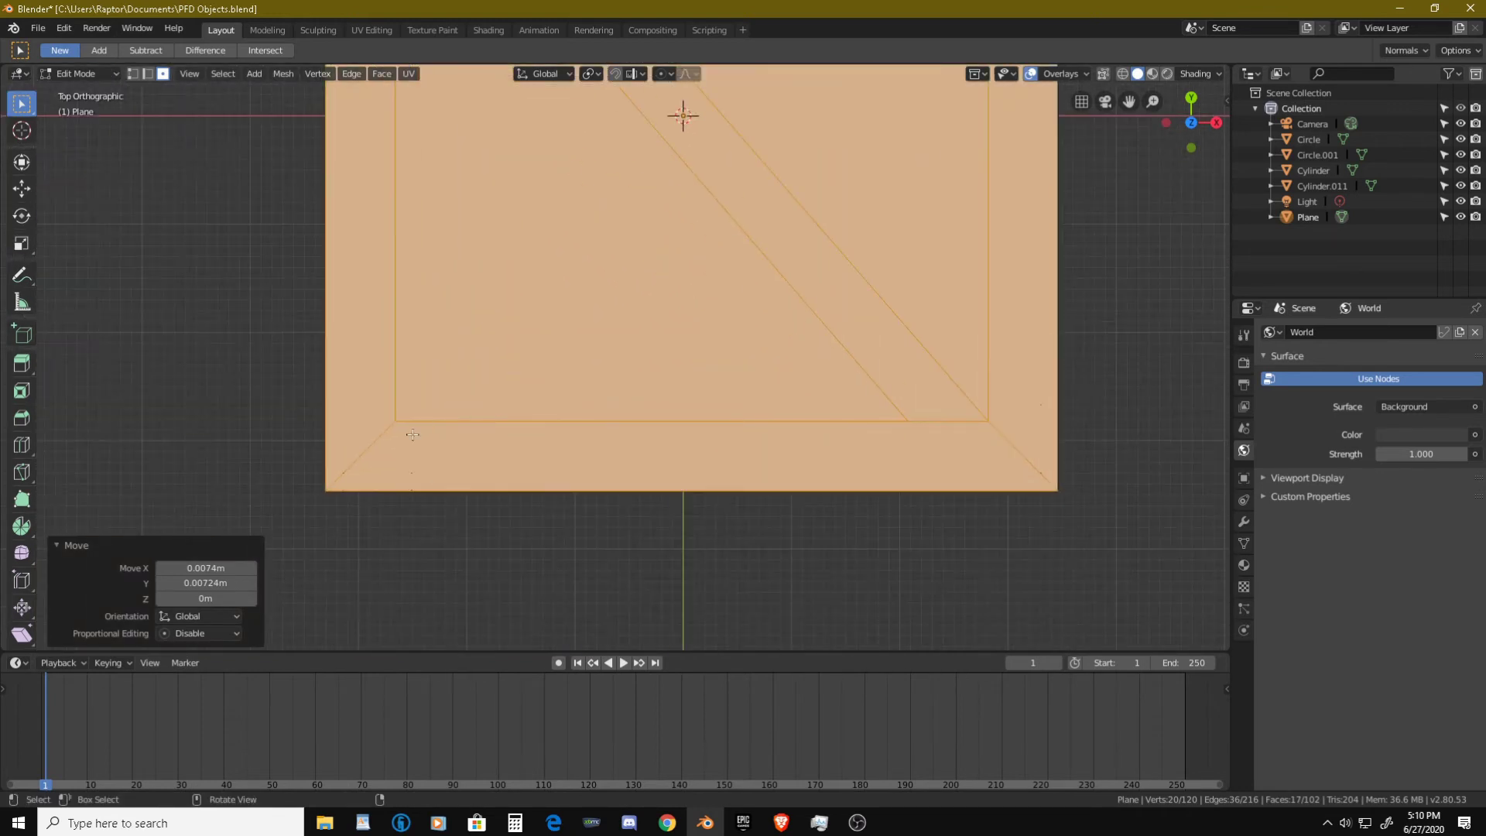
{"action": "middle_click_drag", "start_coordinate": [278, 503], "coordinate": [499, 389], "text": "shift"}
{"action": "scroll", "coordinate": [499, 390], "scroll_direction": "up", "scroll_amount": 1}
{"action": "scroll", "coordinate": [495, 391], "scroll_direction": "up", "scroll_amount": 1}
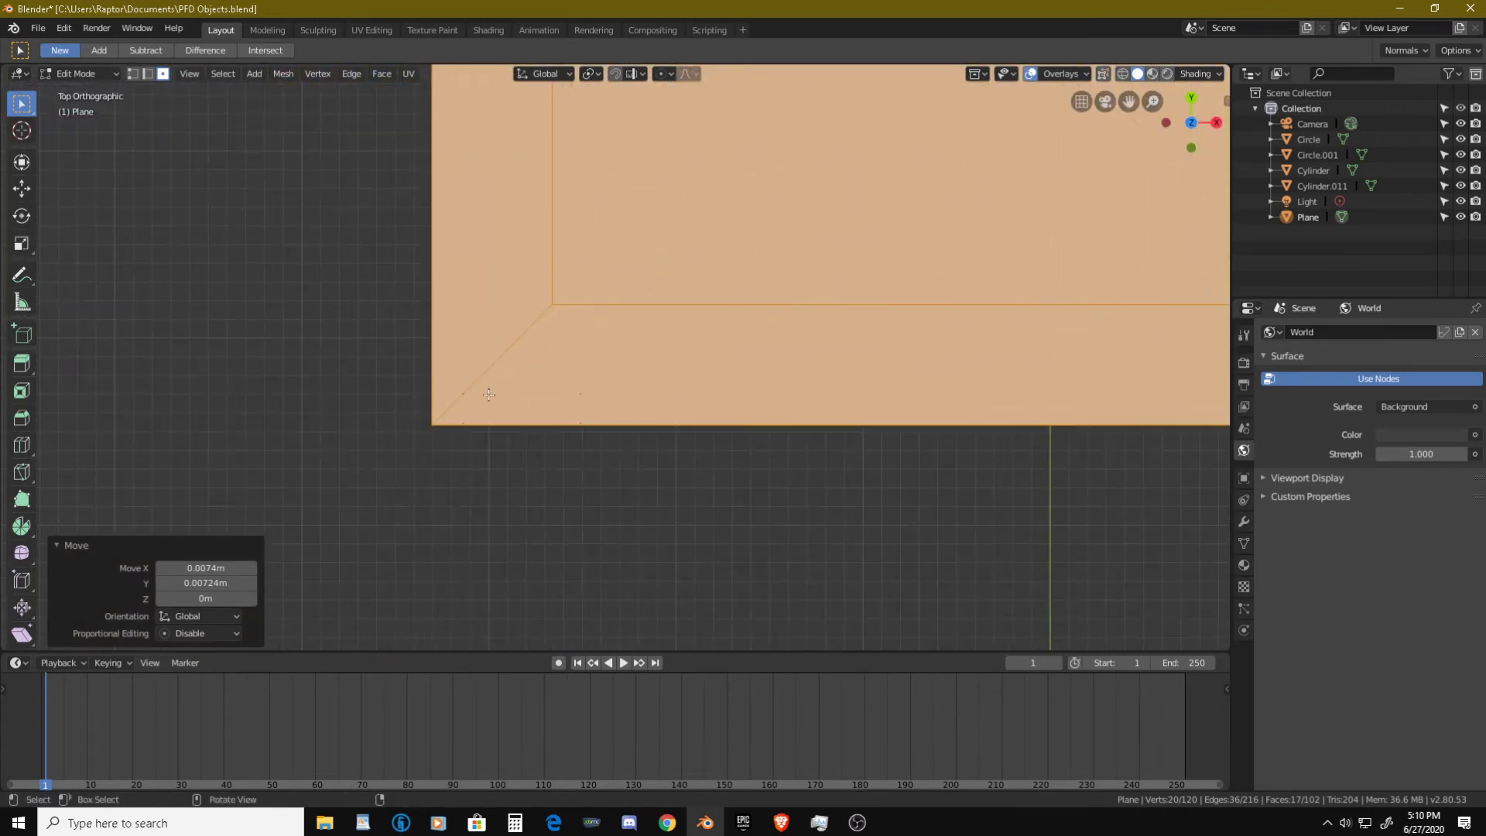
{"action": "key", "text": "KP_1"}
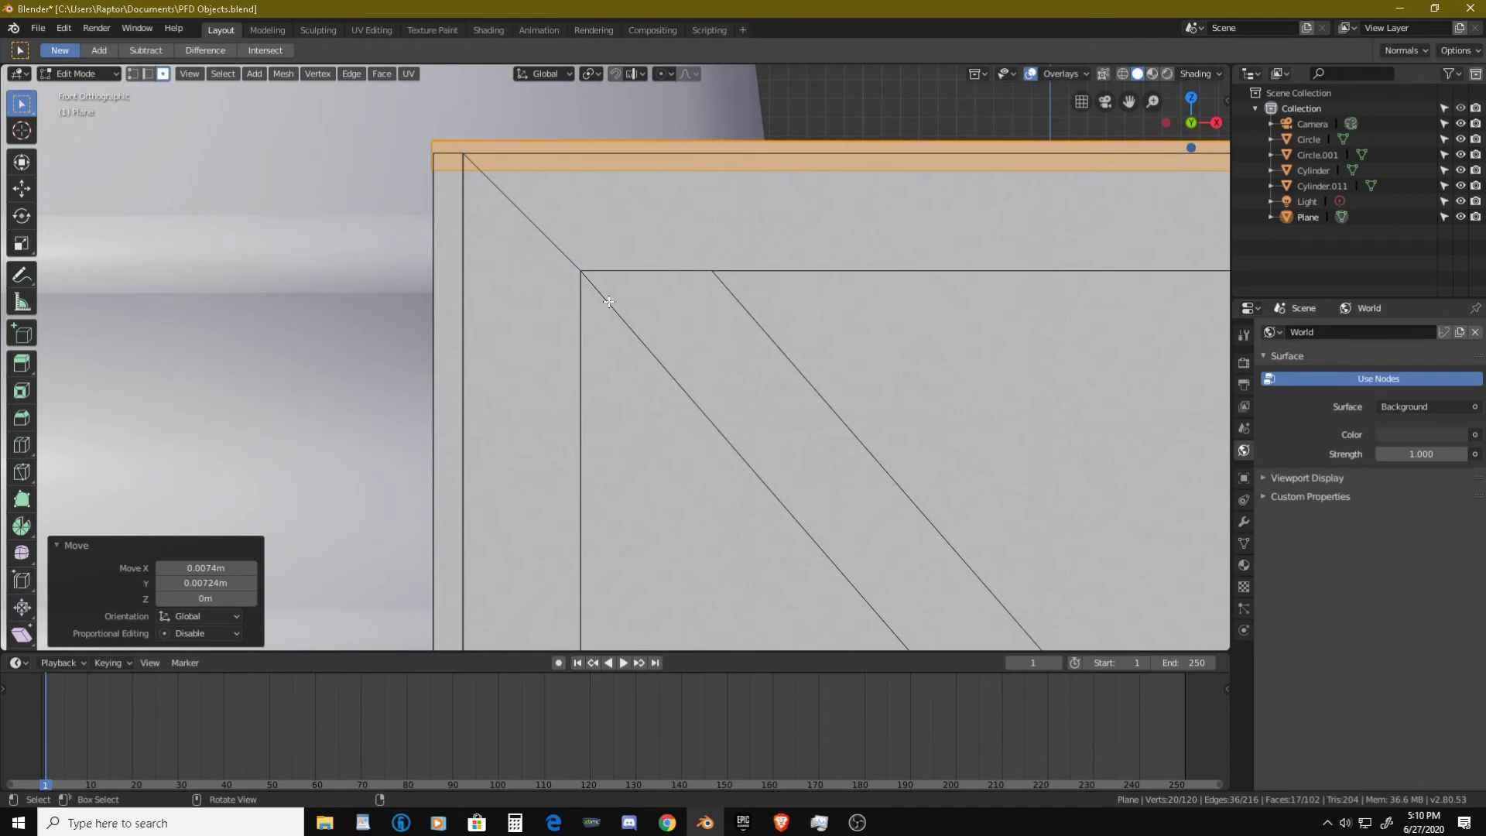
{"action": "middle_click_drag", "start_coordinate": [609, 302], "coordinate": [506, 425], "text": "shift"}
{"action": "key", "text": "g"}
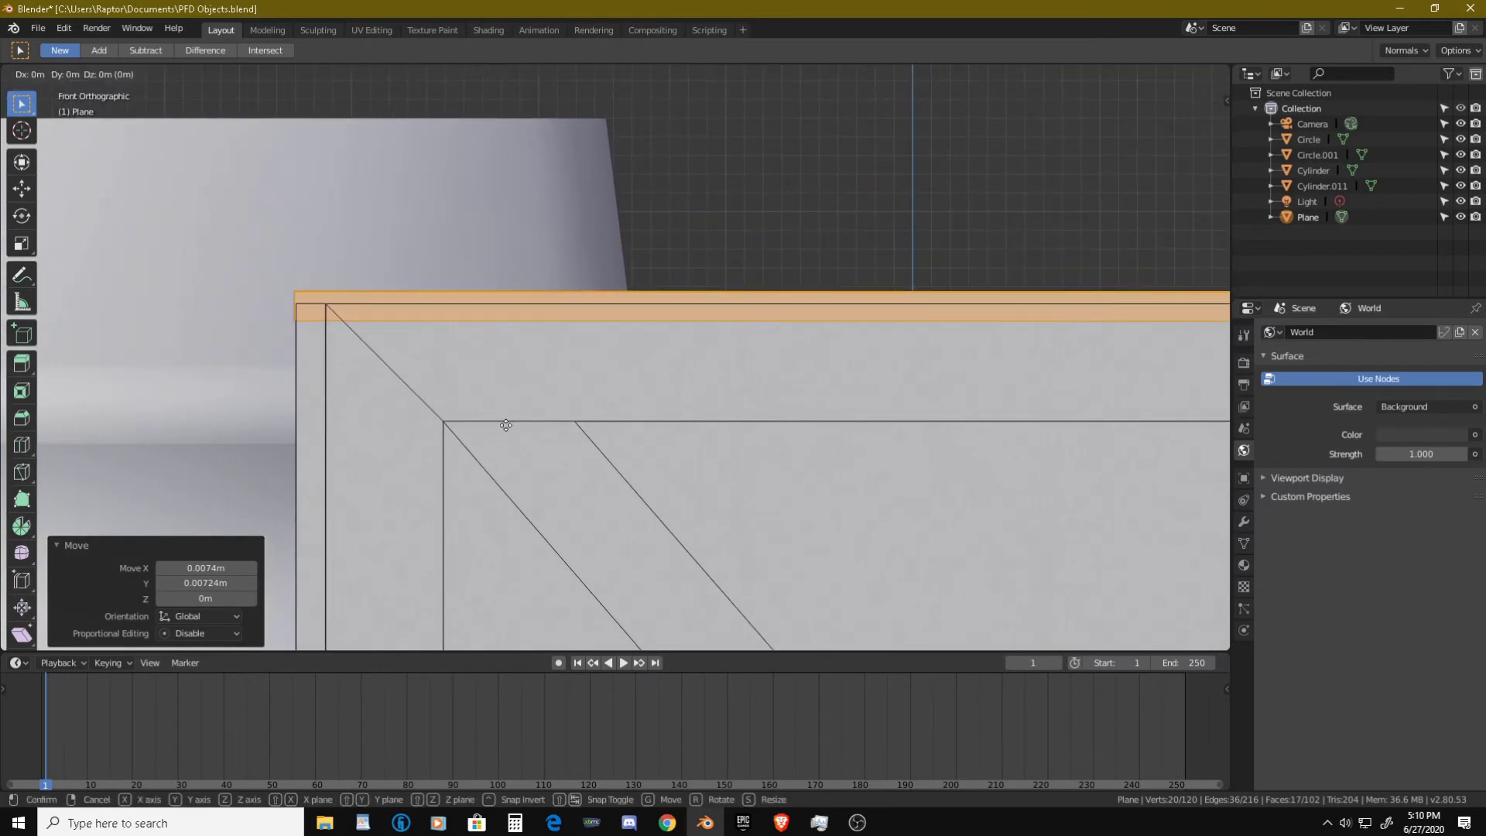
{"action": "key", "text": "z"}
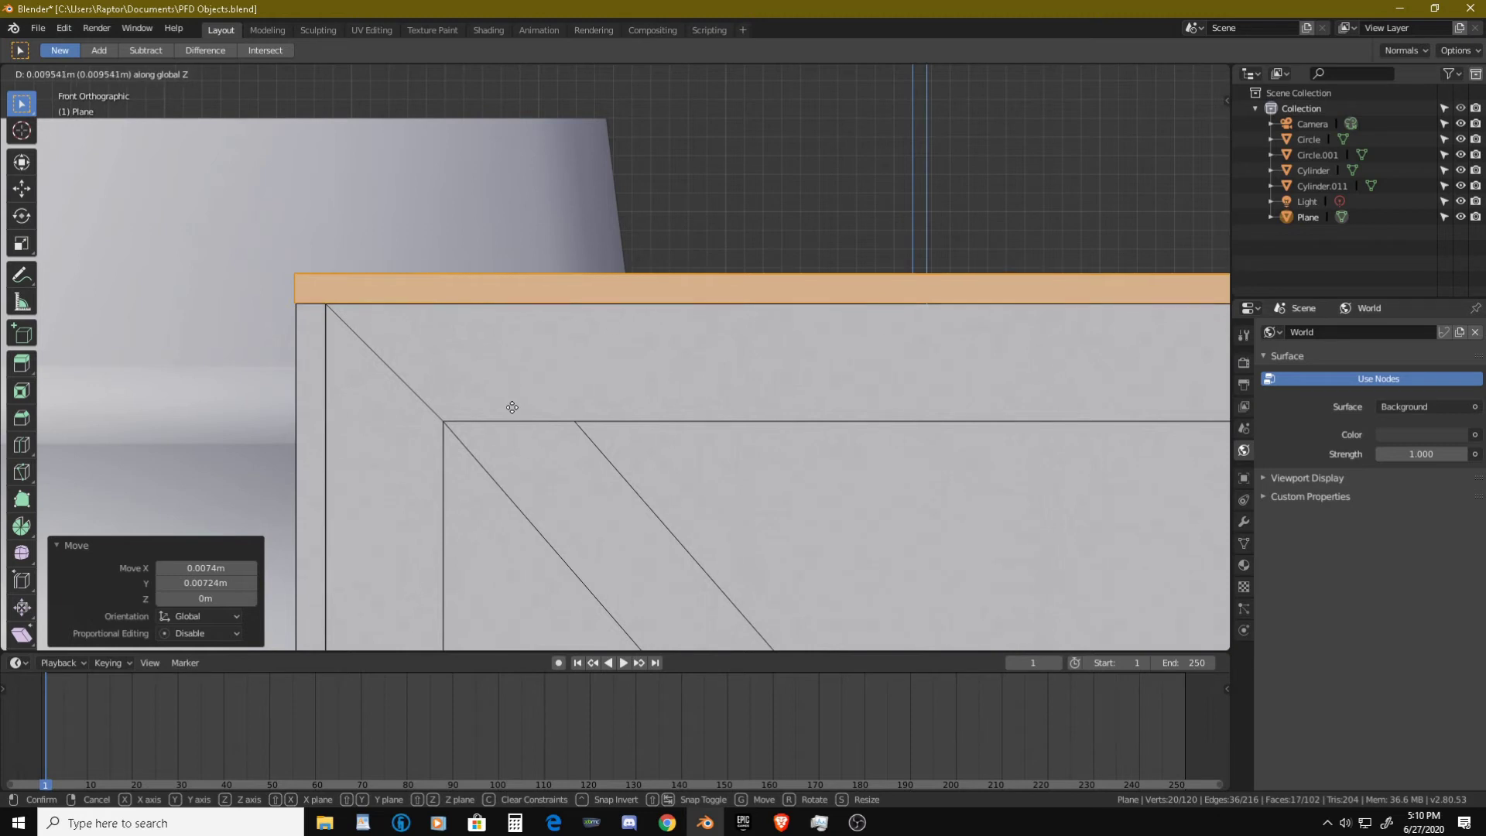
{"action": "left_click", "coordinate": [511, 405]}
- In right side view, select the whole remaining face panel and move it about -0.74 m along Y to sit beneath the crate
{"action": "scroll", "coordinate": [541, 441], "scroll_direction": "down", "scroll_amount": 10}
{"action": "mouse_move", "coordinate": [553, 452]}
{"action": "middle_mouse_down", "text": "shift"}
{"action": "mouse_move", "coordinate": [479, 372]}
{"action": "mouse_move", "coordinate": [565, 437]}
{"action": "middle_mouse_up", "text": "shift"}
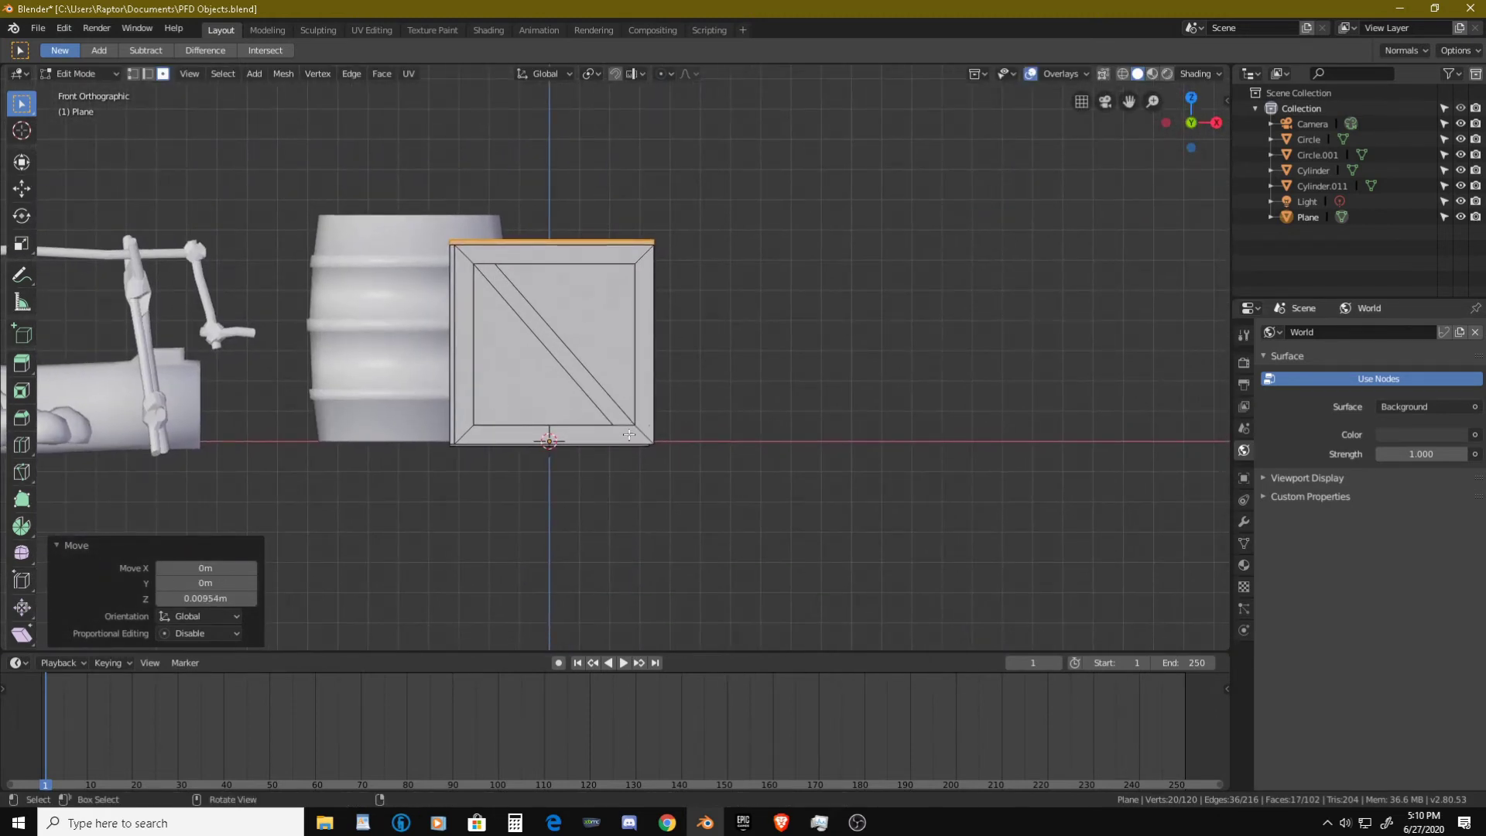
{"action": "key", "text": "KP_3"}
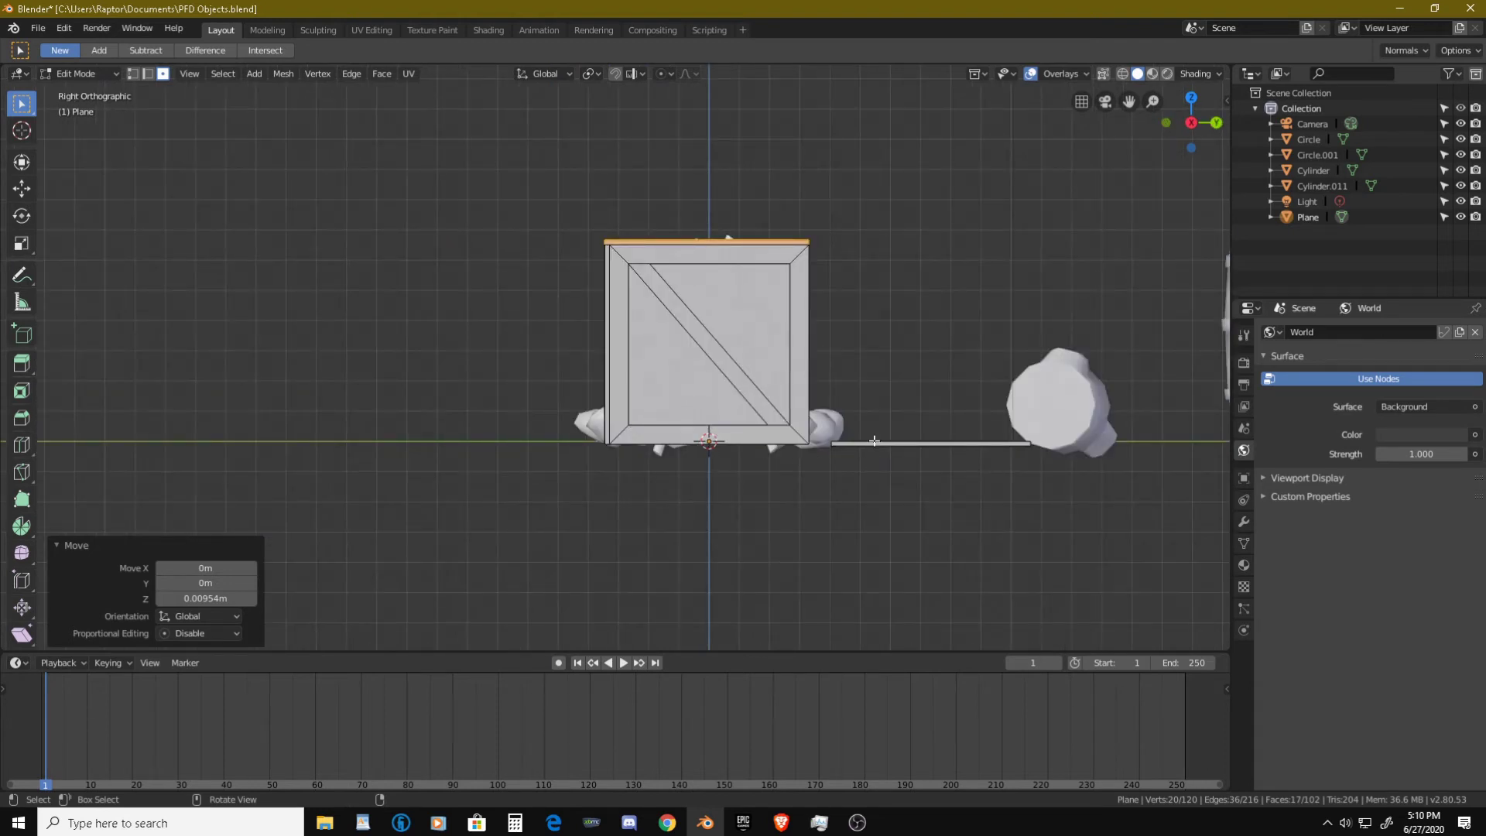
{"action": "scroll", "coordinate": [874, 440], "scroll_direction": "up", "scroll_amount": 4}
{"action": "middle_click_drag", "start_coordinate": [1092, 520], "coordinate": [651, 432], "text": "shift"}
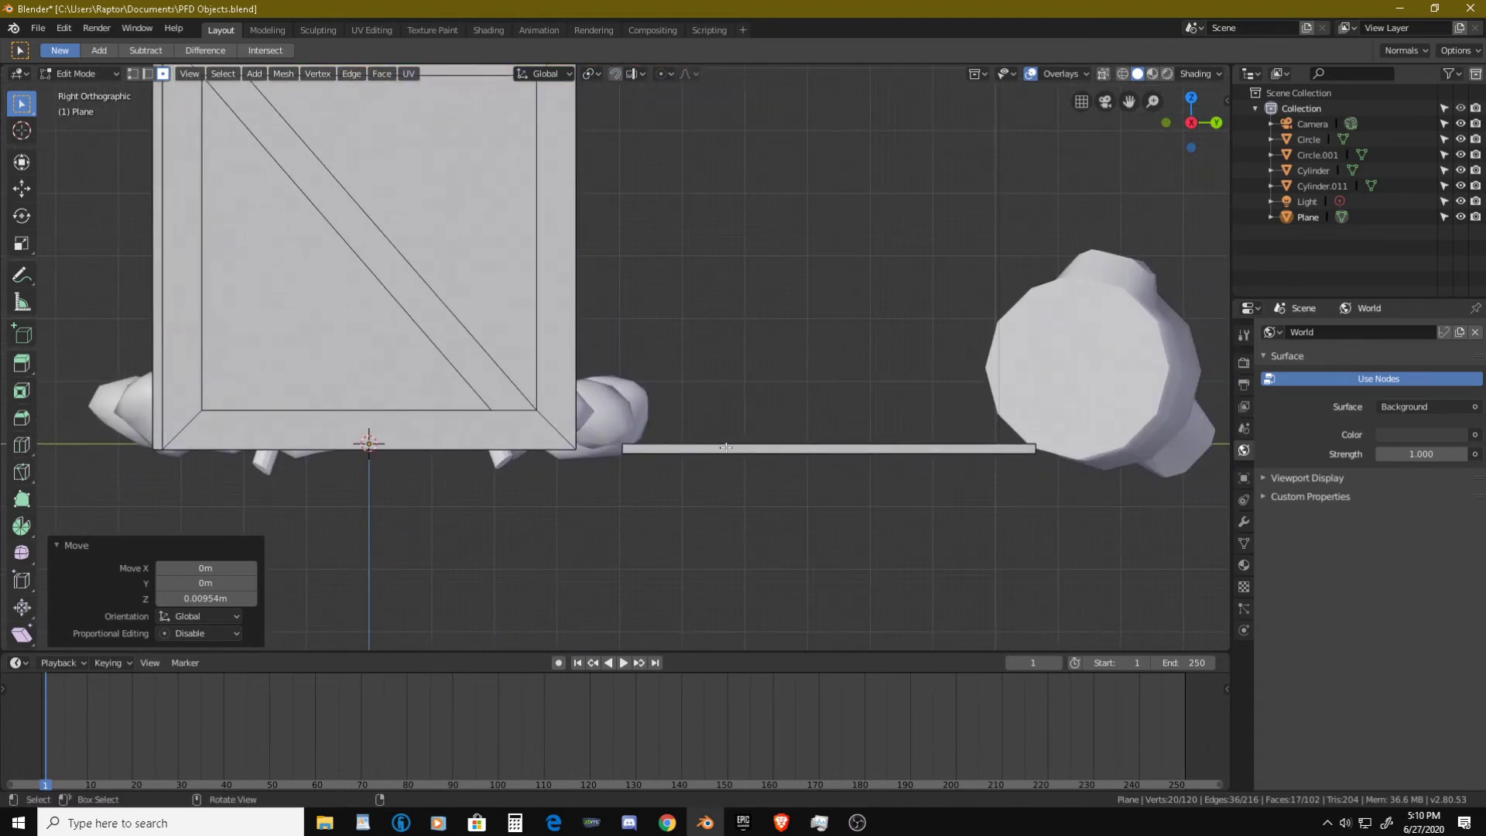
{"action": "key", "text": "alt+a"}
{"action": "key", "text": "l"}
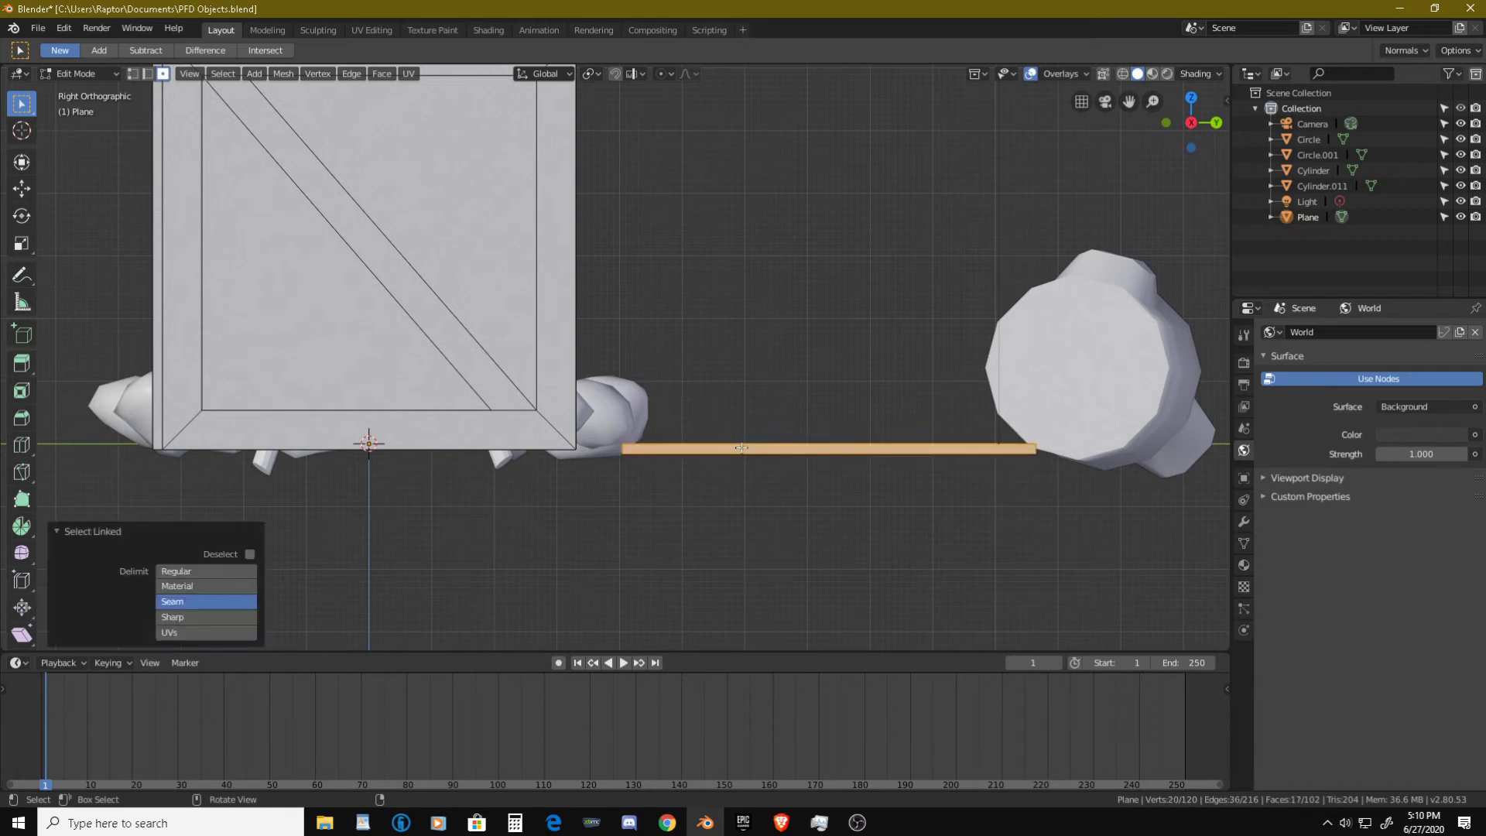
{"action": "key", "text": "g"}
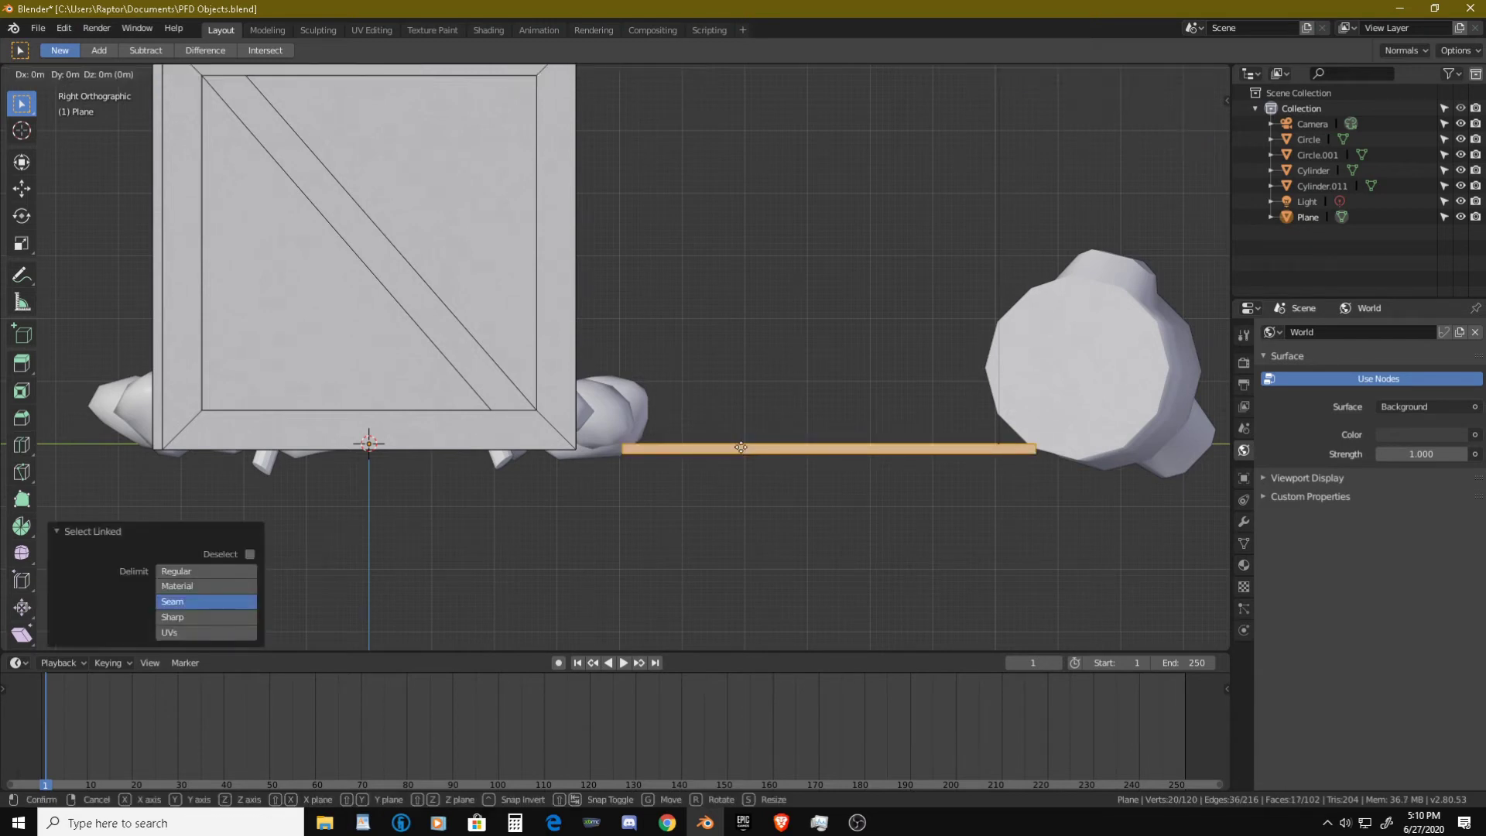
{"action": "key", "text": "y"}
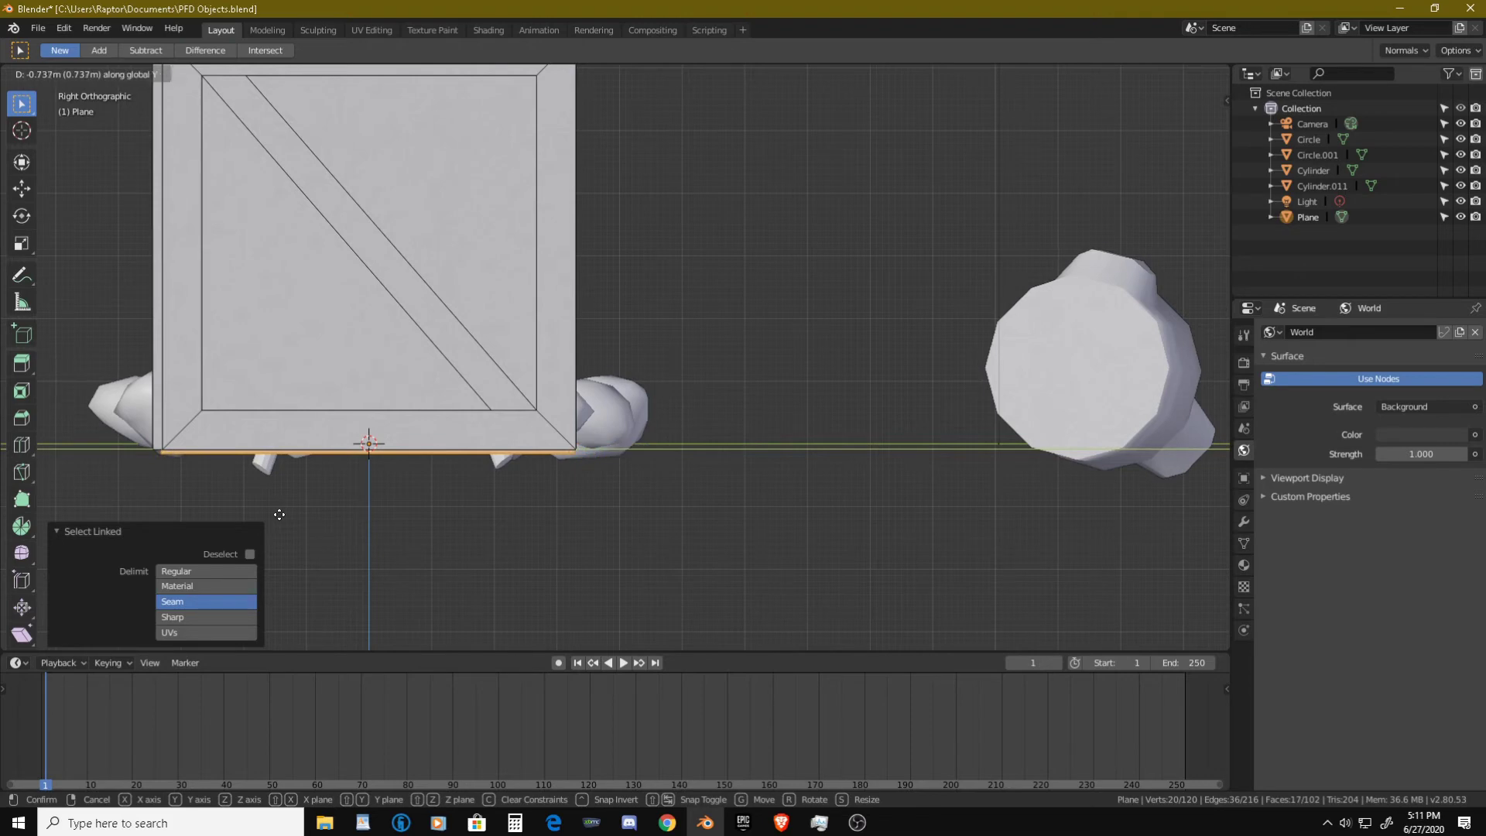
{"action": "left_click", "coordinate": [279, 515]}
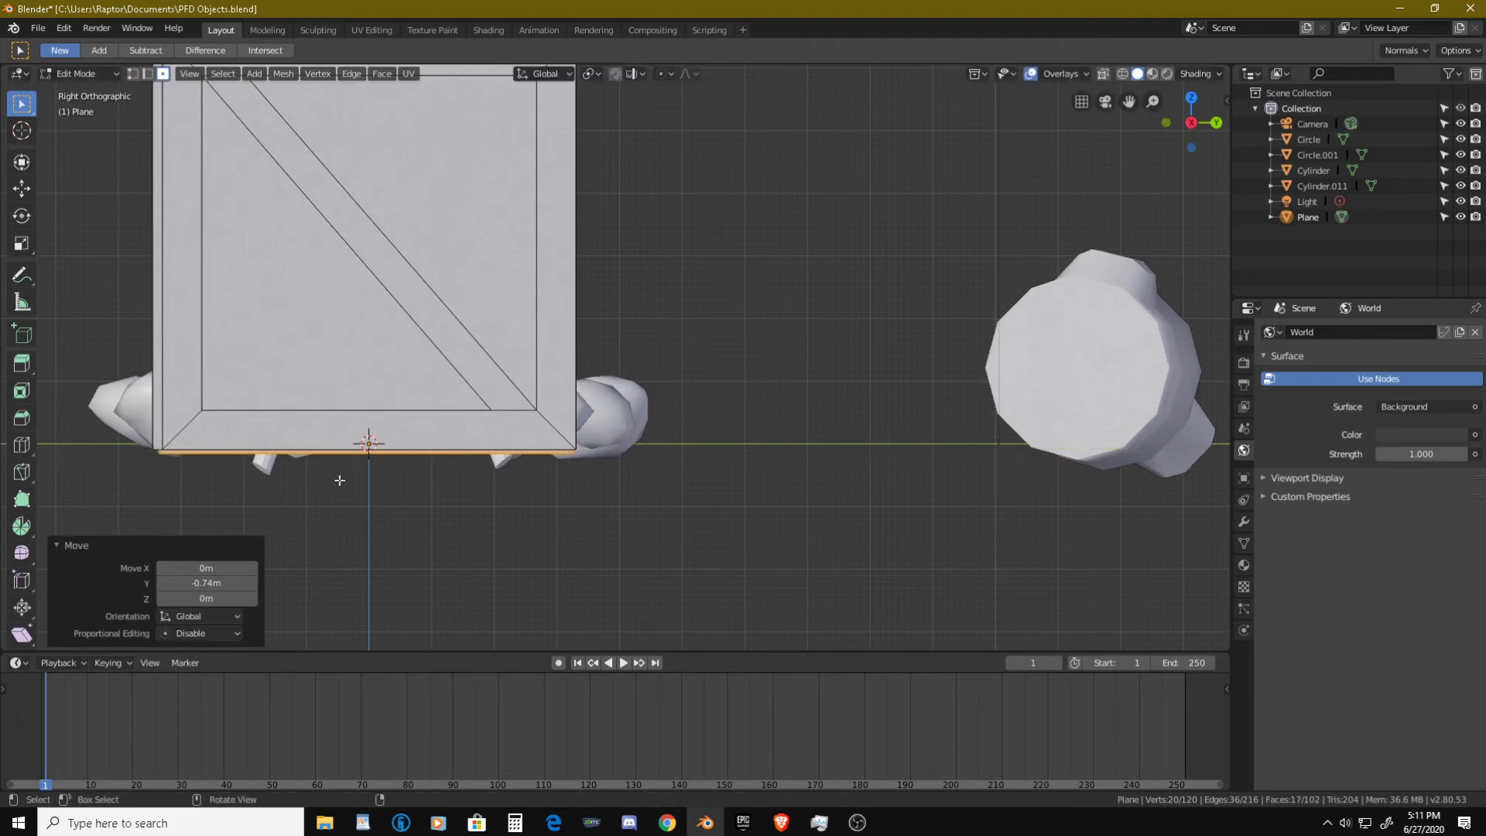
- In front view, lower the underside panel about 0.00946 m along Z so it sits flush against the side panels' lower edges
{"action": "key", "text": "KP_1"}
{"action": "scroll", "coordinate": [396, 462], "scroll_direction": "up", "scroll_amount": 5}
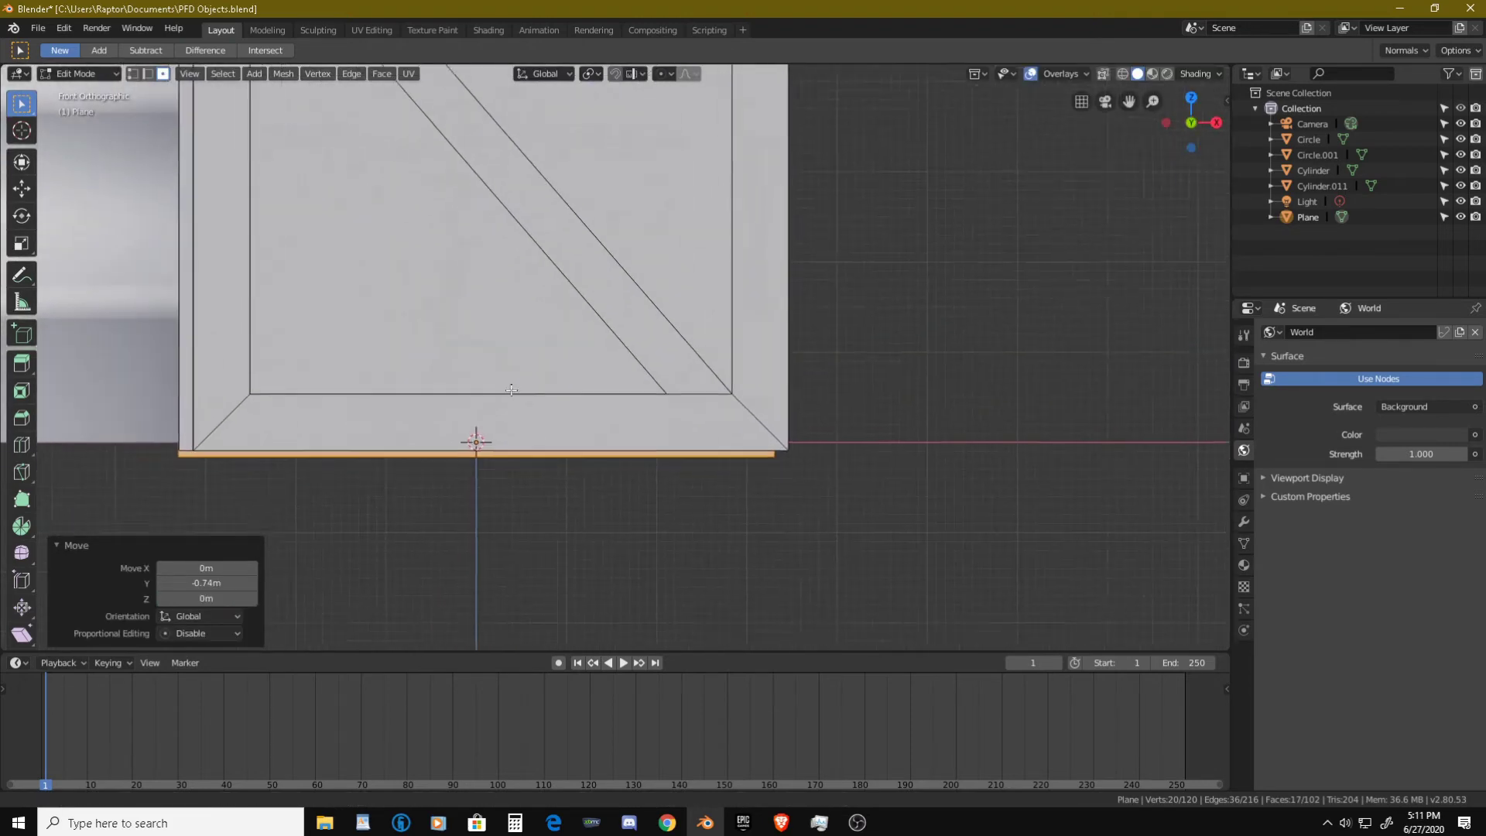
{"action": "middle_click_drag", "start_coordinate": [496, 343], "coordinate": [579, 306], "text": "shift"}
{"action": "key", "text": "g"}
{"action": "key", "text": "z"}
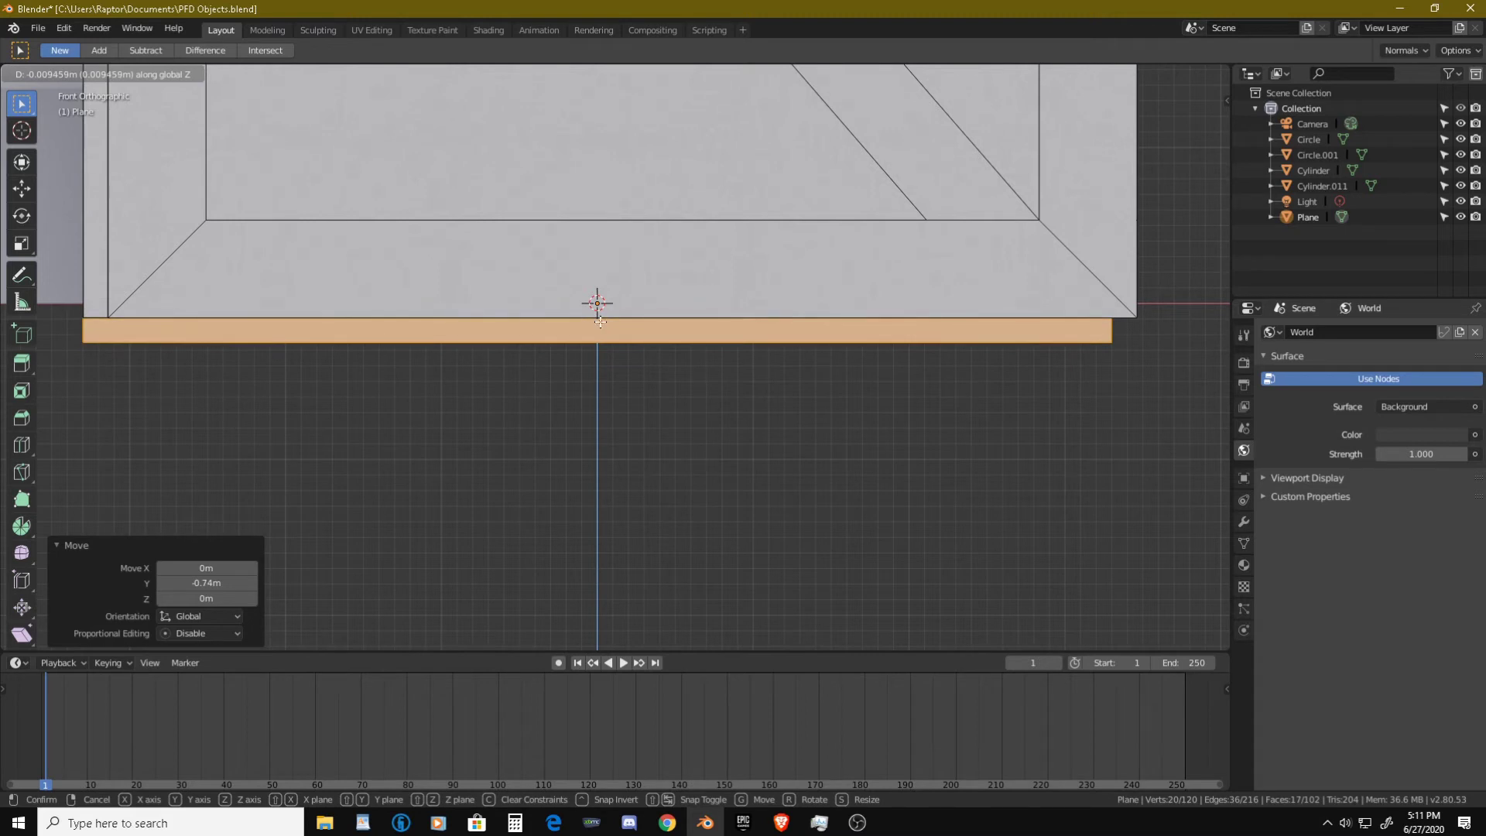
{"action": "left_click", "coordinate": [597, 319]}
{"action": "key", "text": "s"}
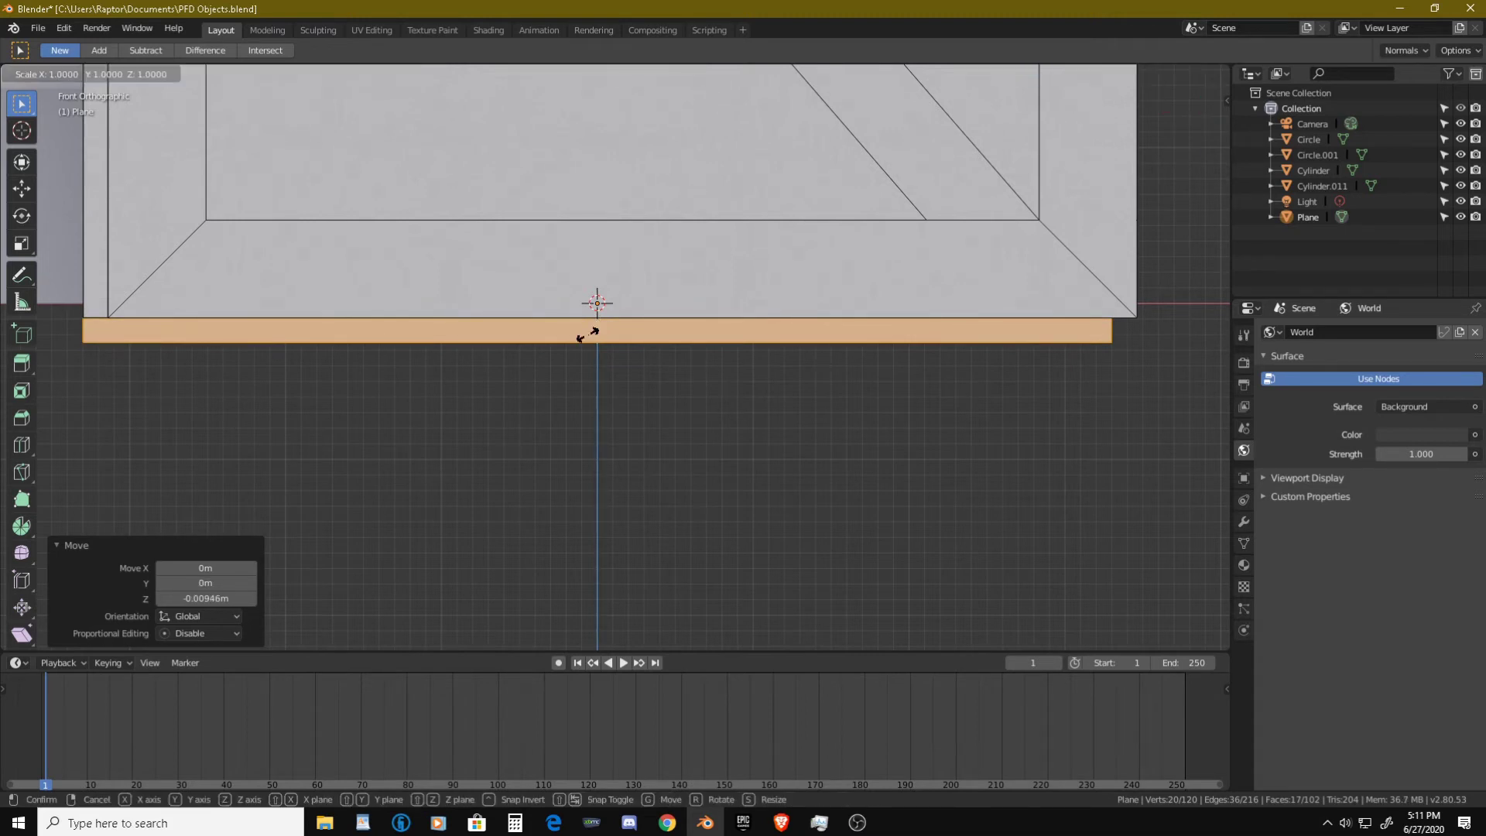
{"action": "key", "text": "shift+z"}
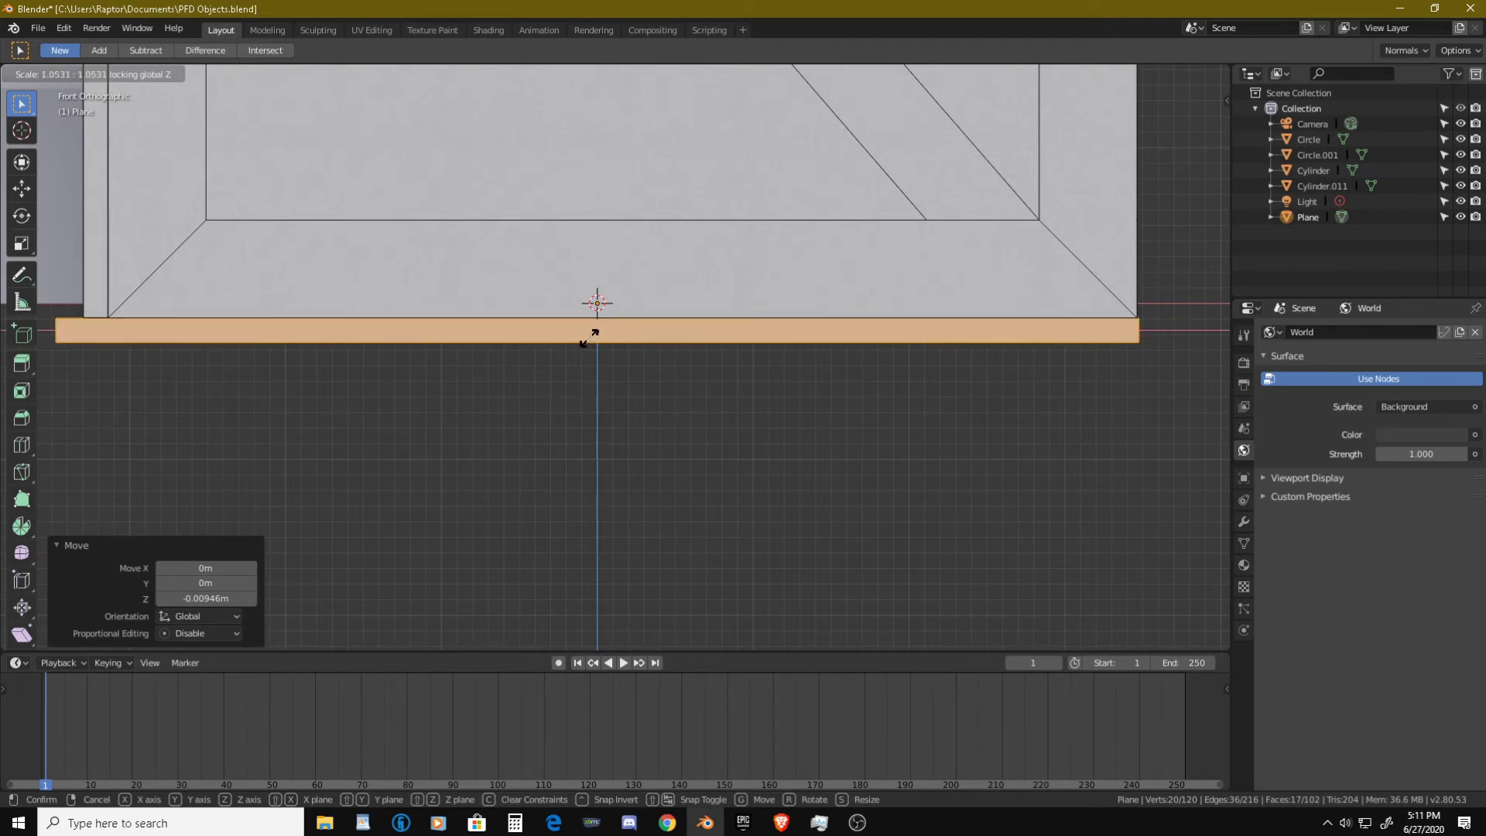
{"action": "right_click", "coordinate": [599, 349]}
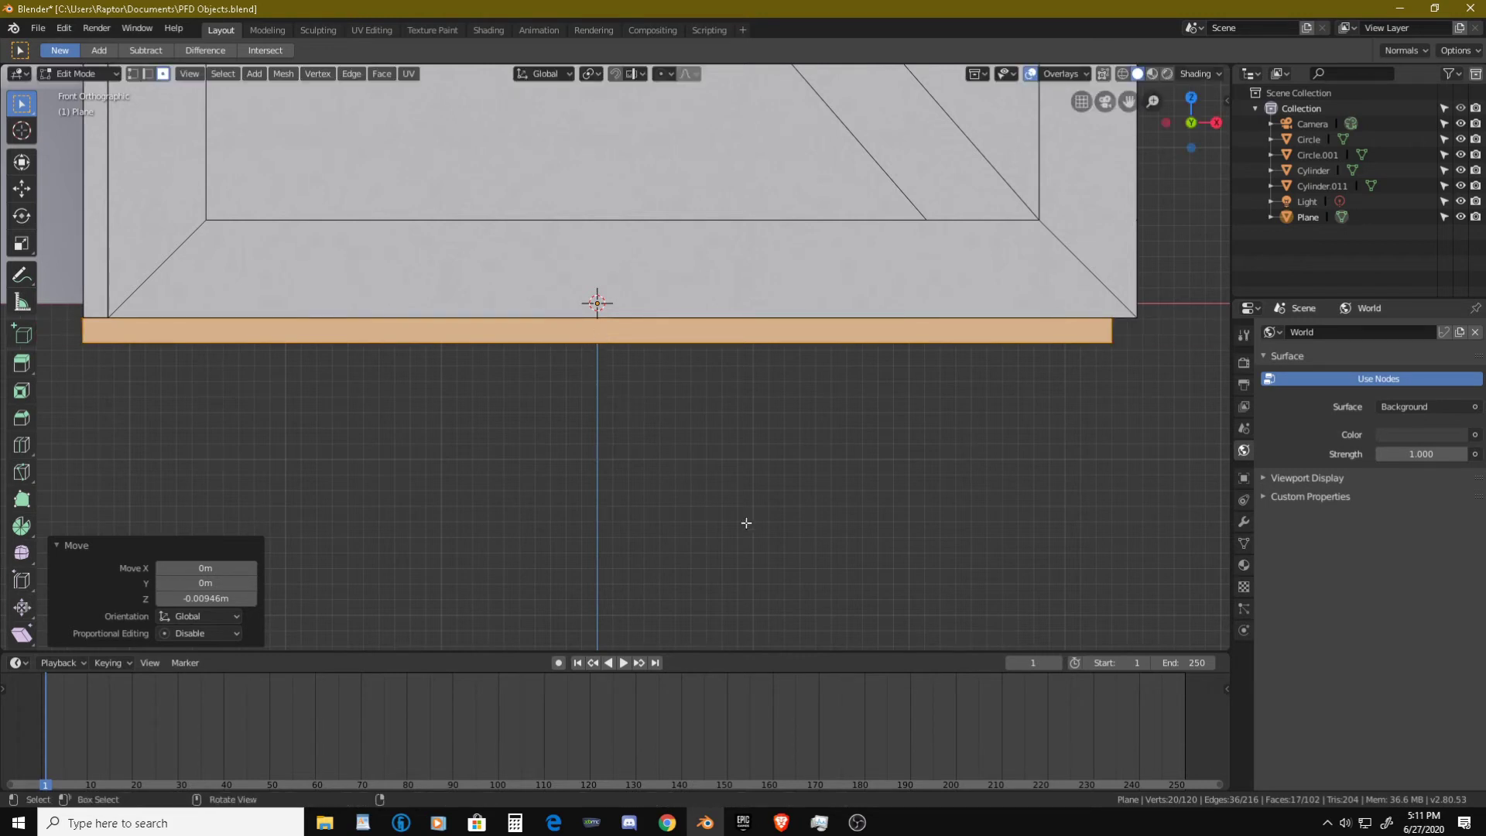
- Scale the underside panel by about 1.02 in X and Y only, and move it about 0.00896 m along X to align with the crate's edge
{"action": "key", "text": "s"}
{"action": "key", "text": "shift+z"}
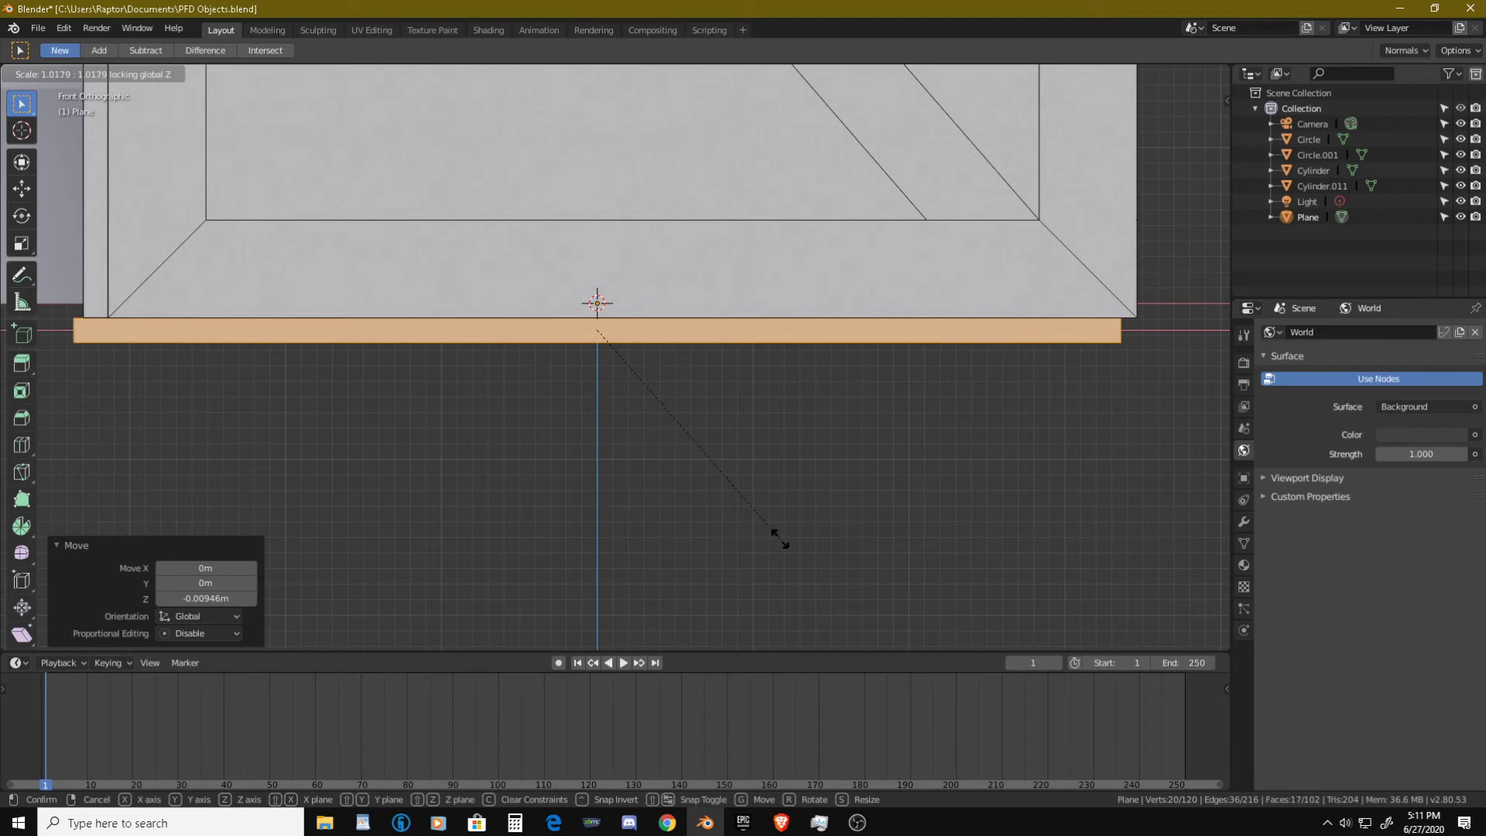
{"action": "left_click", "coordinate": [780, 539]}
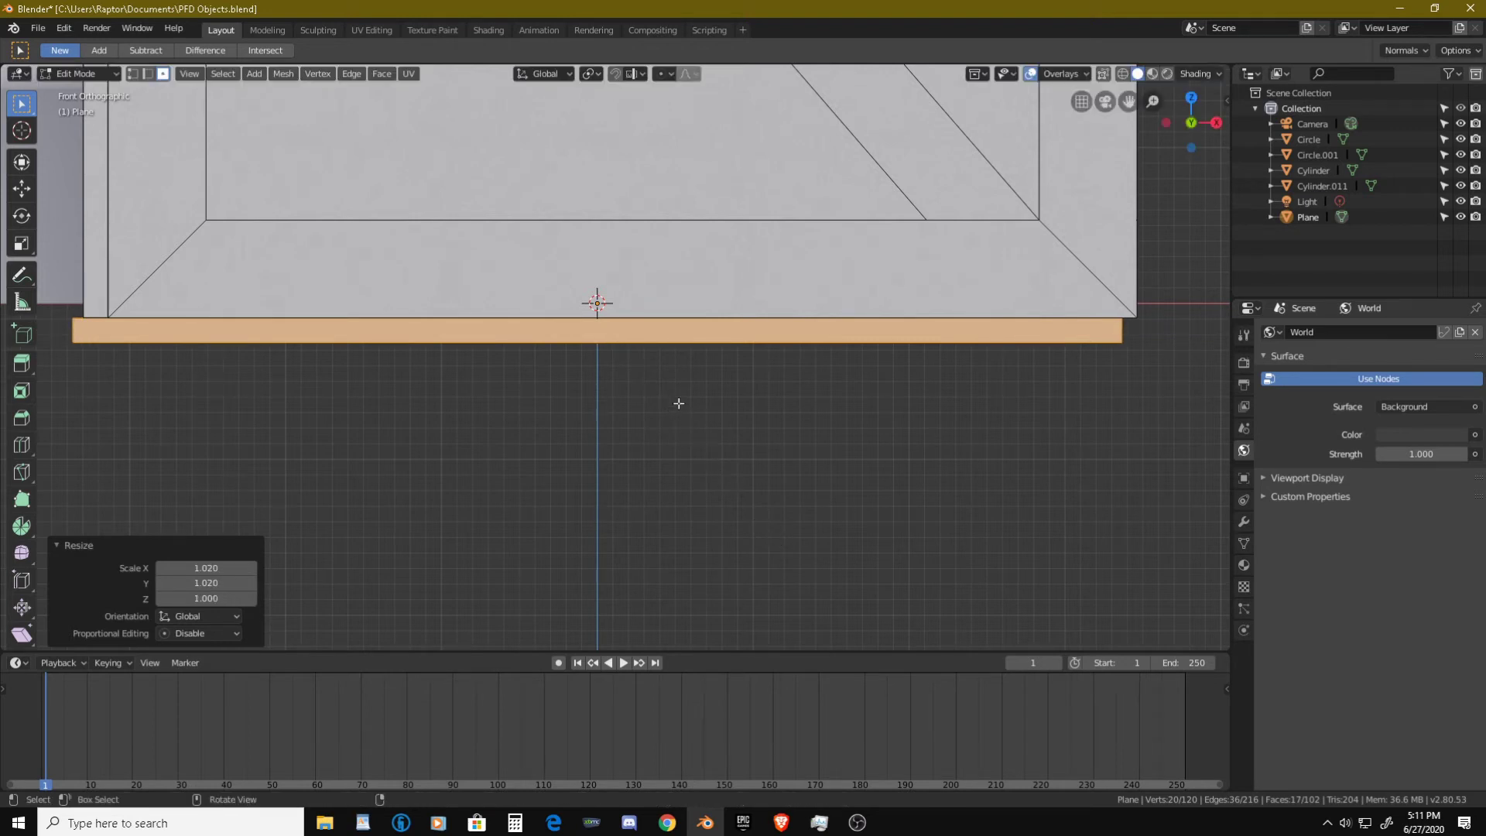
{"action": "key", "text": "g"}
{"action": "key", "text": "x"}
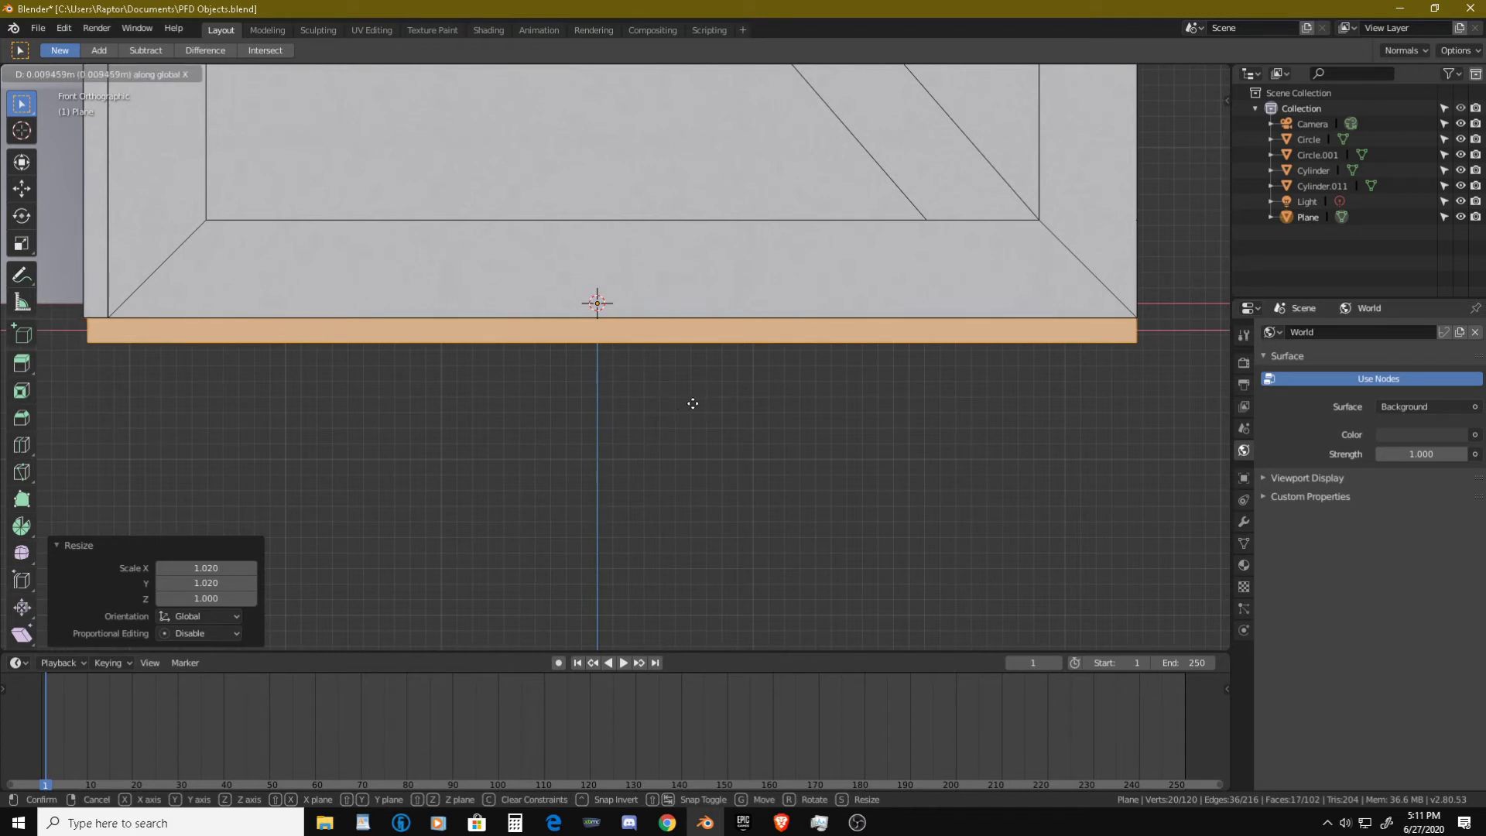
{"action": "left_click", "coordinate": [693, 404]}
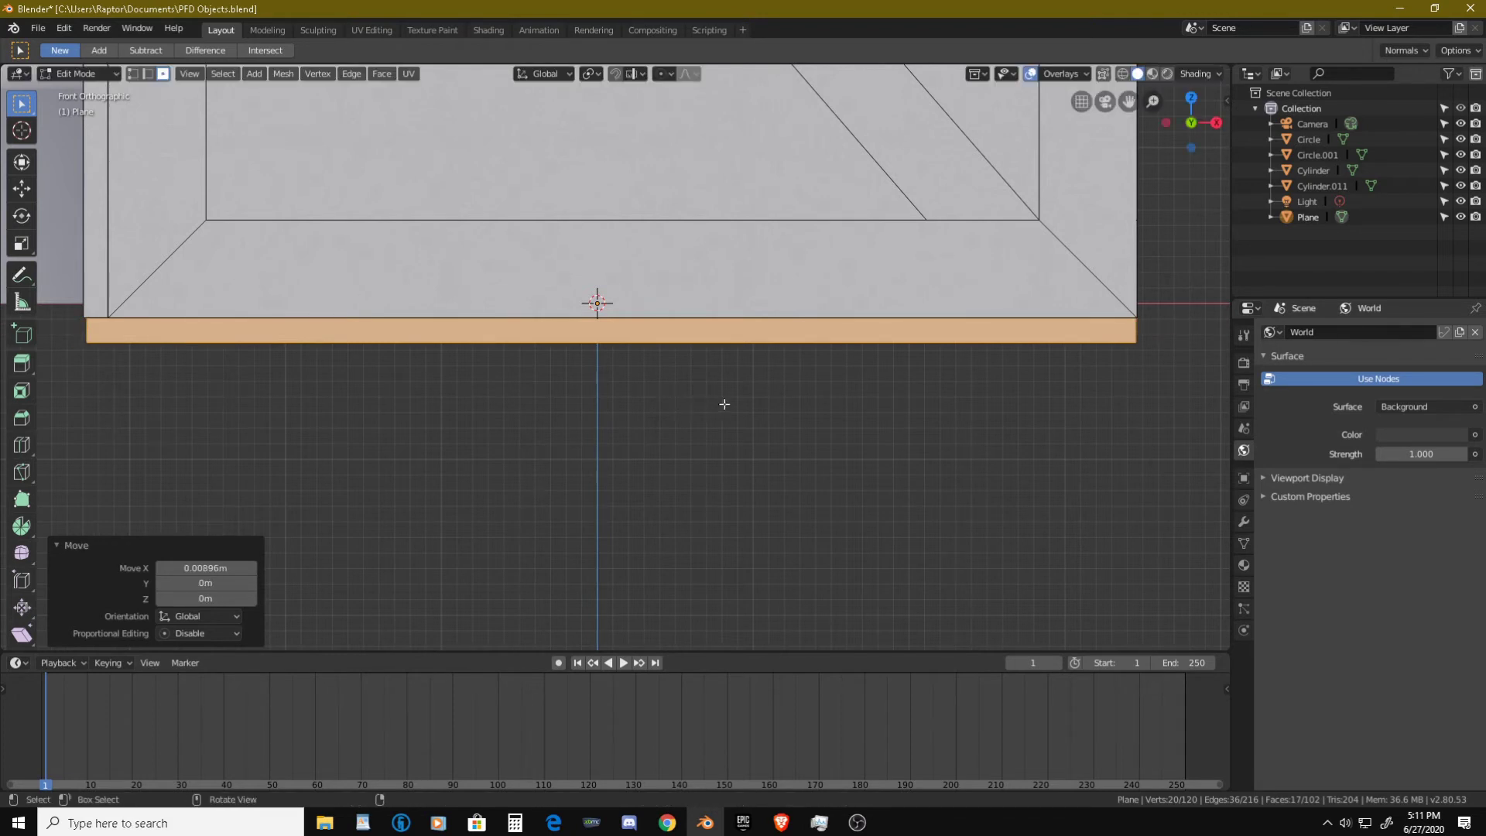
- In right side view, move the underside panel about -0.00119 m along Y to align its end with the crate's side
{"action": "key", "text": "KP_3"}
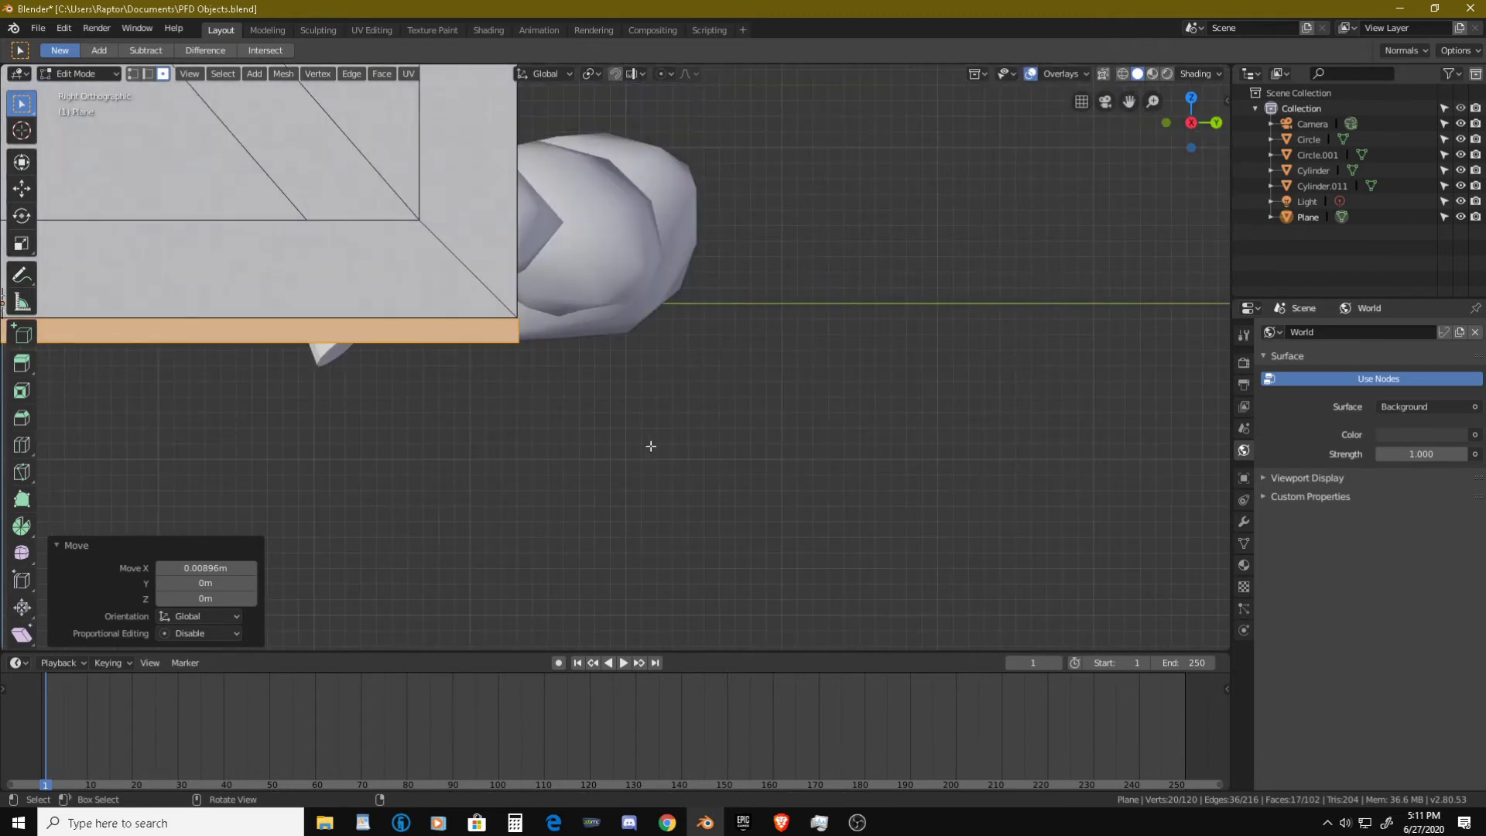
{"action": "scroll", "coordinate": [651, 446], "scroll_direction": "down", "scroll_amount": 6}
{"action": "middle_click_drag", "start_coordinate": [514, 454], "coordinate": [690, 438], "text": "shift"}
{"action": "scroll", "coordinate": [494, 338], "scroll_direction": "up", "scroll_amount": 5}
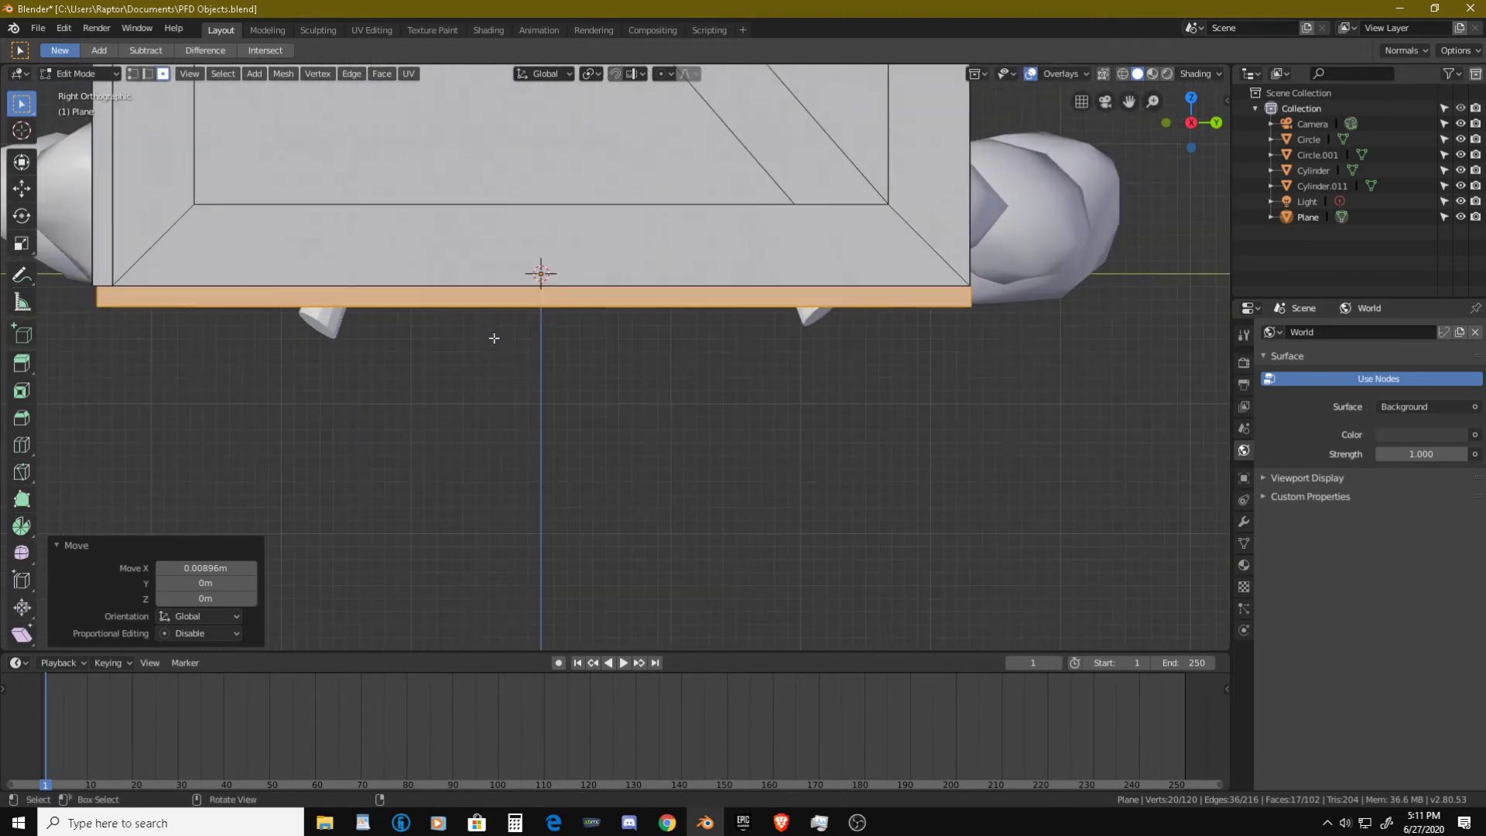
{"action": "key", "text": "g"}
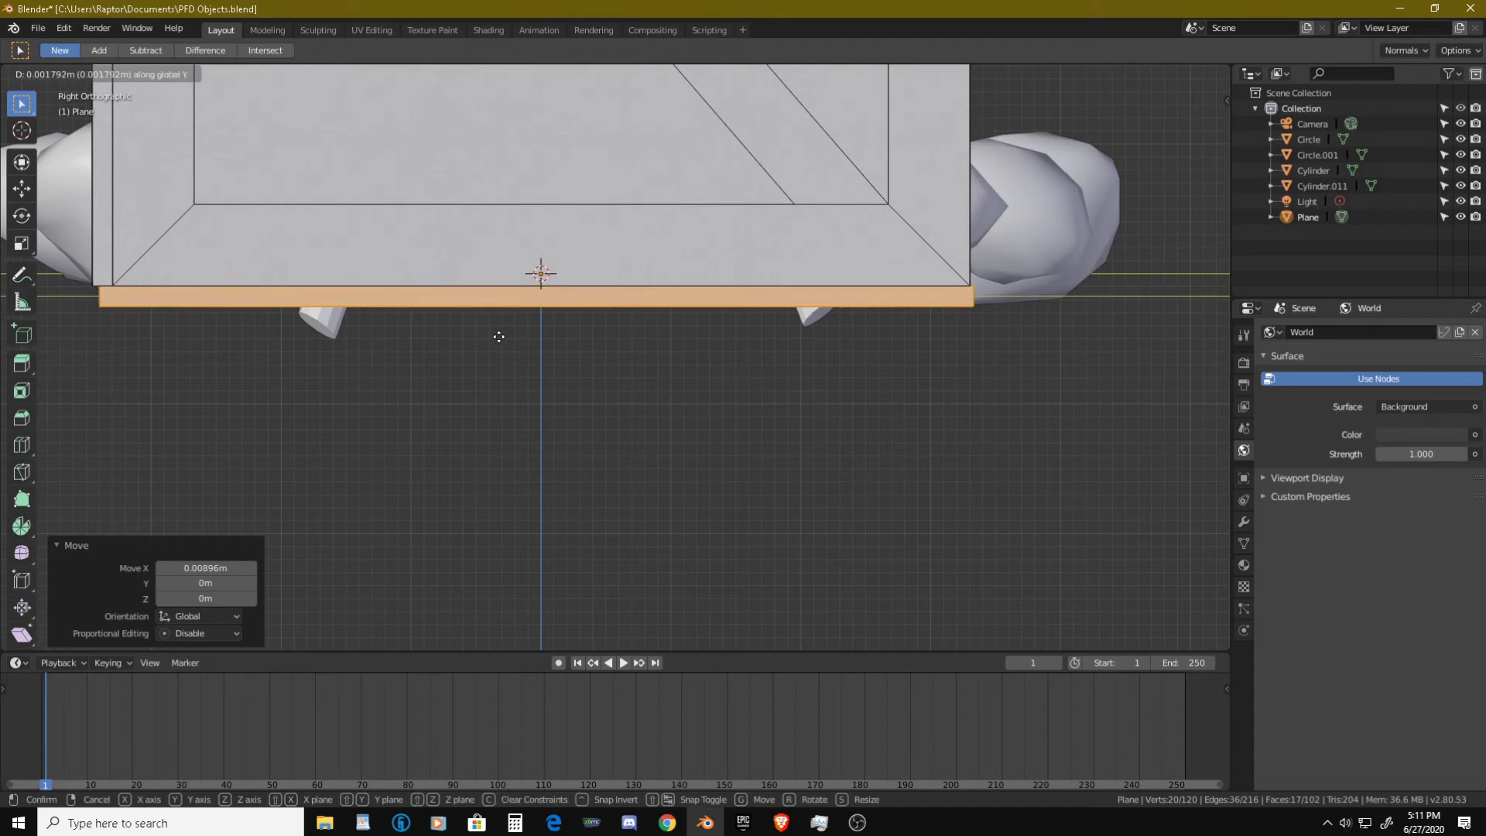
{"action": "key", "text": "y"}
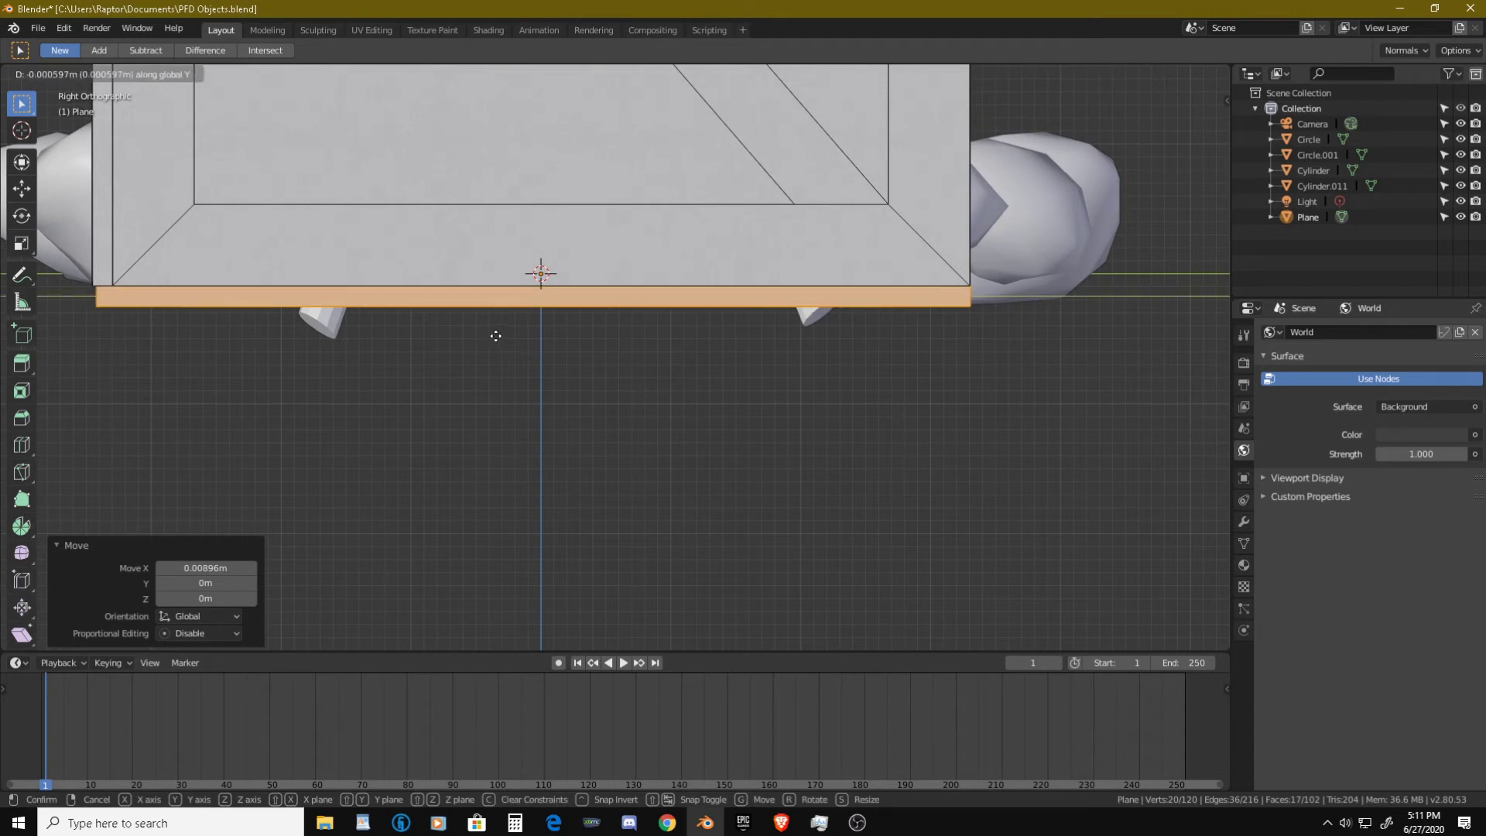
{"action": "left_click", "coordinate": [494, 336]}
{"action": "scroll", "coordinate": [508, 384], "scroll_direction": "down", "scroll_amount": 7}
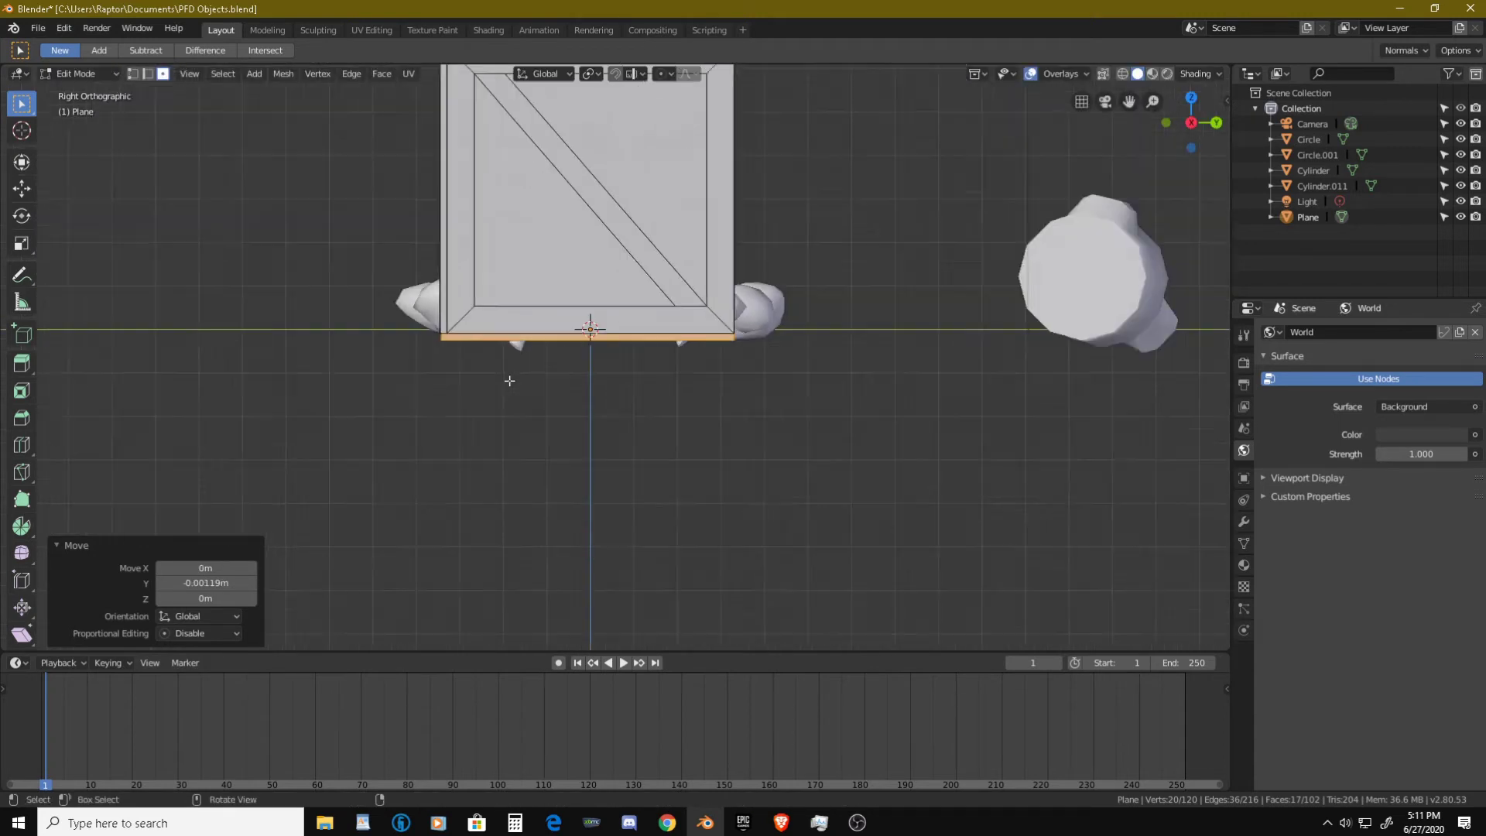
- Inspect the assembled crate from several angles, deselect all its geometry and return to Object Mode
{"action": "middle_click_drag", "start_coordinate": [508, 384], "coordinate": [744, 394]}
{"action": "scroll", "coordinate": [755, 437], "scroll_direction": "down", "scroll_amount": 3}
{"action": "left_click", "coordinate": [773, 415]}
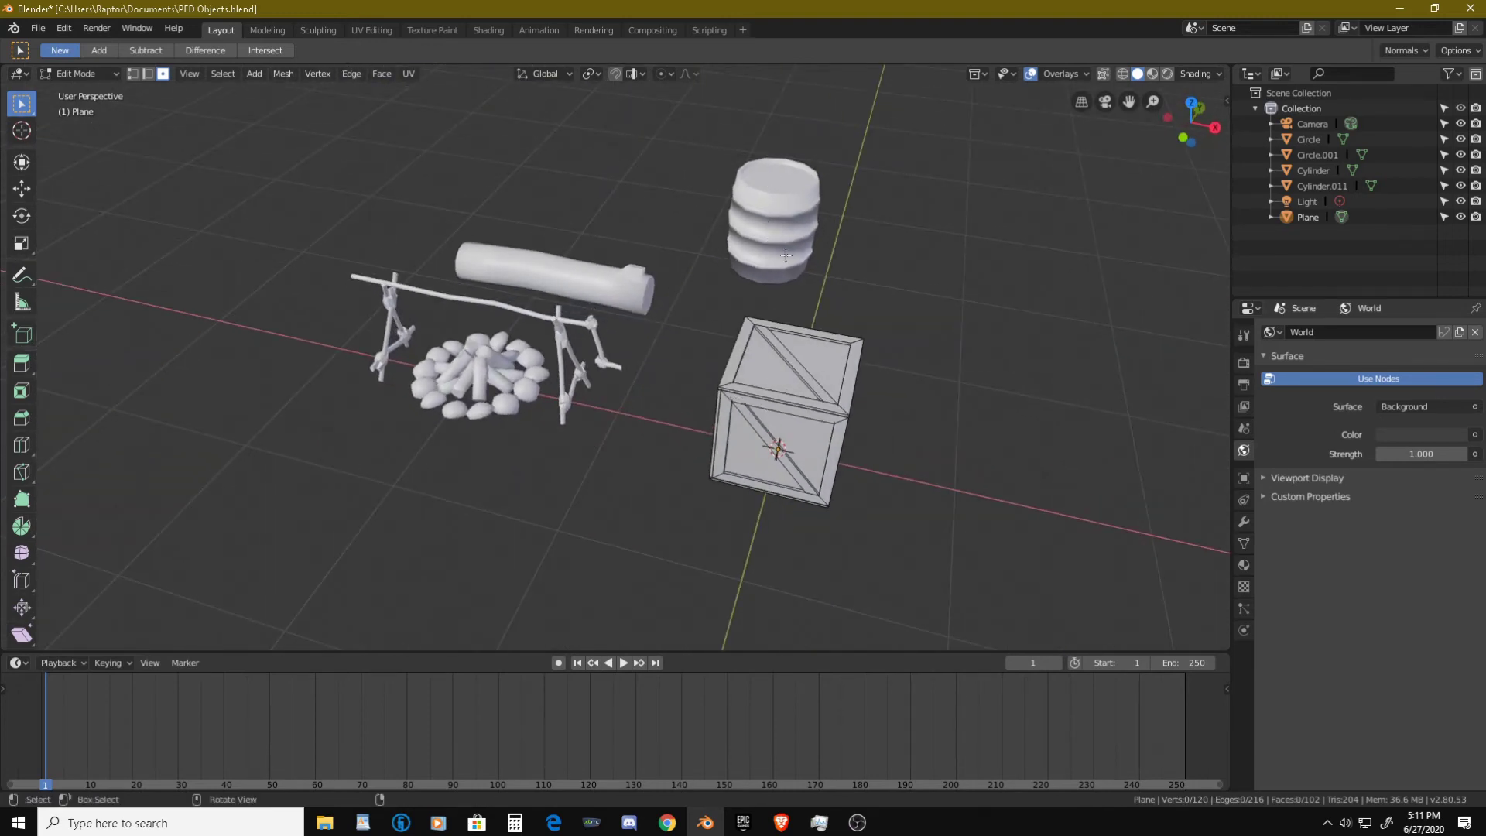
{"action": "middle_click_drag", "start_coordinate": [786, 255], "coordinate": [653, 307]}
{"action": "middle_click_drag", "start_coordinate": [690, 362], "coordinate": [650, 381]}
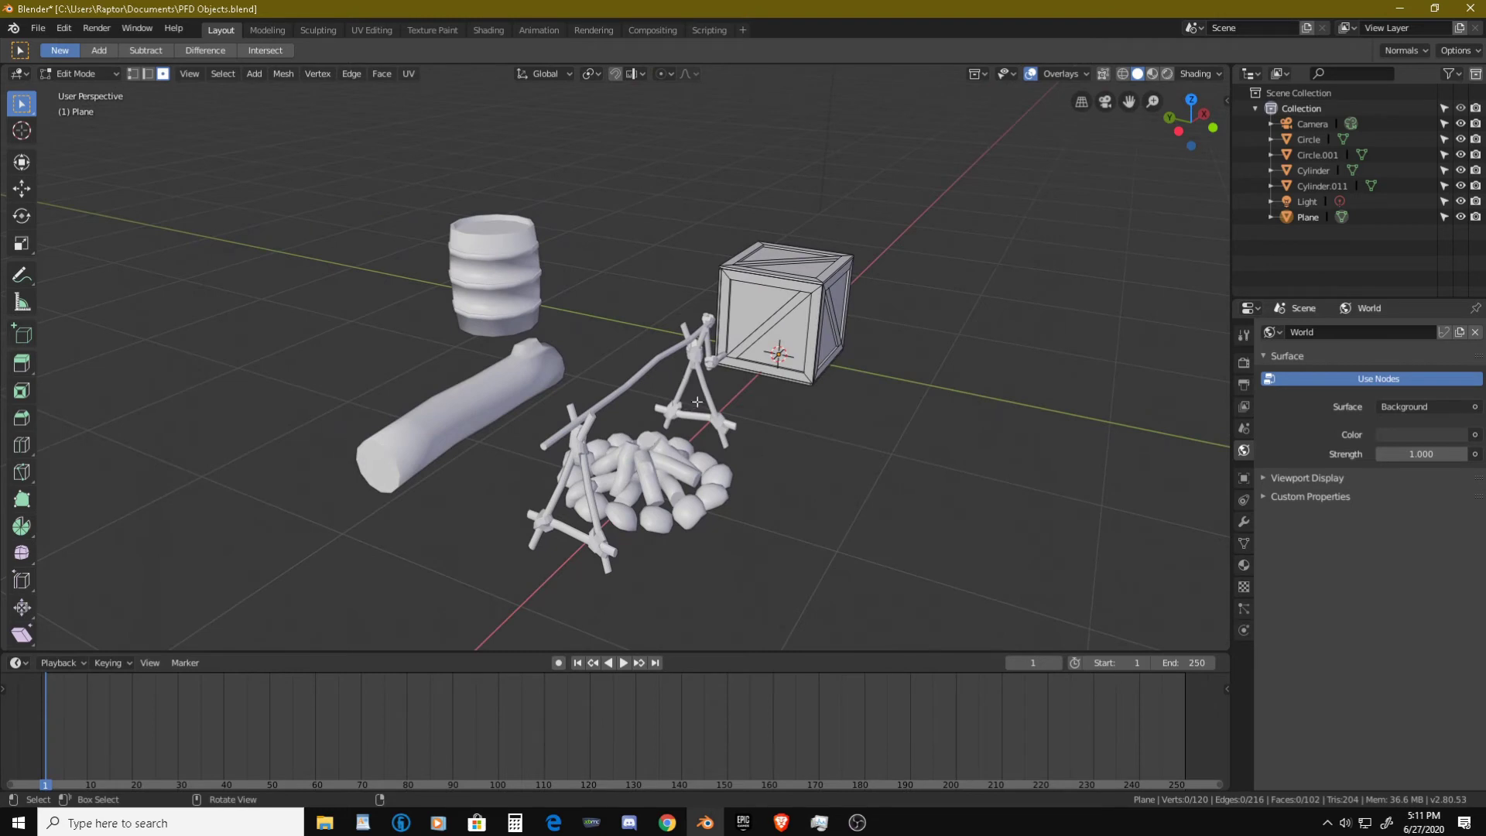
{"action": "key", "text": "a"}
{"action": "key", "text": "alt+a"}
{"action": "key", "text": "Tab"}
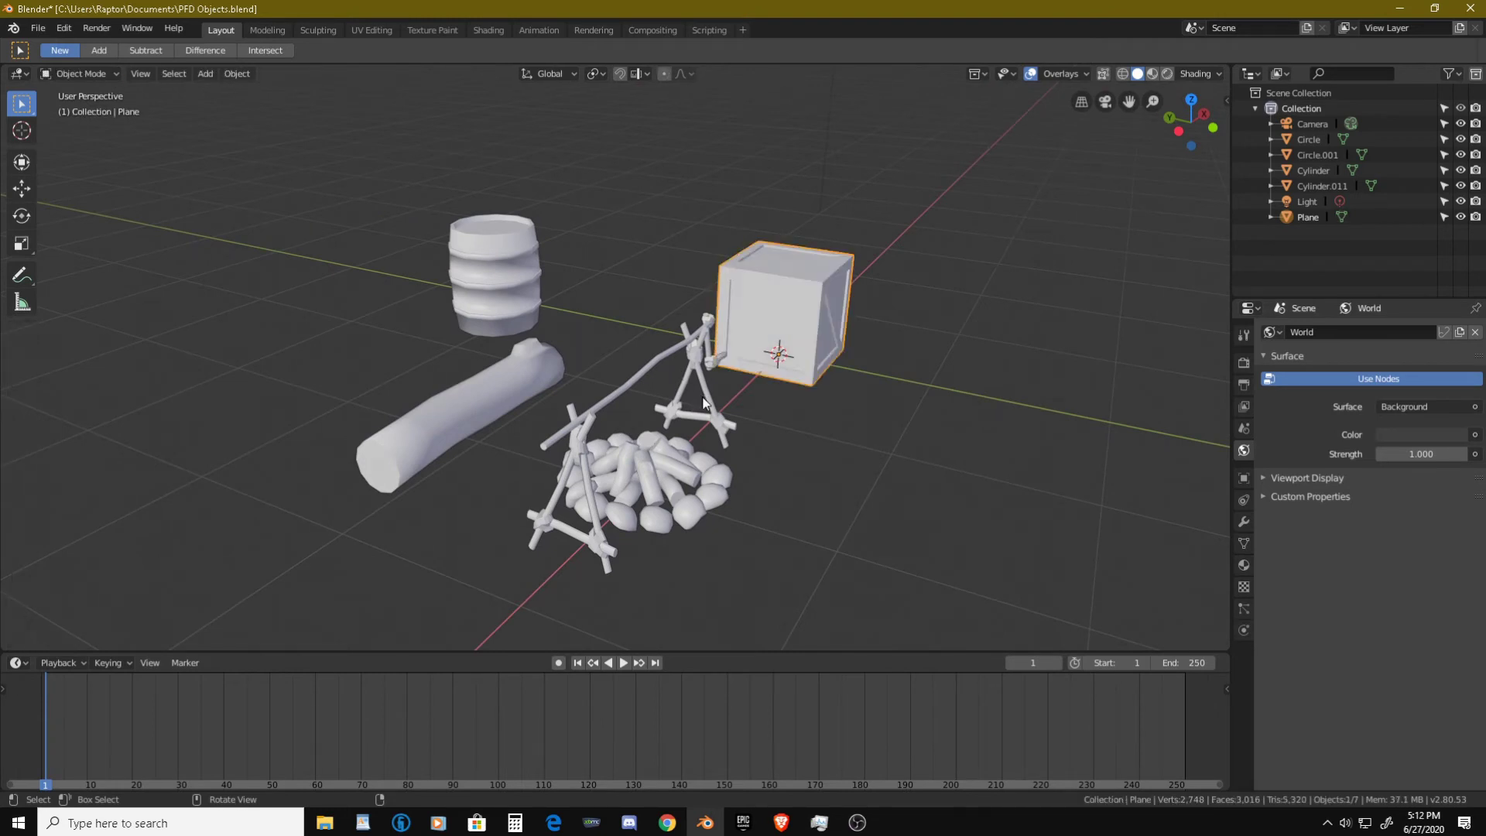
- Move the crate across the ground plane about 1.29 m in X and 2.3 m in Y, keeping its height locked
{"action": "scroll", "coordinate": [707, 412], "scroll_direction": "down", "scroll_amount": 3}
{"action": "middle_click_drag", "start_coordinate": [707, 412], "coordinate": [563, 411]}
{"action": "scroll", "coordinate": [696, 441], "scroll_direction": "up", "scroll_amount": 2}
{"action": "scroll", "coordinate": [783, 456], "scroll_direction": "up", "scroll_amount": 3}
{"action": "scroll", "coordinate": [607, 384], "scroll_direction": "down", "scroll_amount": 3}
{"action": "scroll", "coordinate": [661, 331], "scroll_direction": "up", "scroll_amount": 3}
{"action": "key", "text": "g"}
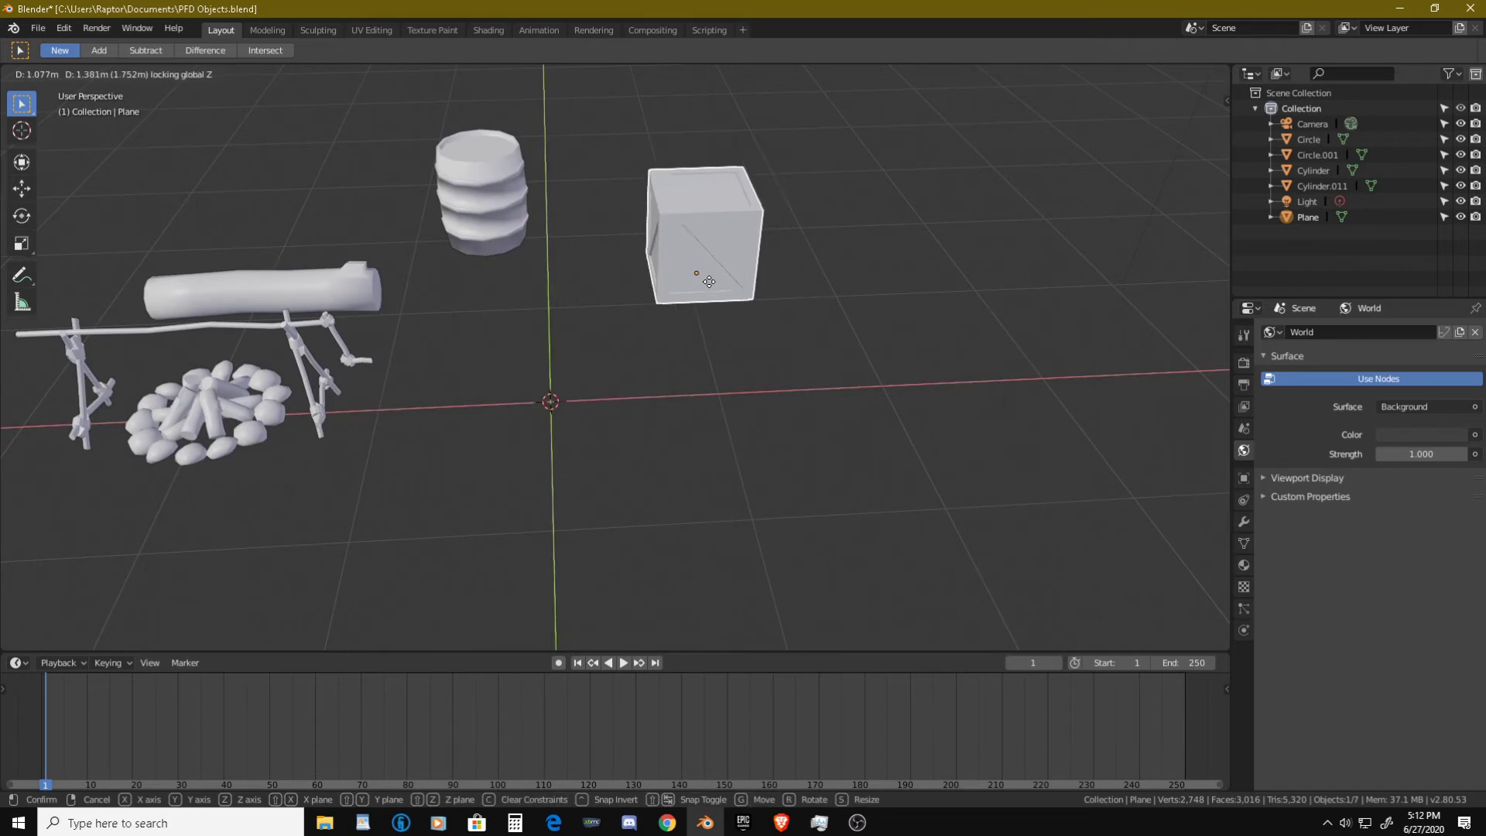
{"action": "left_click", "coordinate": [708, 205]}
- Add a mesh circle at the world origin and set it to 10 vertices
{"action": "middle_click_drag", "start_coordinate": [708, 205], "coordinate": [464, 294]}
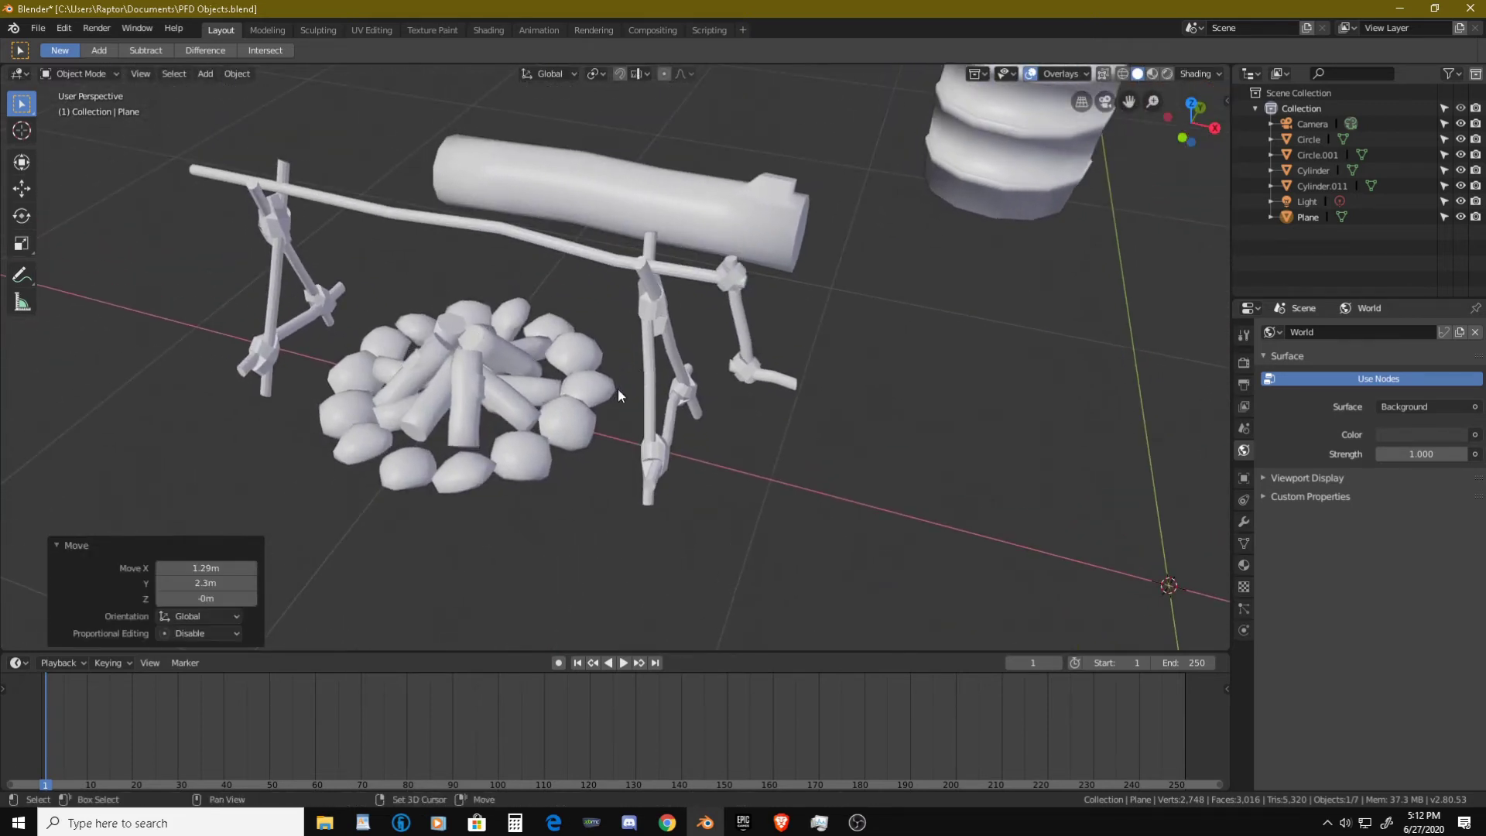
{"action": "middle_click_drag", "start_coordinate": [617, 394], "coordinate": [453, 373]}
{"action": "middle_click_drag", "start_coordinate": [741, 452], "coordinate": [670, 453]}
{"action": "key", "text": "shift+a"}
{"action": "mouse_move", "coordinate": [671, 455]}
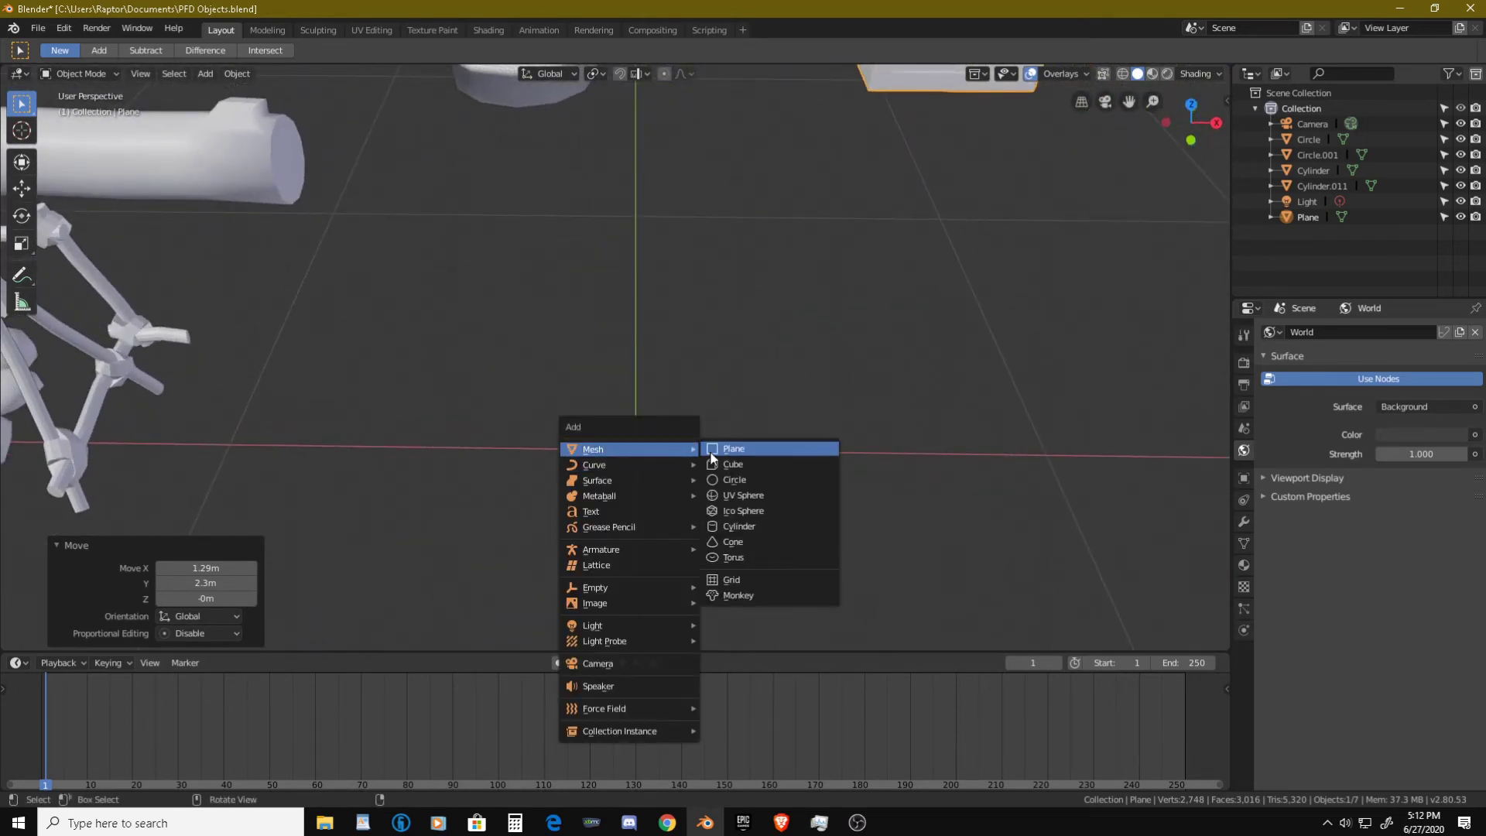
{"action": "left_click", "coordinate": [766, 479]}
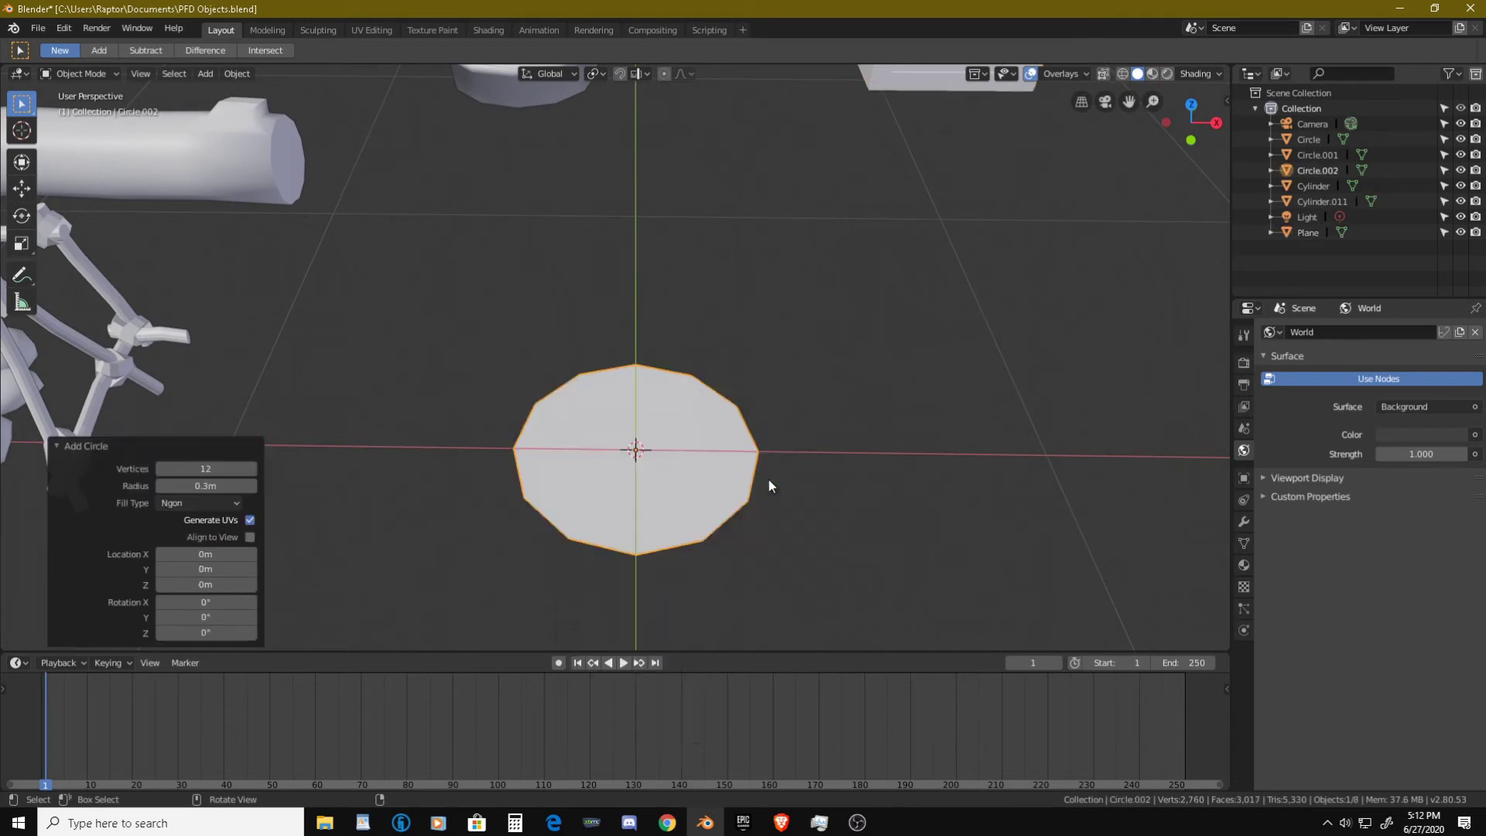
{"action": "left_click", "coordinate": [214, 467]}
{"action": "key", "text": "Return"}
{"action": "type", "text": "10"}
{"action": "key", "text": "Return"}
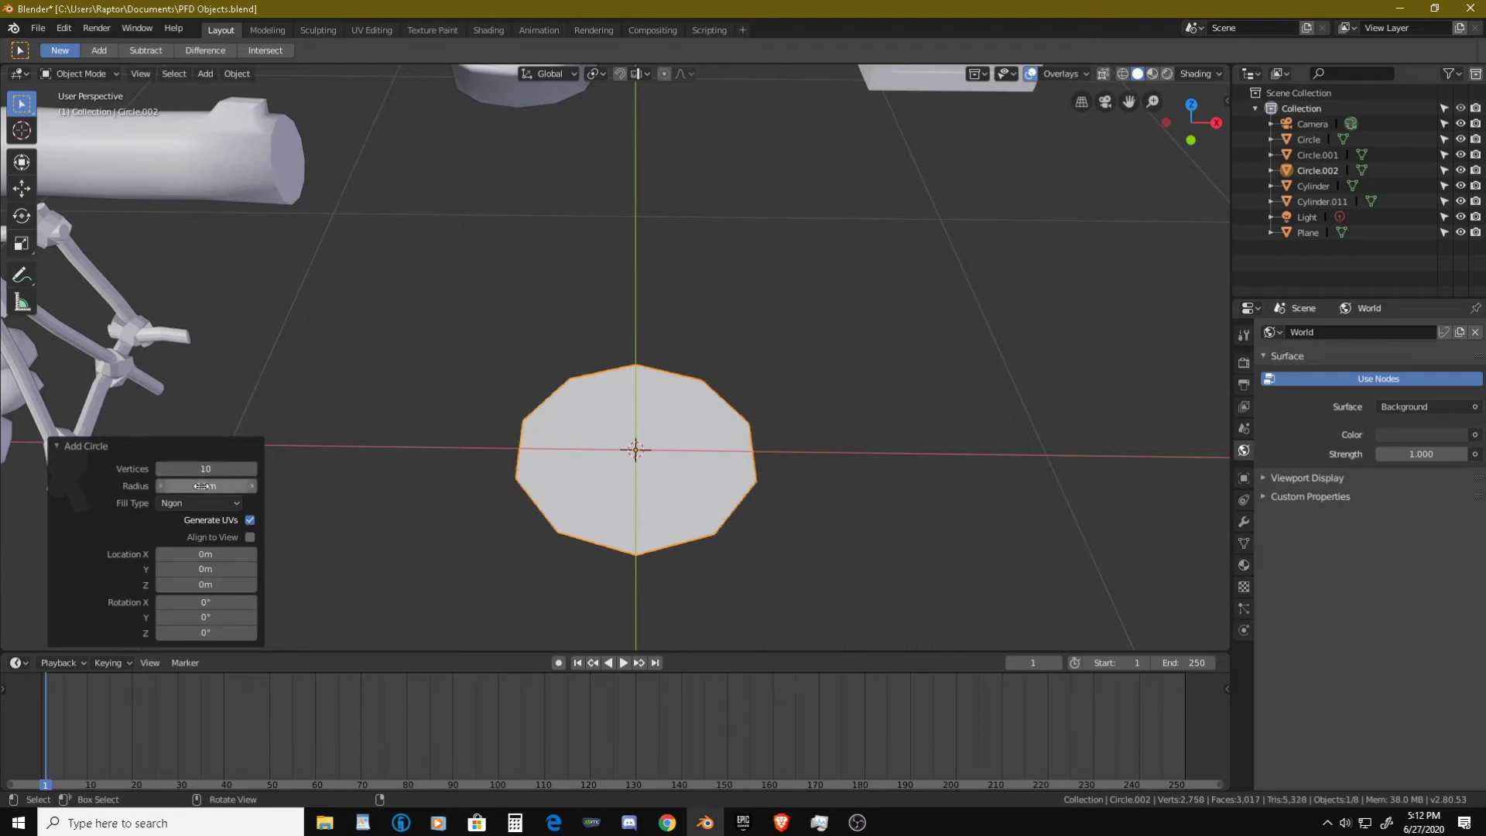
- Set the new circle's radius to 0.2 m
{"action": "left_click", "coordinate": [199, 486]}
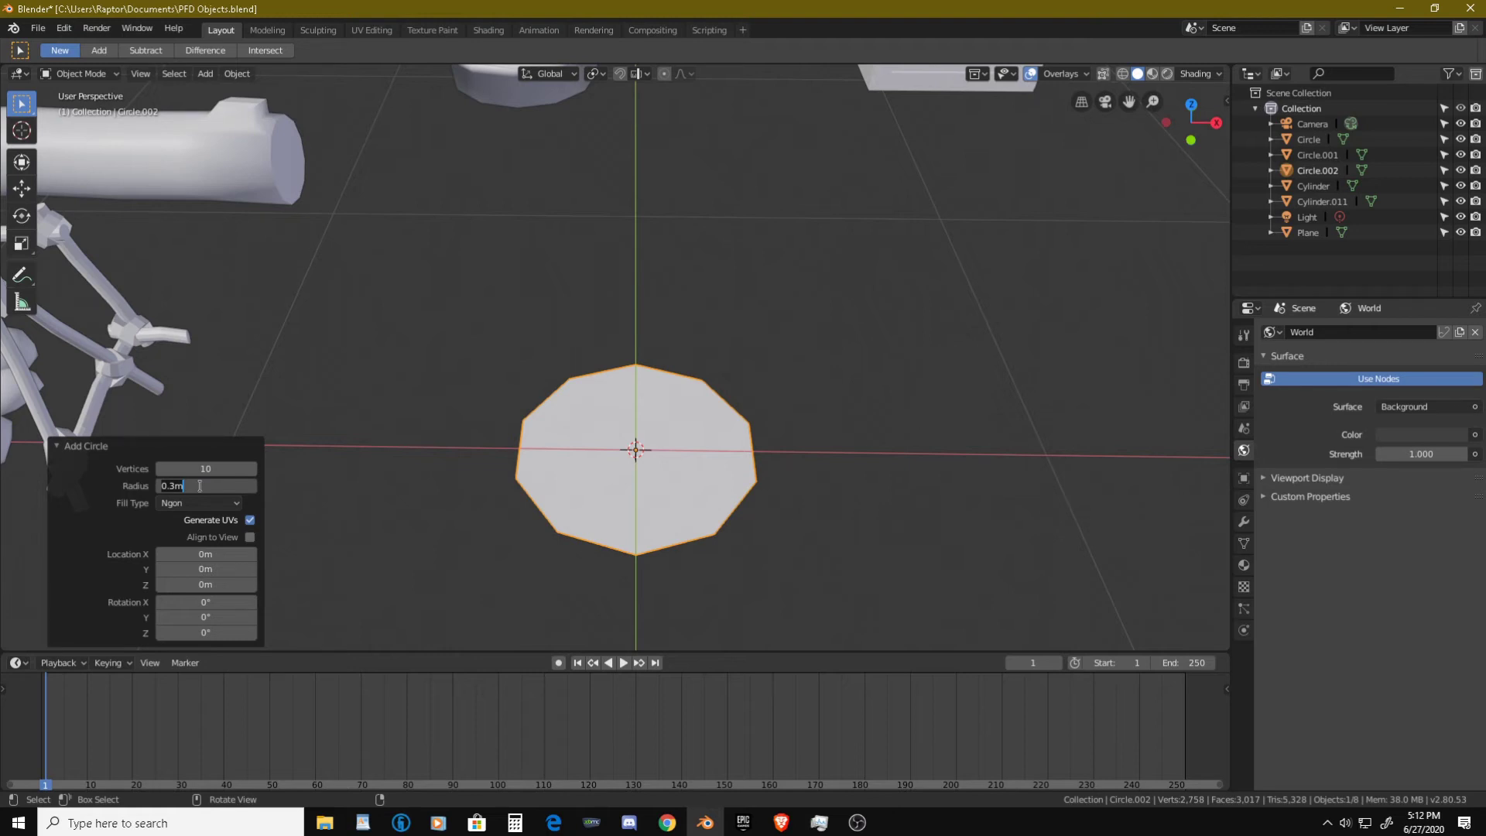
{"action": "key", "text": "BackSpace"}
{"action": "type", "text": ".2"}
{"action": "key", "text": "Return"}
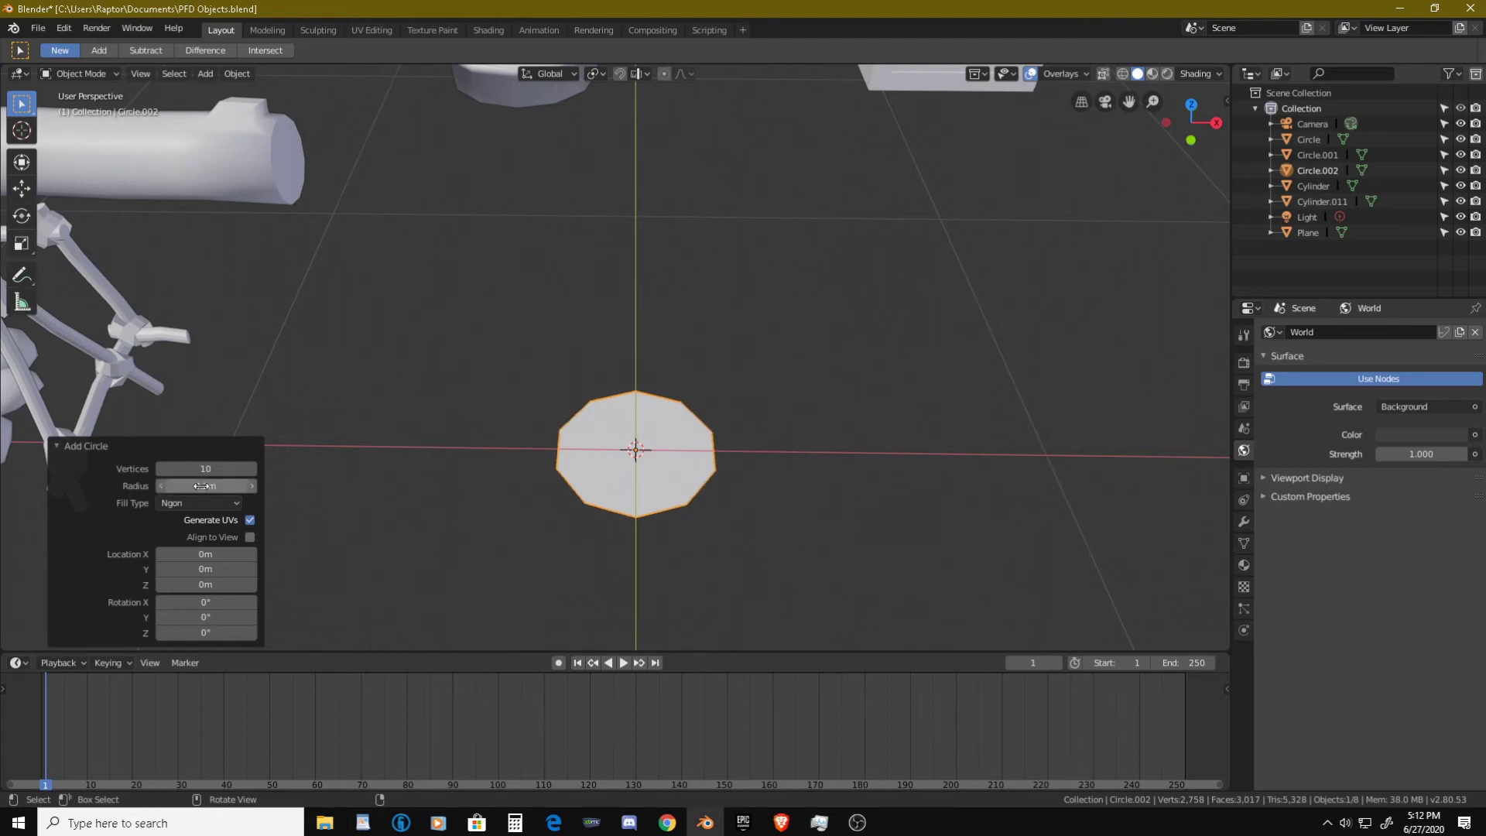
- Set the circle's radius to 0.15 m and enter Edit Mode on it
{"action": "left_click", "coordinate": [201, 485]}
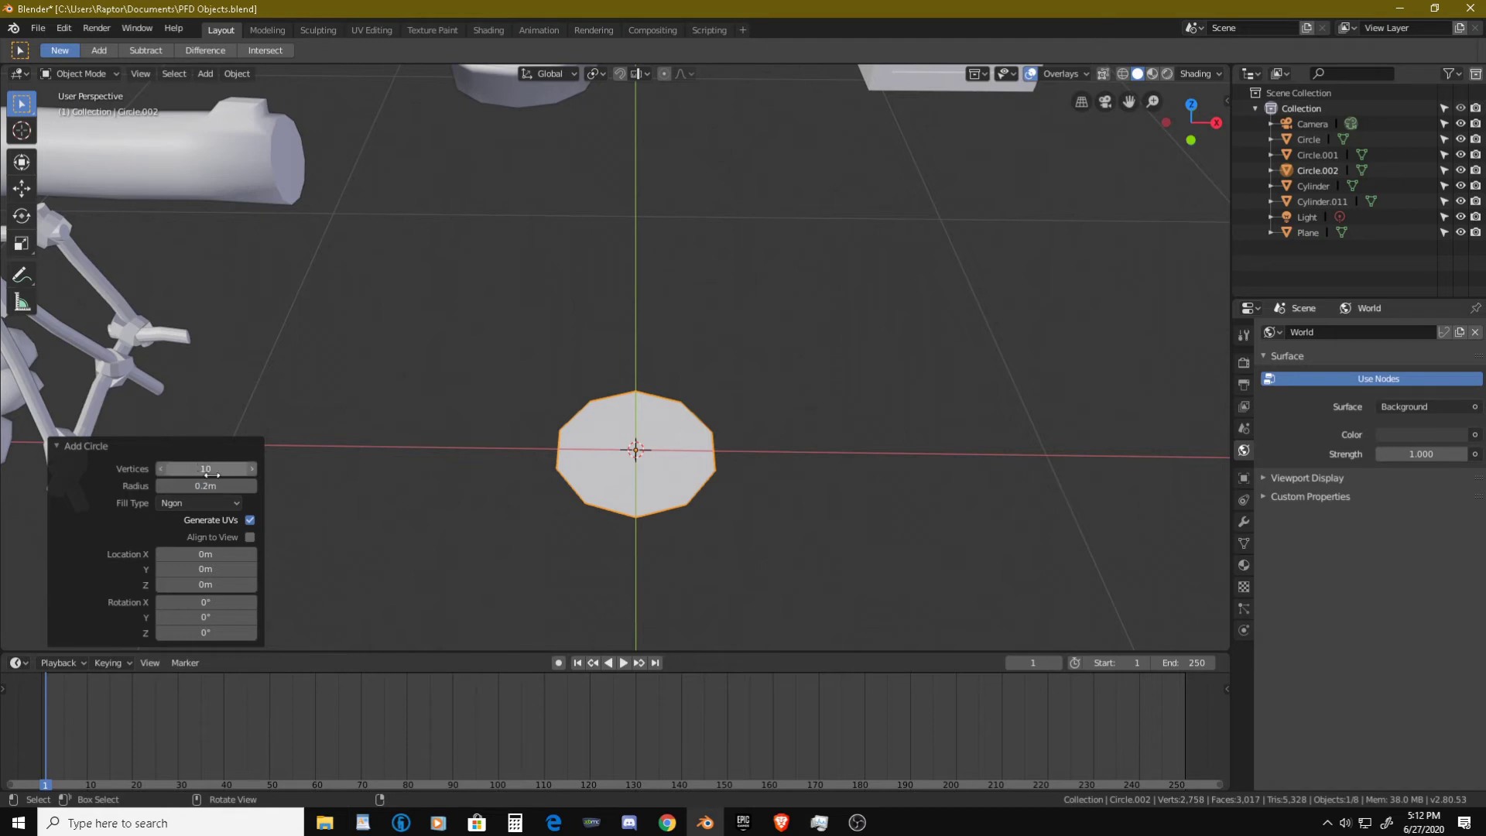
{"action": "key", "text": "BackSpace"}
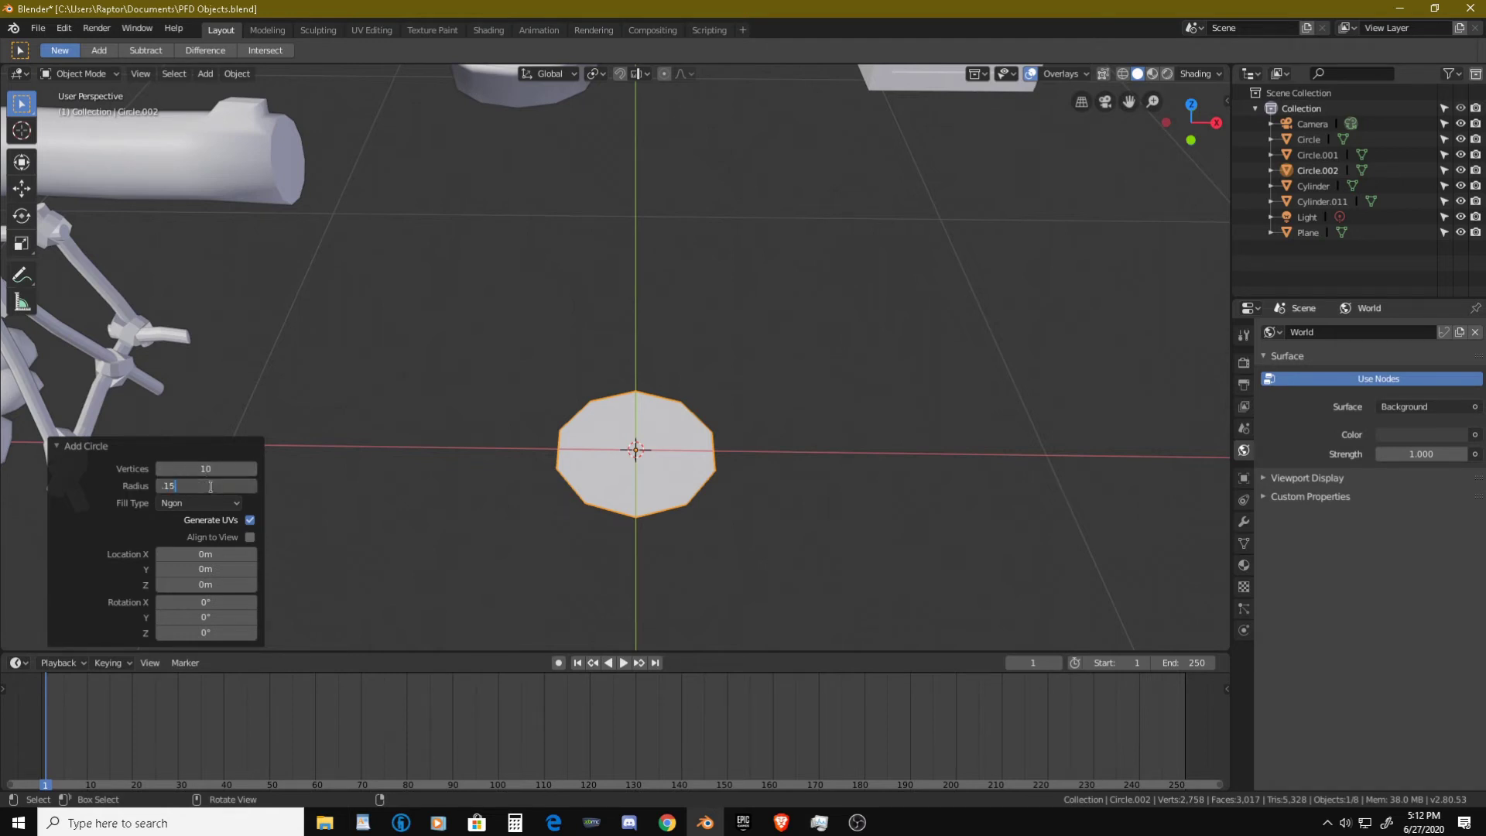
{"action": "type", "text": ".15"}
{"action": "key", "text": "Return"}
{"action": "scroll", "coordinate": [635, 470], "scroll_direction": "down", "scroll_amount": 2}
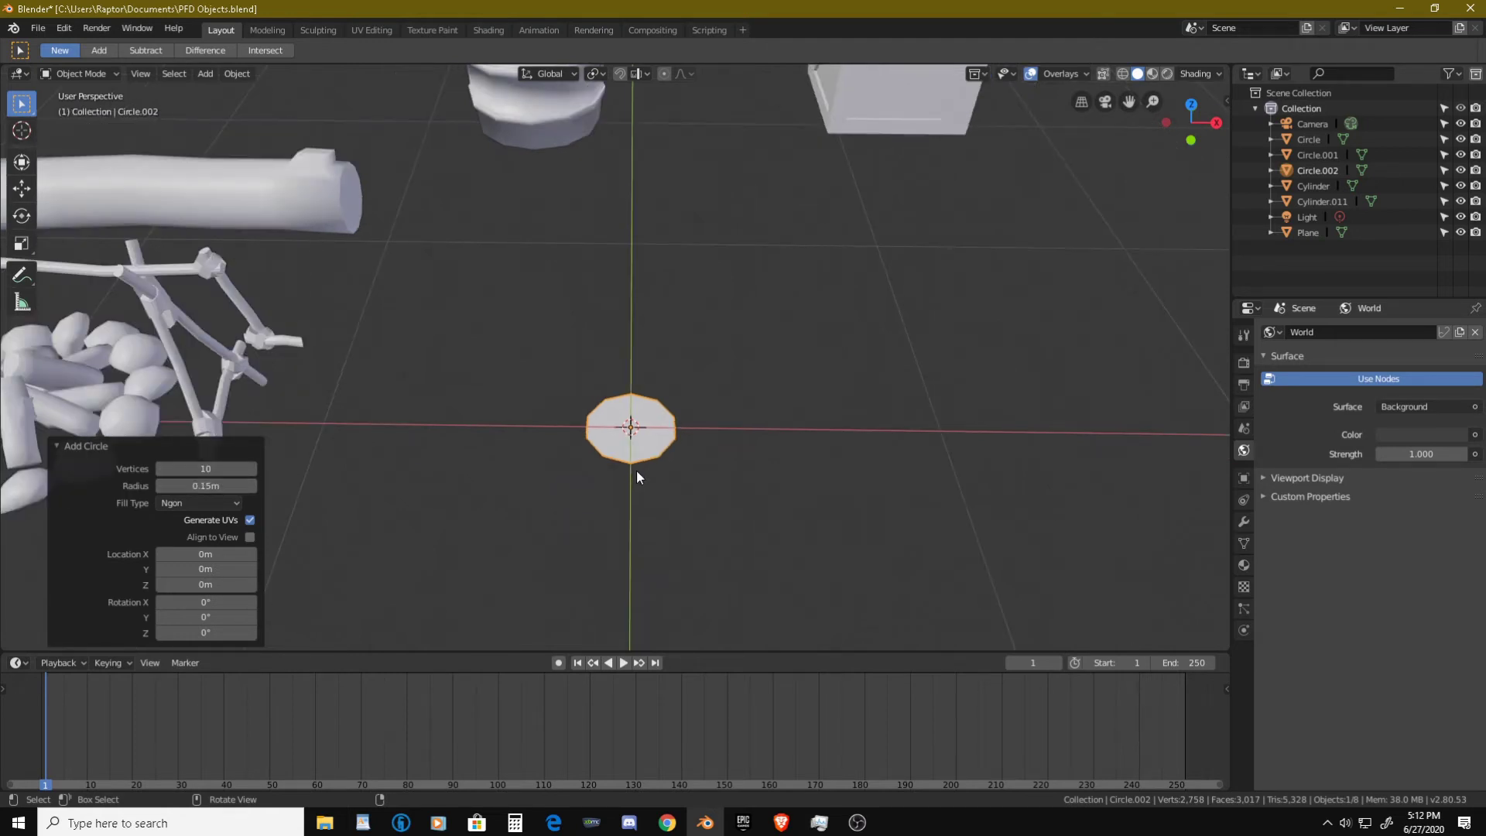
{"action": "scroll", "coordinate": [628, 438], "scroll_direction": "up", "scroll_amount": 3}
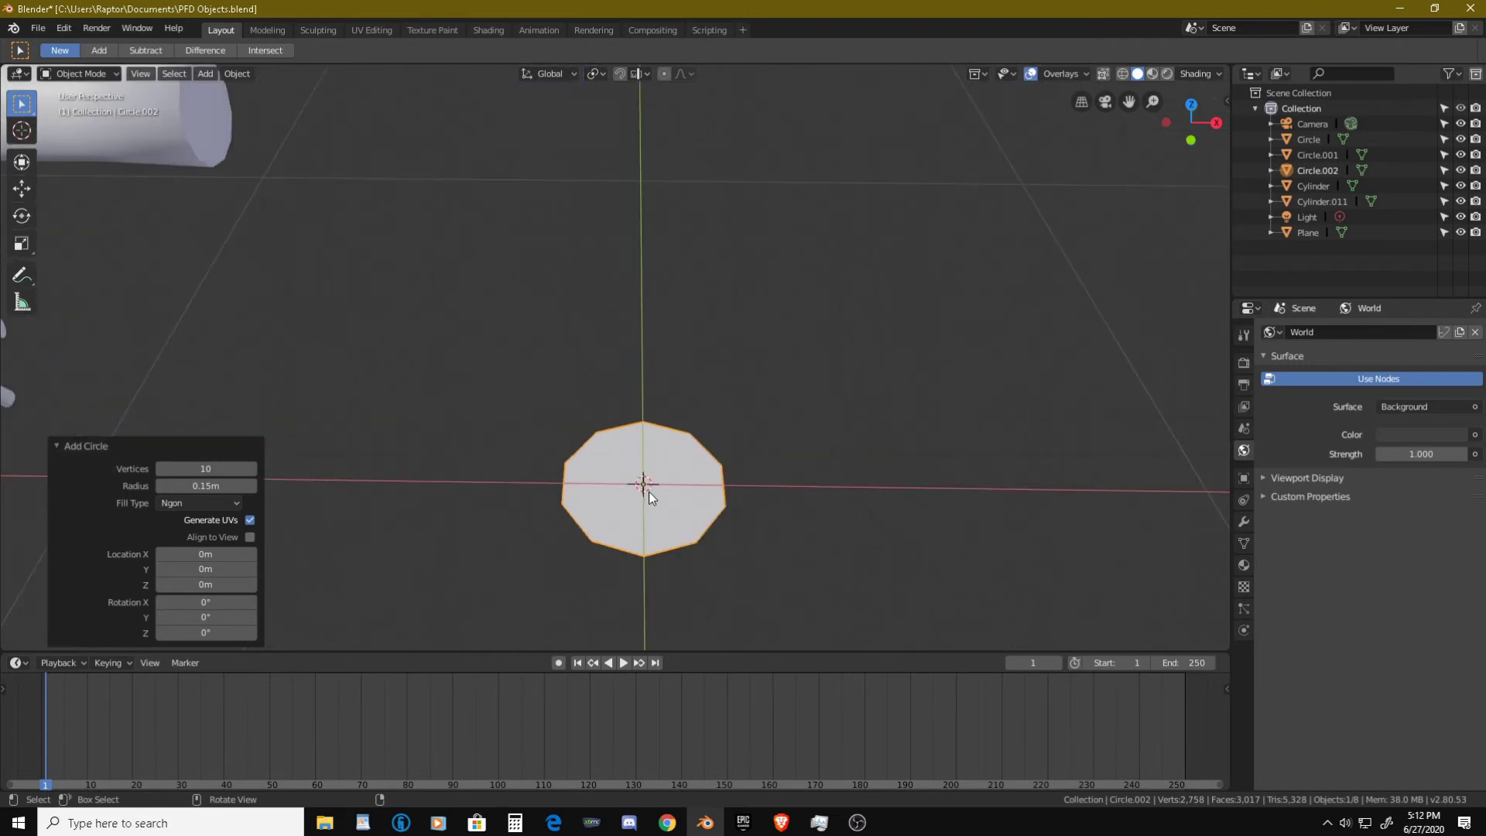
{"action": "middle_click_drag", "start_coordinate": [639, 477], "coordinate": [695, 407]}
{"action": "scroll", "coordinate": [620, 385], "scroll_direction": "up", "scroll_amount": 2}
{"action": "key", "text": "Tab"}
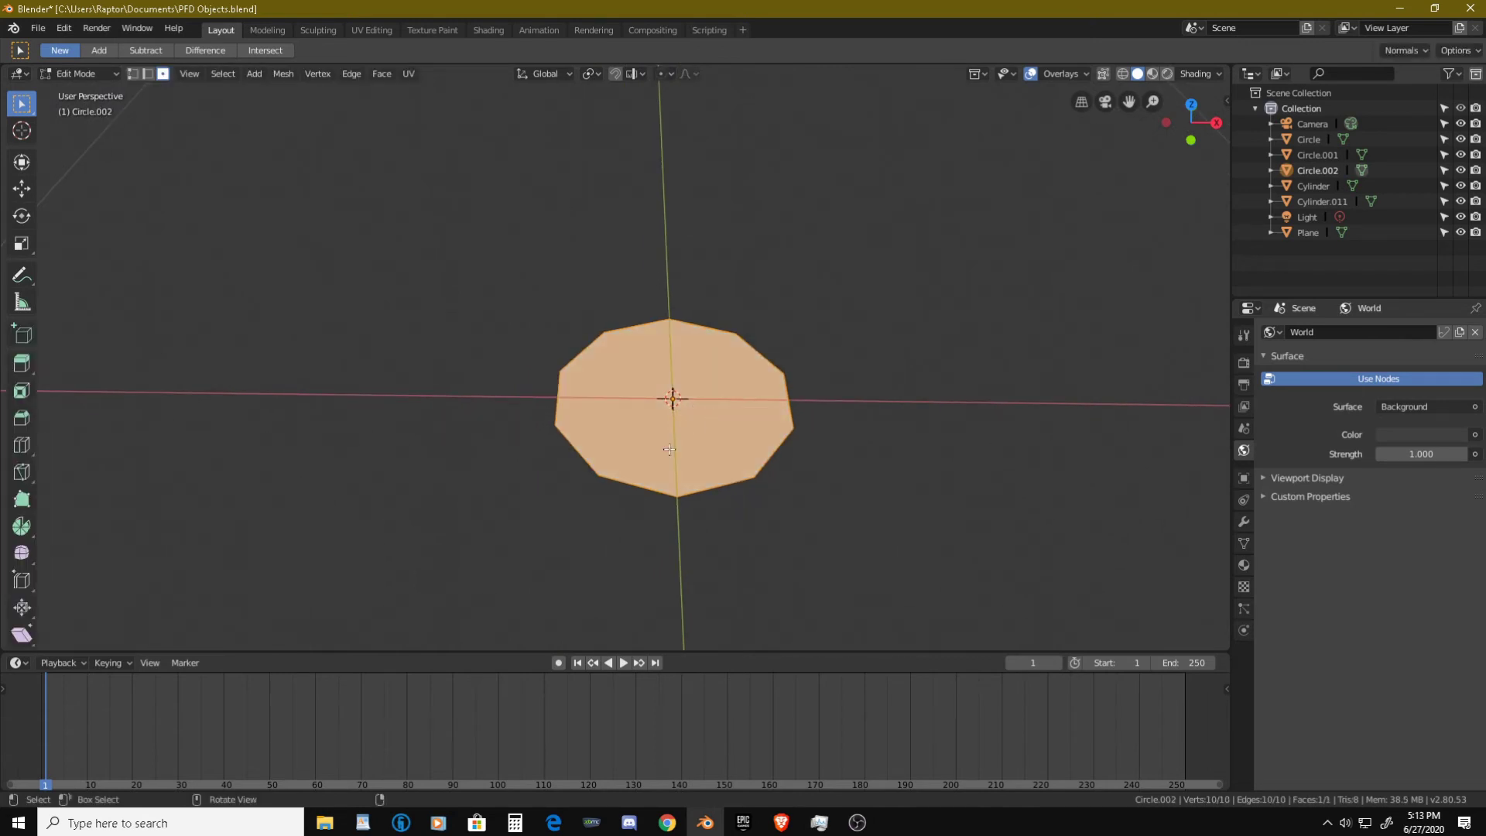
- Try insetting the circle's face by about 0.0143 m, and undo the inset
{"action": "key", "text": "i"}
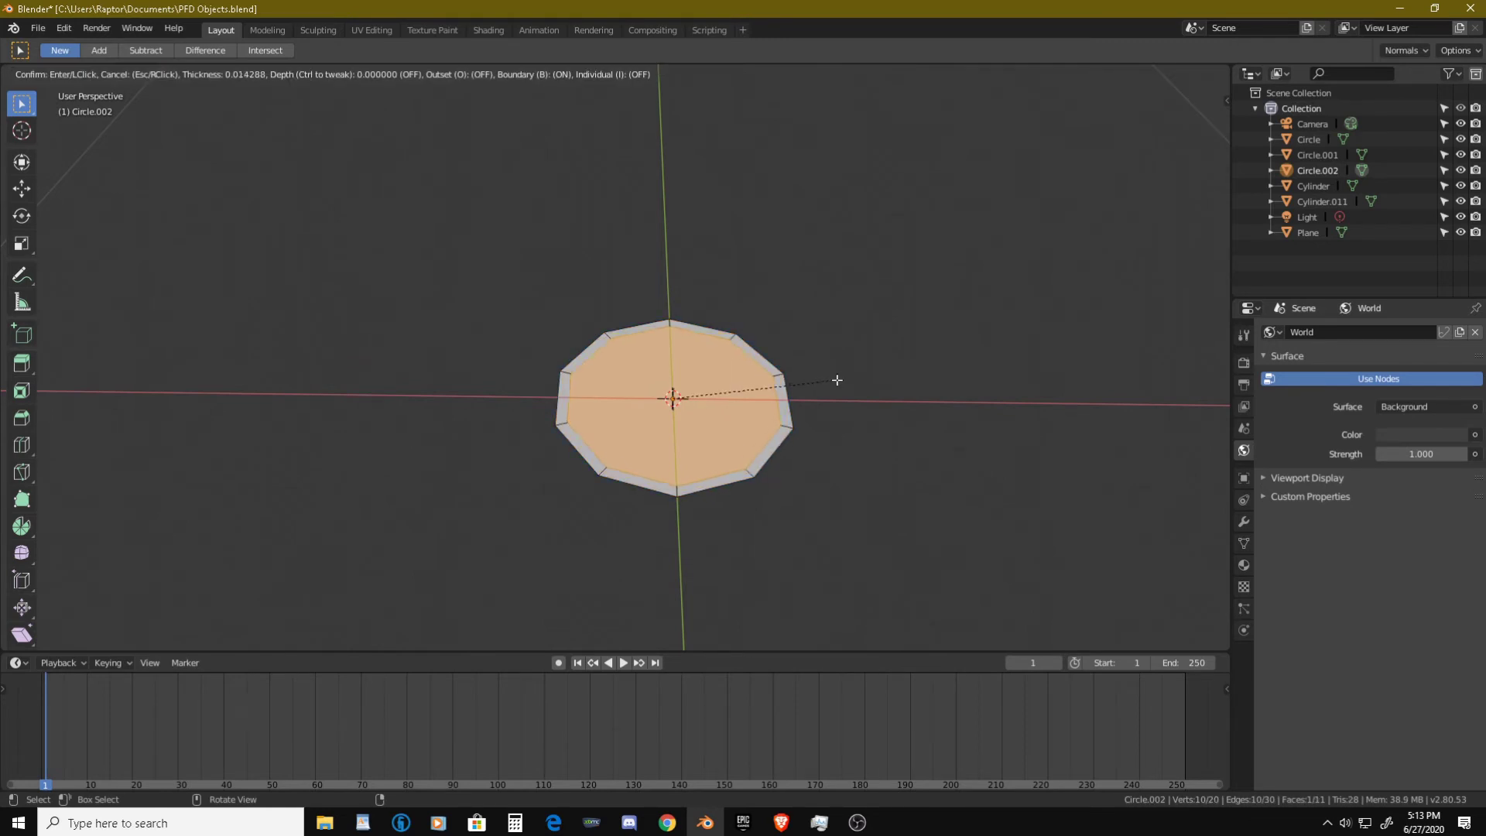
{"action": "left_click", "coordinate": [837, 380]}
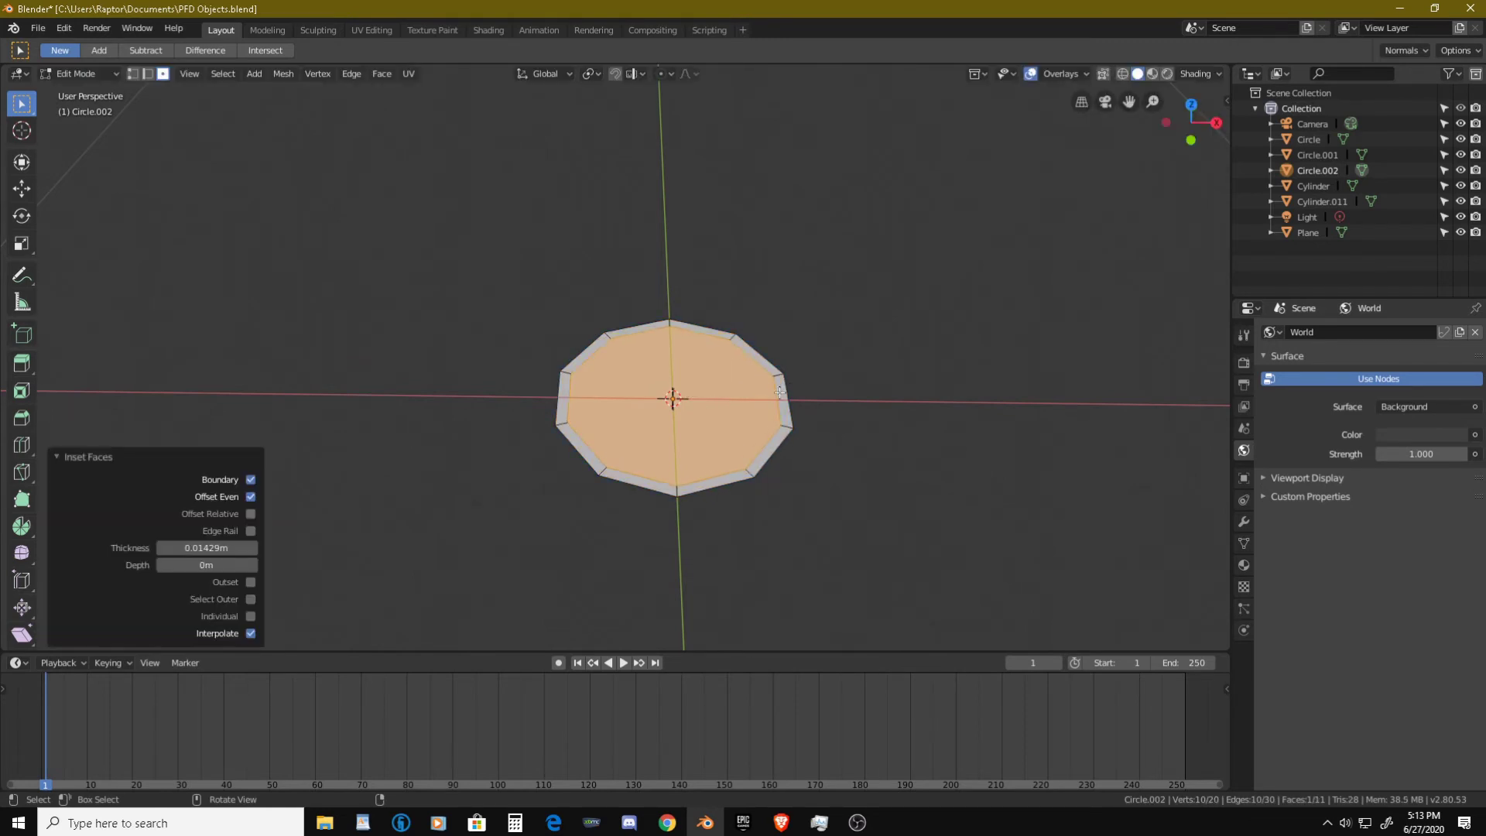
{"action": "scroll", "coordinate": [779, 392], "scroll_direction": "up", "scroll_amount": 2}
{"action": "key", "text": "ctrl+z"}
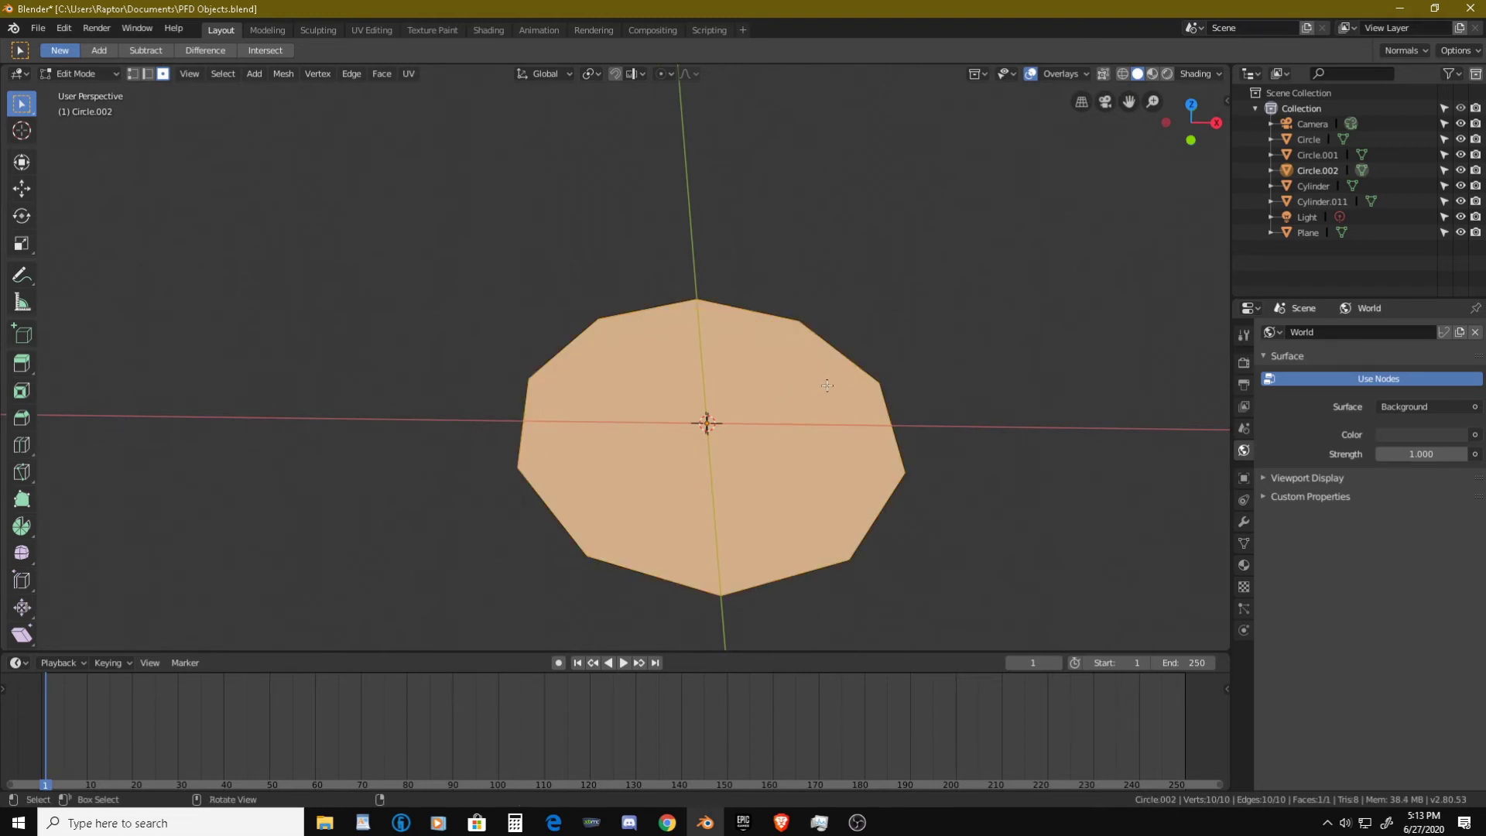
- Inset the circle's face by about 0.013 m to form a thin rim
{"action": "key", "text": "i"}
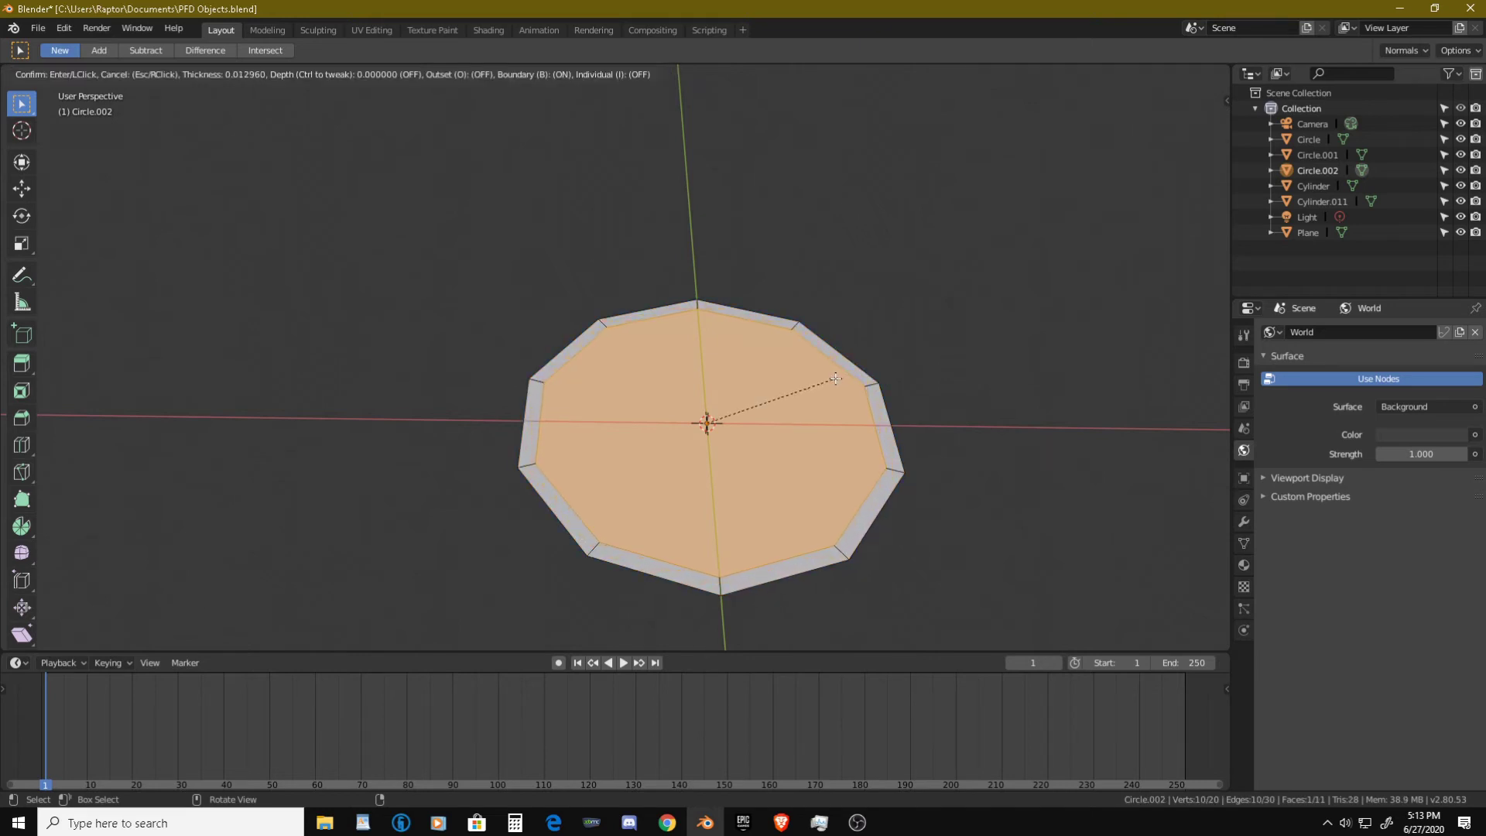
{"action": "left_click", "coordinate": [837, 379]}
{"action": "middle_click_drag", "start_coordinate": [820, 488], "coordinate": [817, 422]}
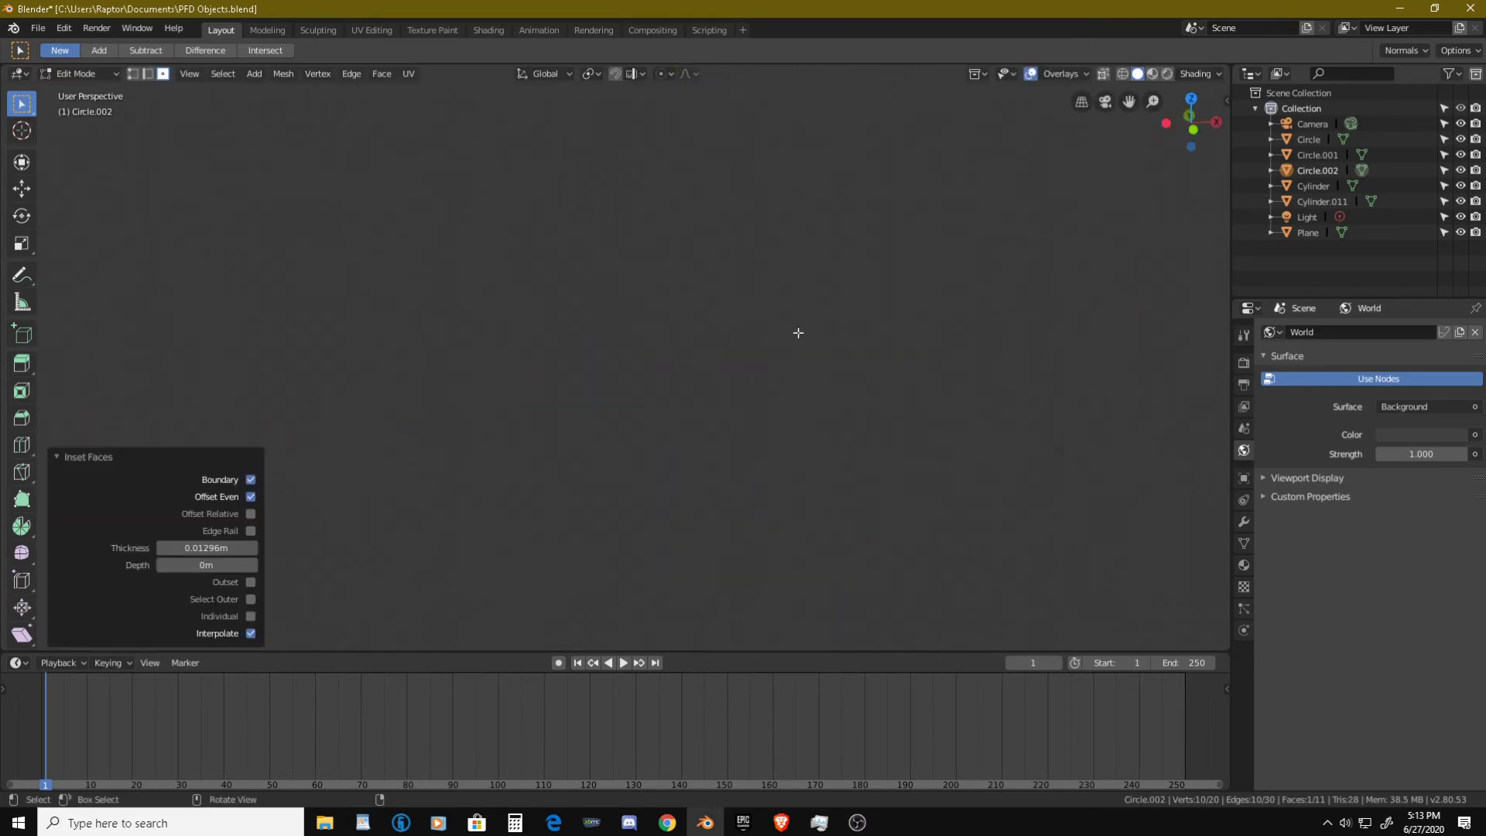
{"action": "middle_click_drag", "start_coordinate": [796, 332], "coordinate": [720, 550]}
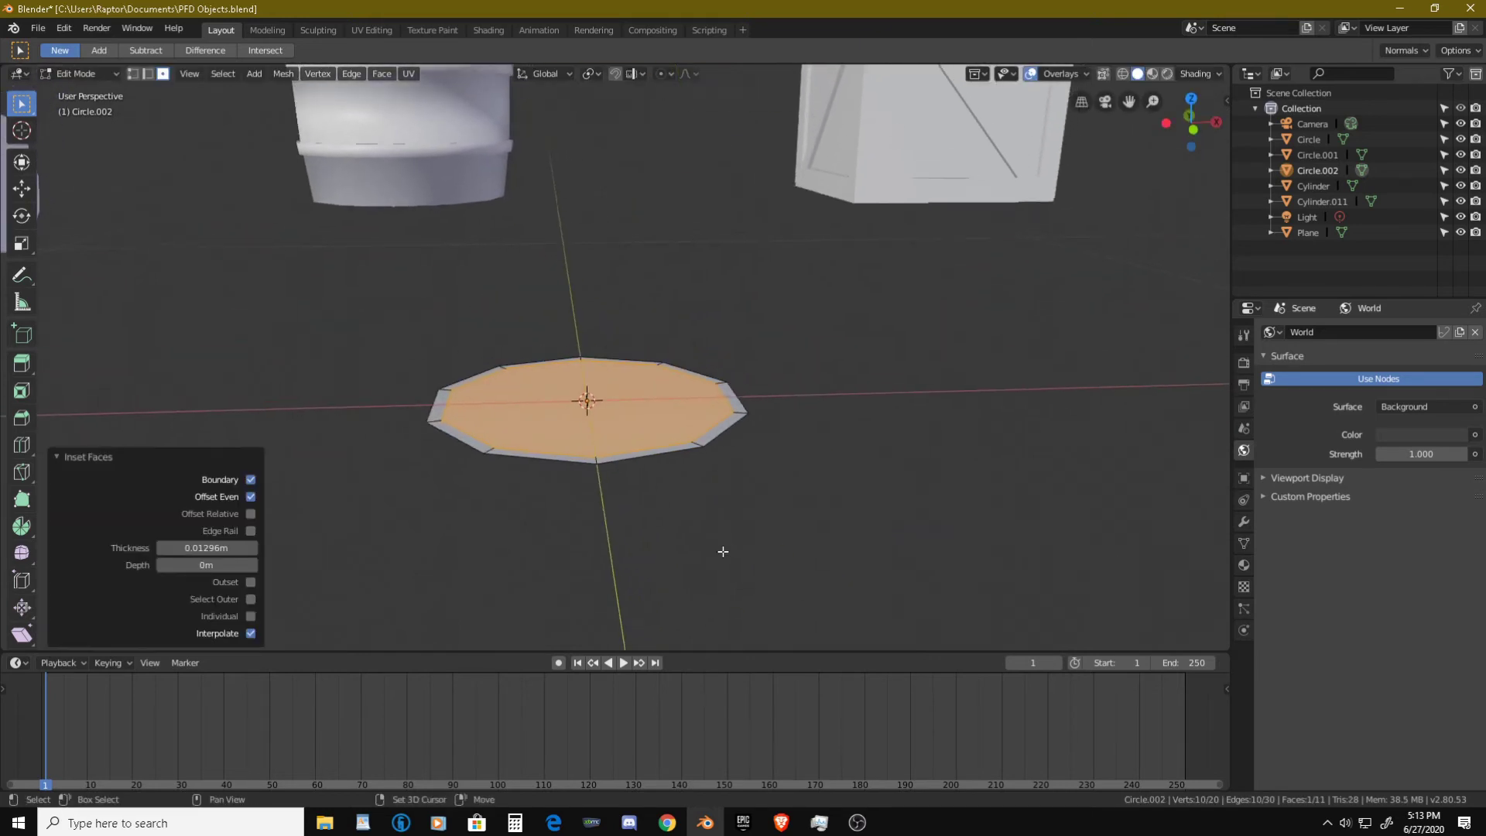
- Select the full loop of rim faces around the circle and extrude it about 0.0305 m downward
{"action": "left_click", "coordinate": [719, 426]}
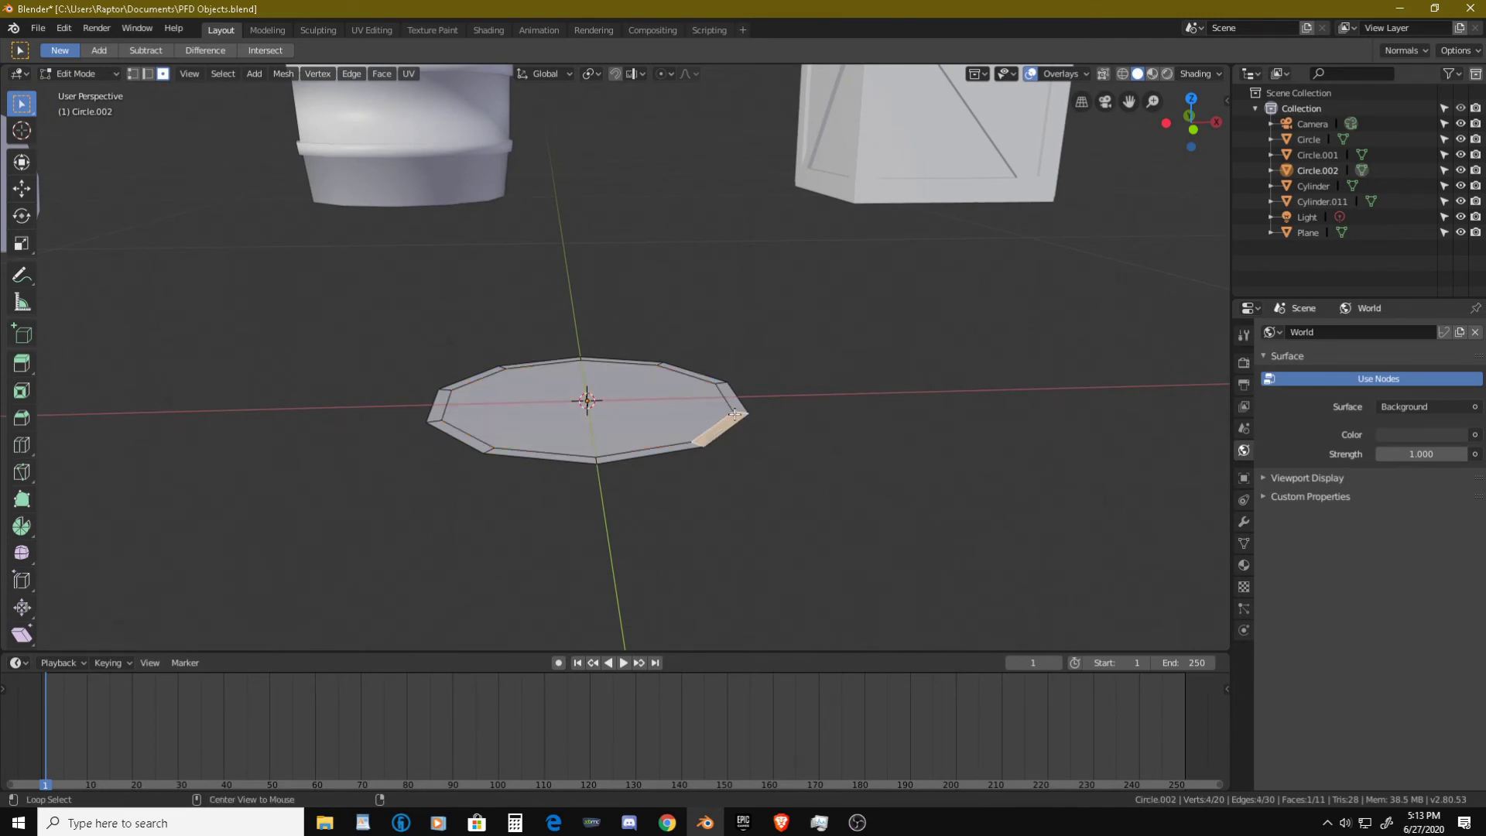
{"action": "left_click", "coordinate": [735, 414], "text": "alt"}
{"action": "scroll", "coordinate": [736, 414], "scroll_direction": "up", "scroll_amount": 3}
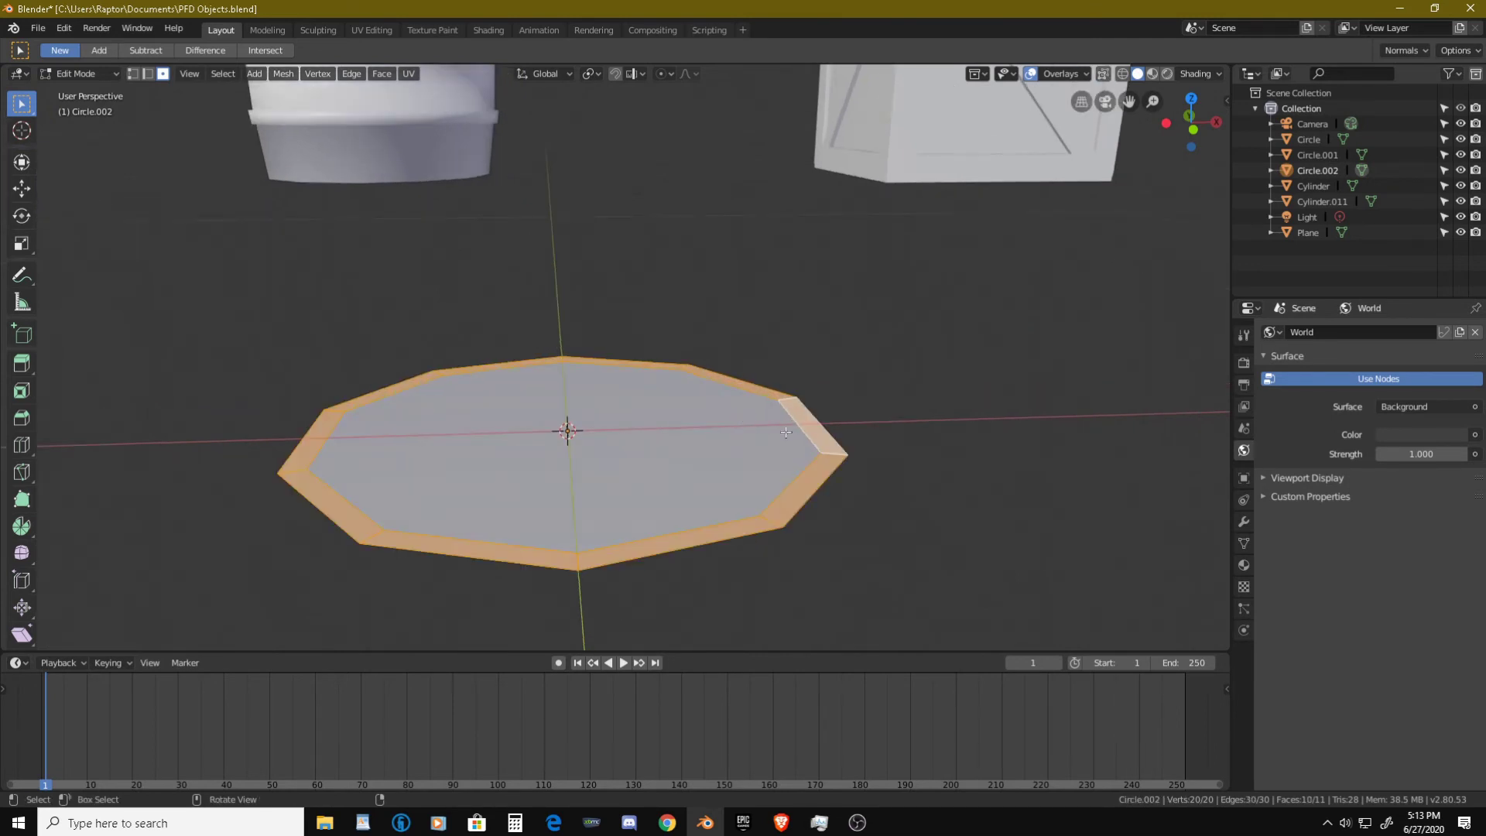
{"action": "key", "text": "e"}
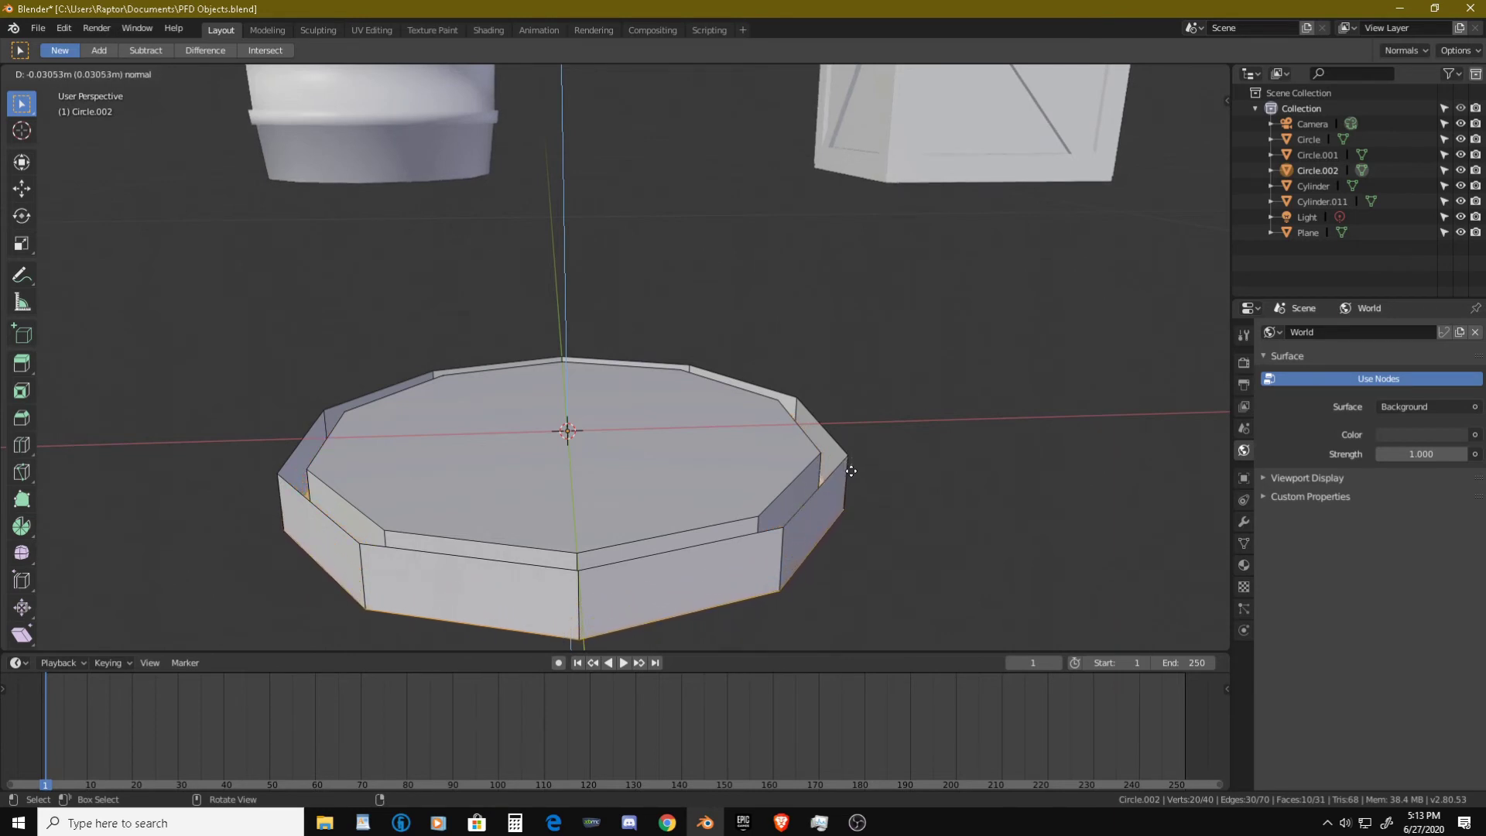
{"action": "left_click", "coordinate": [782, 509]}
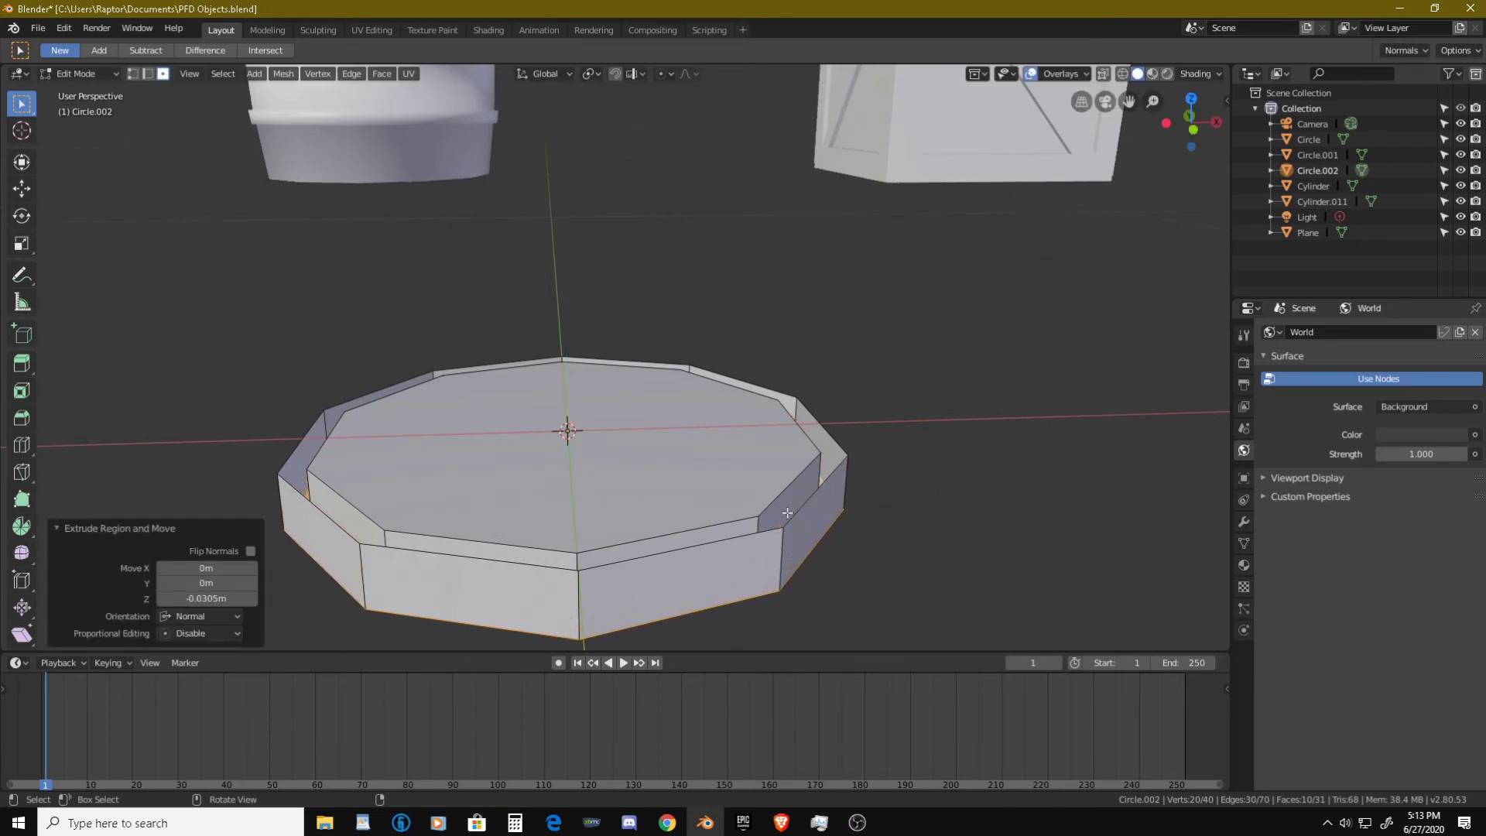
{"action": "left_click", "coordinate": [800, 509]}
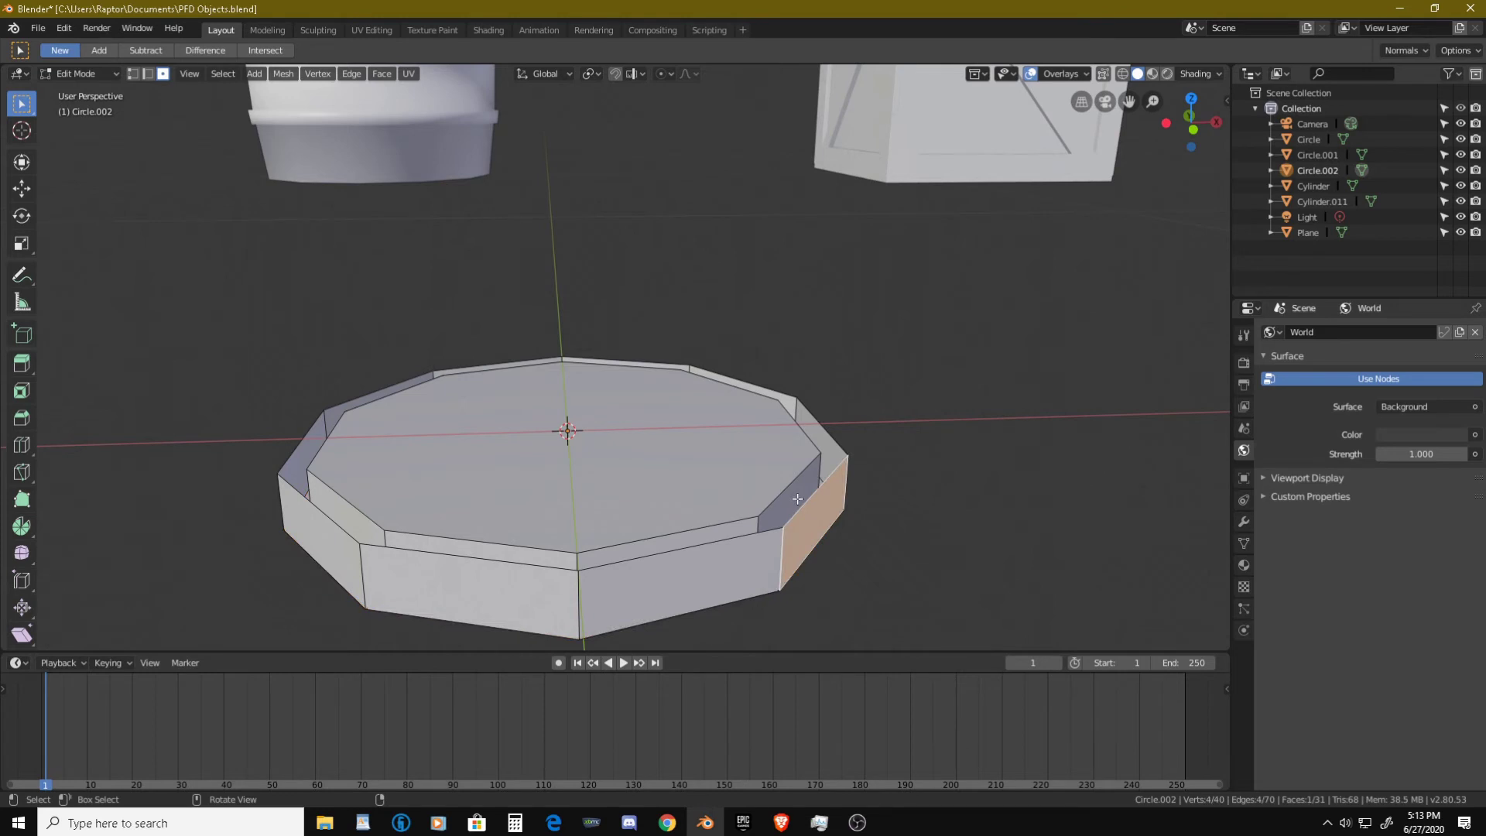
- Switch to edge selection and select the outer and inner top edge loops of the circle's rim gap
{"action": "key", "text": "ctrl+Tab"}
{"action": "left_click", "coordinate": [797, 485]}
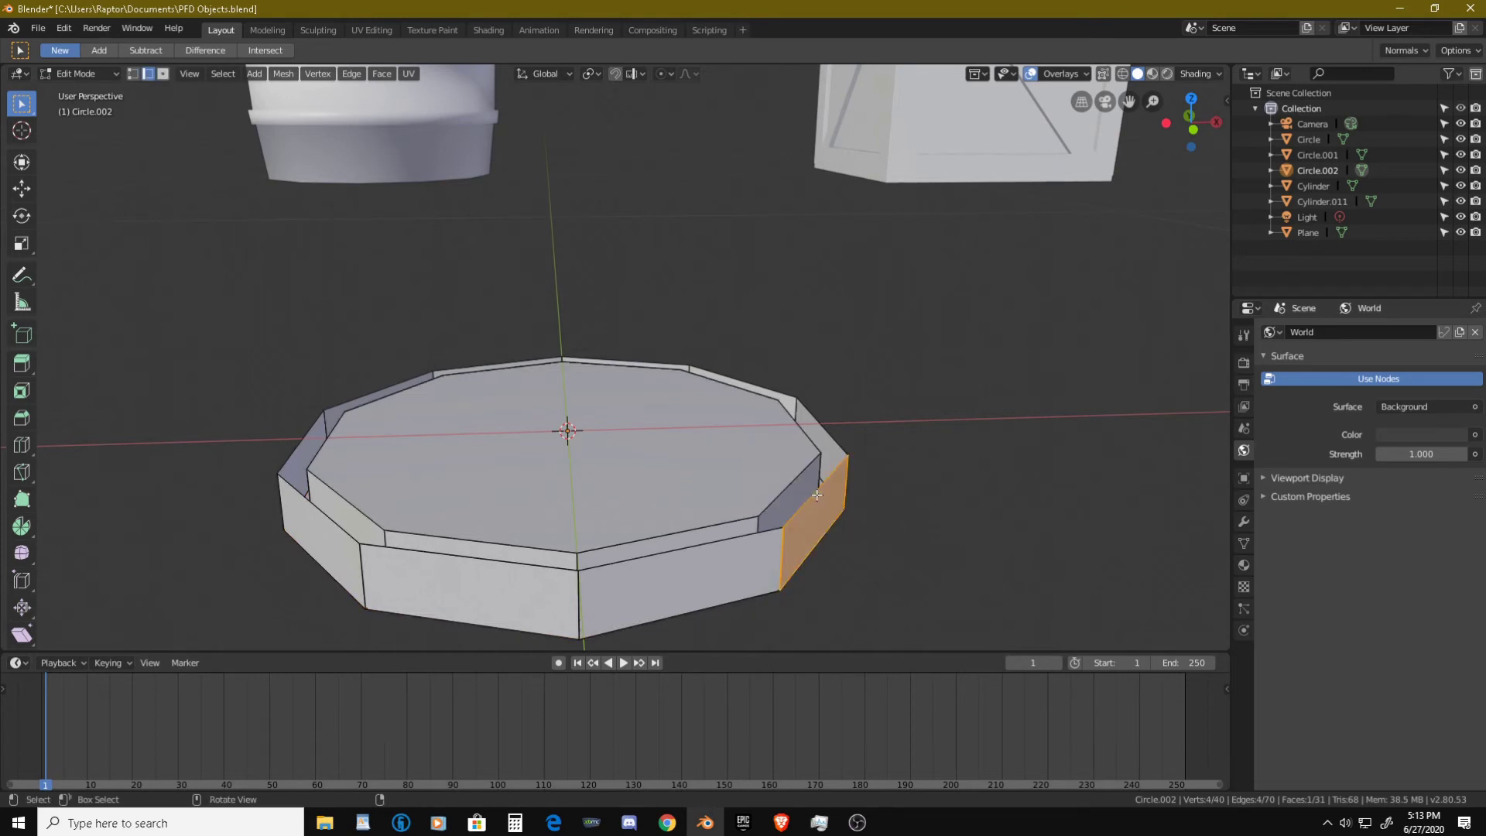
{"action": "left_click", "coordinate": [816, 496], "text": "alt"}
{"action": "left_click", "coordinate": [791, 484], "text": "alt+shift"}
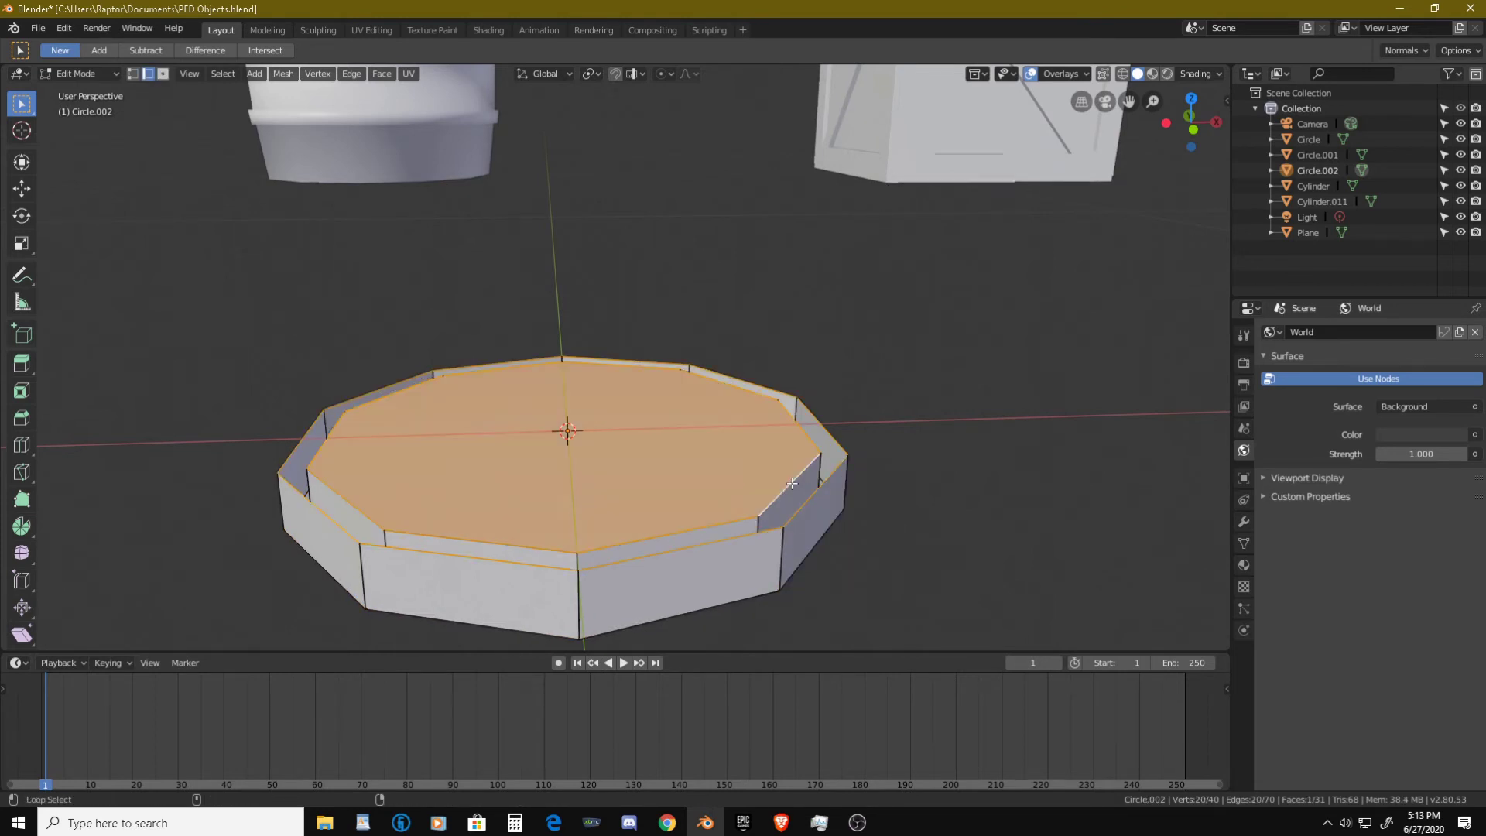
{"action": "middle_click_drag", "start_coordinate": [791, 483], "coordinate": [613, 456]}
{"action": "key", "text": "Tab"}
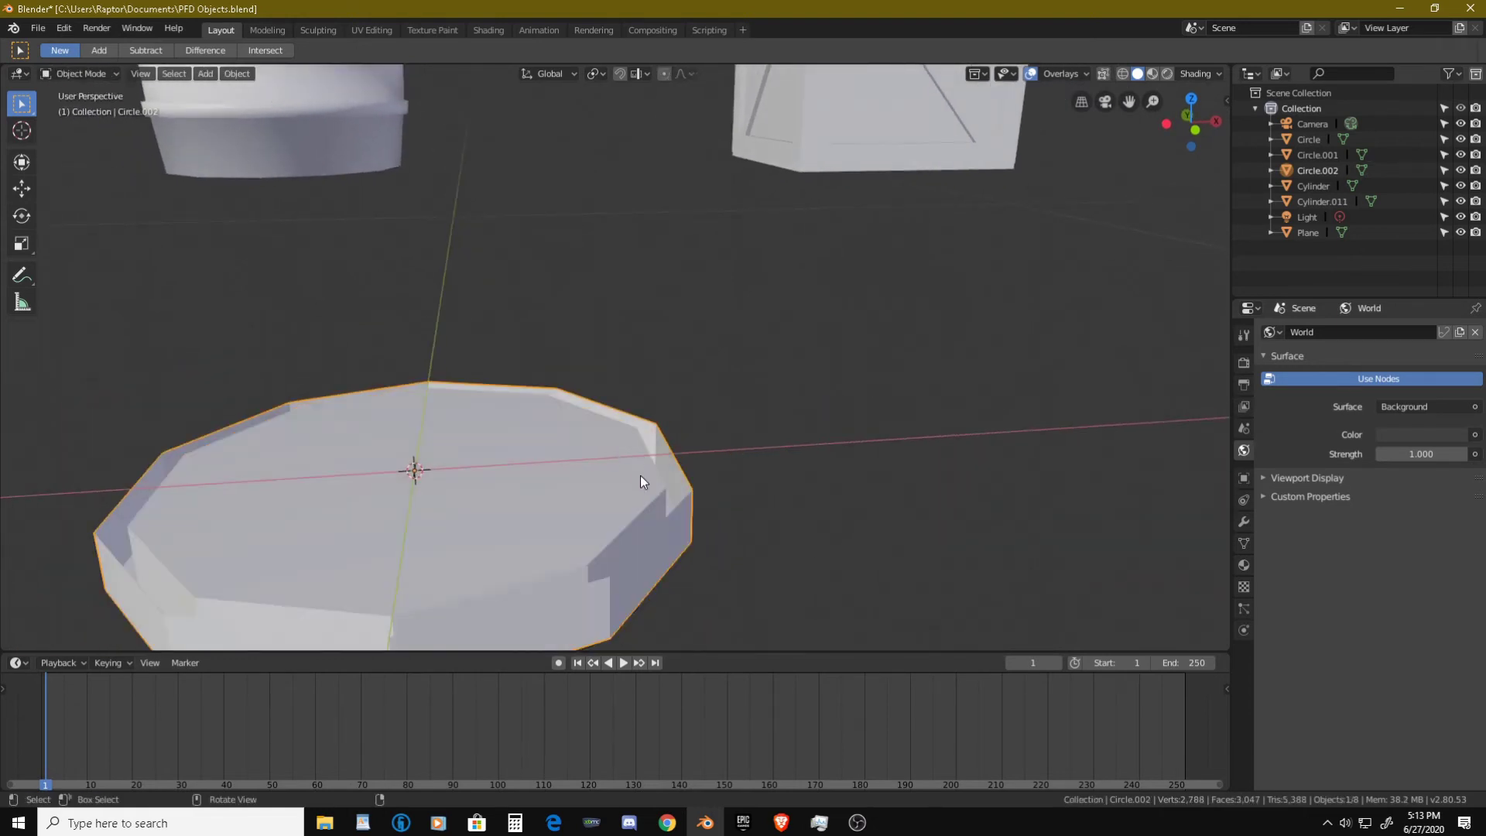
{"action": "key", "text": "Tab"}
- Switch to vertex selection and fill one segment of the rim gap with a face between its four corner vertices
{"action": "left_click", "coordinate": [661, 484]}
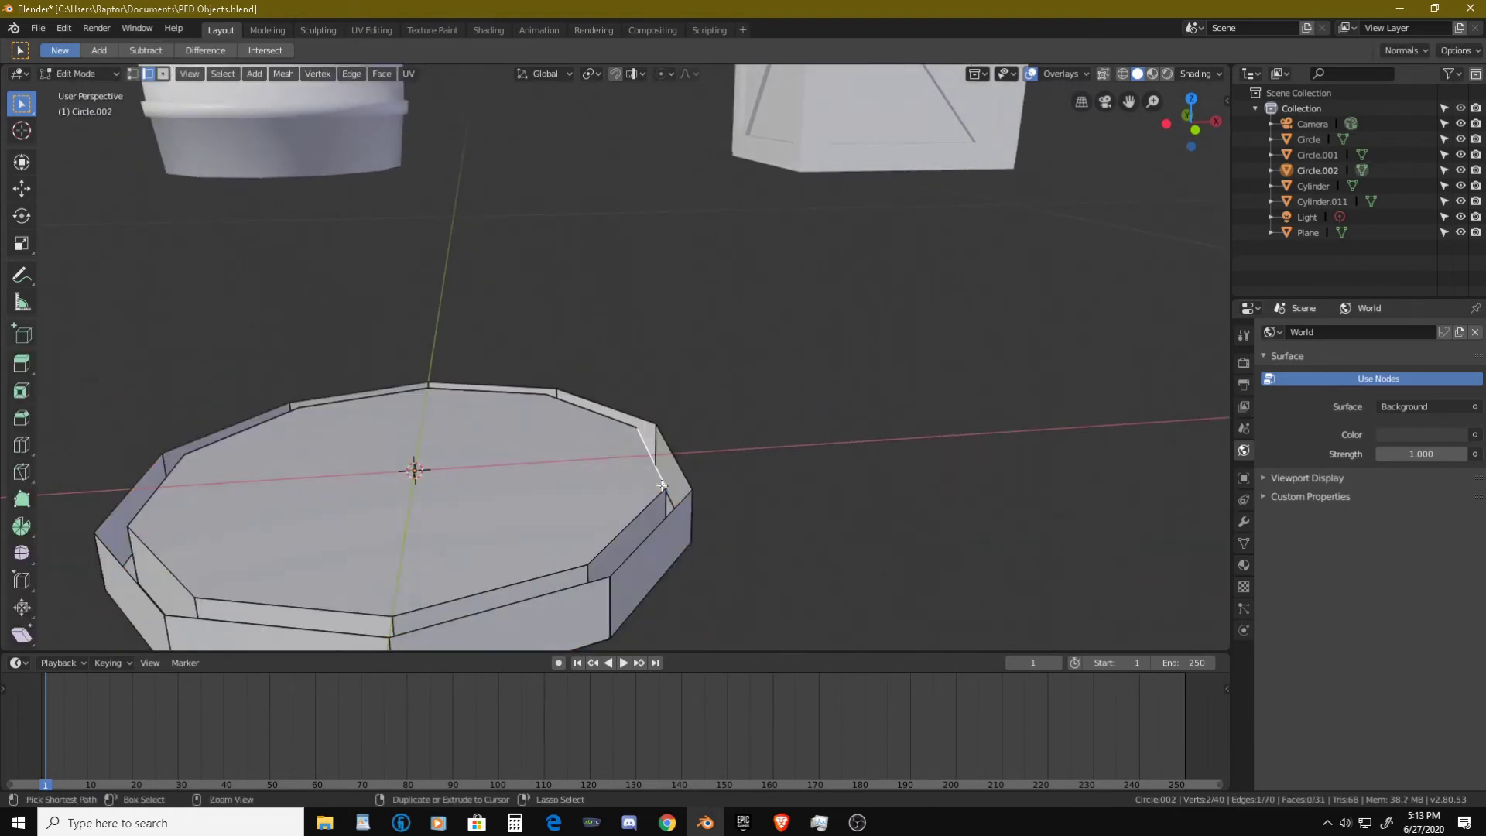
{"action": "key", "text": "ctrl+Tab"}
{"action": "left_click", "coordinate": [646, 474]}
{"action": "left_click", "coordinate": [663, 489]}
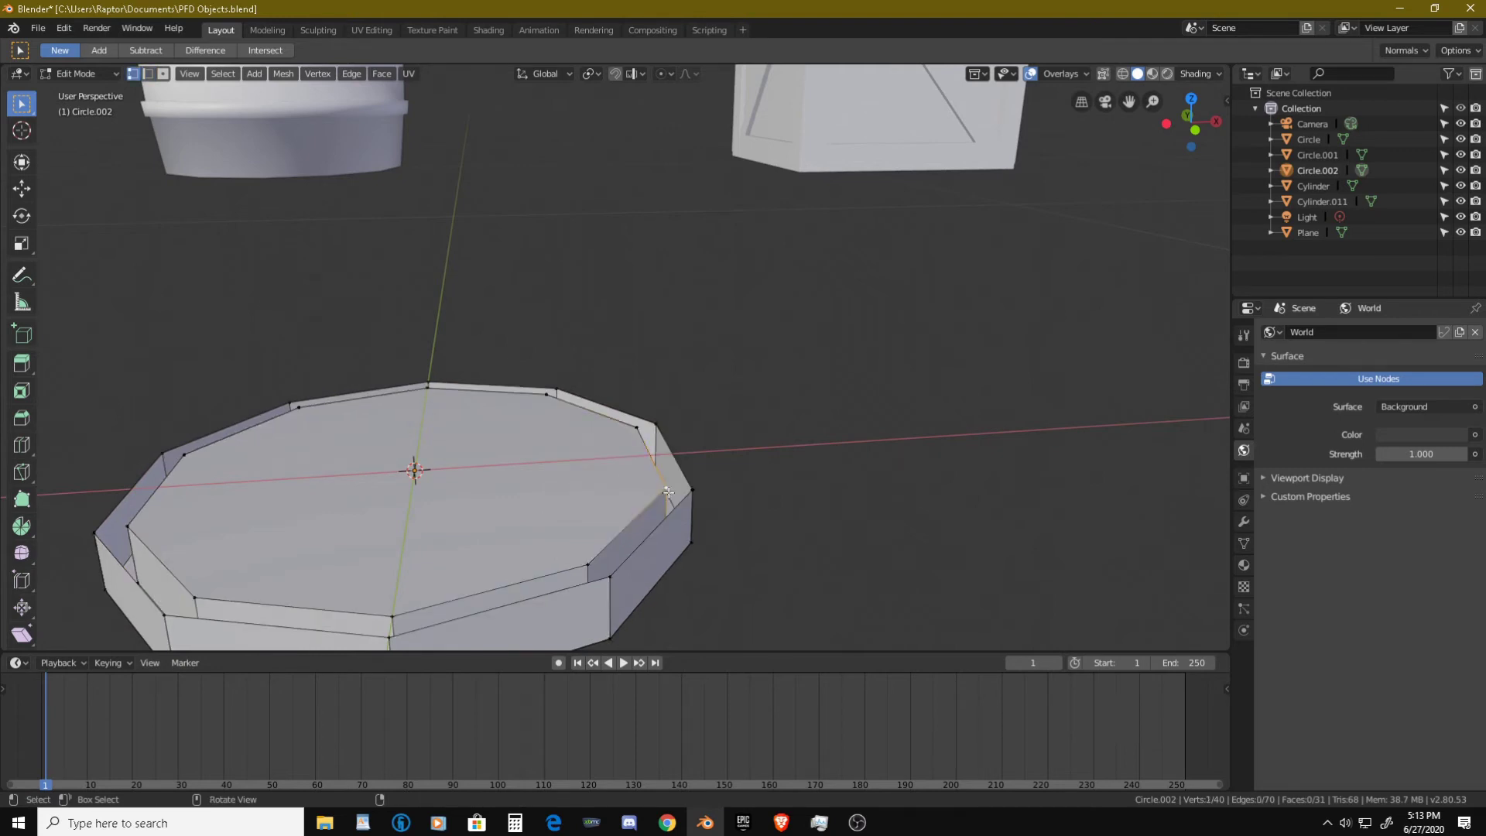
{"action": "left_click", "coordinate": [691, 490], "text": "shift"}
{"action": "key", "text": "l"}
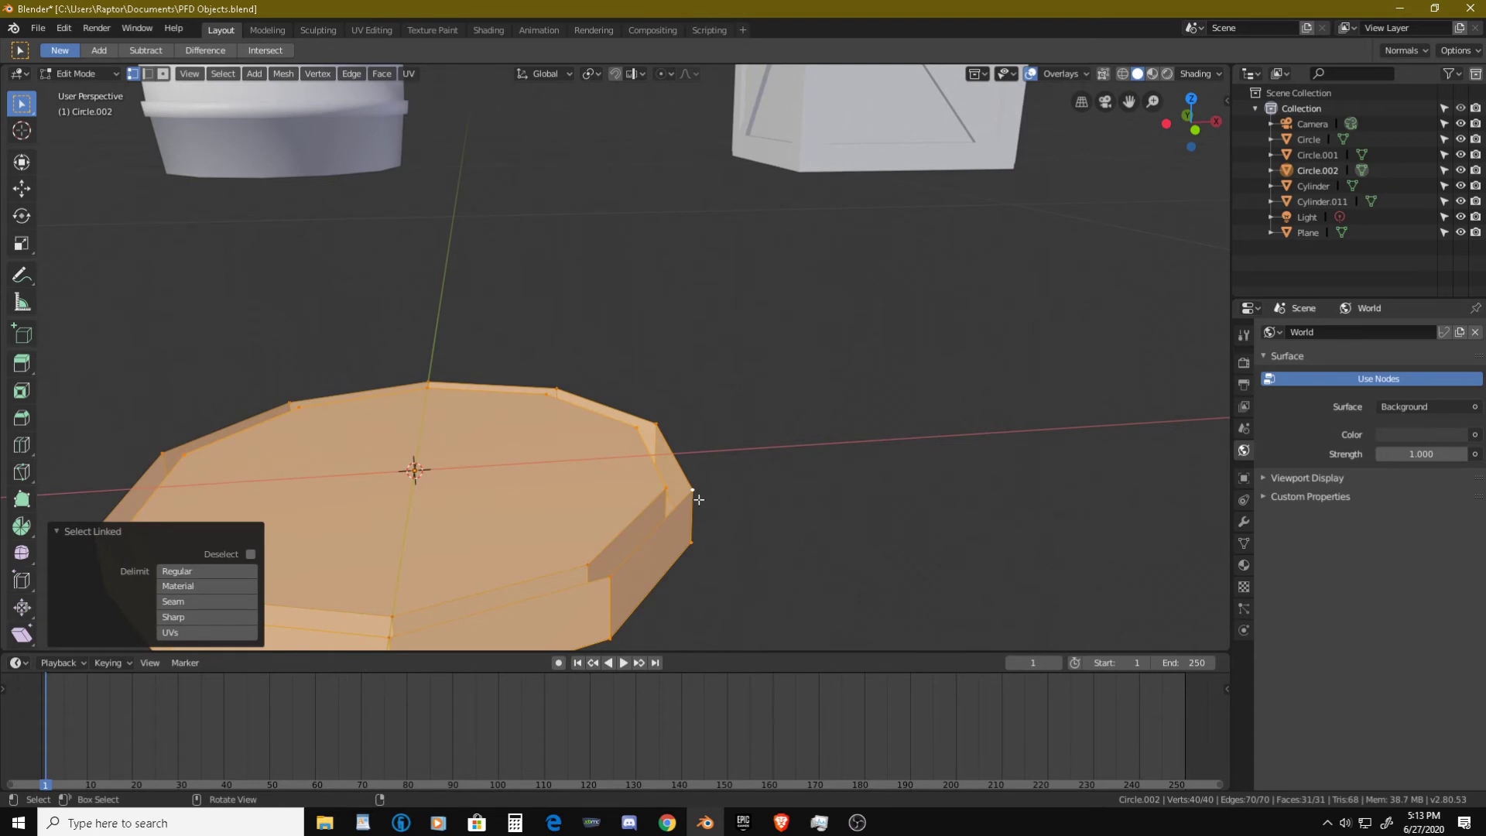
{"action": "left_click", "coordinate": [692, 491]}
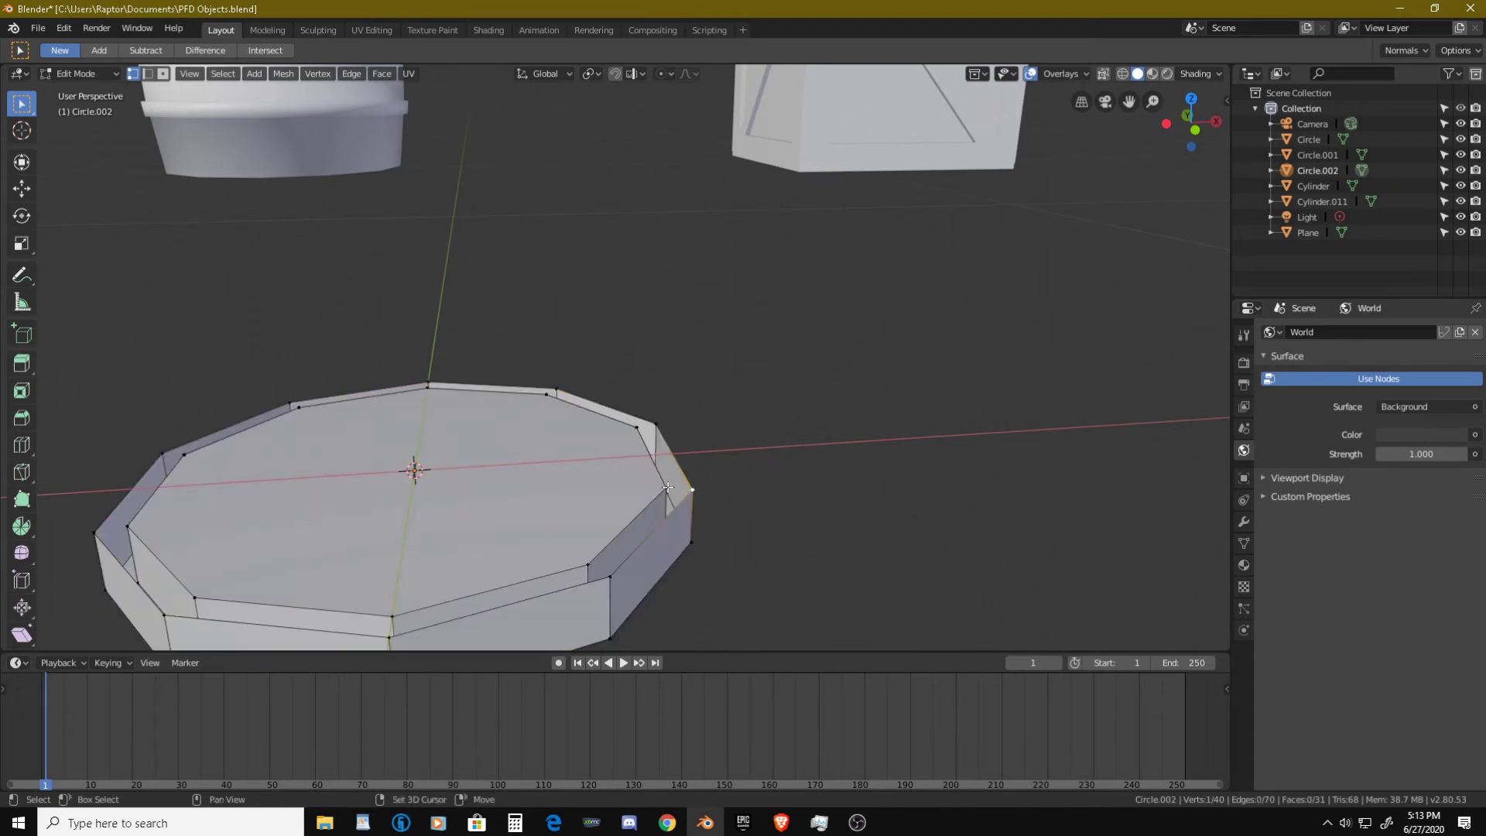
{"action": "left_click", "coordinate": [667, 487], "text": "shift"}
{"action": "left_click", "coordinate": [638, 428]}
{"action": "left_click", "coordinate": [656, 424], "text": "shift"}
{"action": "left_click", "coordinate": [691, 490], "text": "shift"}
{"action": "left_click", "coordinate": [666, 487], "text": "shift"}
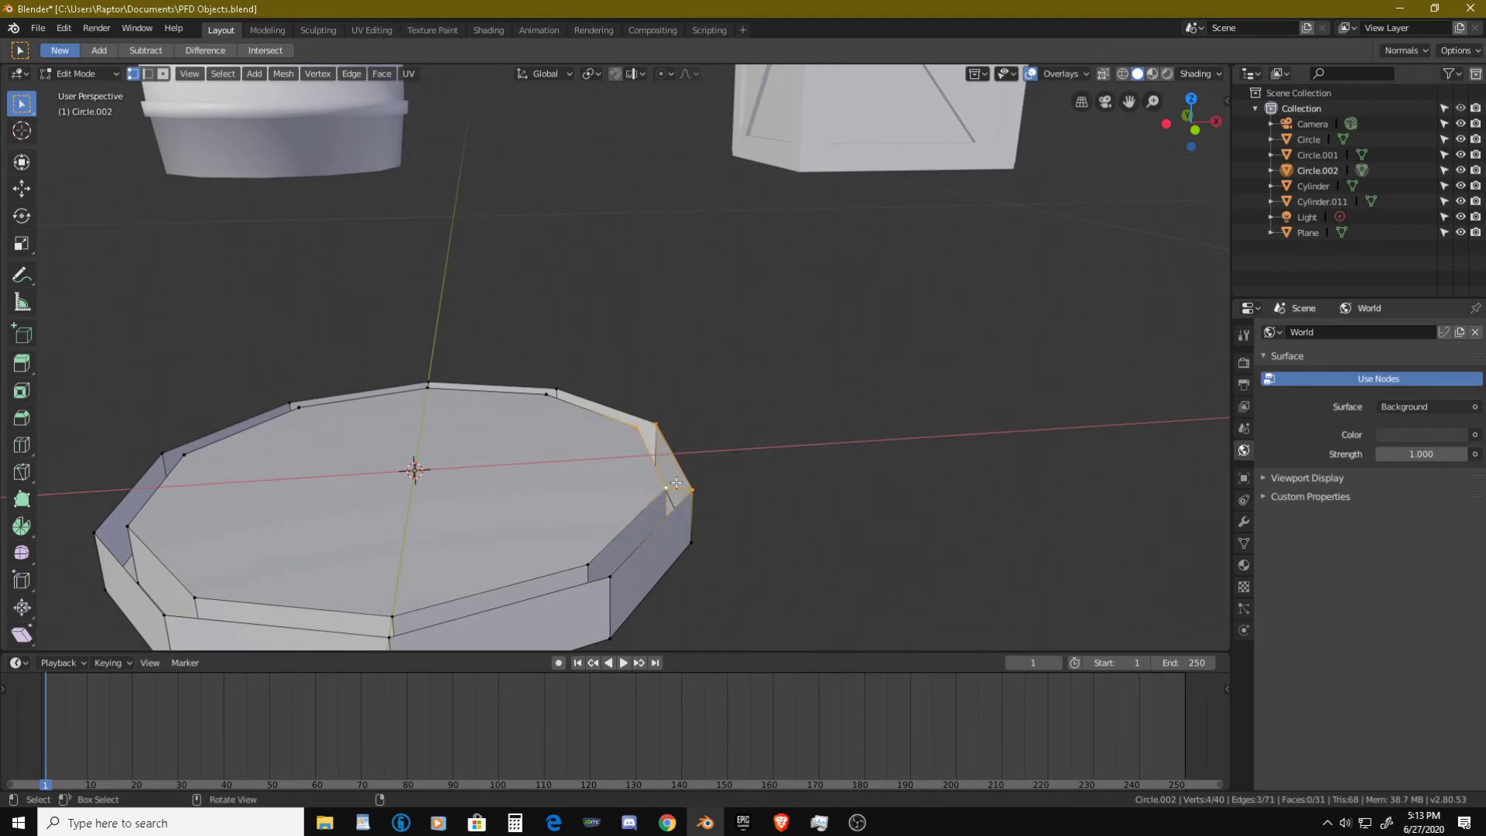
{"action": "key", "text": "f"}
{"action": "key", "text": "Tab"}
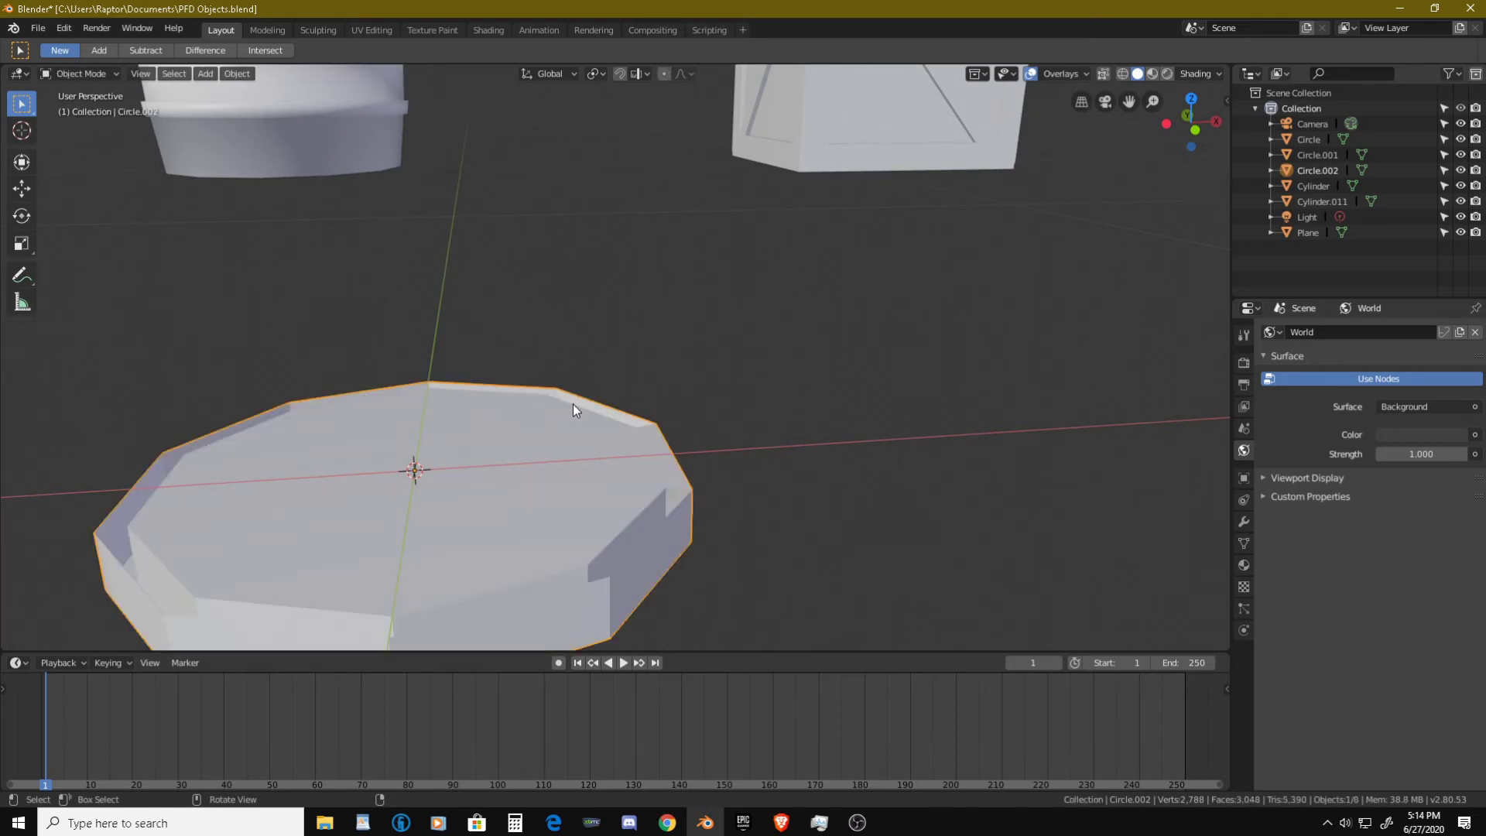
{"action": "key", "text": "Tab"}
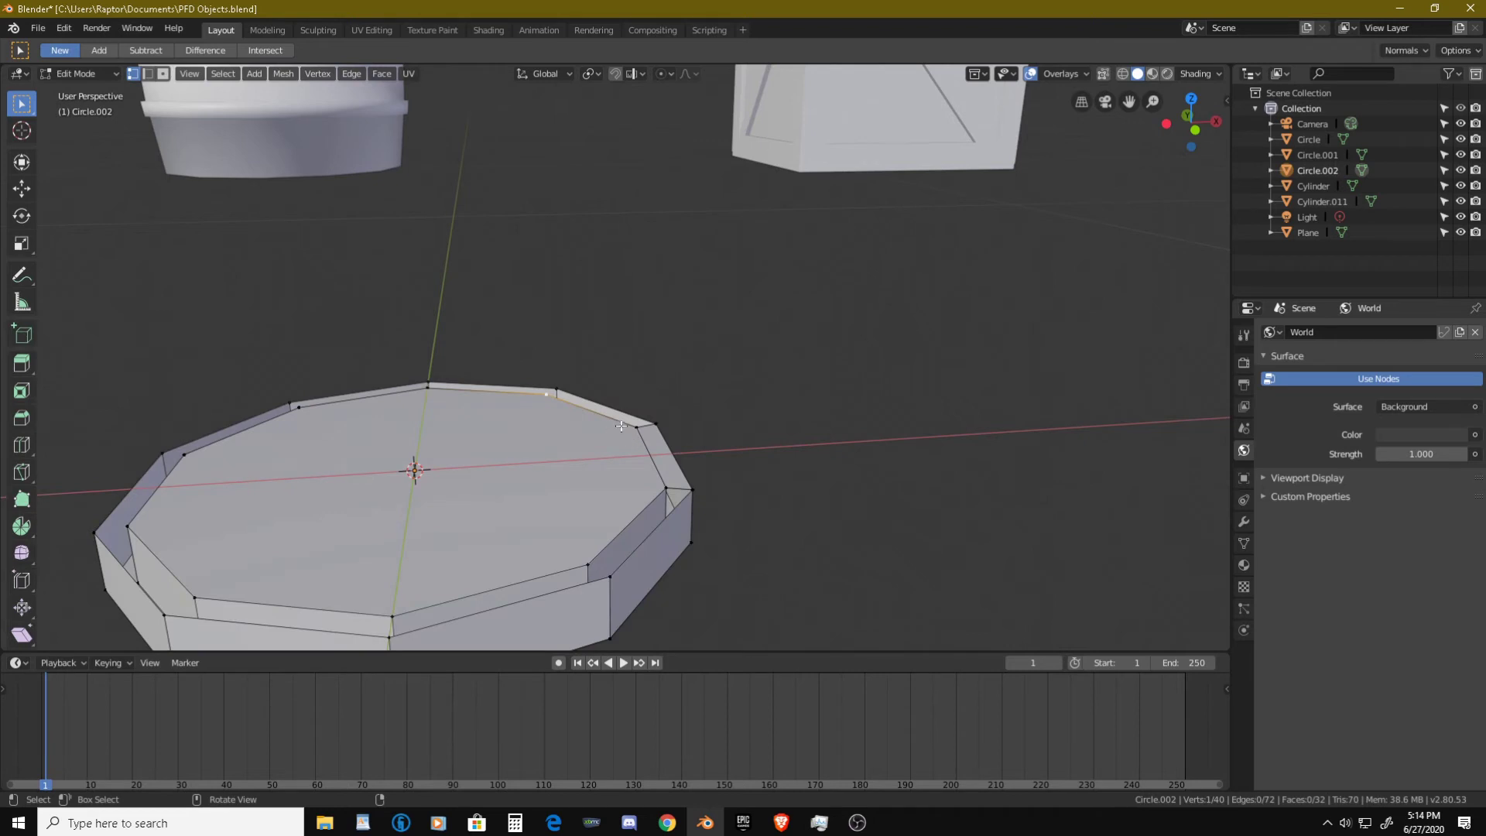
- Try selecting the rim's outer and inner loops in vertex selection, and deselect the large top face in face selection
{"action": "left_click", "coordinate": [558, 390], "text": "shift"}
{"action": "left_click", "coordinate": [623, 421], "text": "alt+shift"}
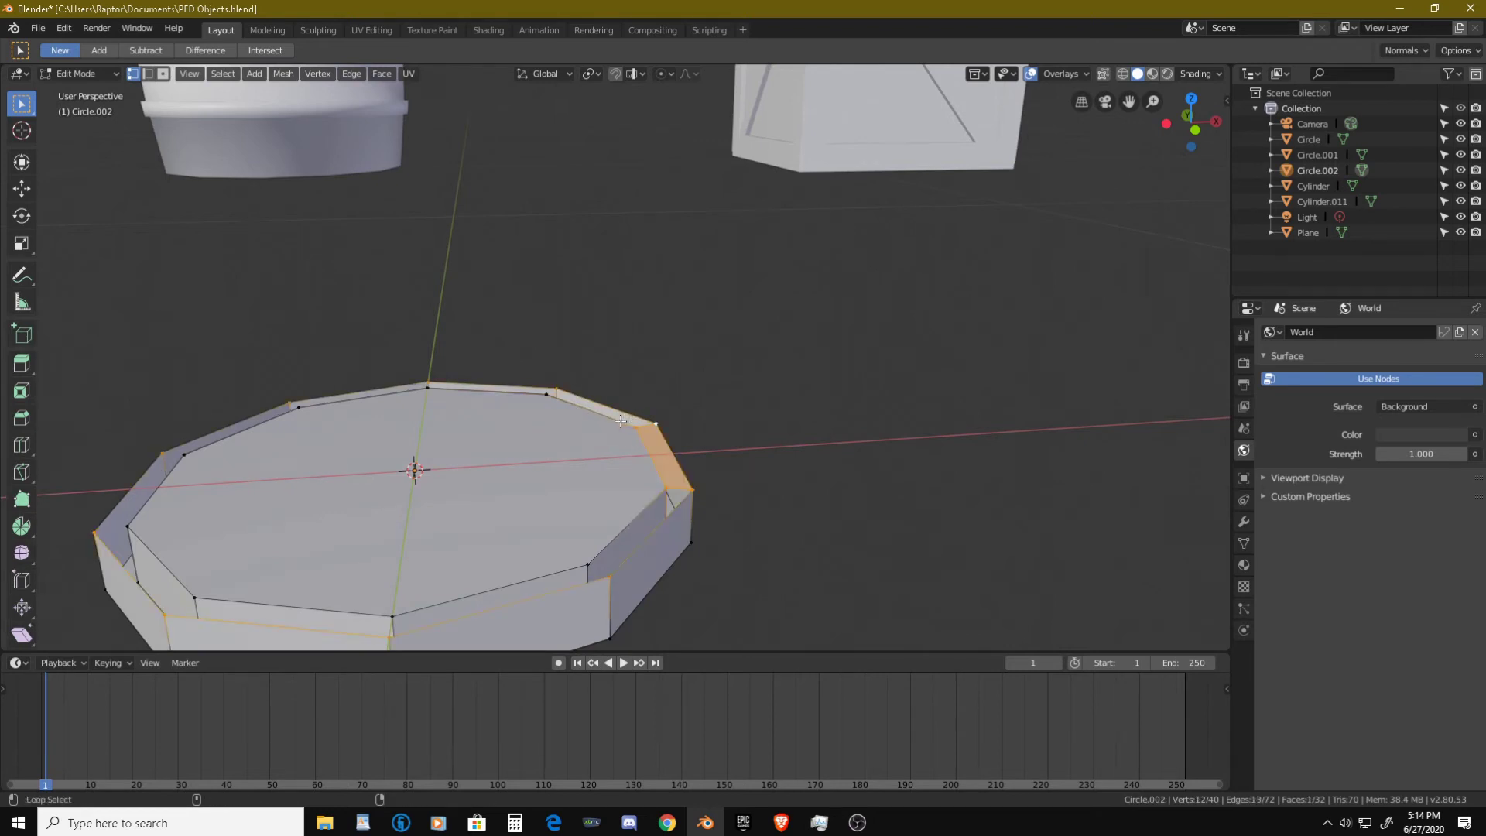
{"action": "left_click", "coordinate": [621, 420], "text": "alt+shift"}
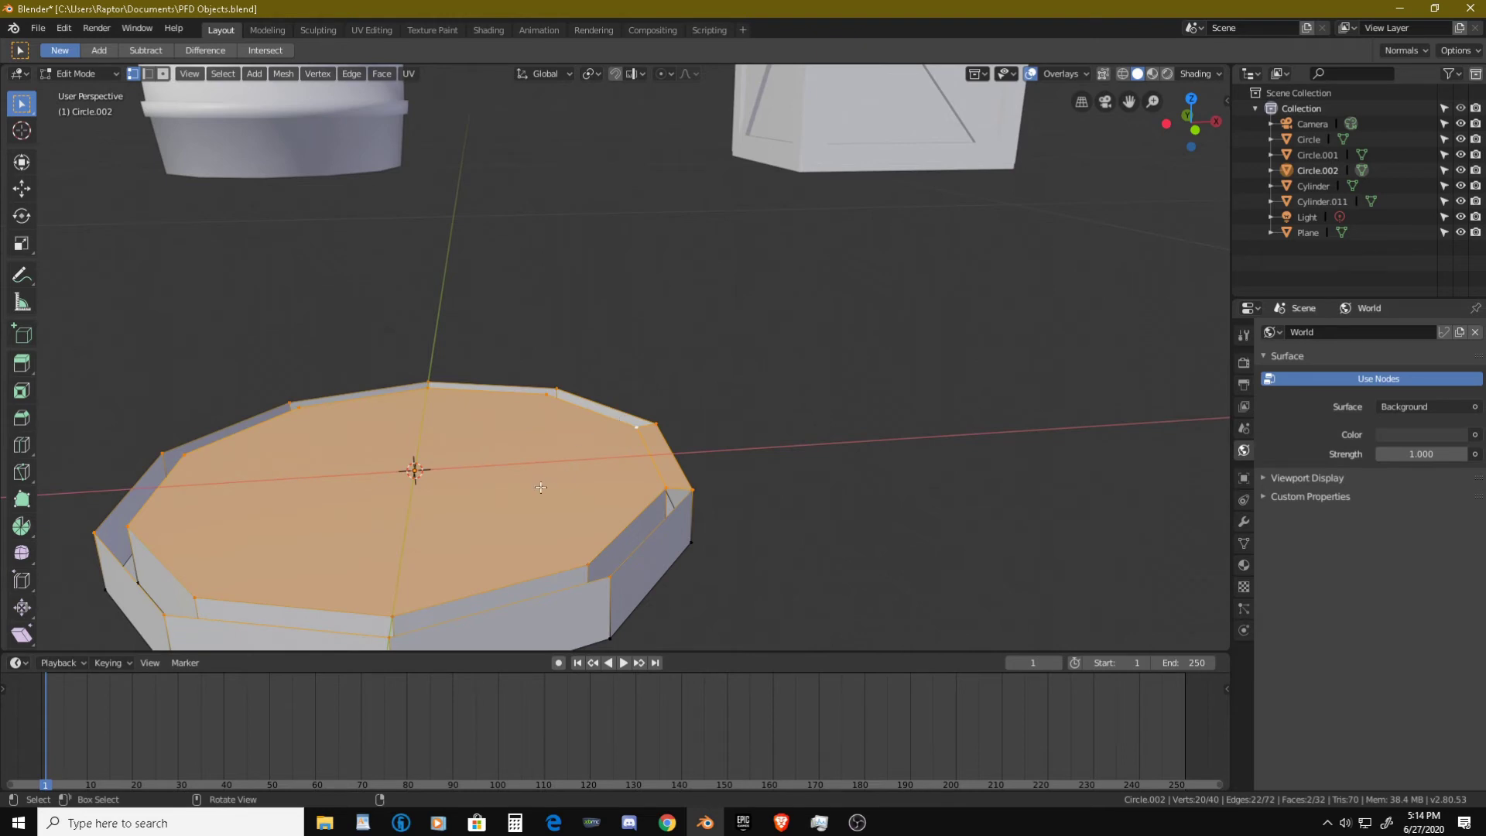
{"action": "key", "text": "ctrl+Tab"}
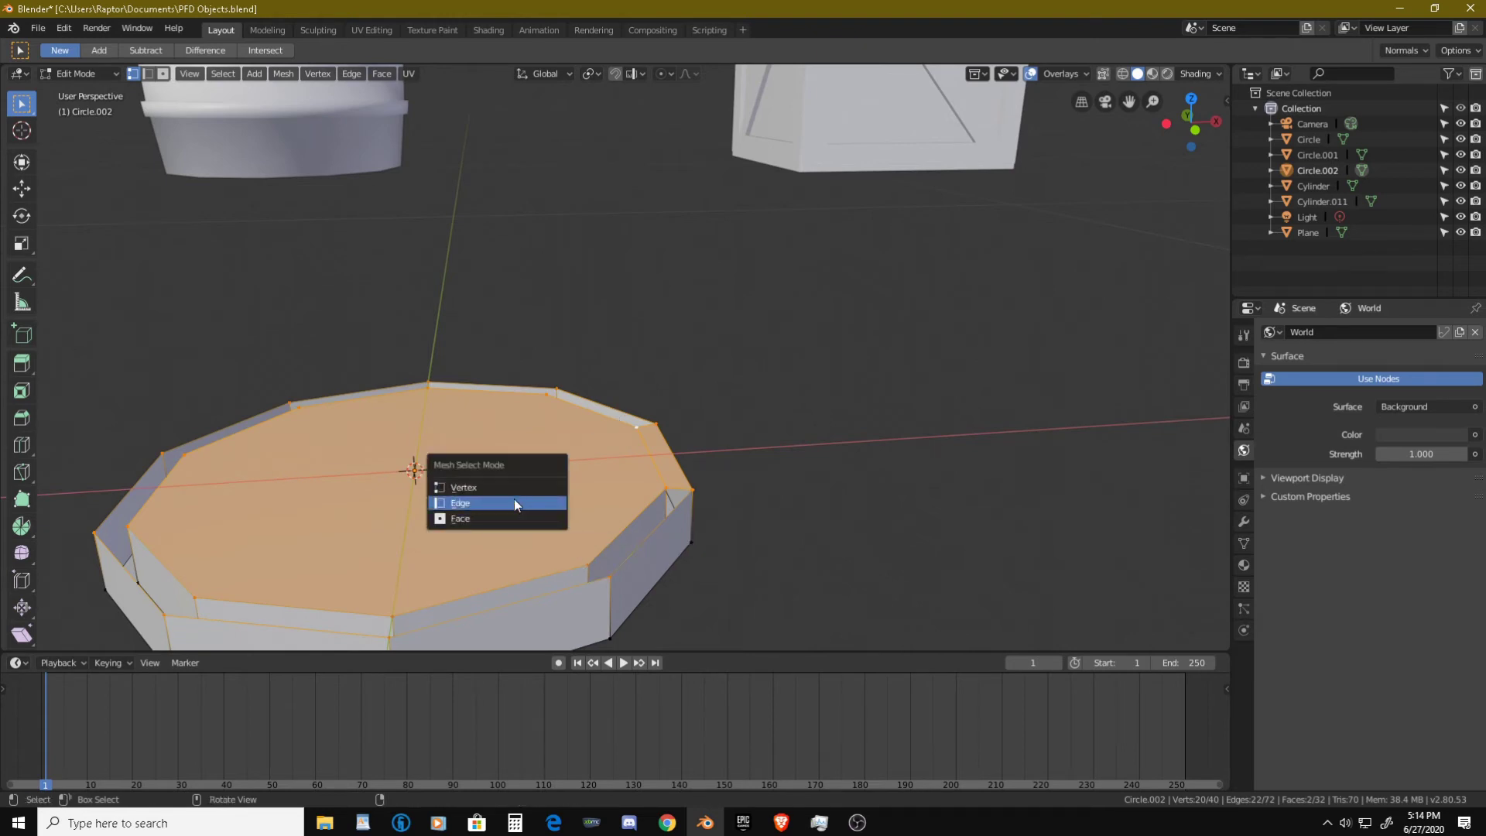
{"action": "left_click", "coordinate": [514, 515]}
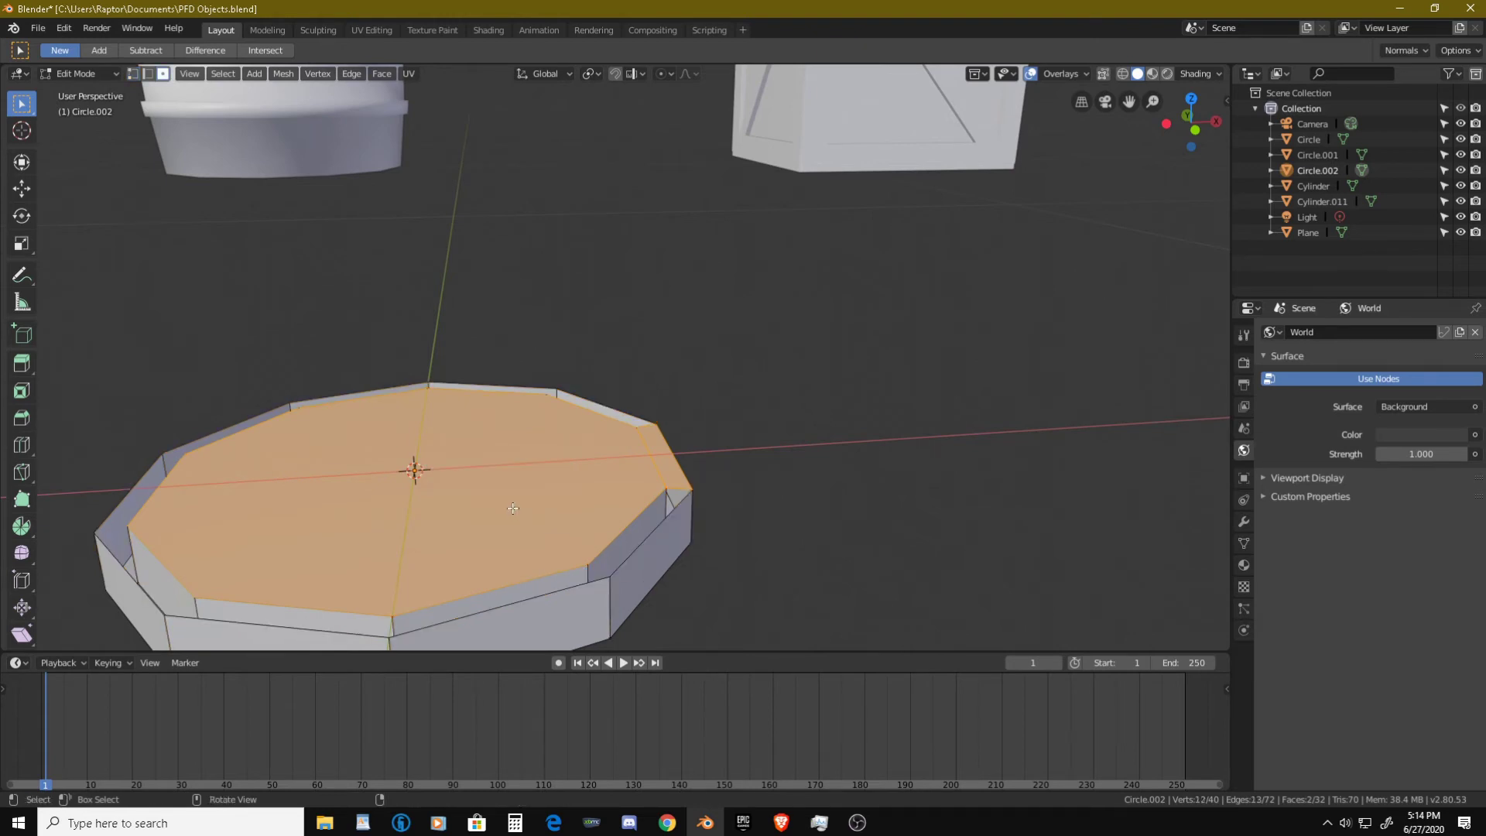
{"action": "left_click", "coordinate": [496, 485], "text": "shift"}
- In edge selection, select the rim's open outer and inner top edge loops and fill the remaining gap with a face
{"action": "key", "text": "ctrl+Tab"}
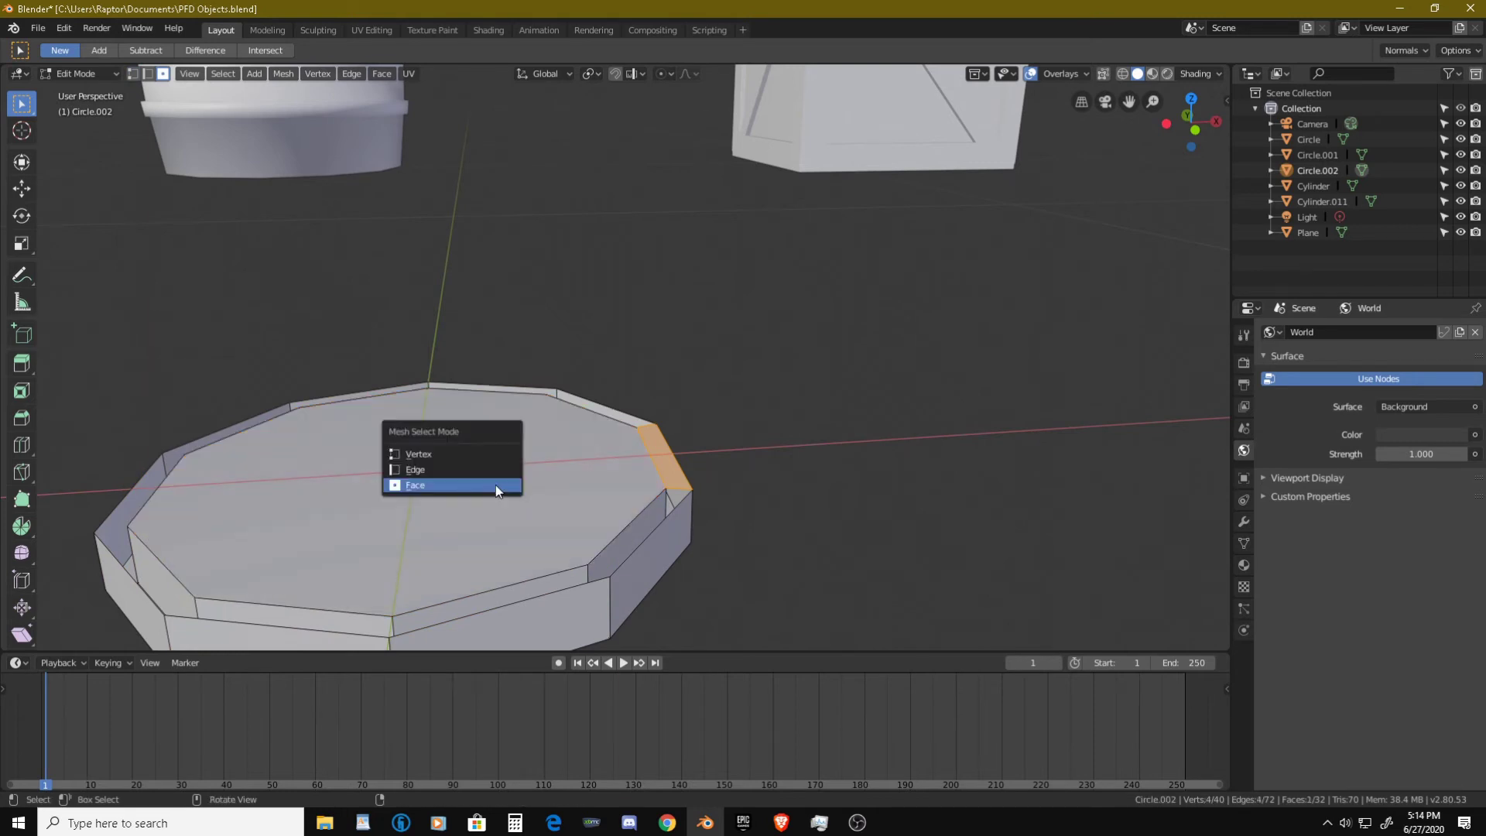
{"action": "left_click", "coordinate": [478, 467]}
{"action": "key", "text": "shift+z"}
{"action": "key", "text": "shift+z"}
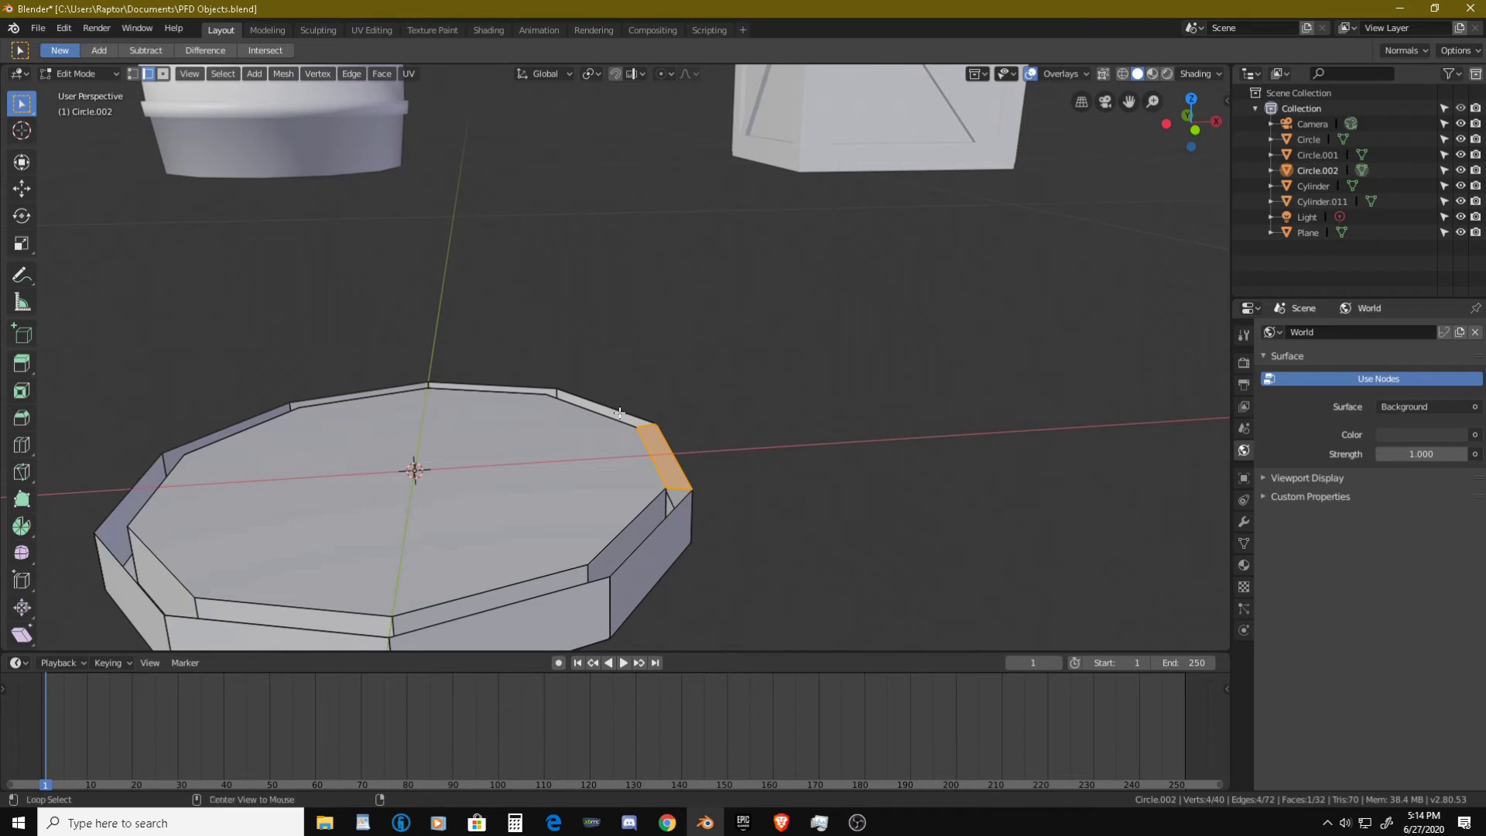
{"action": "left_click", "coordinate": [619, 413], "text": "alt"}
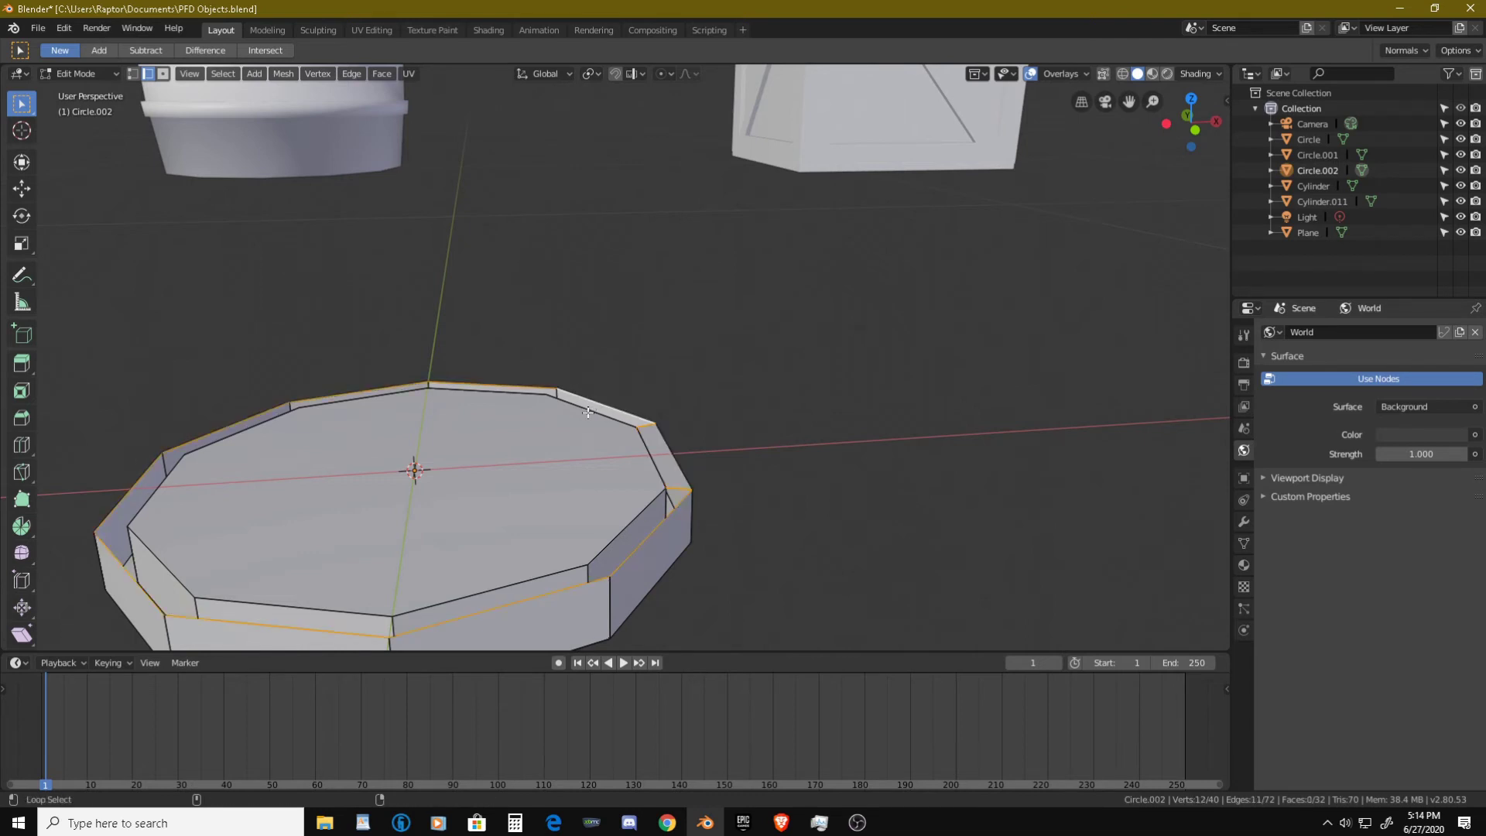
{"action": "left_click", "coordinate": [588, 411], "text": "alt+shift"}
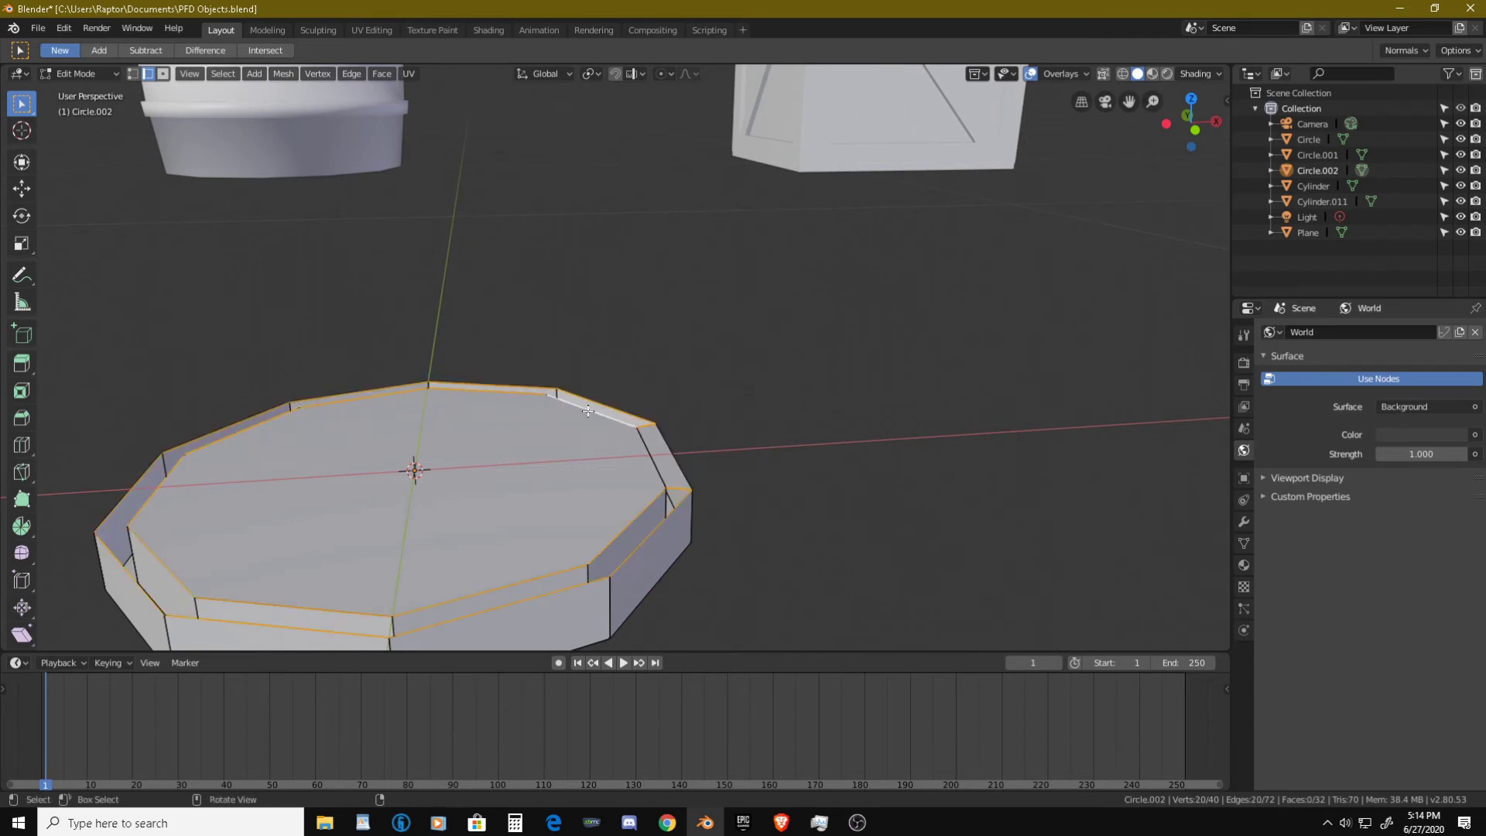
{"action": "middle_click_drag", "start_coordinate": [588, 411], "coordinate": [702, 428], "text": "shift"}
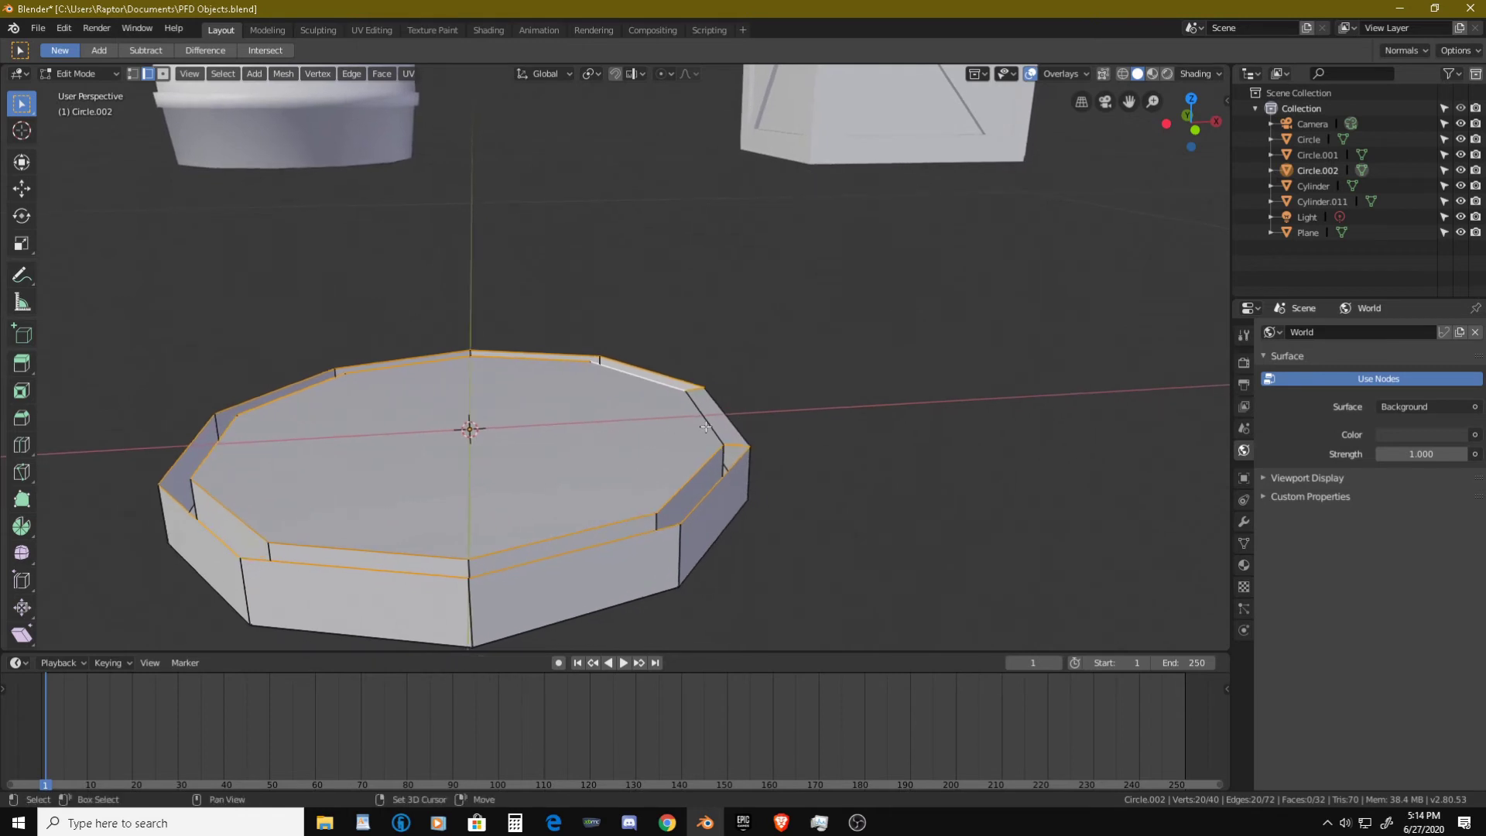
{"action": "left_click", "coordinate": [709, 426], "text": "shift"}
{"action": "left_click", "coordinate": [731, 420], "text": "shift"}
{"action": "left_click", "coordinate": [707, 425], "text": "shift"}
{"action": "left_click", "coordinate": [721, 408], "text": "shift"}
{"action": "key", "text": "f"}
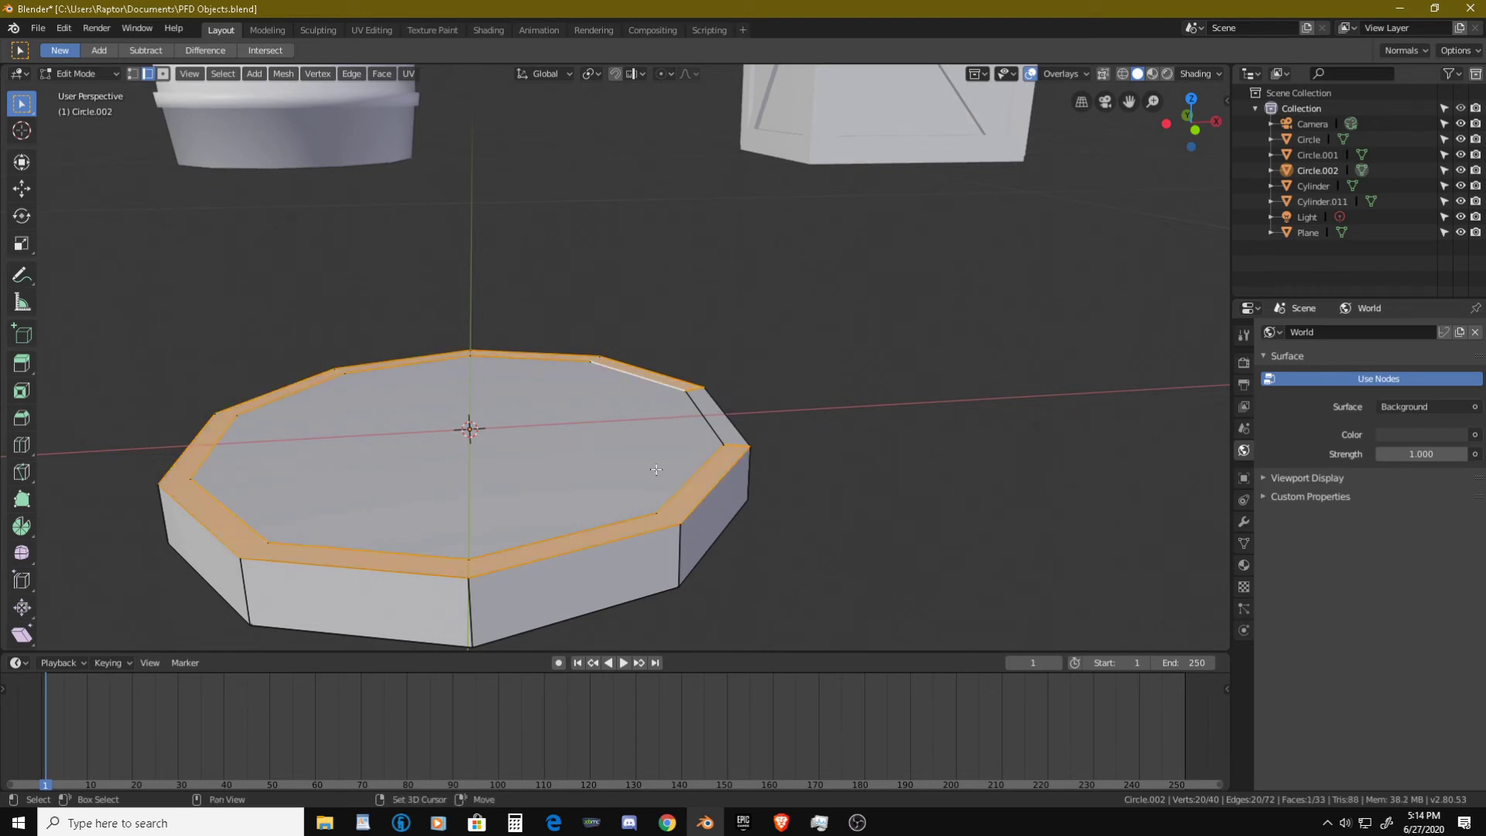
- Try deleting the two short edges that cross the filled rim, and undo the deletion
{"action": "mouse_move", "coordinate": [686, 425]}
{"action": "middle_mouse_down", "text": "shift"}
{"action": "mouse_move", "coordinate": [729, 402]}
{"action": "mouse_move", "coordinate": [681, 451]}
{"action": "middle_mouse_up", "text": "shift"}
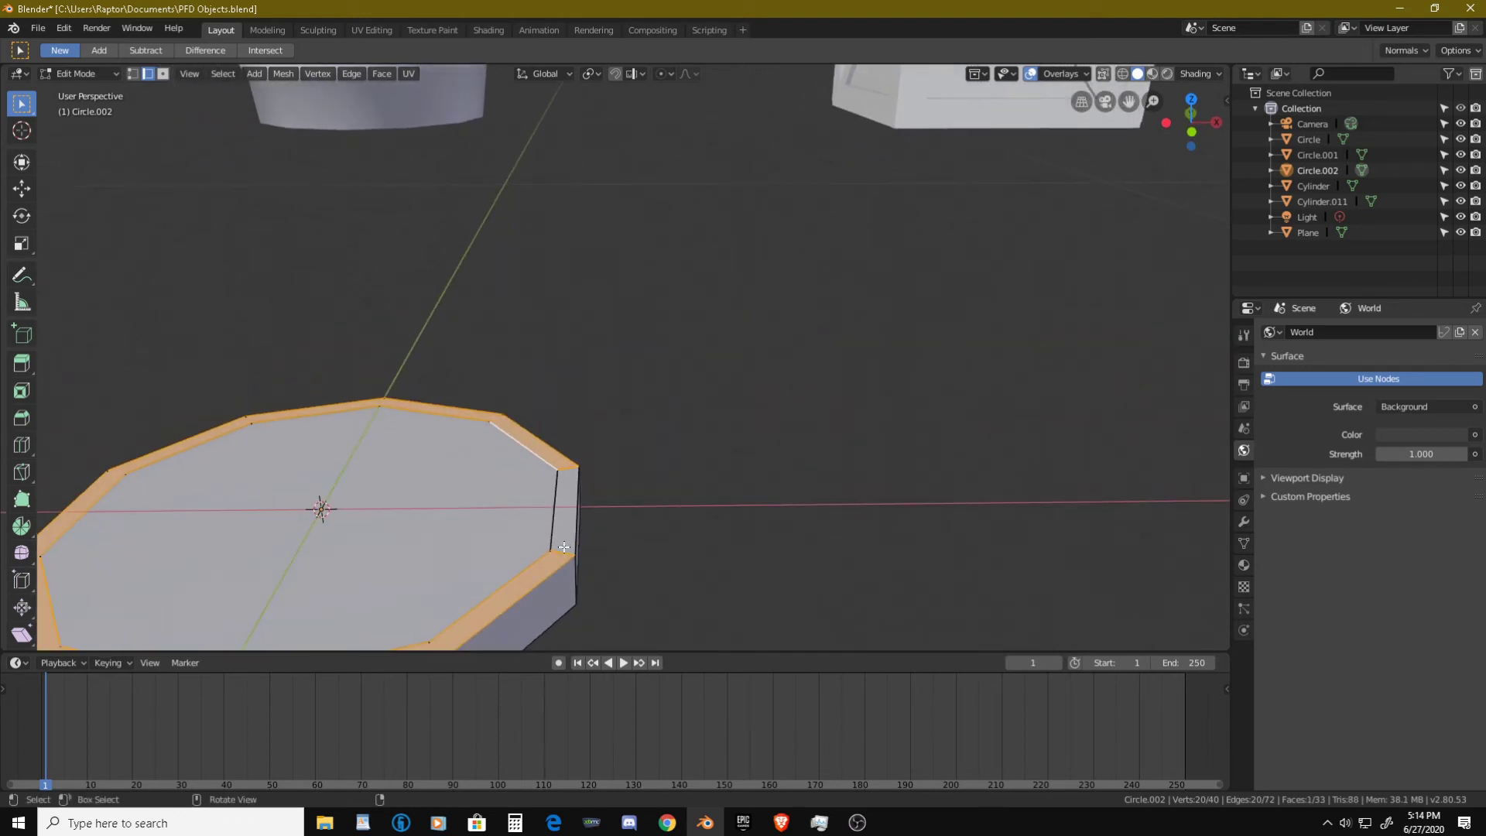
{"action": "left_click", "coordinate": [563, 553]}
{"action": "left_click", "coordinate": [570, 467], "text": "shift"}
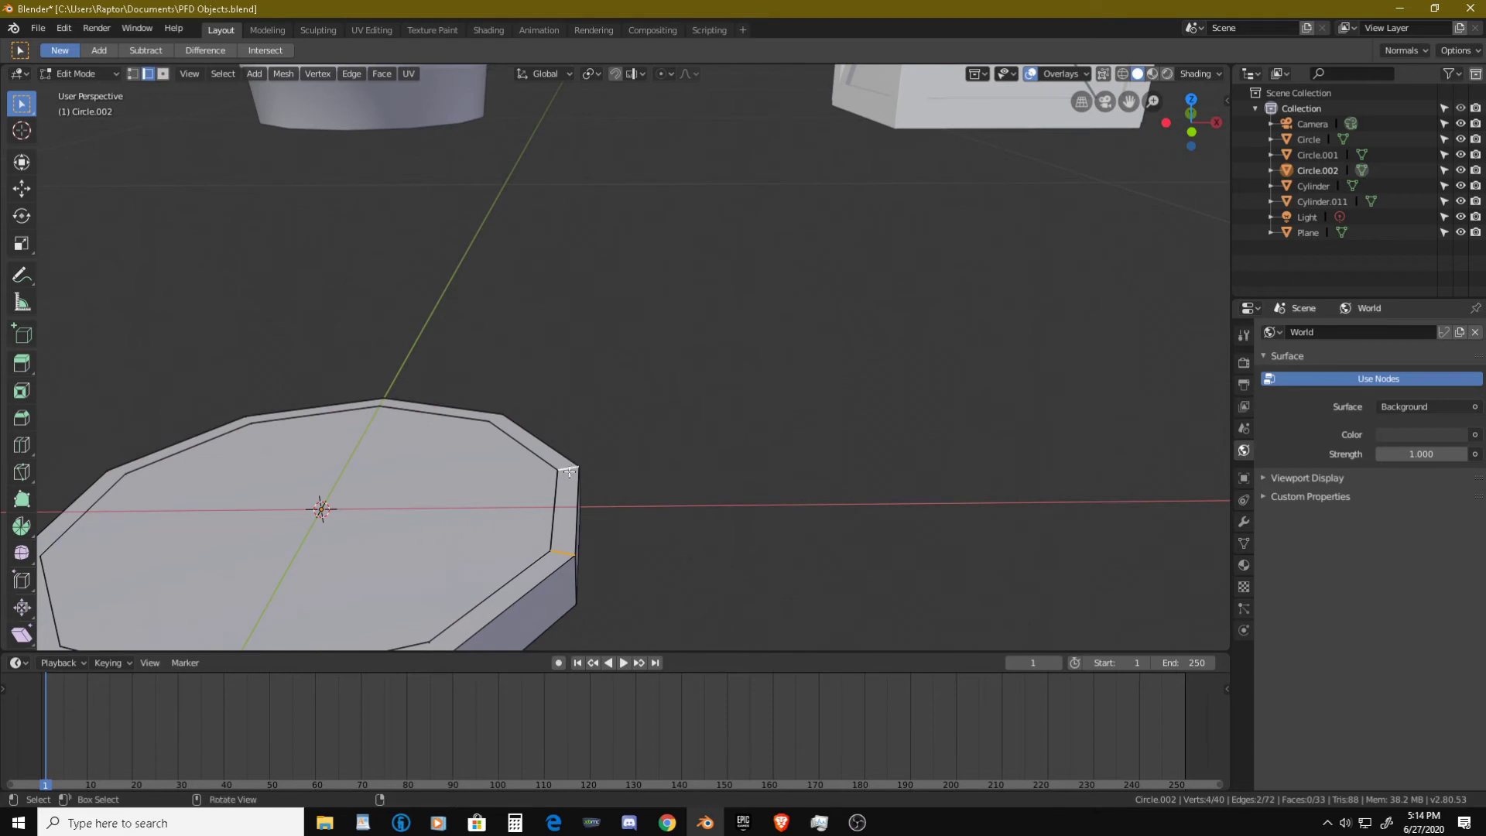
{"action": "key", "text": "x"}
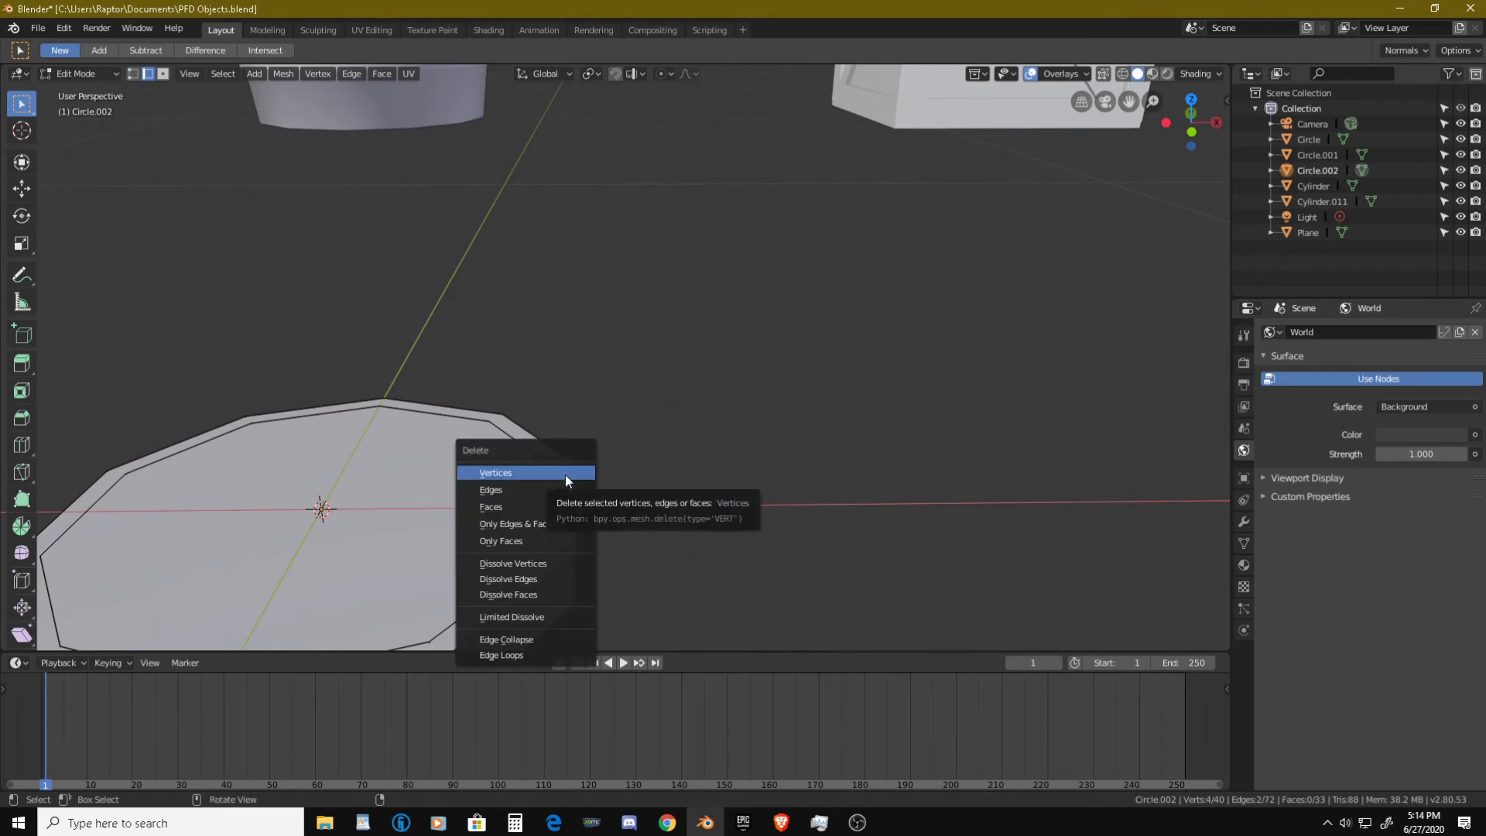
{"action": "left_click", "coordinate": [560, 490]}
{"action": "middle_click_drag", "start_coordinate": [557, 504], "coordinate": [594, 477]}
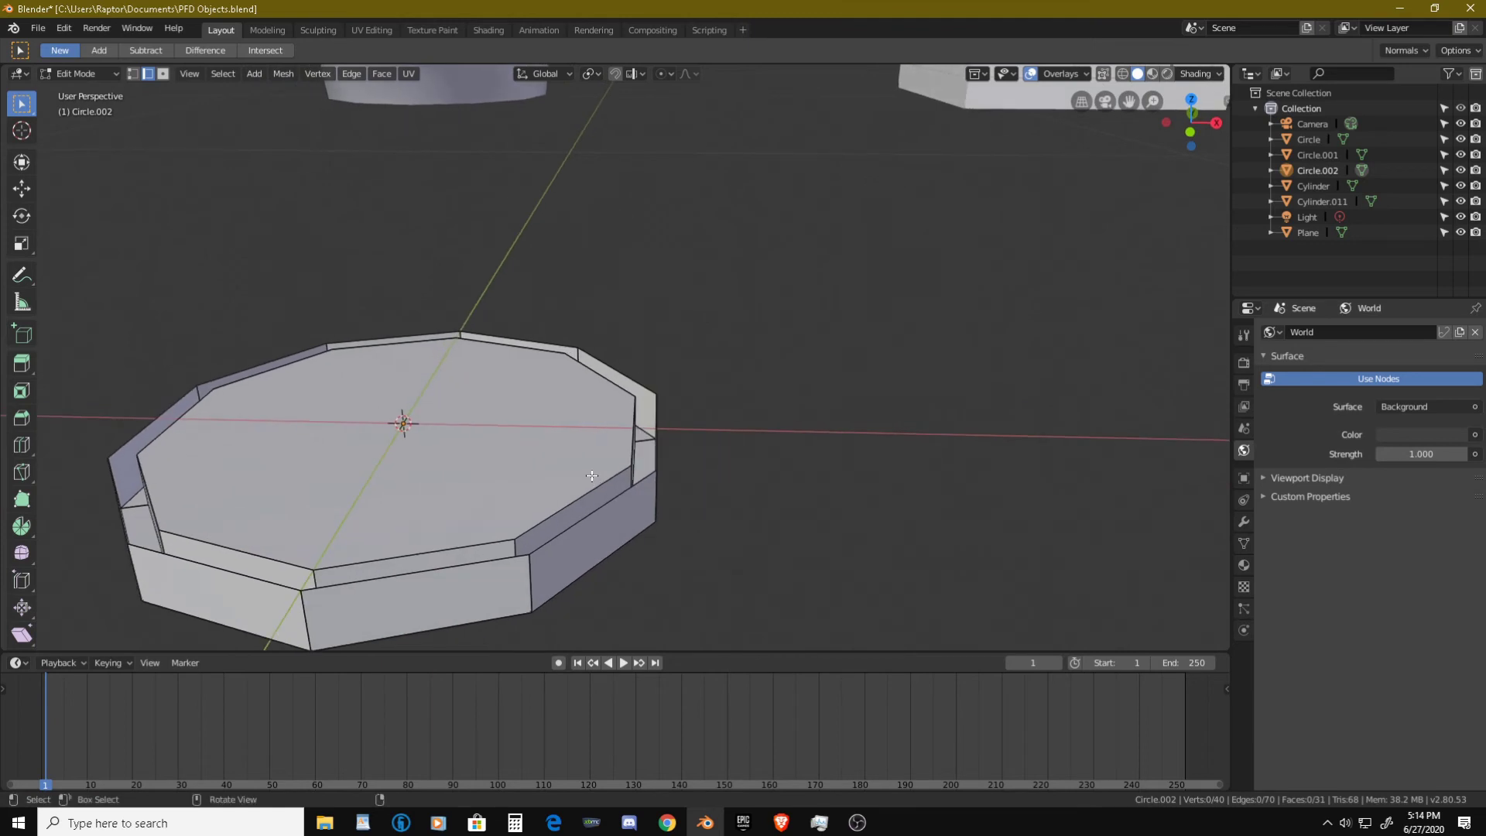
{"action": "key", "text": "ctrl+z"}
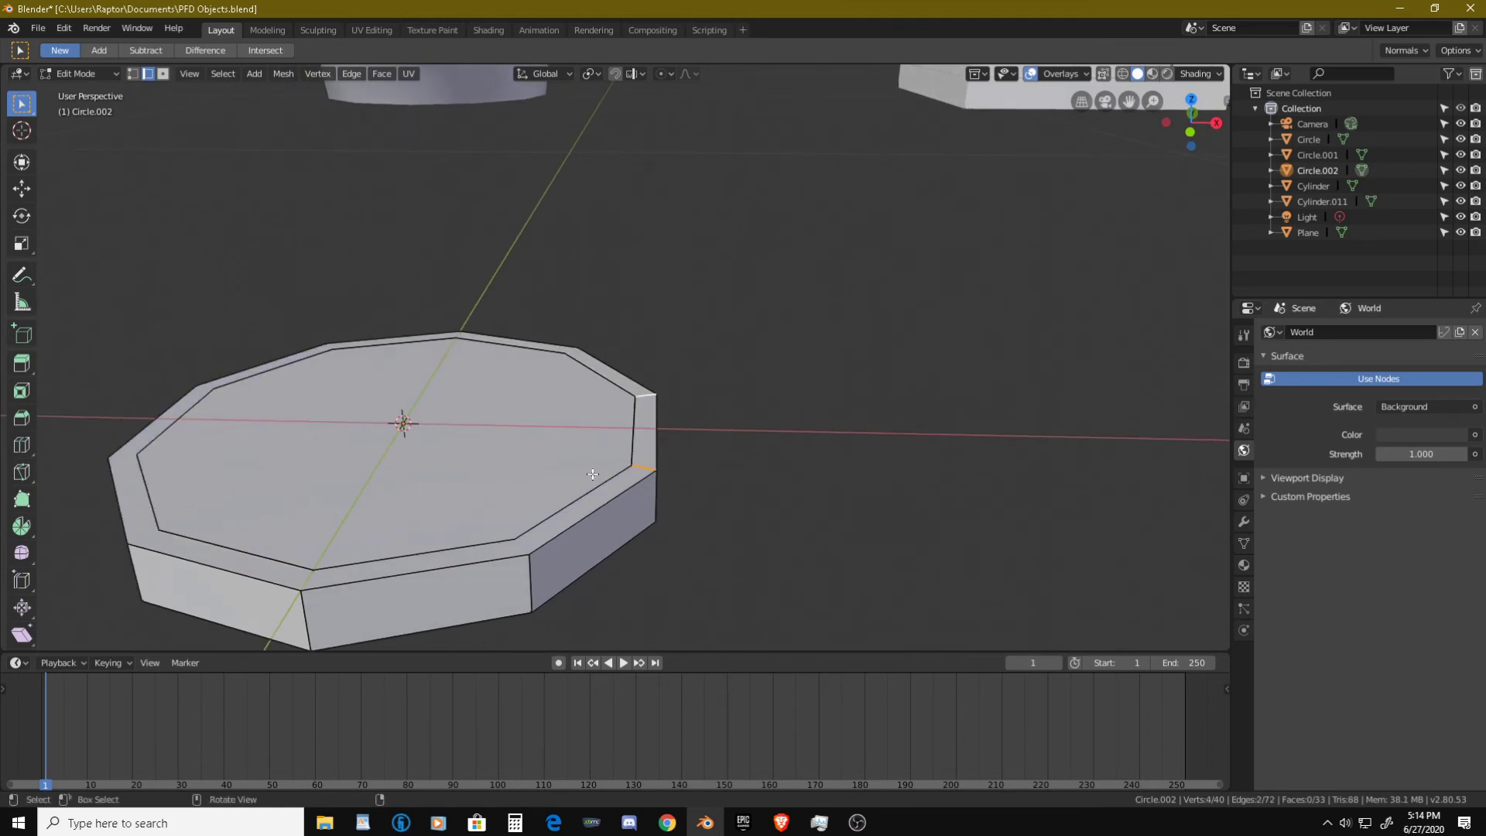
- Knife-cut an edge across the rim between its inner and outer vertices at the front corner on the Y axis
{"action": "left_click", "coordinate": [513, 539]}
{"action": "key", "text": "k"}
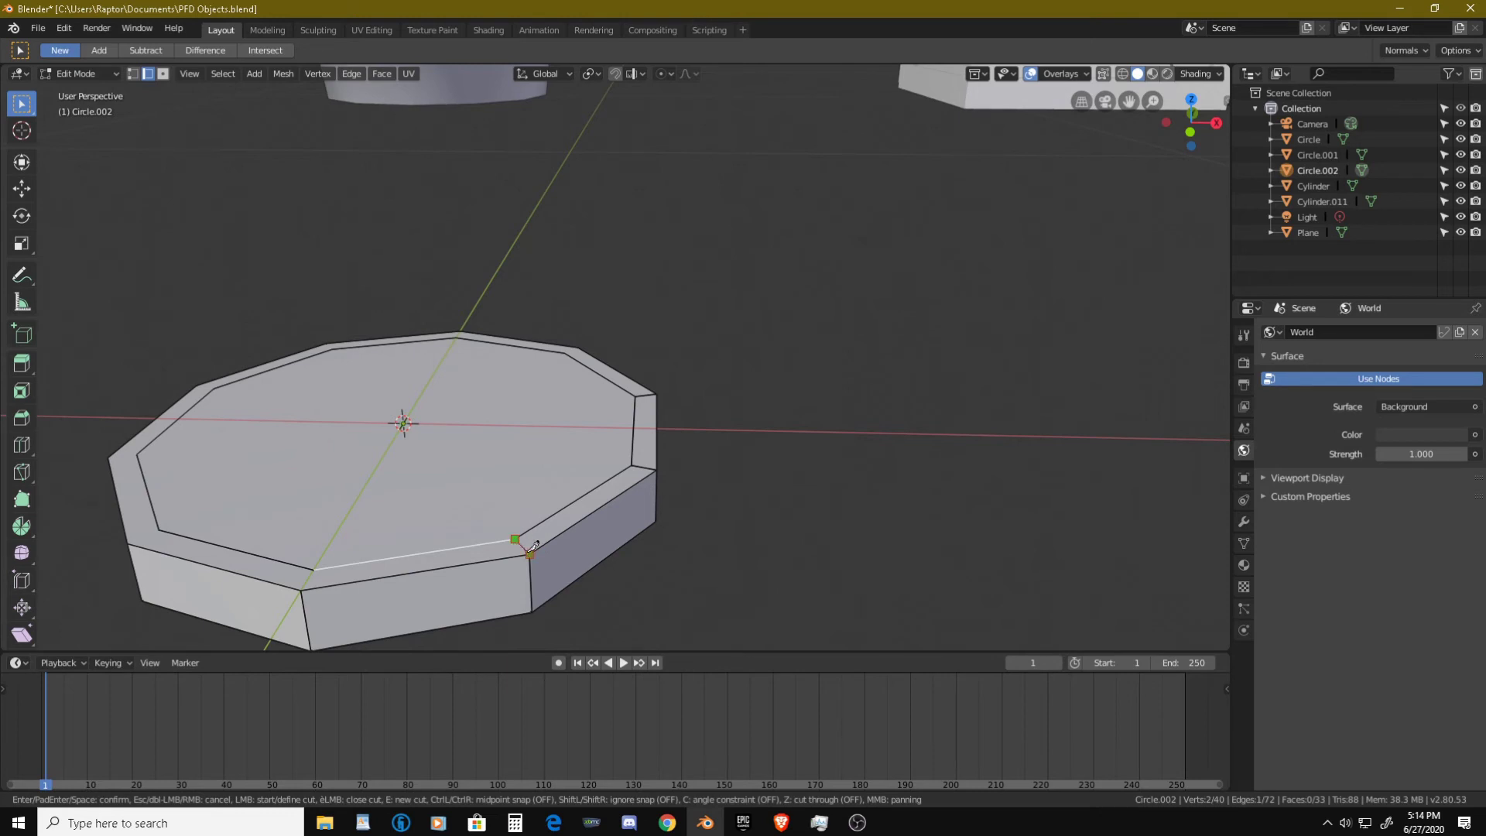
{"action": "left_click", "coordinate": [529, 554]}
{"action": "key", "text": "Escape"}
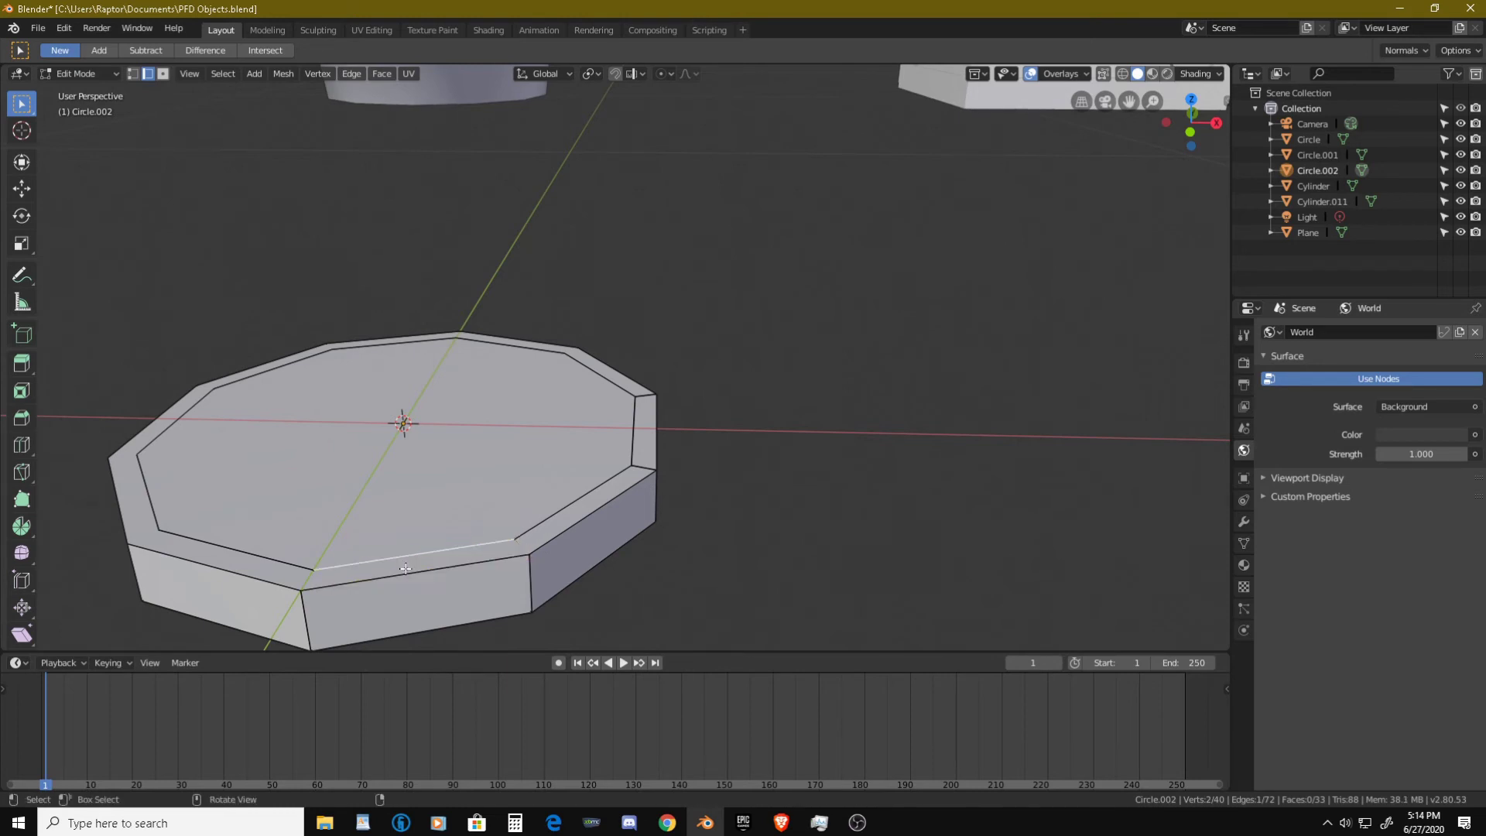
{"action": "key", "text": "k"}
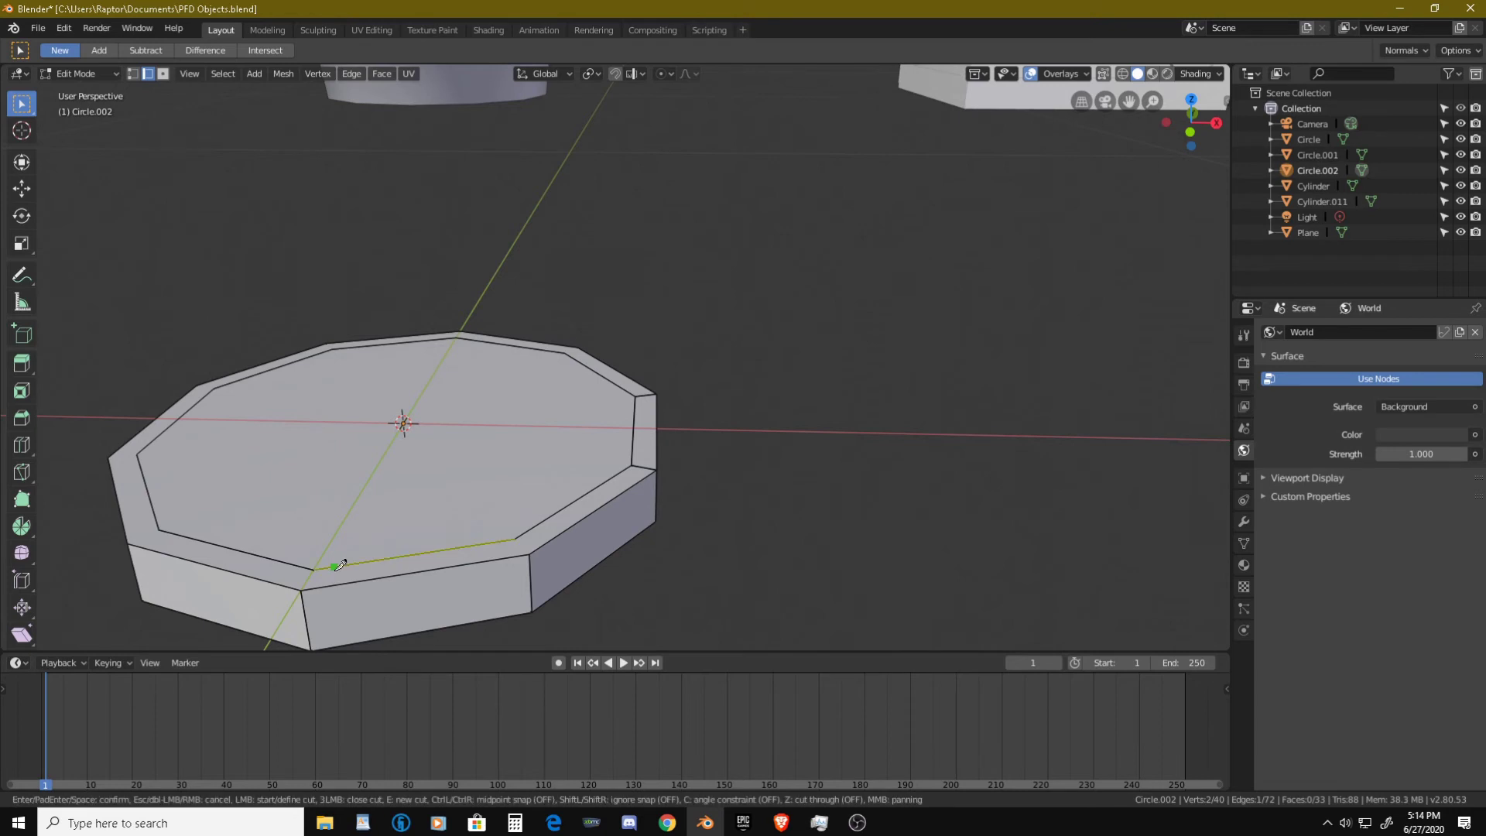
{"action": "left_click", "coordinate": [301, 590]}
{"action": "key", "text": "Return"}
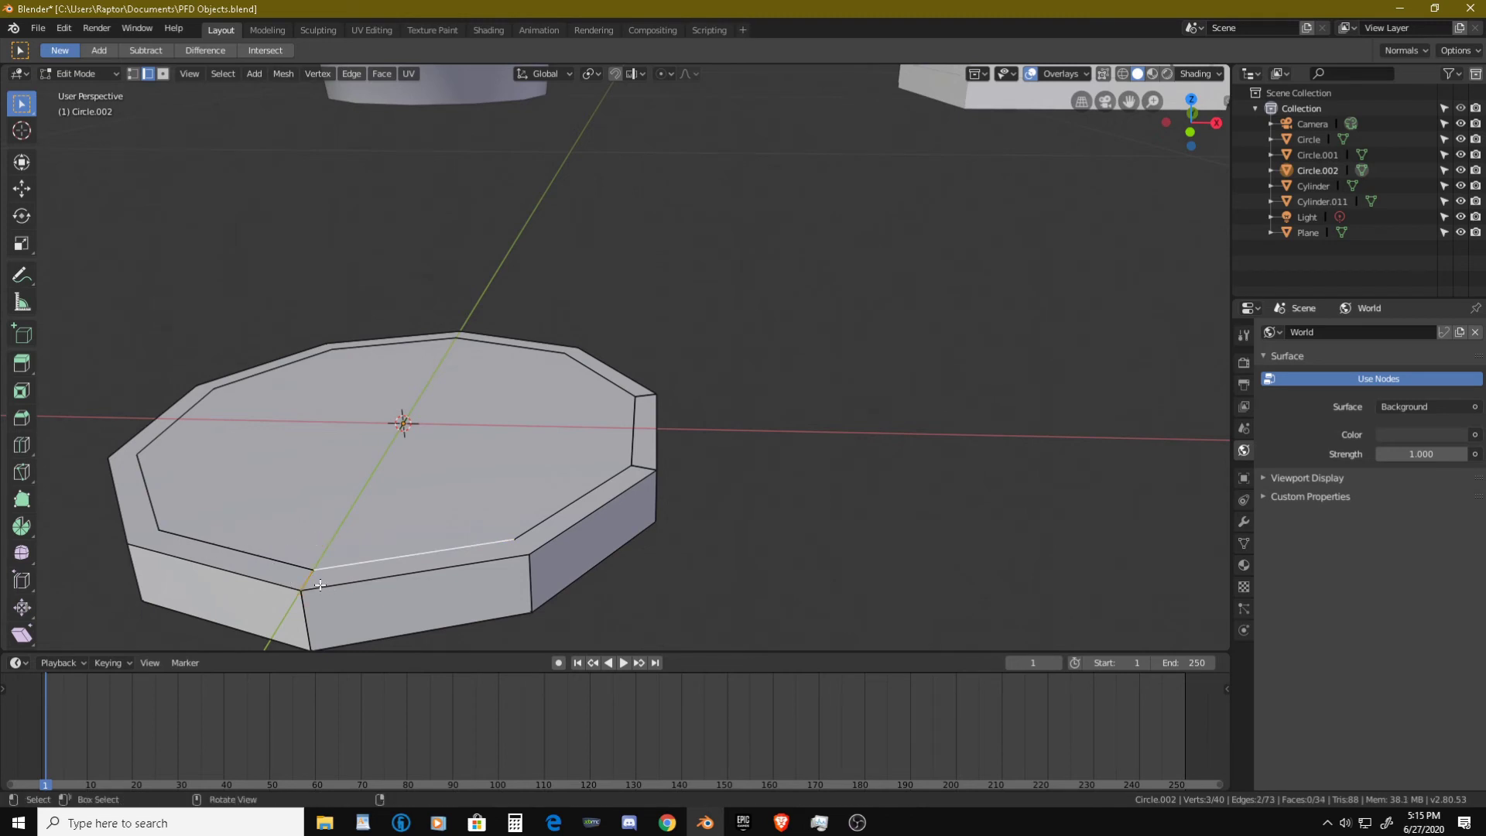
- Knife-cut edges across the rim at the two adjacent corners, clockwise from the front cut, joining inner and outer vertices
{"action": "key", "text": "k"}
{"action": "left_click", "coordinate": [159, 530]}
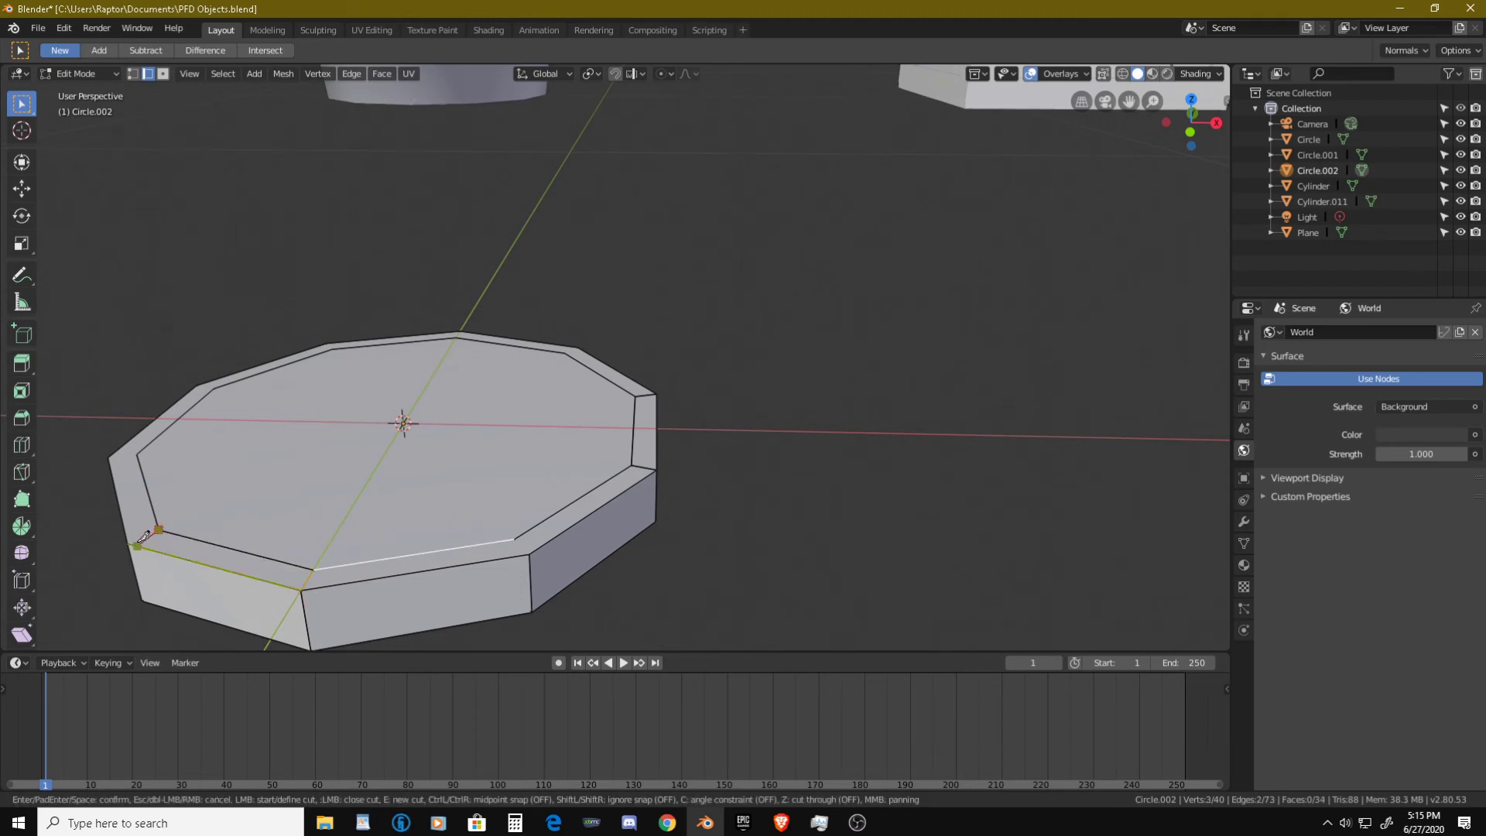
{"action": "left_click", "coordinate": [128, 544]}
{"action": "key", "text": "Return"}
{"action": "key", "text": "k"}
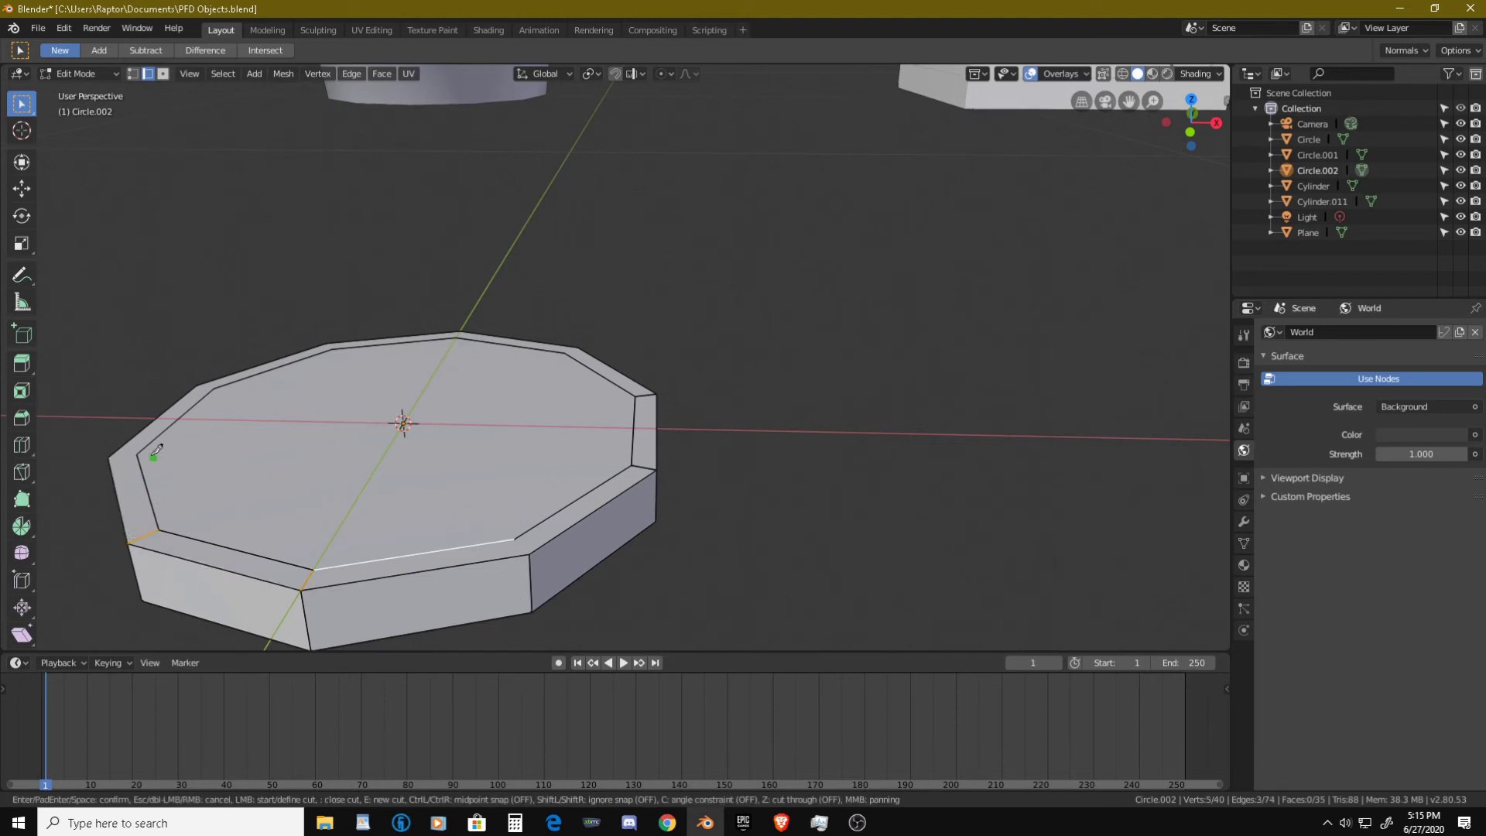
{"action": "left_click", "coordinate": [137, 454]}
{"action": "left_click", "coordinate": [113, 456]}
{"action": "key", "text": "Return"}
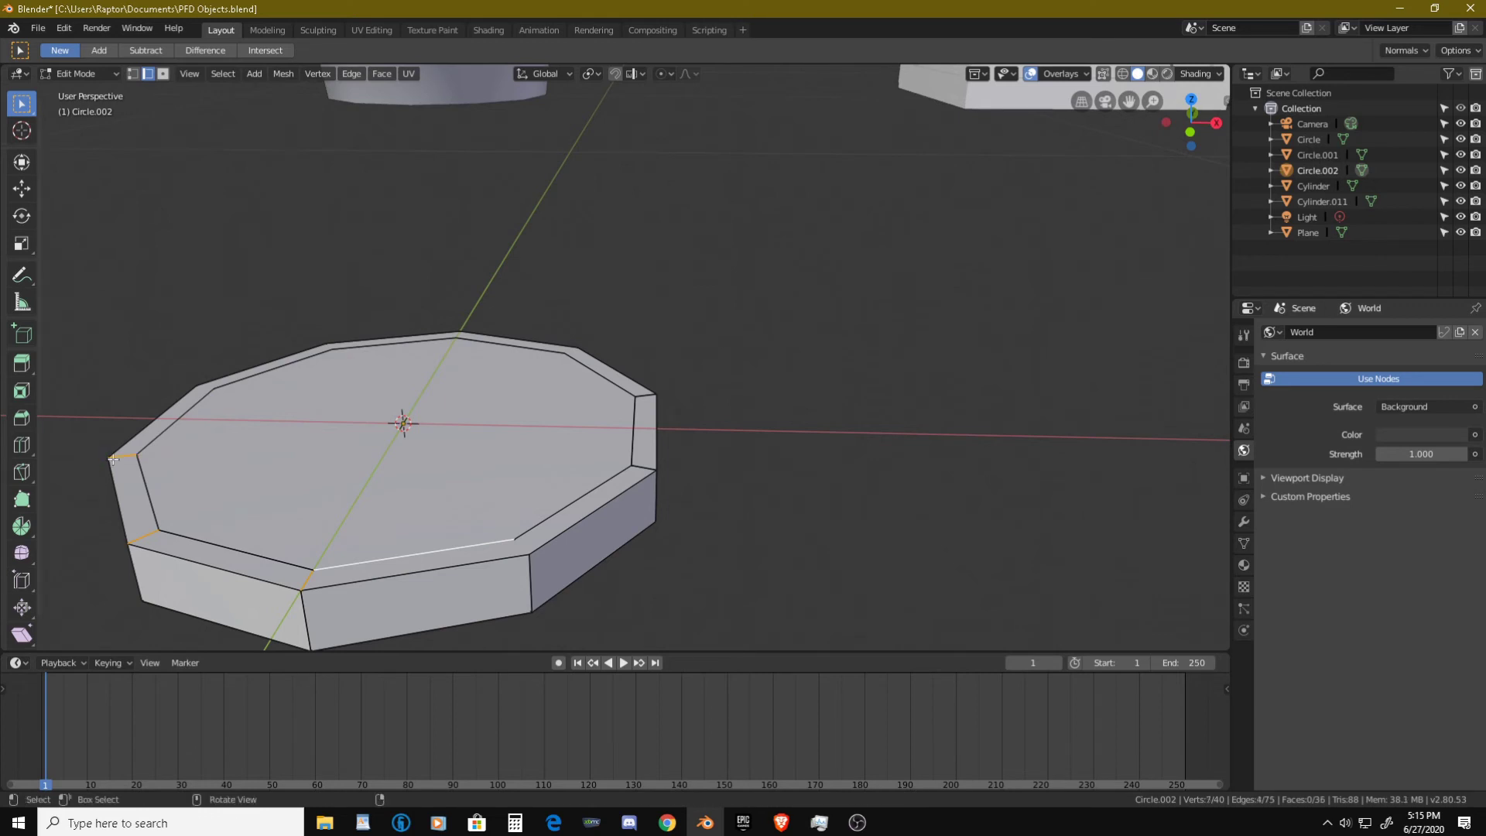
- Knife-cut an edge across the rim at the following corner, between its inner and outer vertices
{"action": "key", "text": "k"}
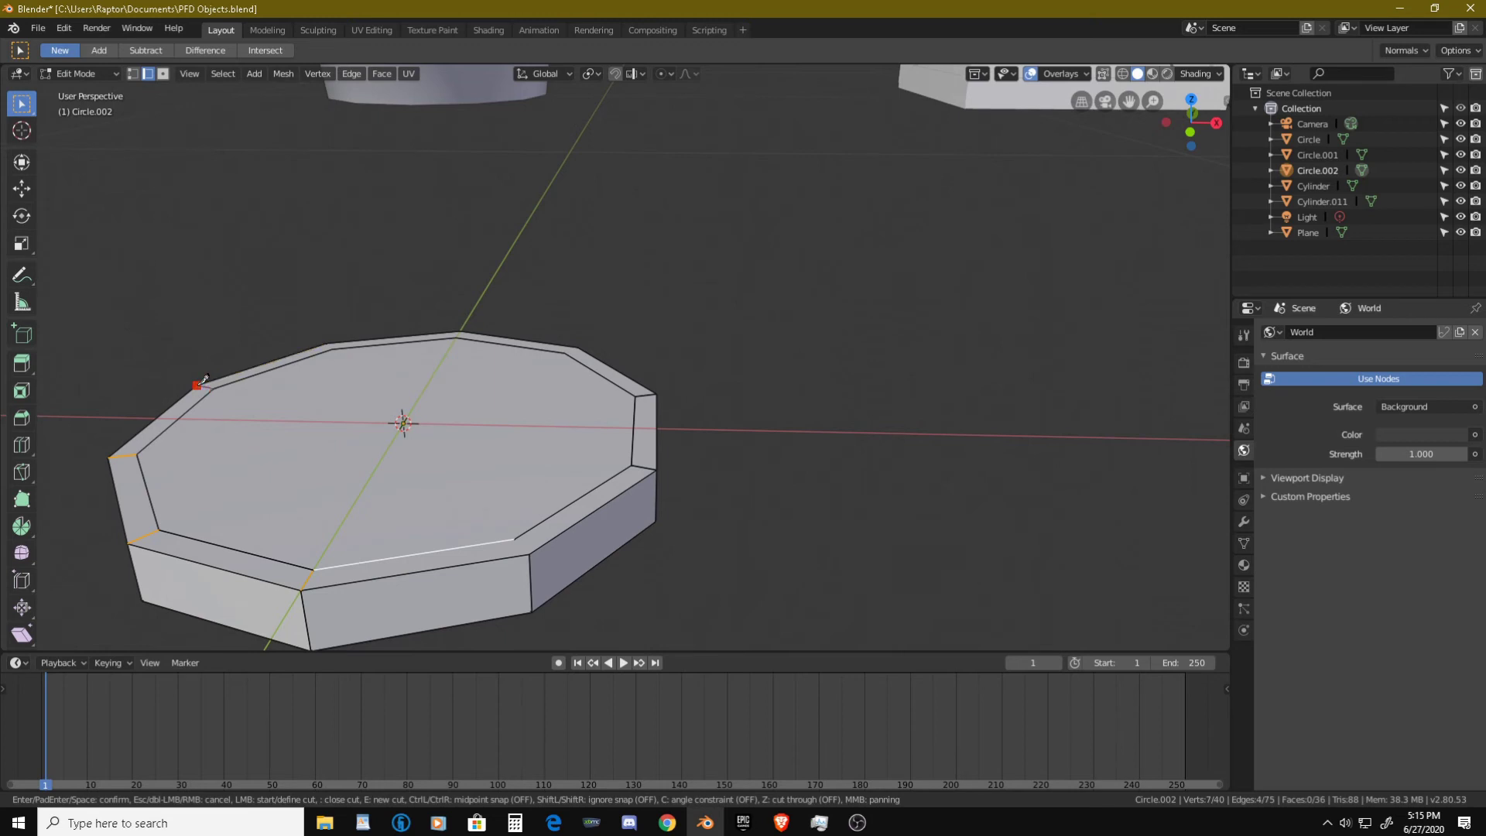
{"action": "left_click", "coordinate": [199, 384]}
{"action": "key", "text": "Return"}
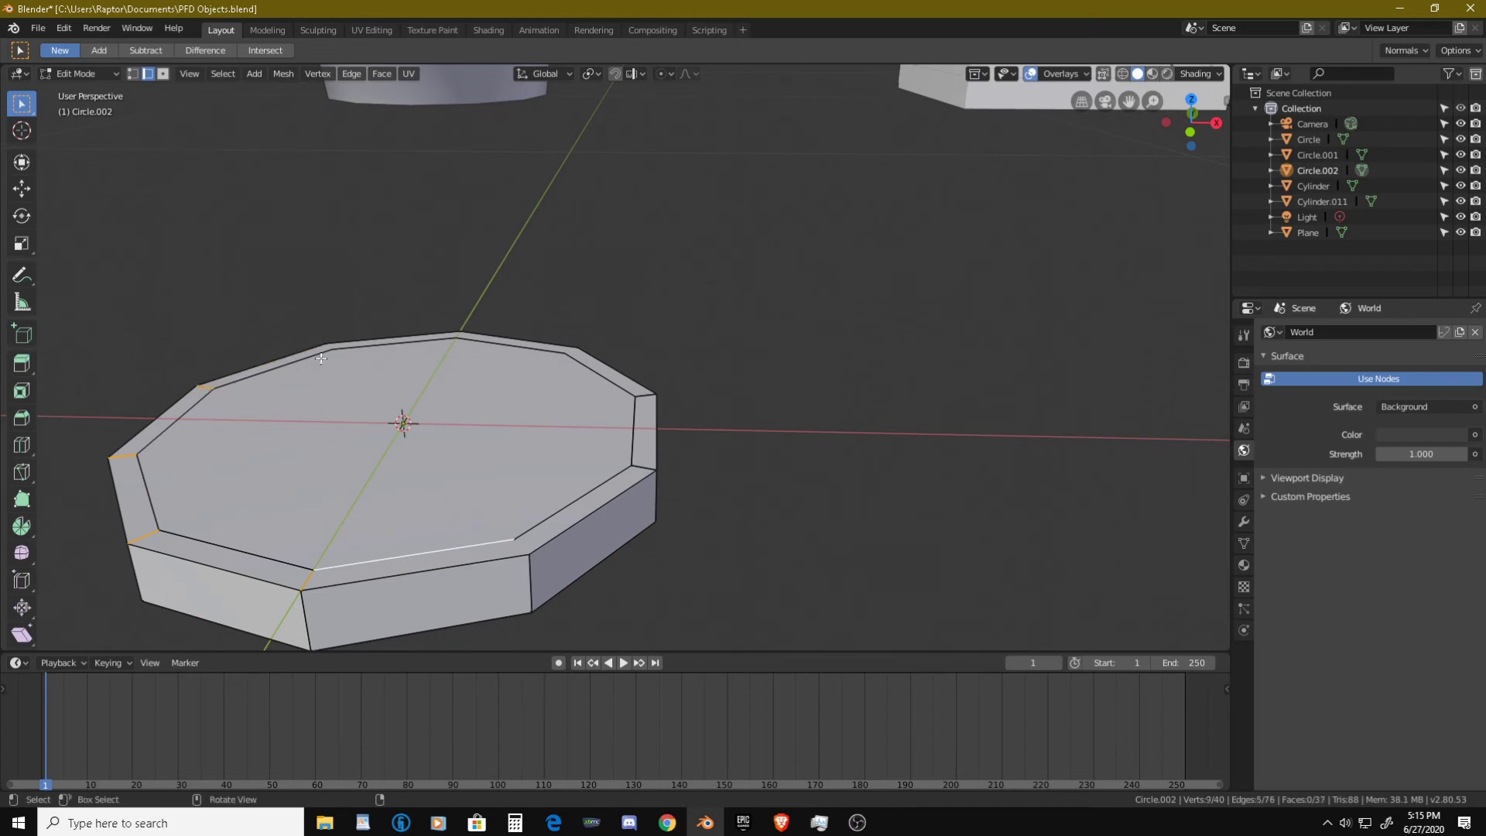
{"action": "middle_click_drag", "start_coordinate": [327, 382], "coordinate": [464, 403]}
{"action": "scroll", "coordinate": [464, 403], "scroll_direction": "up", "scroll_amount": 3}
{"action": "scroll", "coordinate": [464, 403], "scroll_direction": "down", "scroll_amount": 4, "text": "ctrl"}
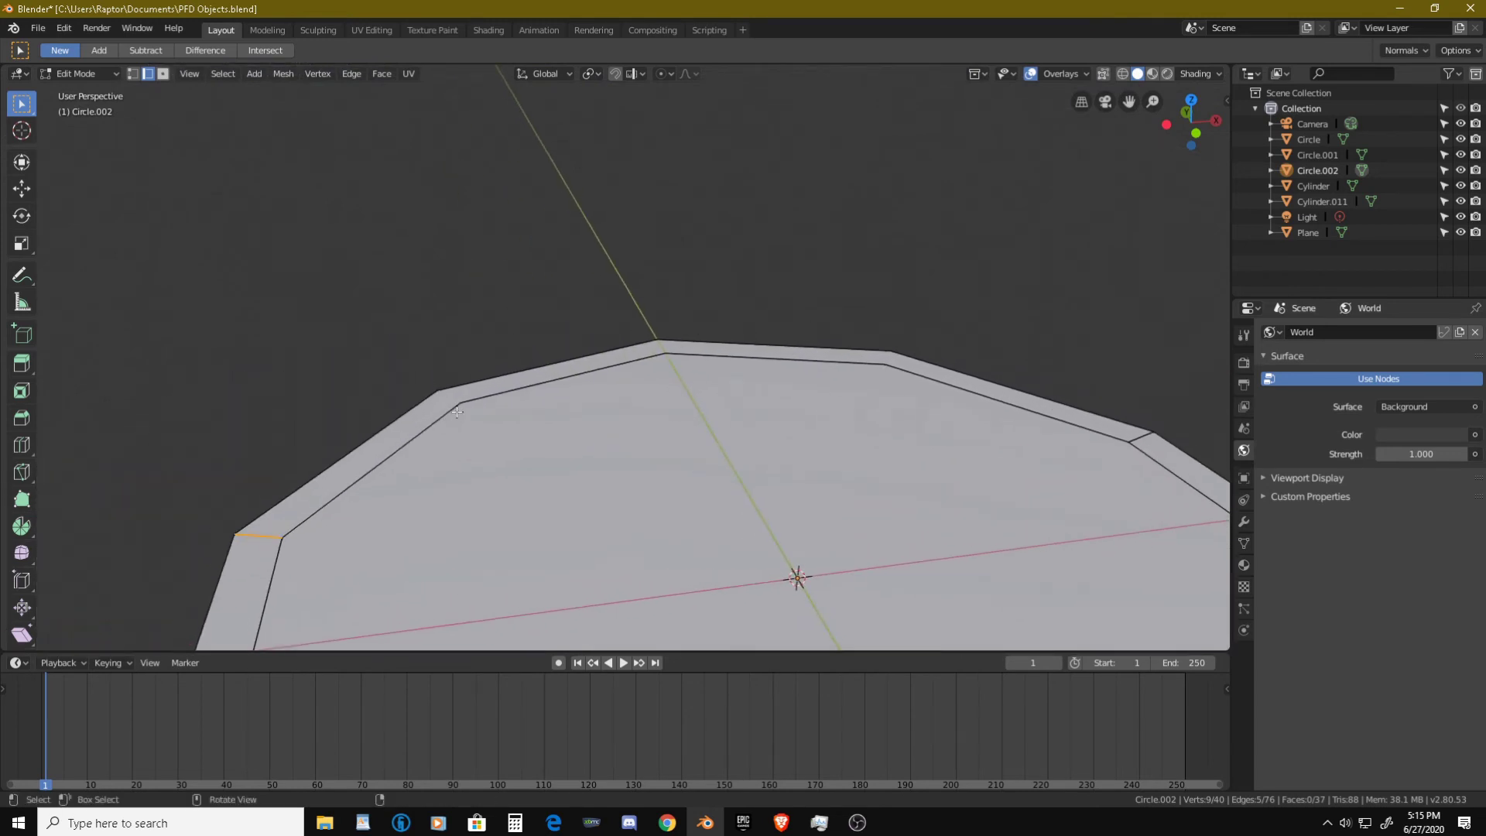
- Knife-cut edges across the rim at the next two corners, joining inner and outer vertices, ending at the far corner on the Y axis
{"action": "key", "text": "k"}
{"action": "left_click", "coordinate": [461, 402]}
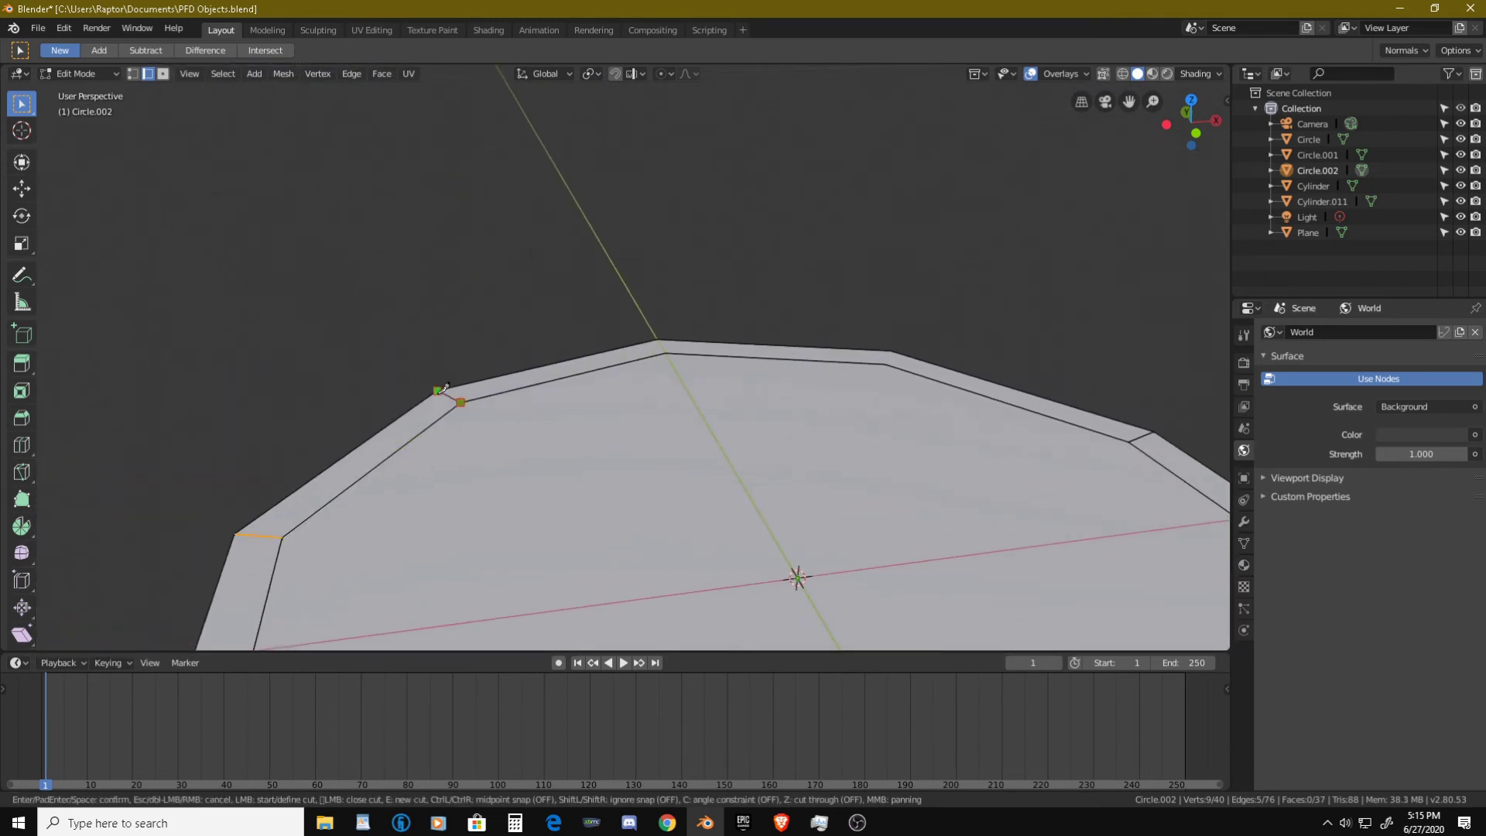
{"action": "key", "text": "Return"}
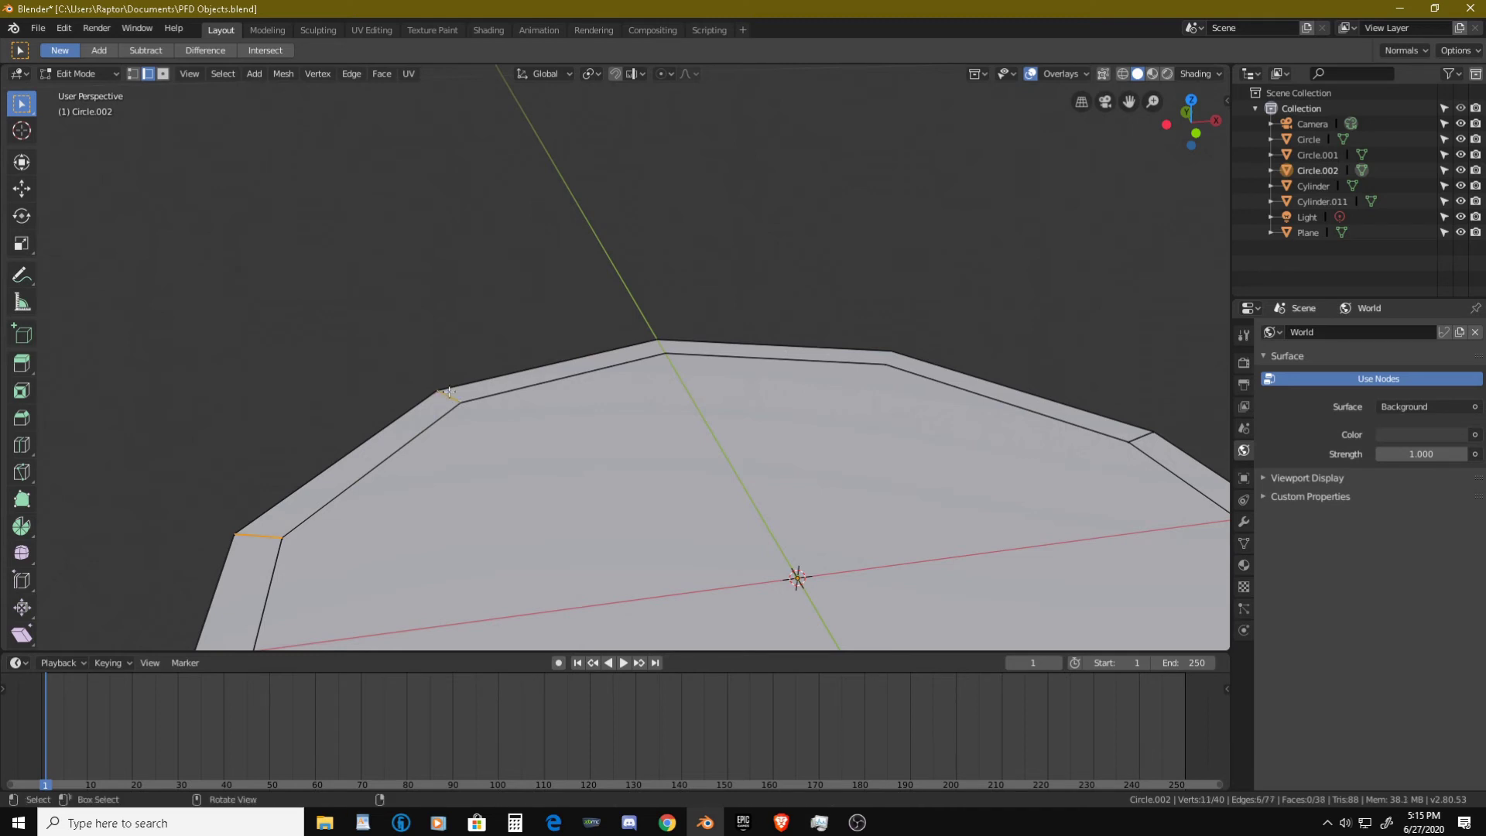
{"action": "key", "text": "k"}
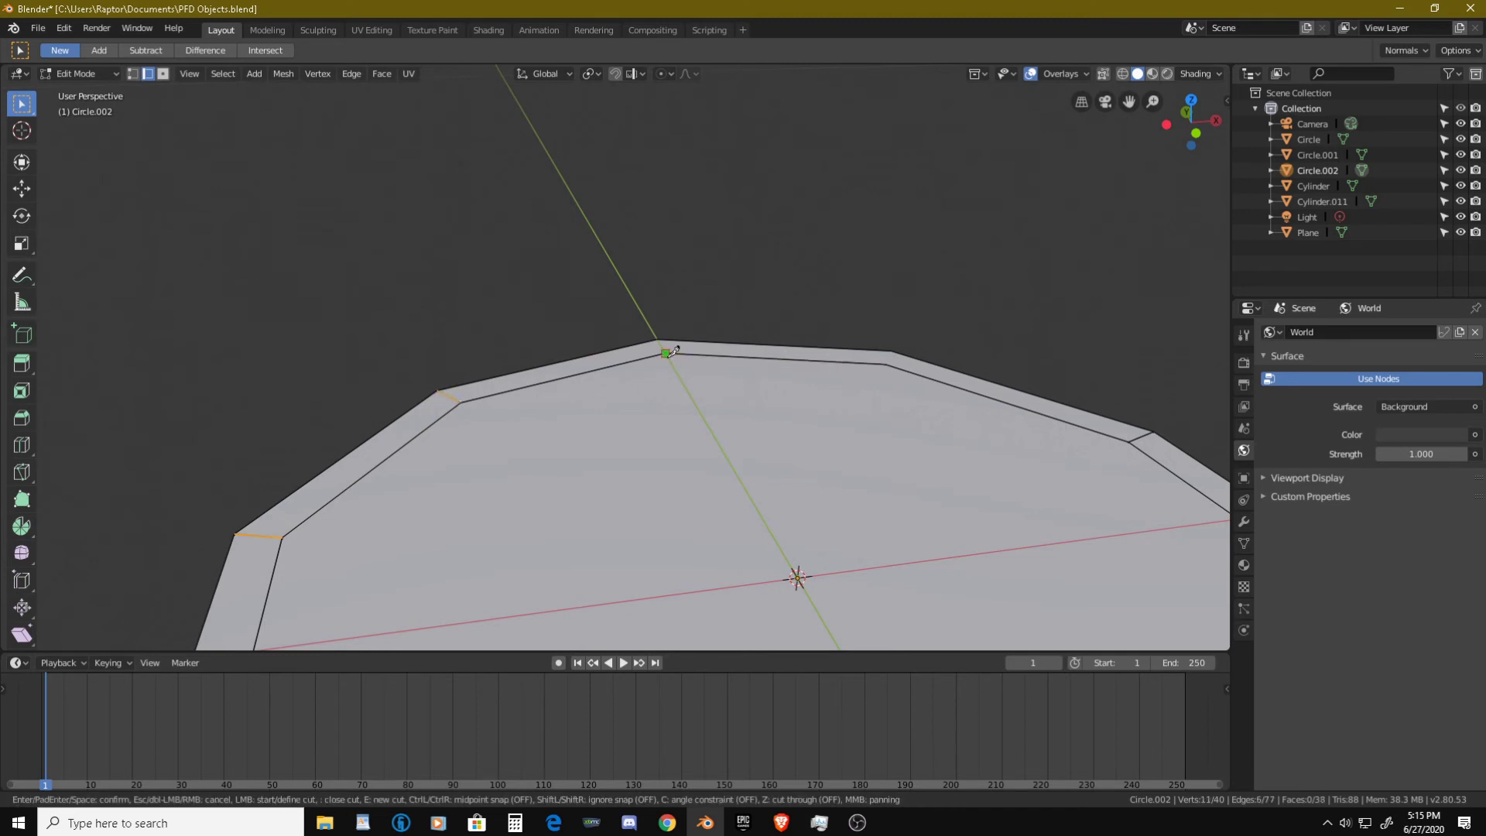
{"action": "left_click", "coordinate": [664, 353]}
{"action": "left_click", "coordinate": [657, 326]}
{"action": "middle_click_drag", "start_coordinate": [658, 326], "coordinate": [684, 419]}
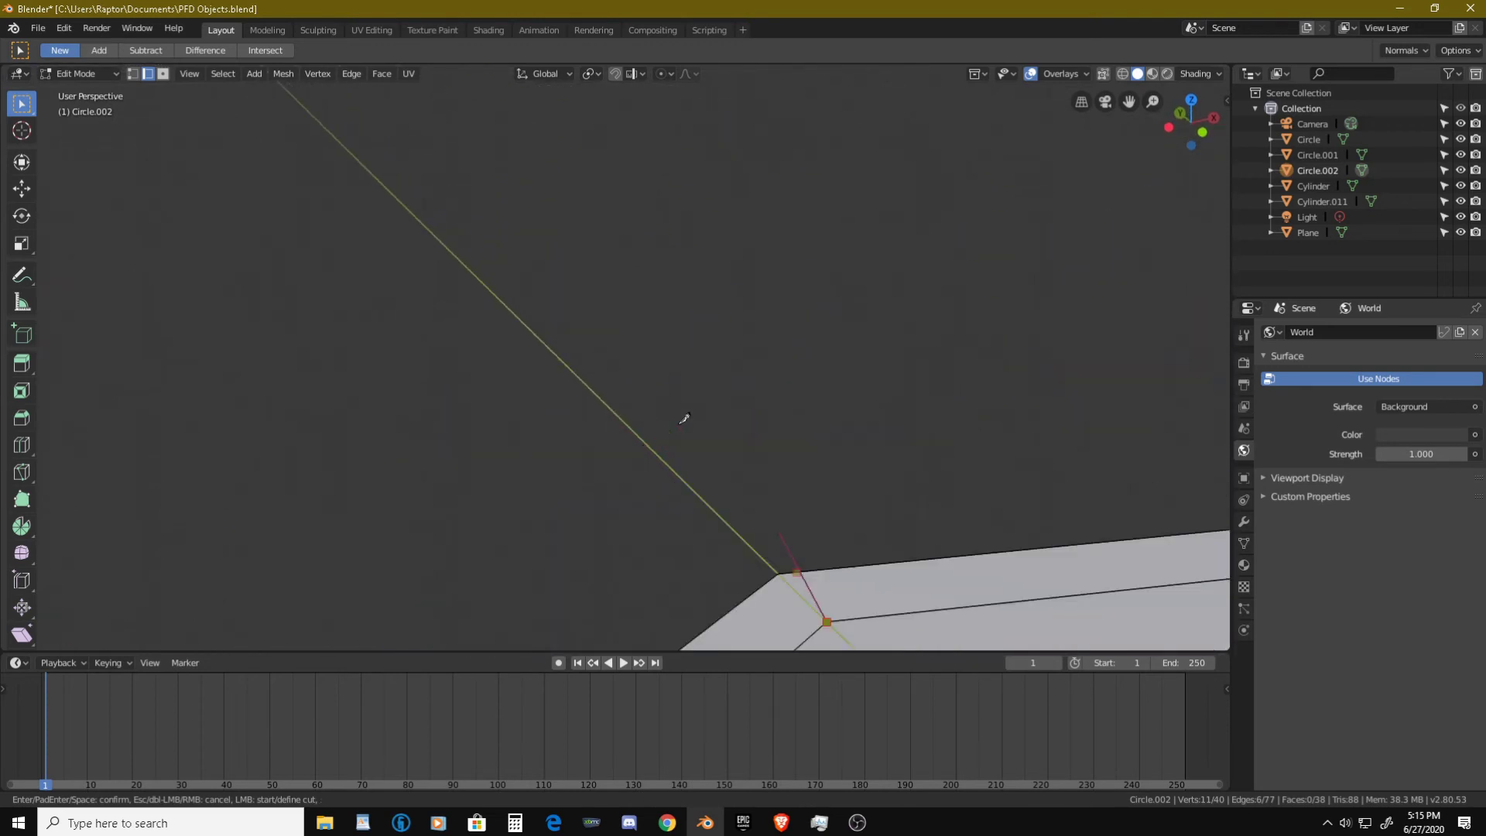
{"action": "left_click", "coordinate": [780, 571]}
{"action": "key", "text": "Return"}
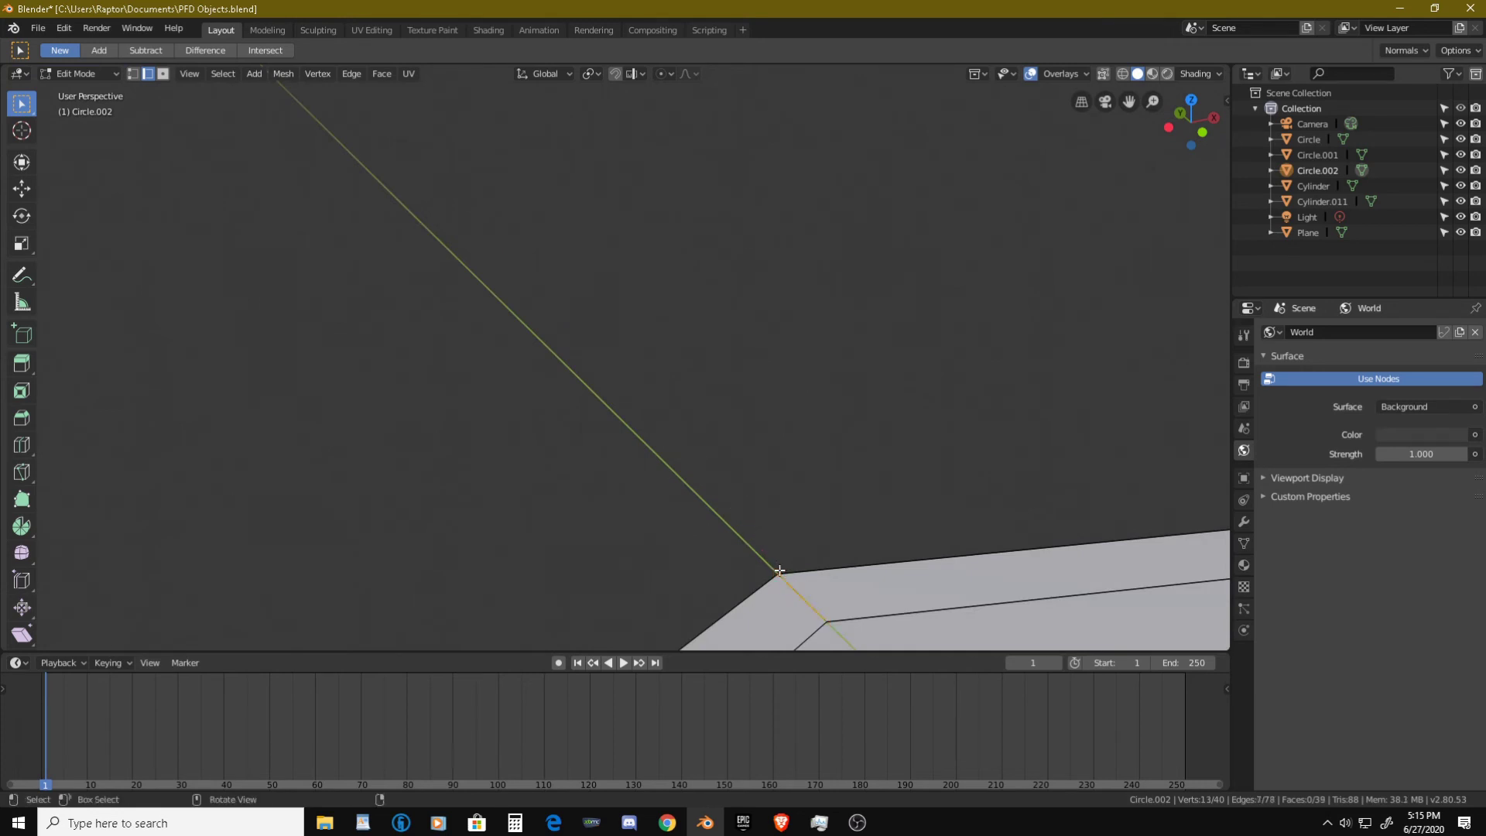
- Knife-cut an edge across the rim at the corner following the Y-axis corner, between its inner and outer vertices
{"action": "middle_click_drag", "start_coordinate": [945, 597], "coordinate": [714, 514]}
{"action": "middle_click_drag", "start_coordinate": [540, 339], "coordinate": [630, 500]}
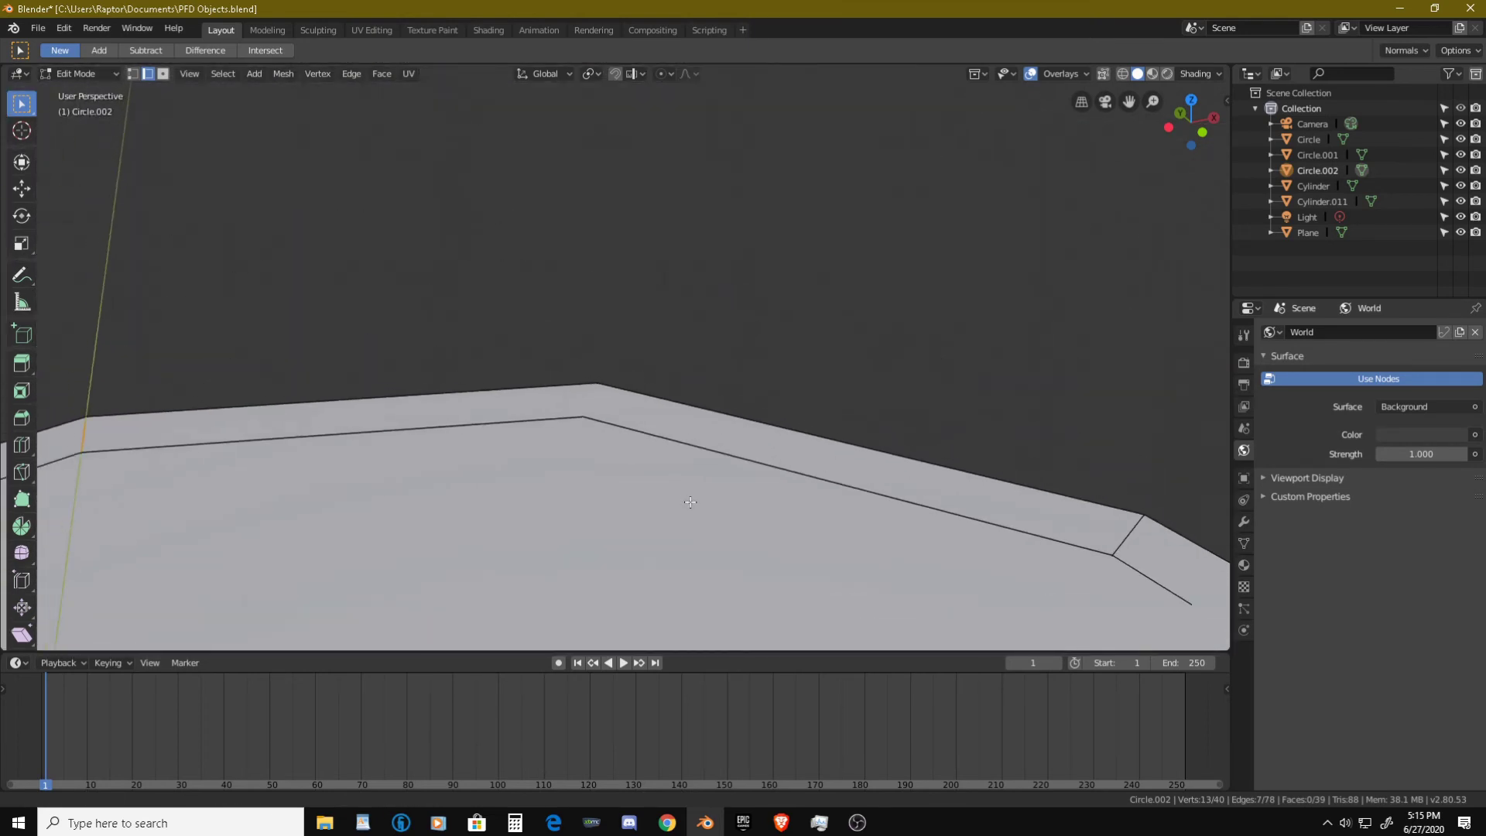
{"action": "left_click", "coordinate": [583, 417]}
{"action": "left_click", "coordinate": [598, 382]}
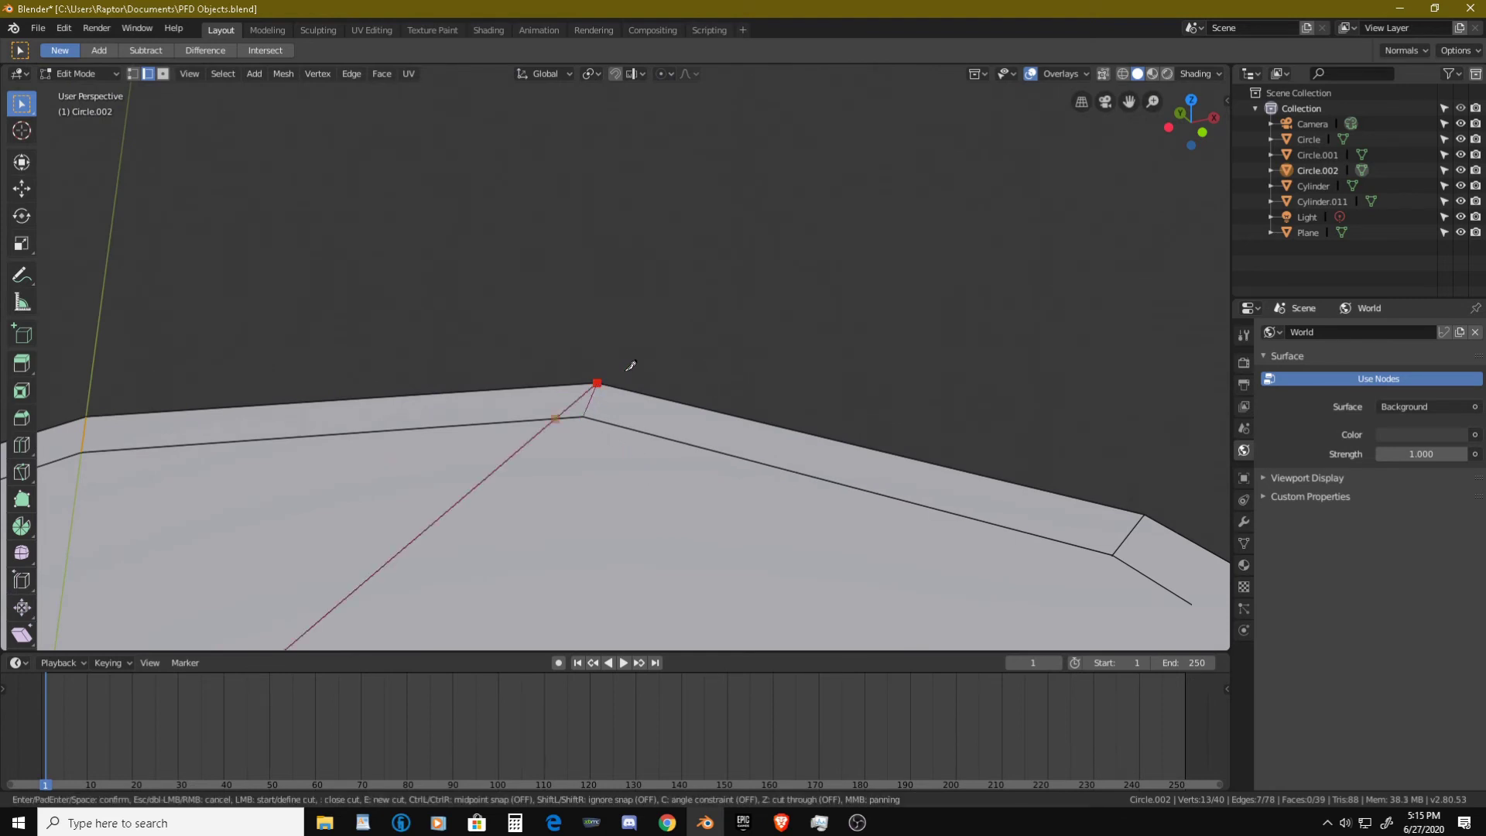
{"action": "key", "text": "Return"}
- Switch to face selection and select all the faces around the rim
{"action": "scroll", "coordinate": [626, 370], "scroll_direction": "down", "scroll_amount": 10}
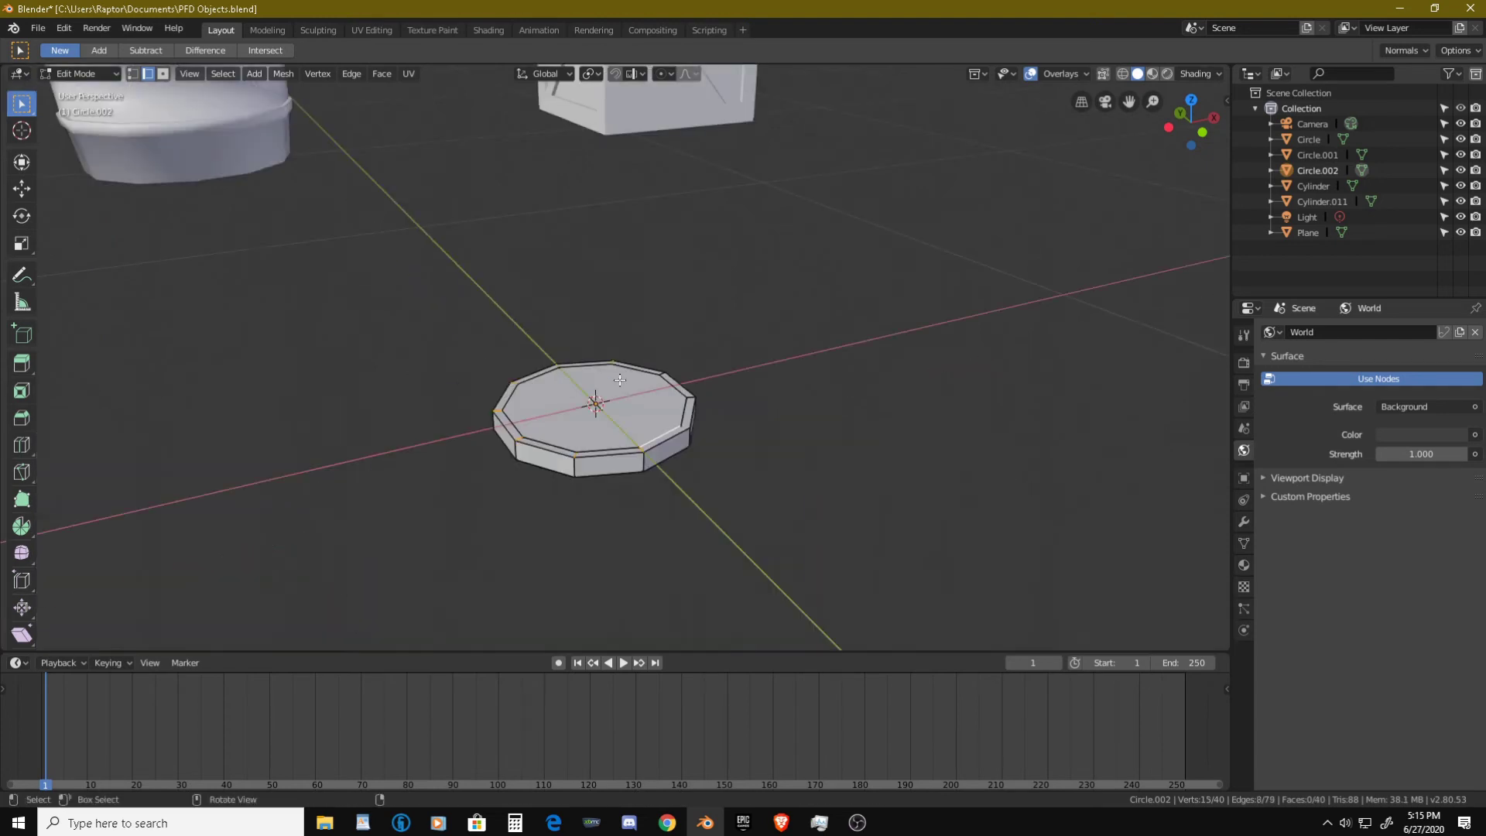
{"action": "key", "text": "ctrl+Tab"}
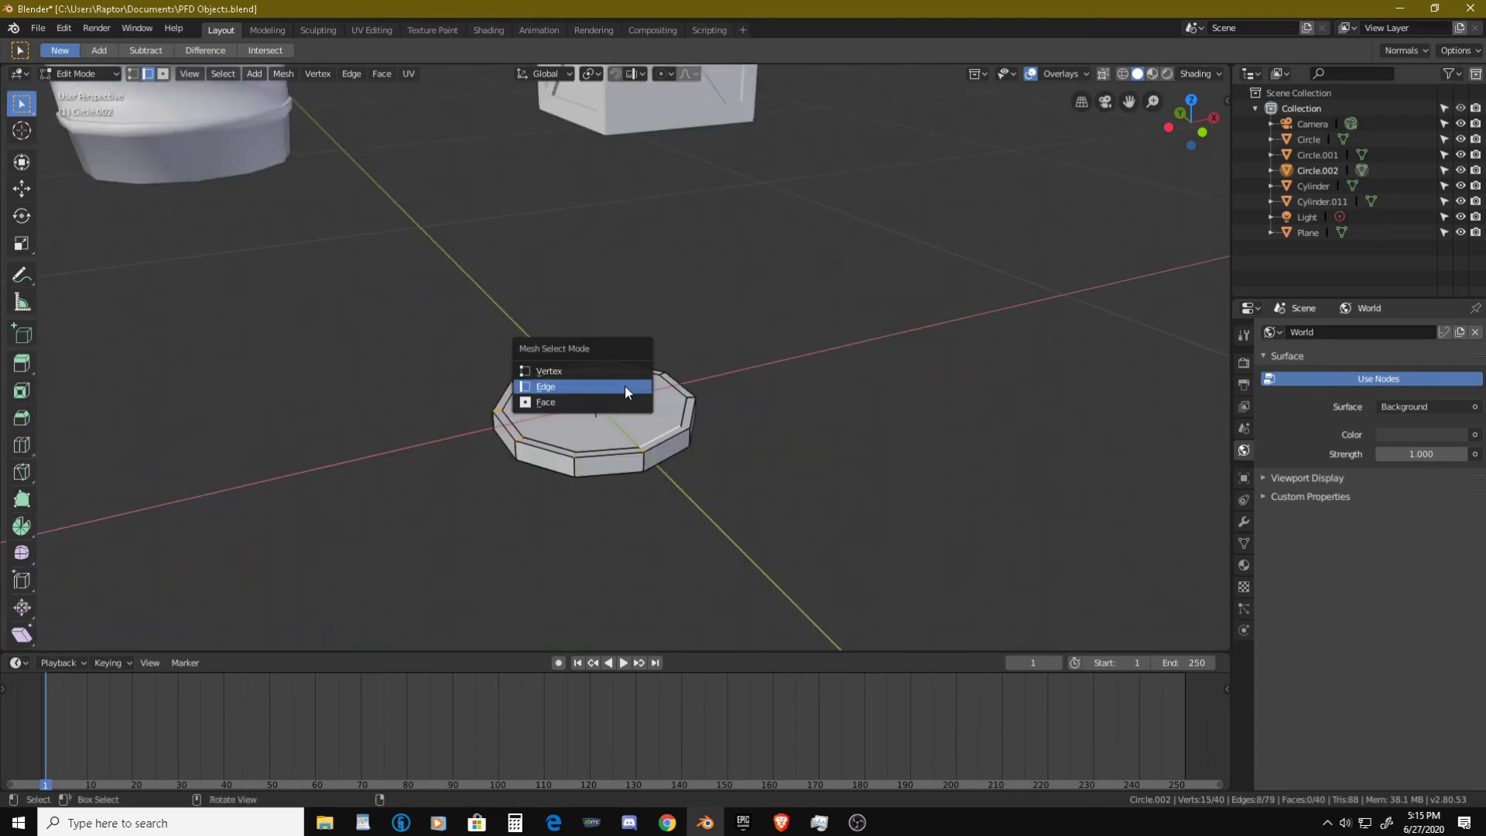
{"action": "left_click", "coordinate": [622, 402]}
{"action": "scroll", "coordinate": [663, 414], "scroll_direction": "up", "scroll_amount": 2}
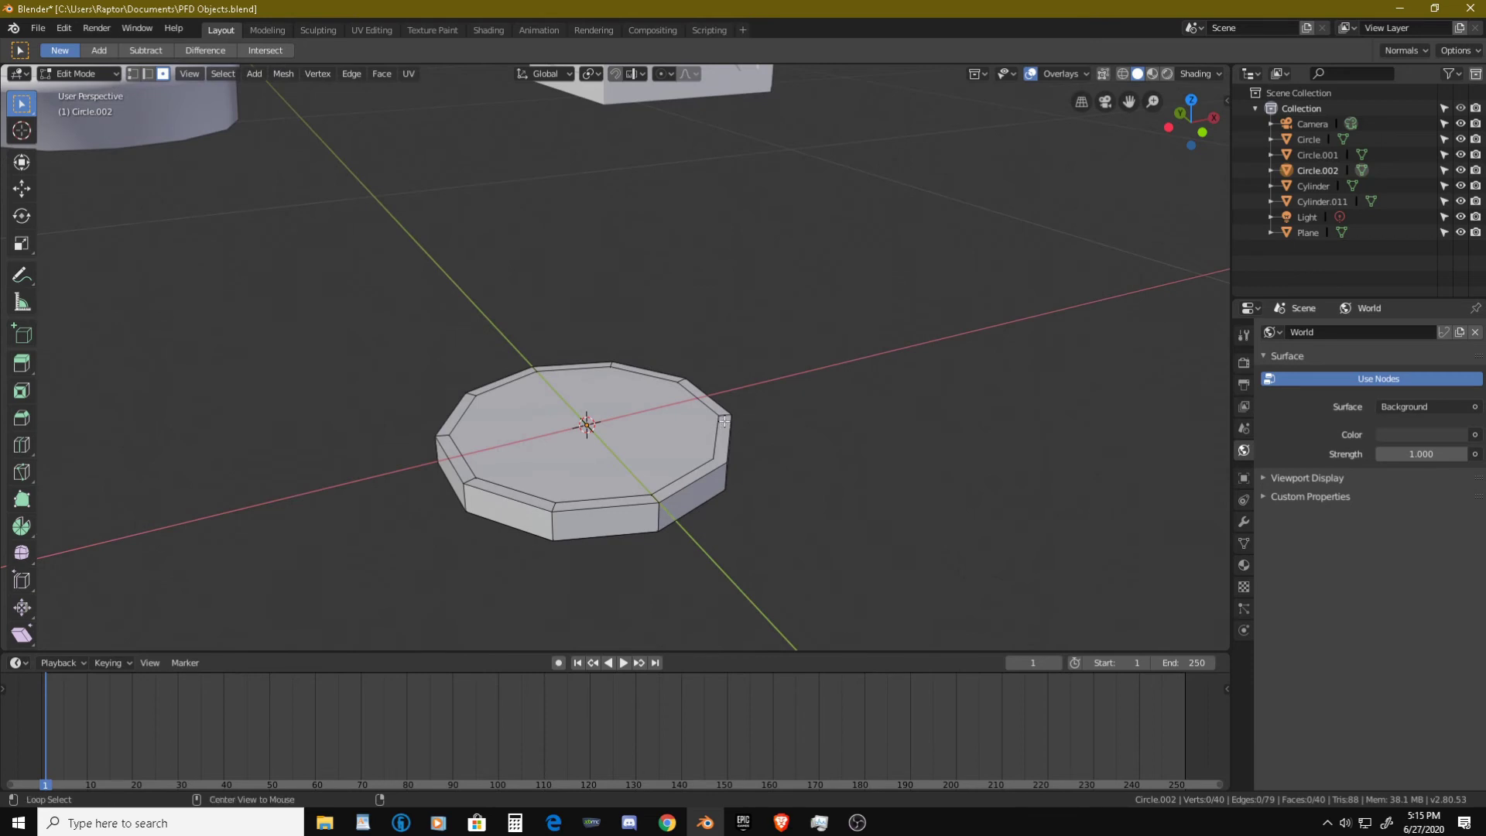
{"action": "left_click", "coordinate": [724, 418], "text": "alt"}
{"action": "left_click", "coordinate": [722, 424], "text": "shift"}
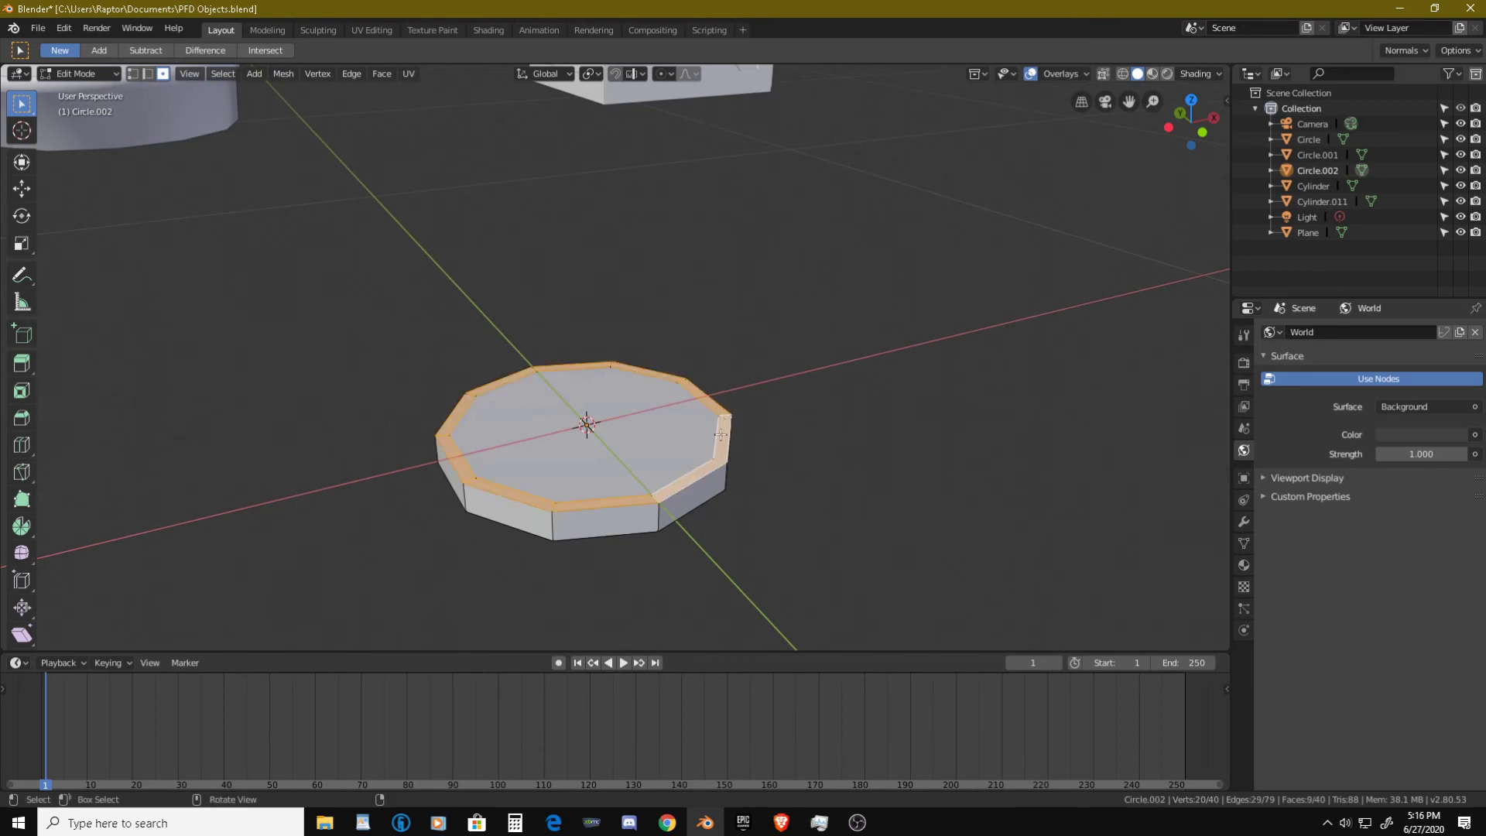
- Knife-cut an edge across the selected rim at the last uncut corner, joining its inner and outer vertices
{"action": "middle_click_drag", "start_coordinate": [719, 441], "coordinate": [624, 445]}
{"action": "scroll", "coordinate": [623, 445], "scroll_direction": "up", "scroll_amount": 5}
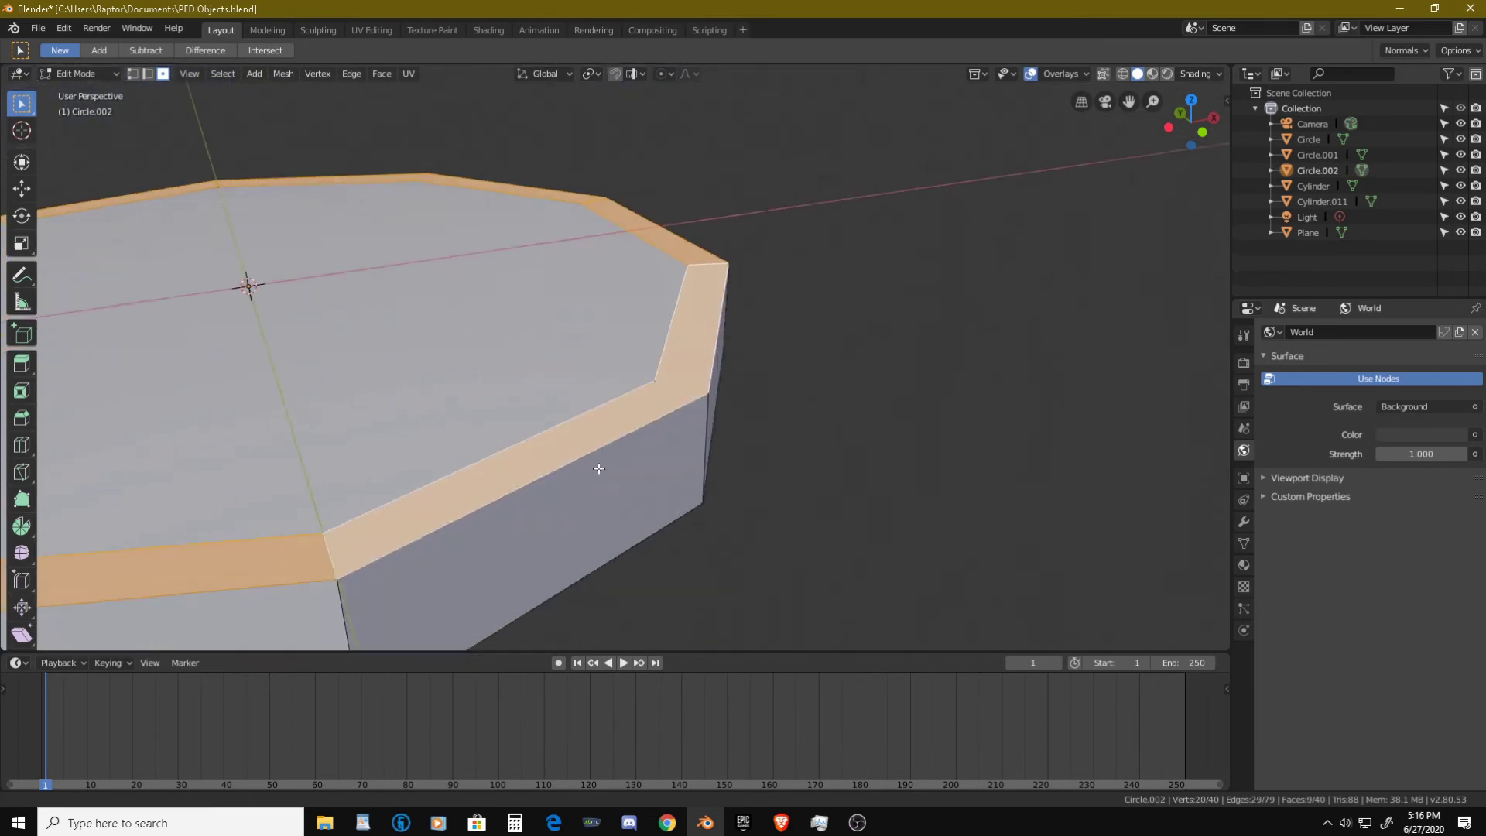
{"action": "middle_click_drag", "start_coordinate": [671, 387], "coordinate": [629, 451], "text": "shift"}
{"action": "key", "text": "k"}
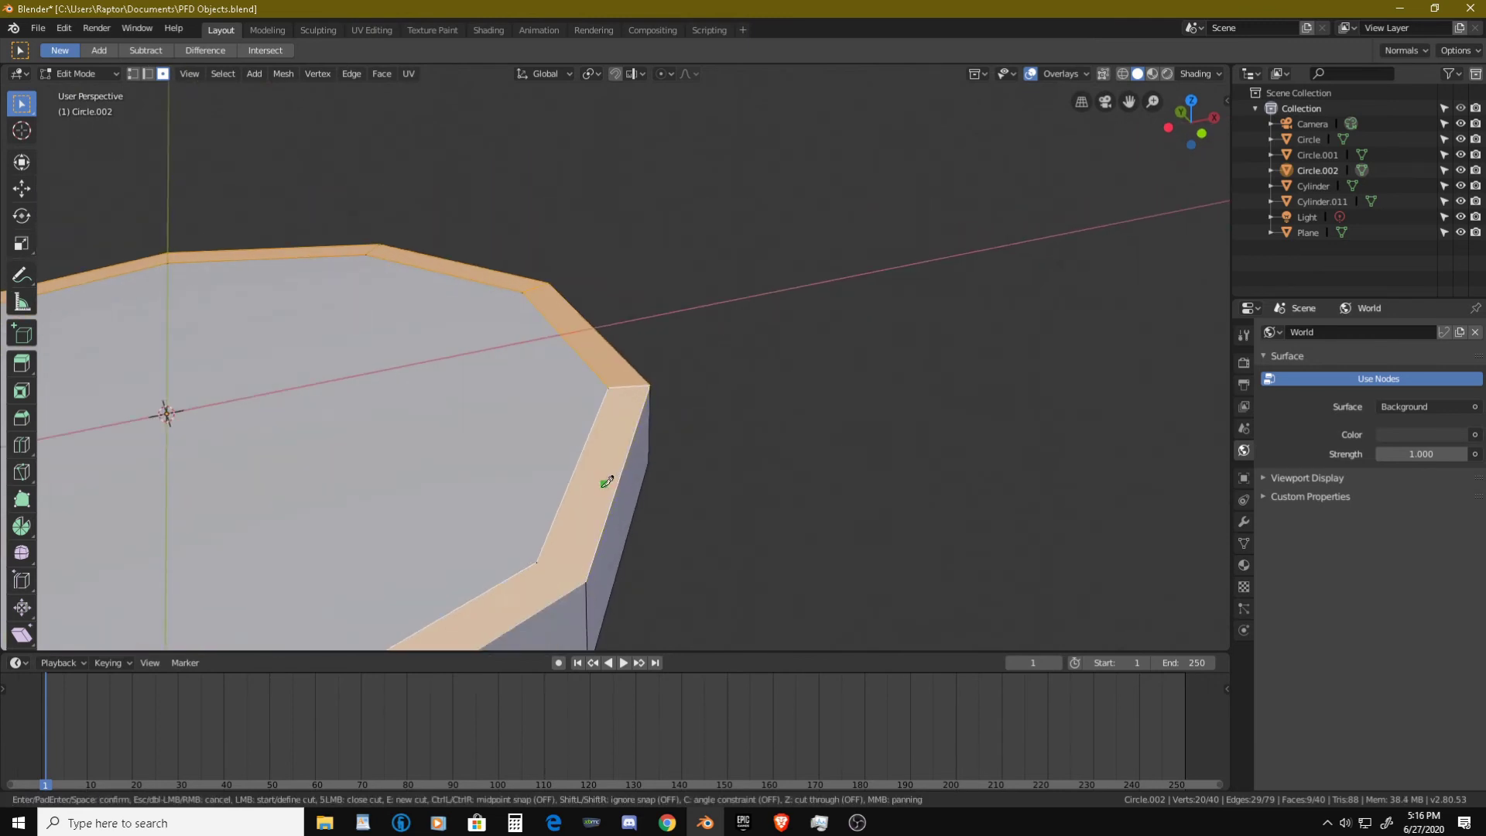
{"action": "left_click", "coordinate": [538, 560]}
{"action": "left_click", "coordinate": [586, 580]}
{"action": "key", "text": "Return"}
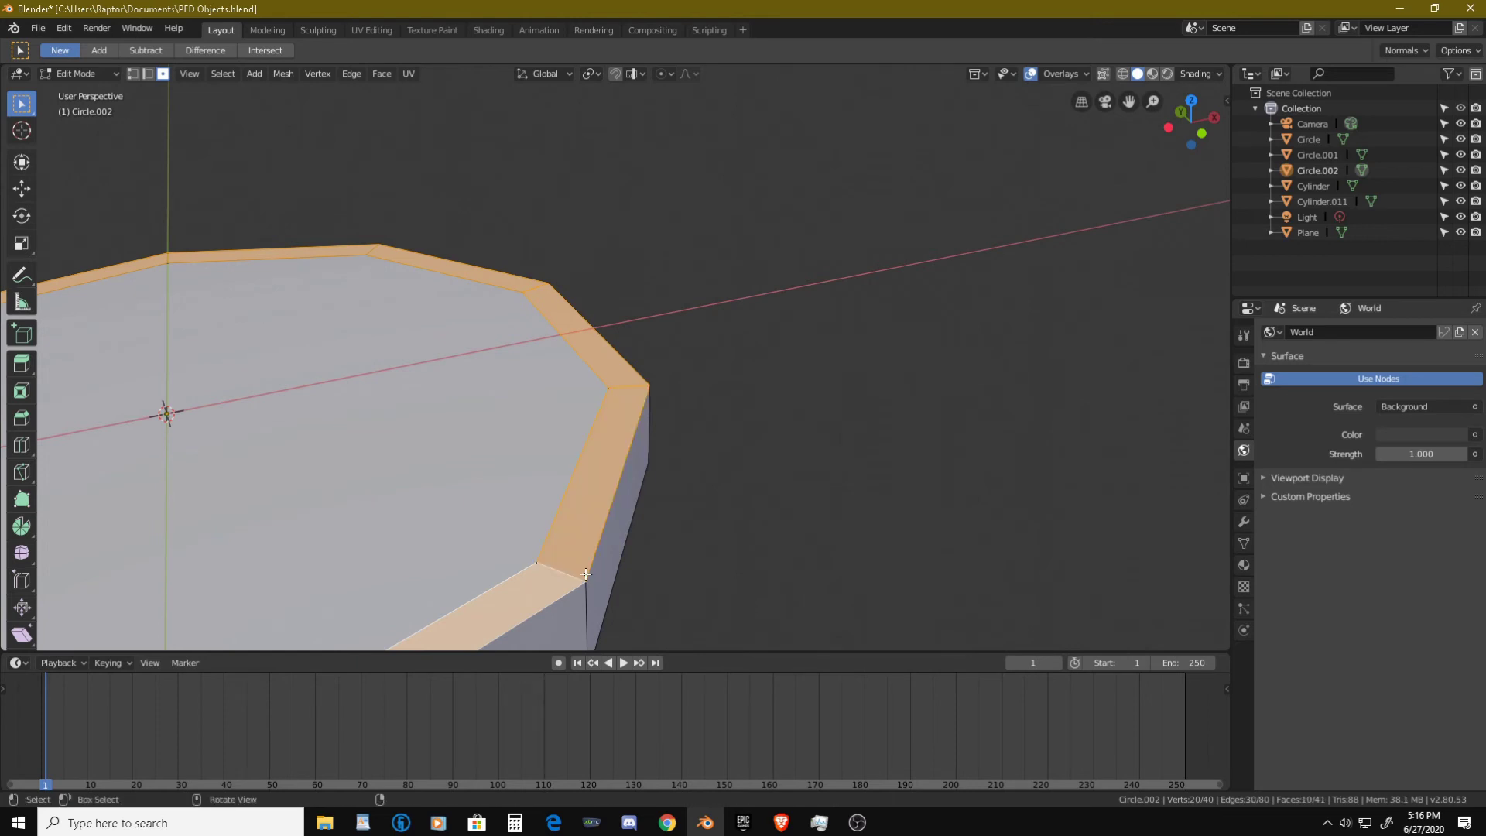
- Add the central top face to the rim selection and extrude the whole top upward about 0.0117 m
{"action": "scroll", "coordinate": [543, 535], "scroll_direction": "down", "scroll_amount": 8}
{"action": "middle_click_drag", "start_coordinate": [554, 497], "coordinate": [629, 435]}
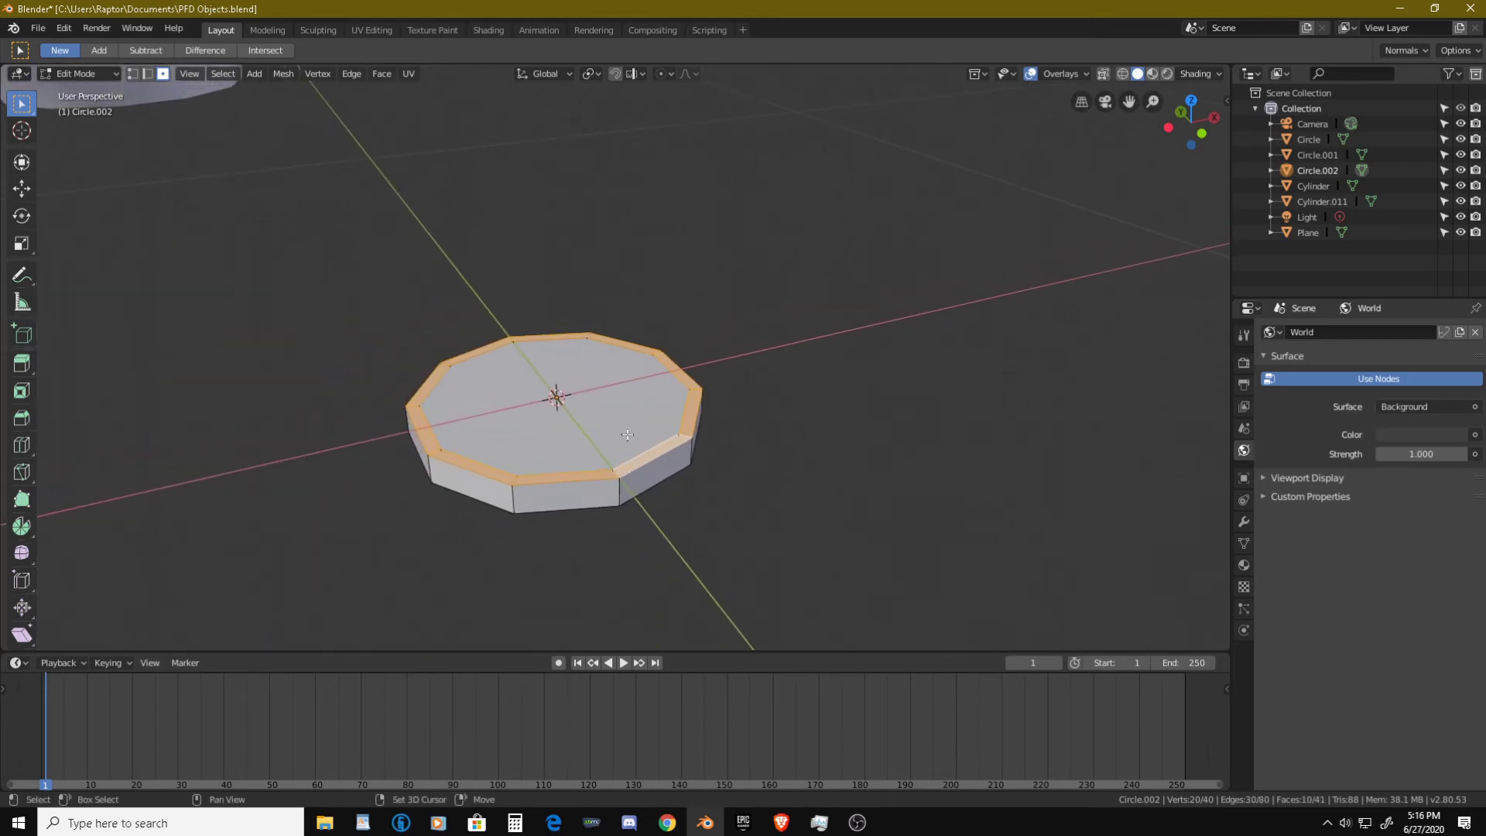
{"action": "left_click", "coordinate": [629, 435], "text": "shift"}
{"action": "key", "text": "e"}
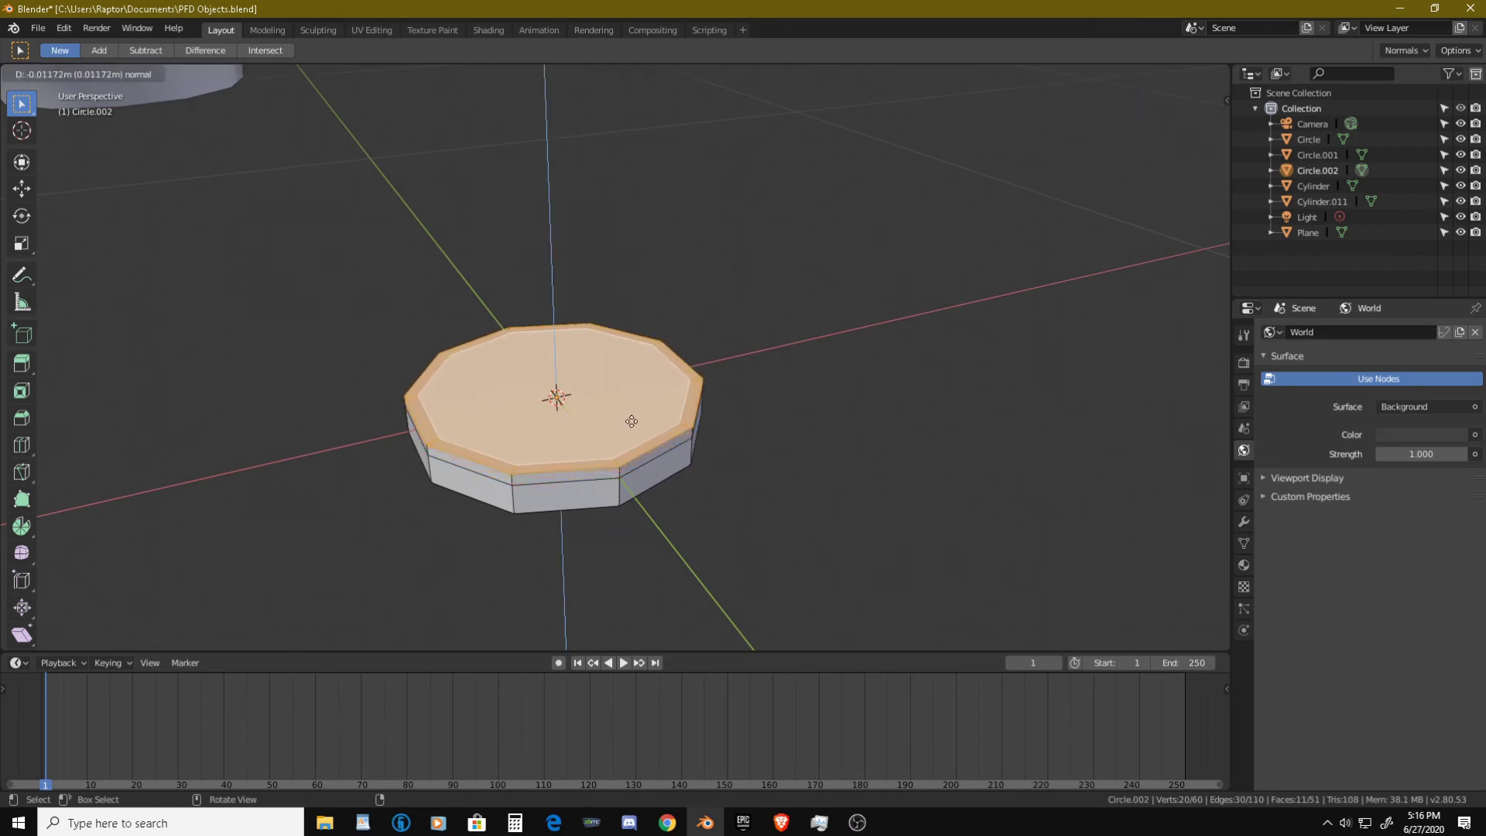
{"action": "left_click", "coordinate": [632, 421]}
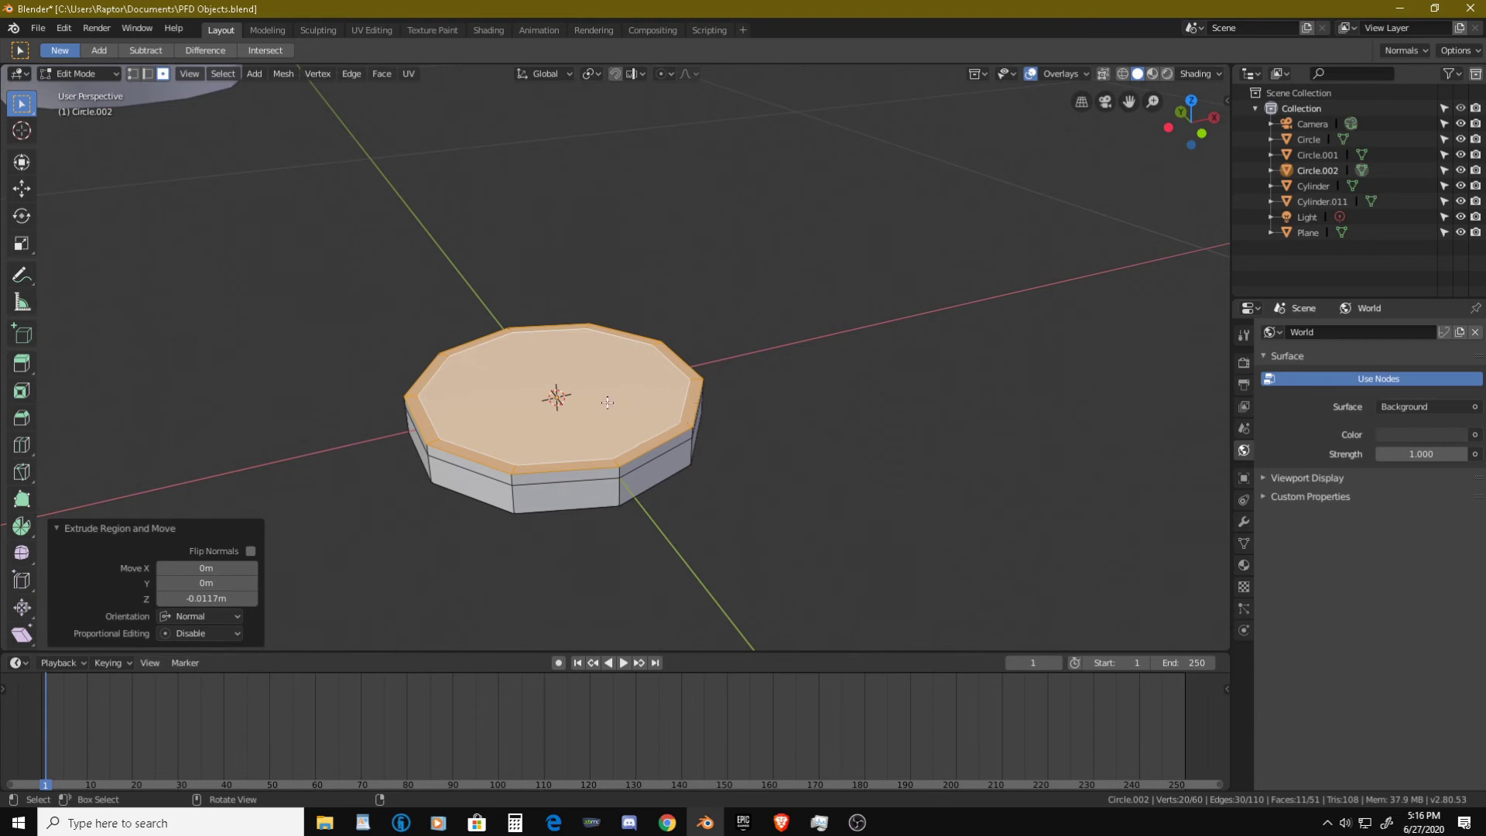
- Deselect the central face, extrude the rim upward about 0.255 m into a wall, and scale its top ring to about 1.067
{"action": "left_click", "coordinate": [611, 402], "text": "shift"}
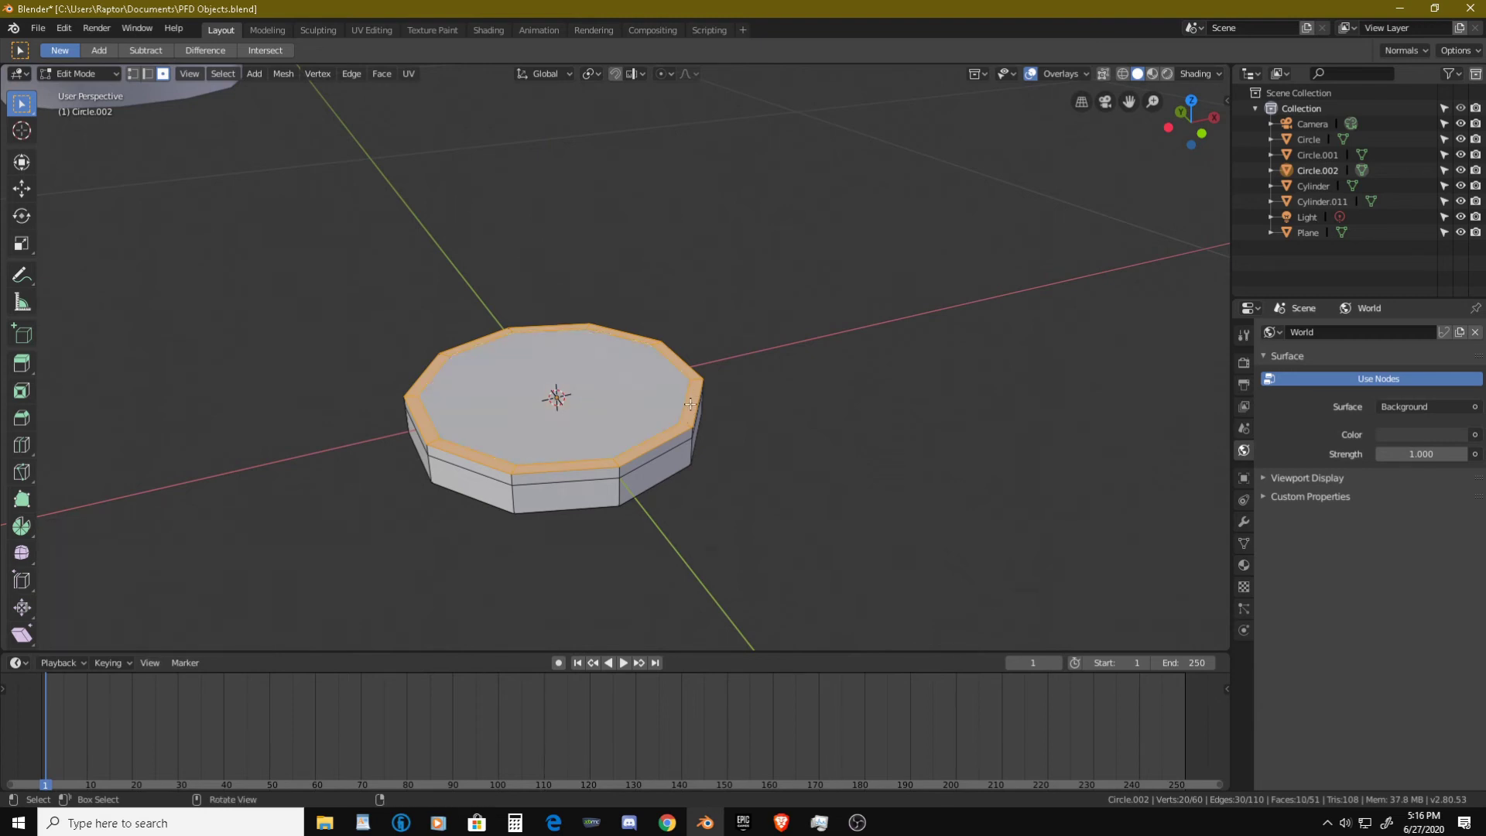
{"action": "key", "text": "e"}
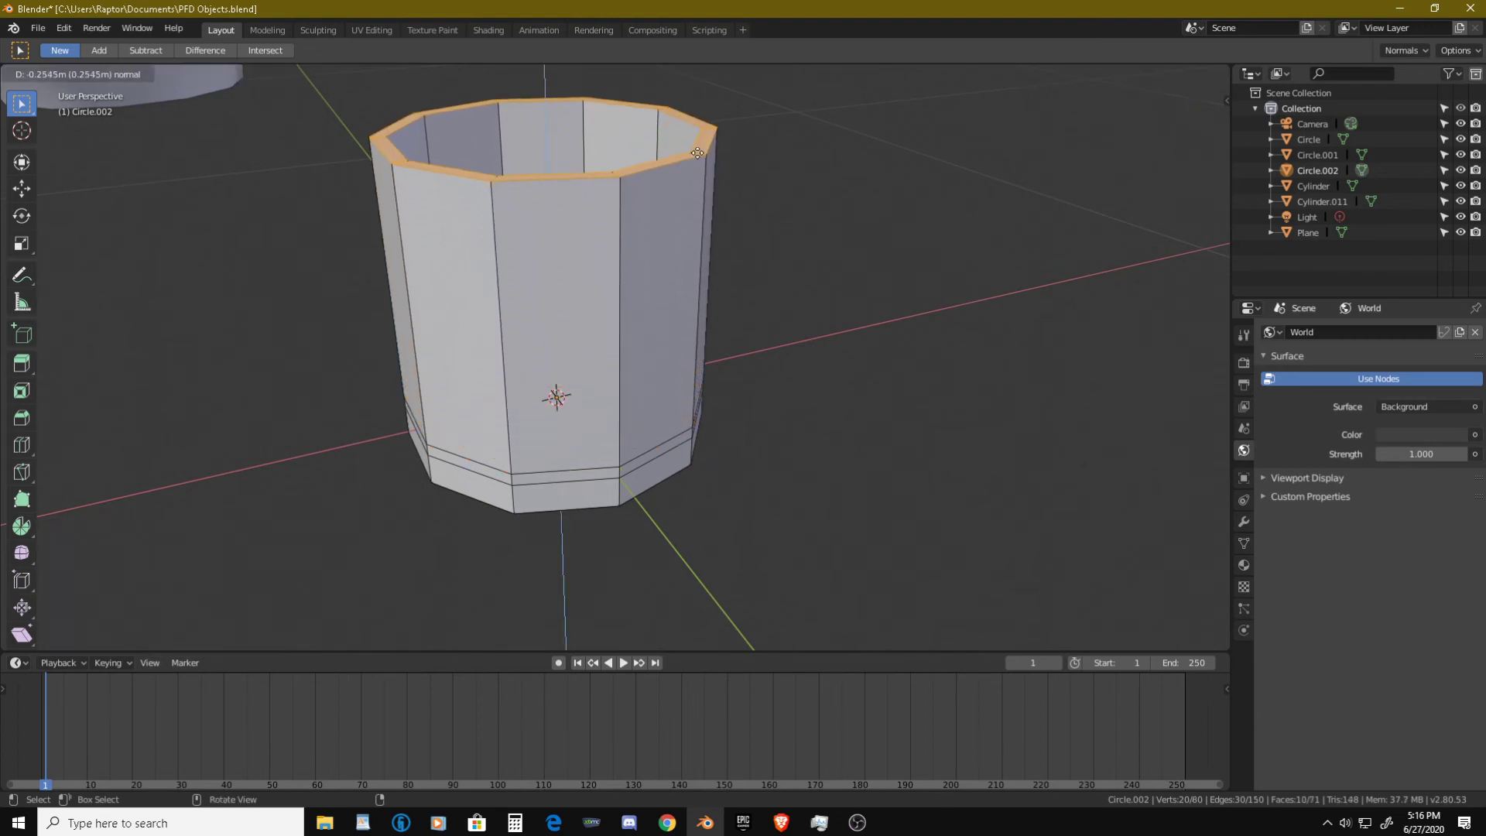
{"action": "left_click", "coordinate": [697, 152]}
{"action": "middle_click_drag", "start_coordinate": [735, 259], "coordinate": [738, 270]}
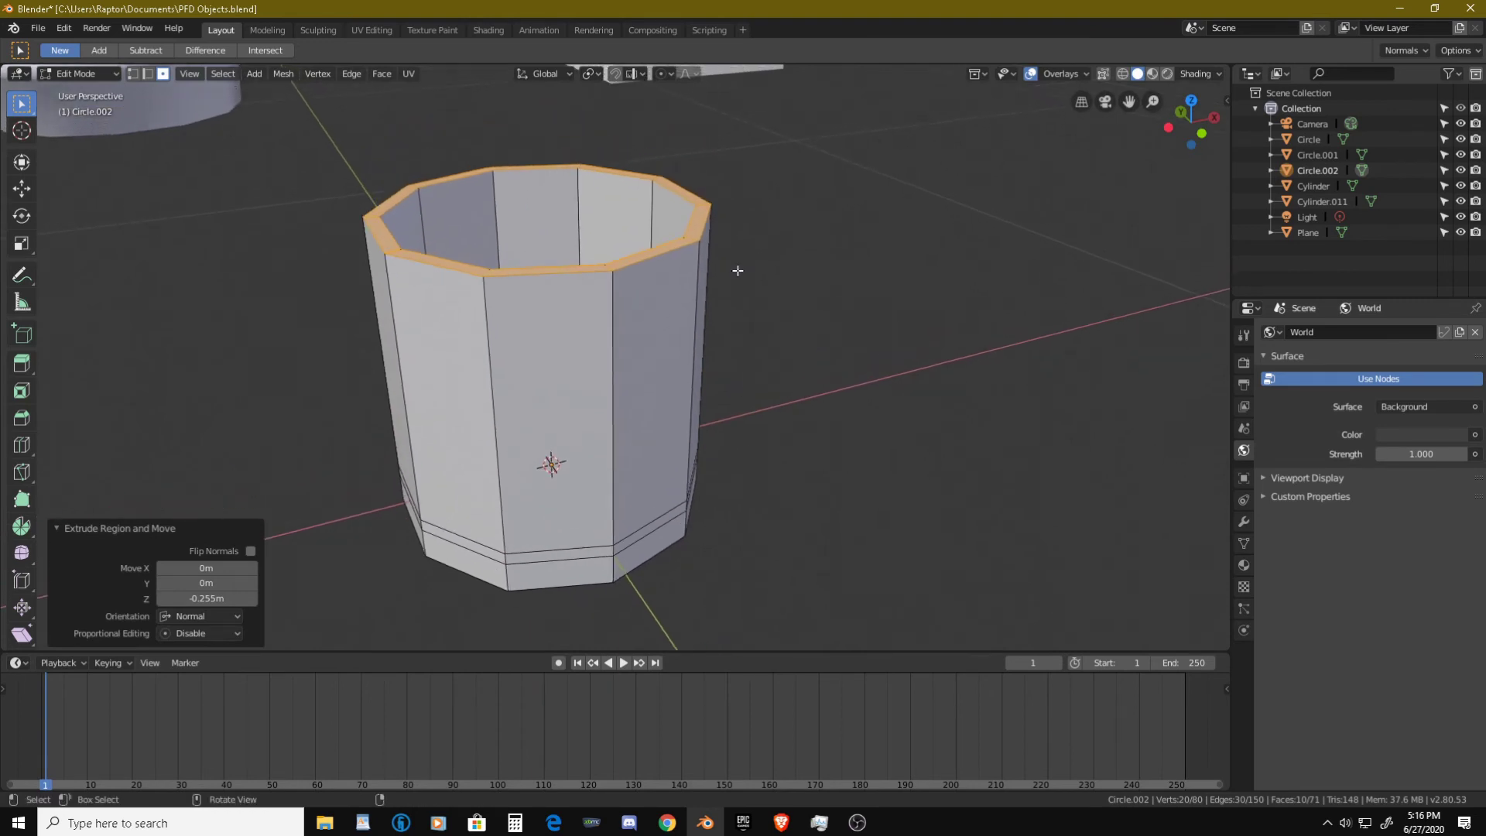
{"action": "key", "text": "s"}
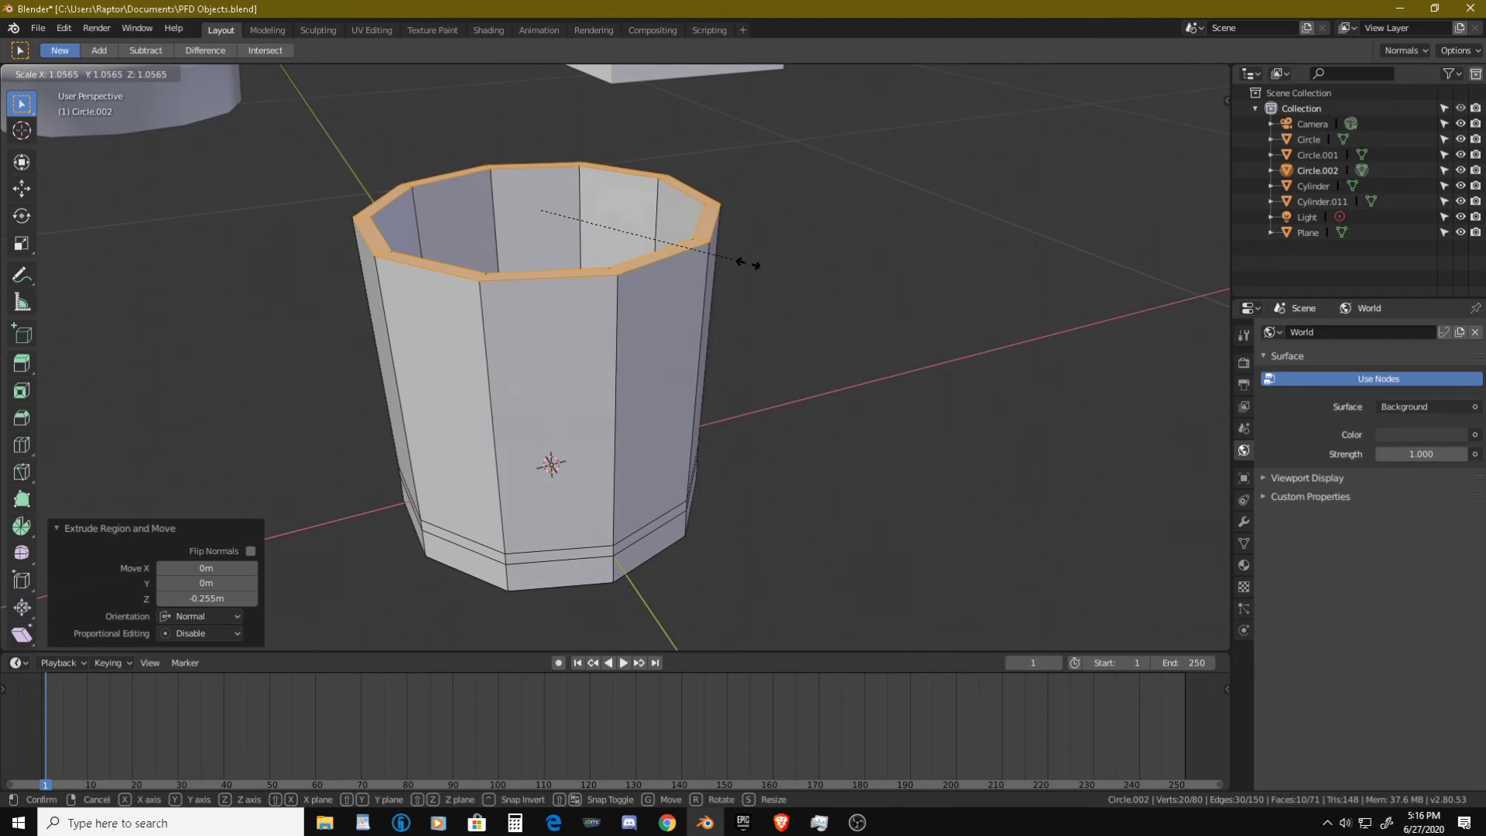
{"action": "left_click", "coordinate": [751, 263]}
- Select the narrow face loop around the base of the outer wall and scale it along Z to about 2.456
{"action": "middle_click_drag", "start_coordinate": [674, 288], "coordinate": [616, 335], "text": "shift"}
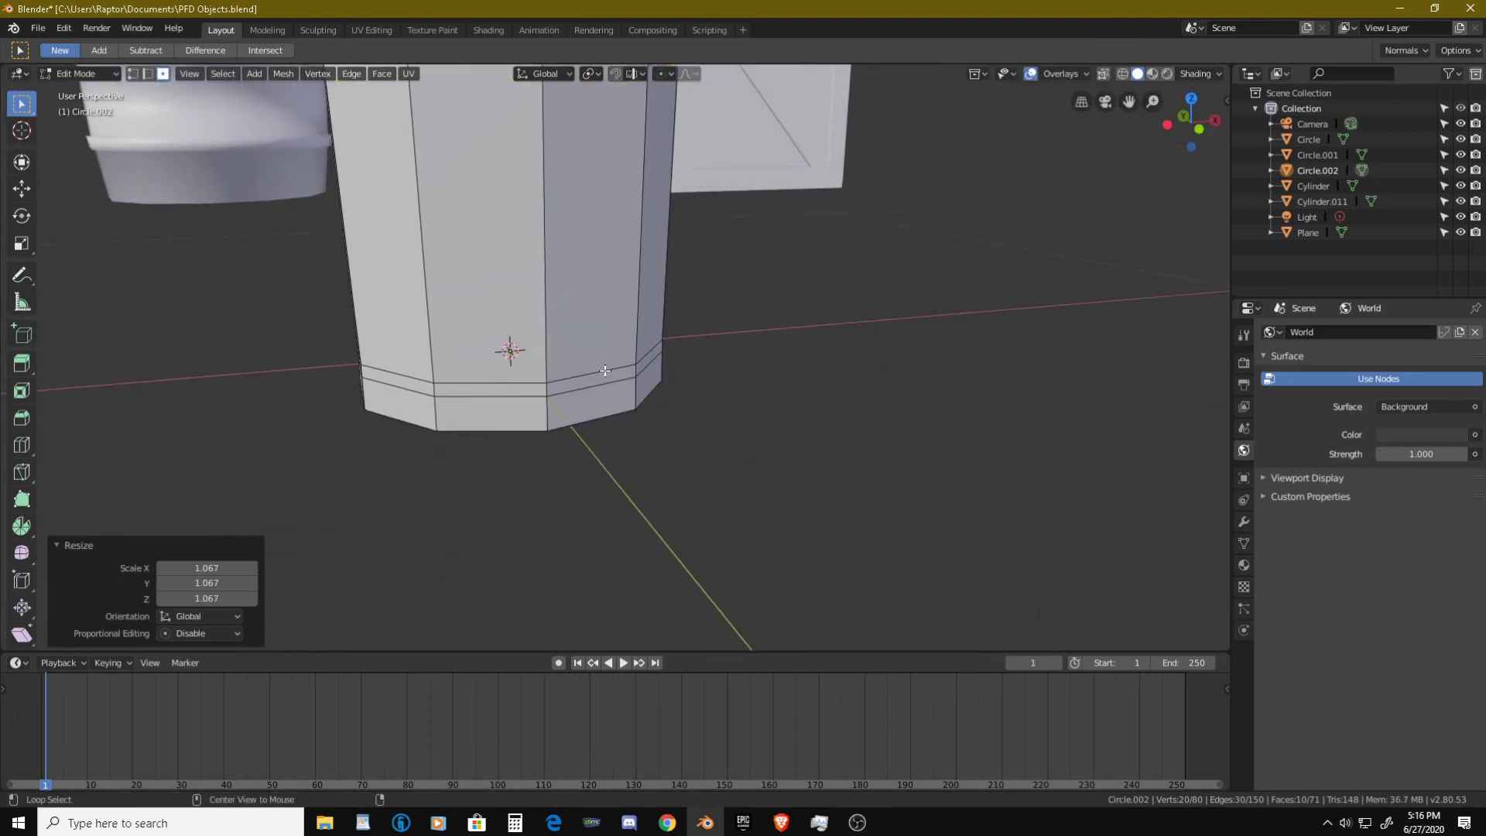
{"action": "left_click", "coordinate": [605, 371], "text": "alt"}
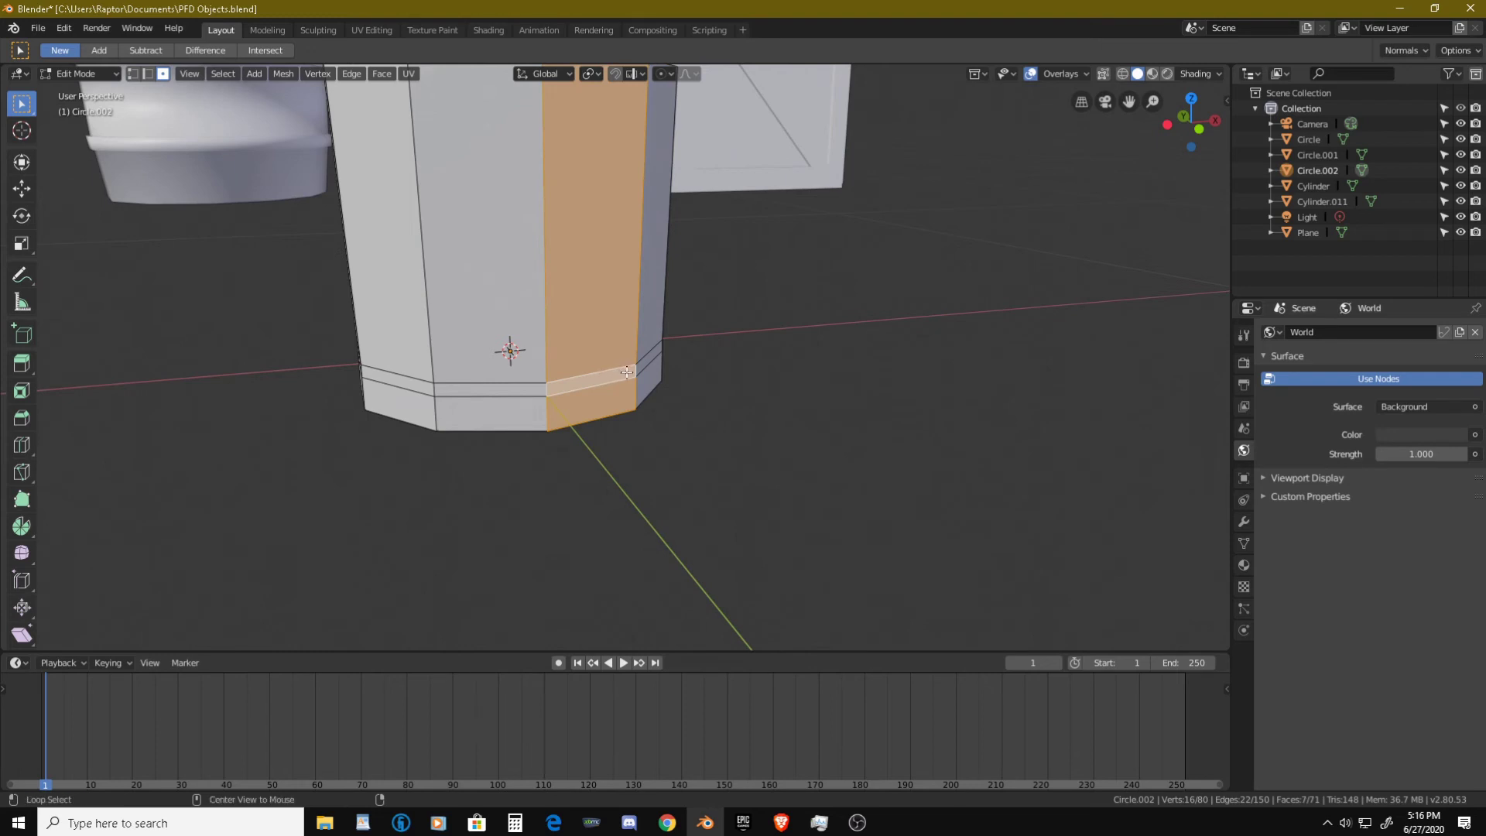
{"action": "left_click", "coordinate": [632, 371], "text": "alt"}
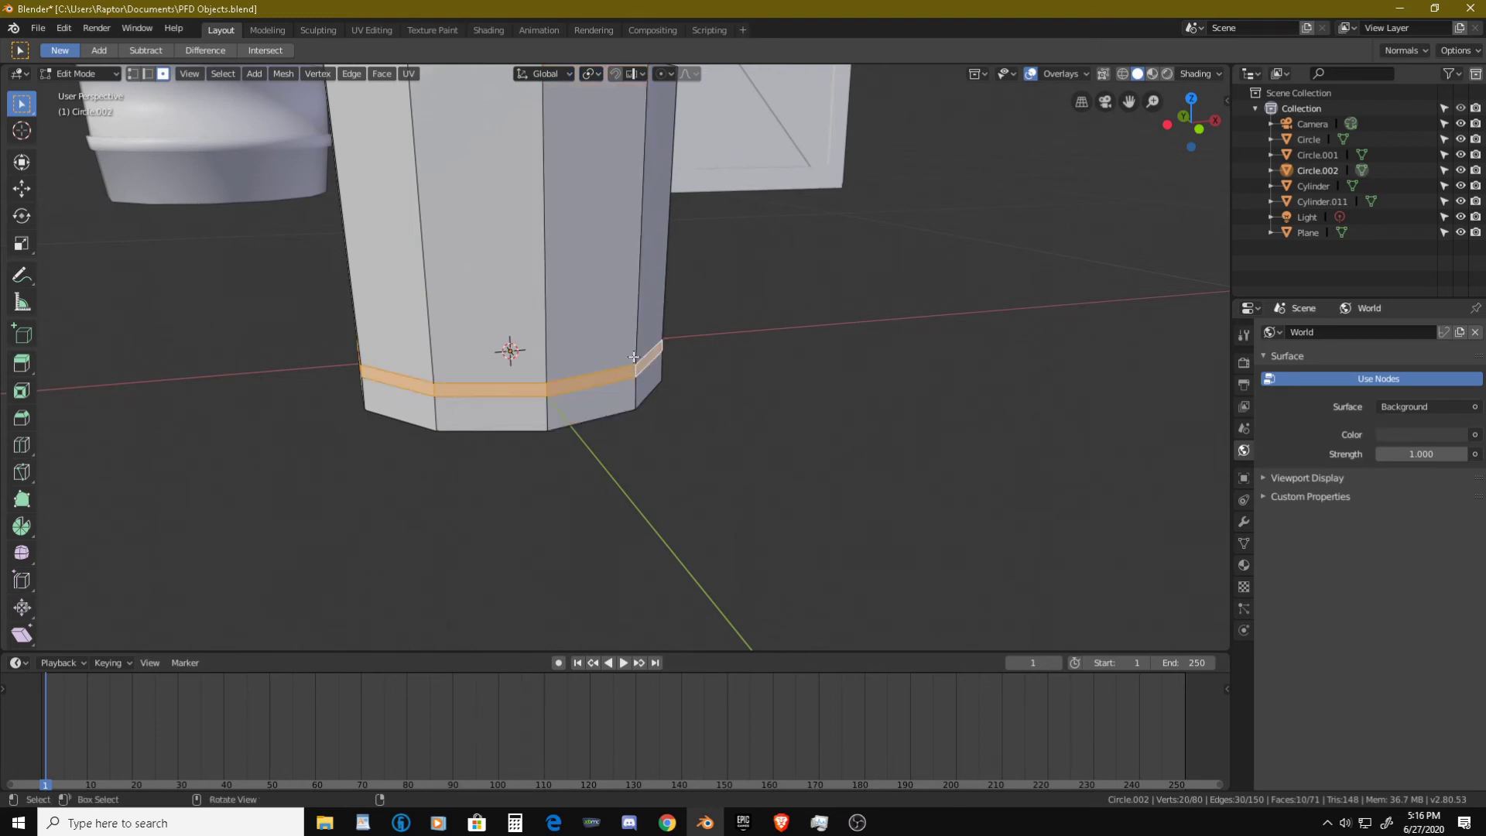
{"action": "key", "text": "s"}
{"action": "key", "text": "z"}
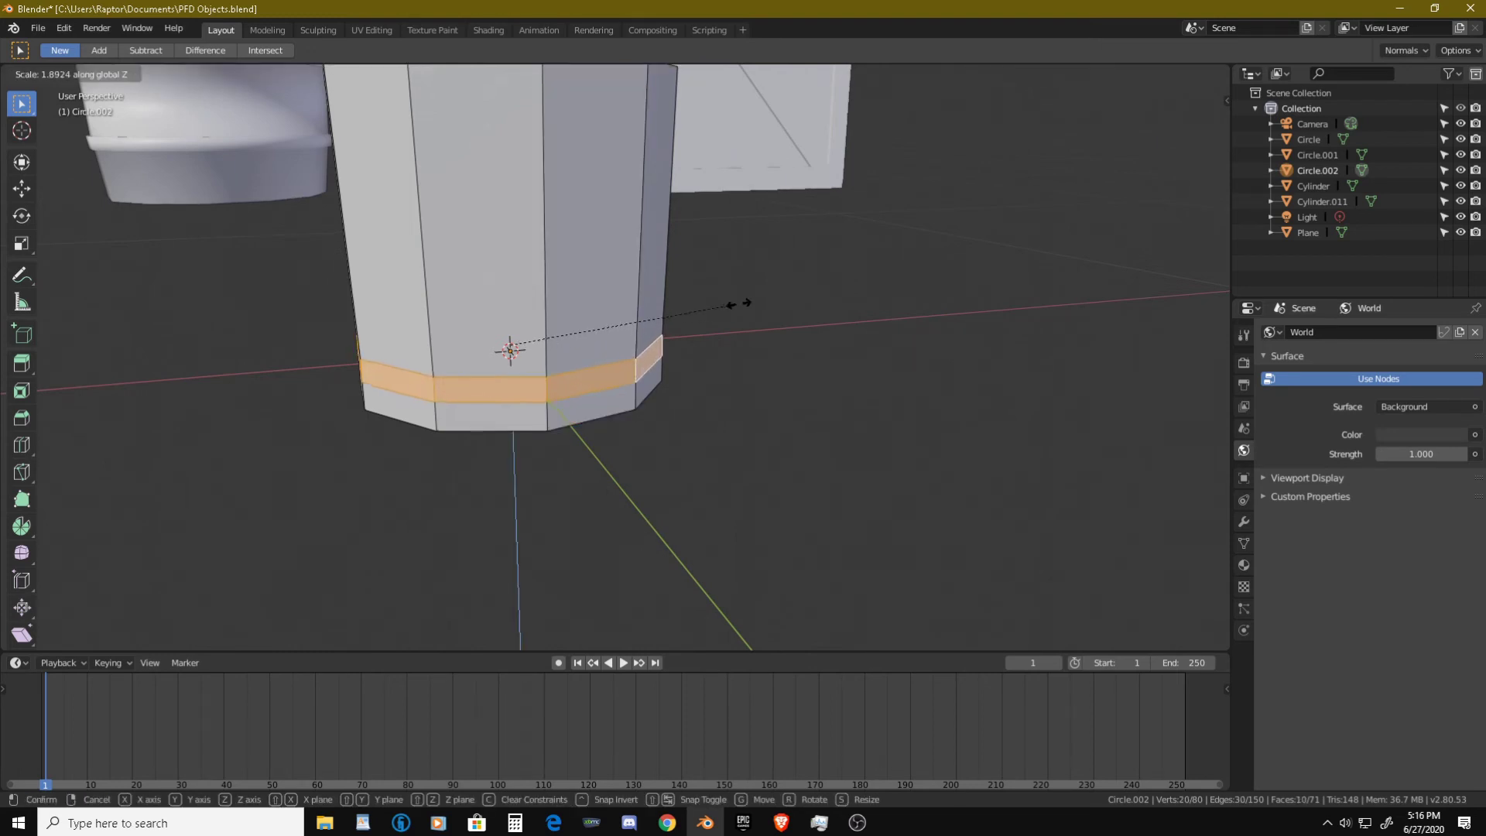
{"action": "left_click", "coordinate": [805, 277]}
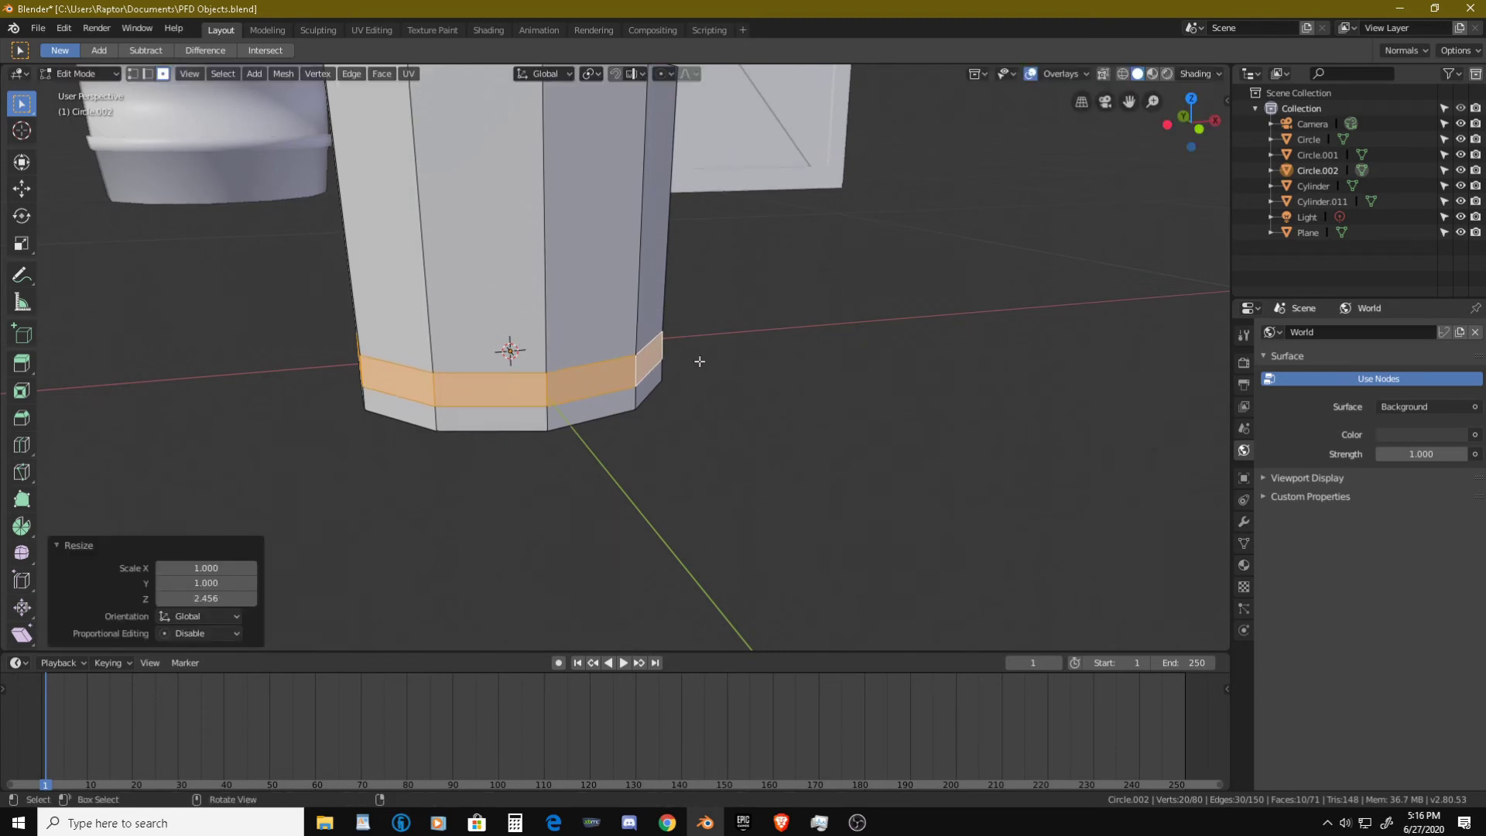
- Extrude the selected lower face loop outward by scaling it to about 1.04 with Z locked, forming a raised band
{"action": "key", "text": "e"}
{"action": "key", "text": "s"}
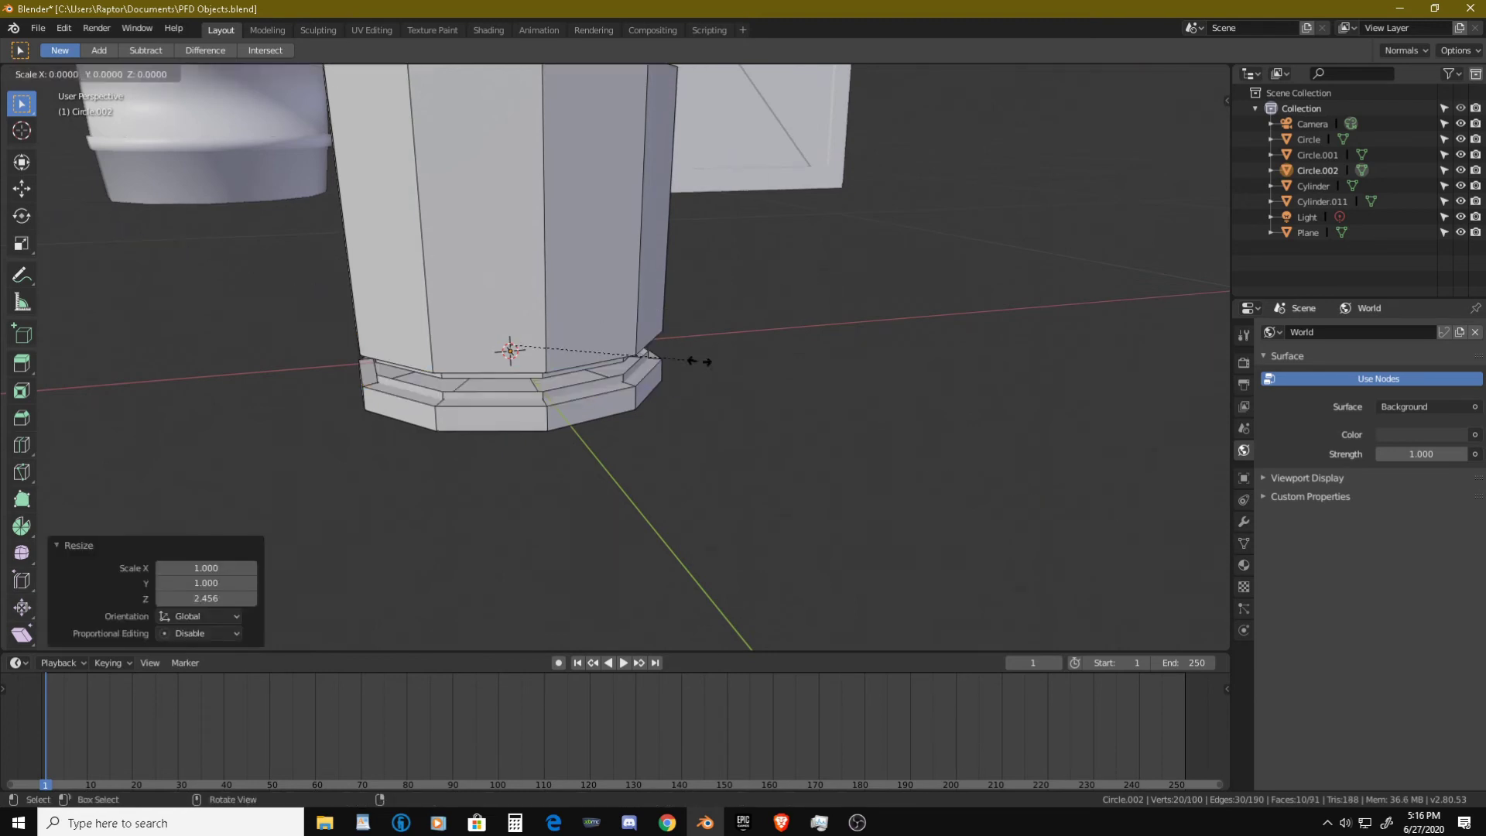
{"action": "key", "text": "shift+z"}
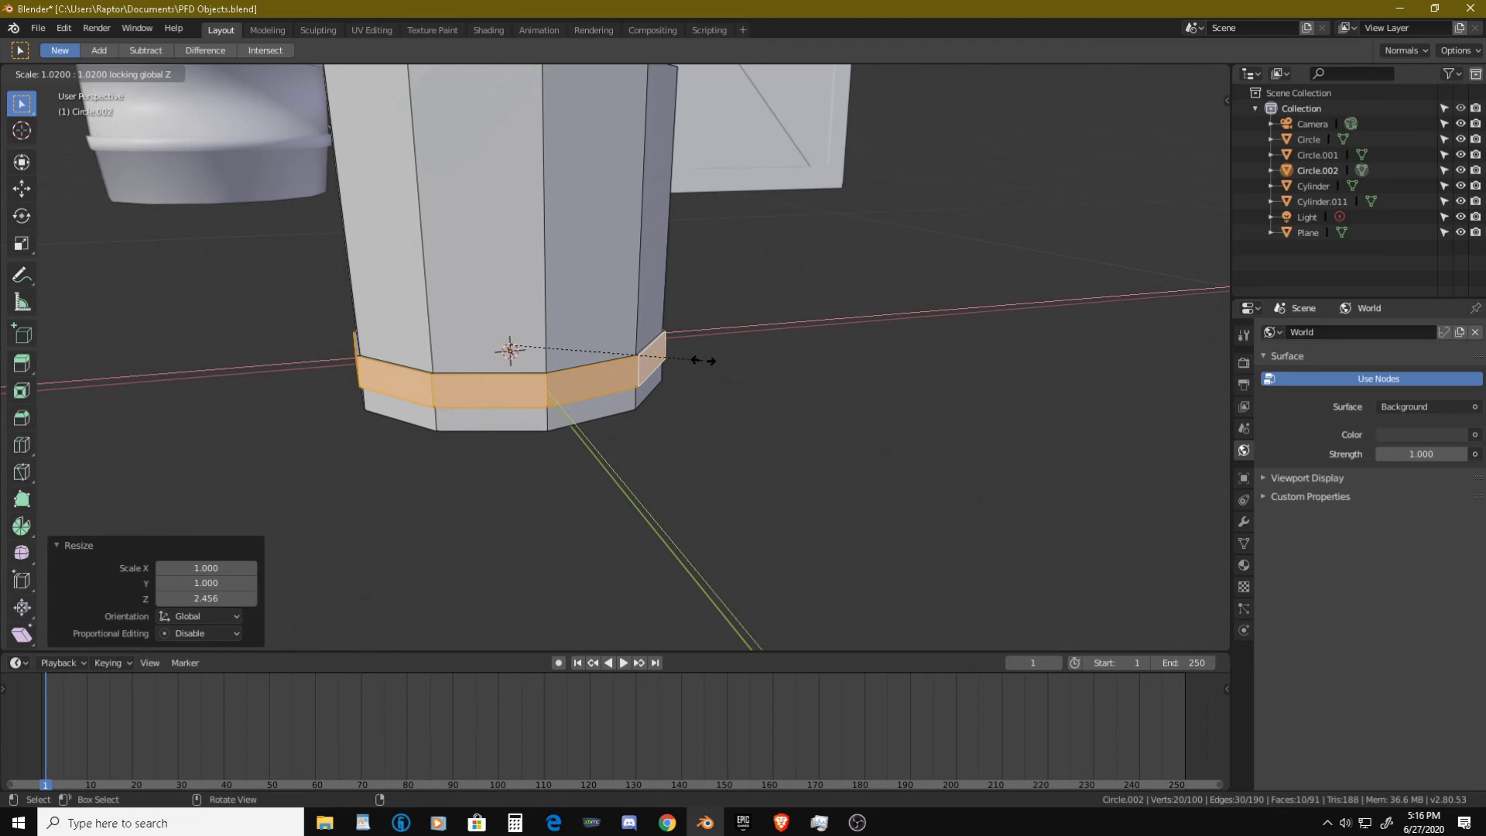
{"action": "left_click", "coordinate": [701, 358]}
- Add two loop cuts around the upper part of the wall, with slide factors of about -0.595 and -0.255
{"action": "middle_click_drag", "start_coordinate": [511, 256], "coordinate": [503, 340]}
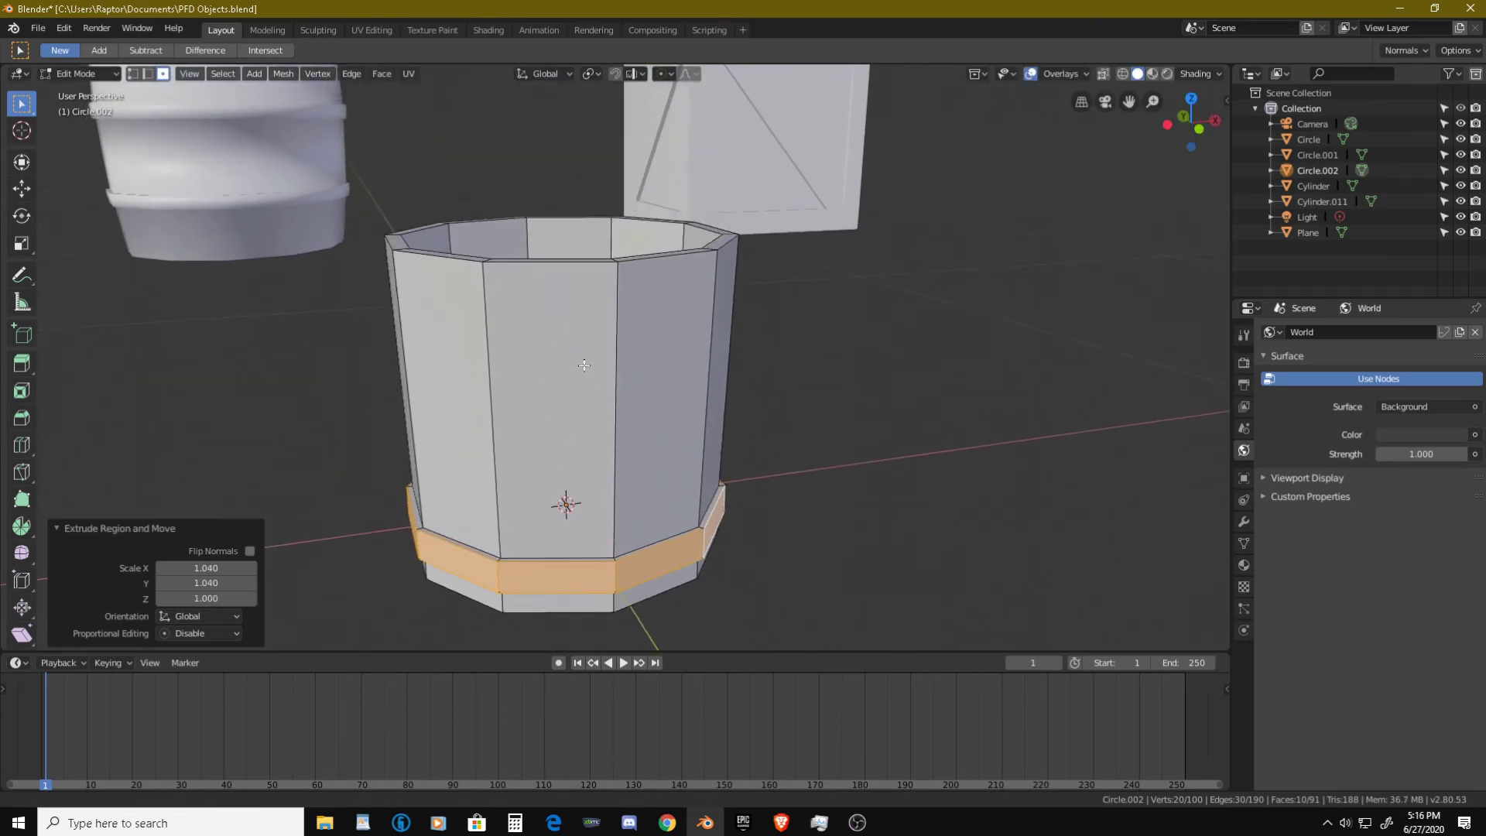
{"action": "key", "text": "ctrl+r"}
{"action": "left_click", "coordinate": [499, 328]}
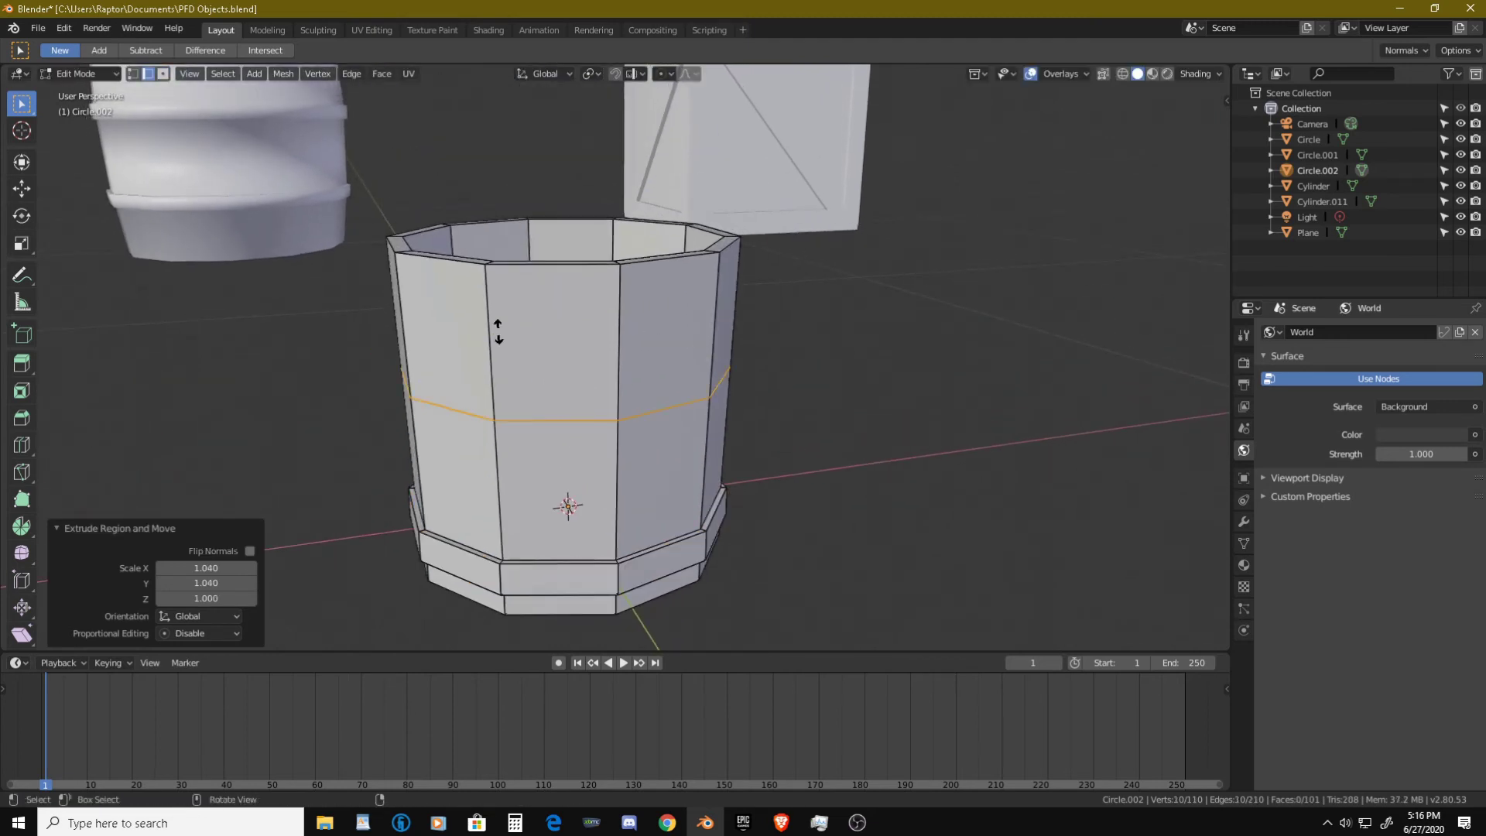
{"action": "left_click", "coordinate": [505, 247]}
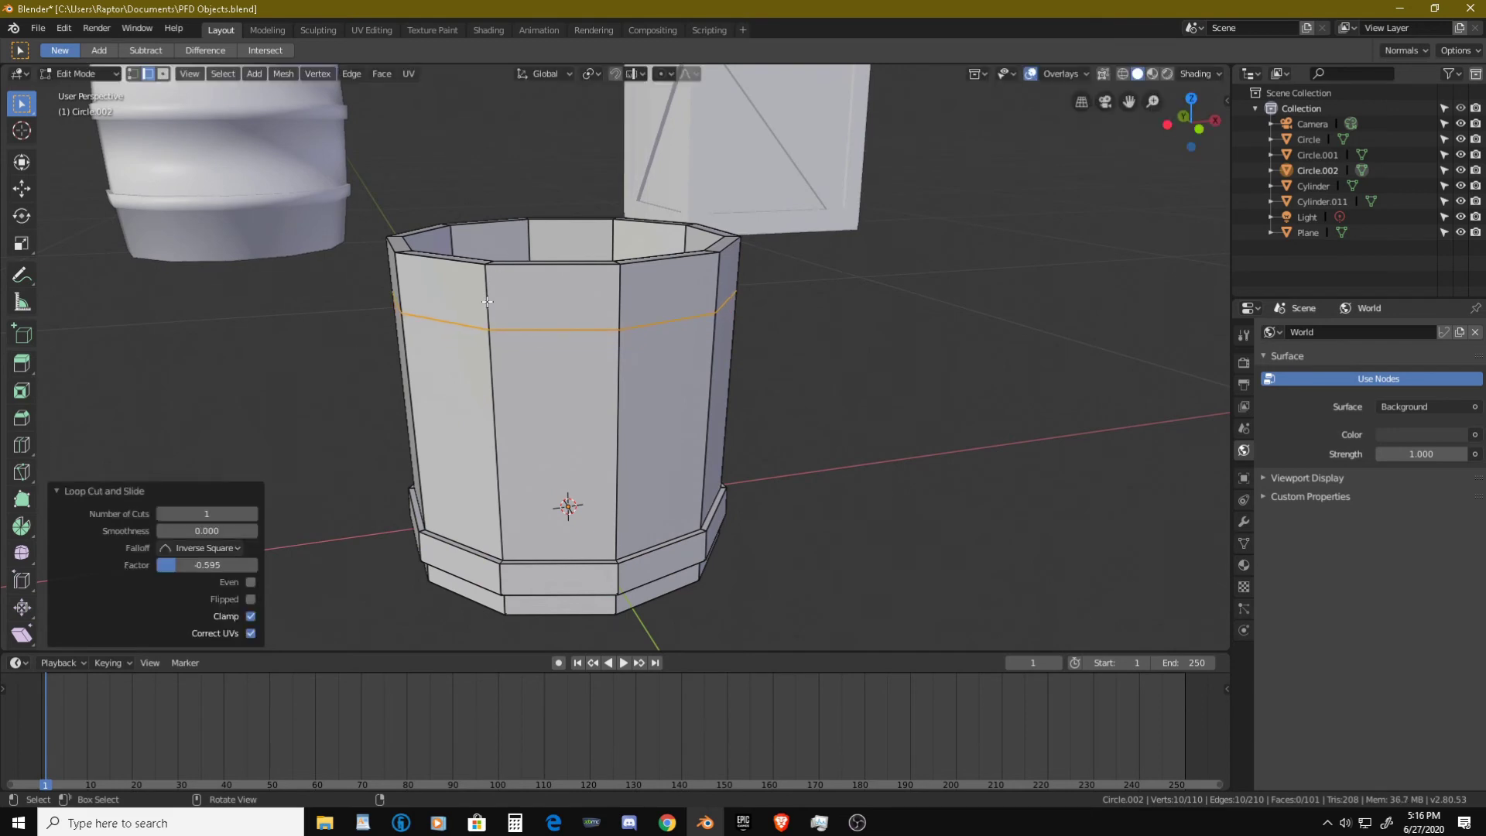
{"action": "key", "text": "ctrl+r"}
{"action": "left_click", "coordinate": [486, 306]}
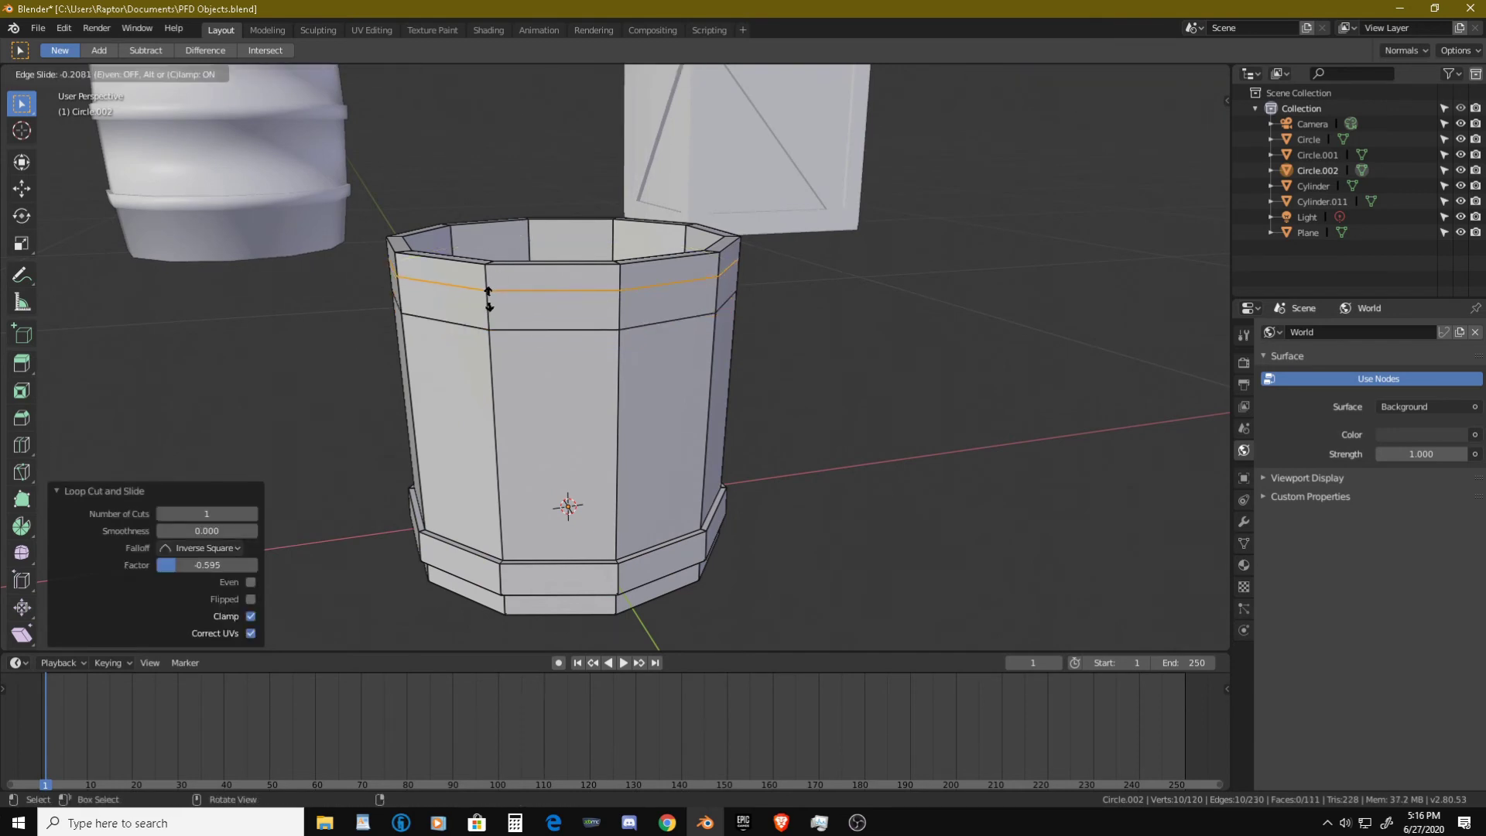
{"action": "left_click", "coordinate": [492, 303]}
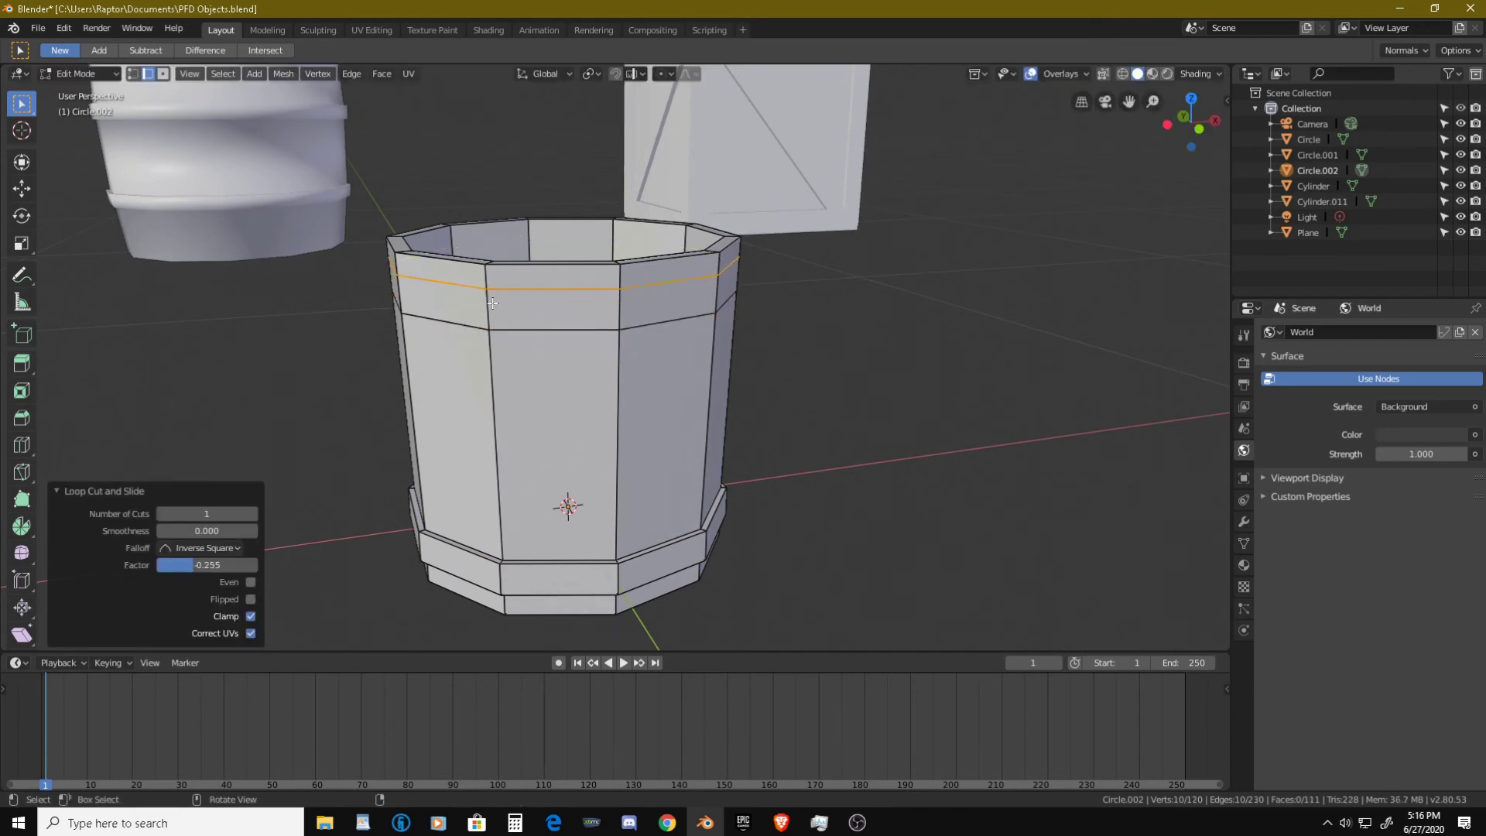
- Select the upper face loop between the two new cuts and extrude it outward to about 1.039 scale with Z locked
{"action": "key", "text": "ctrl+Tab"}
{"action": "left_click", "coordinate": [593, 310]}
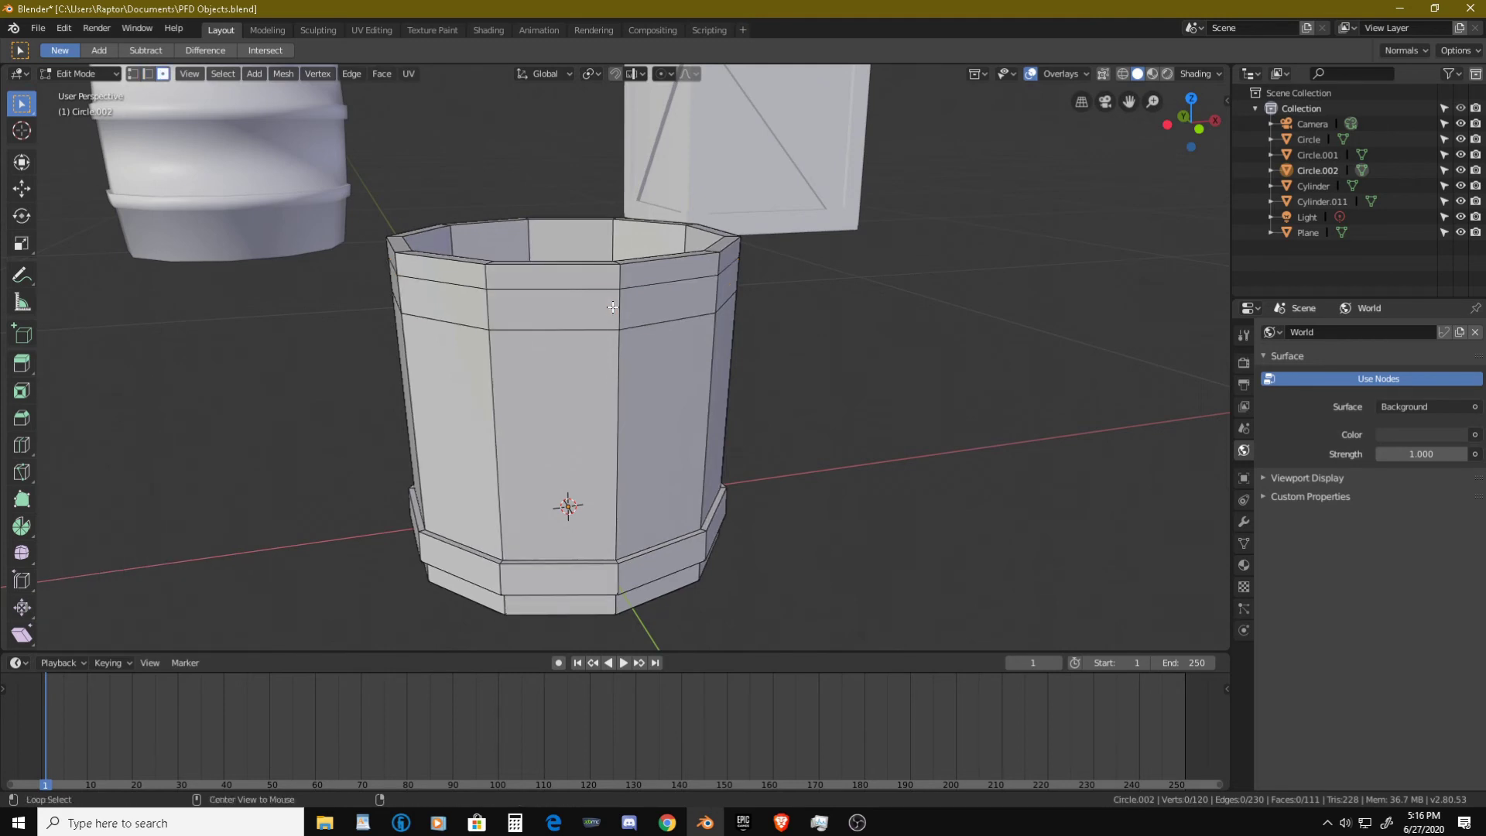
{"action": "left_click", "coordinate": [607, 311], "text": "alt"}
{"action": "key", "text": "e"}
{"action": "key", "text": "s"}
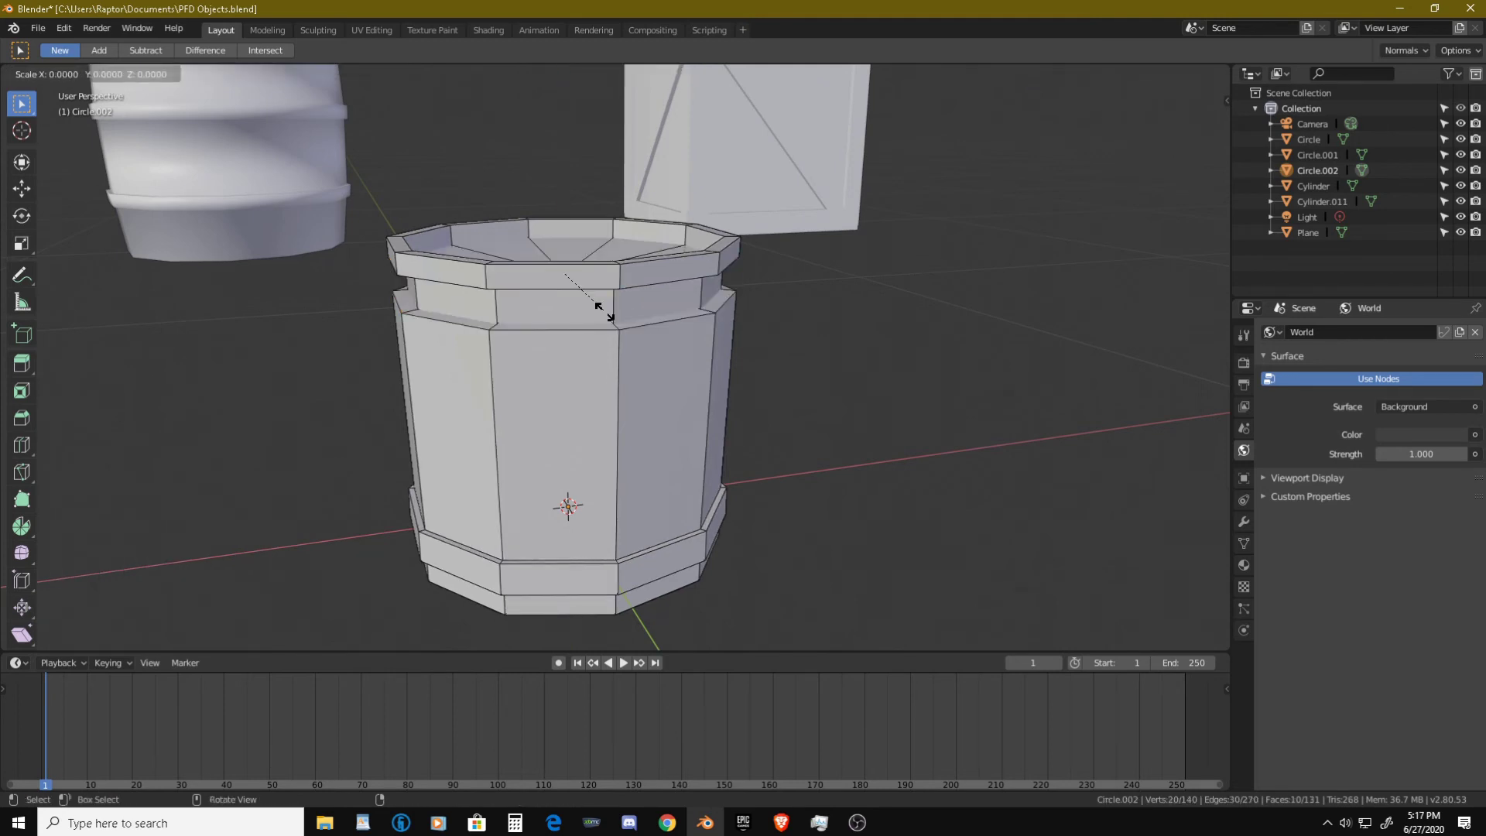
{"action": "key", "text": "shift+z"}
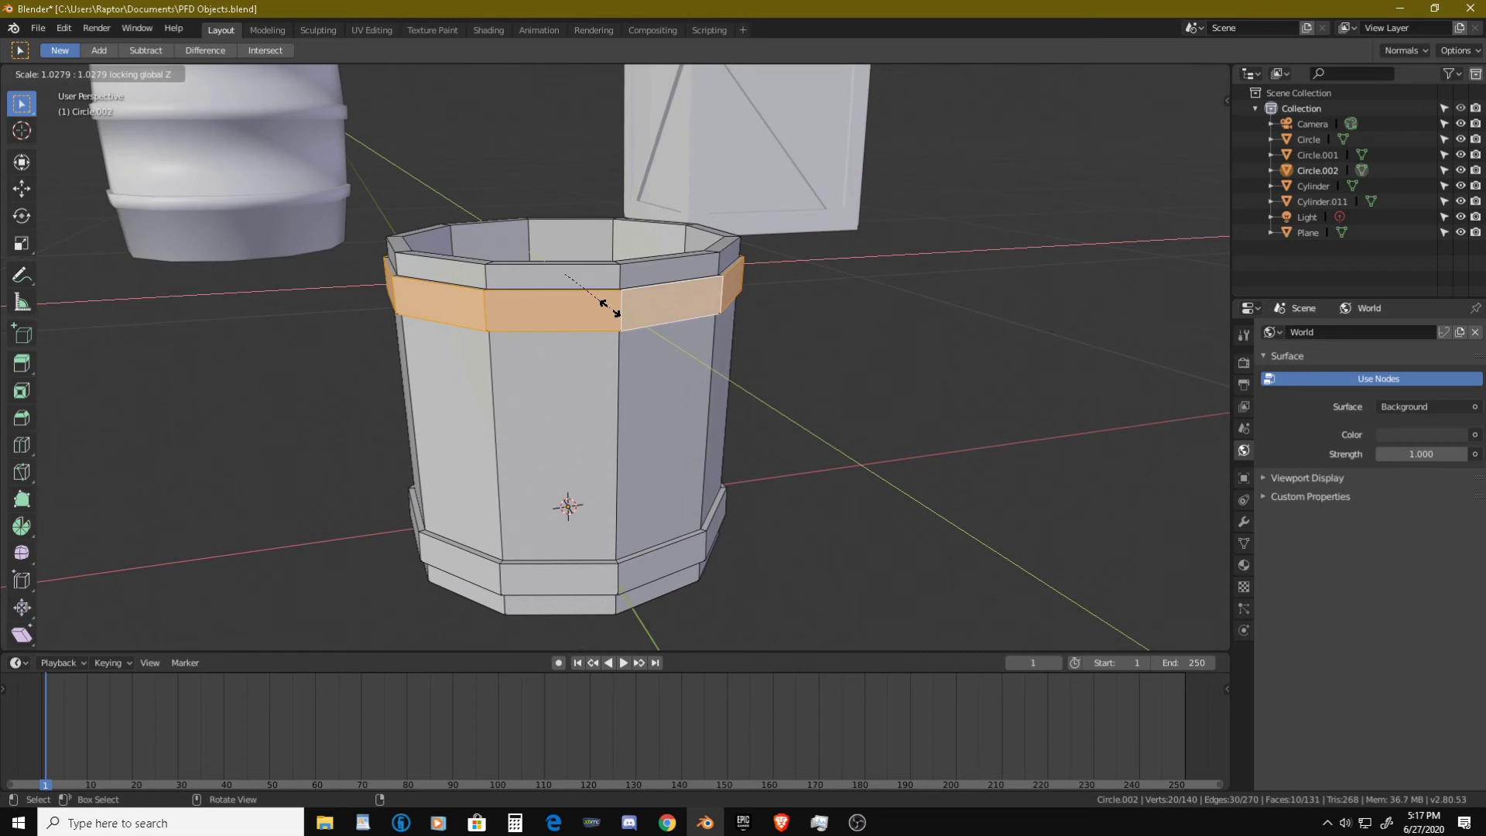
{"action": "left_click", "coordinate": [607, 309]}
{"action": "middle_click_drag", "start_coordinate": [607, 308], "coordinate": [569, 306]}
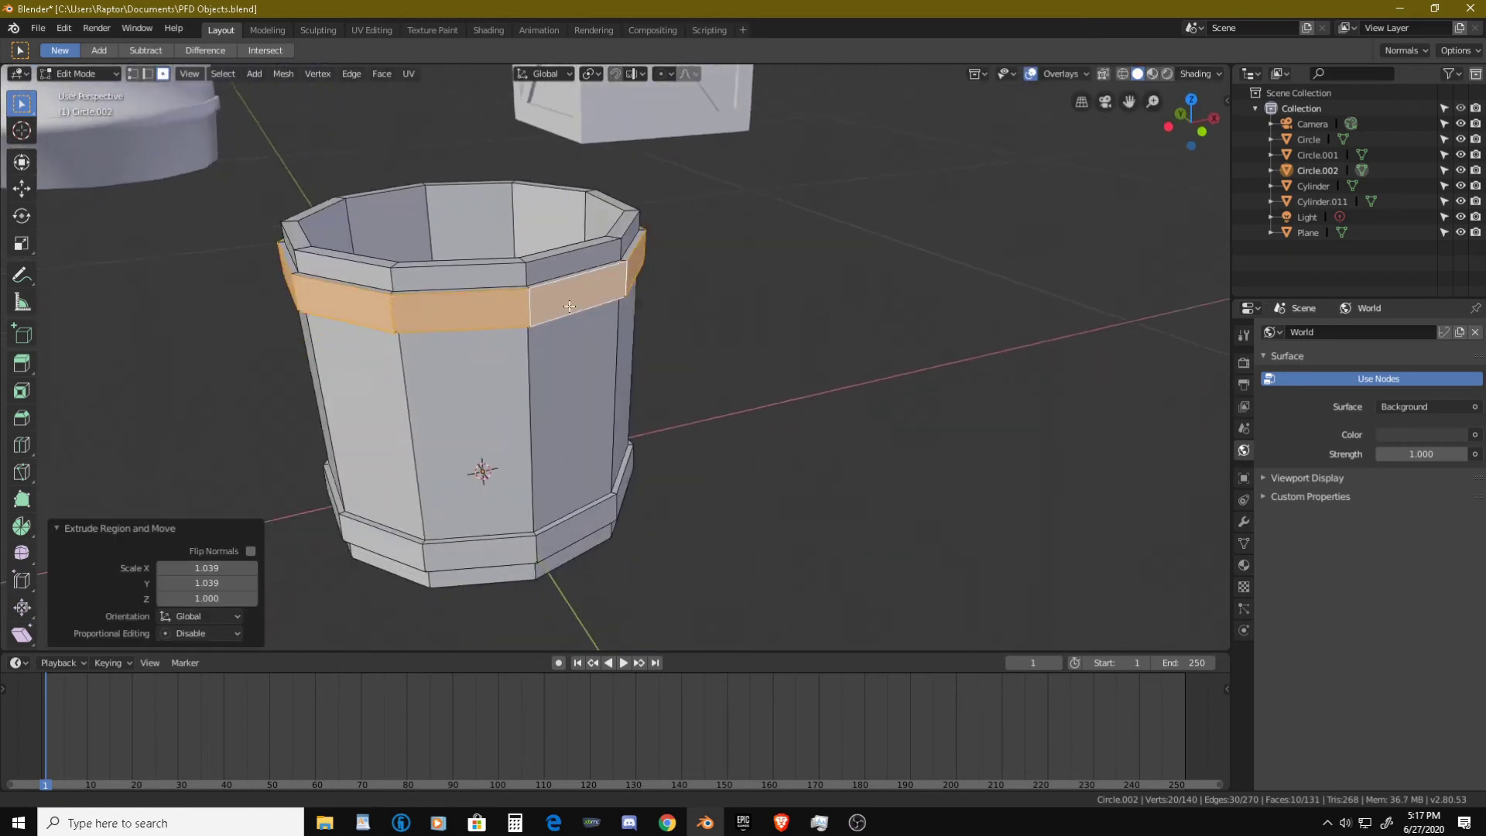
- Select the face loop on the bucket's top rim and raise it about 0.0514 m along Z
{"action": "scroll", "coordinate": [570, 306], "scroll_direction": "down", "scroll_amount": 6}
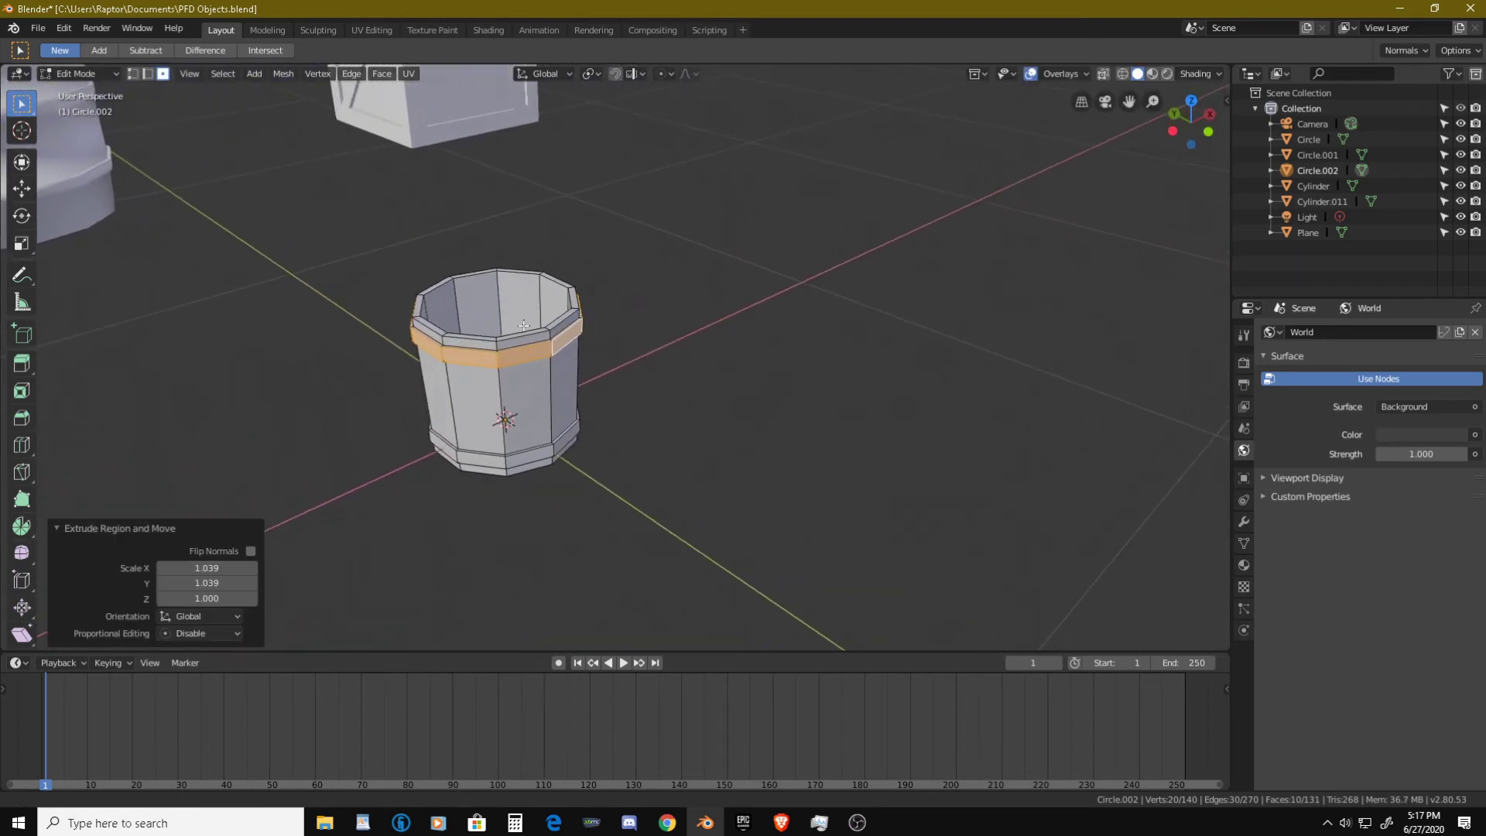
{"action": "scroll", "coordinate": [523, 325], "scroll_direction": "up", "scroll_amount": 5}
{"action": "left_click", "coordinate": [527, 229], "text": "alt"}
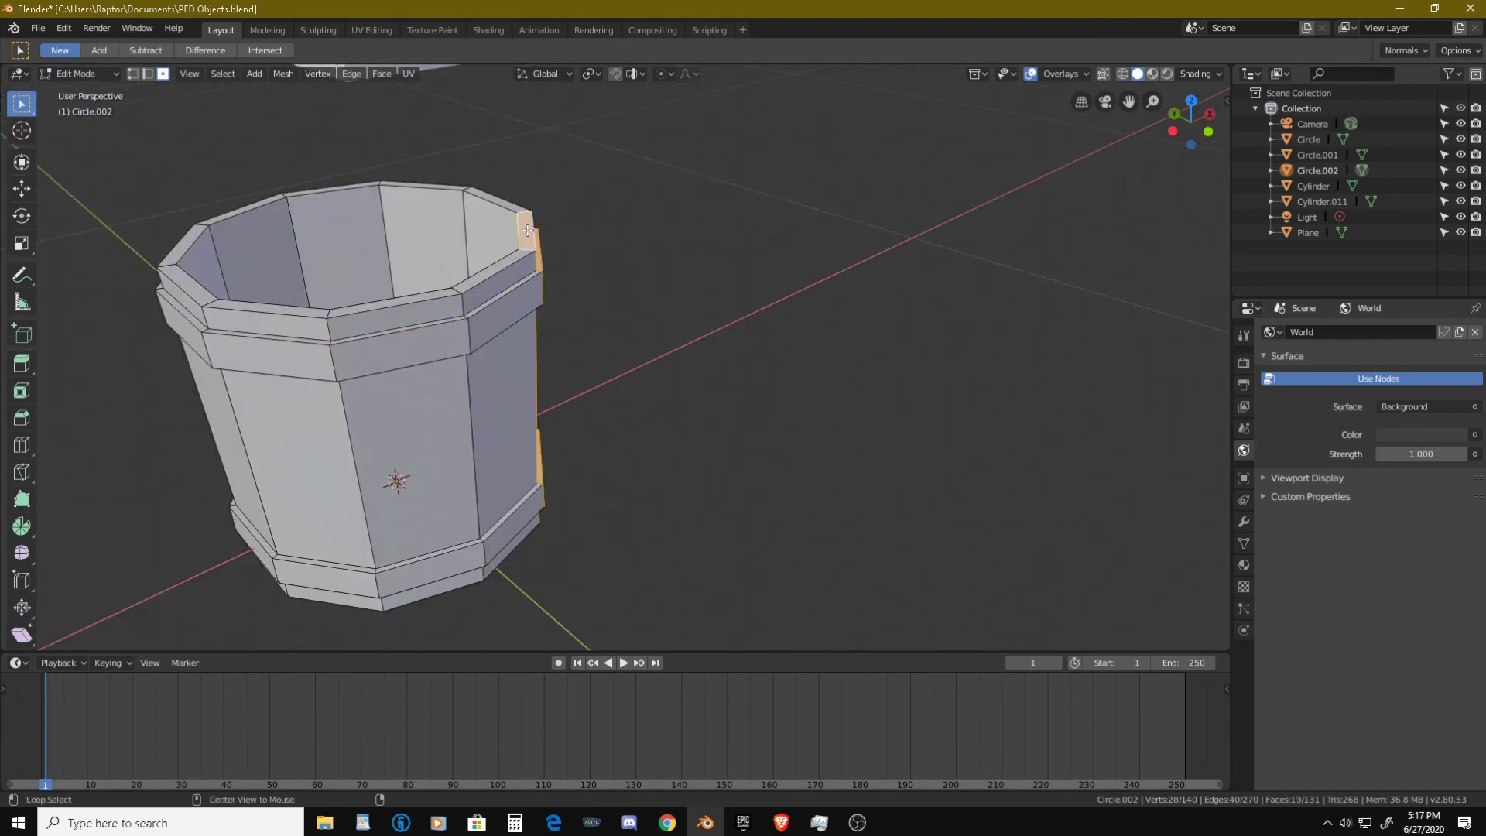
{"action": "left_click", "coordinate": [525, 217], "text": "alt"}
{"action": "middle_click_drag", "start_coordinate": [524, 237], "coordinate": [719, 440]}
{"action": "key", "text": "KP_1"}
{"action": "scroll", "coordinate": [519, 279], "scroll_direction": "down", "scroll_amount": 1}
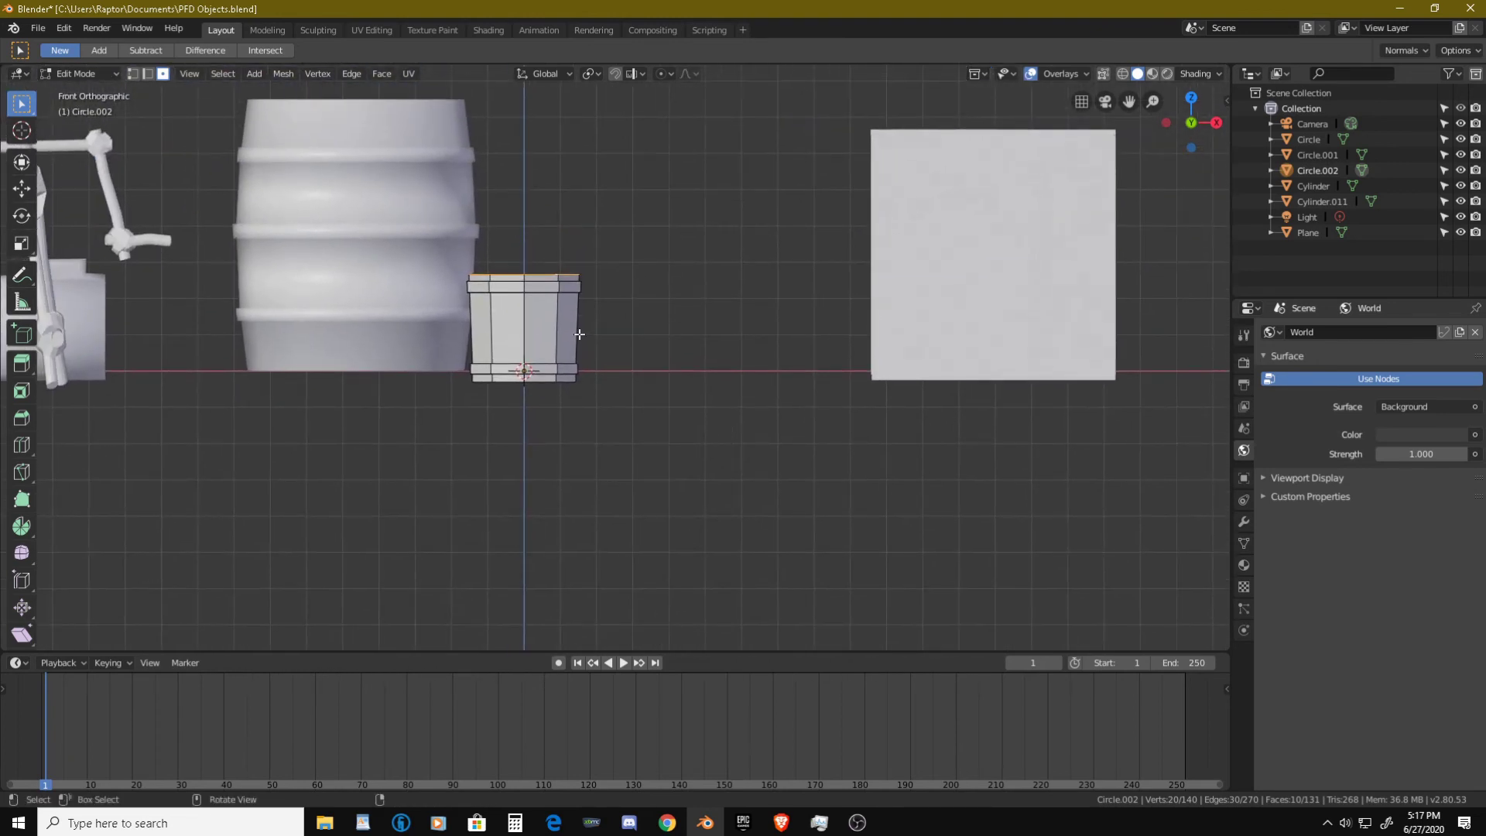
{"action": "key", "text": "g"}
{"action": "key", "text": "z"}
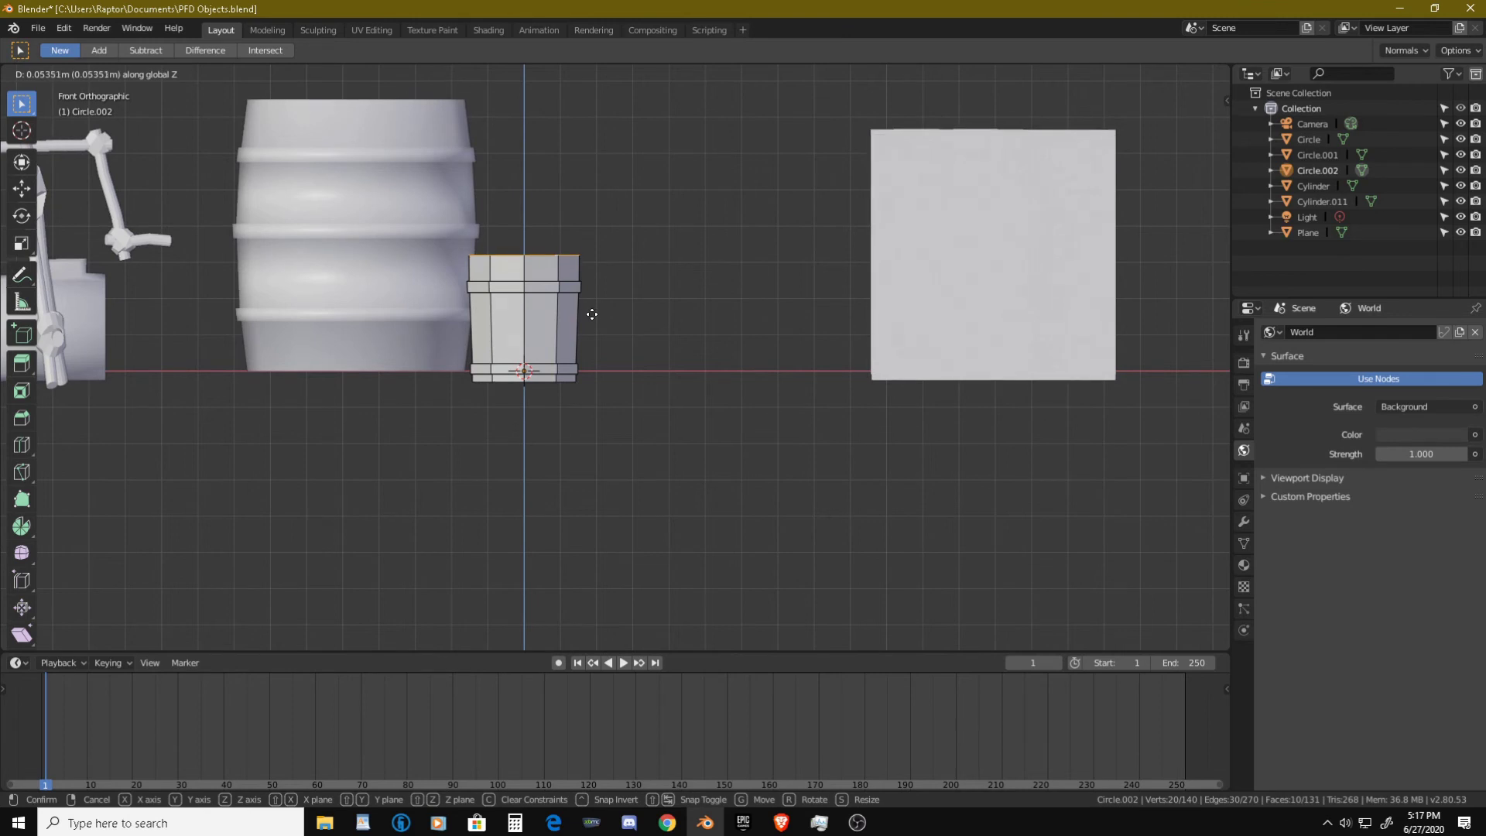
{"action": "left_click", "coordinate": [593, 316]}
{"action": "middle_click_drag", "start_coordinate": [593, 315], "coordinate": [641, 394]}
{"action": "scroll", "coordinate": [773, 430], "scroll_direction": "up", "scroll_amount": 3}
- Add a filled circle to the mesh with 6 vertices and a radius of 0.05 m
{"action": "key", "text": "shift+a"}
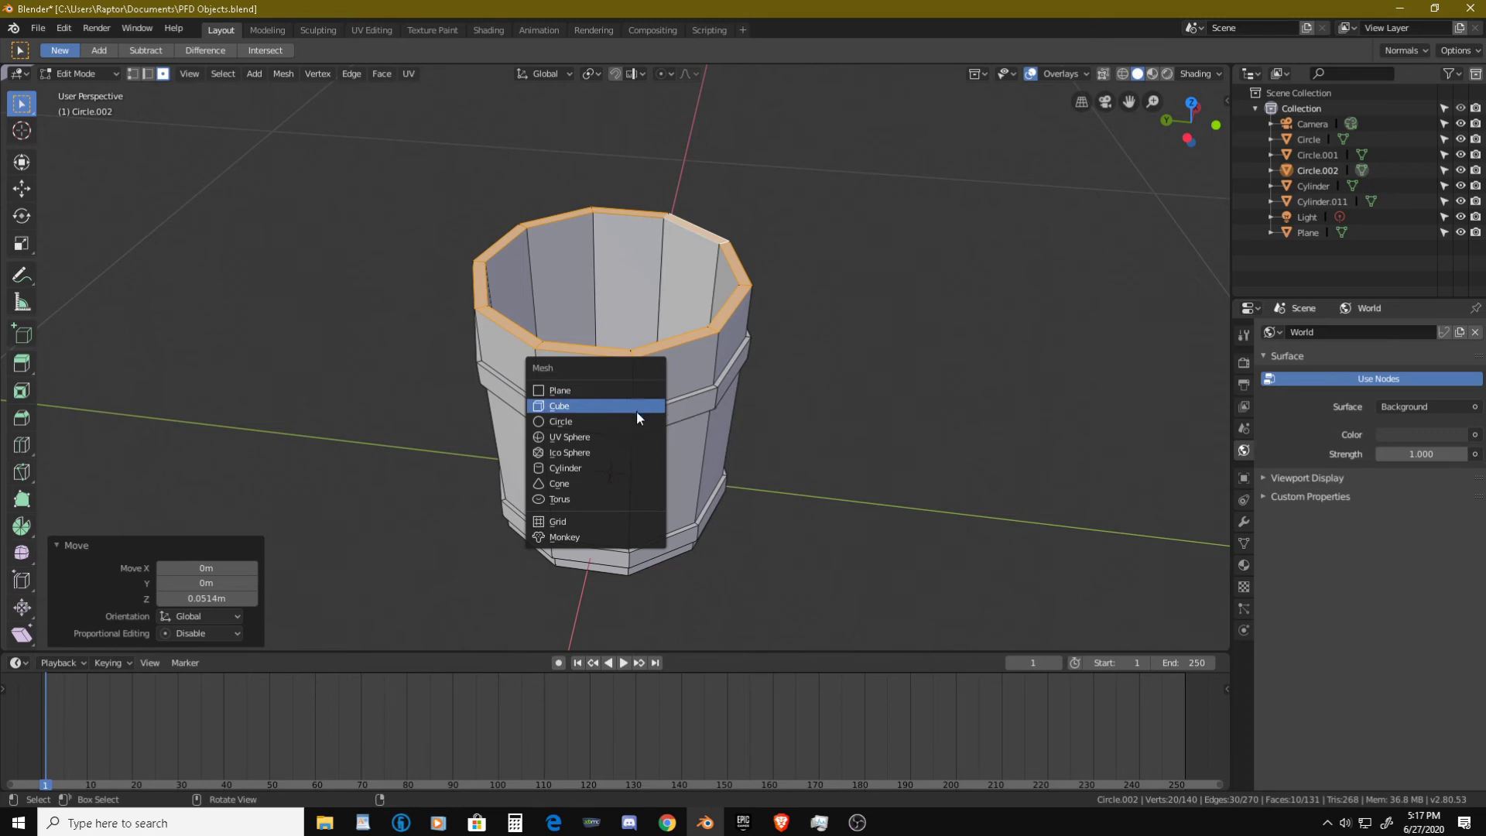
{"action": "left_click", "coordinate": [634, 421]}
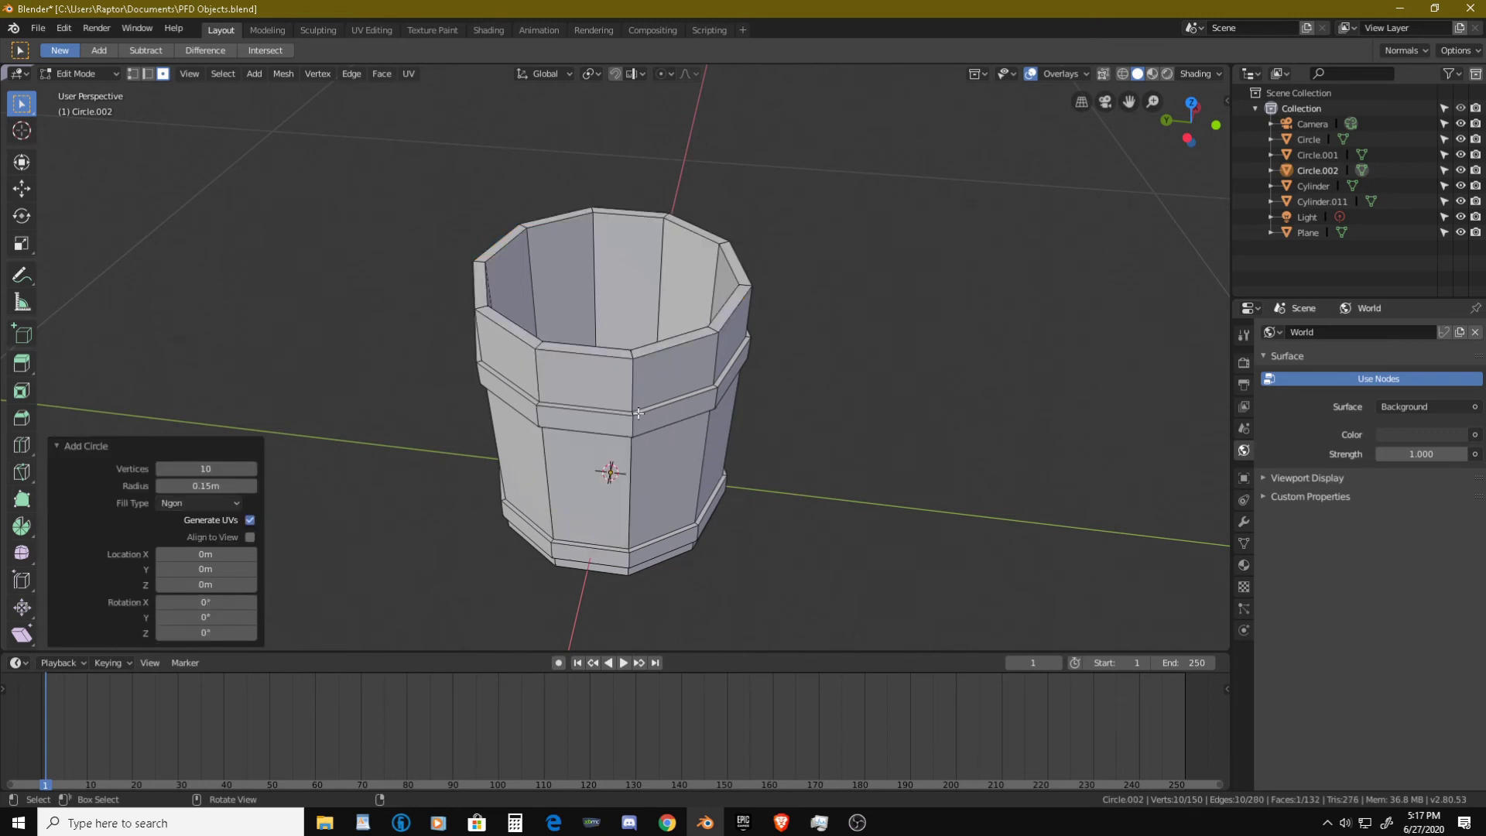
{"action": "left_click", "coordinate": [216, 469]}
{"action": "type", "text": "6"}
{"action": "key", "text": "Return"}
{"action": "left_click", "coordinate": [216, 486]}
{"action": "type", "text": ".05"}
{"action": "key", "text": "Return"}
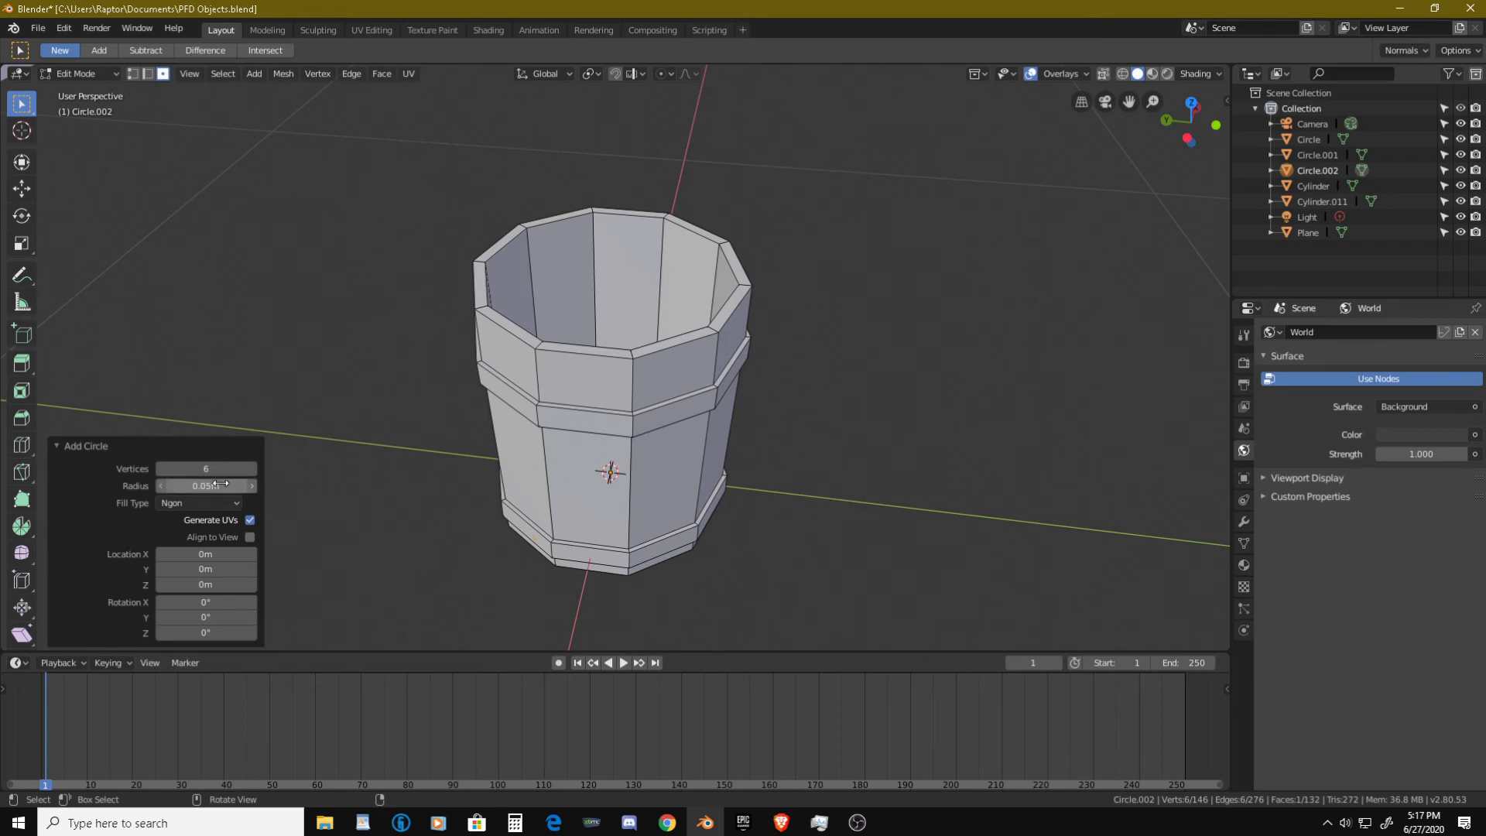
- Raise the hexagon about 0.406 m along Z above the bucket and scale it to about 0.459
{"action": "key", "text": "g"}
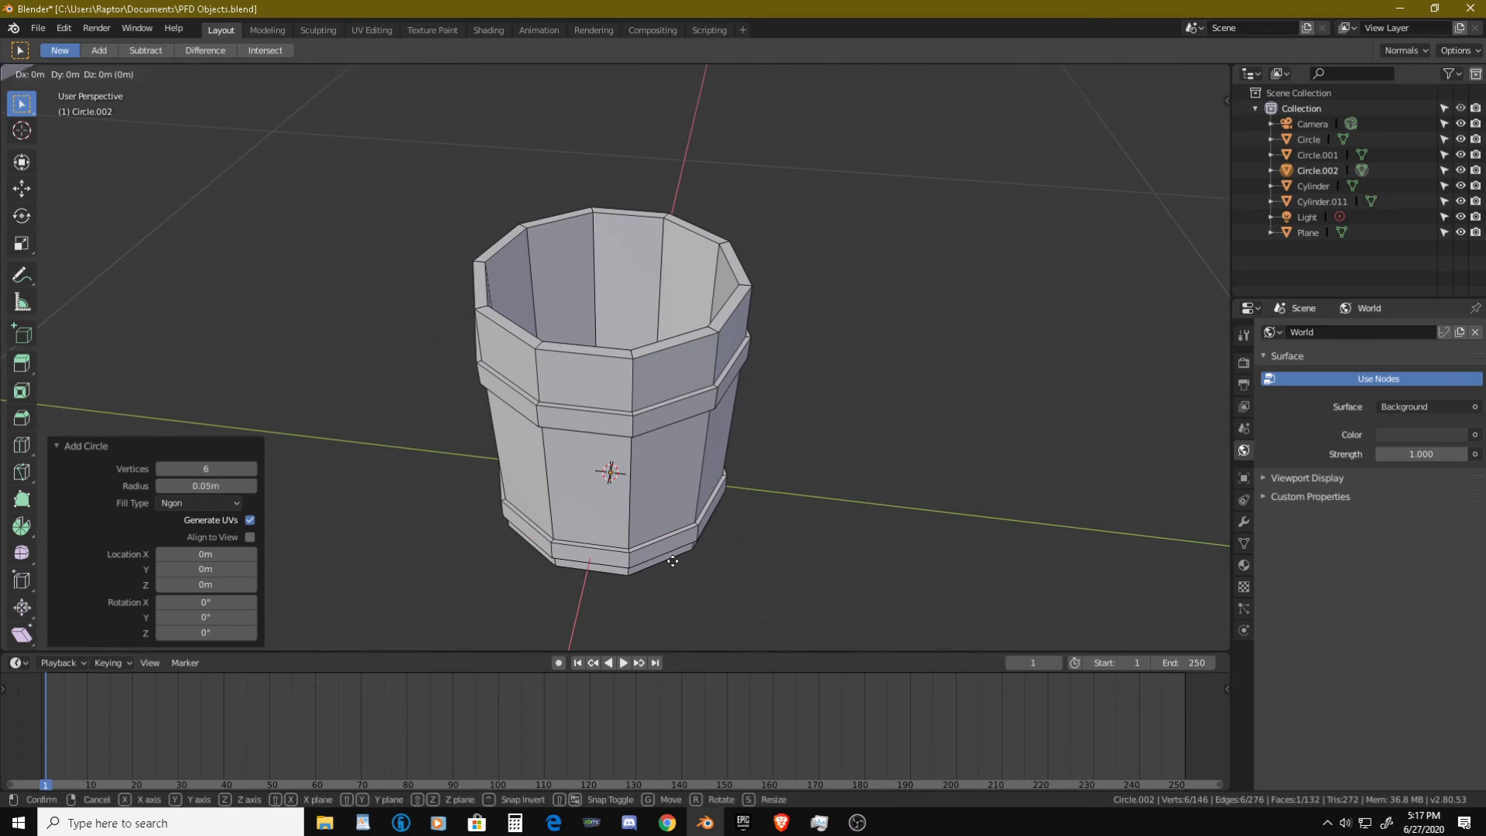
{"action": "key", "text": "z"}
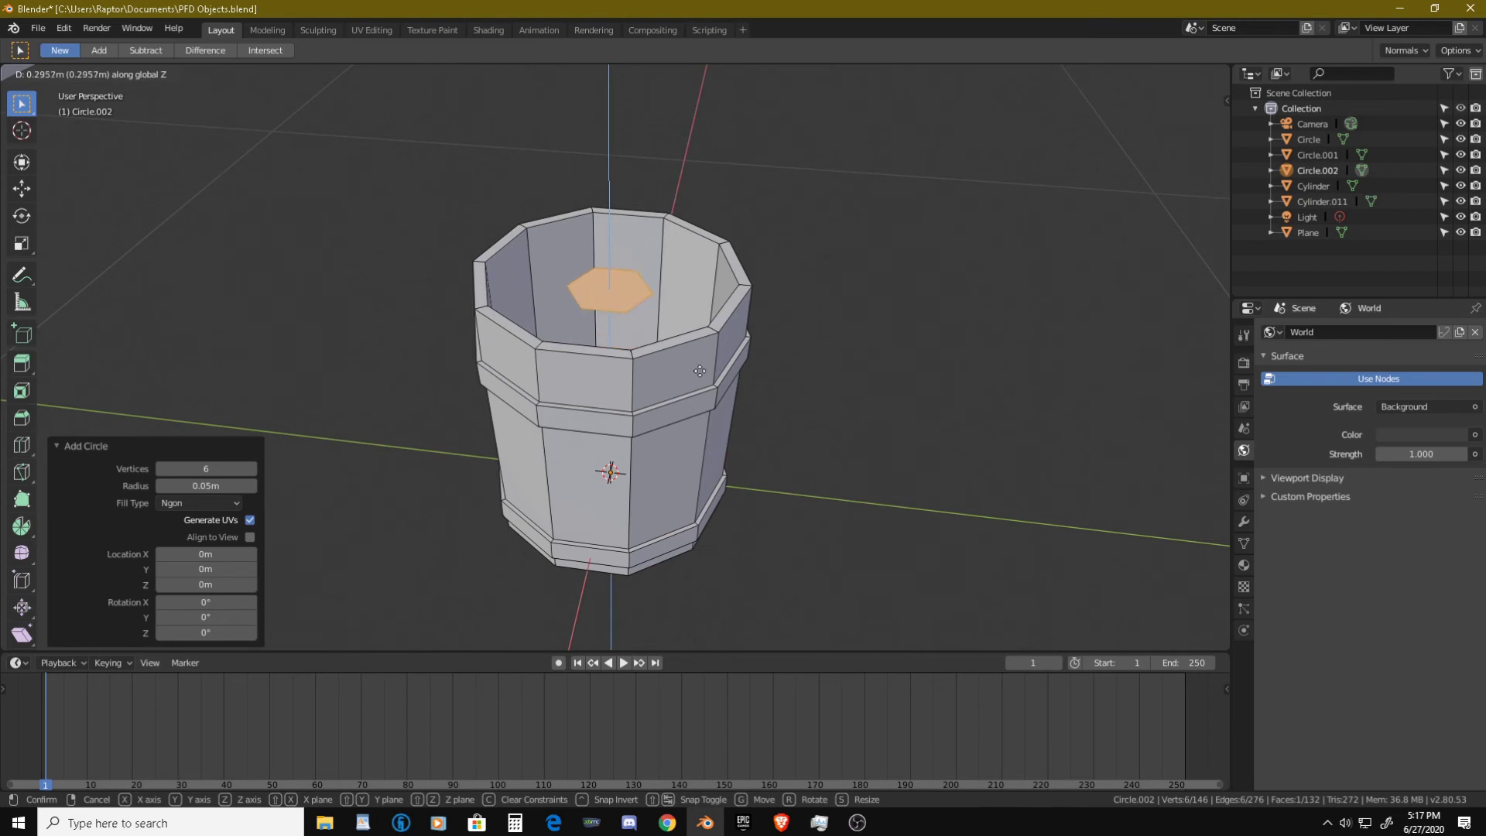
{"action": "left_click", "coordinate": [735, 295]}
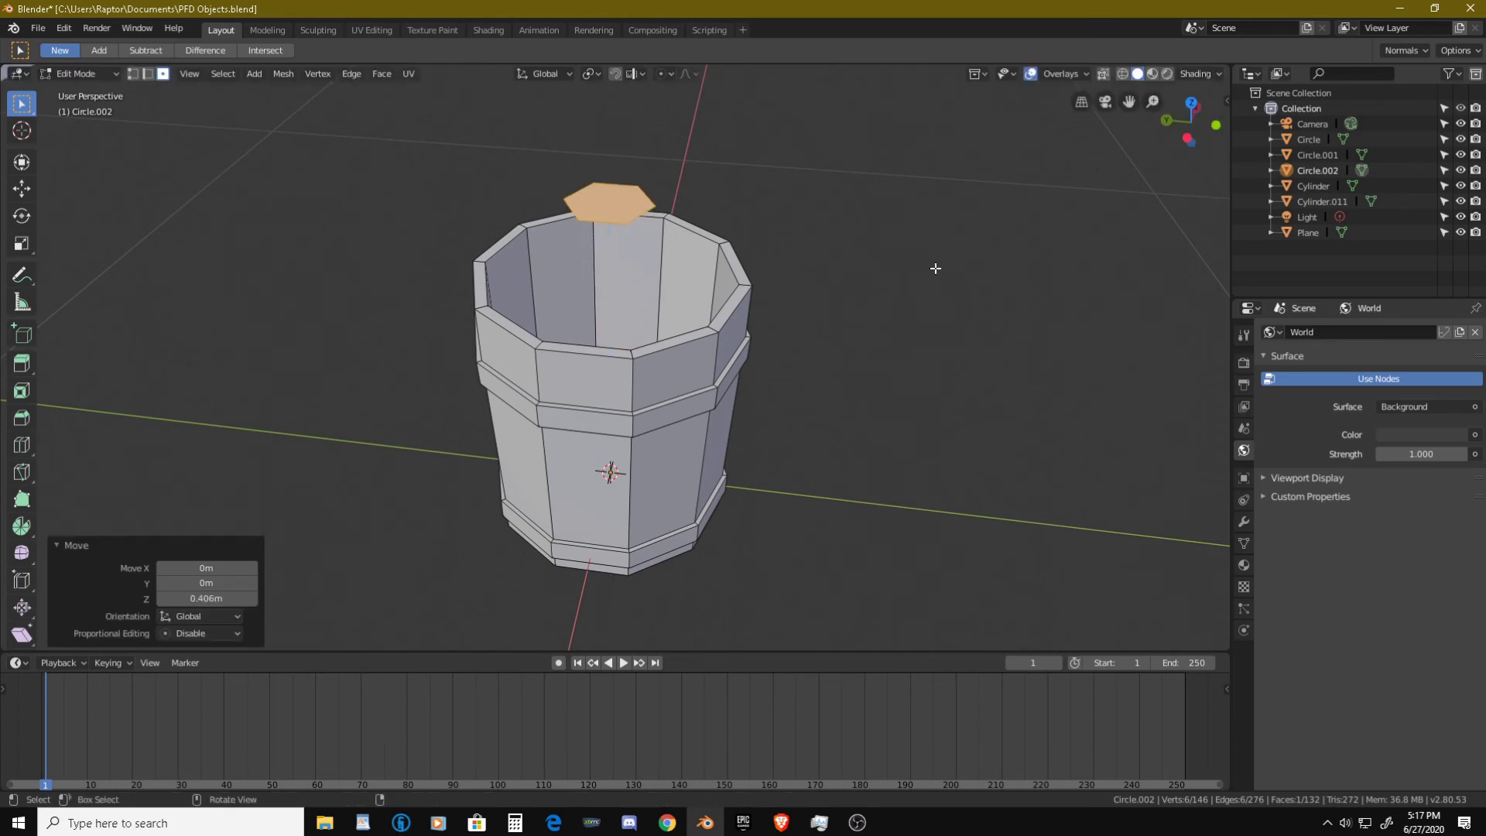
{"action": "key", "text": "s"}
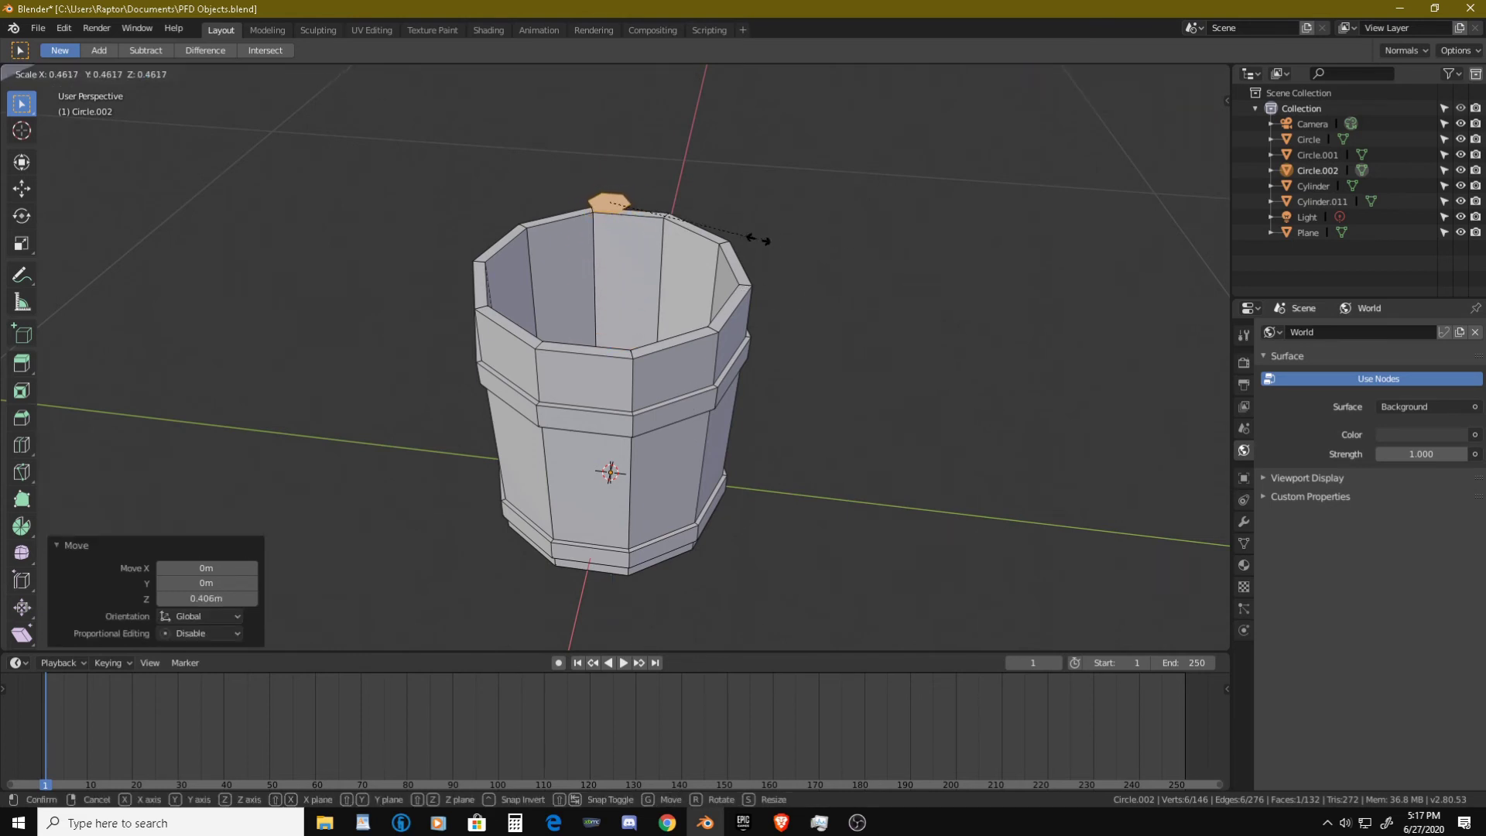
{"action": "left_click", "coordinate": [730, 253]}
- Move the hexagon about -0.2 m along X and rotate it 90° around the Y axis
{"action": "middle_click_drag", "start_coordinate": [731, 253], "coordinate": [624, 267]}
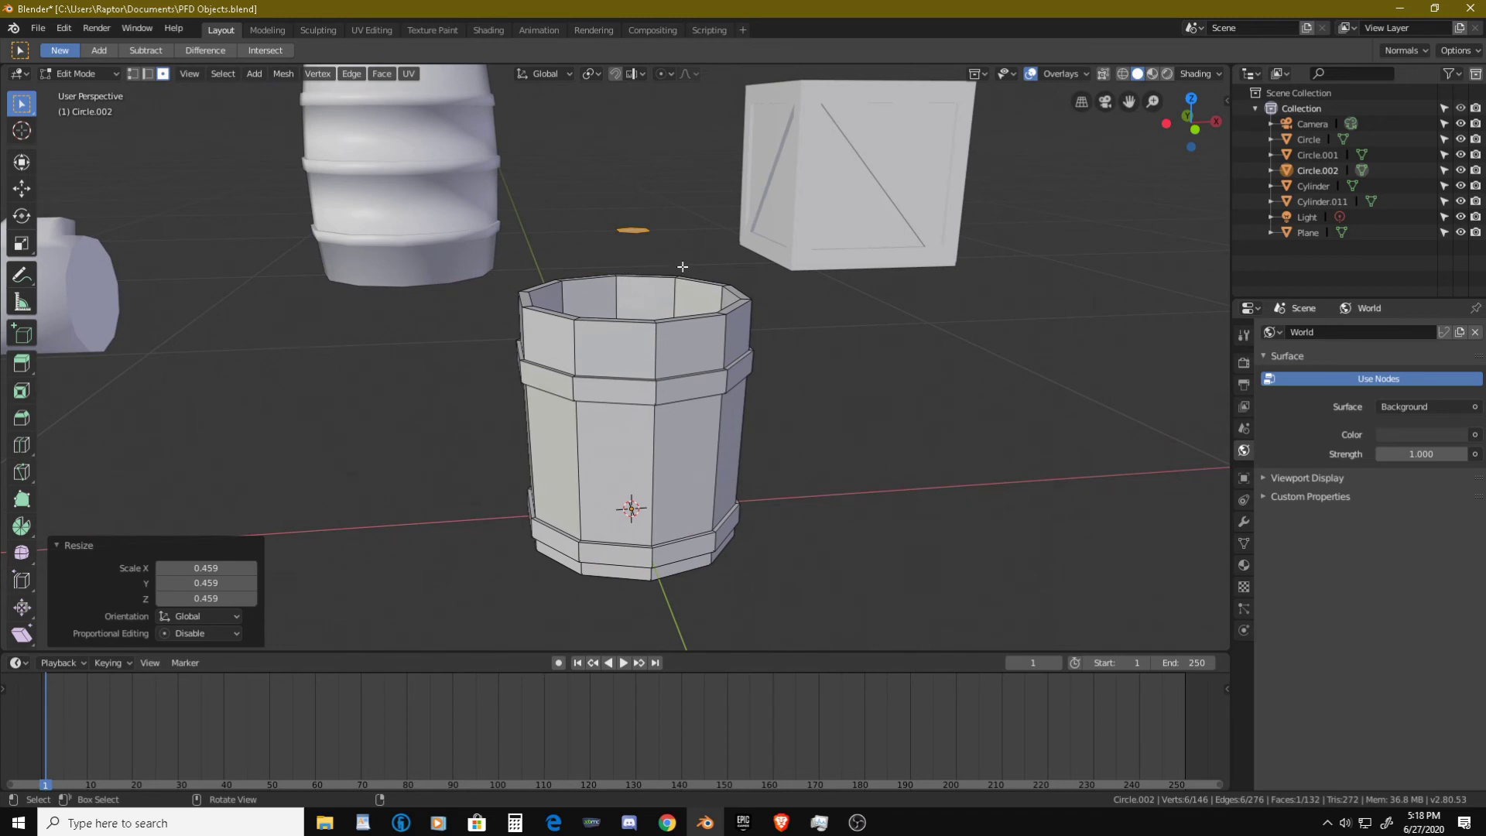
{"action": "key", "text": "g"}
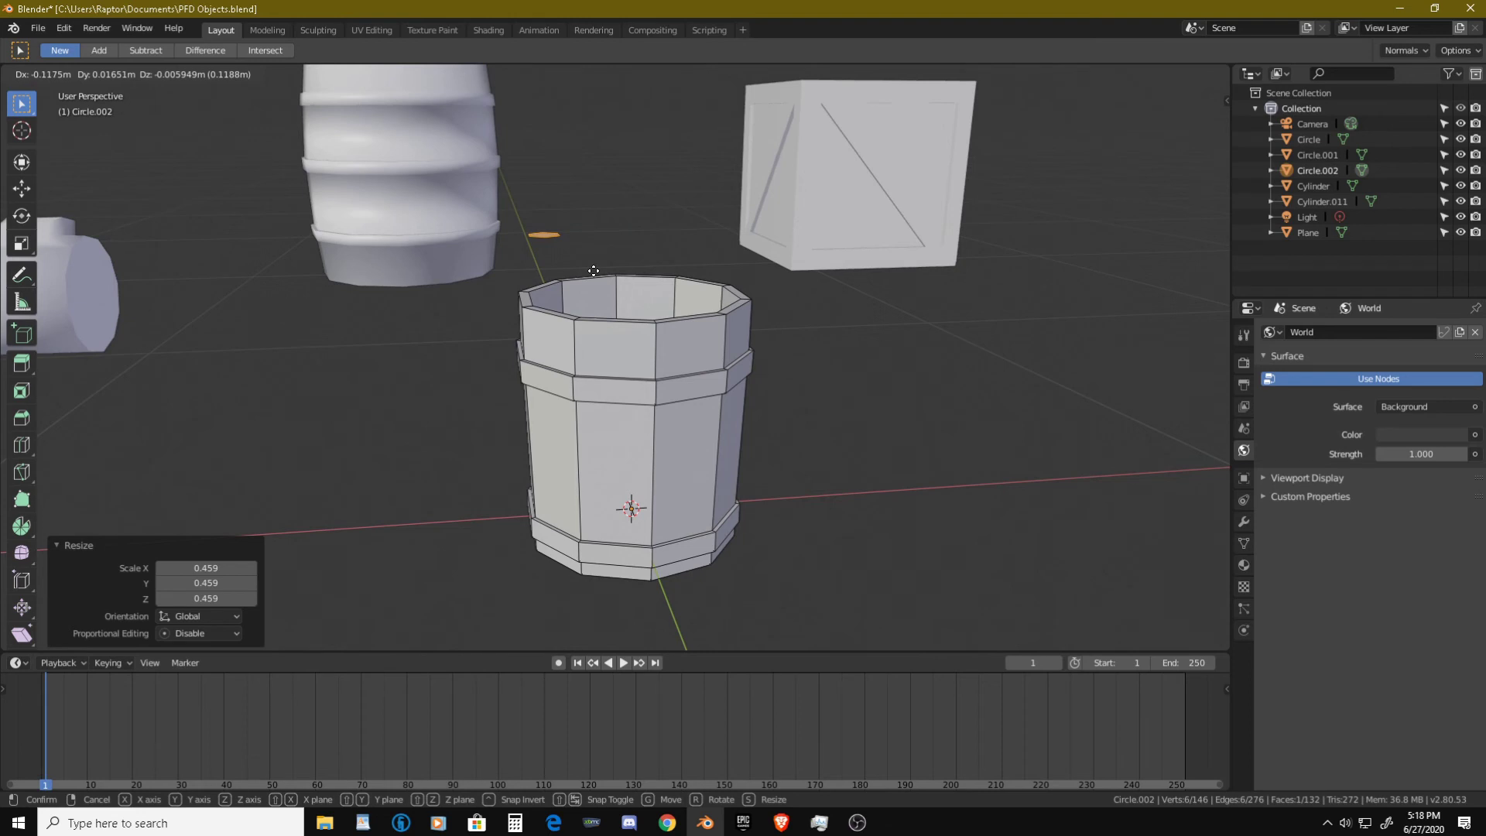
{"action": "key", "text": "x"}
{"action": "left_click", "coordinate": [531, 287]}
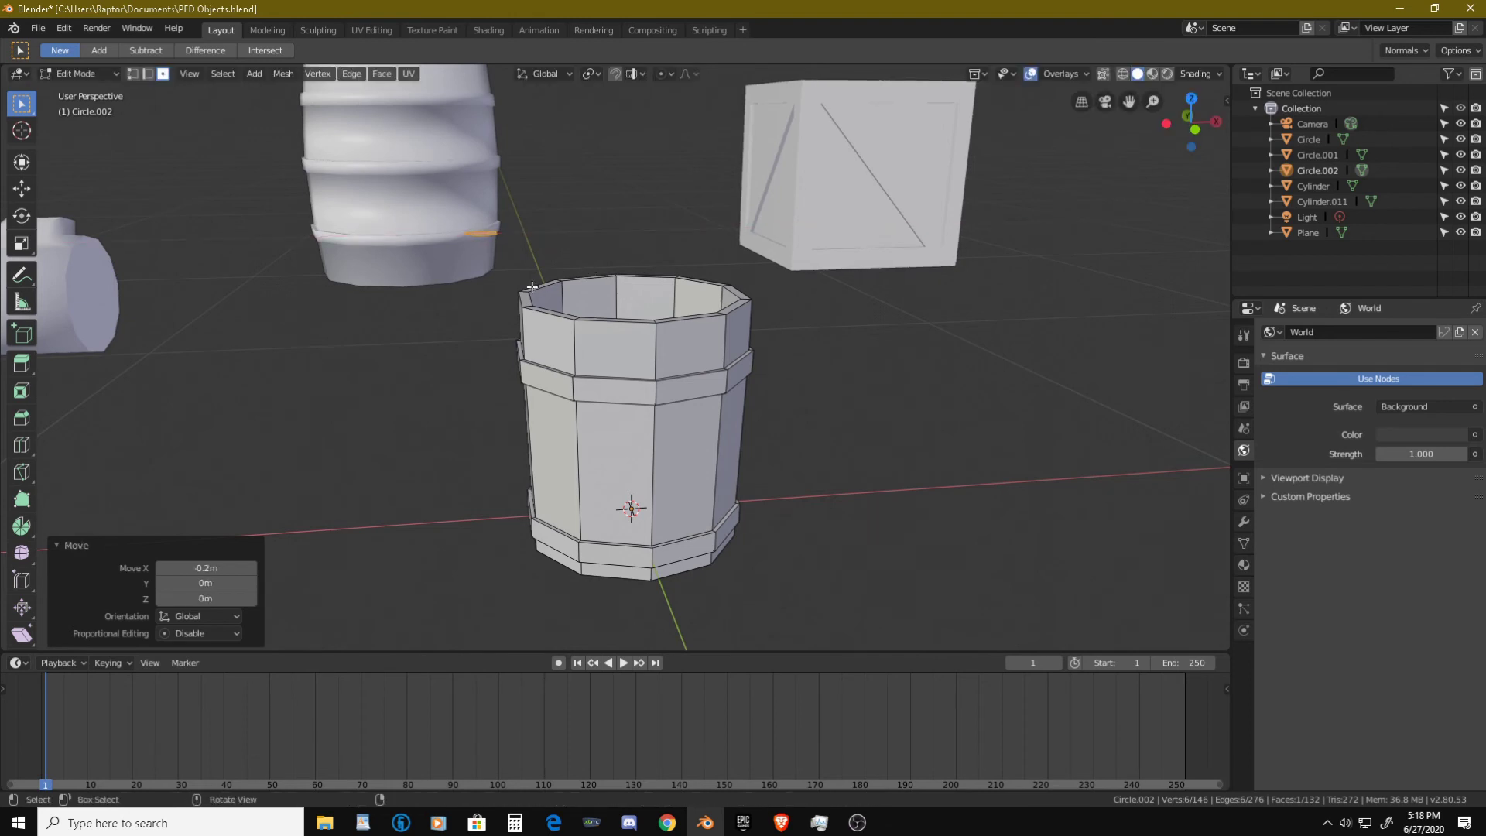
{"action": "key", "text": "r"}
{"action": "key", "text": "y"}
{"action": "key", "text": "9"}
{"action": "key", "text": "0"}
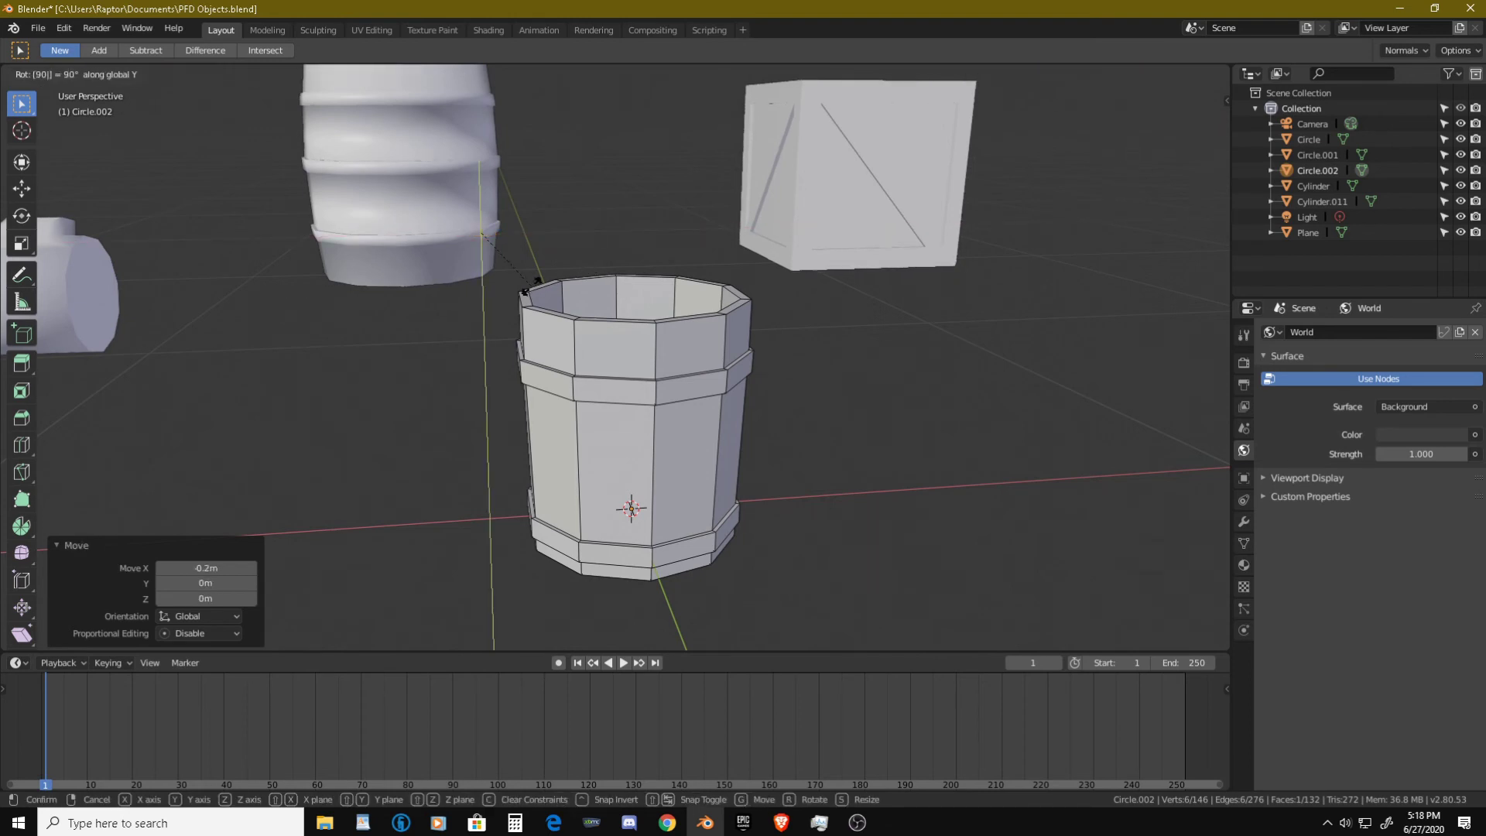
{"action": "key", "text": "Return"}
- Lower the hexagon about 0.118 m along Z, beside the wall section above the upper band
{"action": "middle_click_drag", "start_coordinate": [532, 287], "coordinate": [624, 296]}
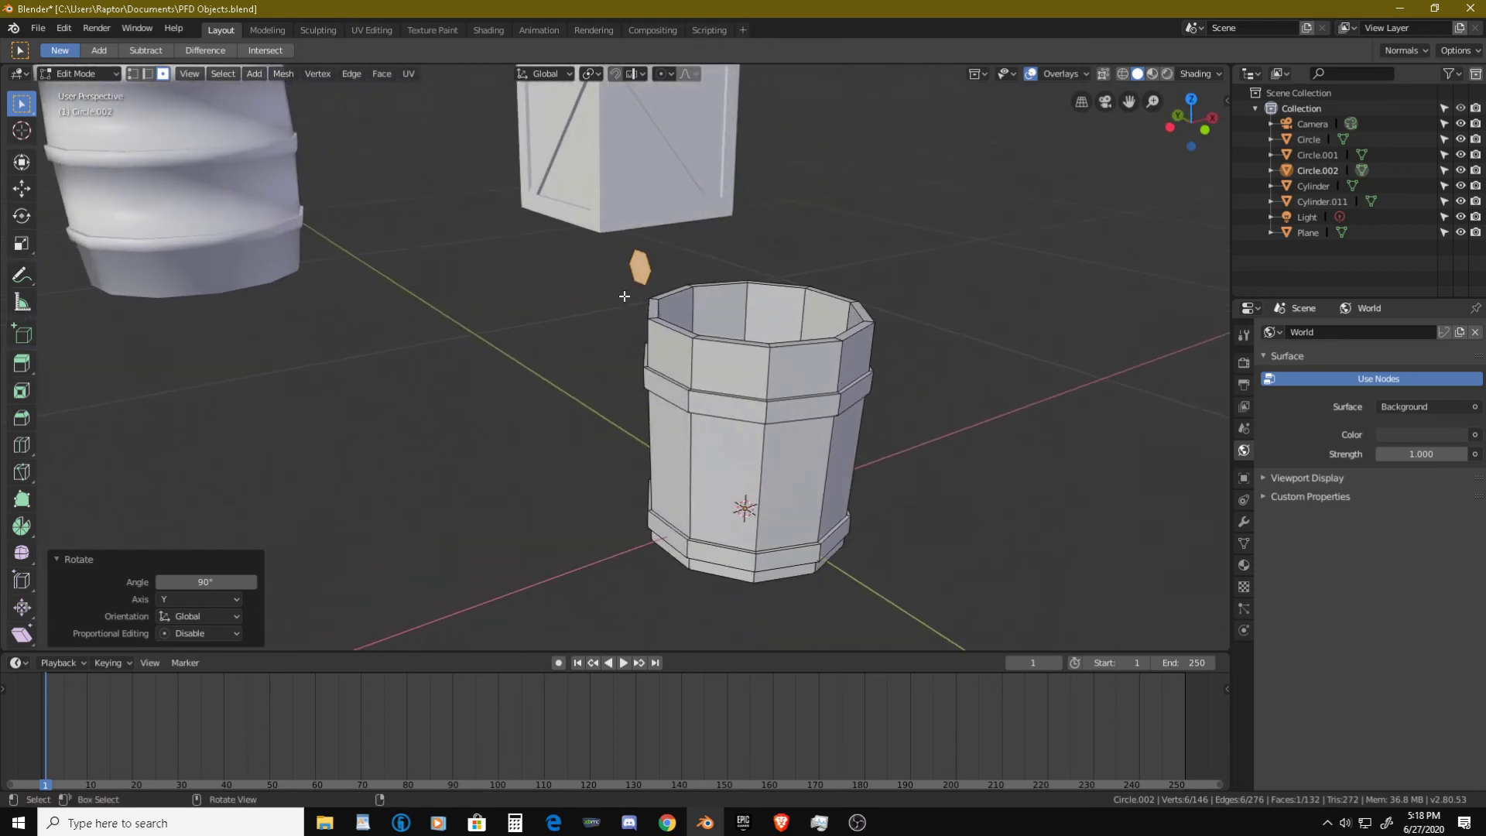
{"action": "key", "text": "g"}
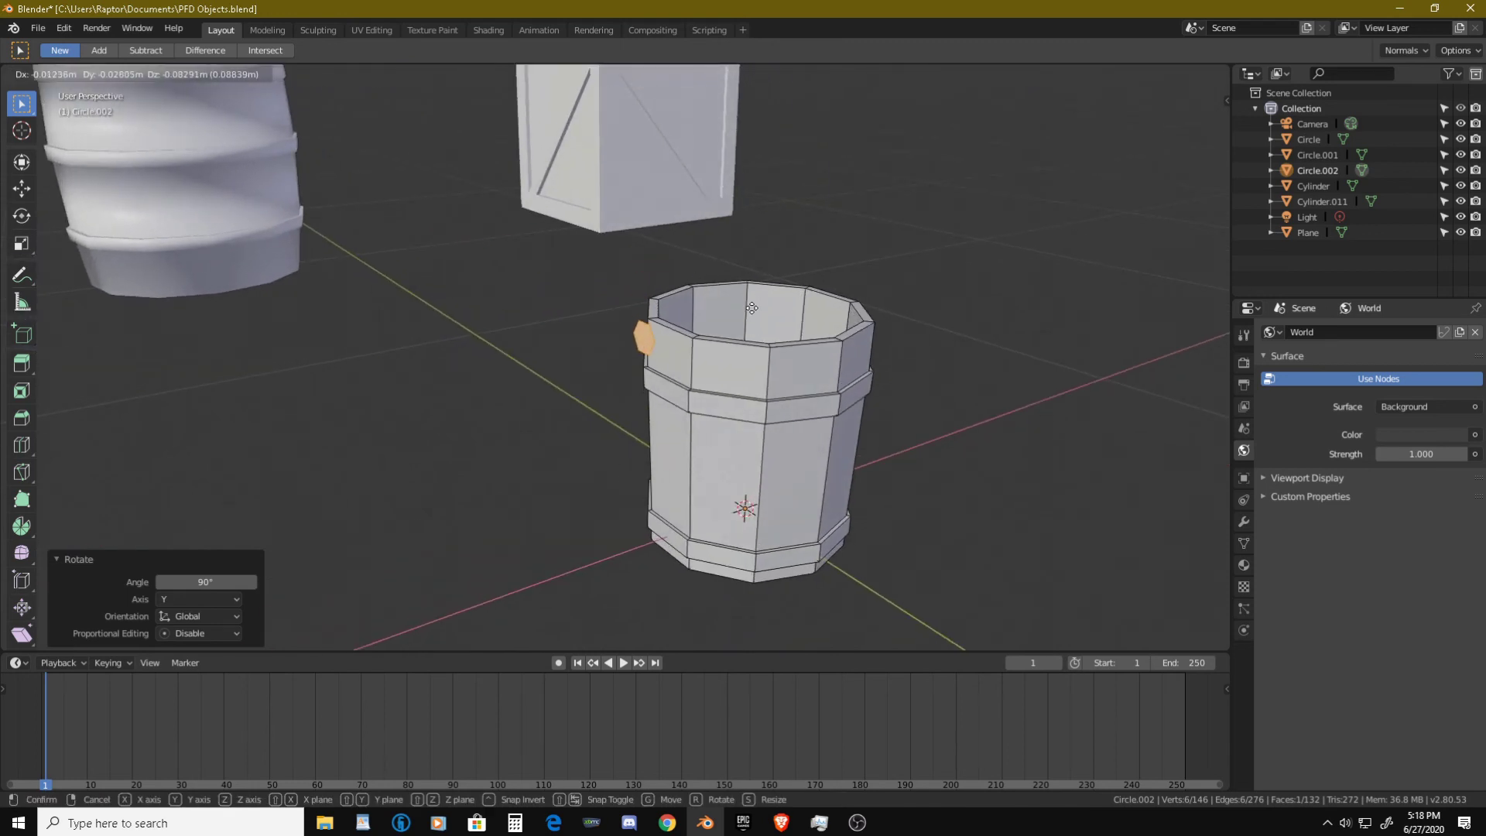
{"action": "key", "text": "z"}
{"action": "left_click", "coordinate": [769, 389]}
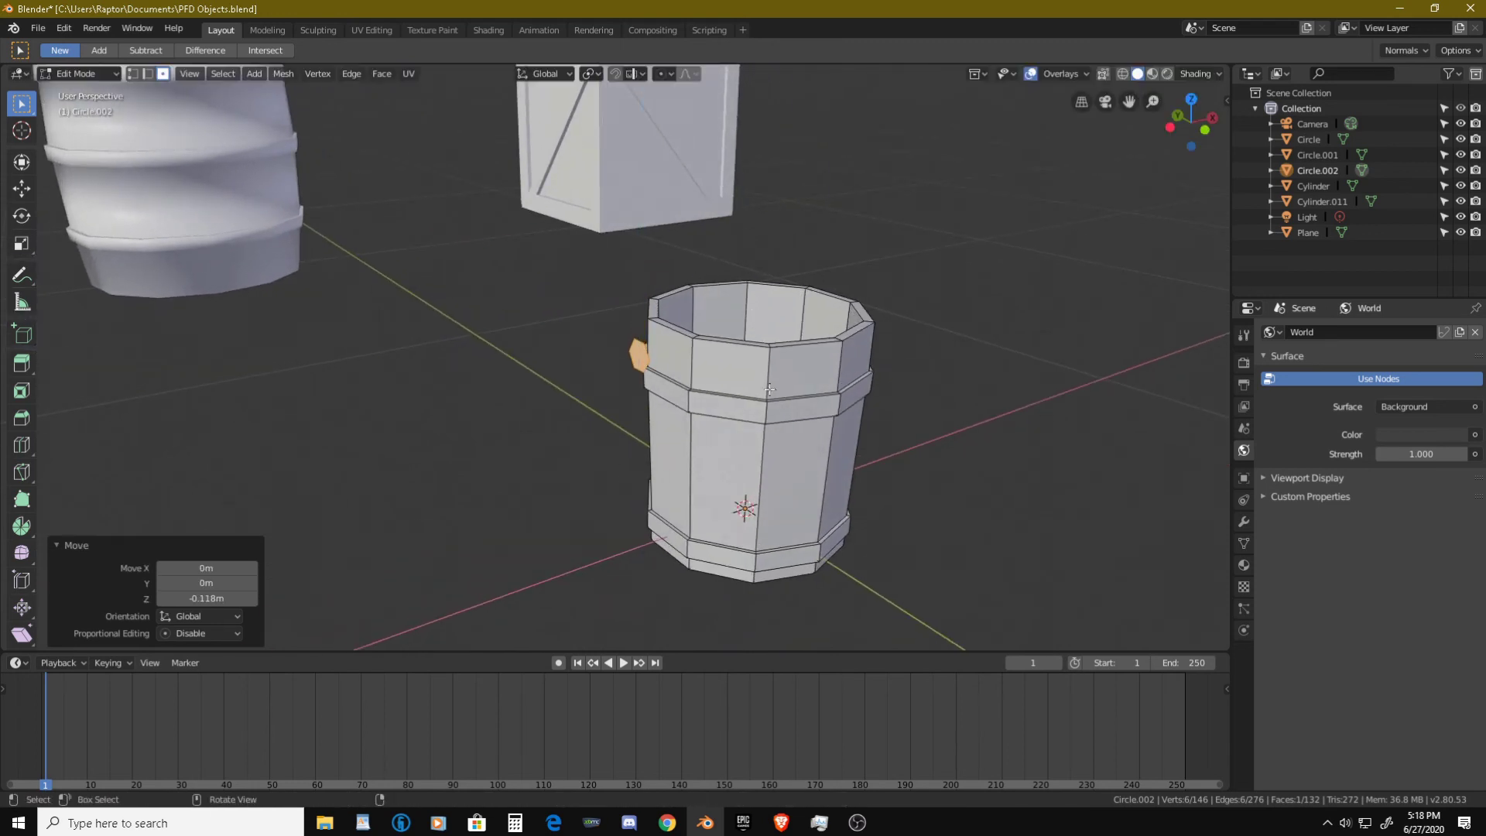
- Extrude the hexagon about -0.00976 m along X and scale its outer face to 0.8
{"action": "key", "text": "e"}
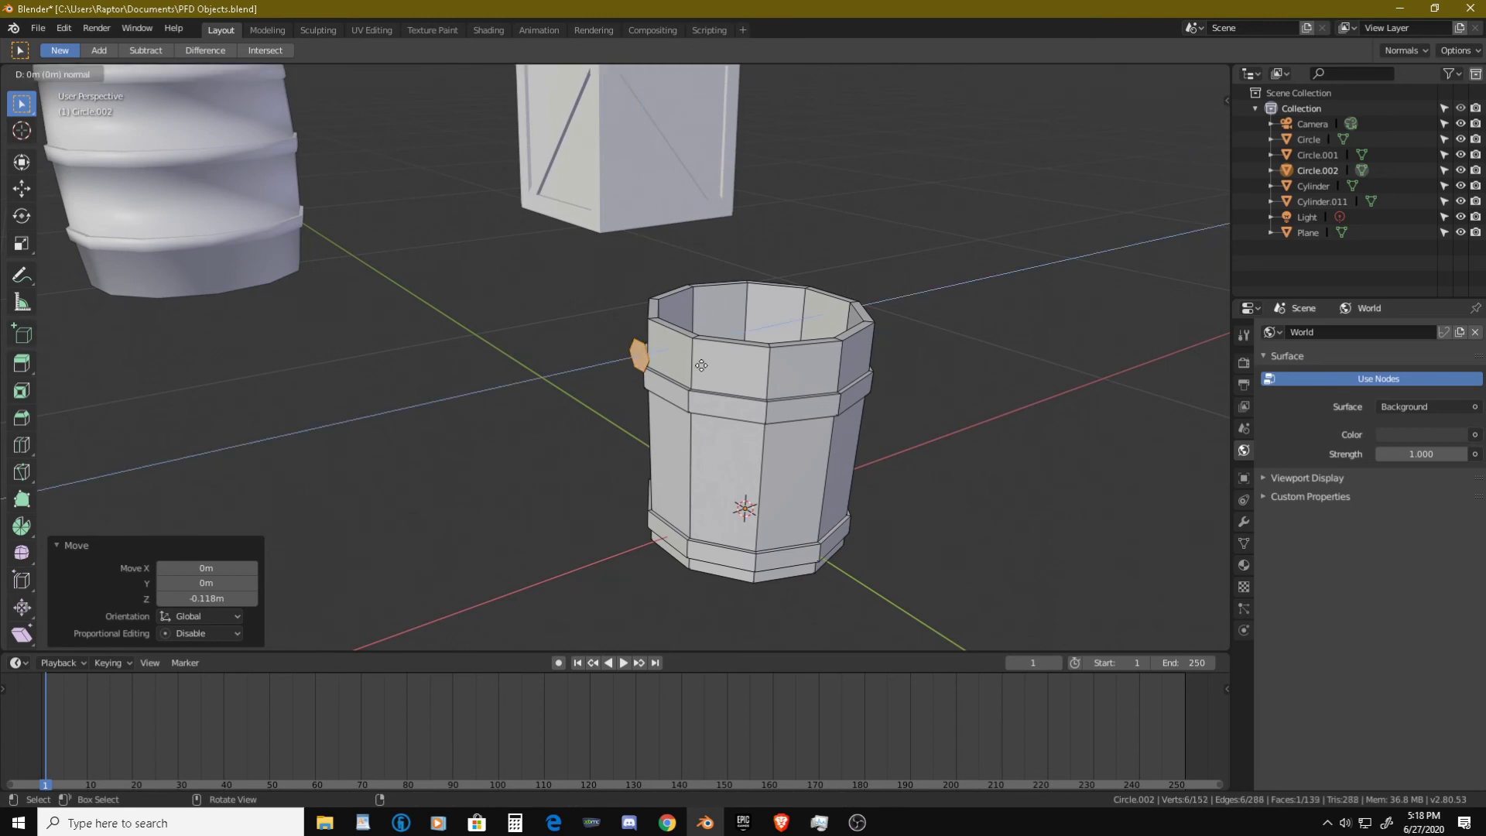
{"action": "key", "text": "x"}
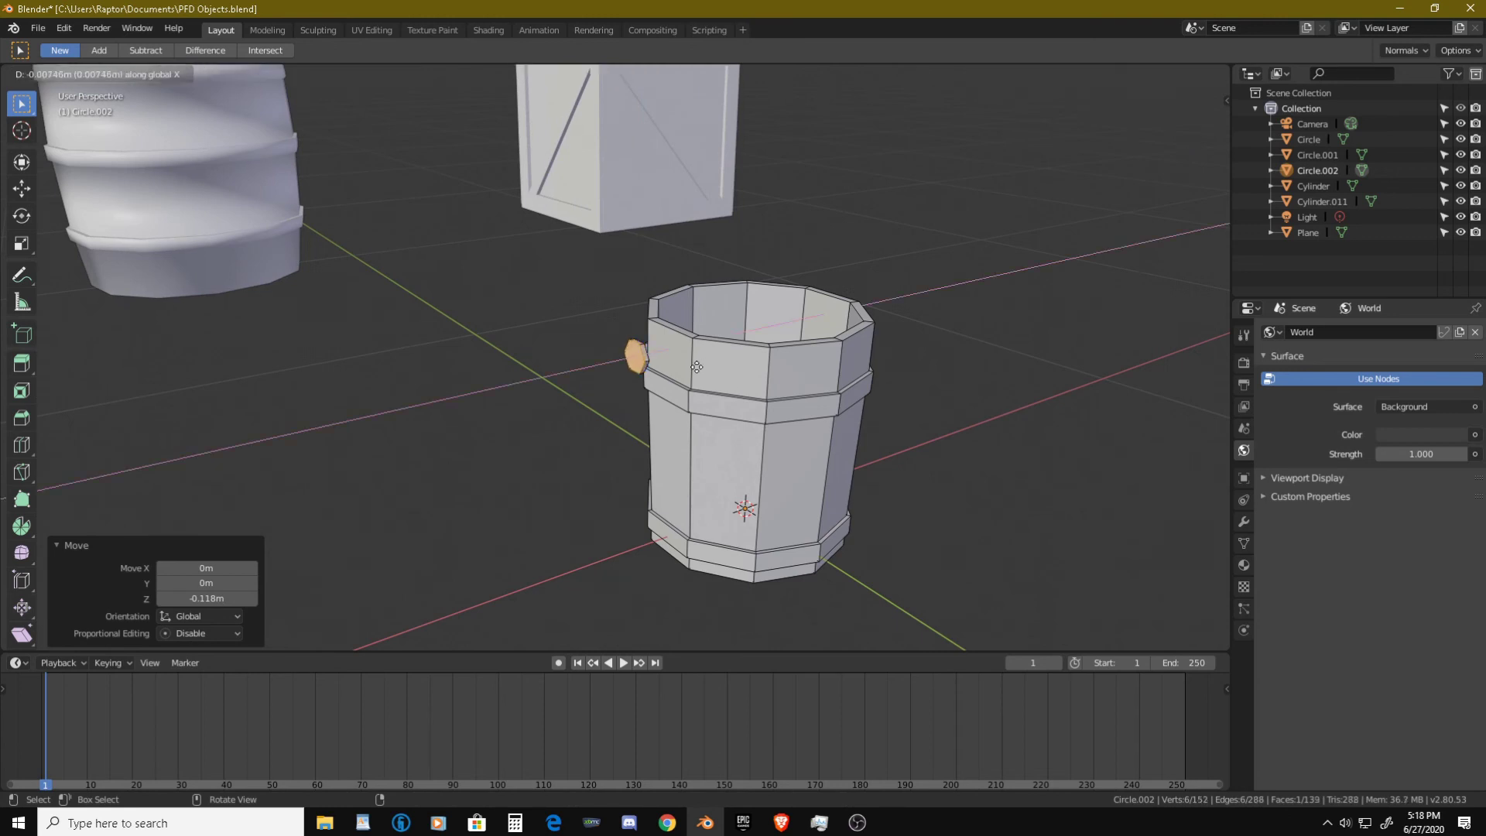
{"action": "left_click", "coordinate": [695, 367]}
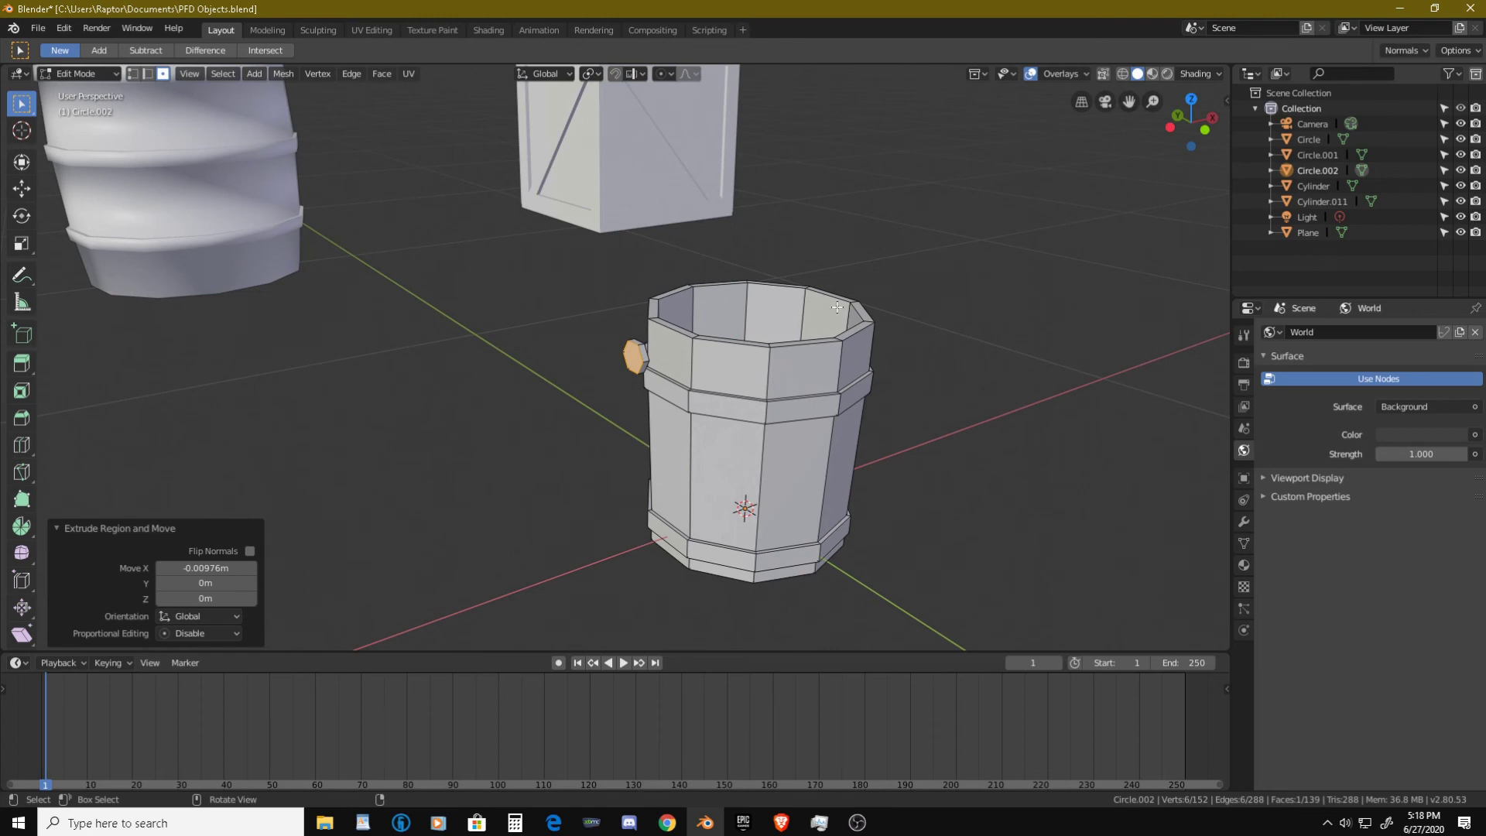
{"action": "key", "text": "s"}
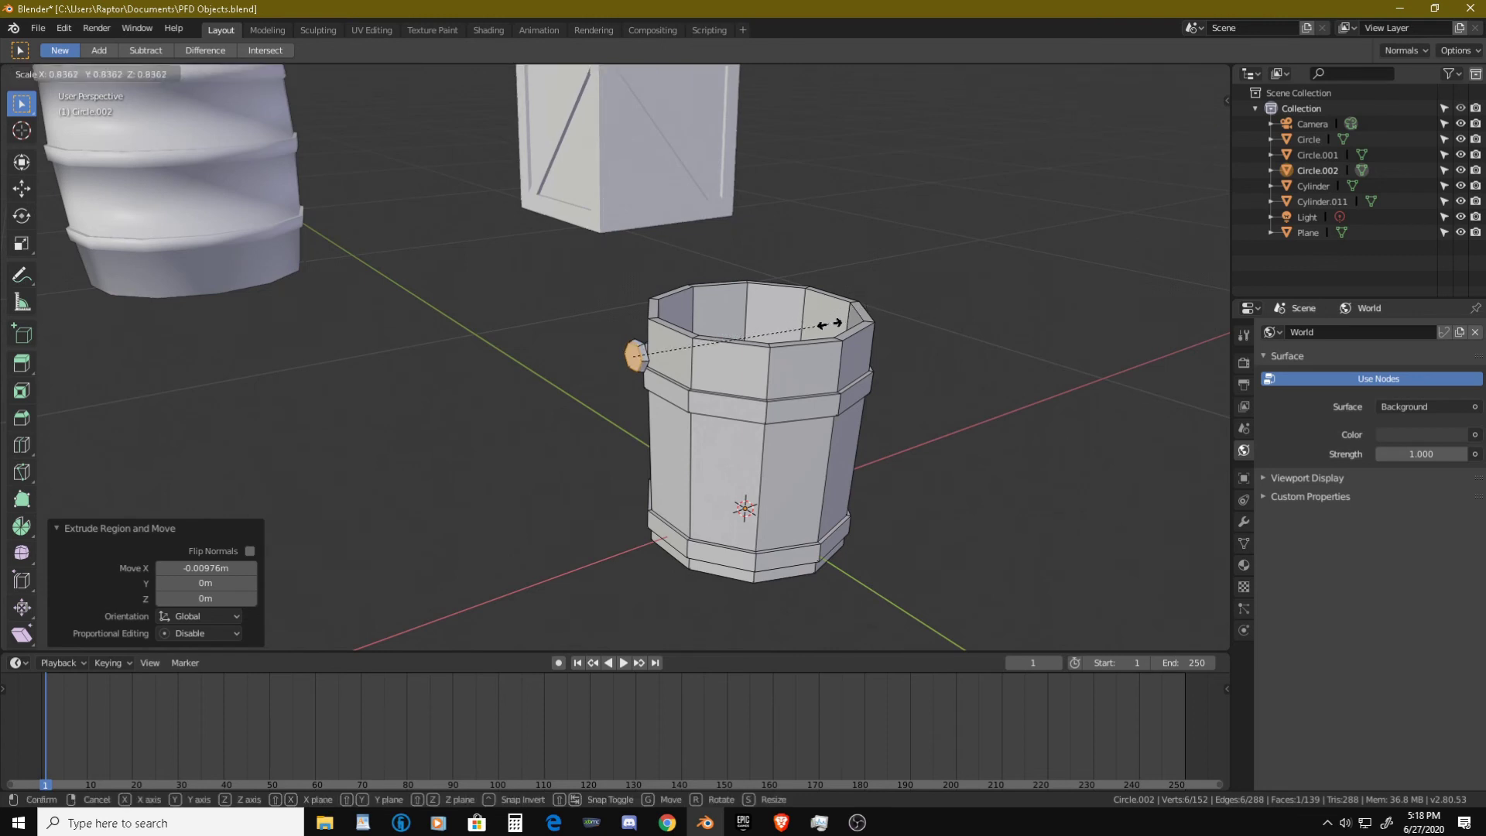
{"action": "type", "text": "0.8"}
{"action": "key", "text": "Return"}
- Select the whole linked hexagonal piece and move it about 0.0485 m along X against the bucket wall
{"action": "key", "text": "KP_Decimal"}
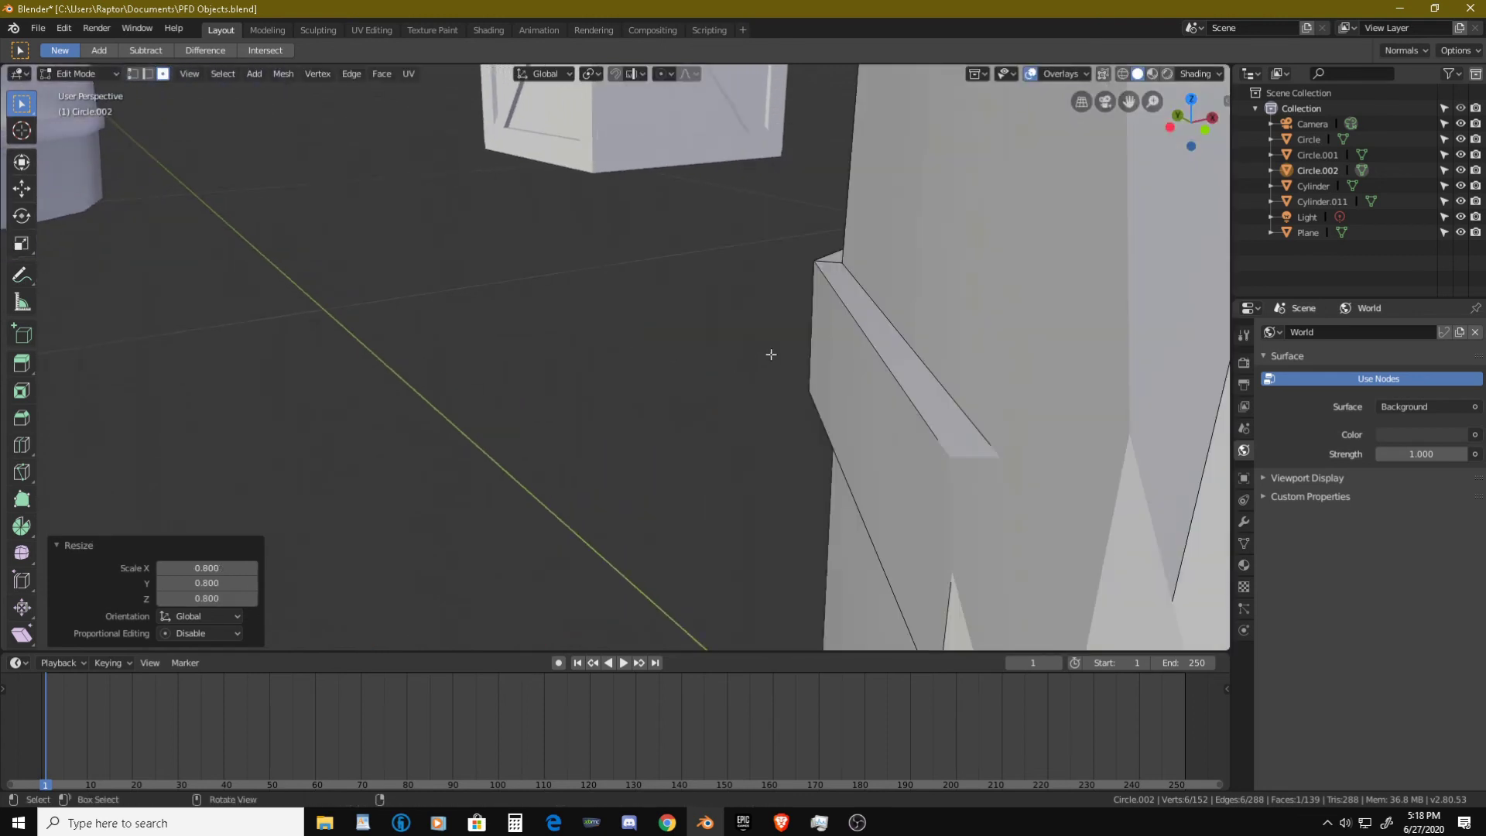
{"action": "scroll", "coordinate": [771, 355], "scroll_direction": "down", "scroll_amount": 6}
{"action": "key", "text": "l"}
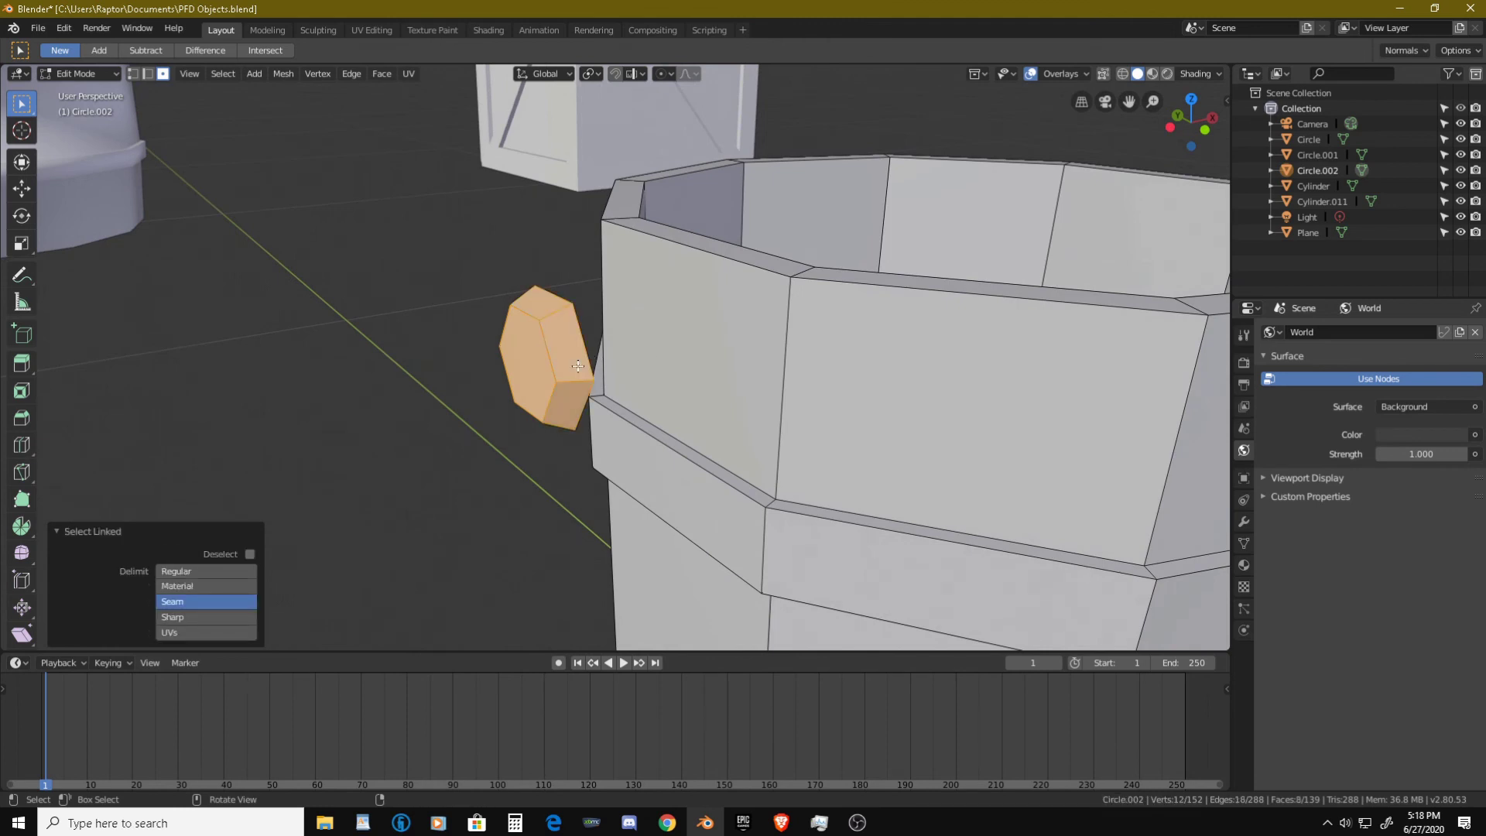
{"action": "key", "text": "g"}
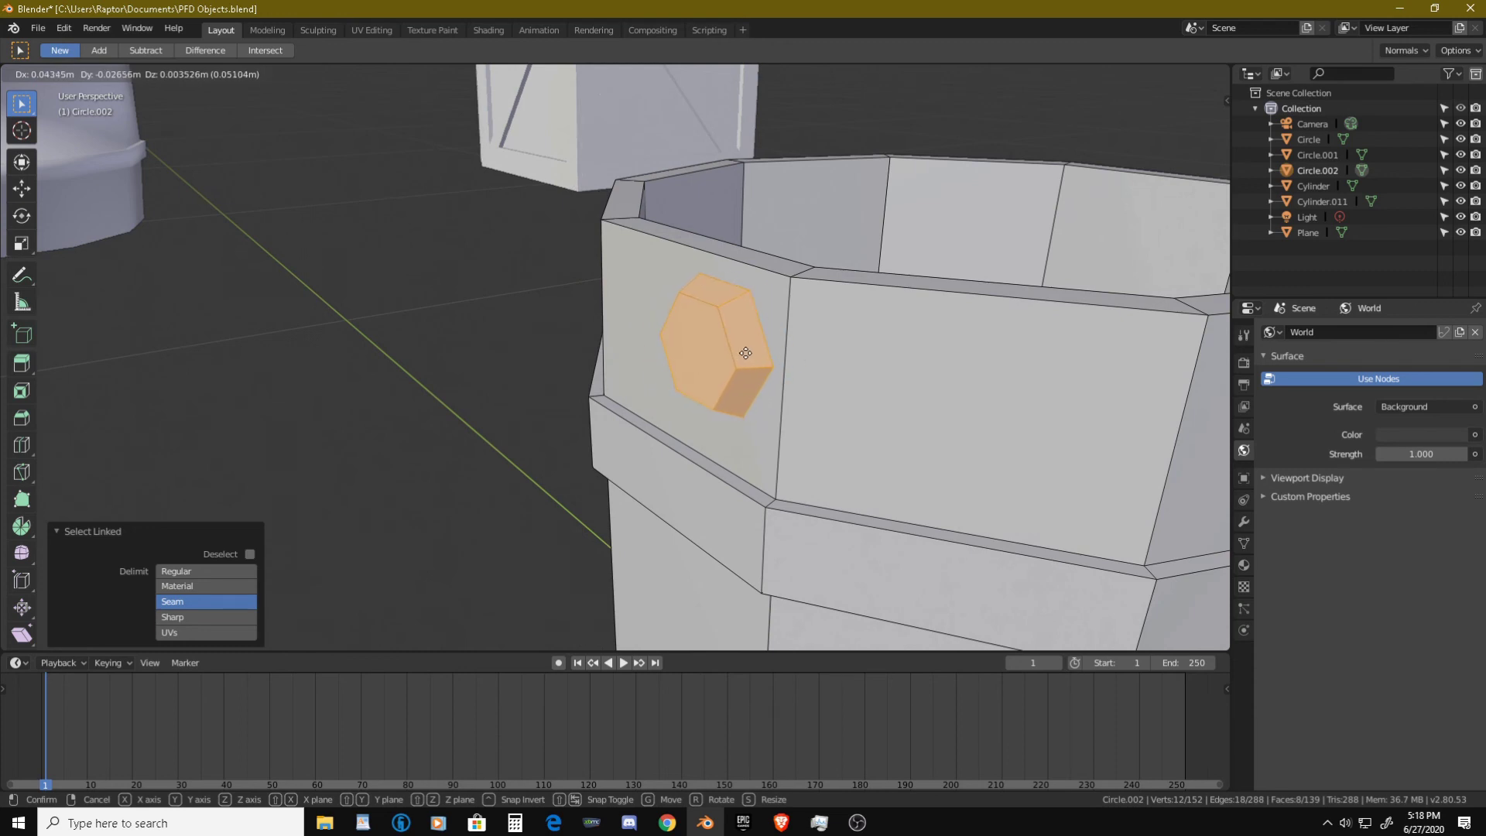
{"action": "key", "text": "x"}
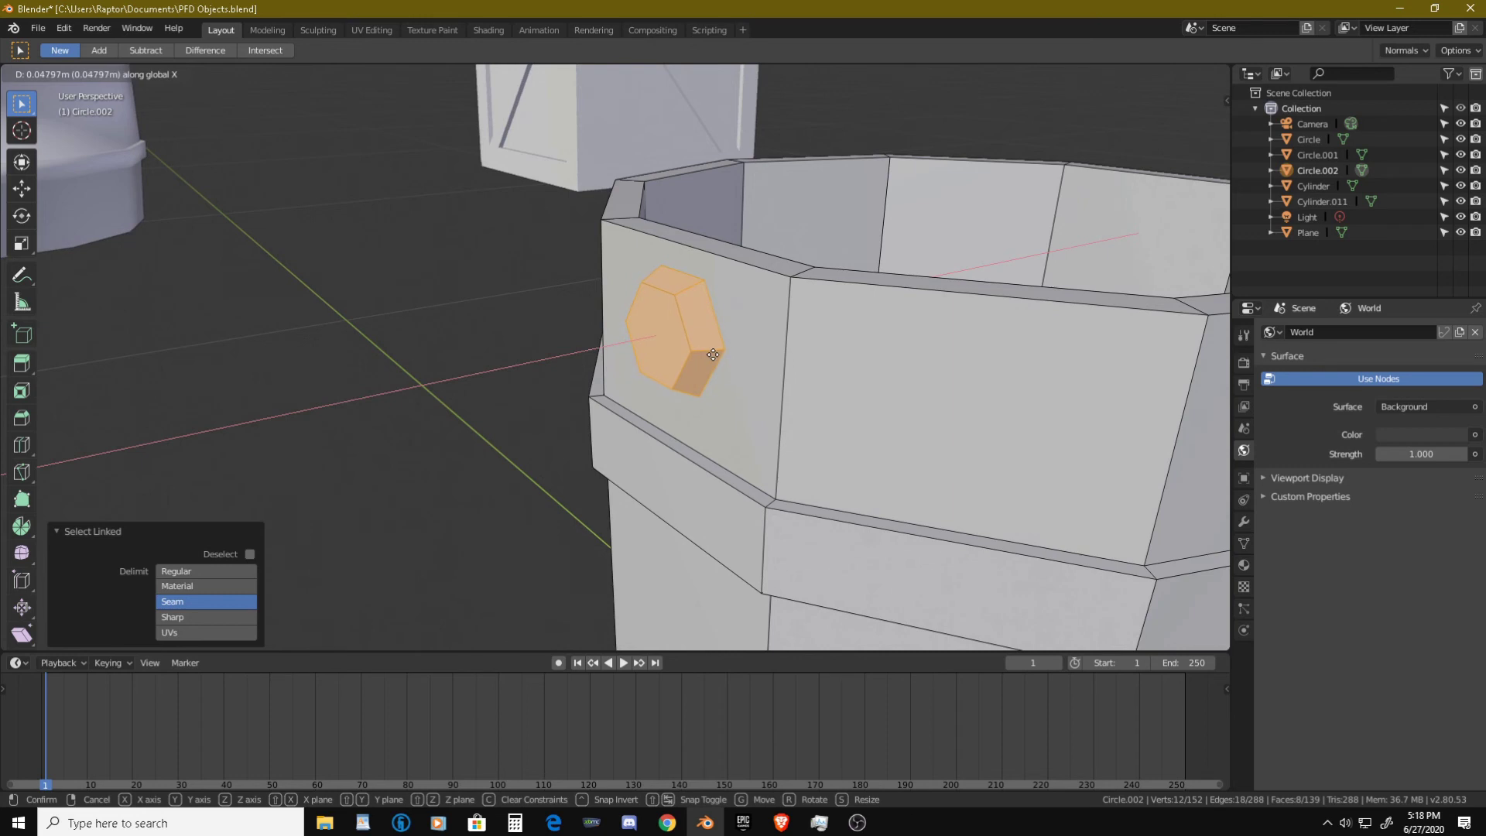
{"action": "left_click", "coordinate": [715, 354]}
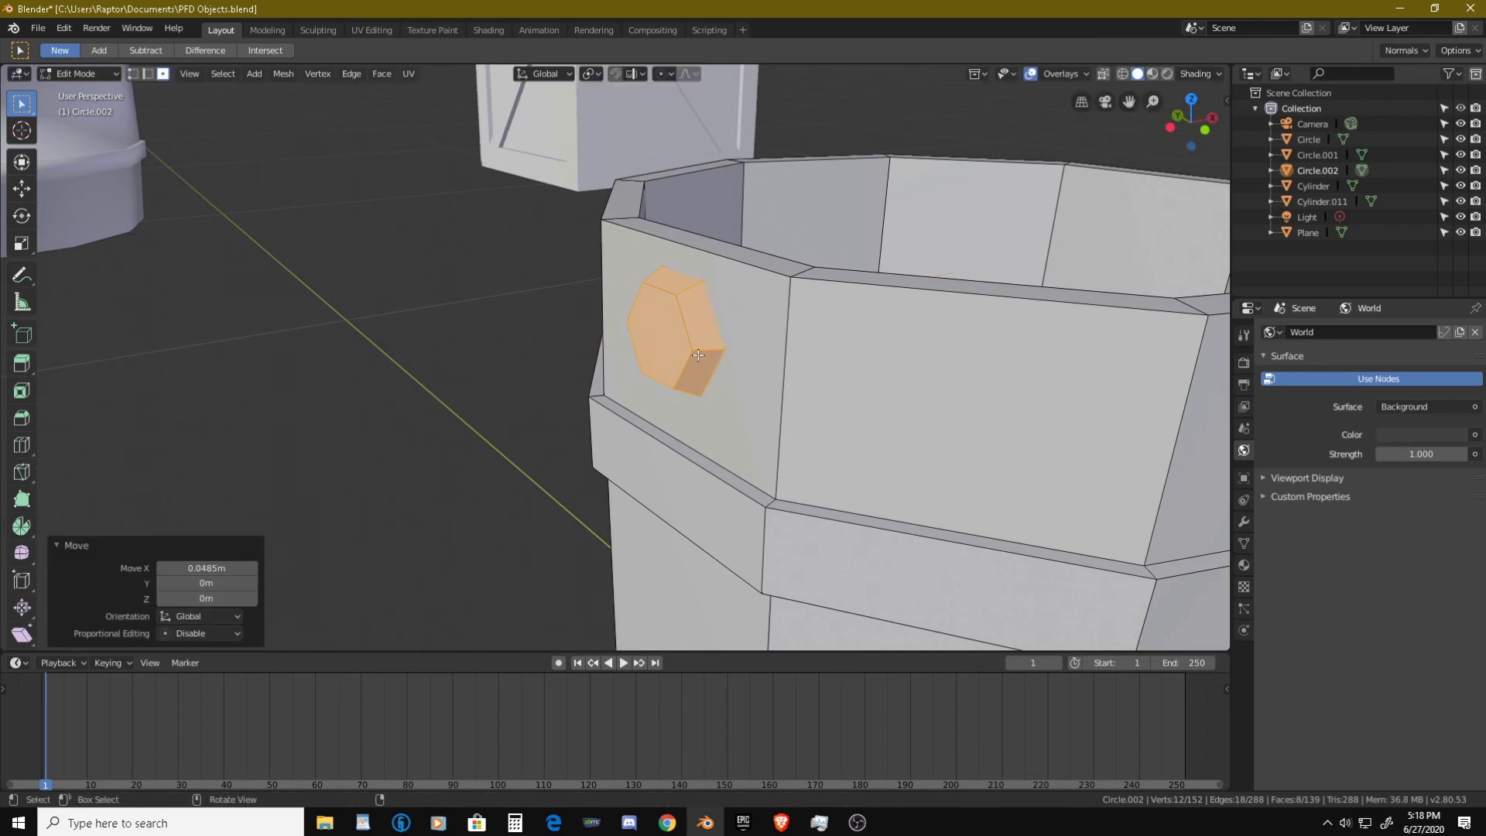
- Select only the hexagonal piece's outer face and extrude it outward about 0.0215 m along its normal
{"action": "key", "text": "x"}
{"action": "left_click", "coordinate": [647, 333]}
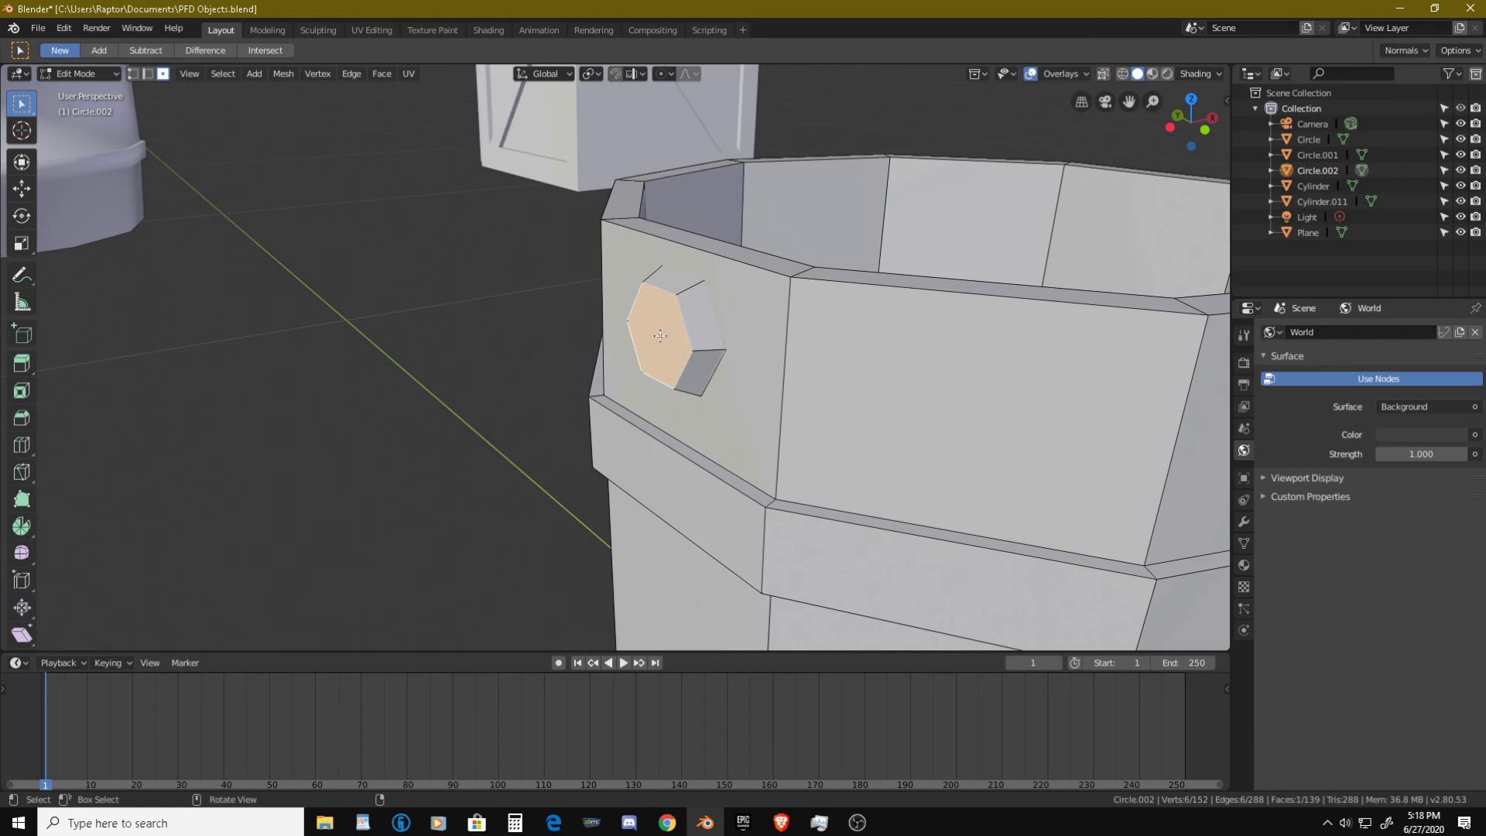
{"action": "scroll", "coordinate": [660, 335], "scroll_direction": "down", "scroll_amount": 2}
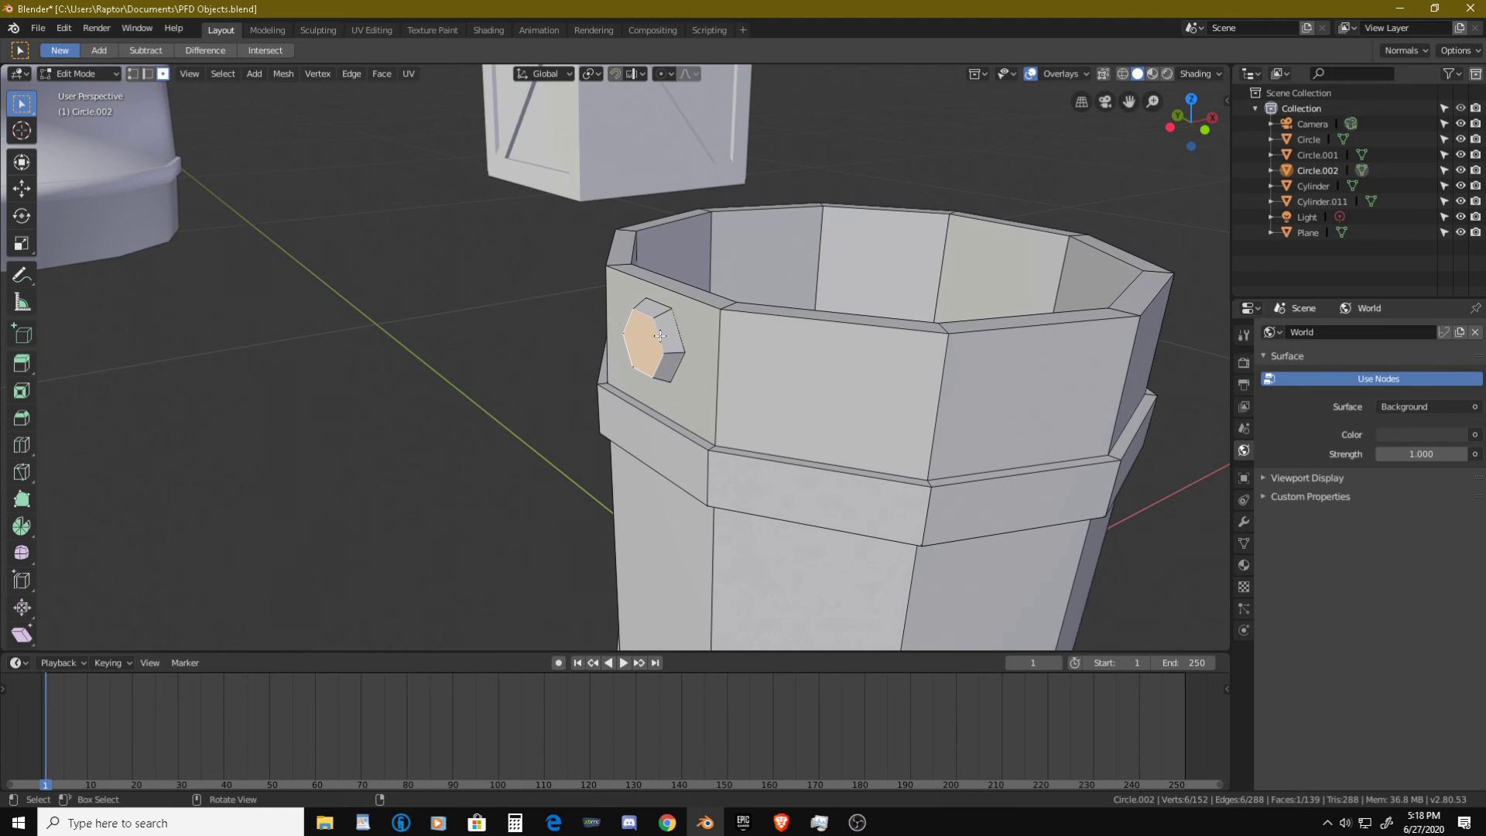
{"action": "key", "text": "KP_1"}
{"action": "middle_click_drag", "start_coordinate": [619, 323], "coordinate": [783, 395], "text": "shift"}
{"action": "key", "text": "e"}
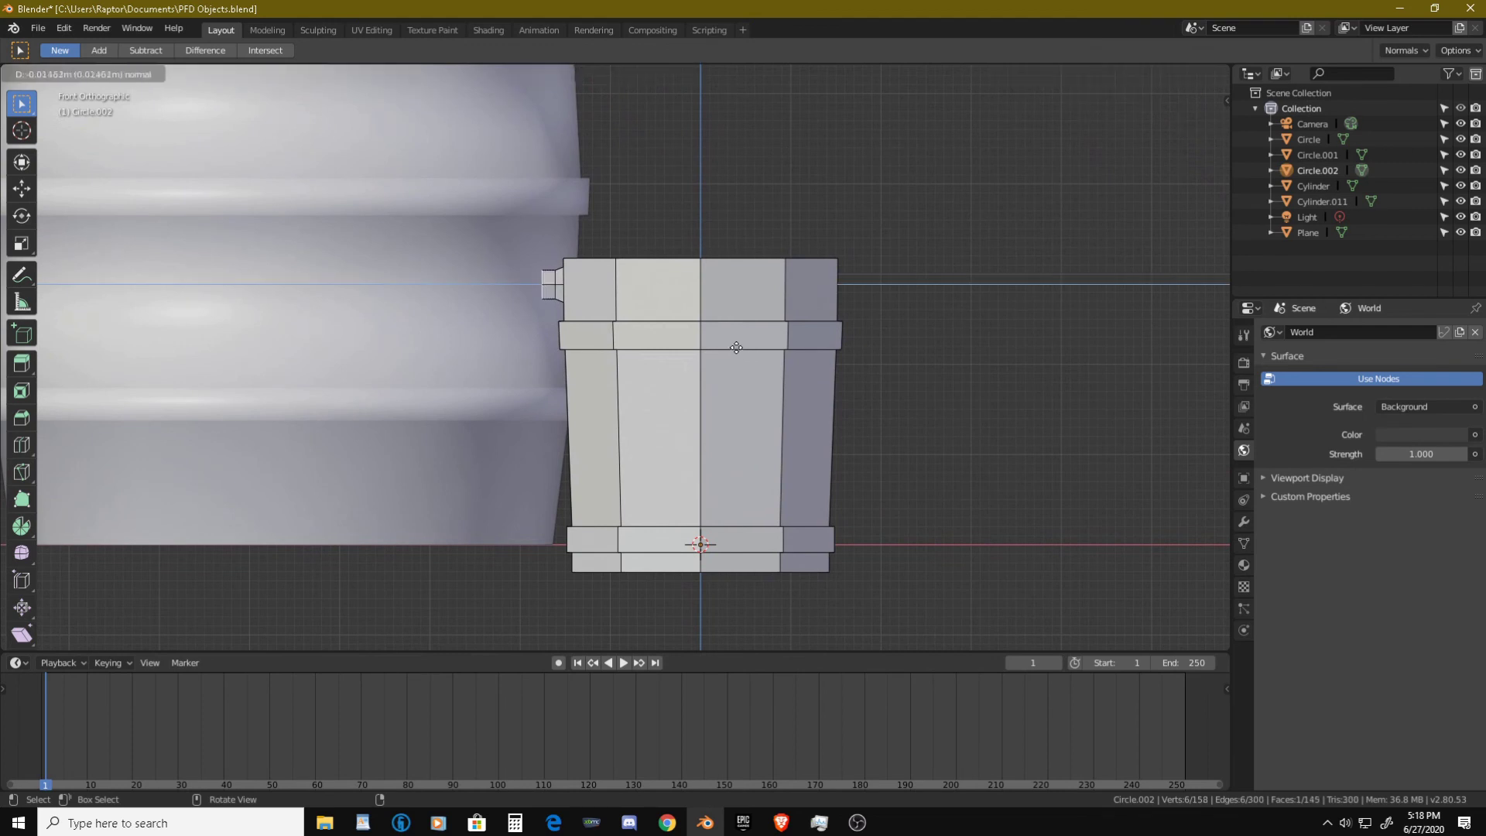
{"action": "left_click", "coordinate": [733, 346]}
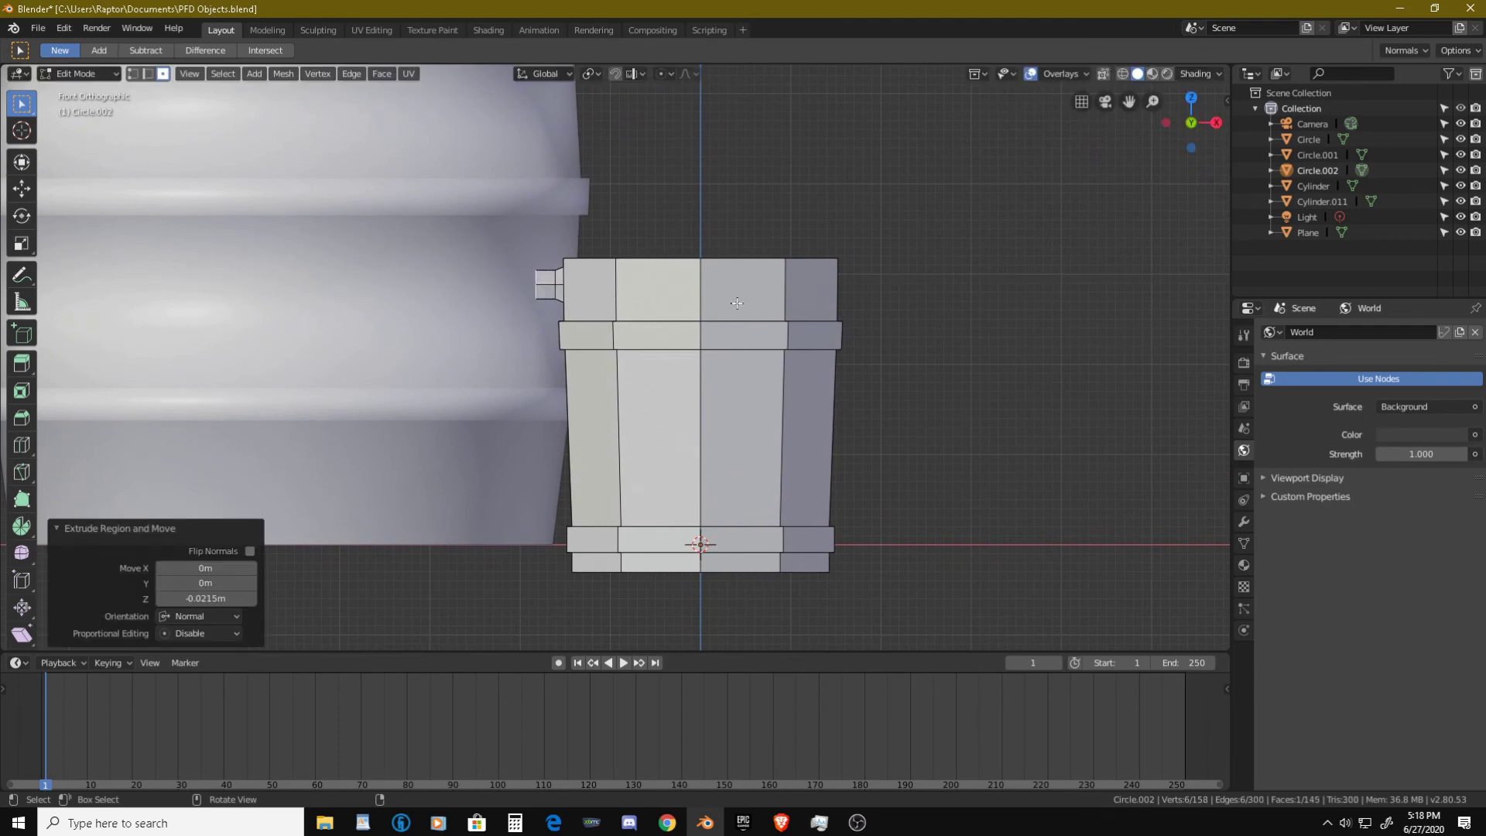
- Tilt the hexagonal fitting's outer face upward and shift it about 0.00258 m along X and 0.0086 m along Z
{"action": "key", "text": "r"}
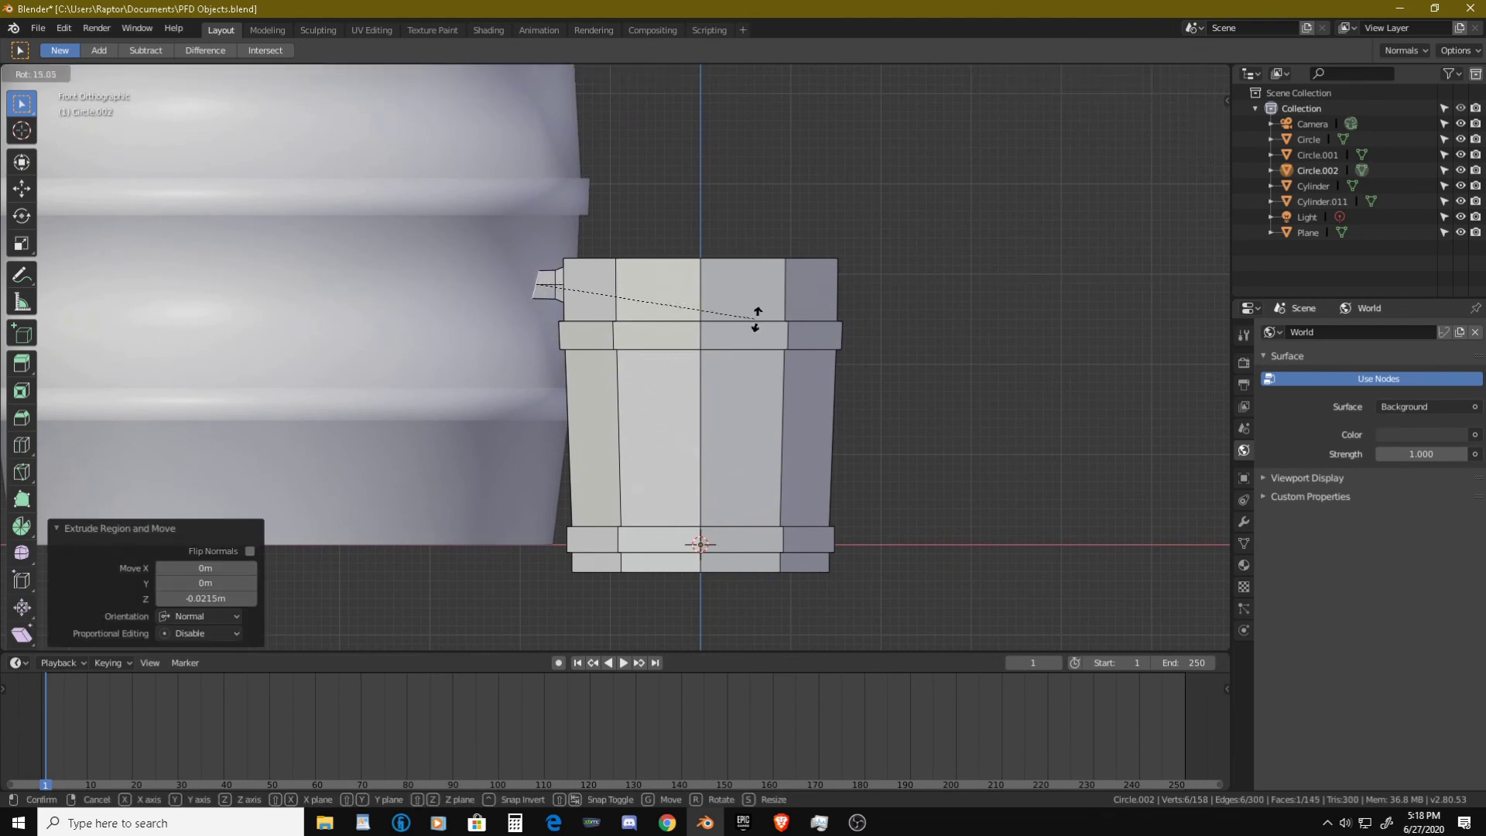
{"action": "left_click", "coordinate": [755, 313]}
{"action": "key", "text": "g"}
{"action": "left_click", "coordinate": [769, 301]}
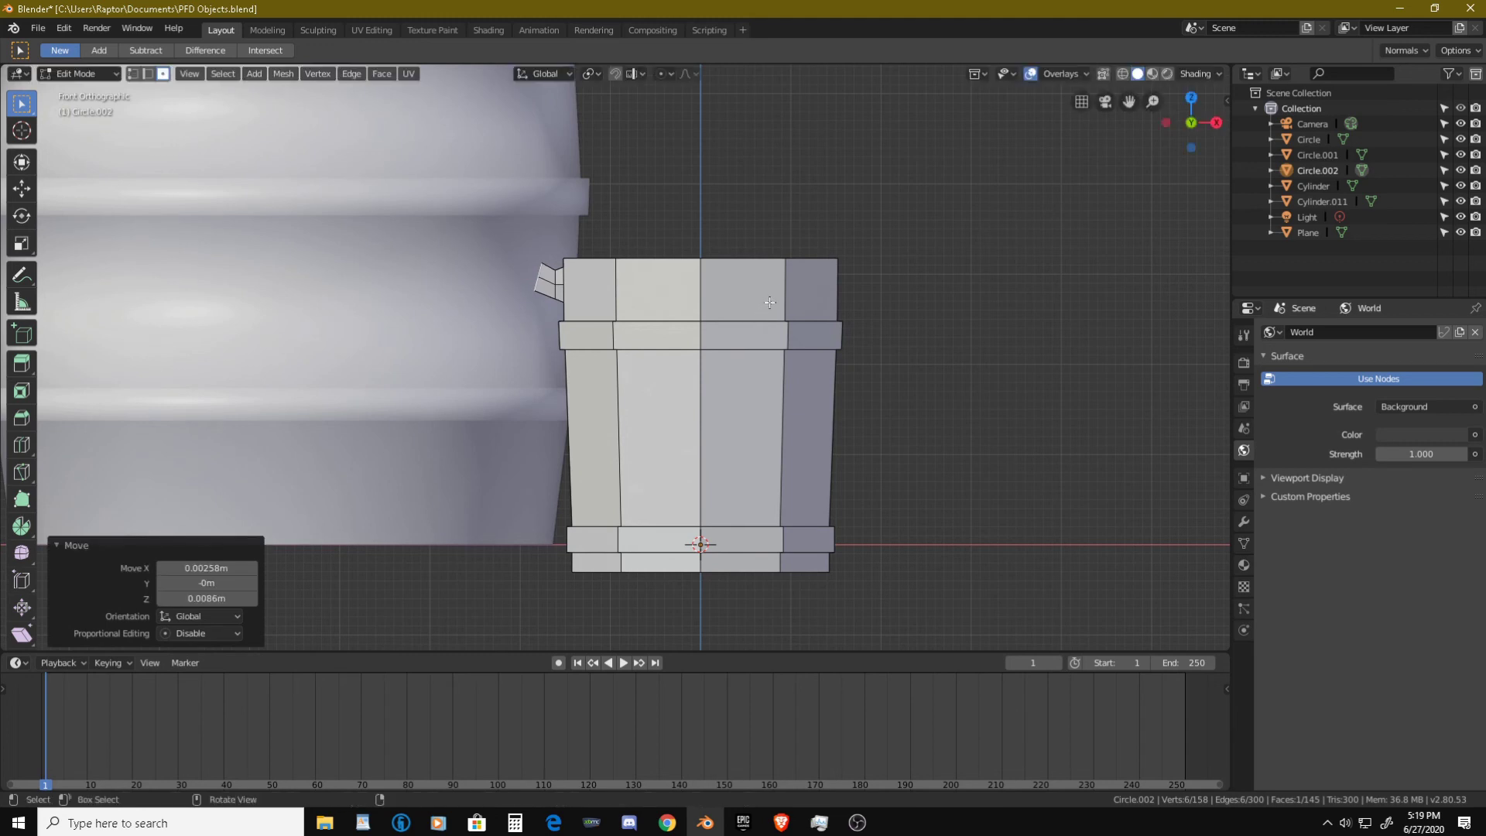
- Rotate the fitting's outer face a further 7.67° and 12.7°, raising it about 0.00086 m along Z between the two rotations
{"action": "key", "text": "r"}
{"action": "left_click", "coordinate": [793, 312]}
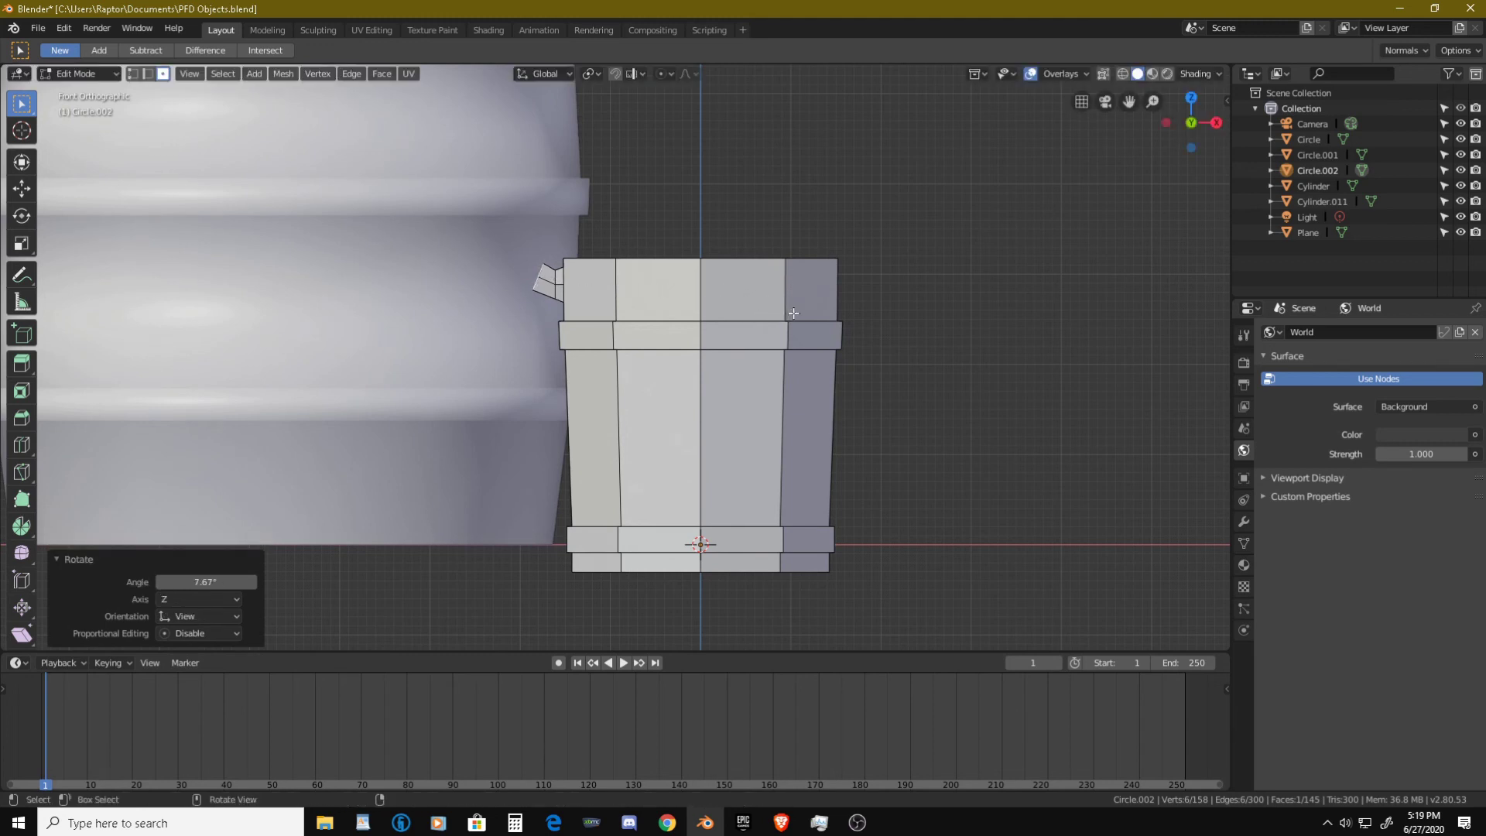
{"action": "key", "text": "g"}
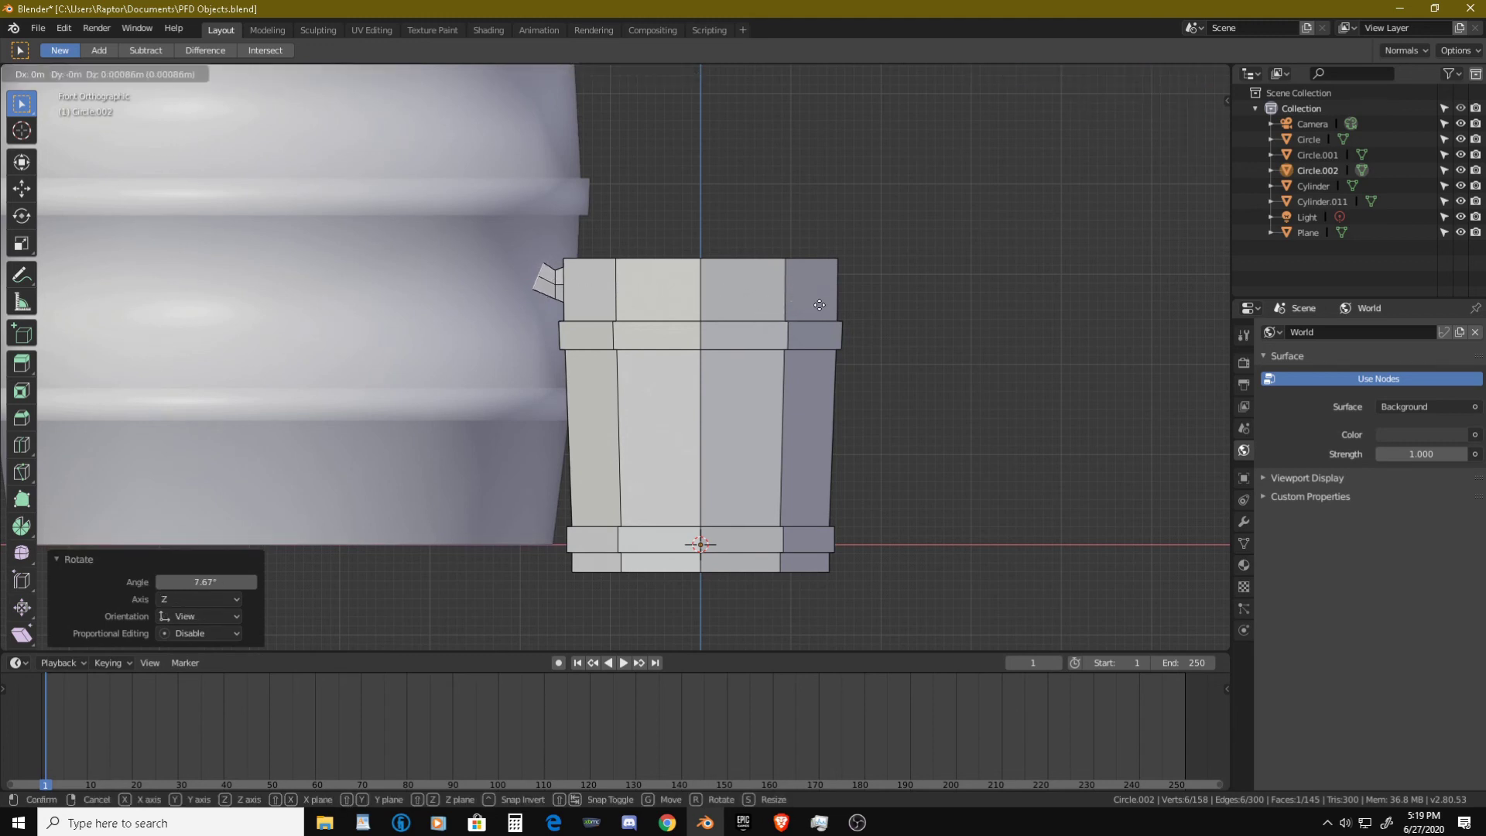
{"action": "left_click", "coordinate": [818, 305]}
{"action": "key", "text": "r"}
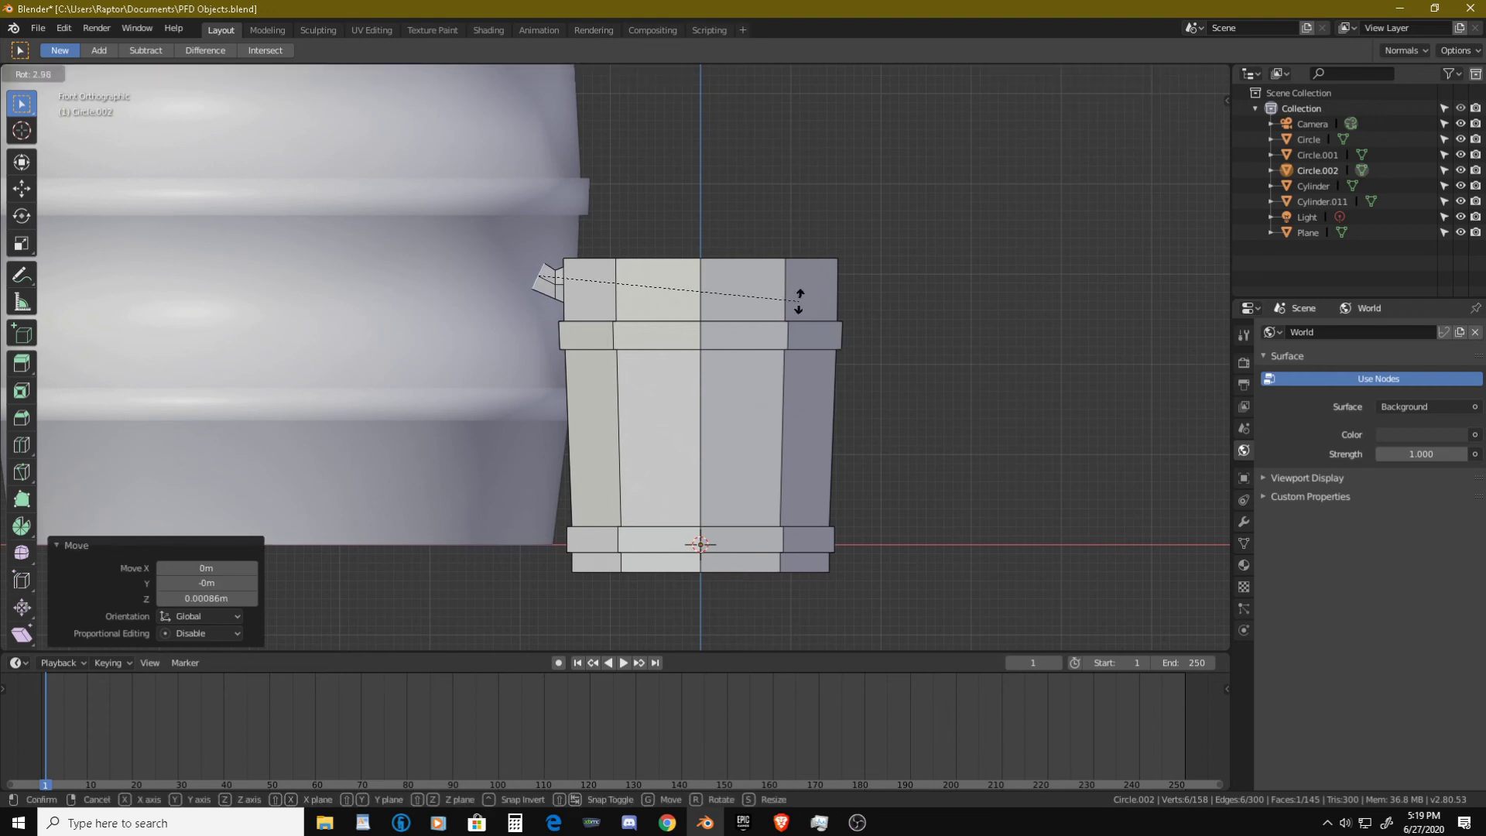
{"action": "left_click", "coordinate": [833, 357]}
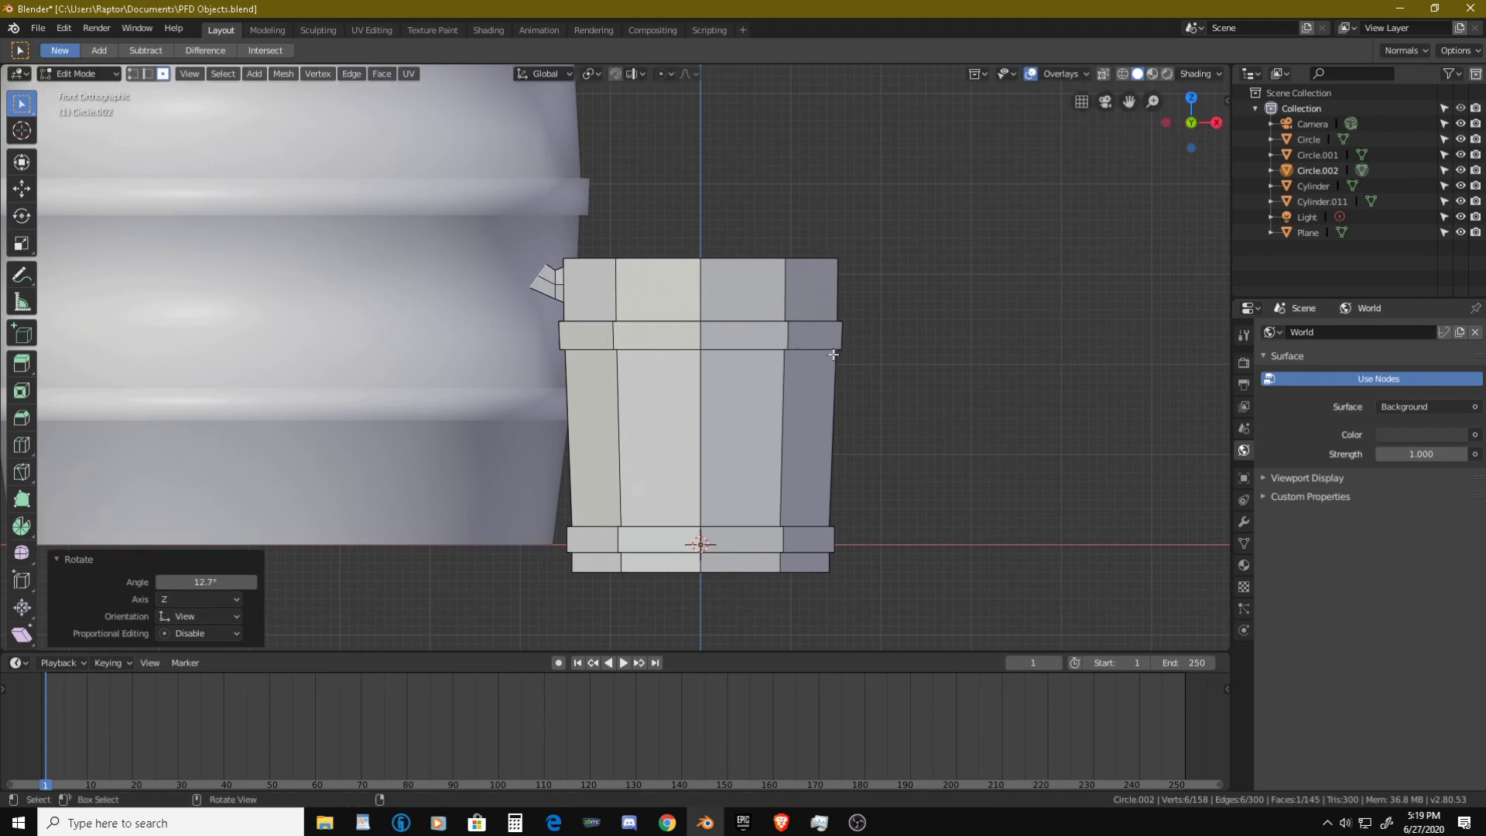
- Extrude the fitting's outer face about 0.0165 m along its normal and rotate the new end about 27.2°
{"action": "key", "text": "e"}
{"action": "left_click", "coordinate": [825, 339]}
{"action": "key", "text": "r"}
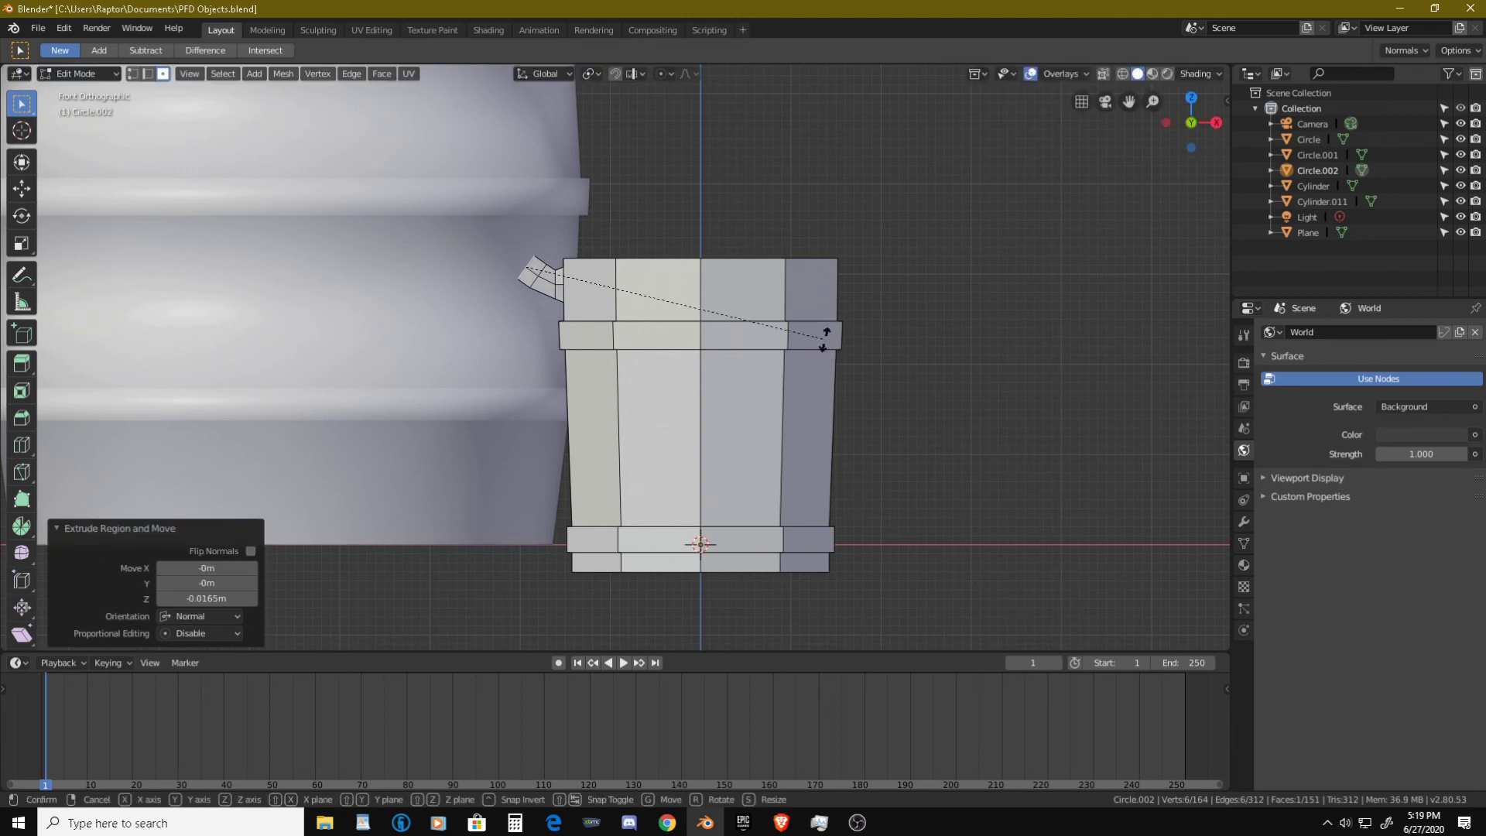
{"action": "left_click", "coordinate": [812, 513]}
- Adjust the bend's end face: shift it about 0.00602 m in X and 0.00172 m in Z, rotate it 8.52°, and scale it to 0.857
{"action": "key", "text": "g"}
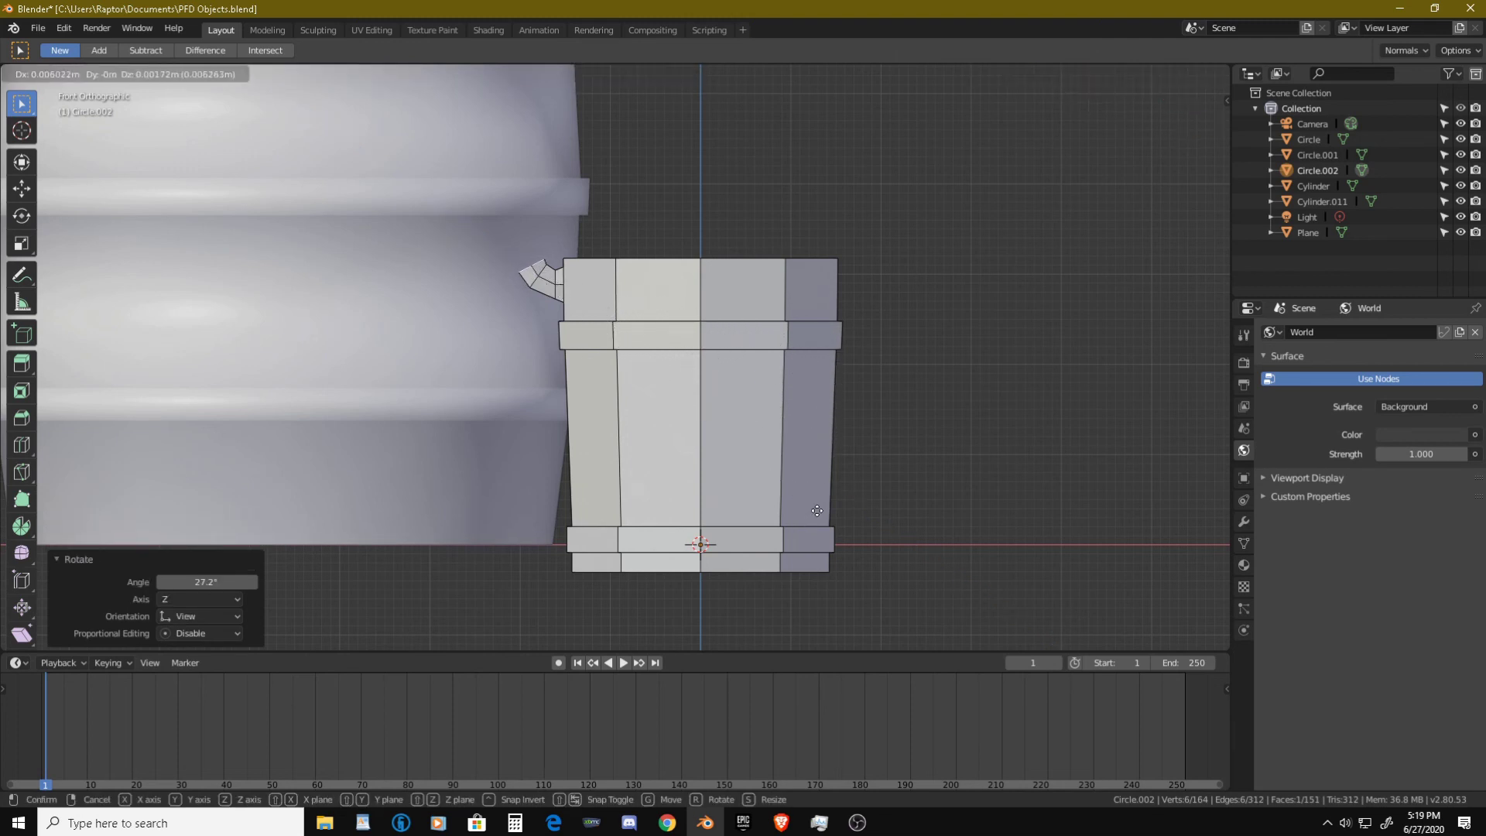
{"action": "left_click", "coordinate": [816, 510]}
{"action": "key", "text": "r"}
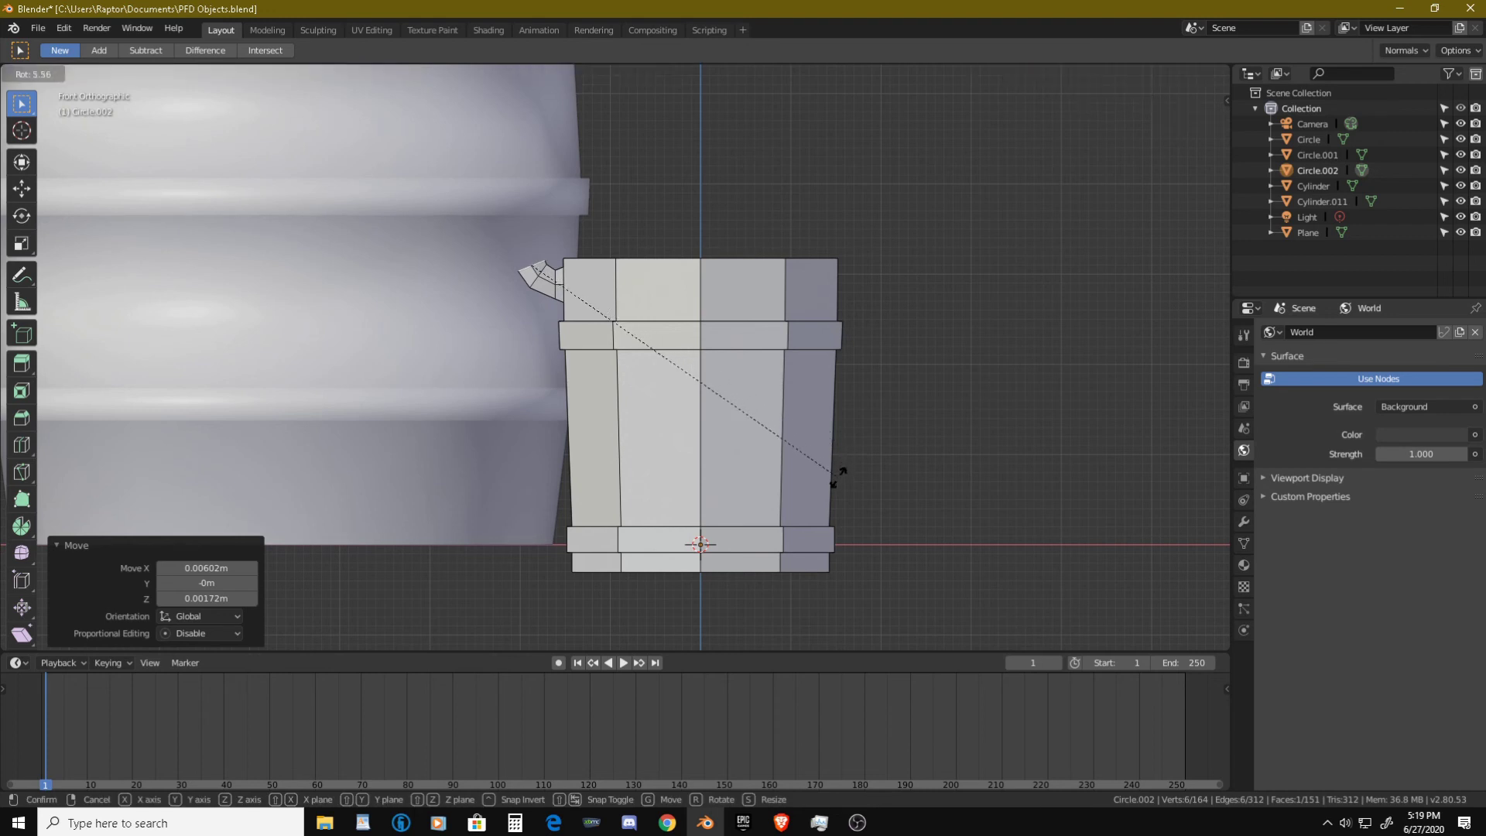
{"action": "left_click", "coordinate": [832, 496]}
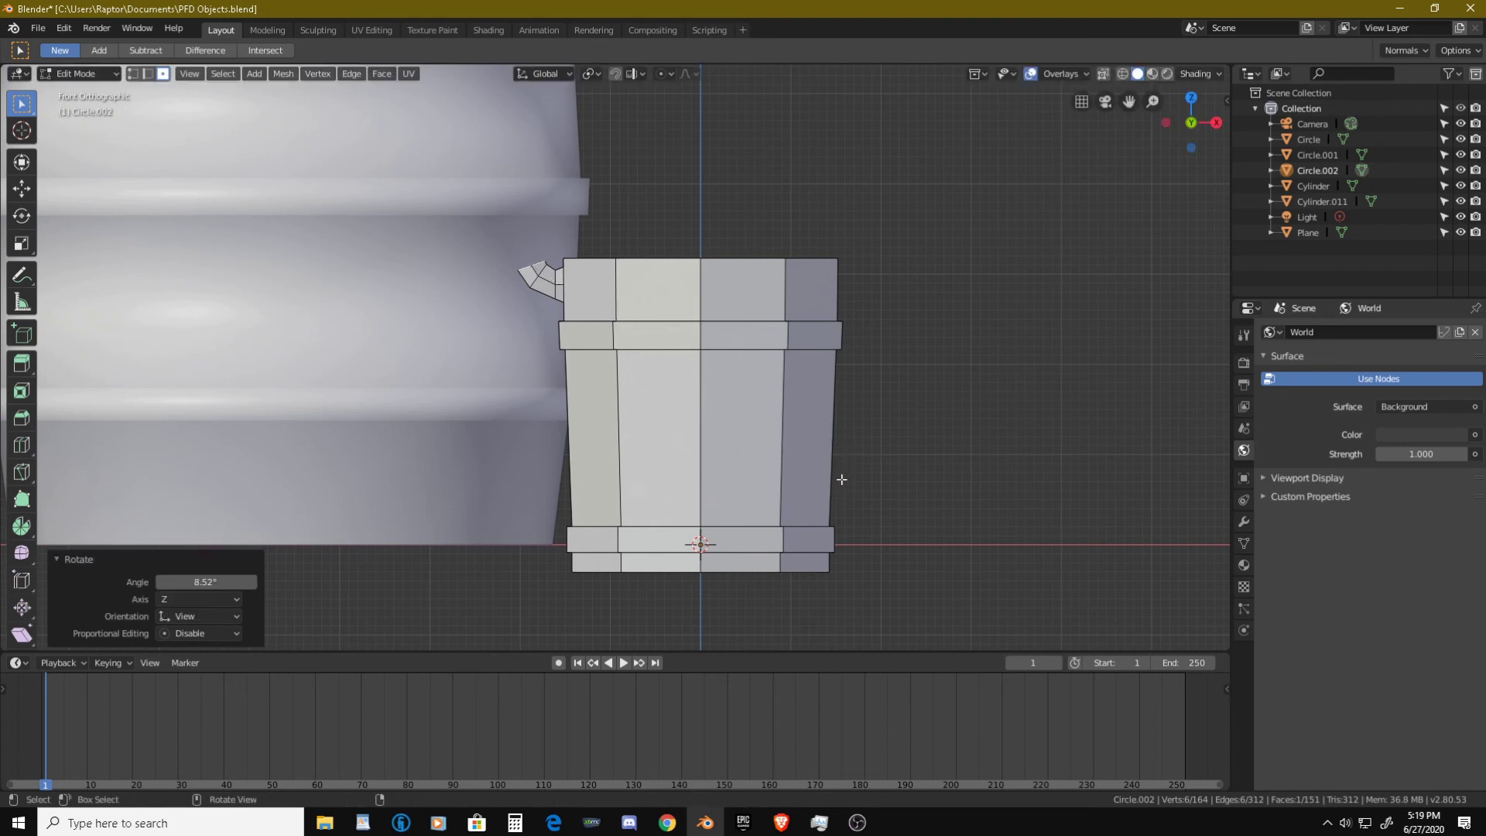
{"action": "key", "text": "s"}
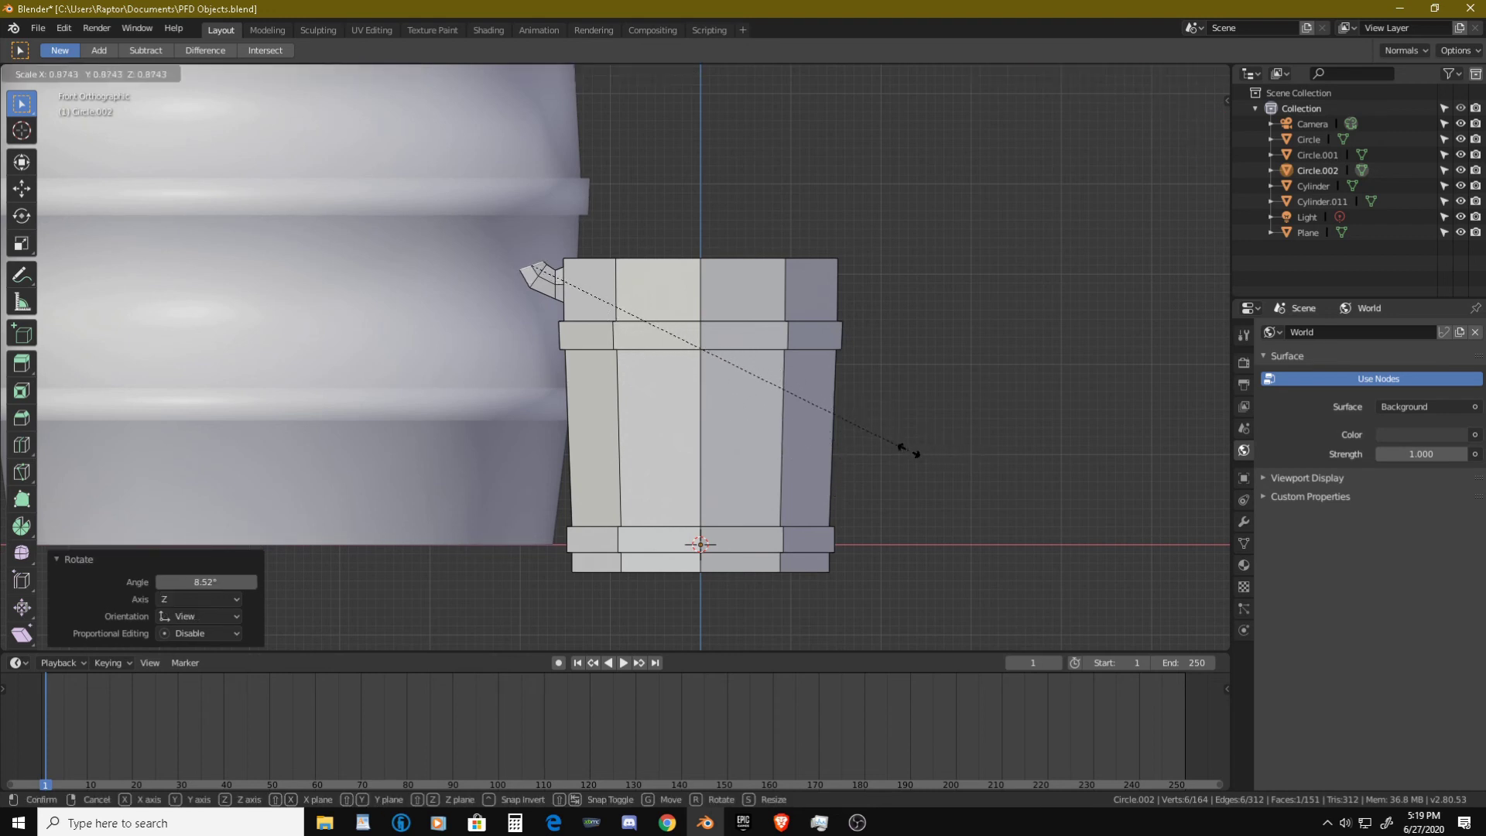
{"action": "left_click", "coordinate": [901, 448]}
- Extrude the bend's end face about 0.0231 m along its normal and rotate it about 23.8° toward vertical
{"action": "key", "text": "e"}
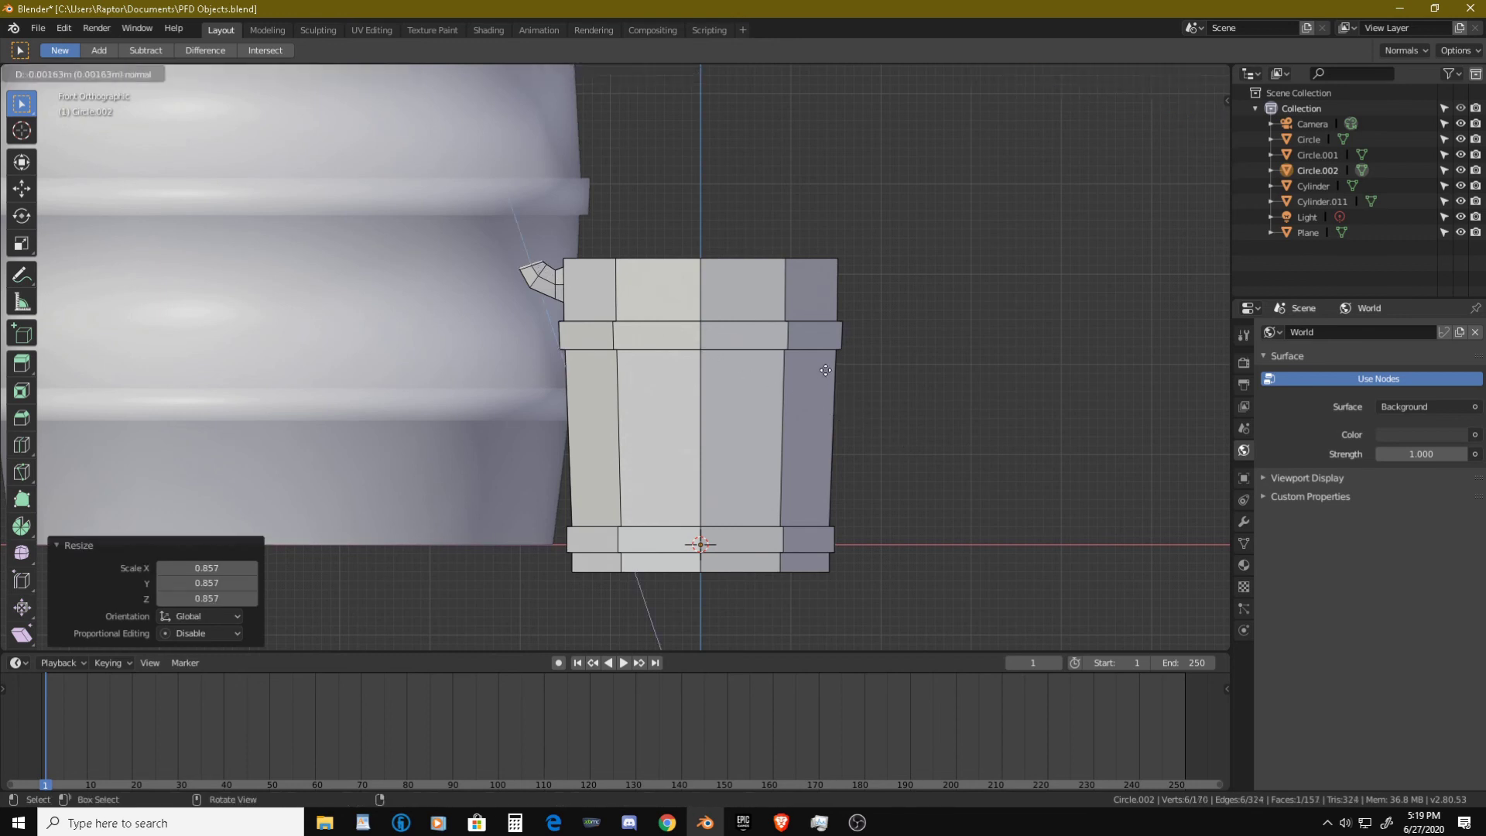
{"action": "left_click", "coordinate": [826, 358]}
{"action": "key", "text": "r"}
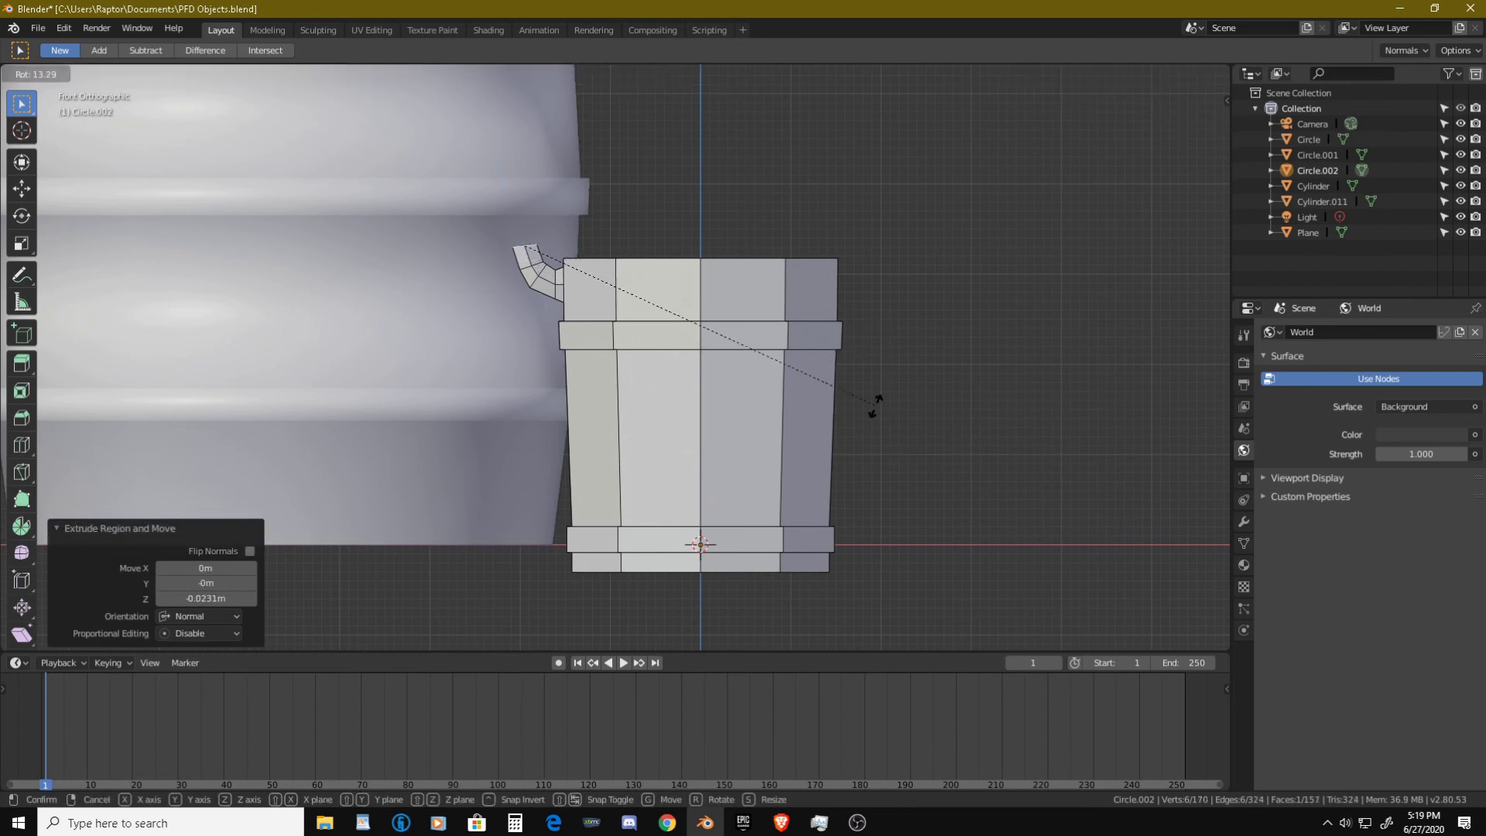
{"action": "left_click", "coordinate": [847, 470]}
- Shift the upturned end face about 0.0086 m along X and -0.00172 m along Z, and scale it to 0.941
{"action": "key", "text": "g"}
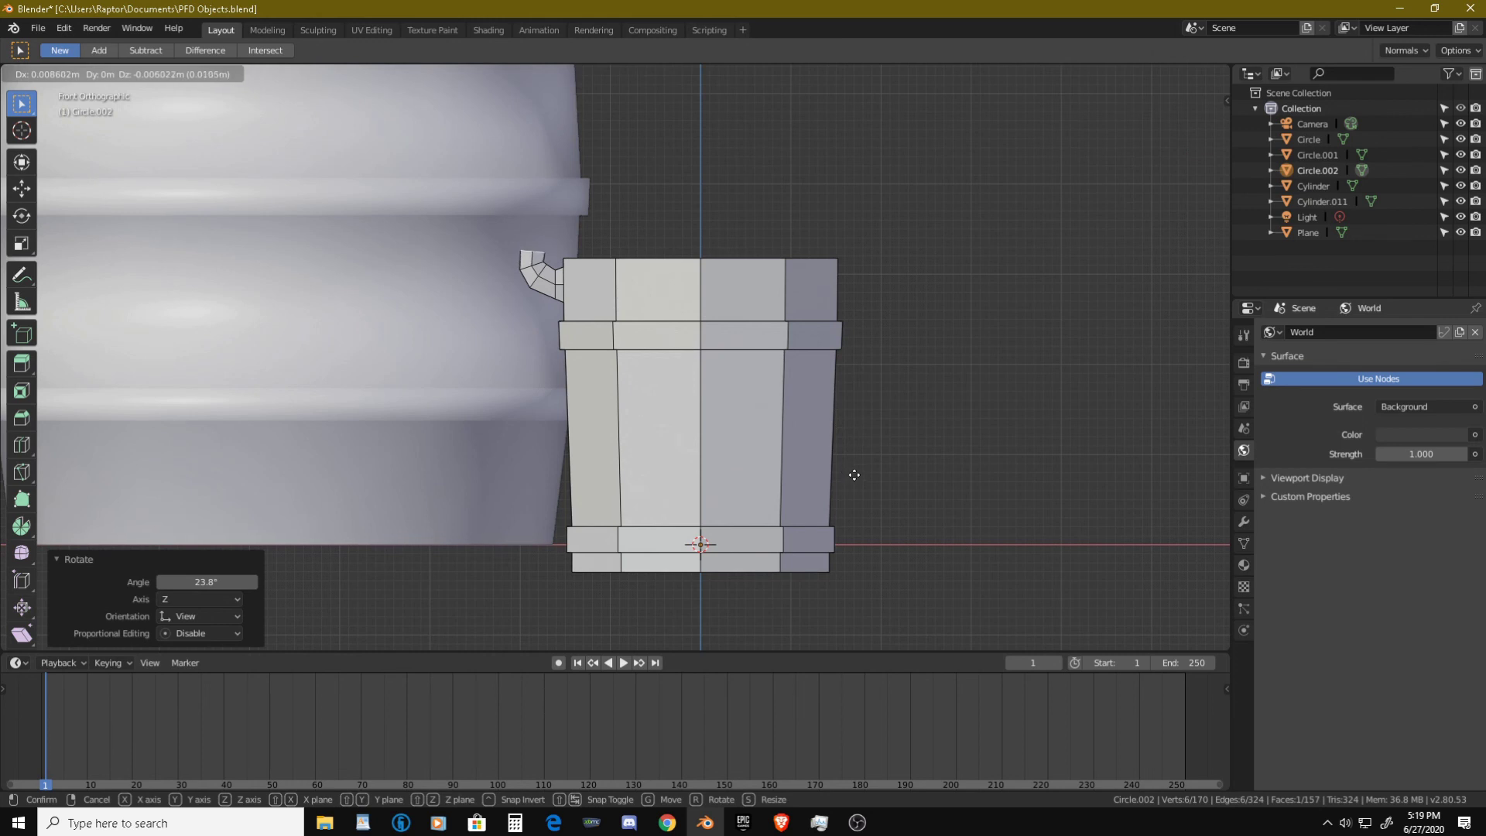
{"action": "left_click", "coordinate": [854, 472]}
{"action": "key", "text": "s"}
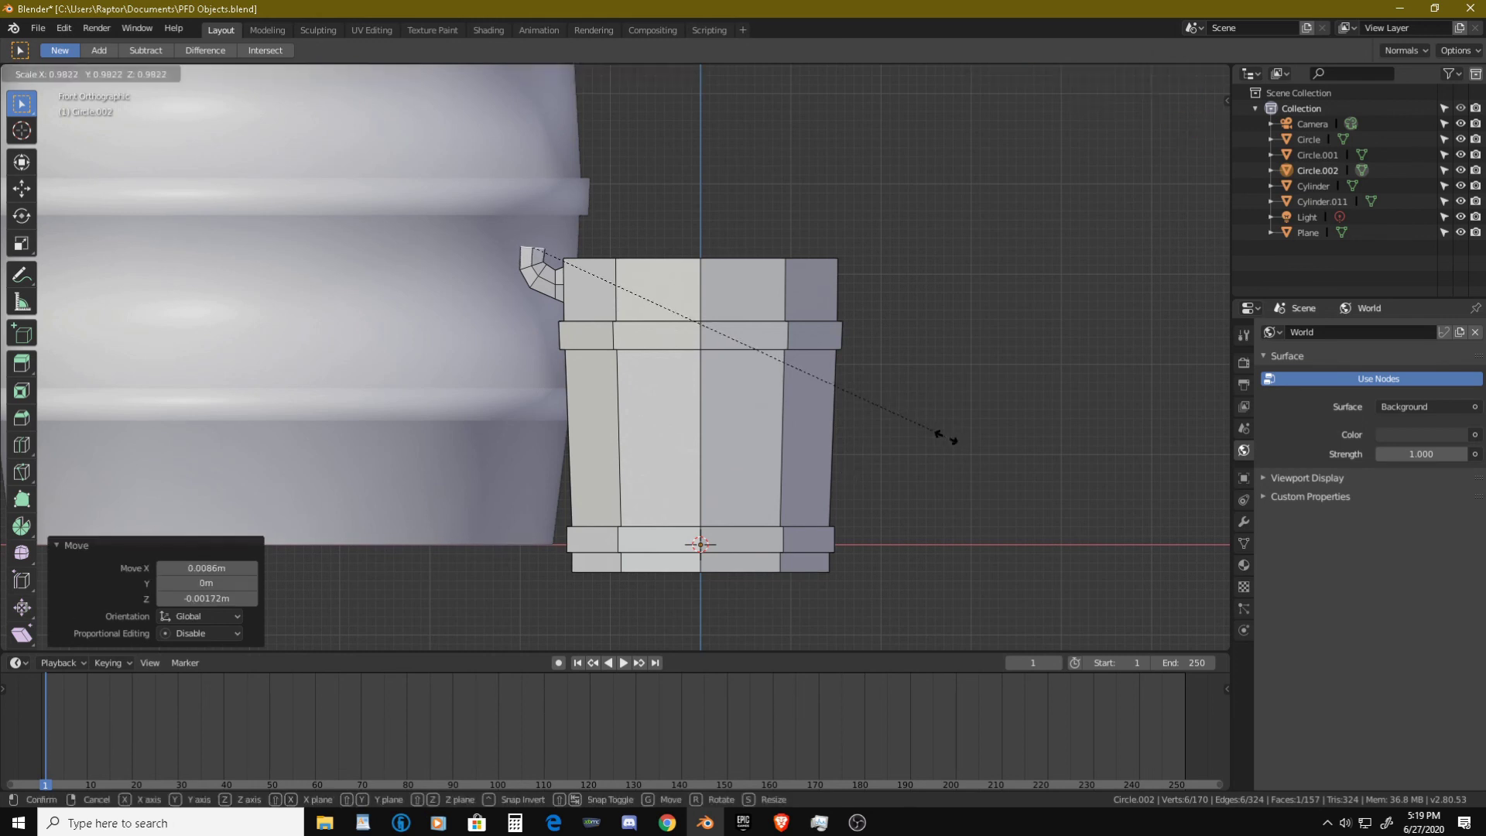
{"action": "left_click", "coordinate": [924, 435]}
- Extrude the end face about 0.159 m upward as the handle's long side segment and rotate its end about 8.3°
{"action": "middle_click_drag", "start_coordinate": [709, 360], "coordinate": [700, 444], "text": "shift"}
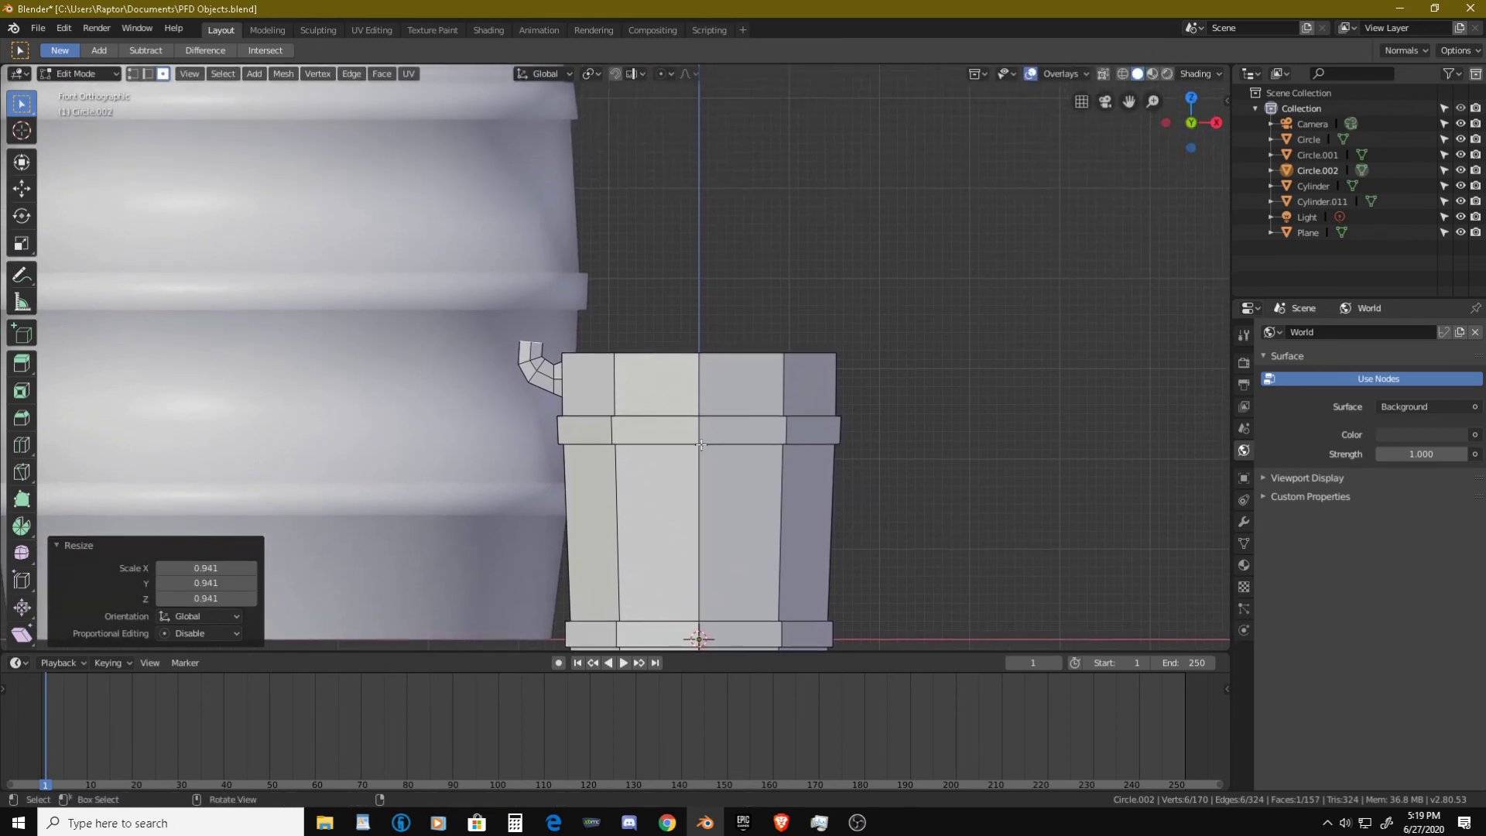
{"action": "key", "text": "e"}
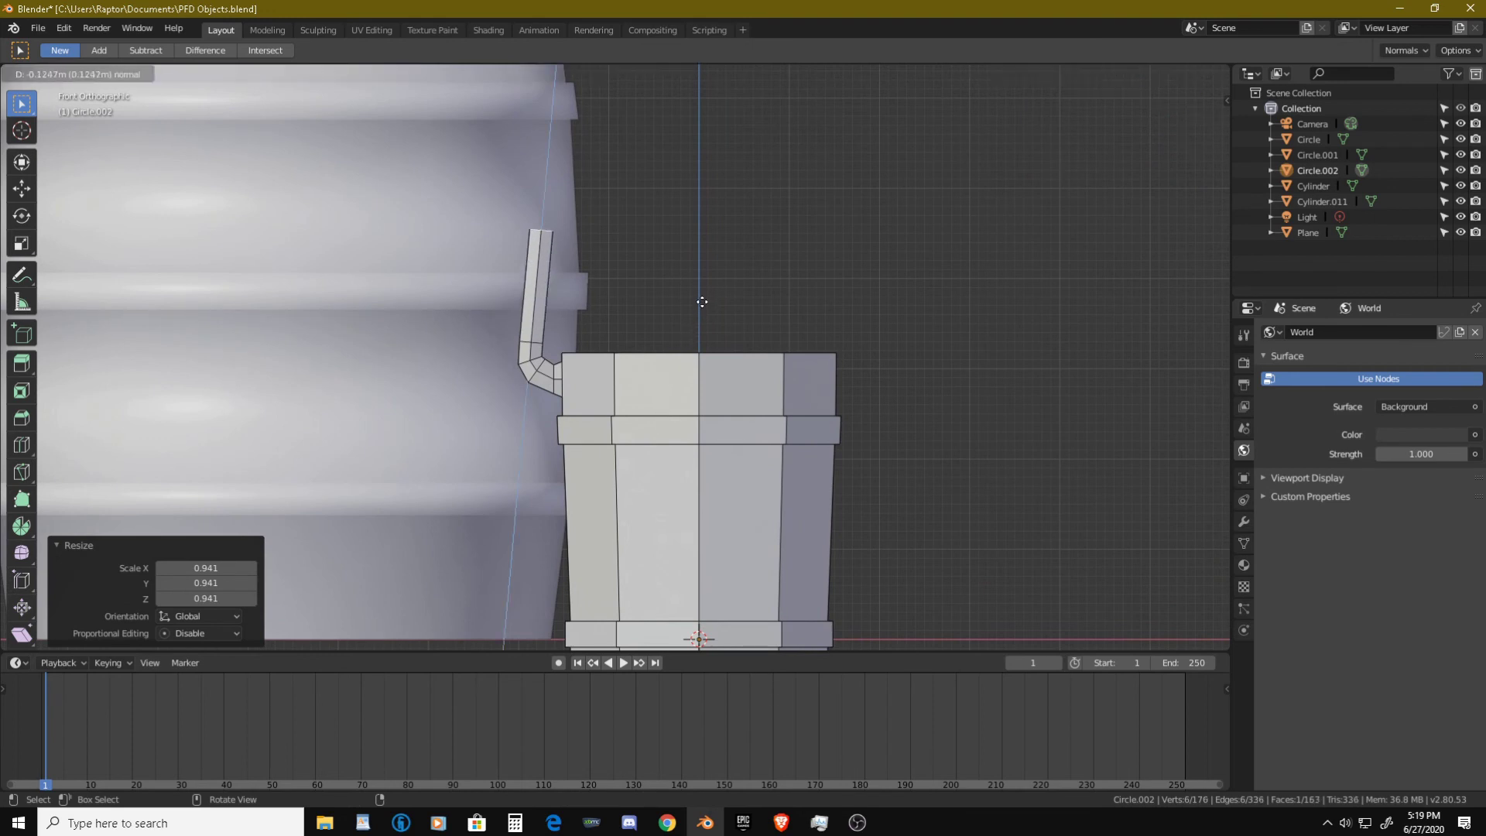
{"action": "left_click", "coordinate": [709, 276]}
{"action": "key", "text": "r"}
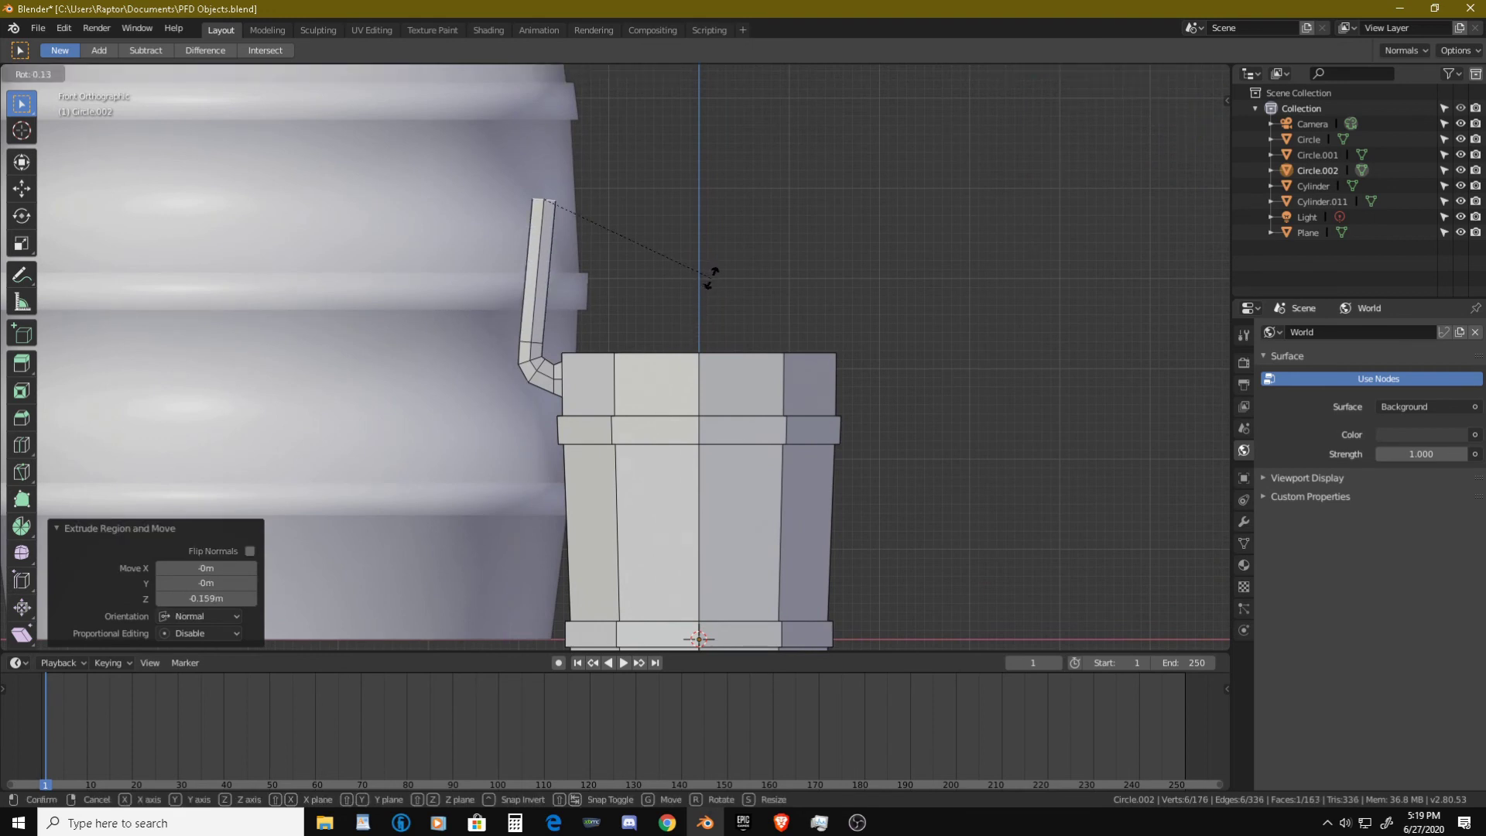
{"action": "left_click", "coordinate": [744, 308]}
- Shorten the long handle segment by lowering its end about 0.0387 m and another 0.0129 m, rotating the end face about 12.7° in between
{"action": "key", "text": "g"}
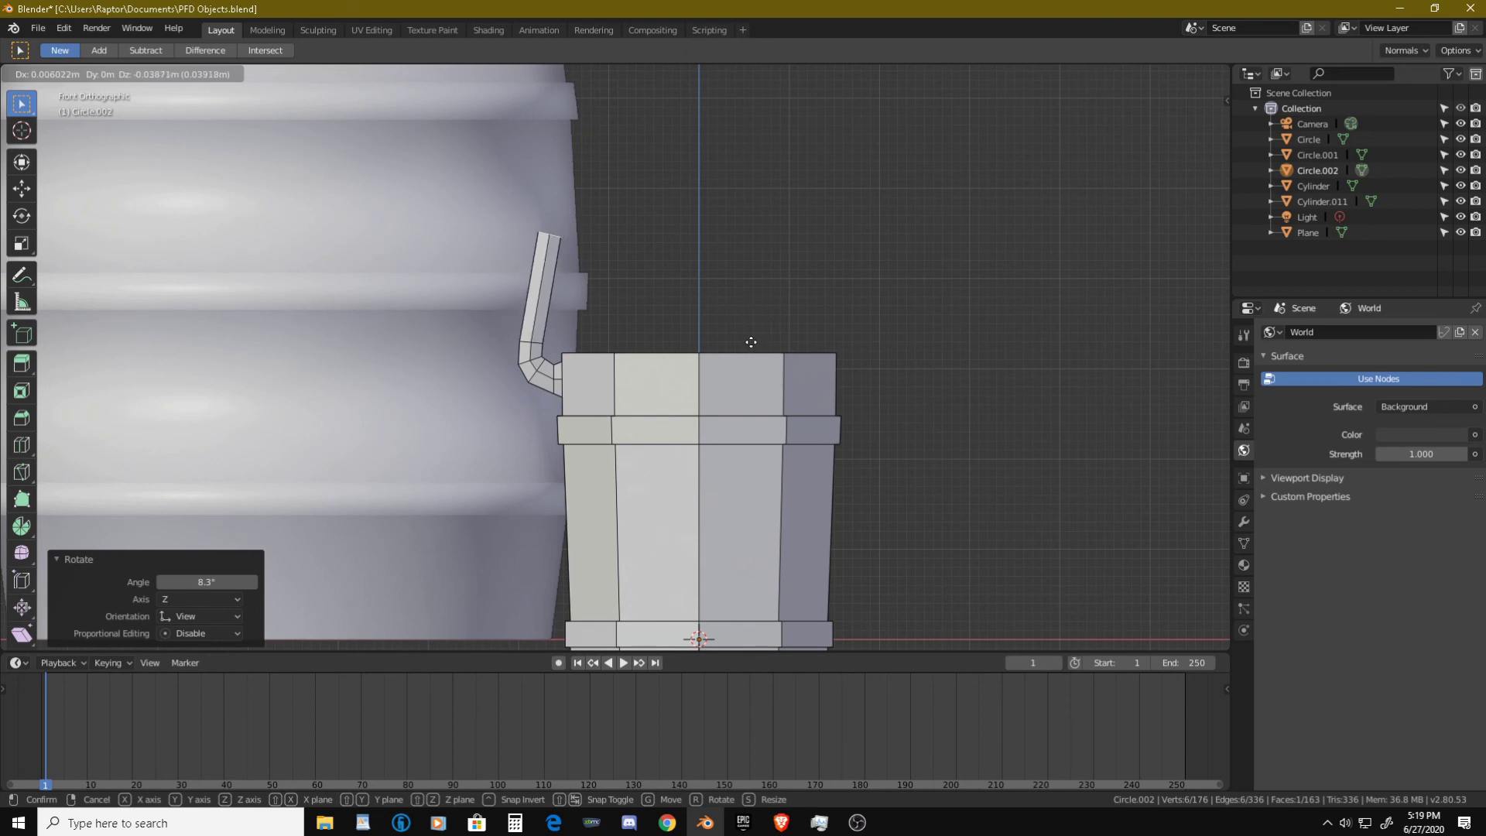
{"action": "left_click", "coordinate": [750, 341]}
{"action": "key", "text": "r"}
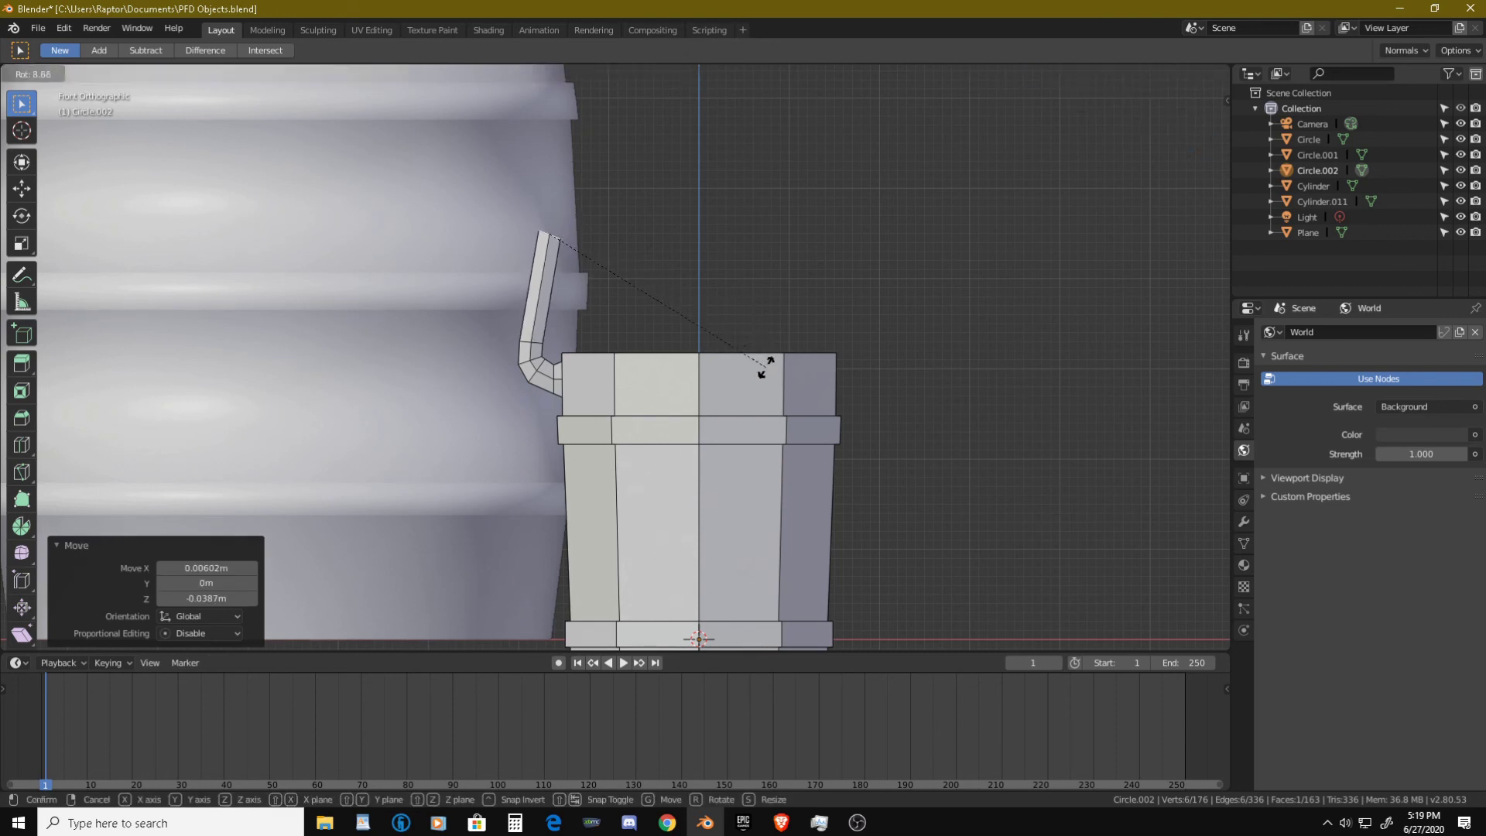
{"action": "left_click", "coordinate": [759, 384]}
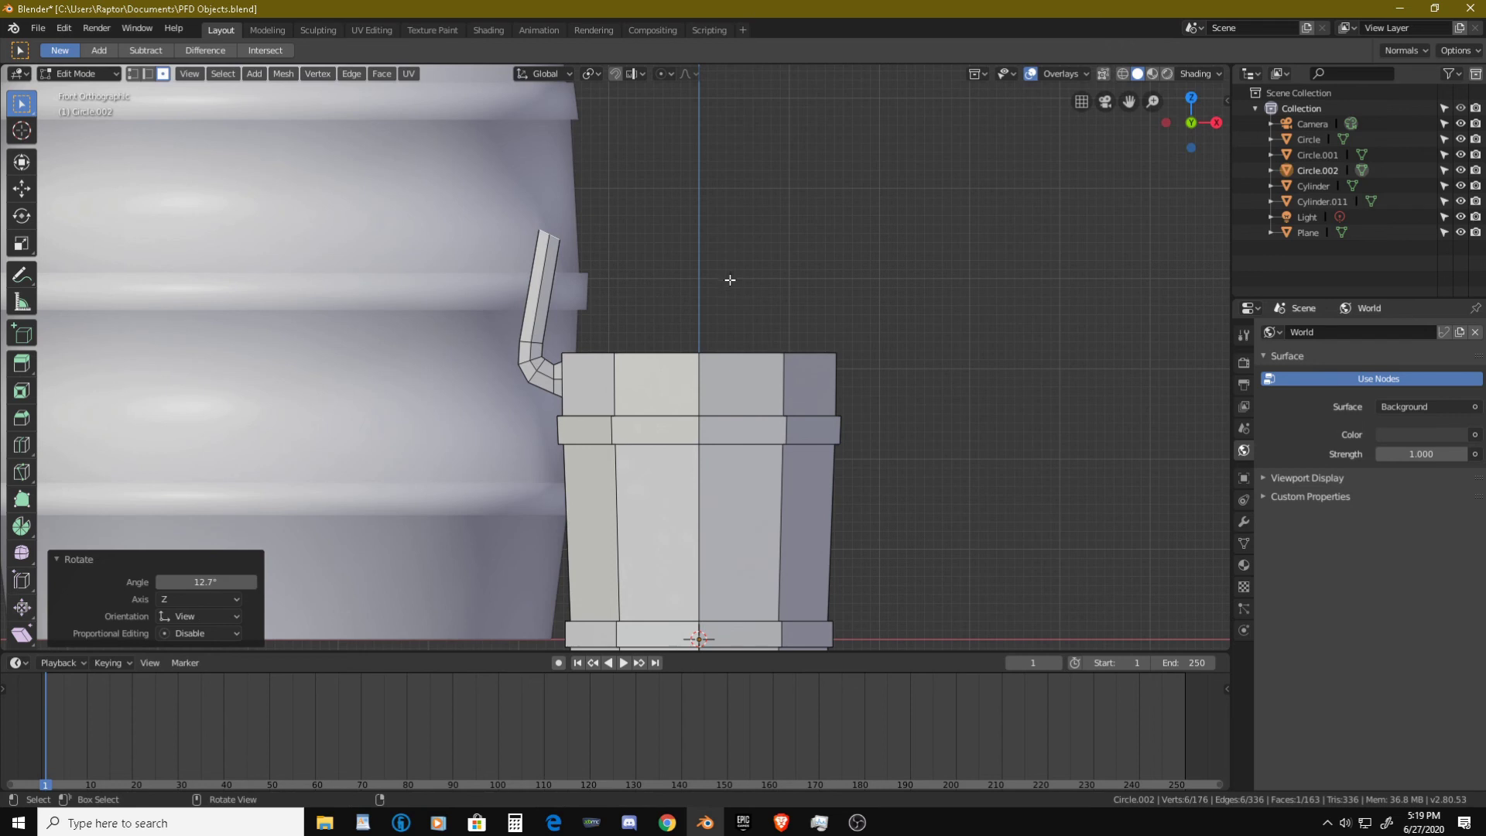
{"action": "key", "text": "g"}
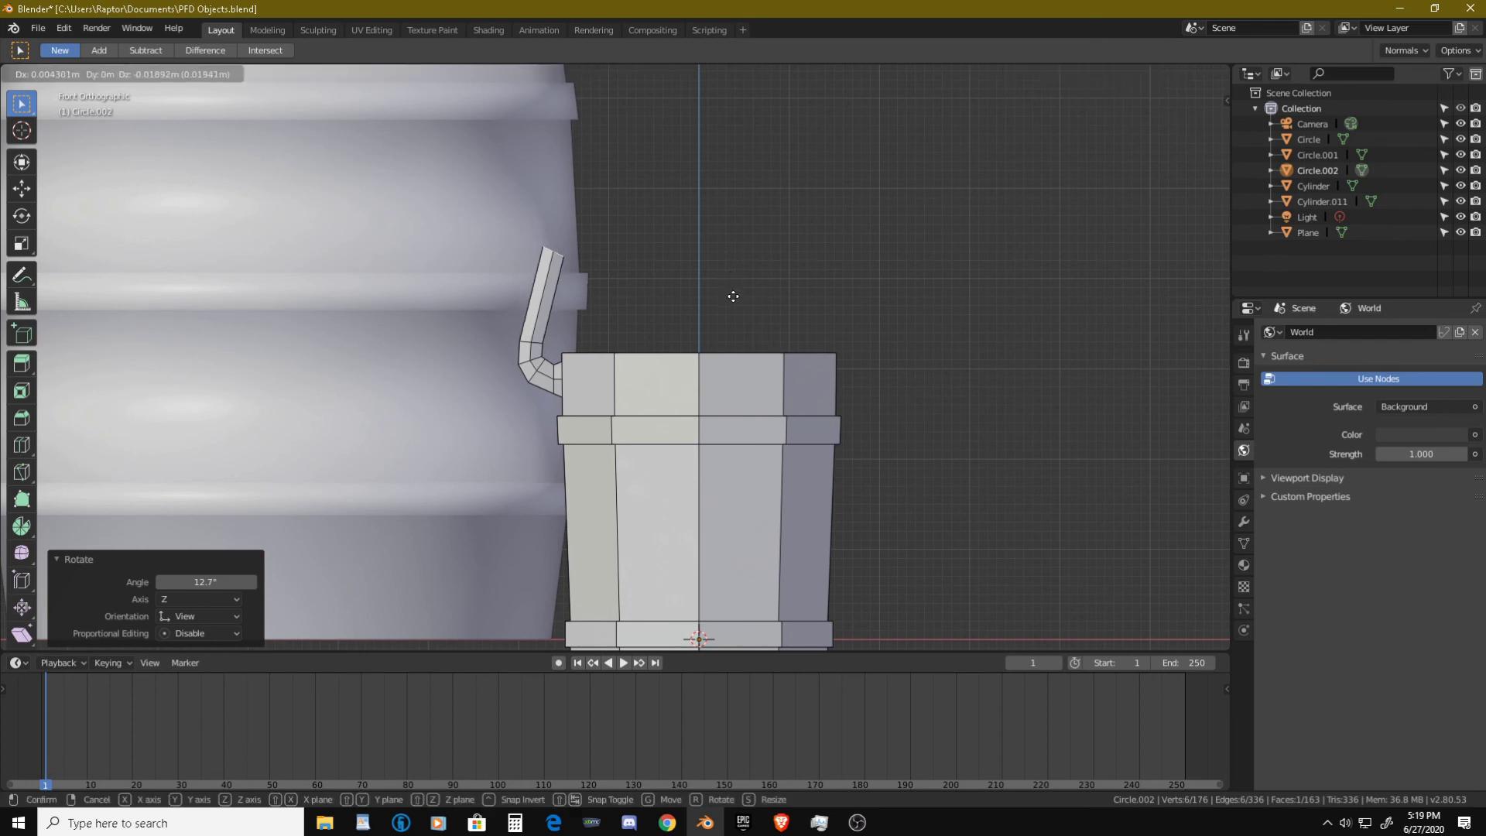
{"action": "left_click", "coordinate": [732, 291]}
- Extrude a second handle segment about 0.109 m, with its end rotated about 26.2° and shifted about 0.0103 m in X and -0.0138 m in Z
{"action": "key", "text": "e"}
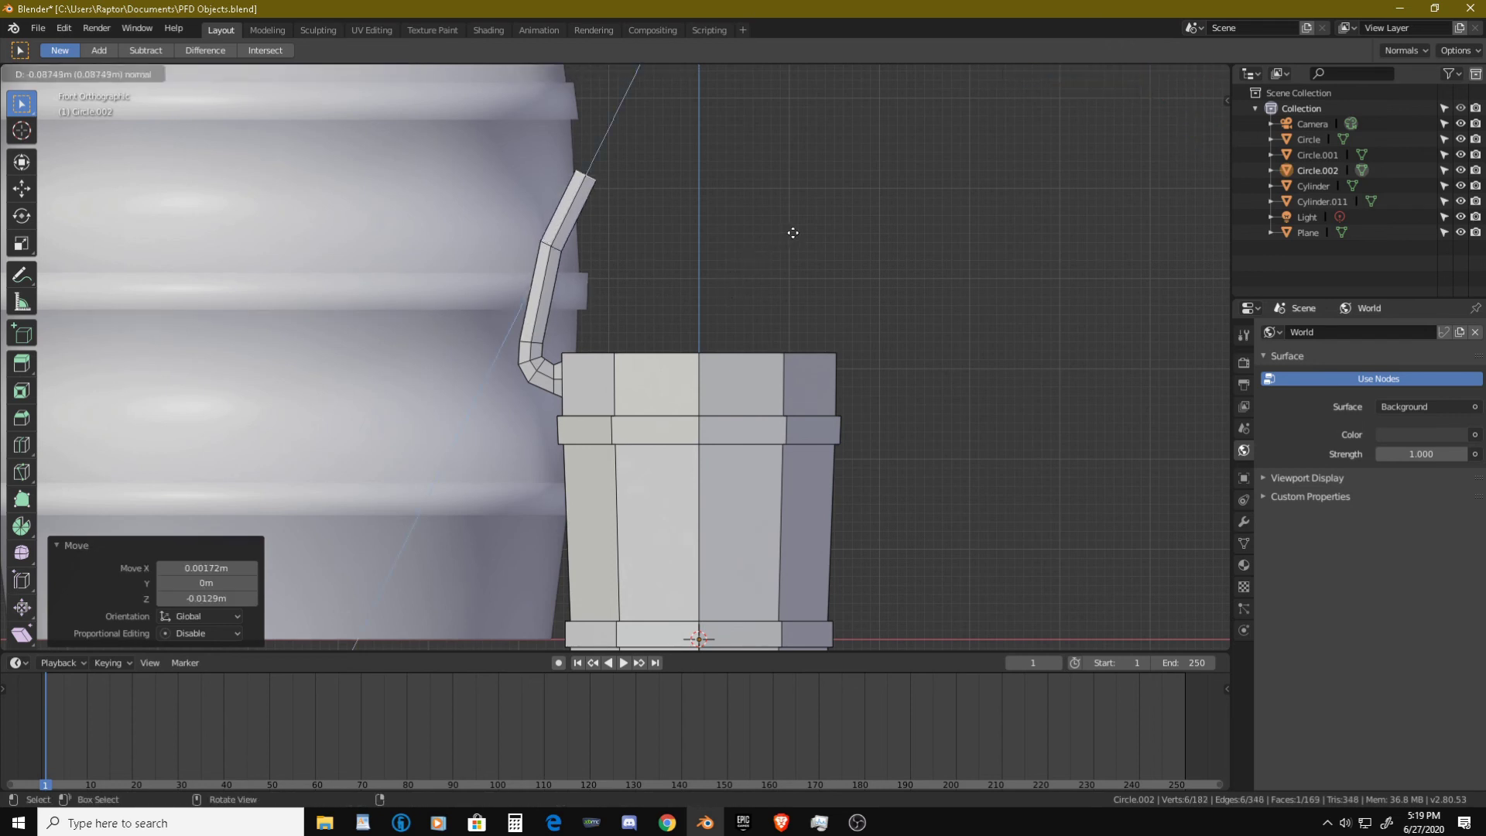
{"action": "left_click", "coordinate": [806, 219]}
{"action": "key", "text": "r"}
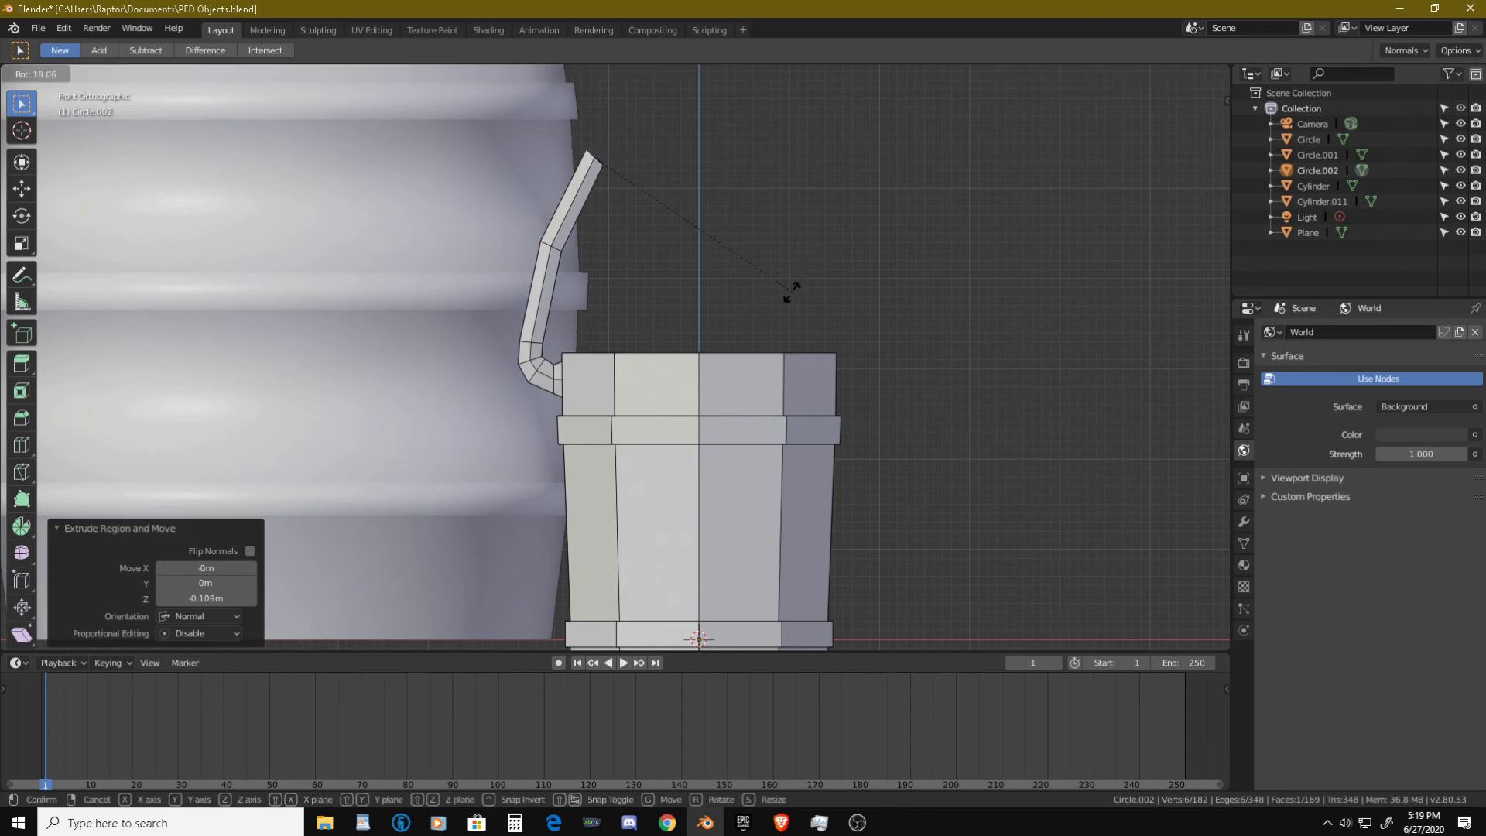
{"action": "left_click", "coordinate": [764, 311]}
{"action": "key", "text": "g"}
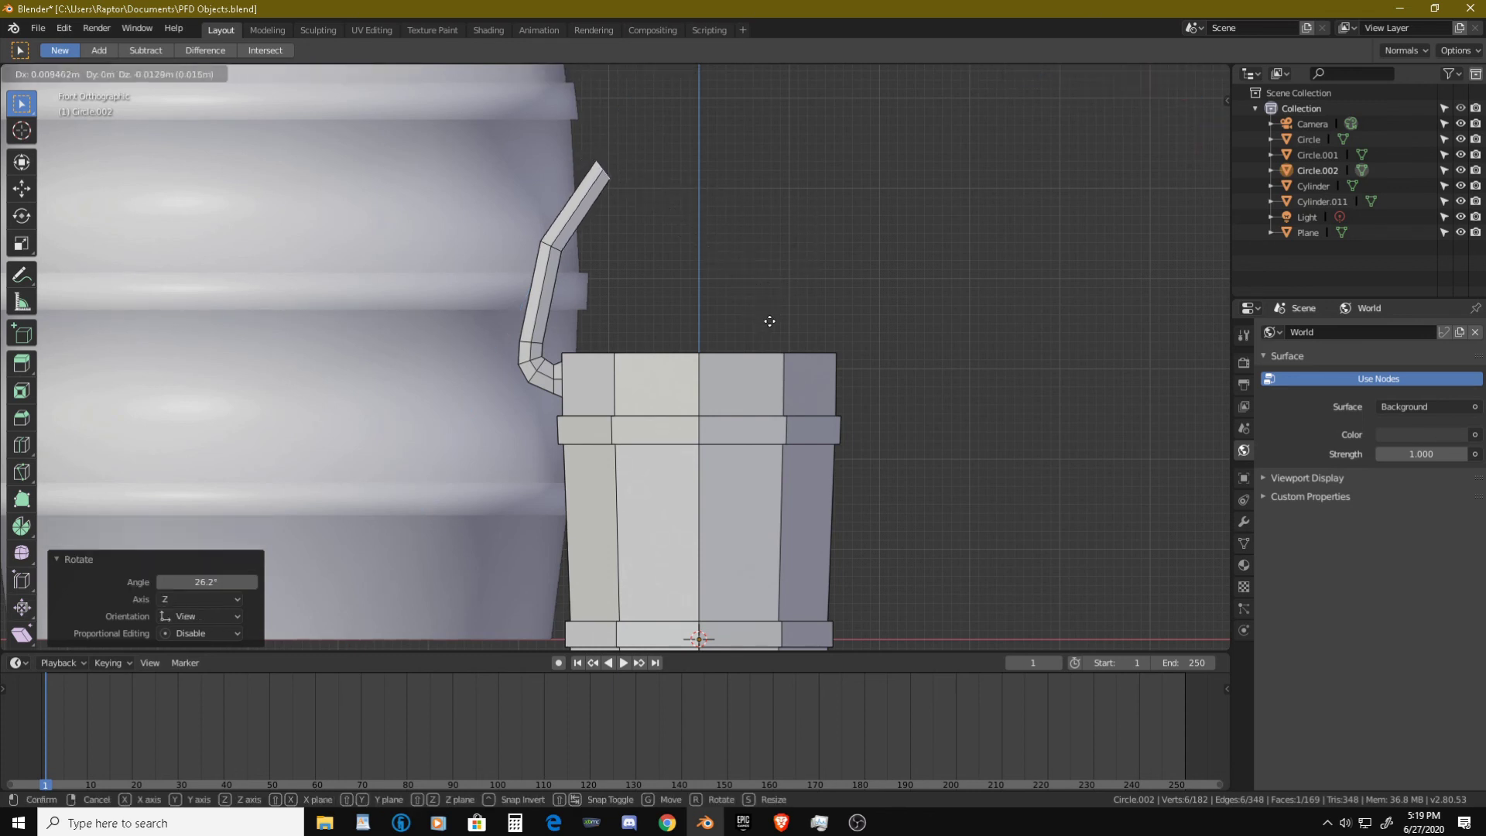
{"action": "left_click", "coordinate": [770, 322]}
- Extrude a third handle segment about 0.055 m along its normal and rotate its end face about 36.4° to stand nearly vertical
{"action": "key", "text": "e"}
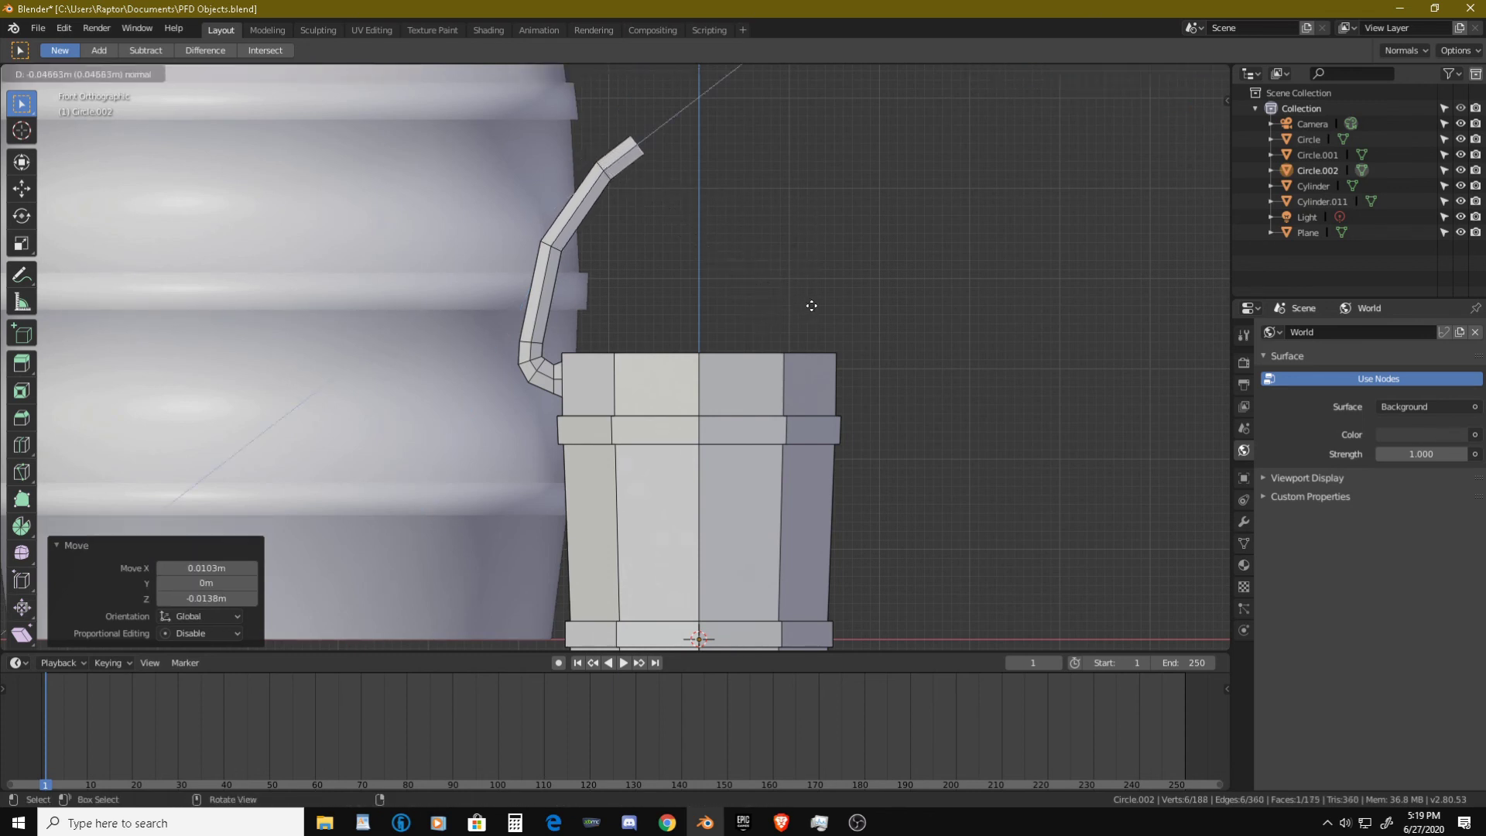
{"action": "left_click", "coordinate": [819, 304]}
{"action": "key", "text": "r"}
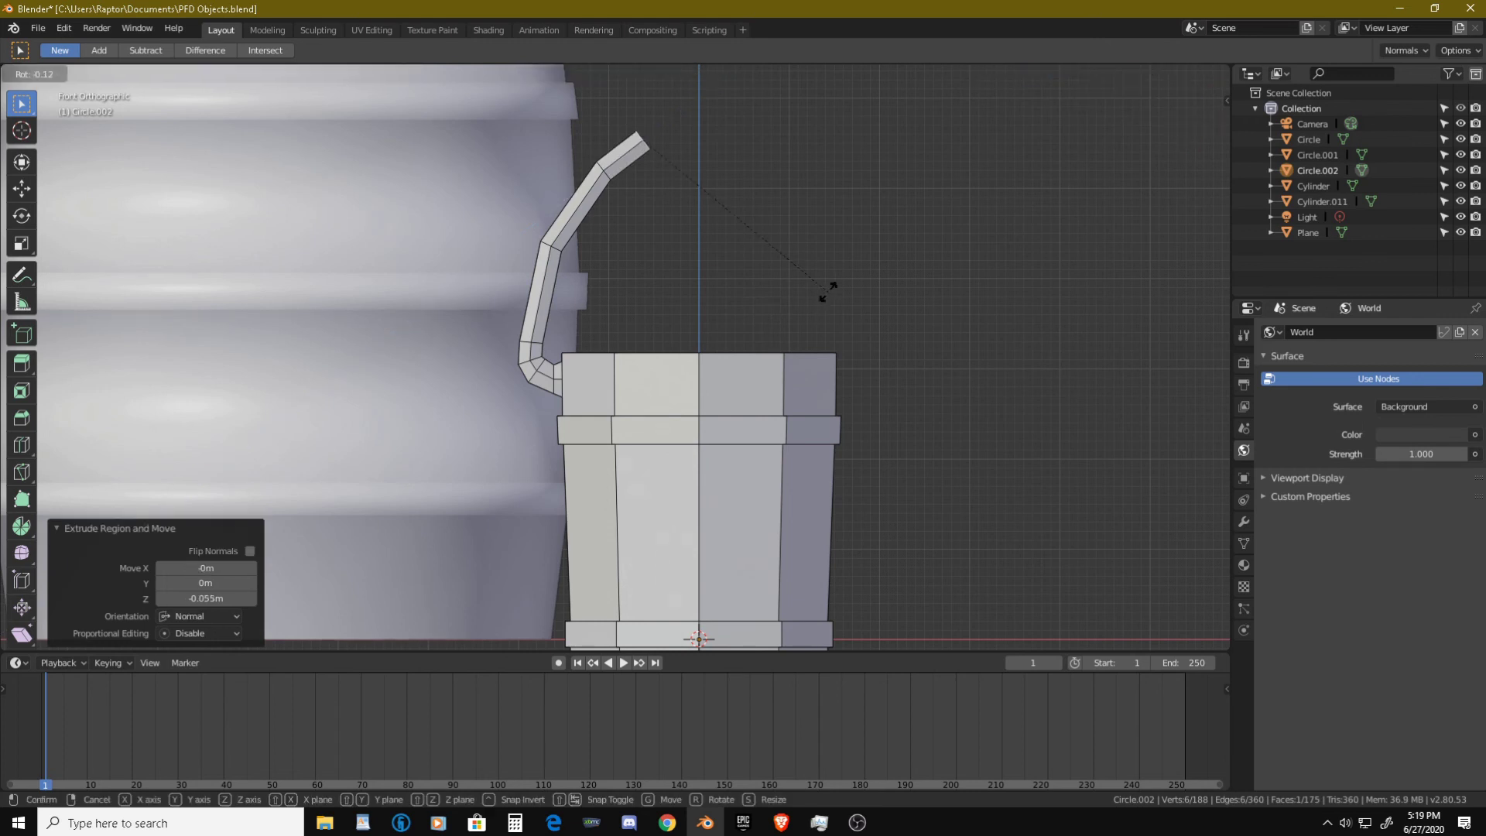
{"action": "left_click", "coordinate": [713, 406]}
- Extrude the handle's top segment about 0.0627 m to the bucket's centre axis and lower its end about 0.00086 m along Z
{"action": "key", "text": "e"}
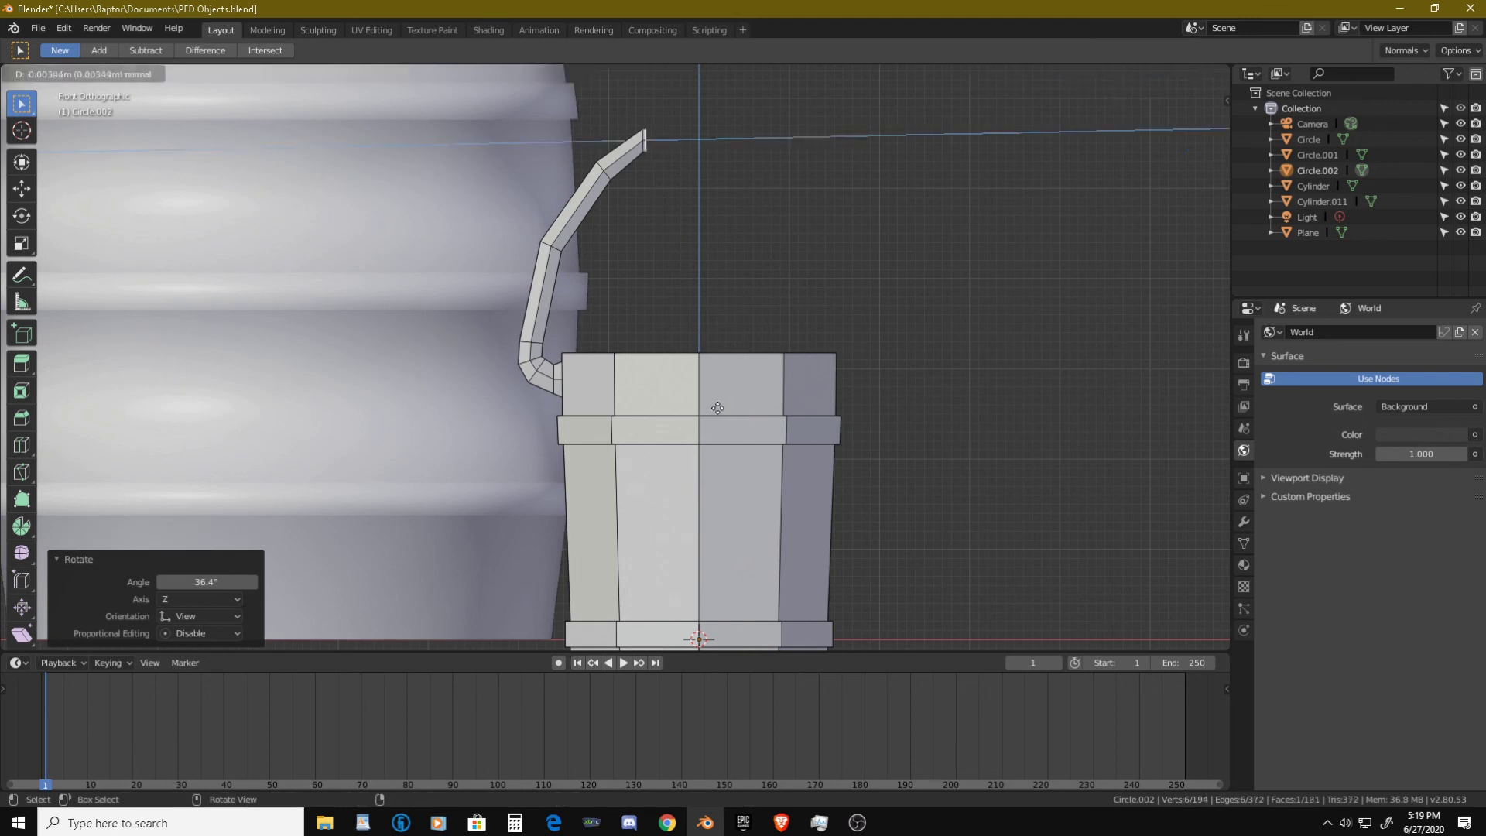
{"action": "left_click", "coordinate": [768, 411]}
{"action": "key", "text": "g"}
{"action": "key", "text": "z"}
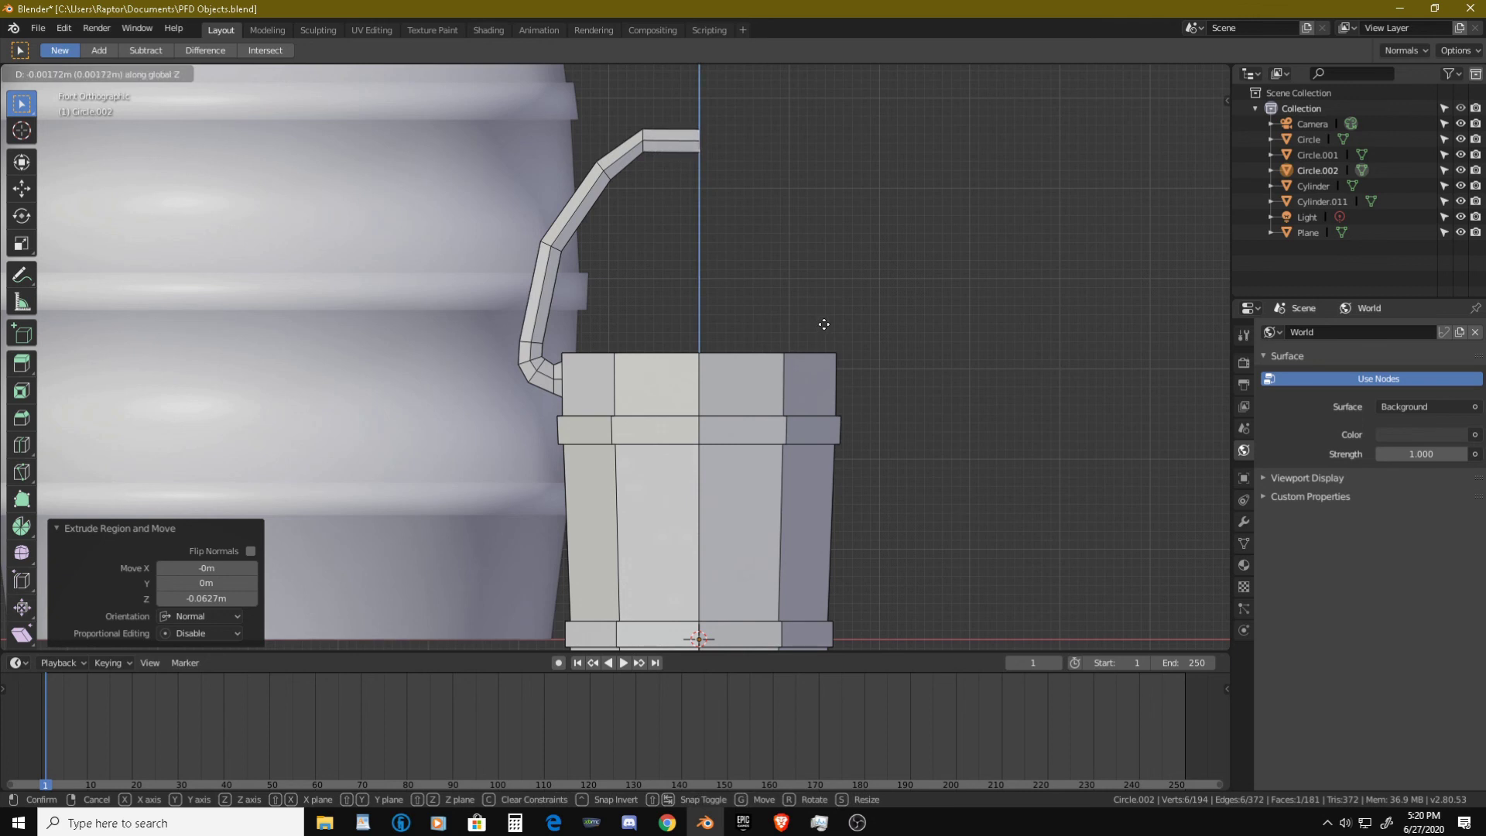
{"action": "left_click", "coordinate": [825, 323]}
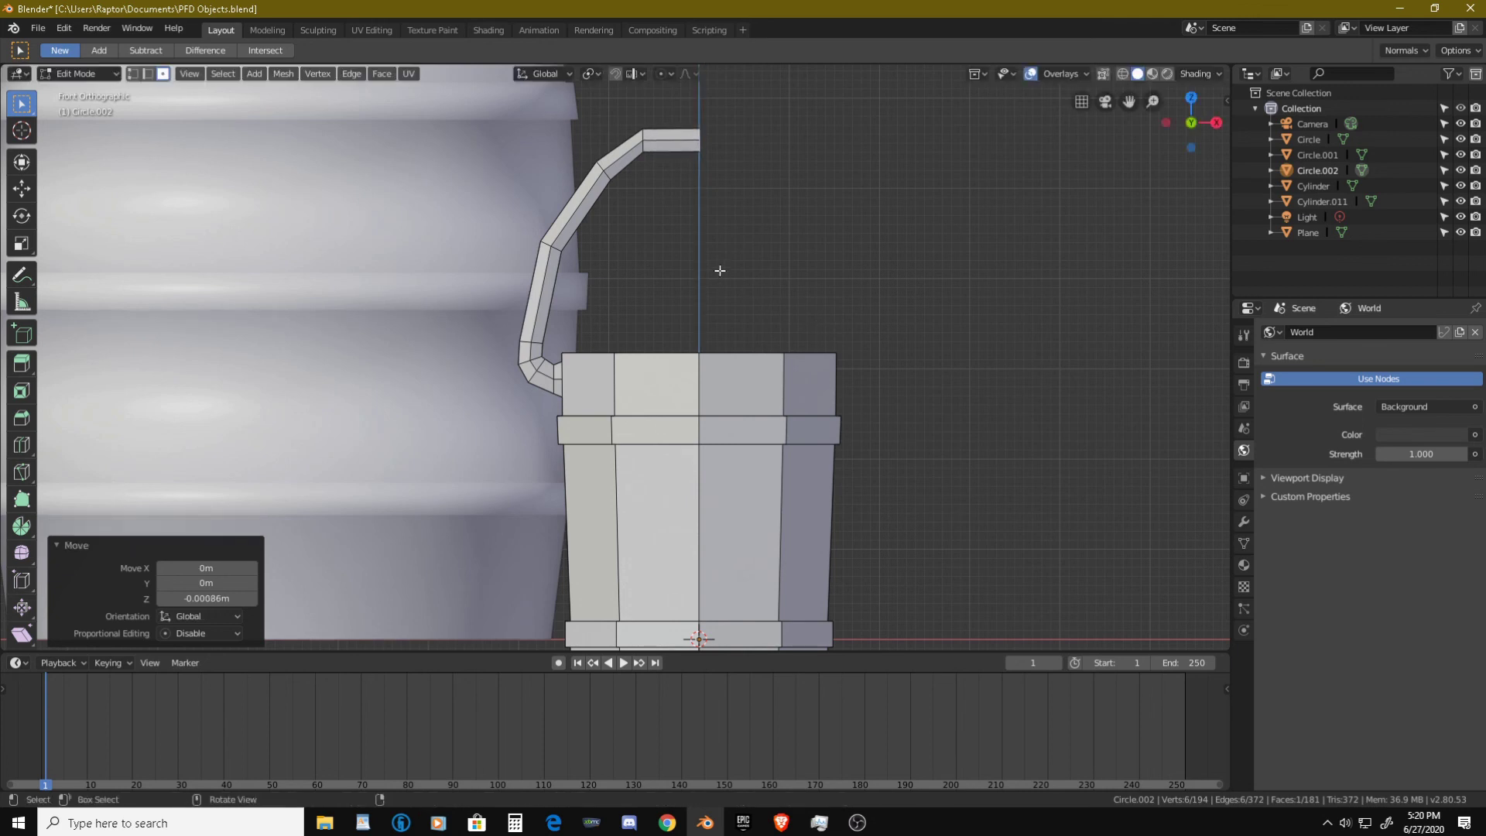
- Select the whole linked half handle and try mirroring it along the global X axis
{"action": "key", "text": "l"}
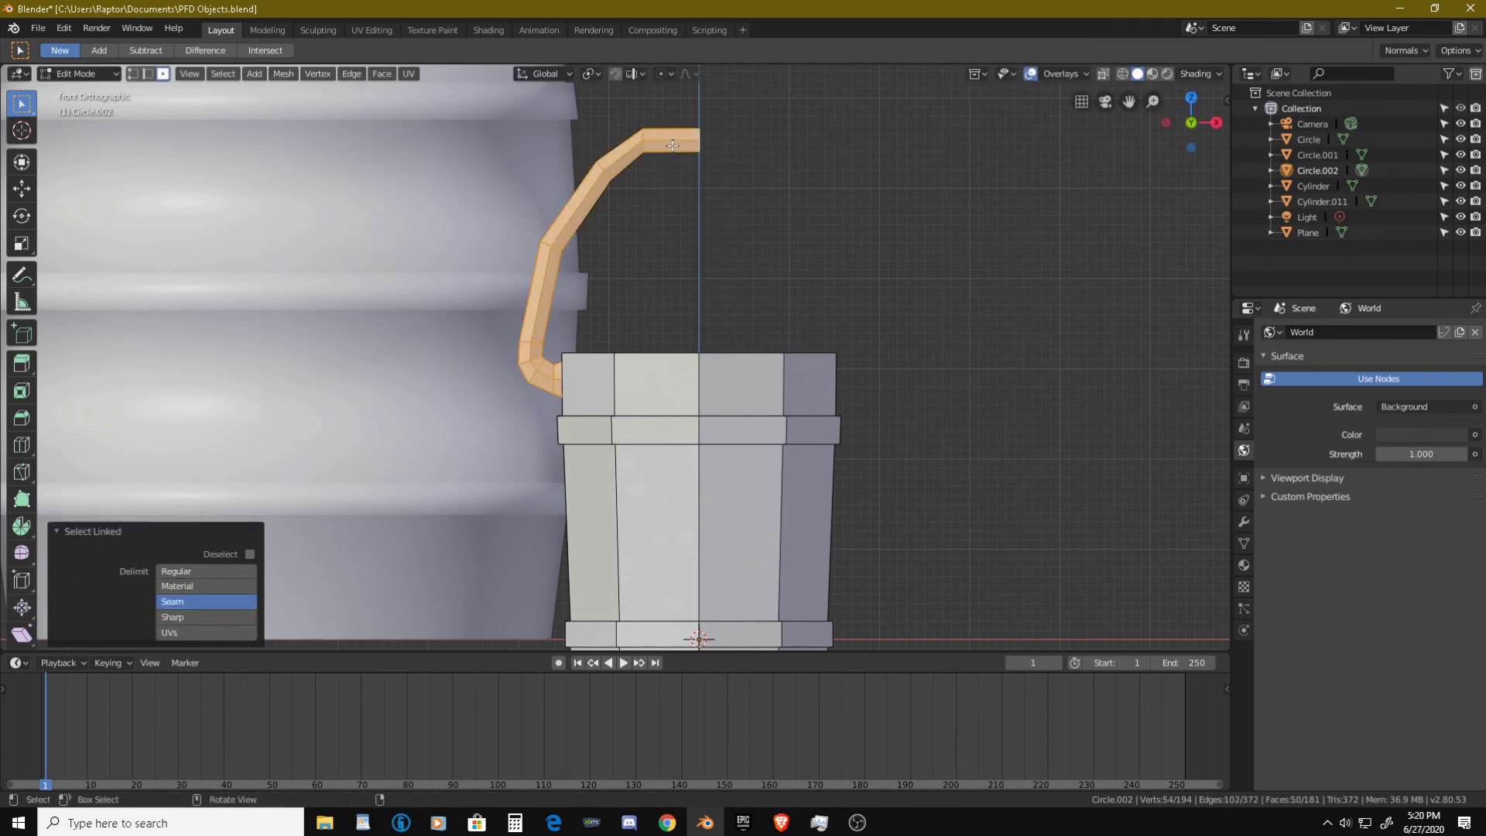
{"action": "left_click", "coordinate": [282, 73]}
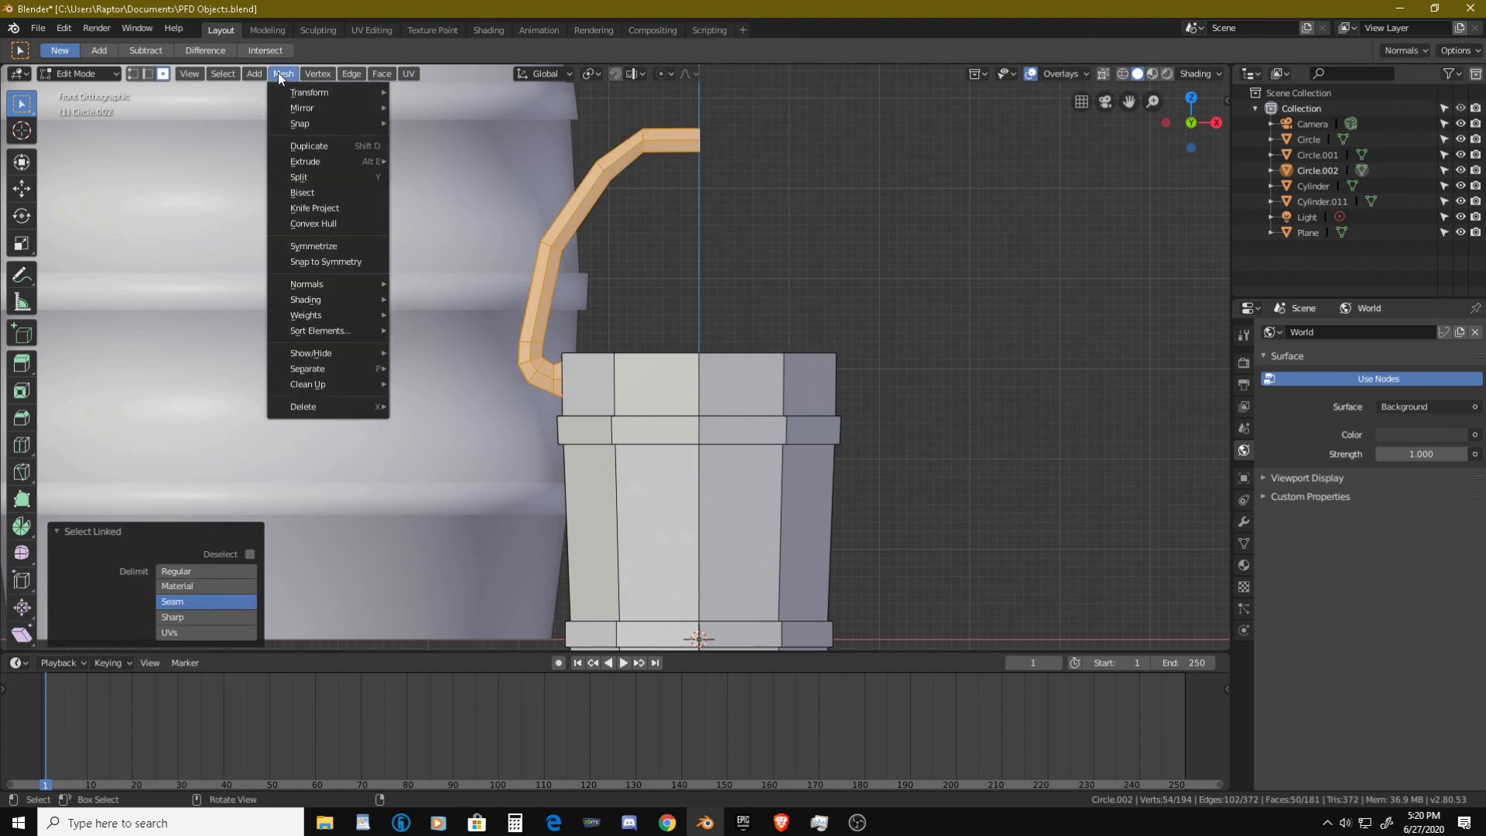
{"action": "mouse_move", "coordinate": [350, 109]}
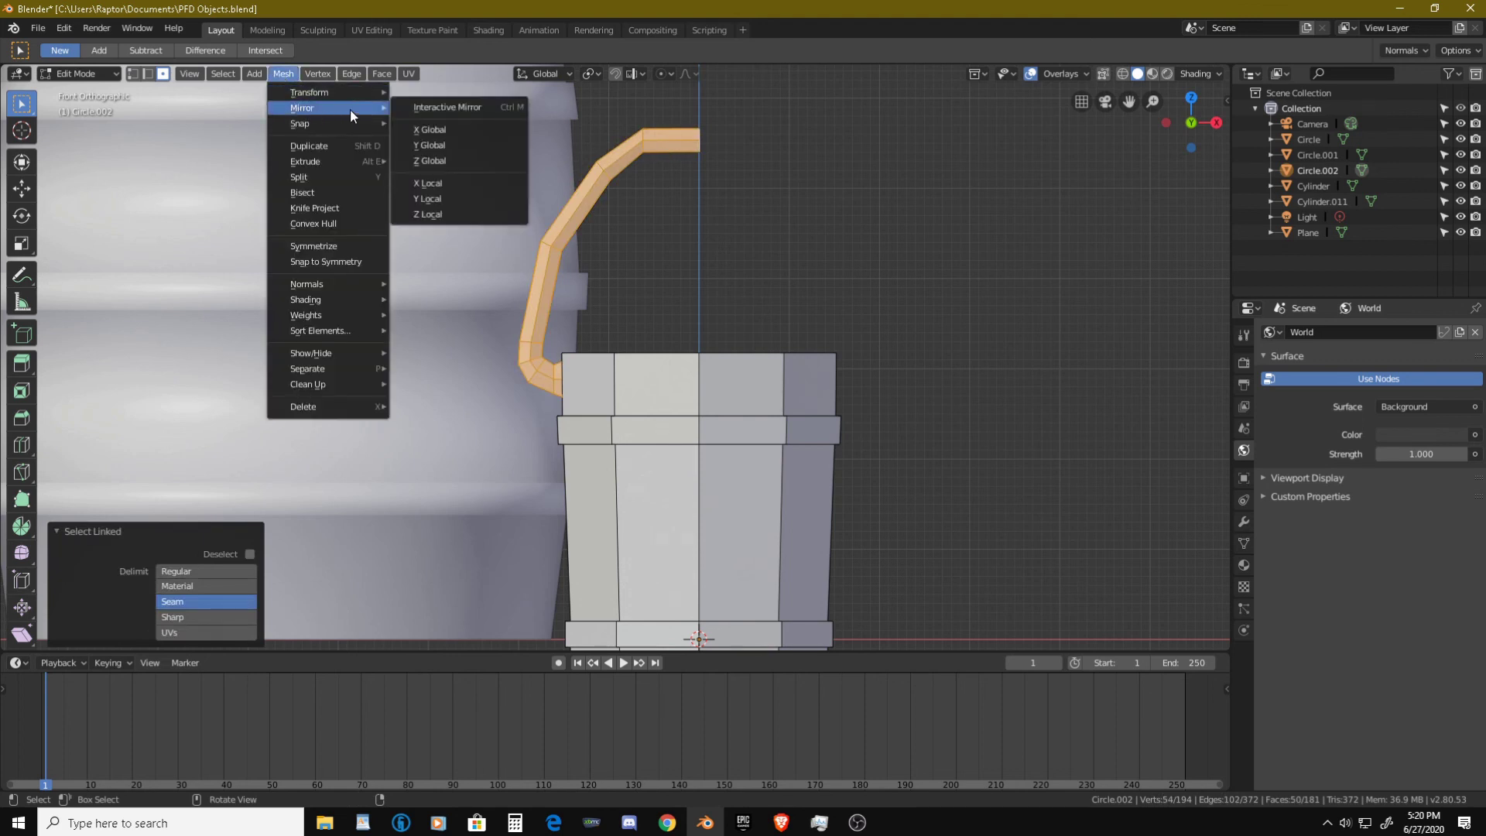
{"action": "left_click", "coordinate": [455, 130]}
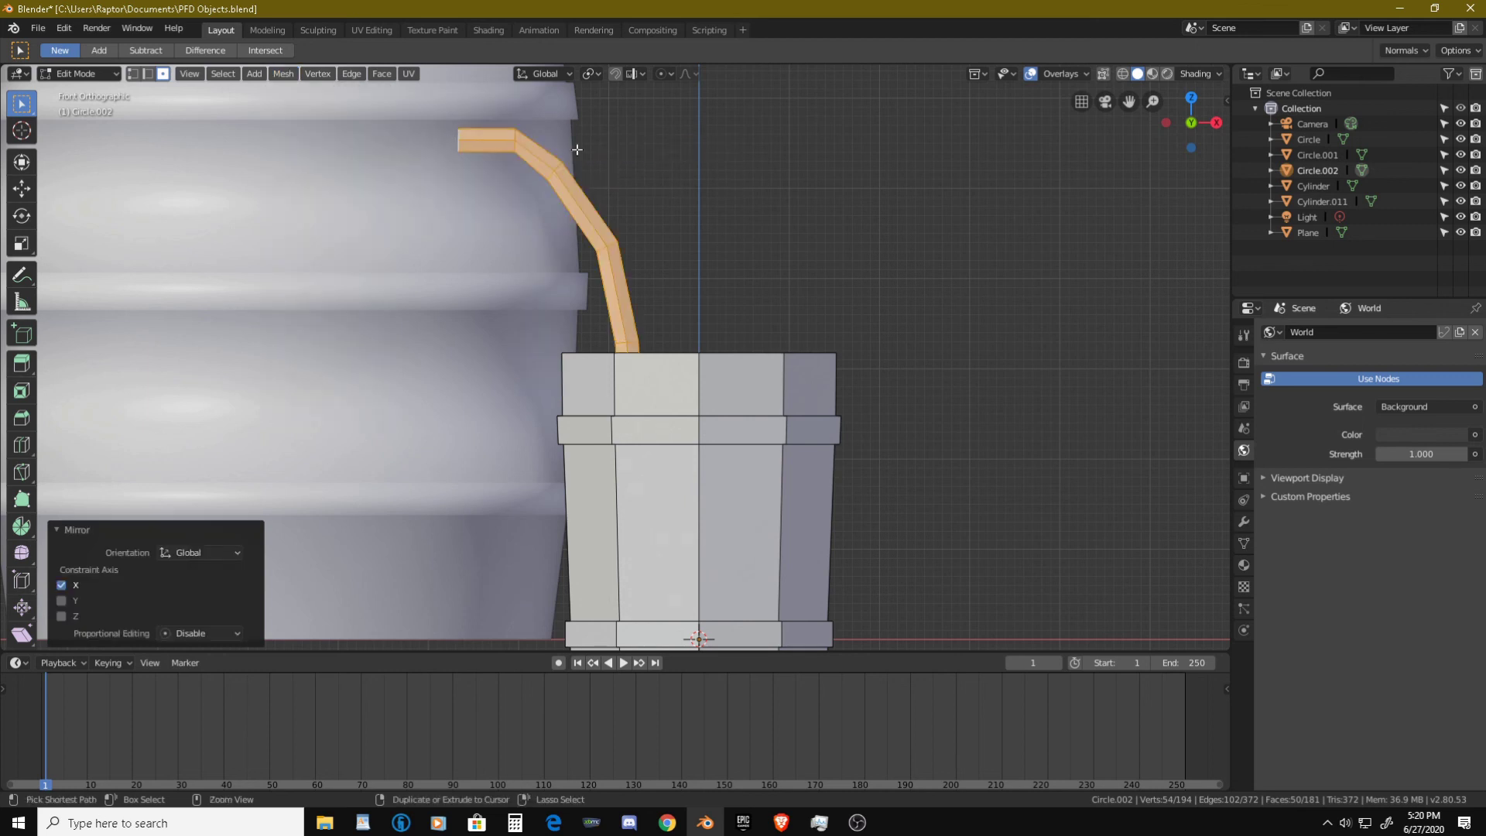
{"action": "key", "text": "ctrl+z"}
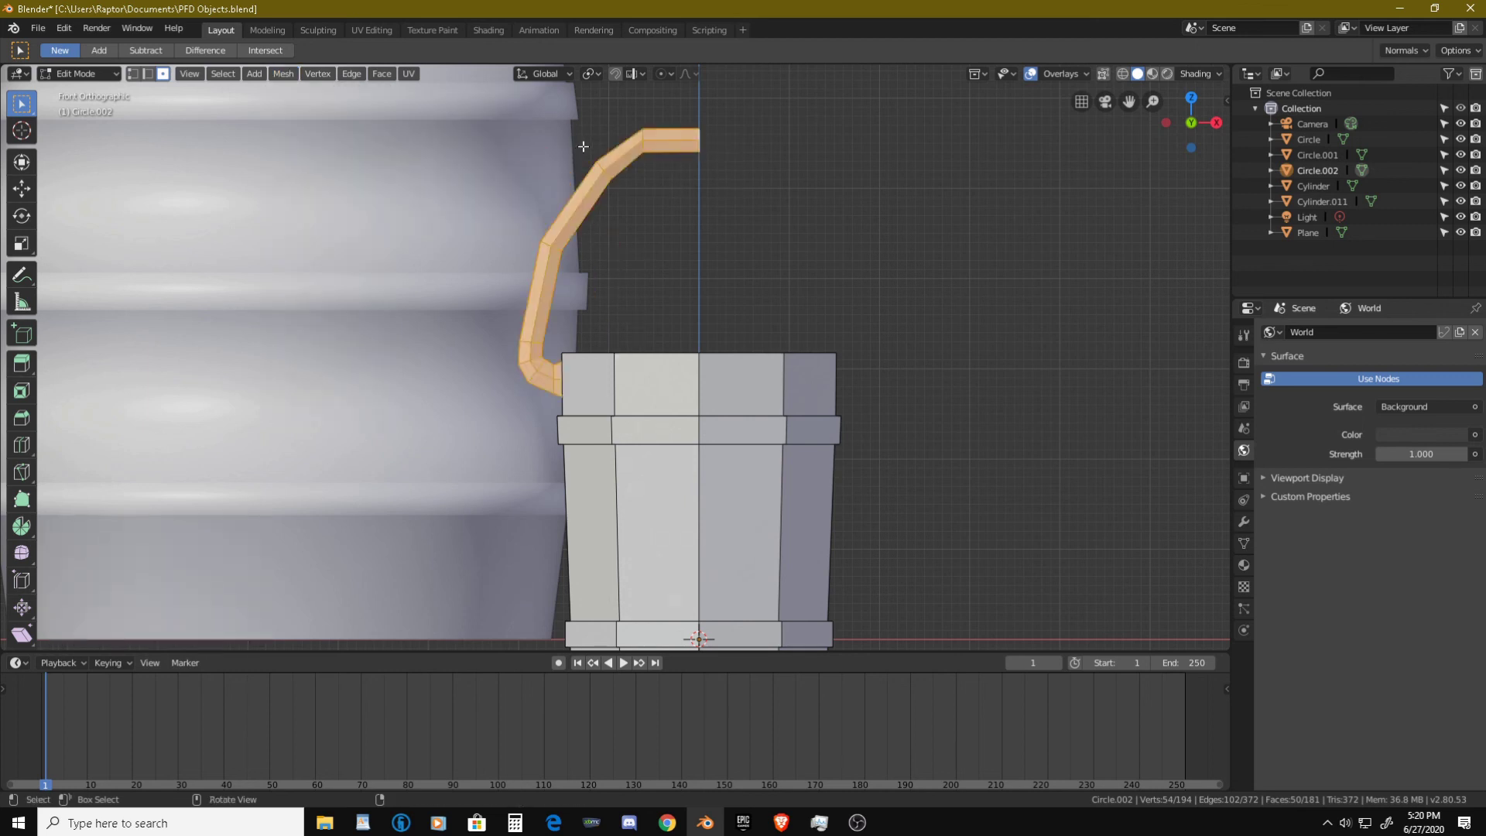
- Duplicate the selected half handle in place and mirror the copy along the global X axis
{"action": "key", "text": "shift+d"}
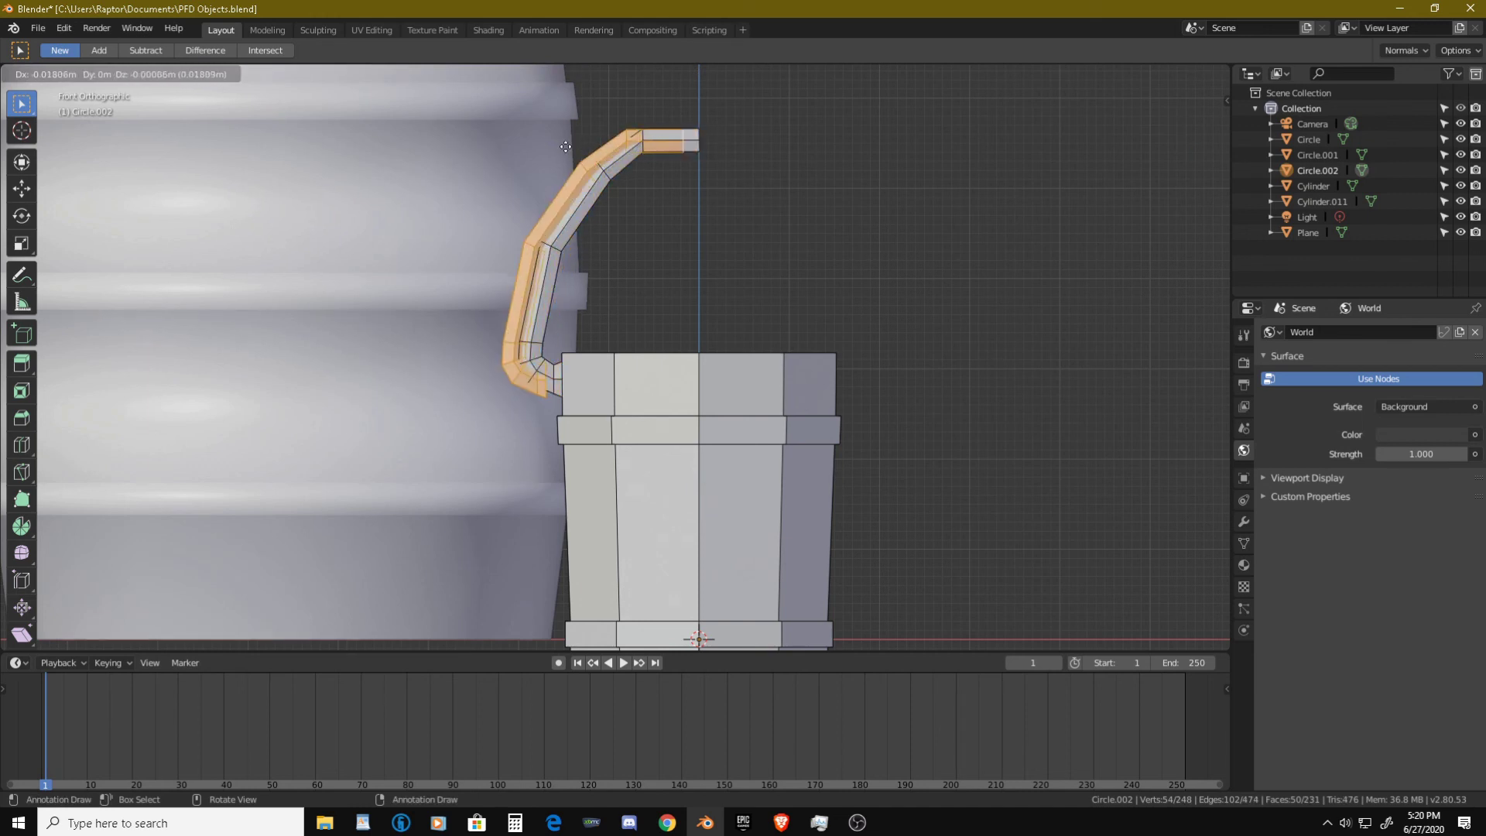
{"action": "right_click", "coordinate": [569, 145]}
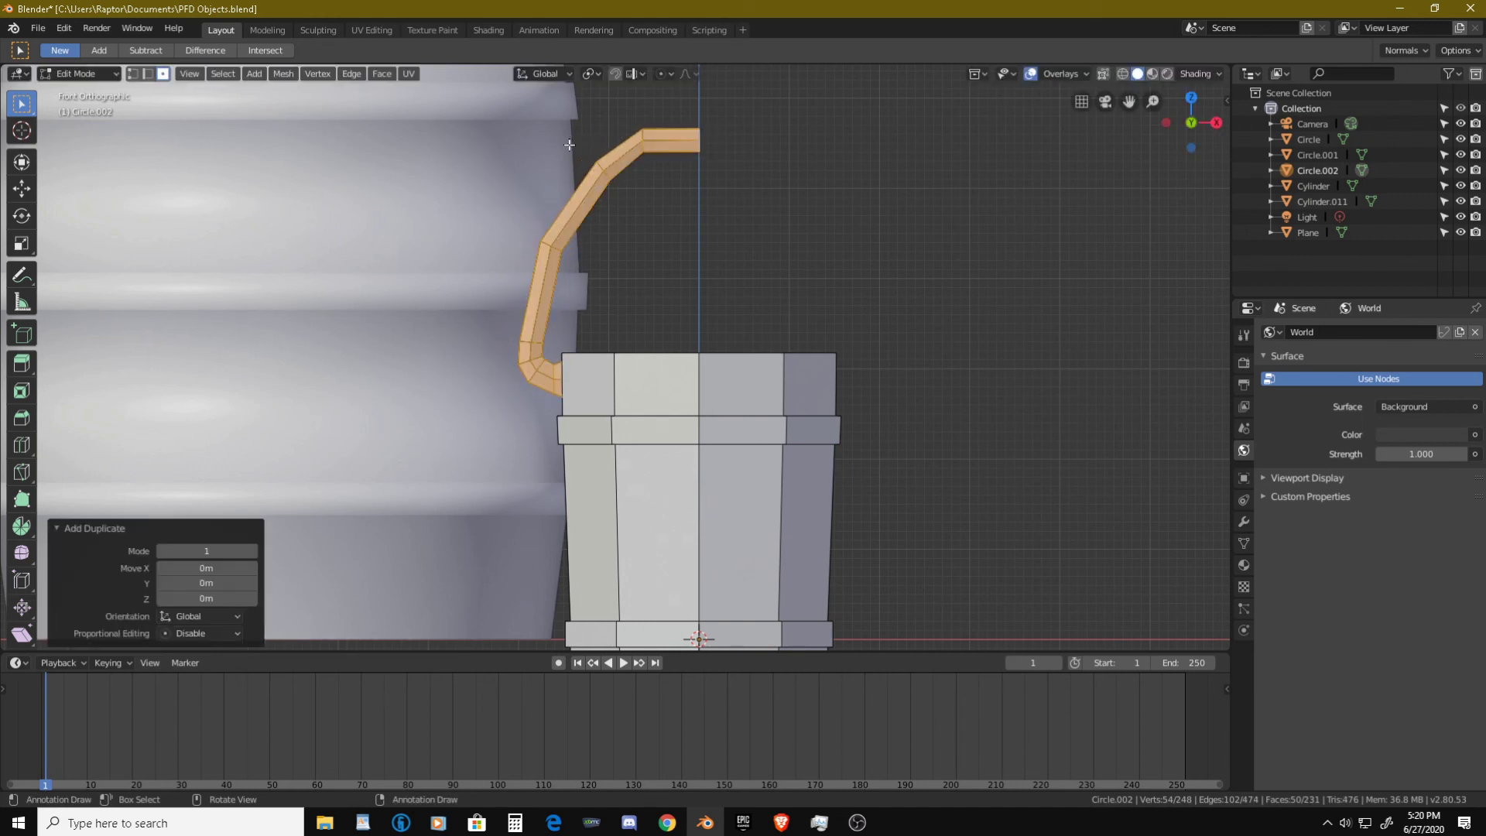
{"action": "left_click", "coordinate": [283, 73]}
{"action": "mouse_move", "coordinate": [331, 112]}
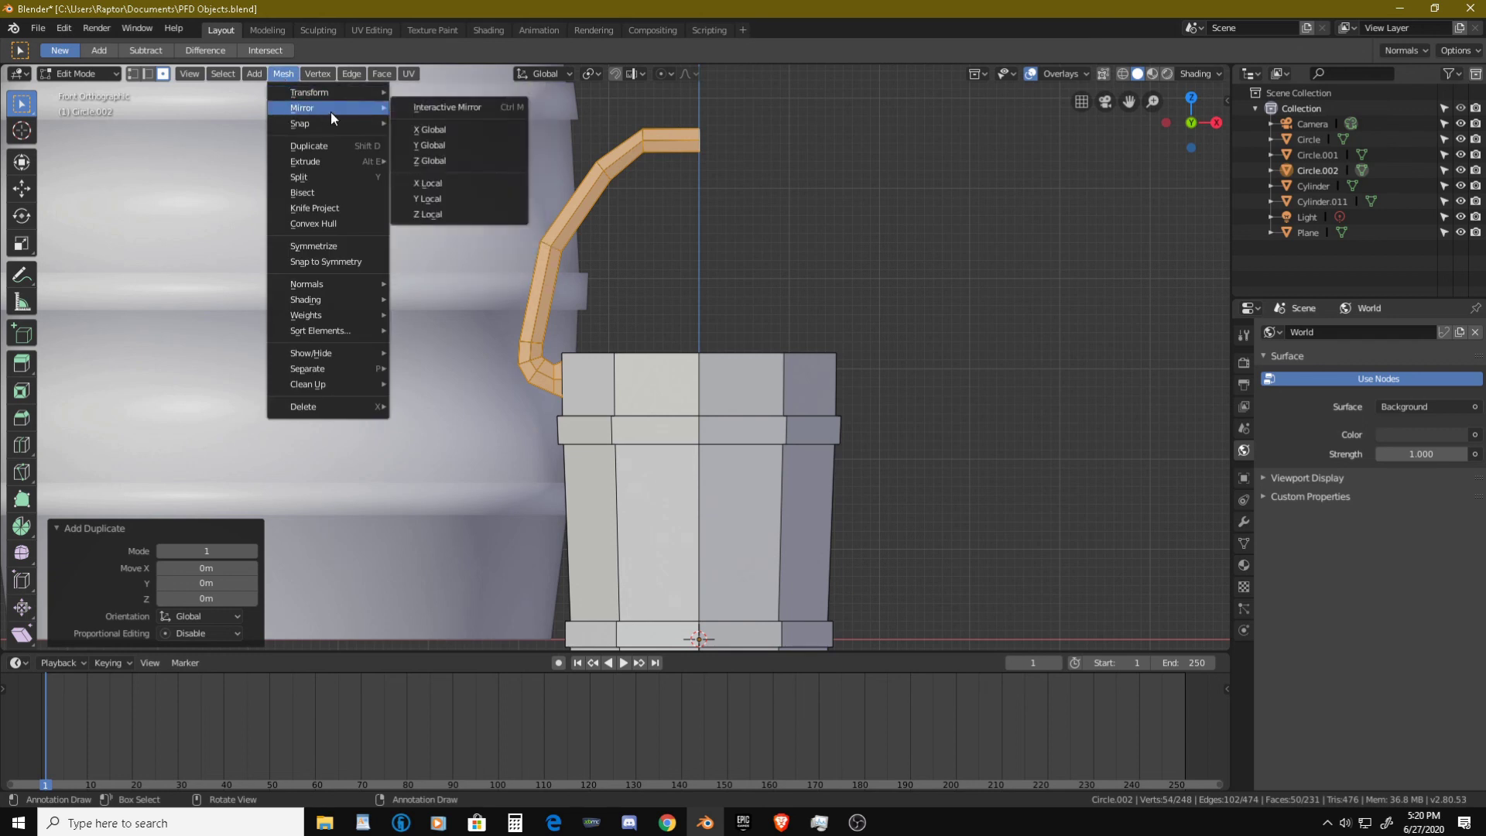
{"action": "left_click", "coordinate": [444, 130]}
- Move the mirrored half about 0.267 m along X so its top end meets the original half at the centre axis
{"action": "key", "text": "g"}
{"action": "key", "text": "z"}
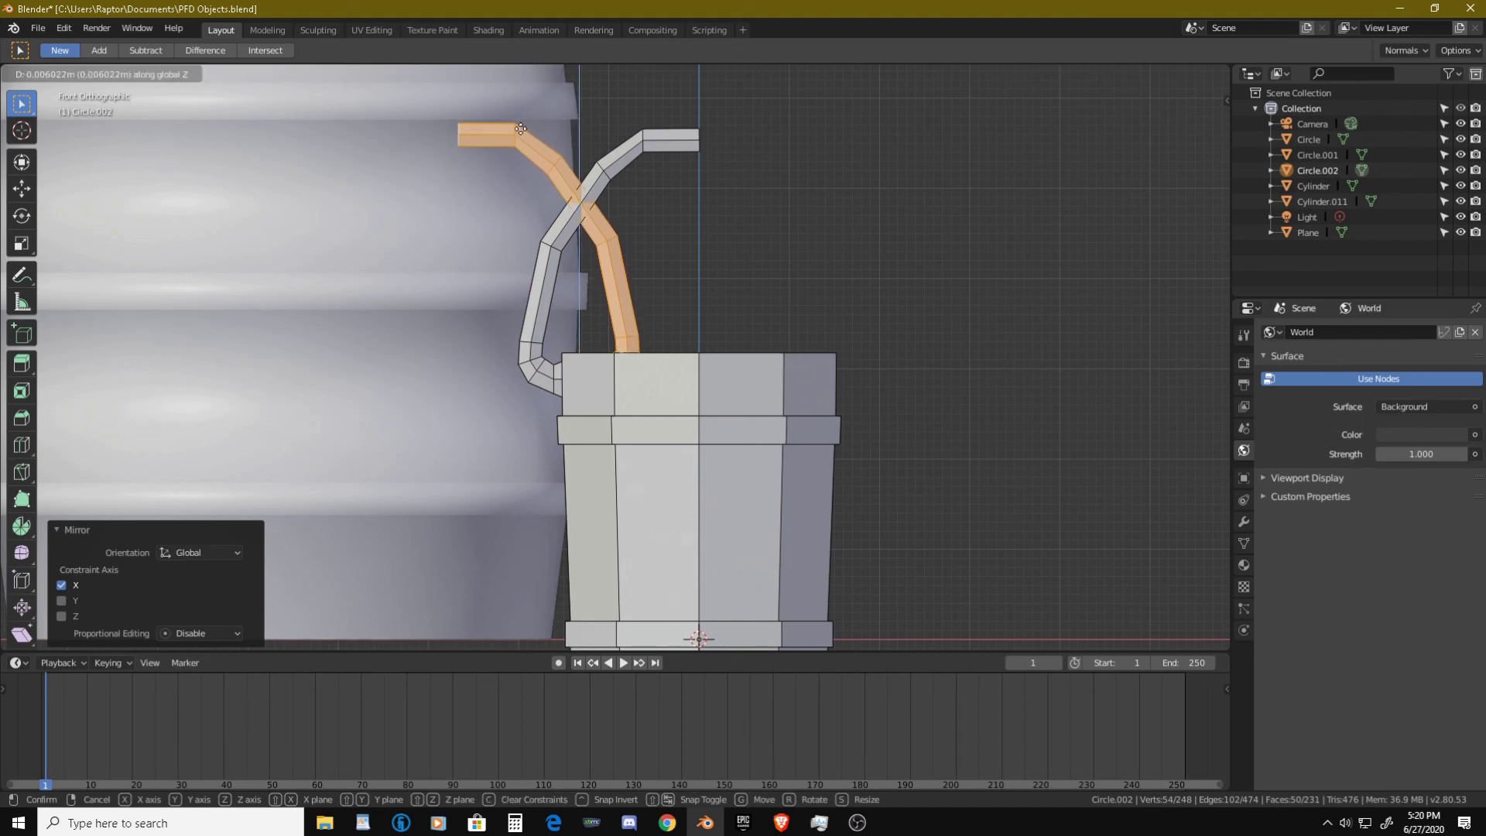
{"action": "key", "text": "x"}
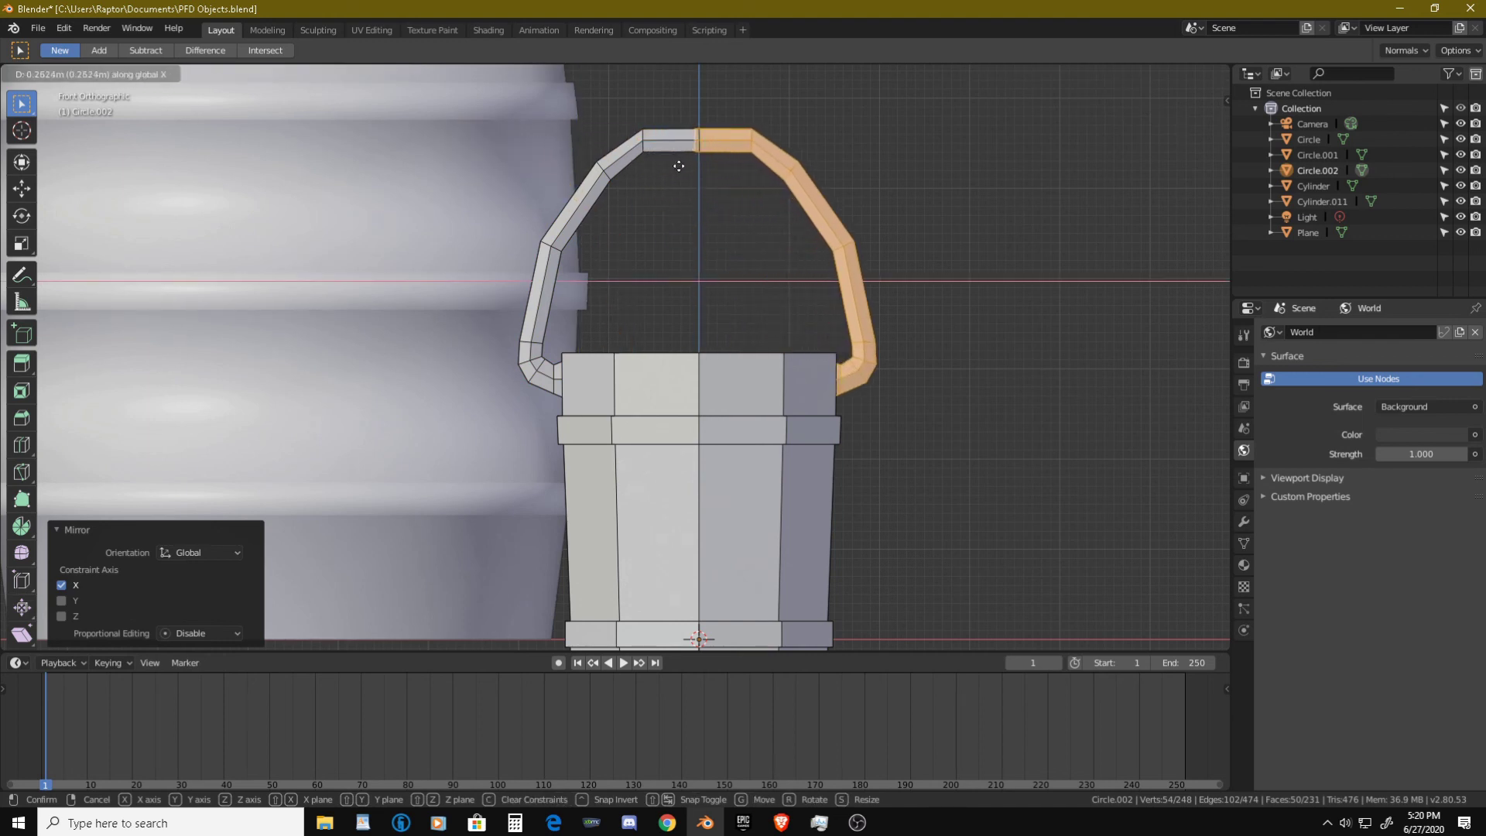
{"action": "left_click", "coordinate": [684, 168]}
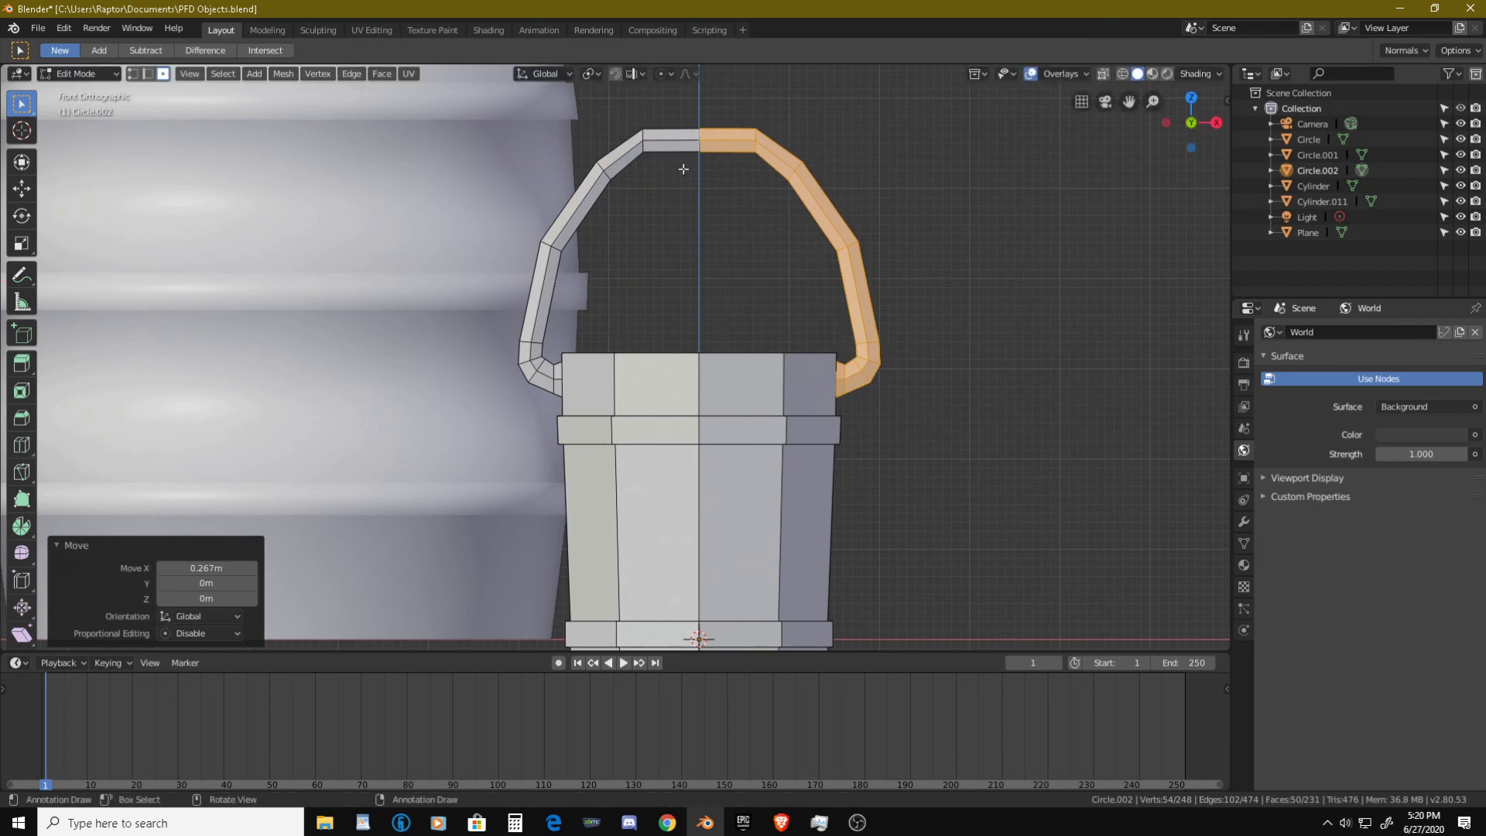
- Examine up close how the two handle halves meet at the top centre seam
{"action": "scroll", "coordinate": [716, 131], "scroll_direction": "up", "scroll_amount": 3}
{"action": "middle_click_drag", "start_coordinate": [716, 132], "coordinate": [616, 395], "text": "shift"}
{"action": "scroll", "coordinate": [681, 166], "scroll_direction": "up", "scroll_amount": 3}
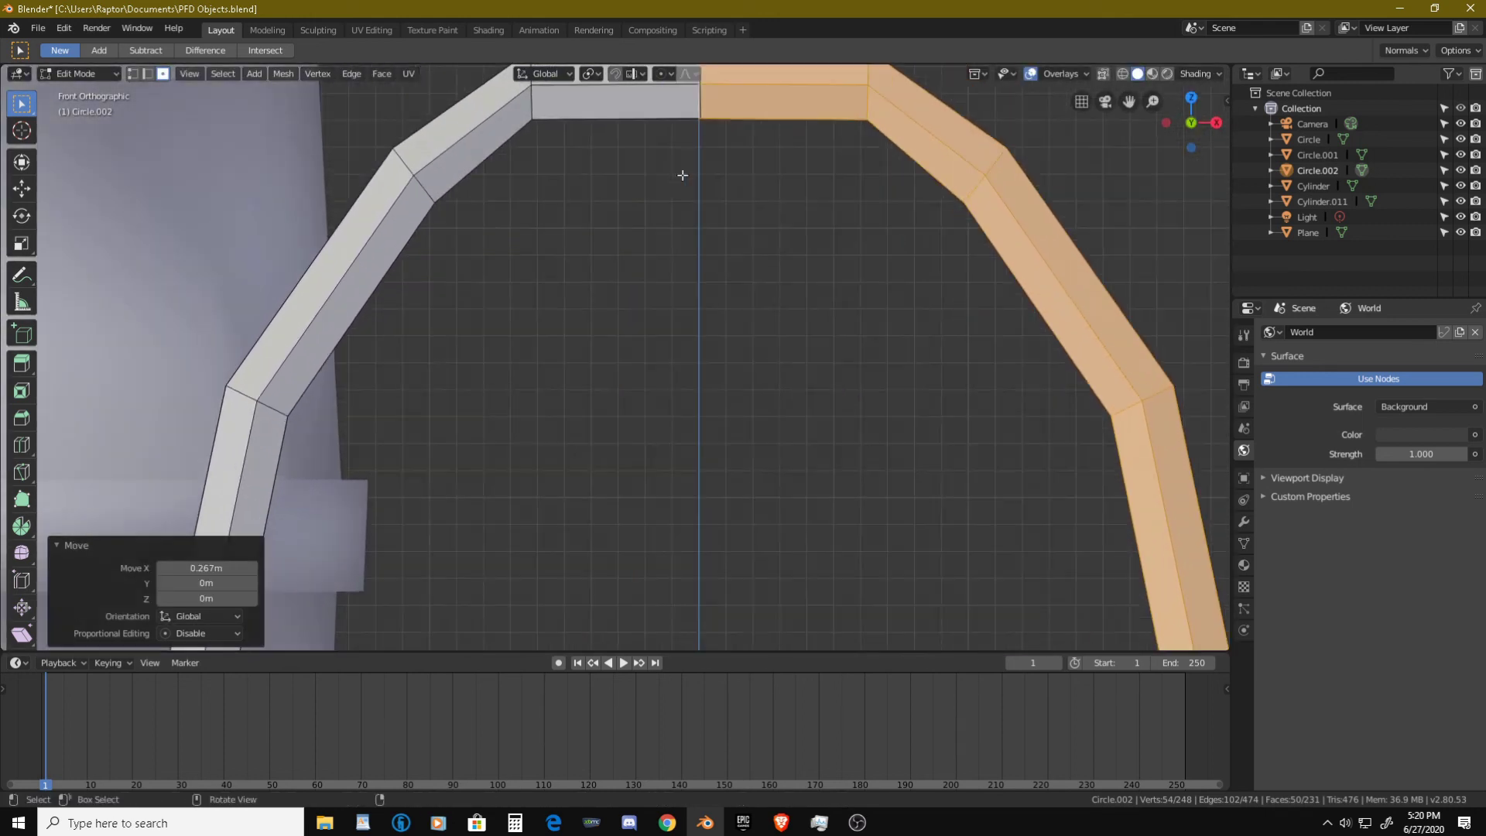
{"action": "middle_click_drag", "start_coordinate": [681, 166], "coordinate": [614, 319], "text": "shift"}
{"action": "scroll", "coordinate": [633, 267], "scroll_direction": "up", "scroll_amount": 2}
{"action": "scroll", "coordinate": [646, 201], "scroll_direction": "up", "scroll_amount": 2}
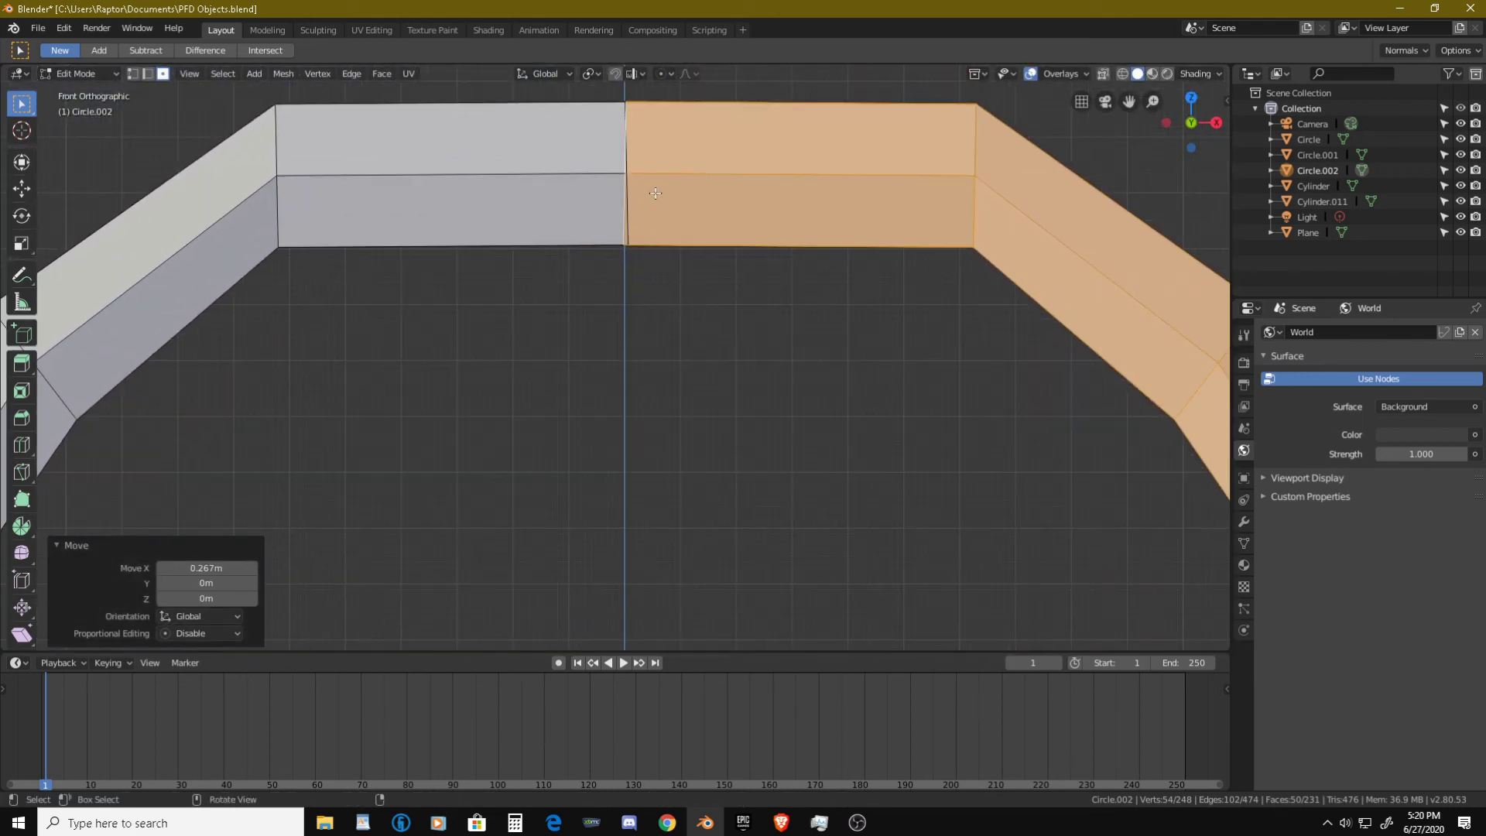
{"action": "scroll", "coordinate": [655, 193], "scroll_direction": "up", "scroll_amount": 1}
{"action": "middle_click_drag", "start_coordinate": [654, 192], "coordinate": [650, 313], "text": "shift"}
{"action": "scroll", "coordinate": [646, 249], "scroll_direction": "up", "scroll_amount": 3}
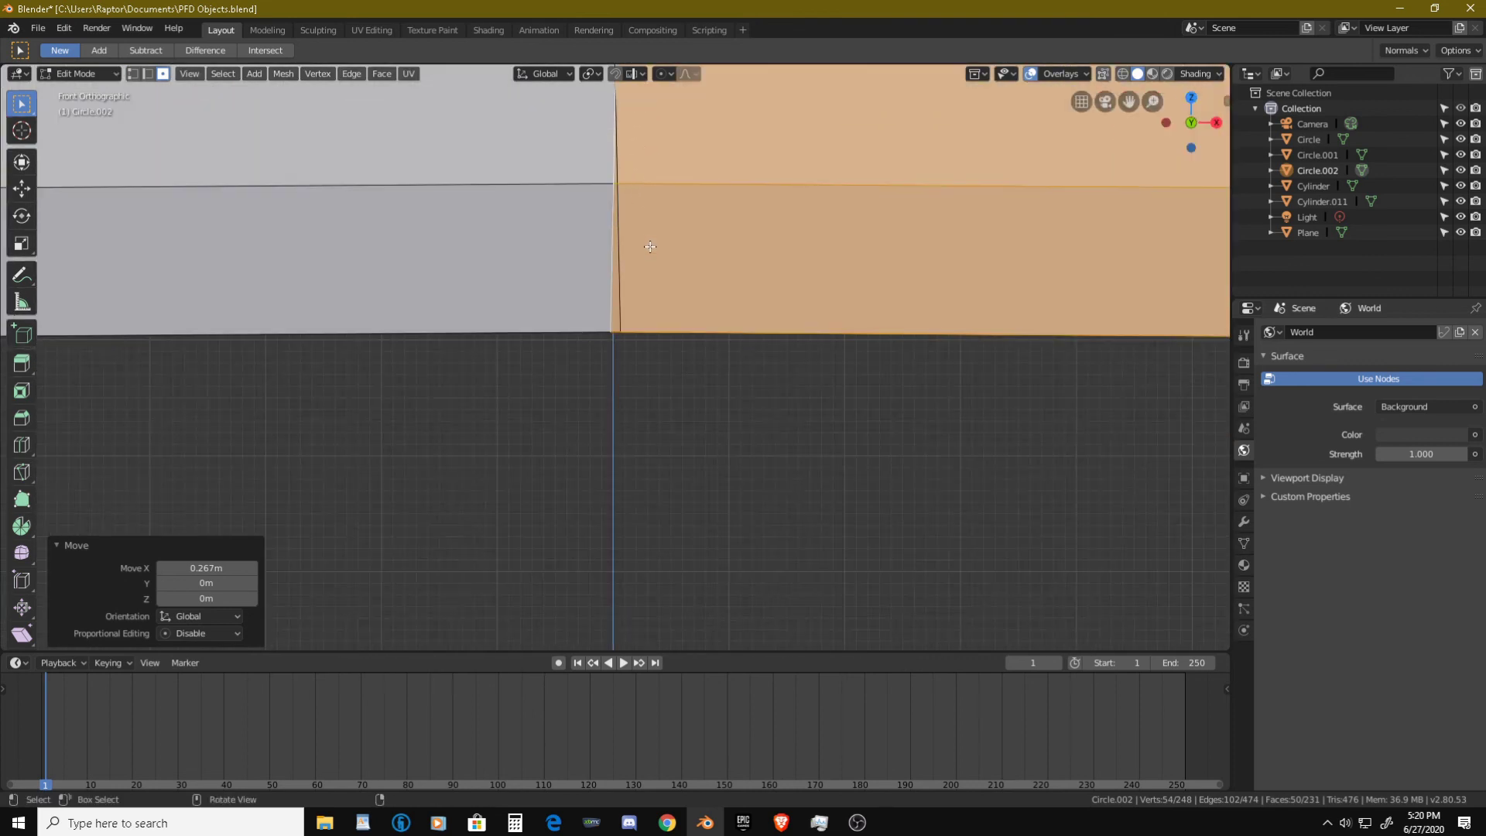
{"action": "middle_click_drag", "start_coordinate": [650, 246], "coordinate": [589, 280], "text": "shift"}
{"action": "scroll", "coordinate": [588, 280], "scroll_direction": "down", "scroll_amount": 6}
{"action": "scroll", "coordinate": [541, 352], "scroll_direction": "up", "scroll_amount": 6}
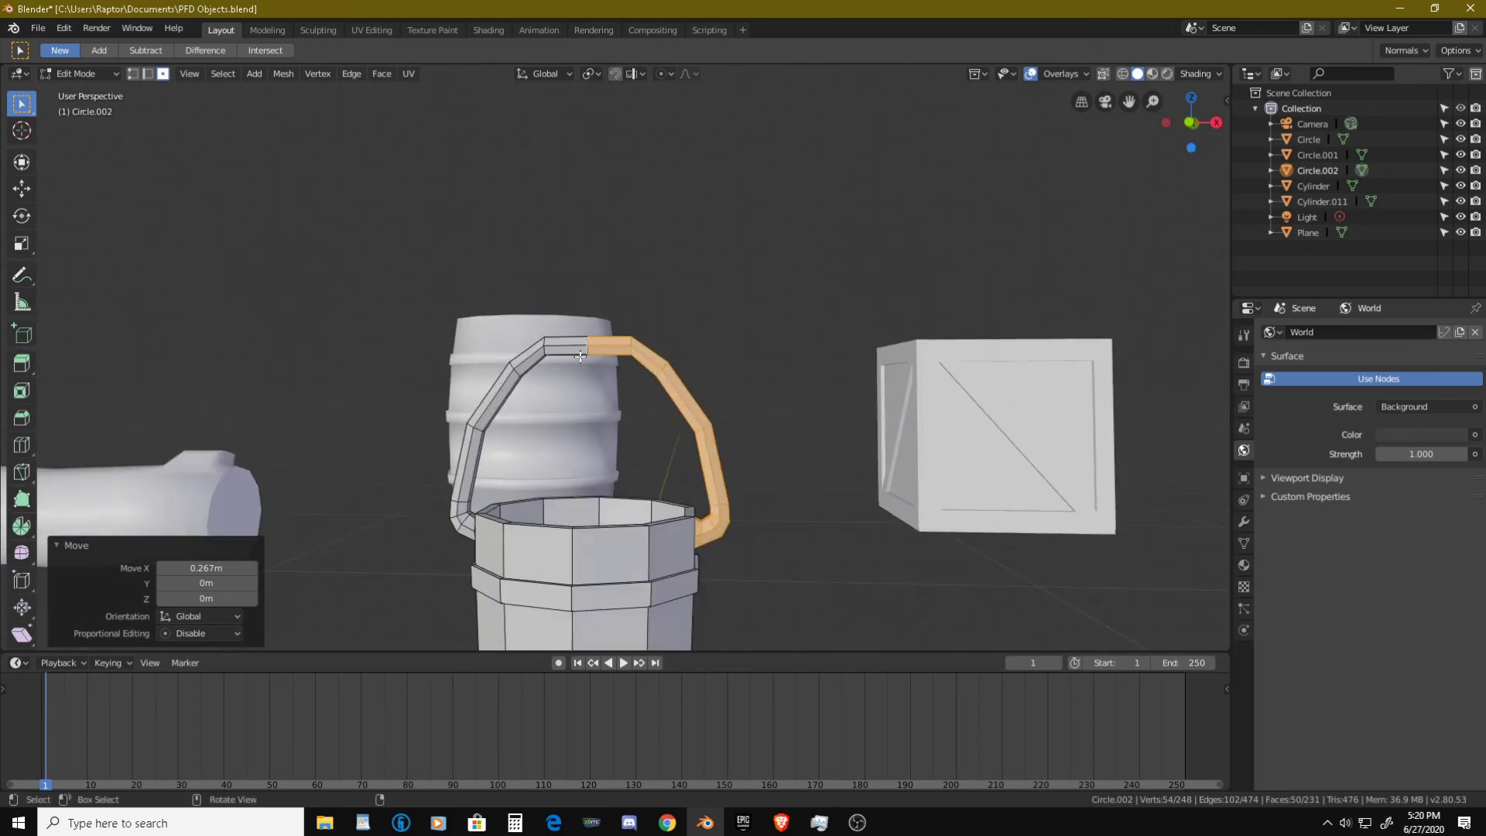
{"action": "middle_click_drag", "start_coordinate": [576, 335], "coordinate": [638, 308]}
{"action": "scroll", "coordinate": [619, 325], "scroll_direction": "up", "scroll_amount": 4}
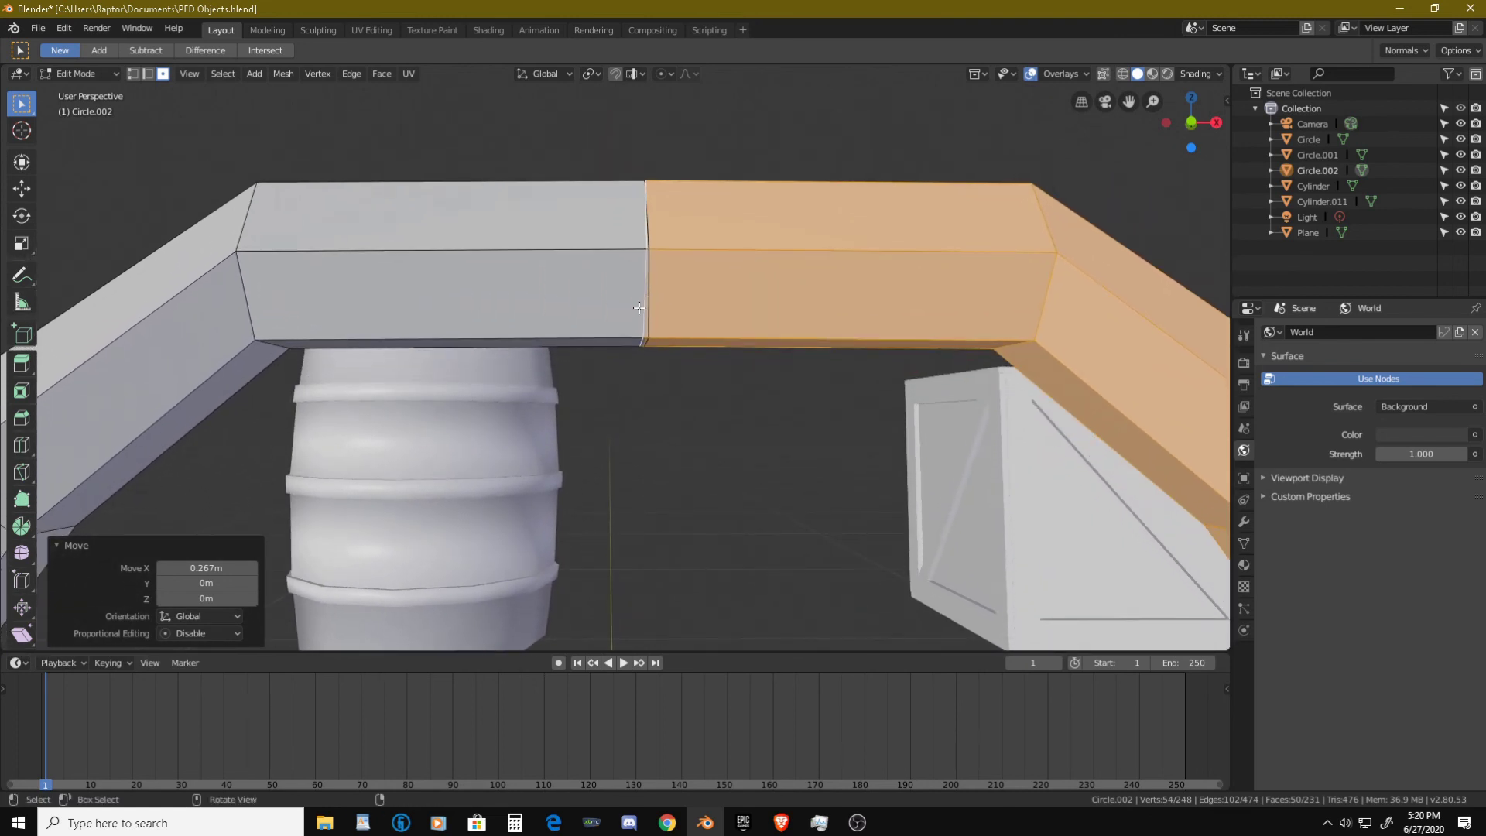
- Switch to see-through wireframe and select only the two facing end faces at the handle's centre seam
{"action": "key", "text": "alt+a"}
{"action": "key", "text": "alt+z"}
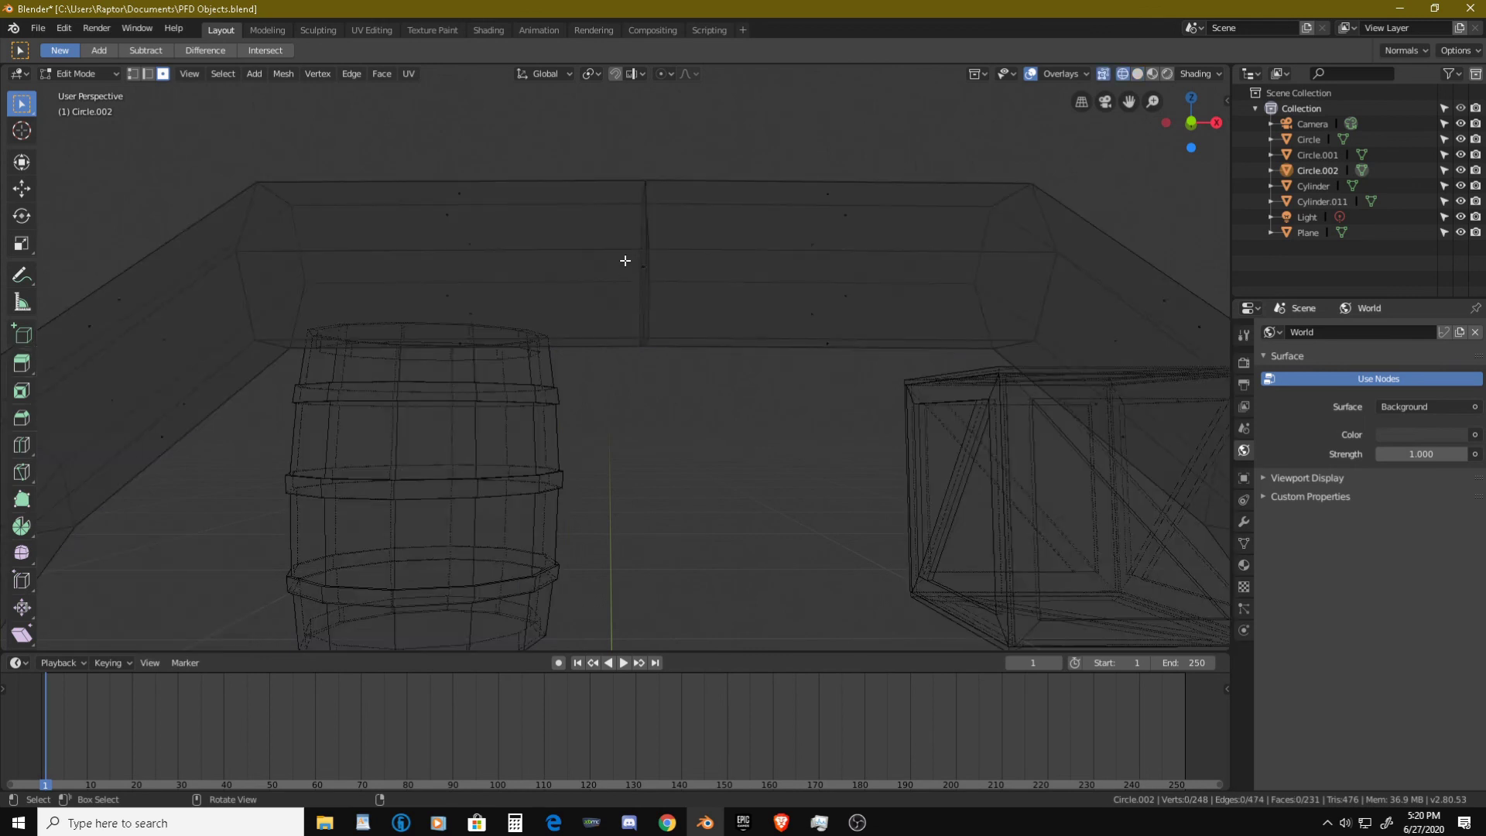
{"action": "left_click_drag", "start_coordinate": [586, 150], "coordinate": [738, 430]}
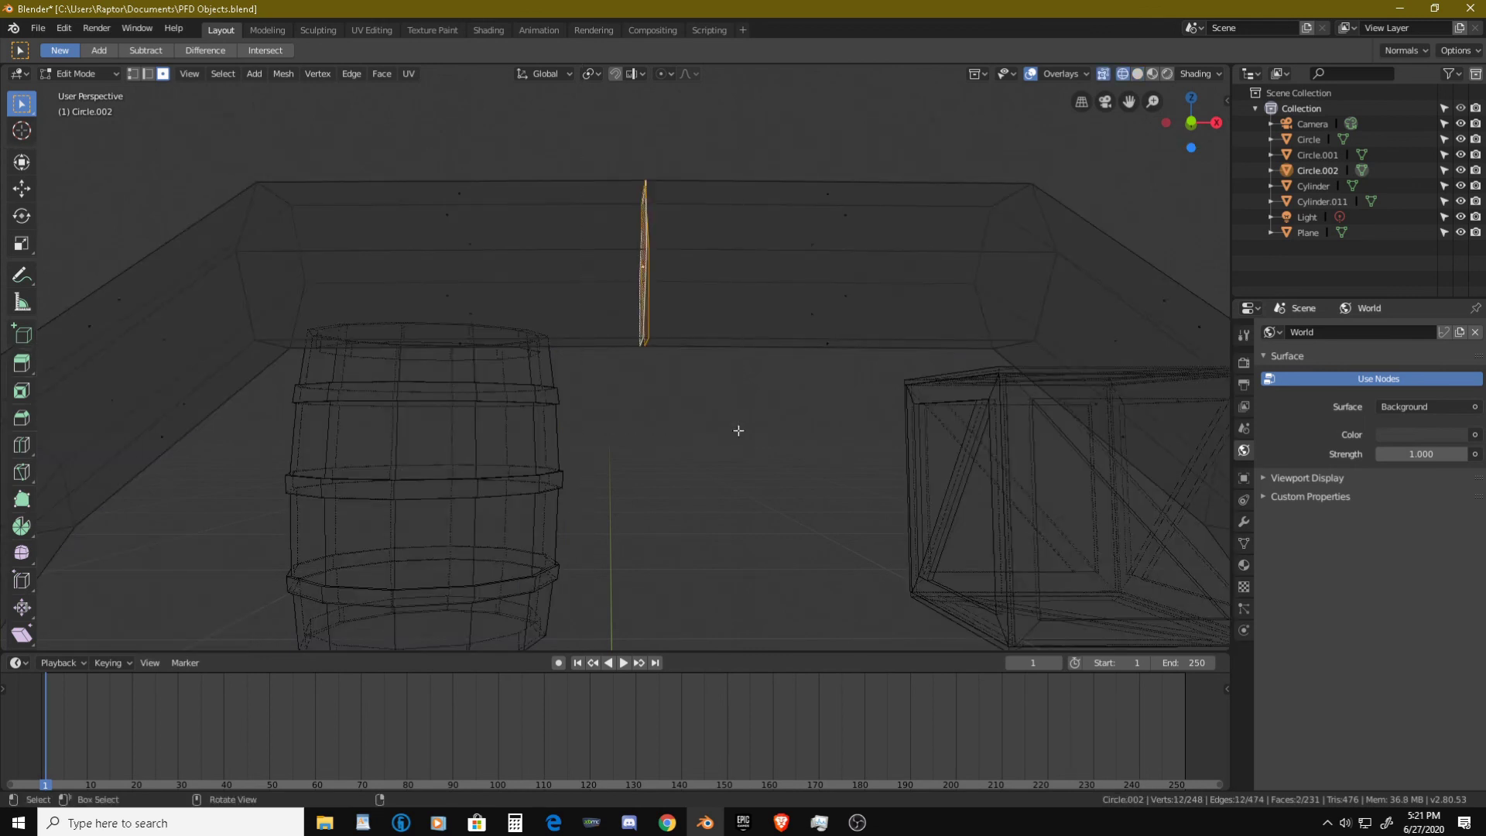
- Try to merge the selected seam vertices at their center, and undo the merge
{"action": "left_click", "coordinate": [284, 74]}
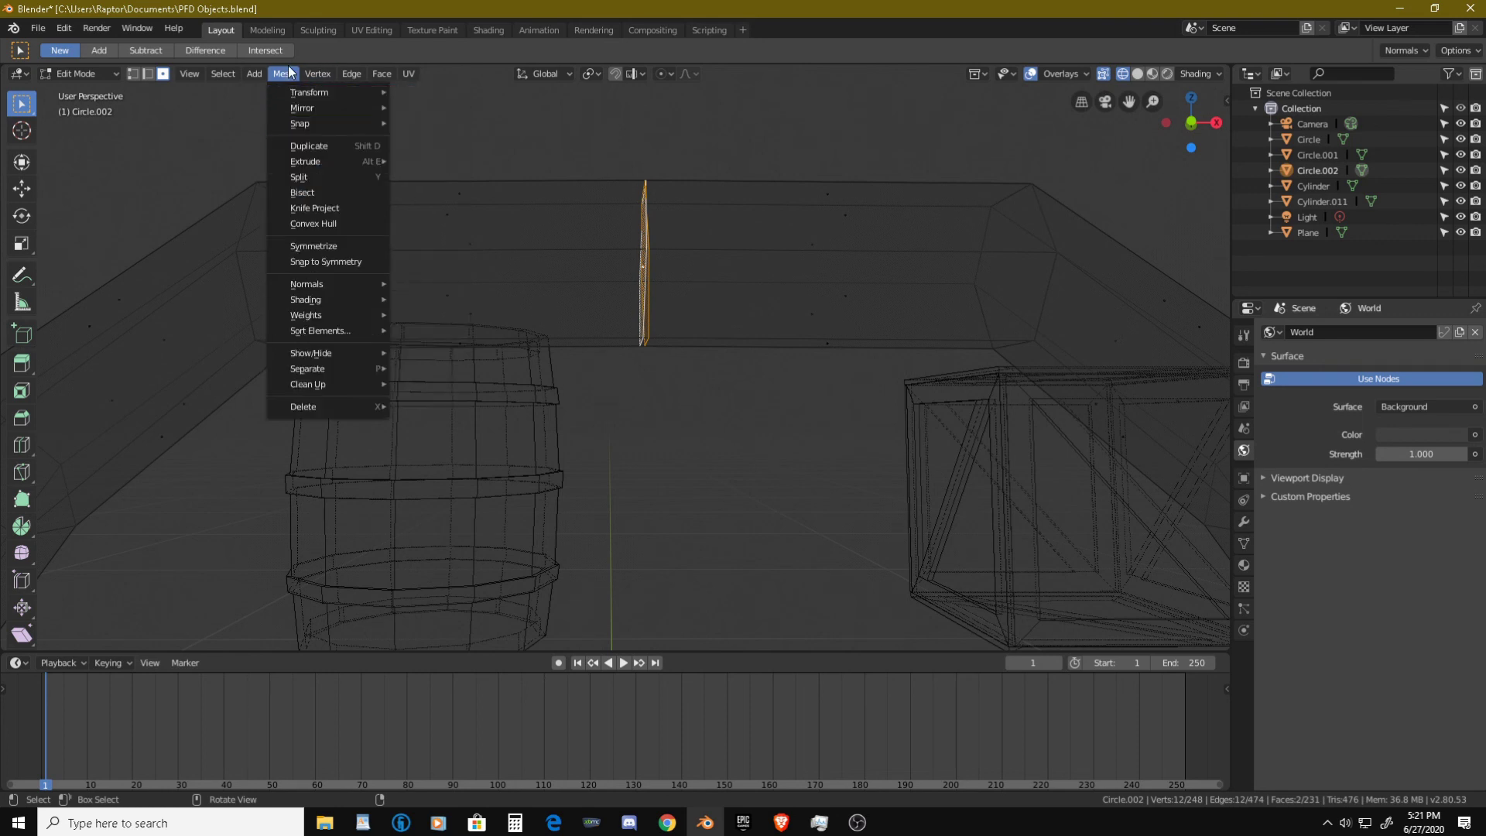
{"action": "mouse_move", "coordinate": [322, 390]}
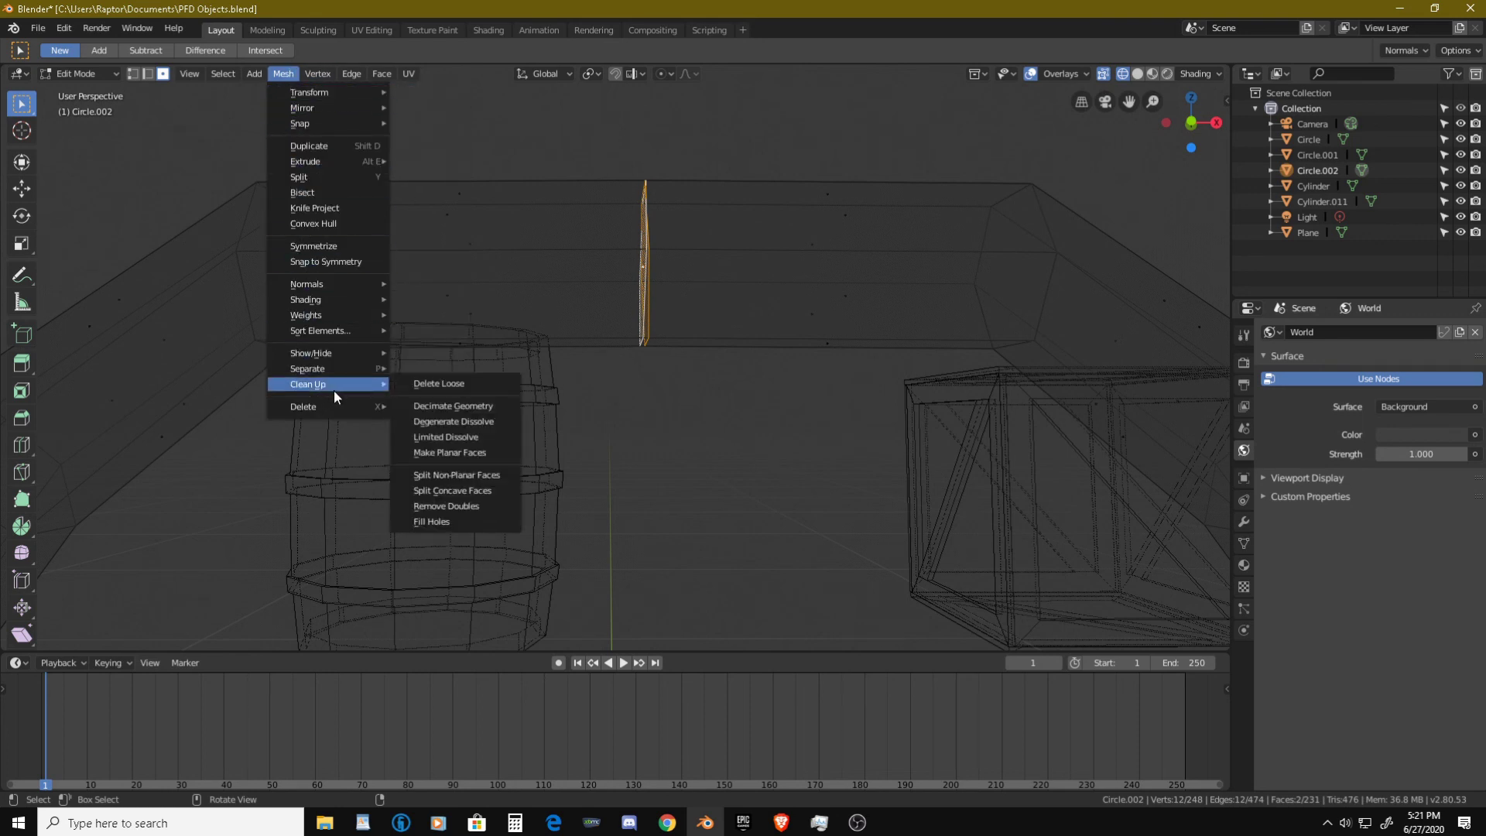
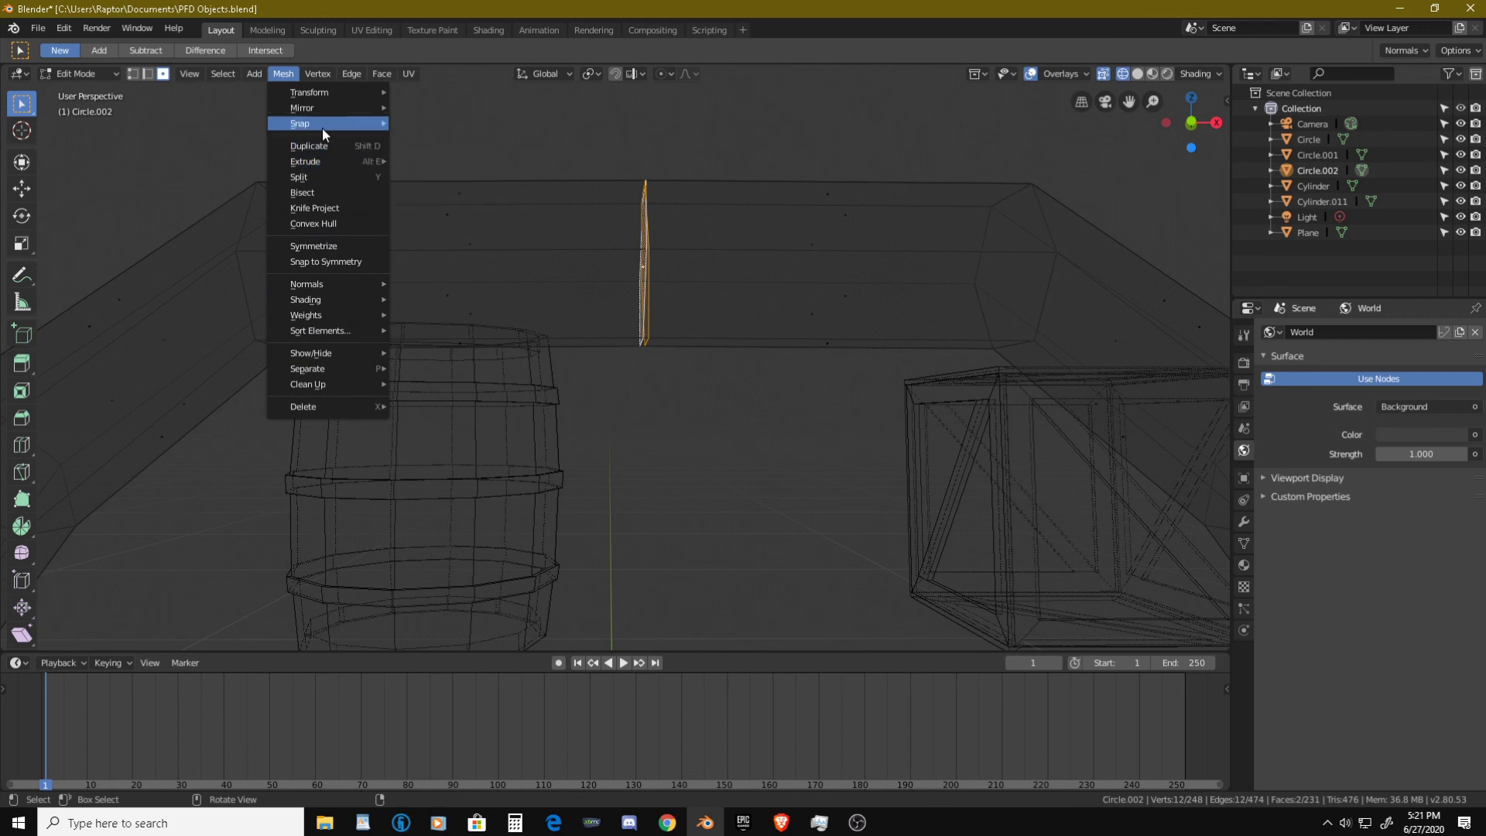
{"action": "mouse_move", "coordinate": [312, 78]}
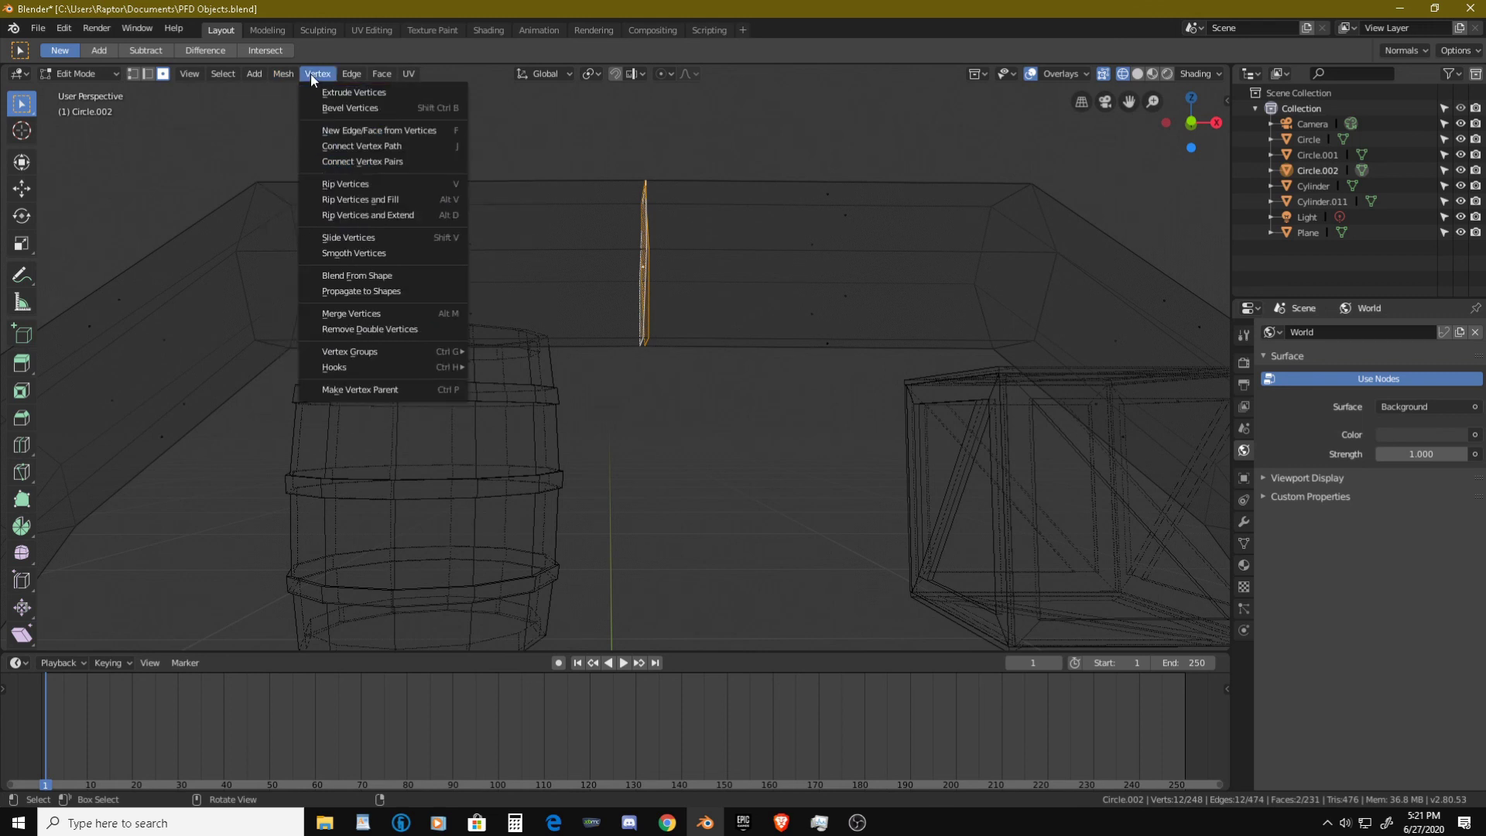
{"action": "left_click", "coordinate": [342, 311]}
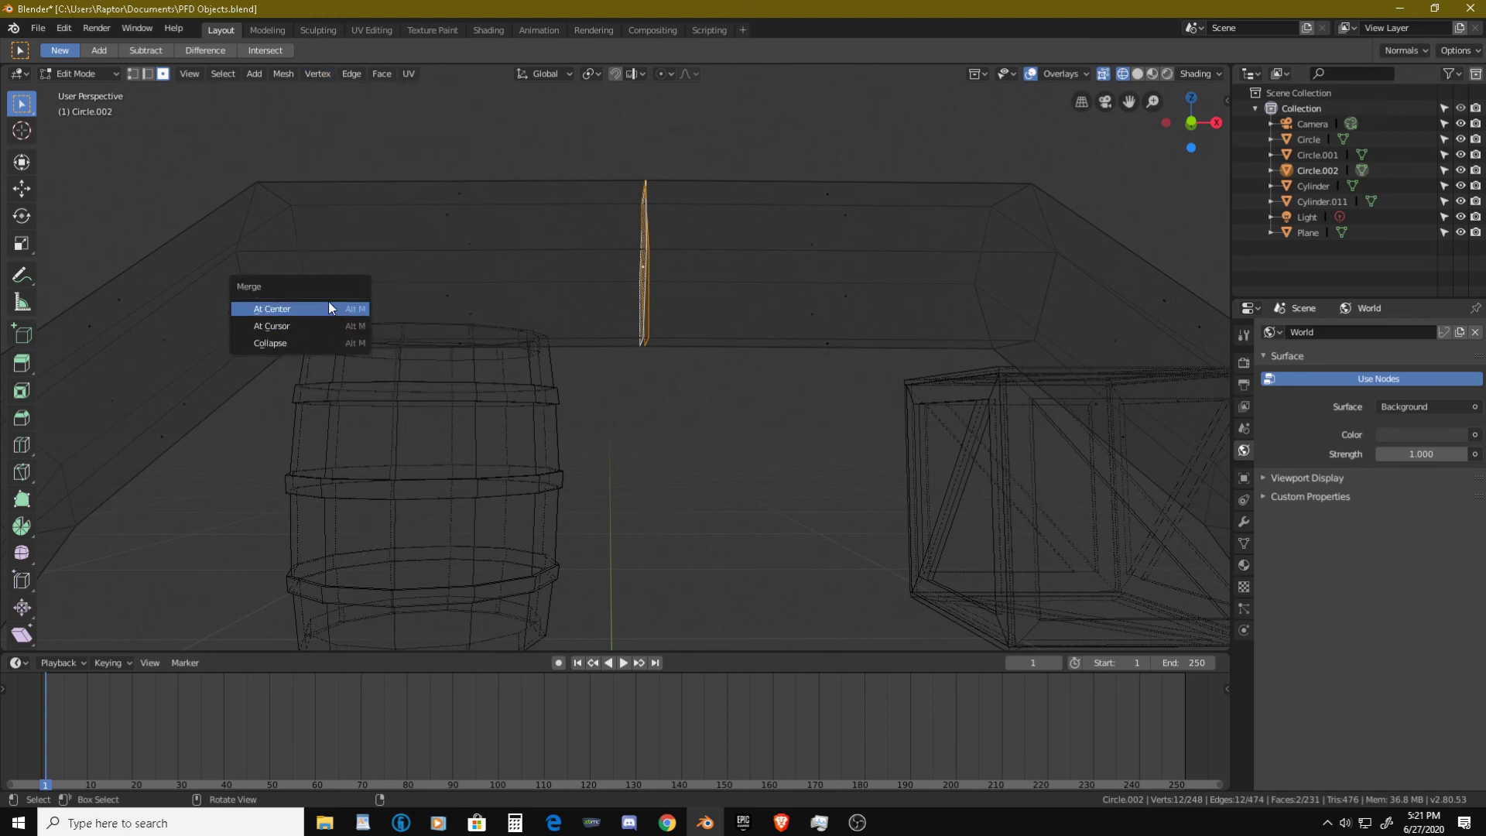
{"action": "left_click", "coordinate": [328, 308]}
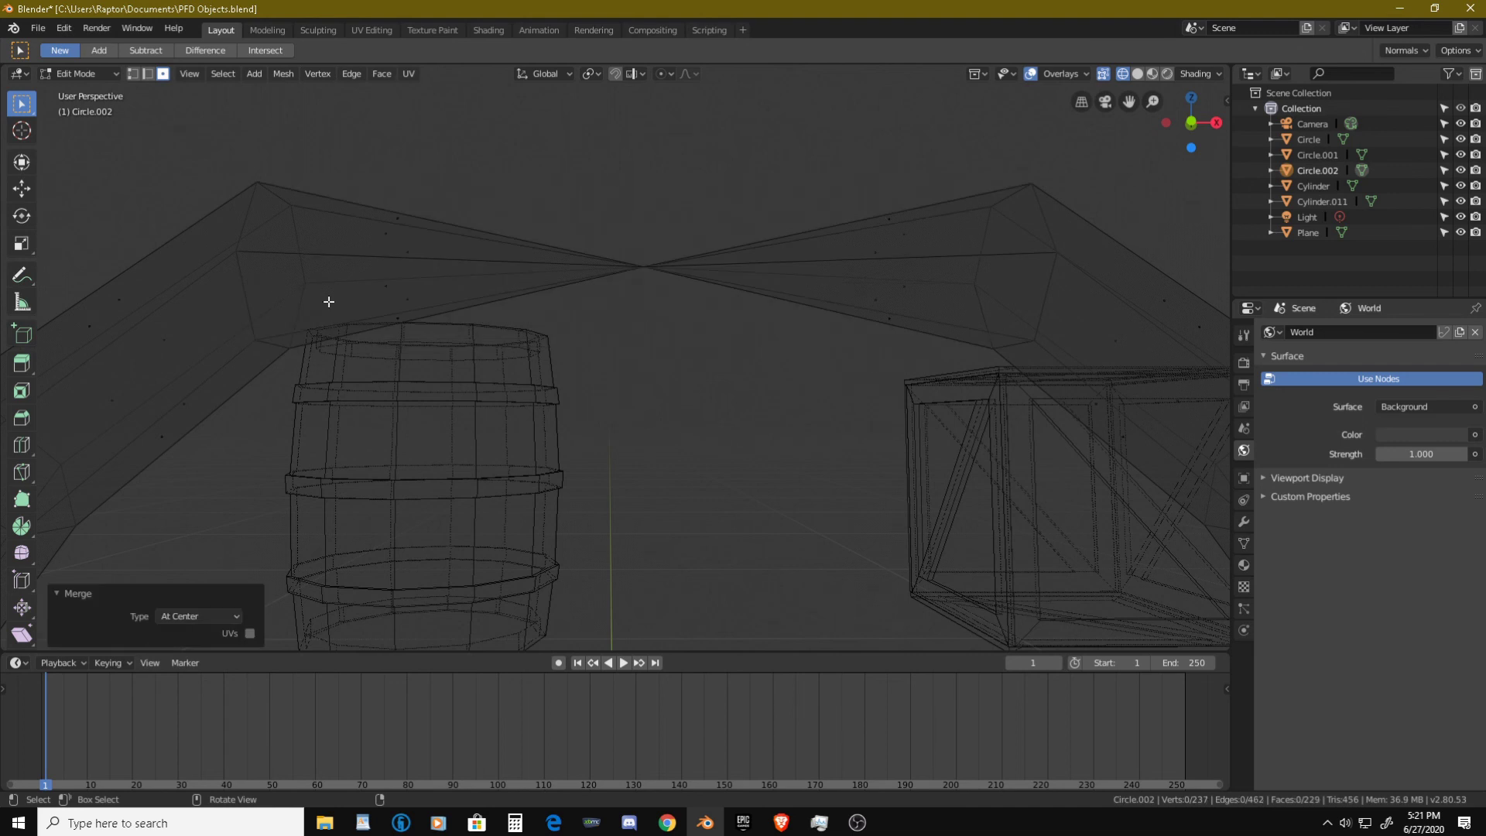
{"action": "key", "text": "ctrl+z"}
- Remove the double vertices at the seam, tuning the merge distance so only each matching pair joins, and clear the selection
{"action": "left_click", "coordinate": [326, 72]}
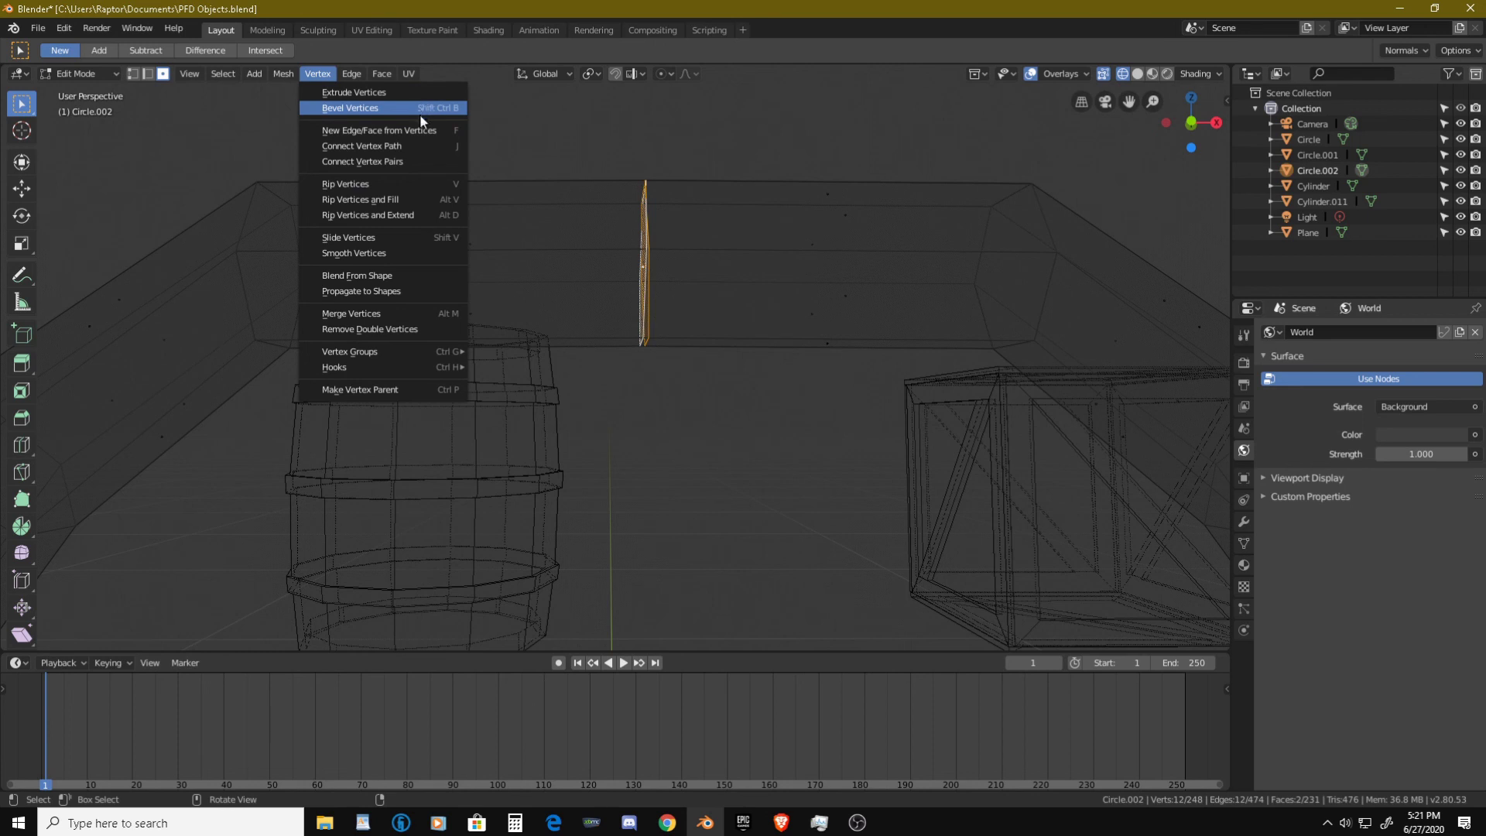
{"action": "left_click", "coordinate": [392, 329]}
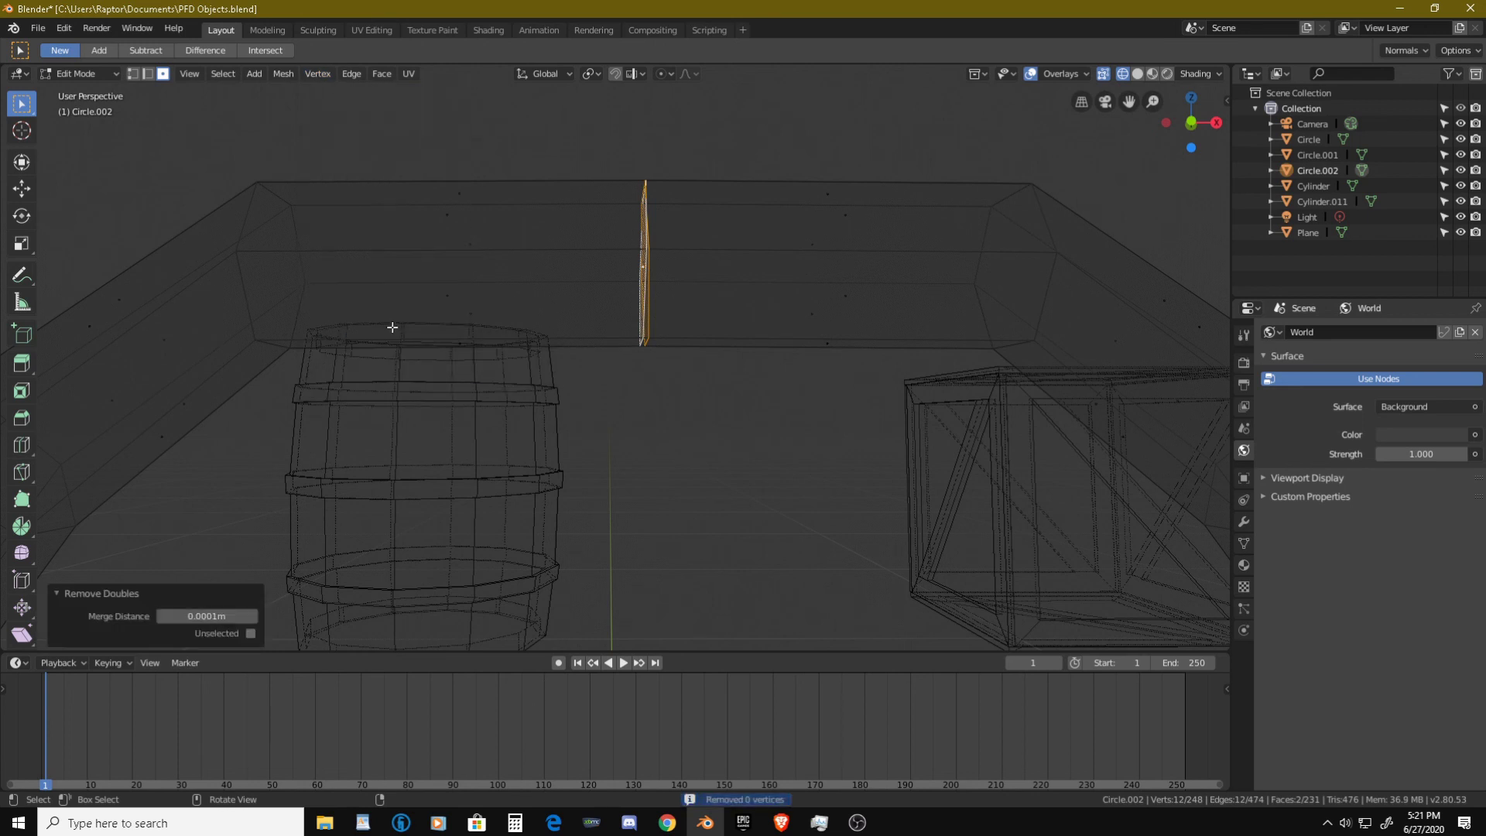
{"action": "left_click_drag", "start_coordinate": [235, 615], "coordinate": [242, 615]}
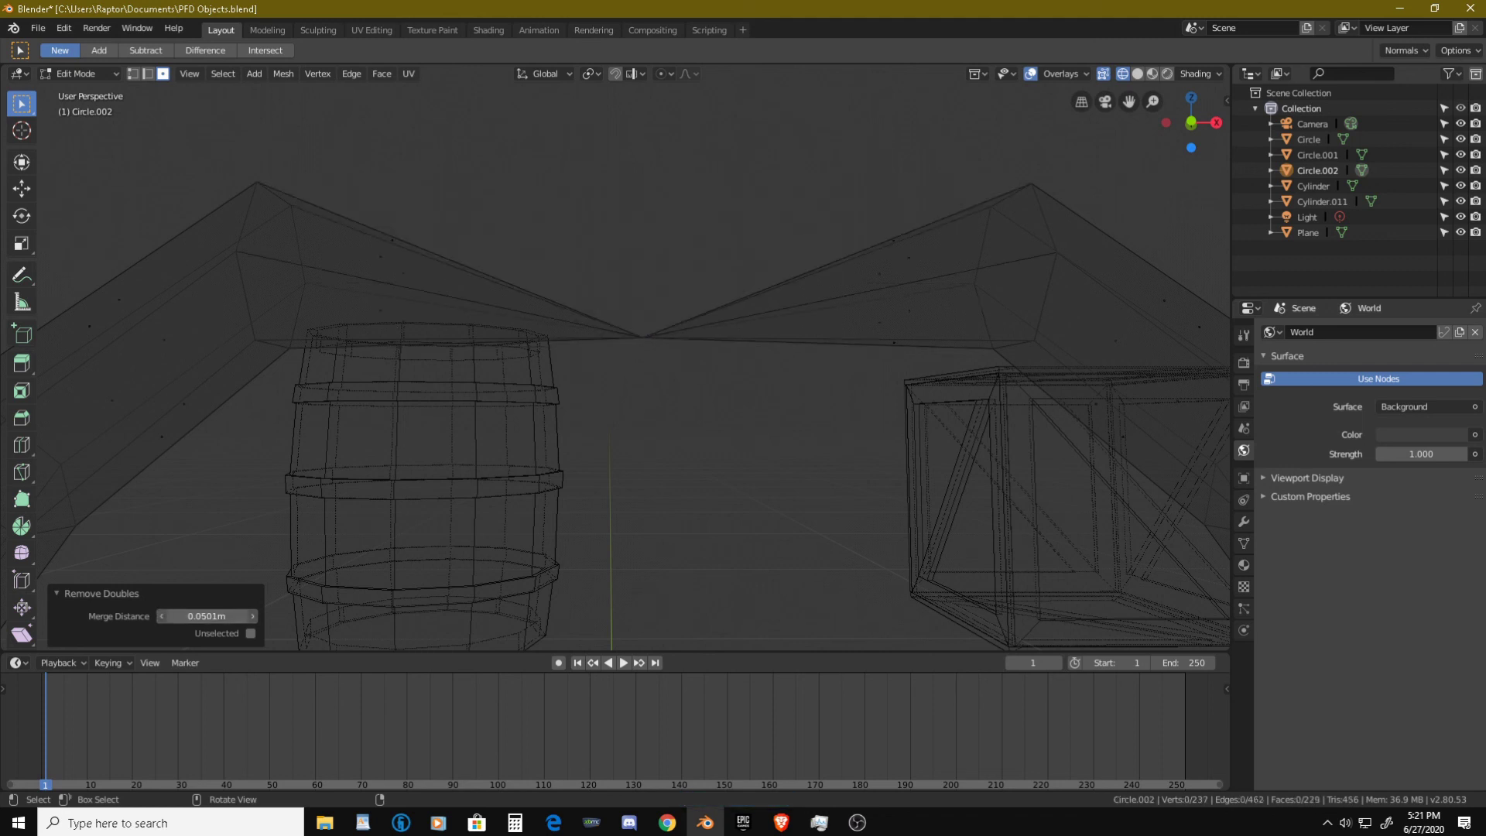
{"action": "left_click", "coordinate": [162, 616]}
{"action": "left_click_drag", "start_coordinate": [241, 616], "coordinate": [239, 616]}
{"action": "middle_click_drag", "start_coordinate": [612, 317], "coordinate": [686, 311]}
{"action": "key", "text": "alt+a"}
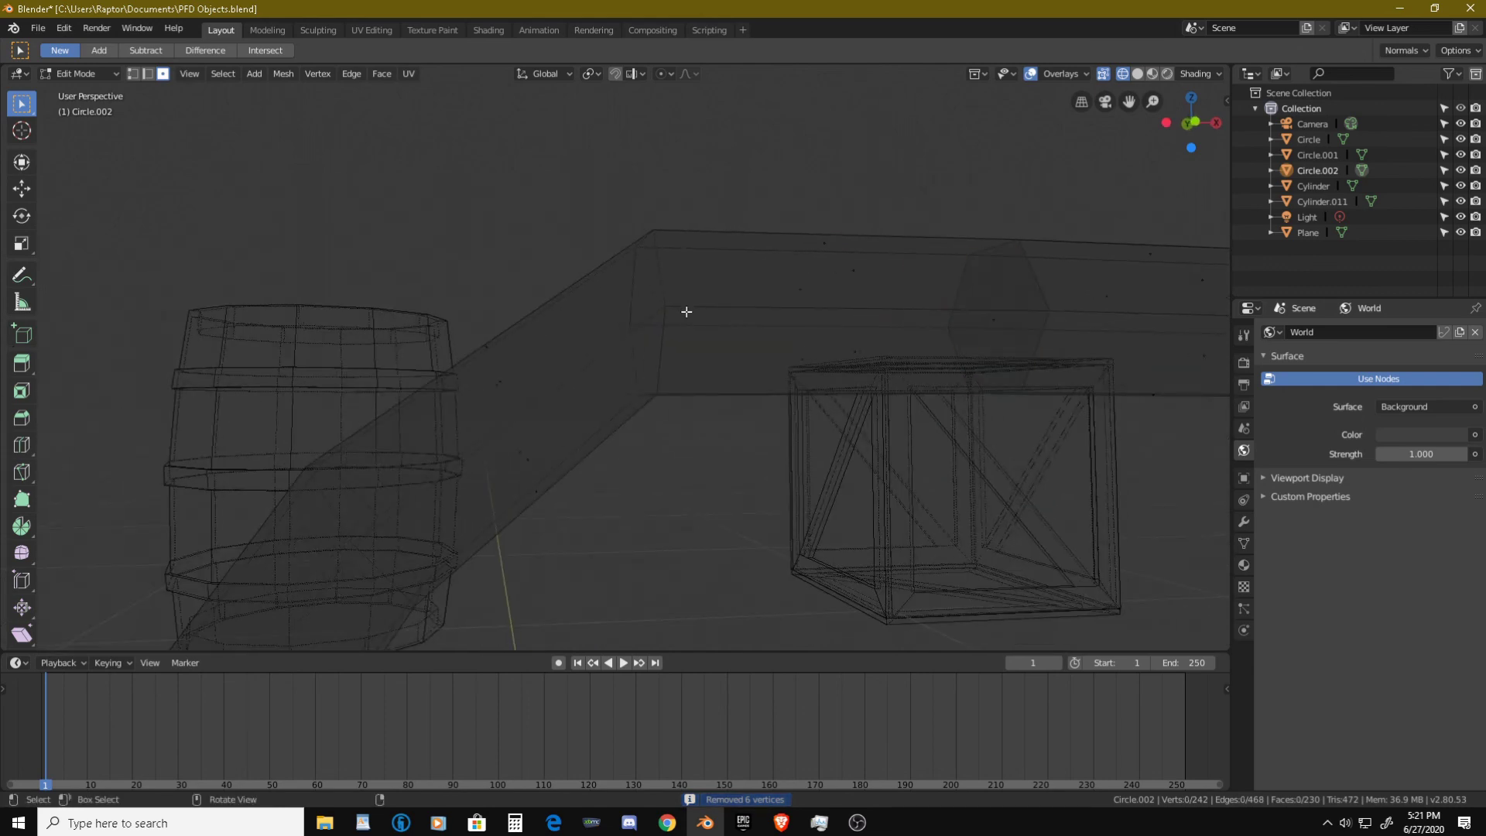
- Select and delete the leftover internal face inside the handle at the centre seam
{"action": "middle_click_drag", "start_coordinate": [902, 361], "coordinate": [742, 335]}
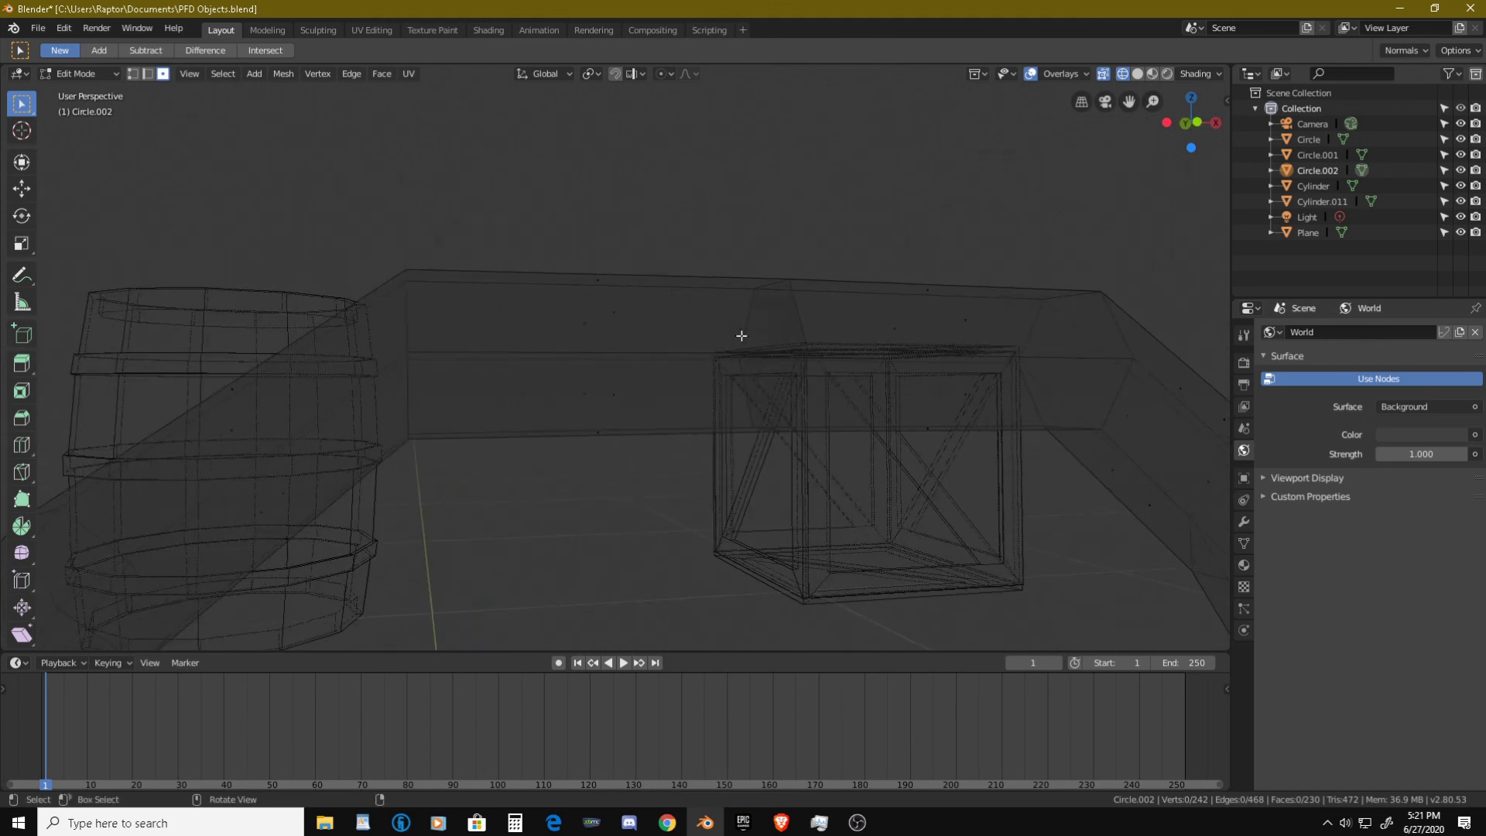
{"action": "key", "text": "ctrl+Tab"}
{"action": "left_click", "coordinate": [767, 326]}
{"action": "left_click", "coordinate": [774, 332]}
{"action": "middle_click_drag", "start_coordinate": [773, 332], "coordinate": [731, 313]}
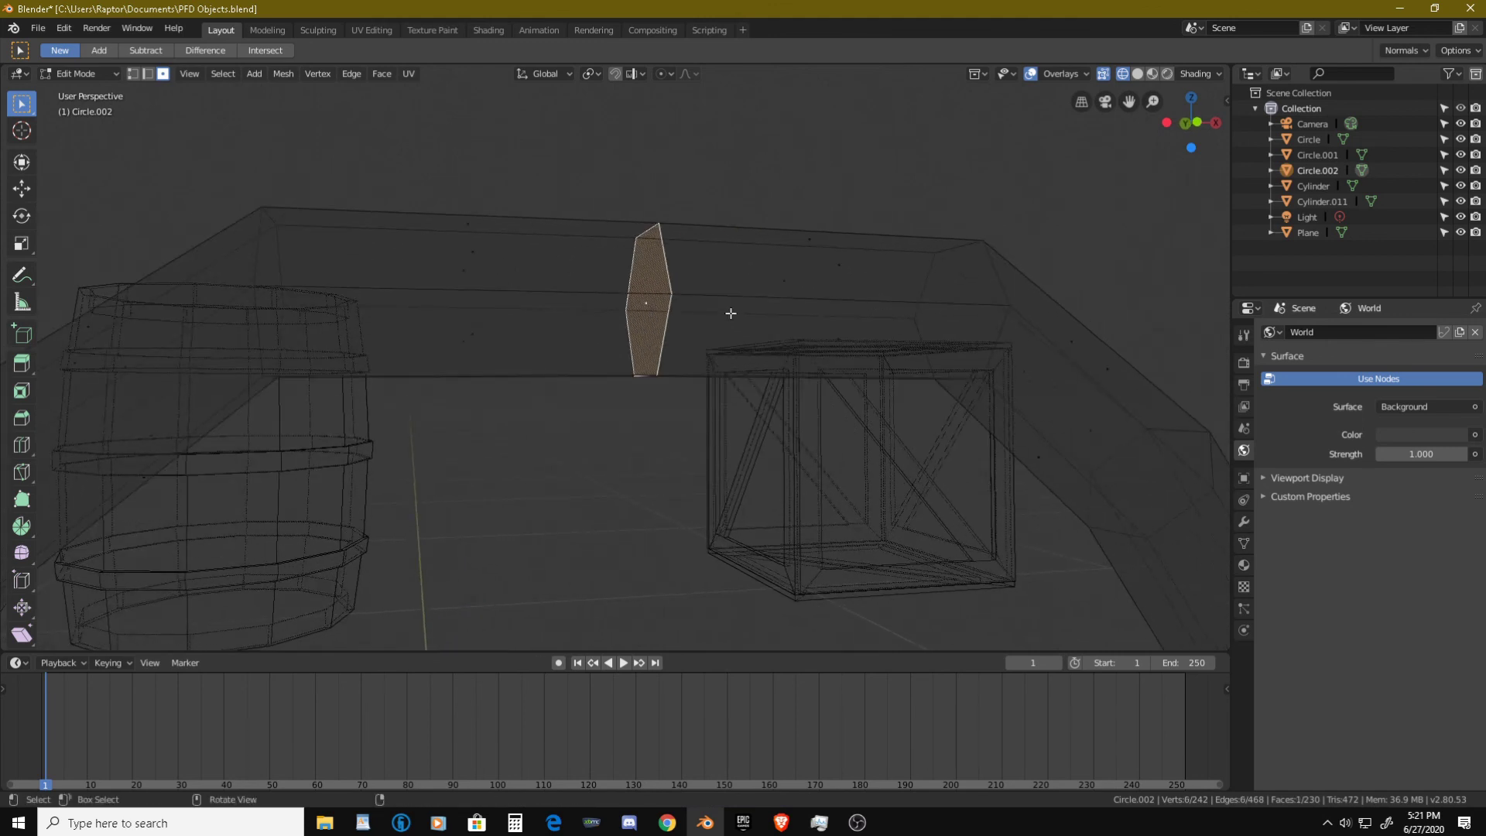
{"action": "key", "text": "x"}
{"action": "left_click", "coordinate": [724, 328]}
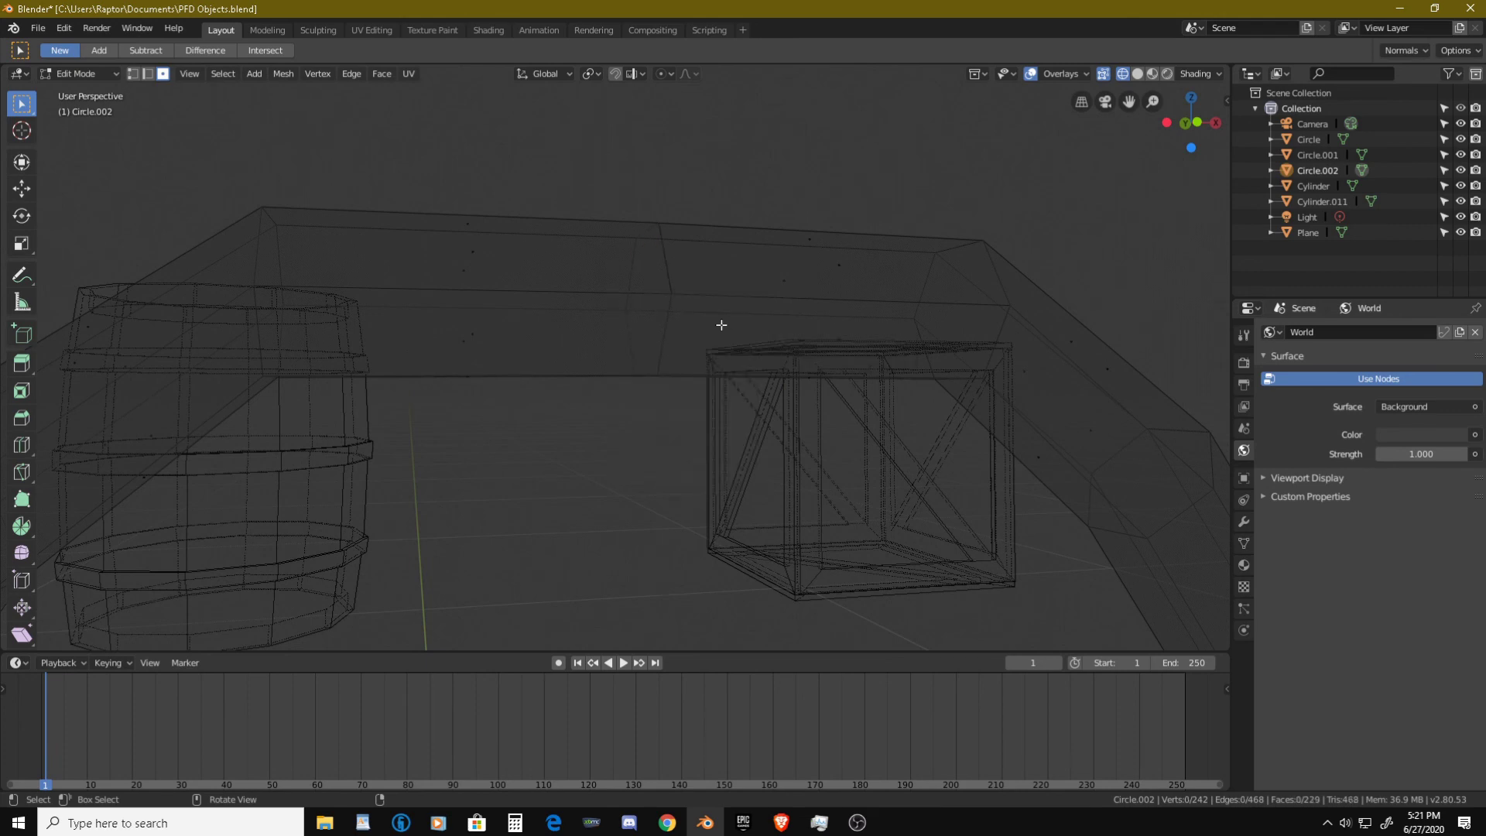
- Return to solid shading, check the joined handle's surface around the seam, and leave nothing selected
{"action": "middle_click_drag", "start_coordinate": [721, 325], "coordinate": [640, 298]}
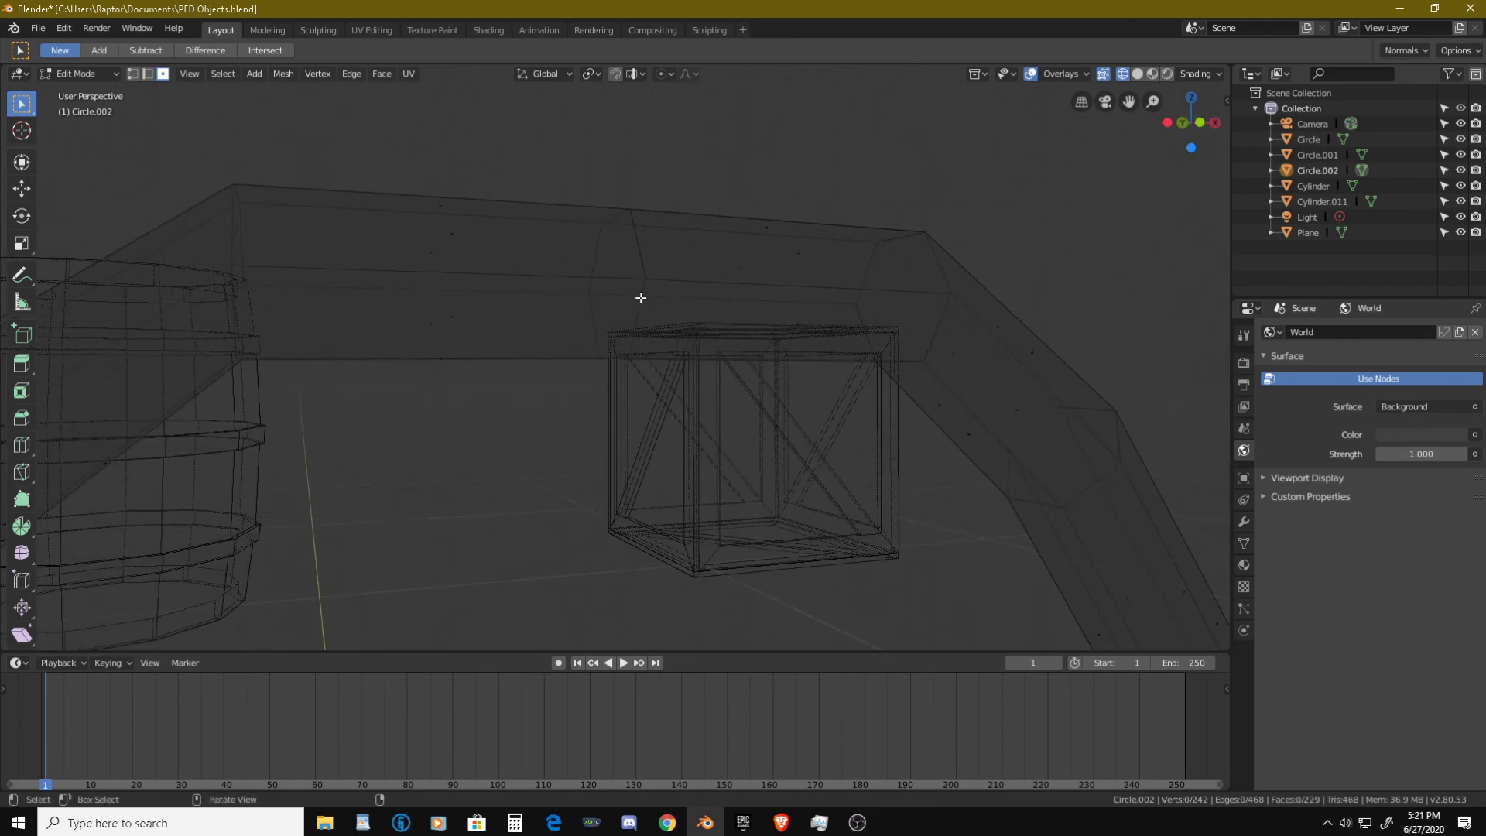
{"action": "key", "text": "a"}
{"action": "key", "text": "alt+a"}
{"action": "key", "text": "a"}
{"action": "key", "text": "shift+z"}
{"action": "middle_click_drag", "start_coordinate": [630, 286], "coordinate": [629, 292]}
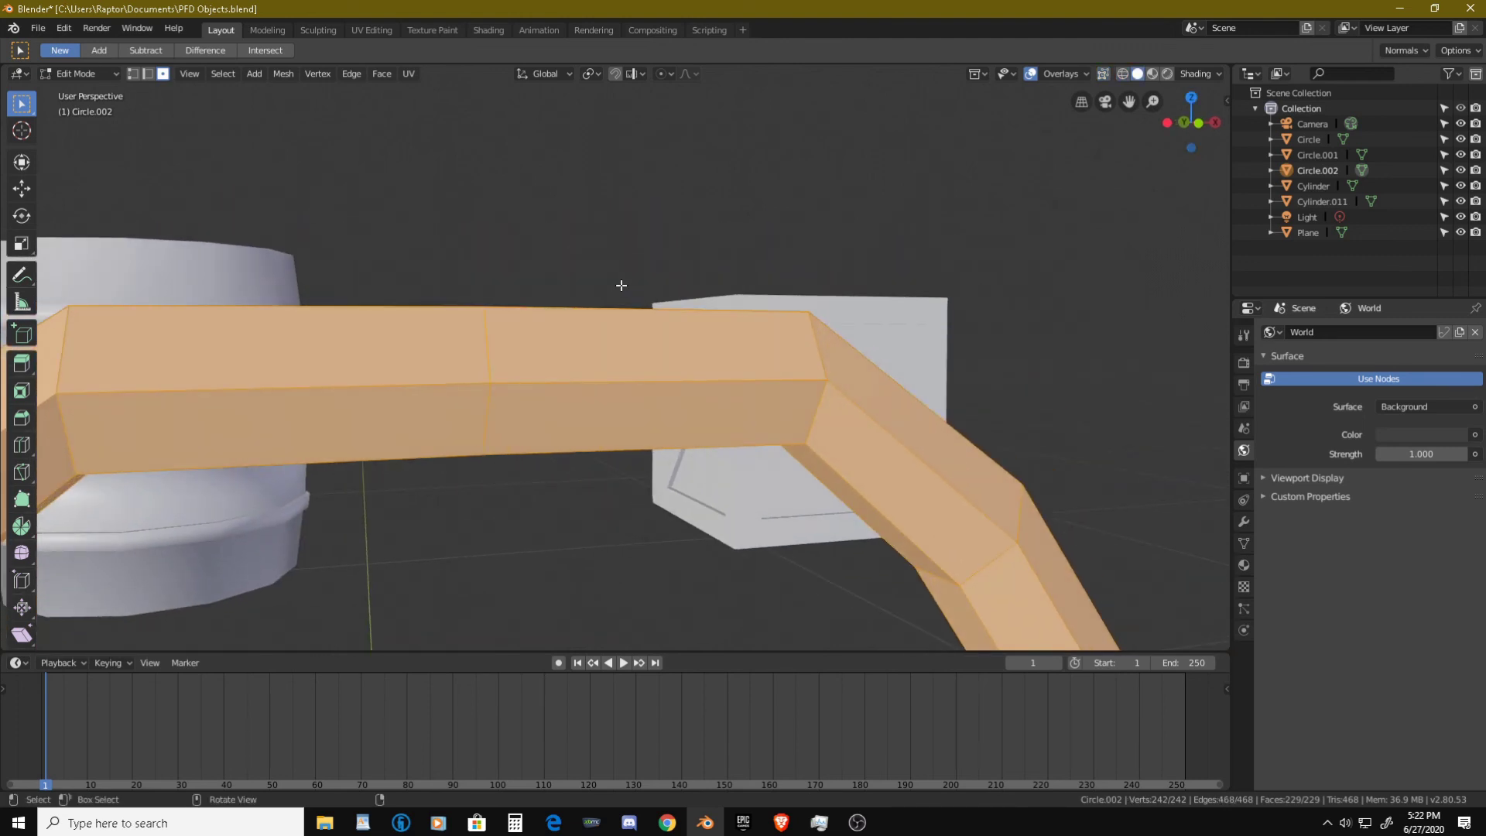
{"action": "key", "text": "alt+a"}
- Return to Object Mode and move the bucket toward the campfire by about -0.653 m in X, 0.256 m in Y and 0.424 m in Z
{"action": "scroll", "coordinate": [600, 314], "scroll_direction": "down", "scroll_amount": 6}
{"action": "middle_click_drag", "start_coordinate": [600, 313], "coordinate": [668, 464]}
{"action": "scroll", "coordinate": [584, 290], "scroll_direction": "down", "scroll_amount": 2}
{"action": "scroll", "coordinate": [589, 291], "scroll_direction": "up", "scroll_amount": 3}
{"action": "scroll", "coordinate": [681, 239], "scroll_direction": "down", "scroll_amount": 5}
{"action": "scroll", "coordinate": [666, 251], "scroll_direction": "down", "scroll_amount": 3}
{"action": "key", "text": "Tab"}
{"action": "key", "text": "g"}
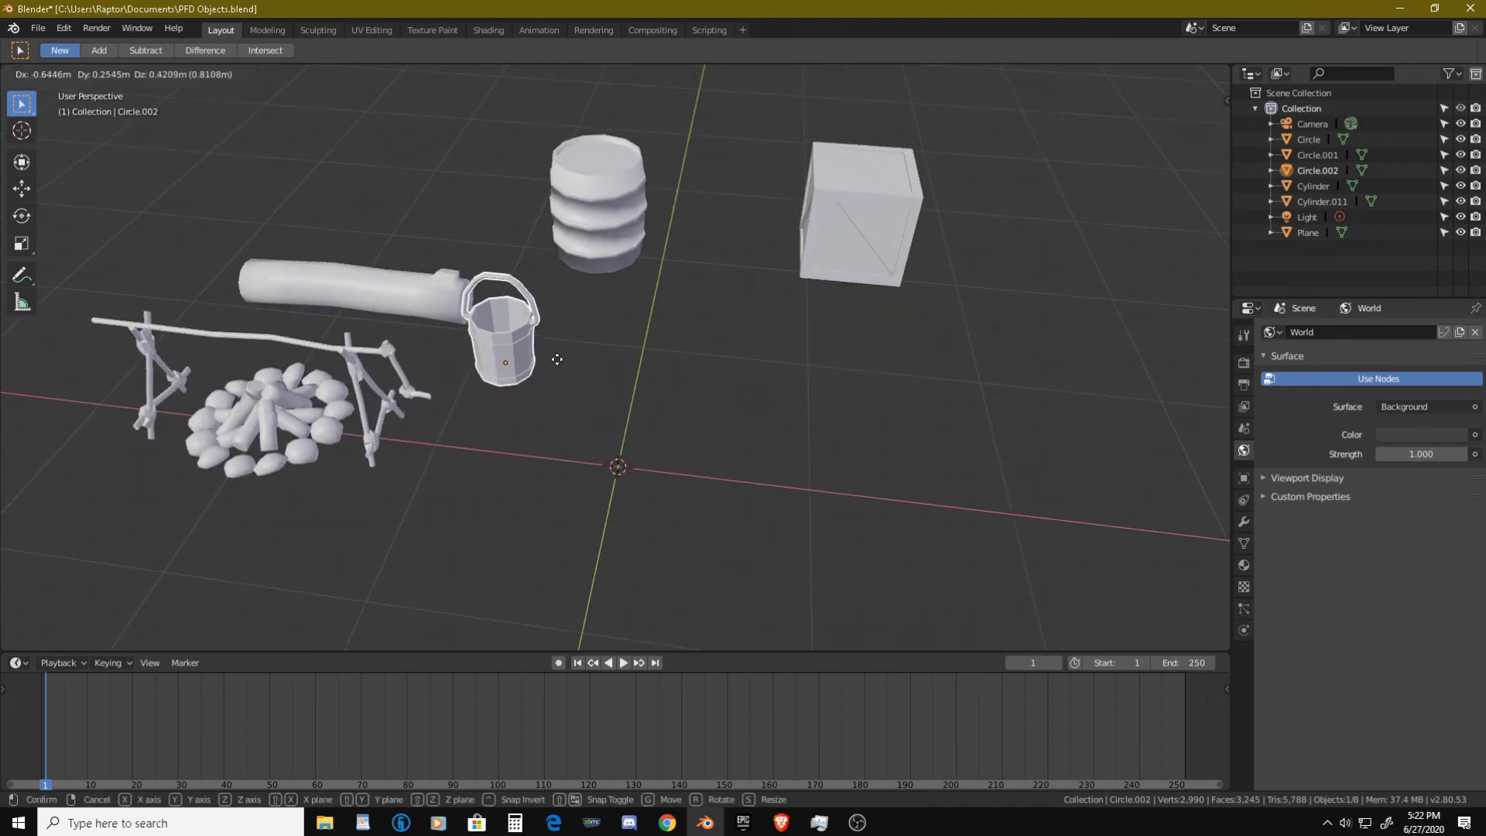
{"action": "left_click", "coordinate": [569, 364]}
{"action": "middle_click_drag", "start_coordinate": [569, 363], "coordinate": [748, 336]}
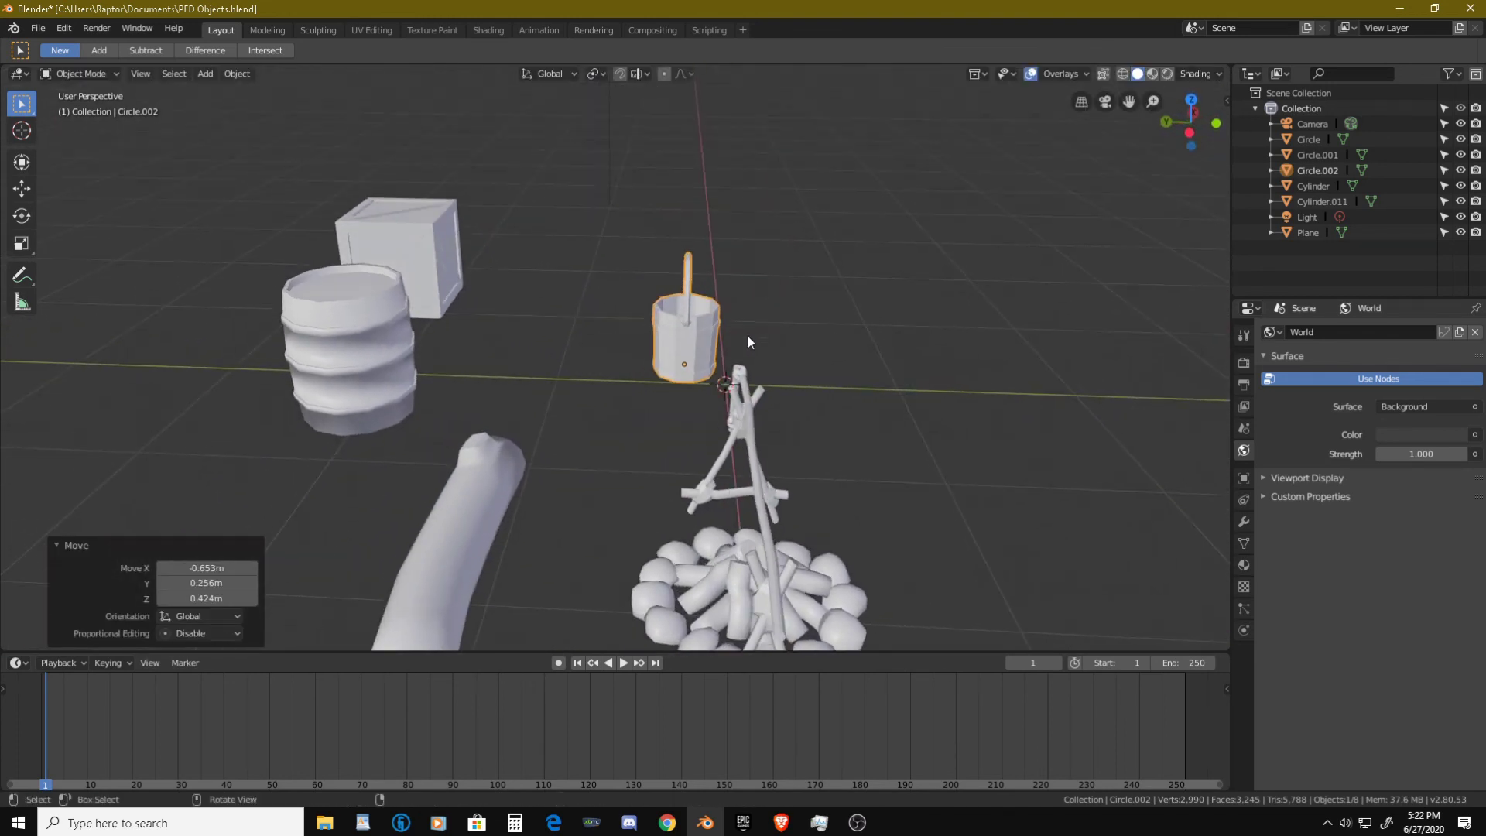
- Reposition the bucket freehand until it stands beside the campfire frame at the end of the log, and deselect it
{"action": "key", "text": "g"}
{"action": "left_click", "coordinate": [692, 413]}
{"action": "middle_click_drag", "start_coordinate": [692, 413], "coordinate": [653, 424]}
{"action": "key", "text": "g"}
{"action": "left_click", "coordinate": [549, 359]}
{"action": "key", "text": "g"}
{"action": "left_click", "coordinate": [743, 455]}
{"action": "left_click", "coordinate": [518, 403]}
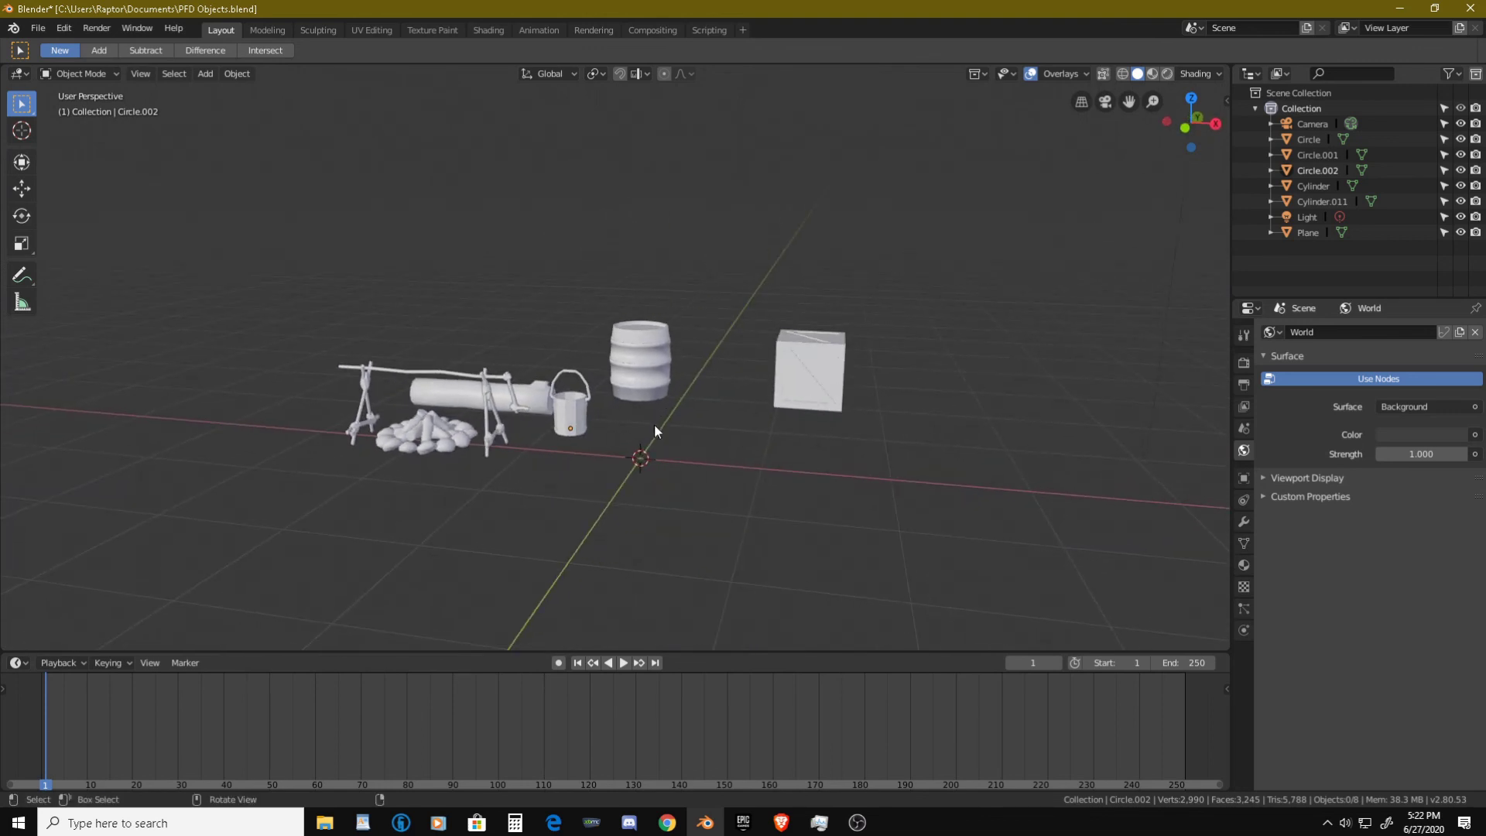